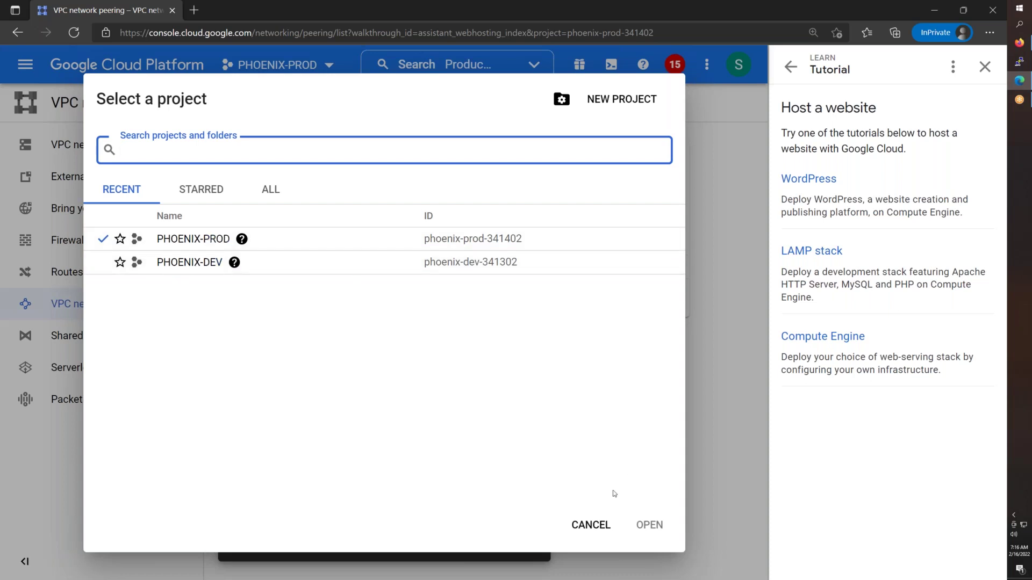
Step: Cancel the project picker, staying on PHOENIX-PROD's empty VPC network peering page
{"action": "left_click", "coordinate": [590, 524]}
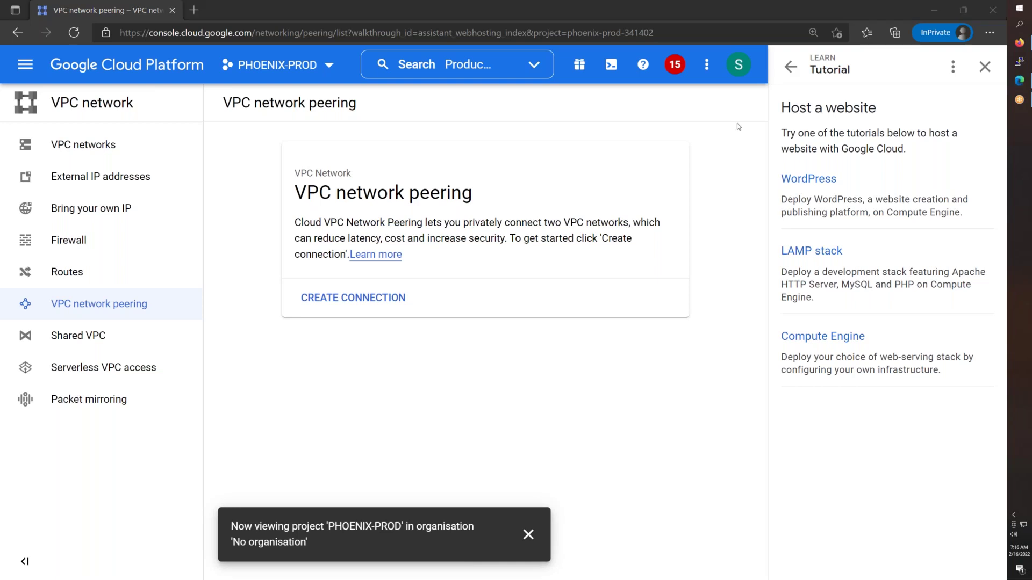
Step: Open Compute Engine VM instances in a new browser tab and start creating an instance
{"action": "left_click", "coordinate": [25, 64]}
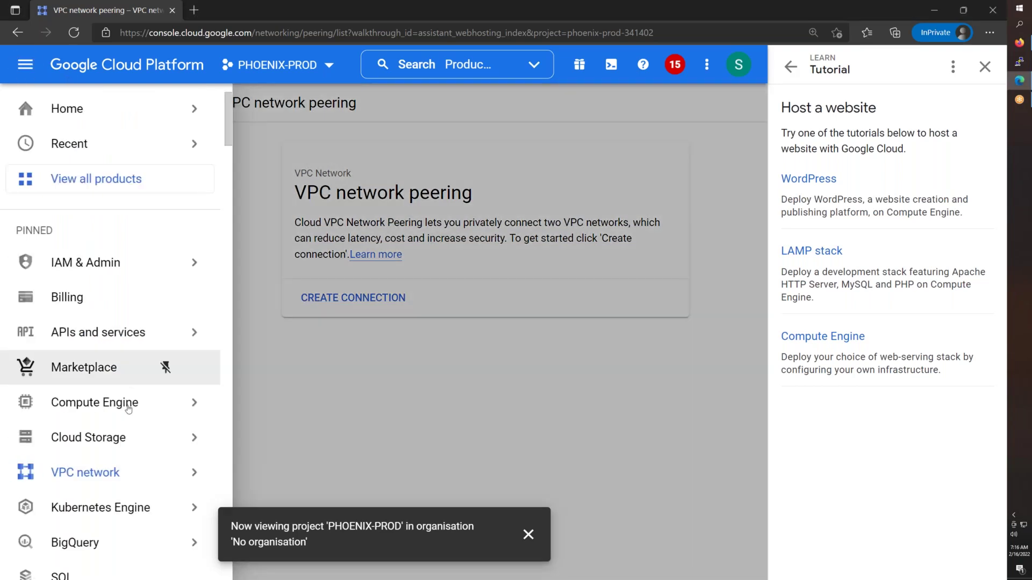
{"action": "mouse_move", "coordinate": [129, 402]}
{"action": "right_click", "coordinate": [269, 100]}
{"action": "left_click", "coordinate": [312, 107]}
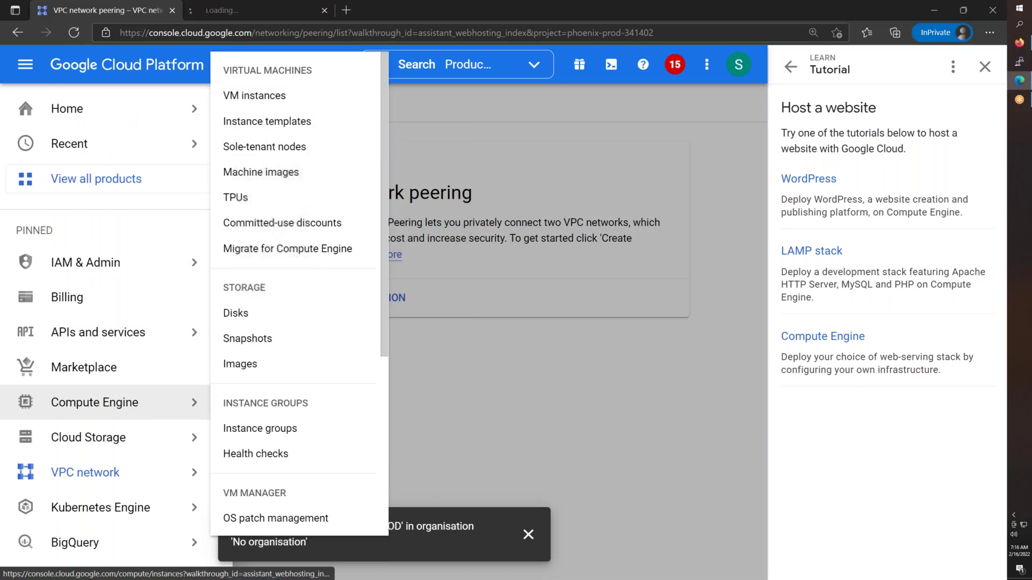
{"action": "left_click", "coordinate": [231, 10]}
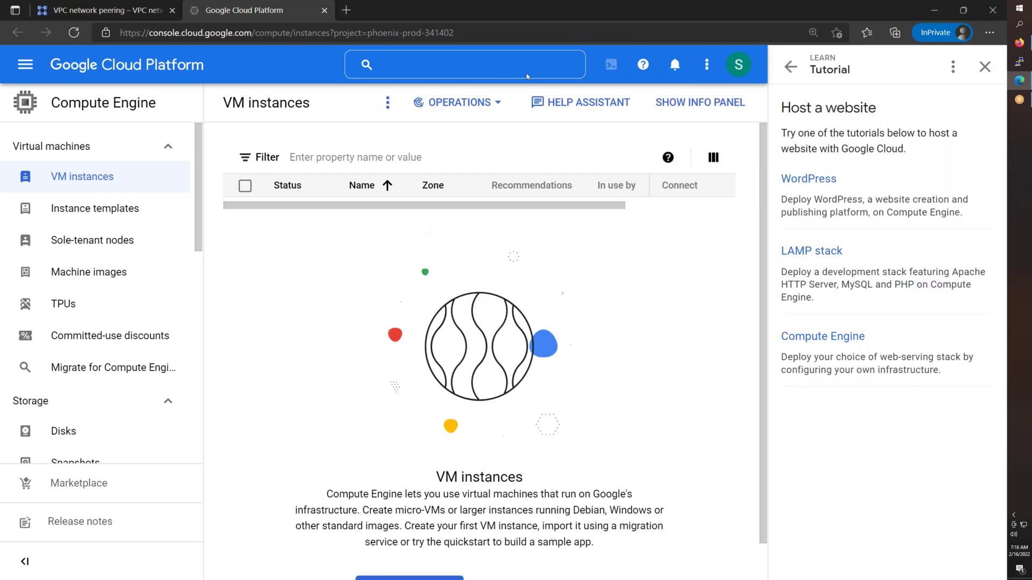
{"action": "left_click", "coordinate": [387, 104]}
{"action": "left_click", "coordinate": [446, 138]}
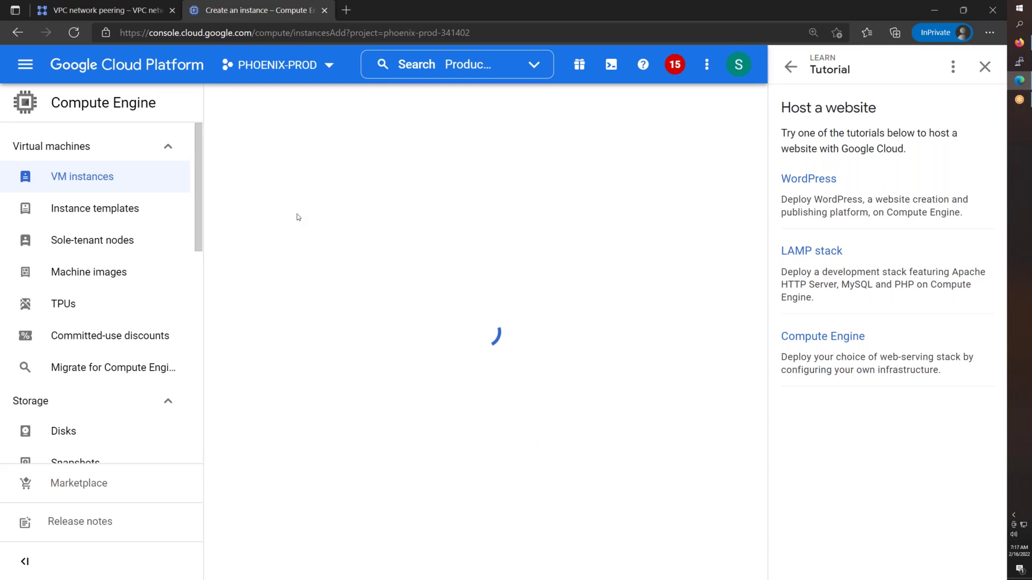
Step: Rename the instance to dev-instance-1 by adding the dev- prefix
{"action": "left_click", "coordinate": [413, 176]}
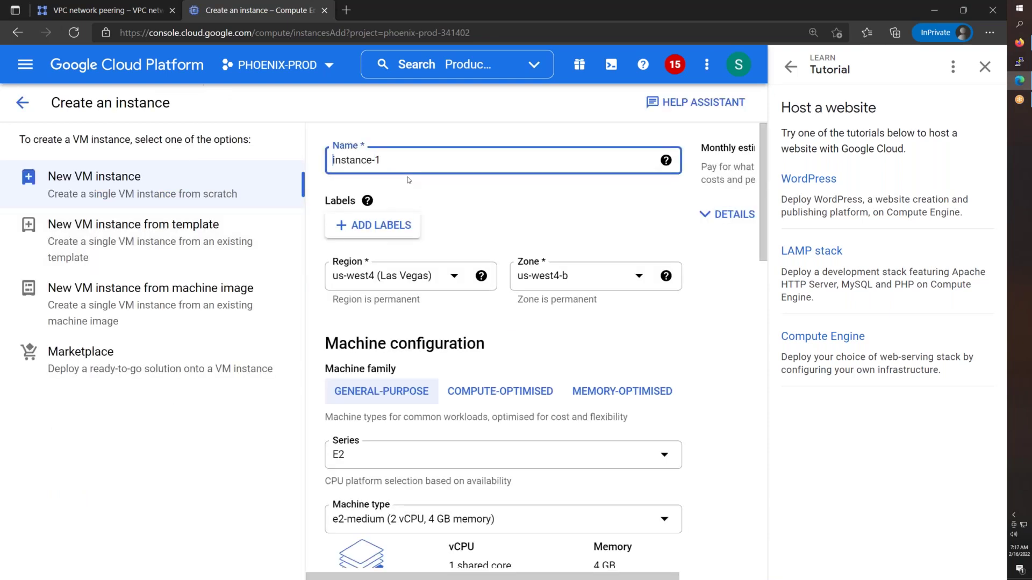
{"action": "key", "text": "Home"}
{"action": "type", "text": "dev-"}
{"action": "left_click", "coordinate": [470, 200]}
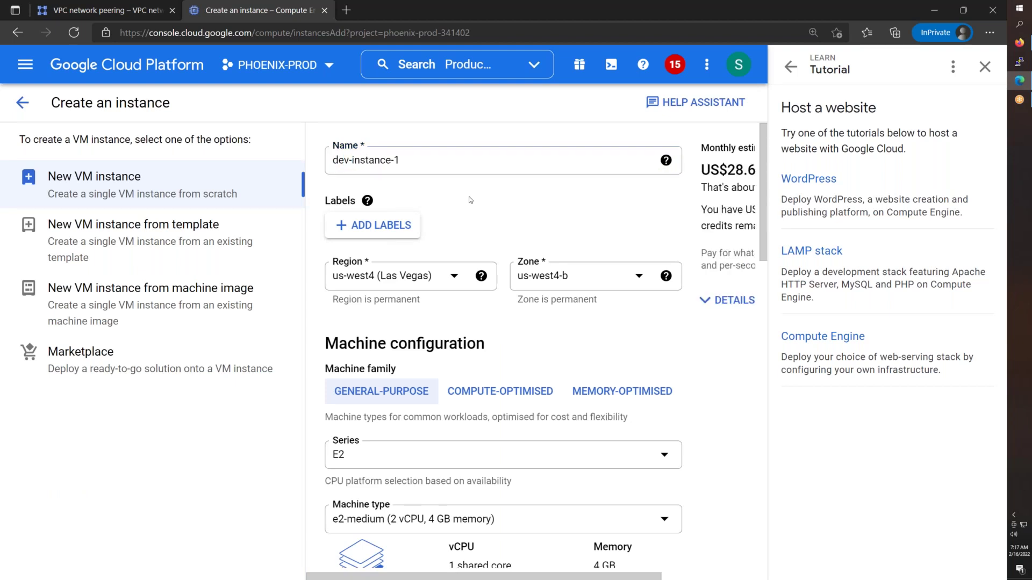
Step: Set the region to us-east1 (South Carolina), keeping zone us-east1-b
{"action": "left_click", "coordinate": [395, 289]}
{"action": "scroll", "coordinate": [398, 333], "scroll_direction": "down", "scroll_amount": 5}
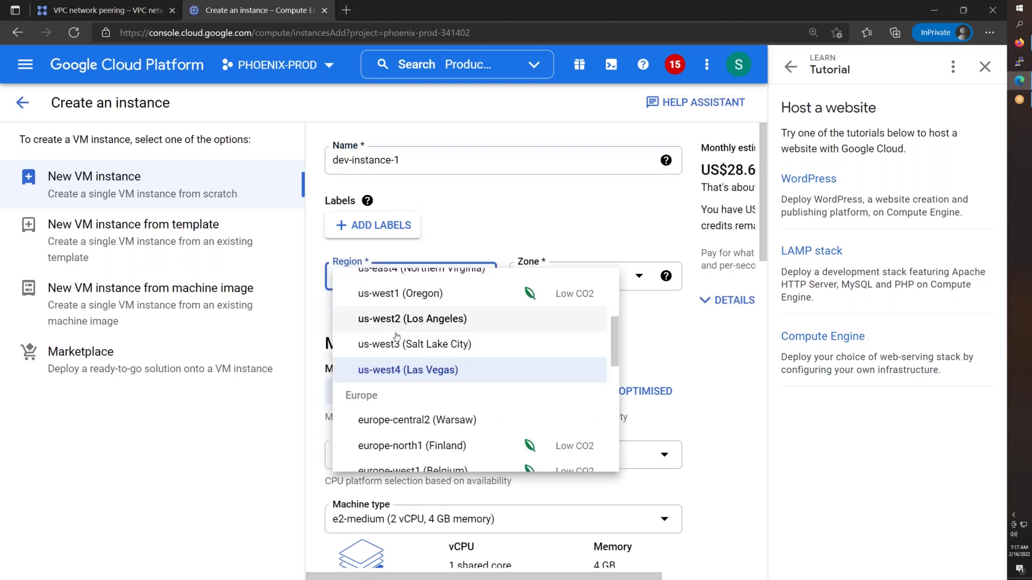
{"action": "scroll", "coordinate": [411, 281], "scroll_direction": "up", "scroll_amount": 1}
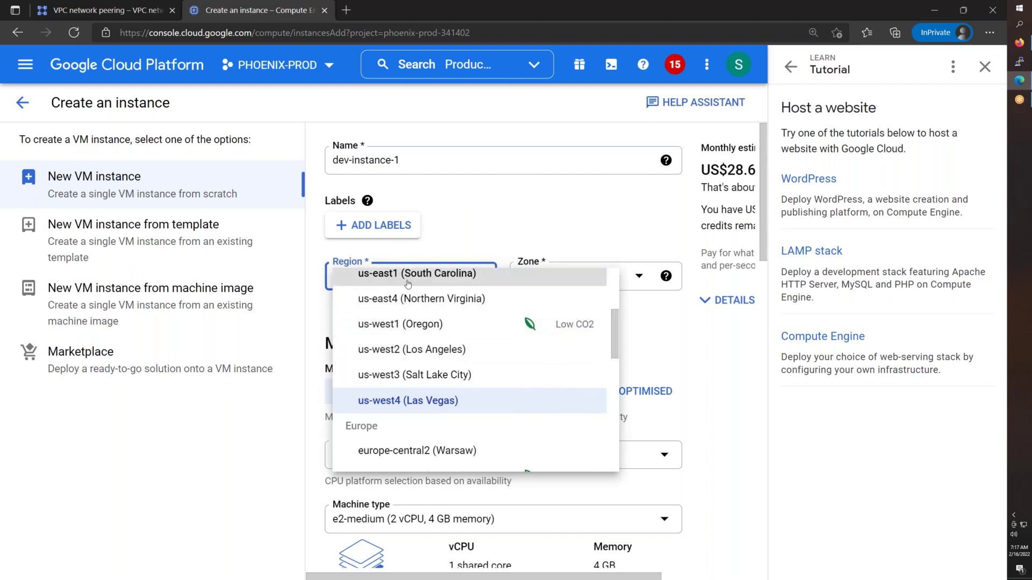
{"action": "left_click", "coordinate": [411, 277]}
{"action": "left_click", "coordinate": [588, 282]}
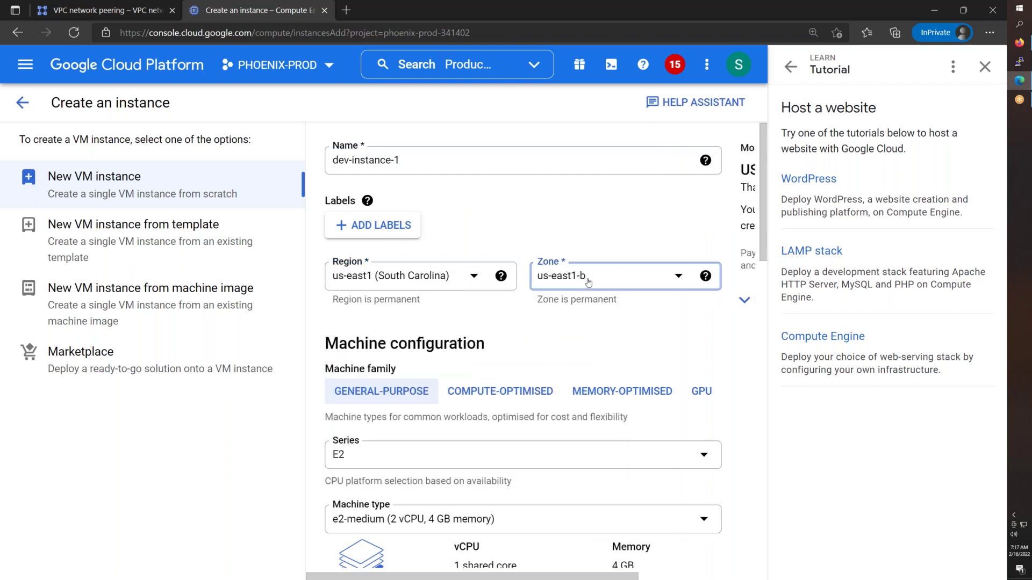
{"action": "left_click", "coordinate": [588, 285]}
{"action": "left_click", "coordinate": [477, 321]}
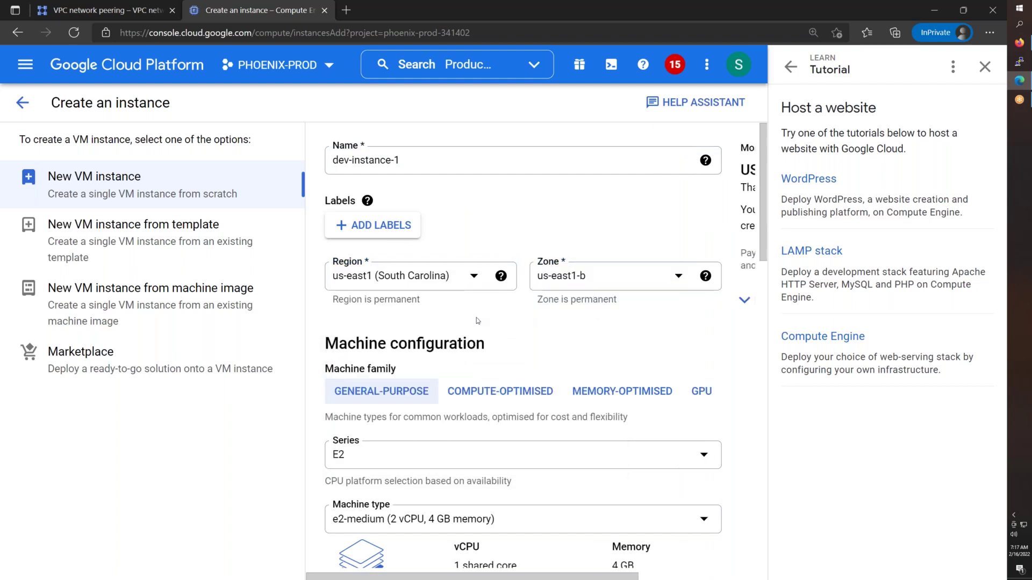
Step: Choose the N1 machine series with the f1-micro machine type
{"action": "scroll", "coordinate": [476, 321], "scroll_direction": "down", "scroll_amount": 4}
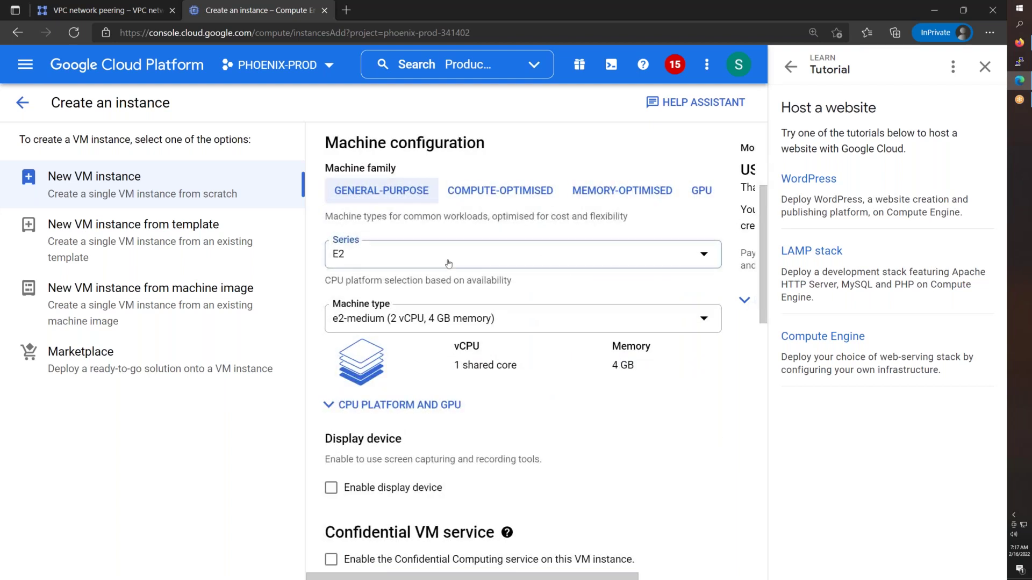
{"action": "left_click", "coordinate": [449, 264]}
{"action": "left_click", "coordinate": [427, 433]}
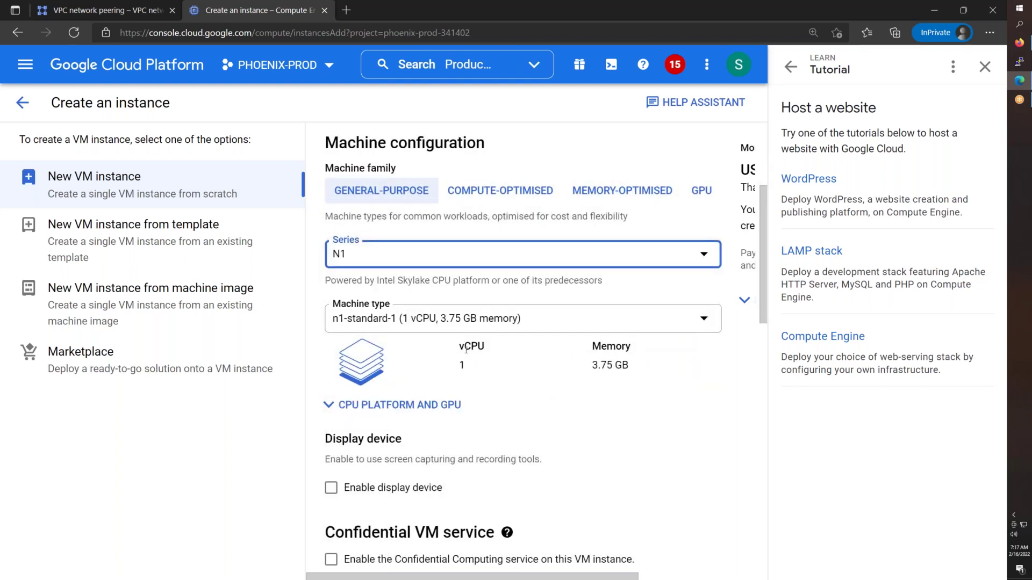
{"action": "left_click", "coordinate": [441, 331]}
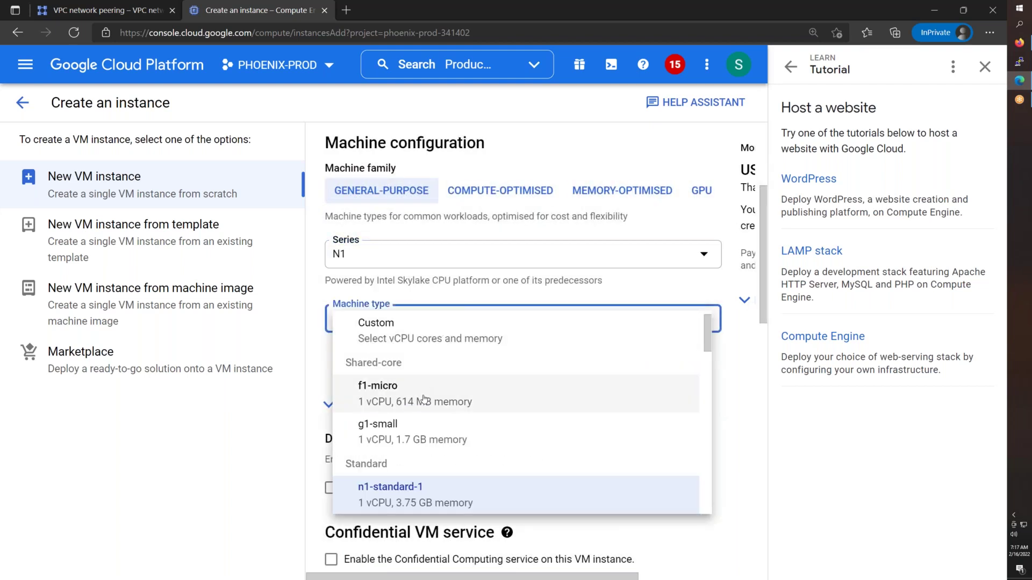
{"action": "left_click", "coordinate": [428, 399]}
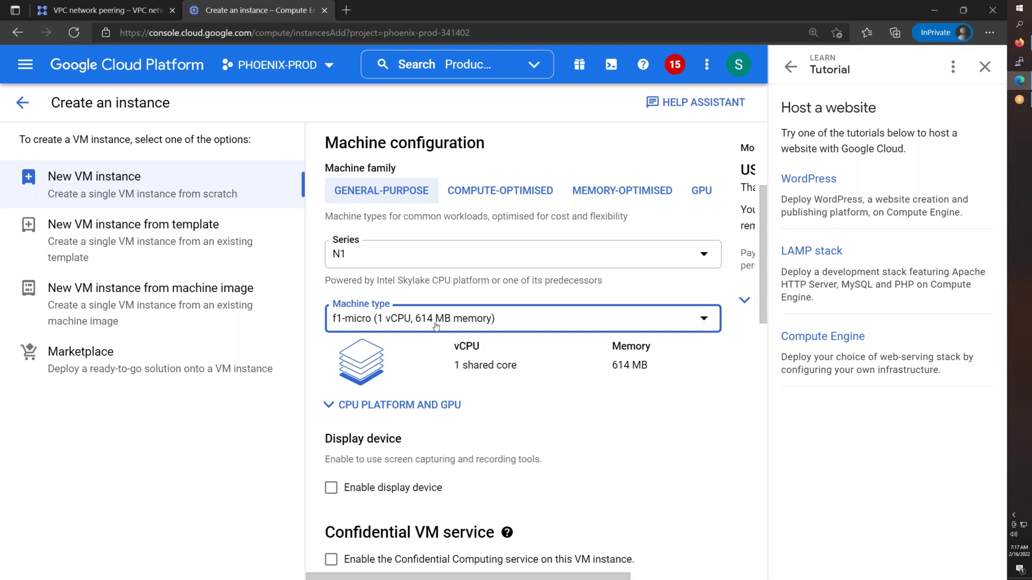
{"action": "scroll", "coordinate": [431, 345], "scroll_direction": "down", "scroll_amount": 9}
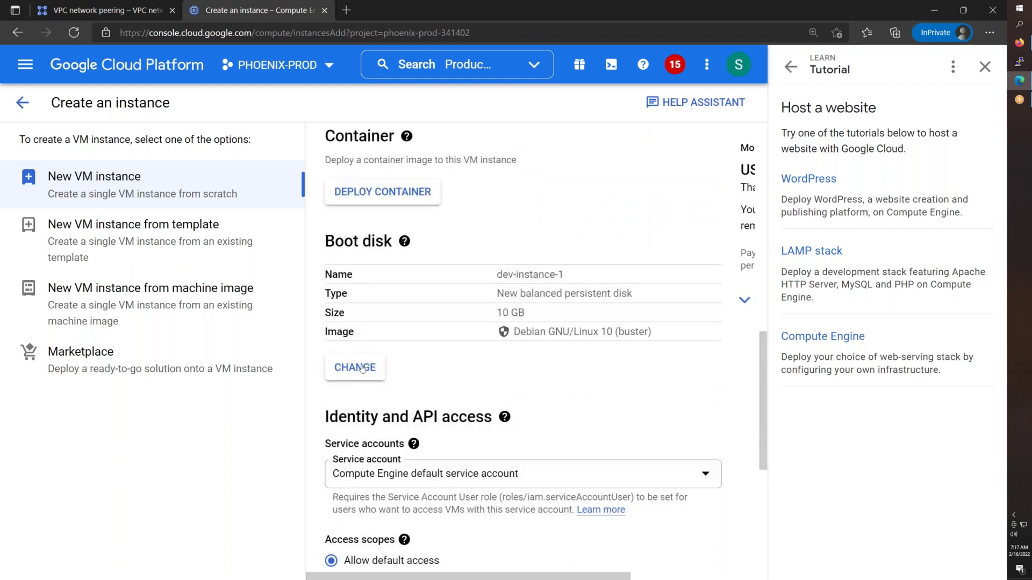
Step: Switch the boot disk image from Debian to Ubuntu 18.04 LTS
{"action": "left_click", "coordinate": [362, 368]}
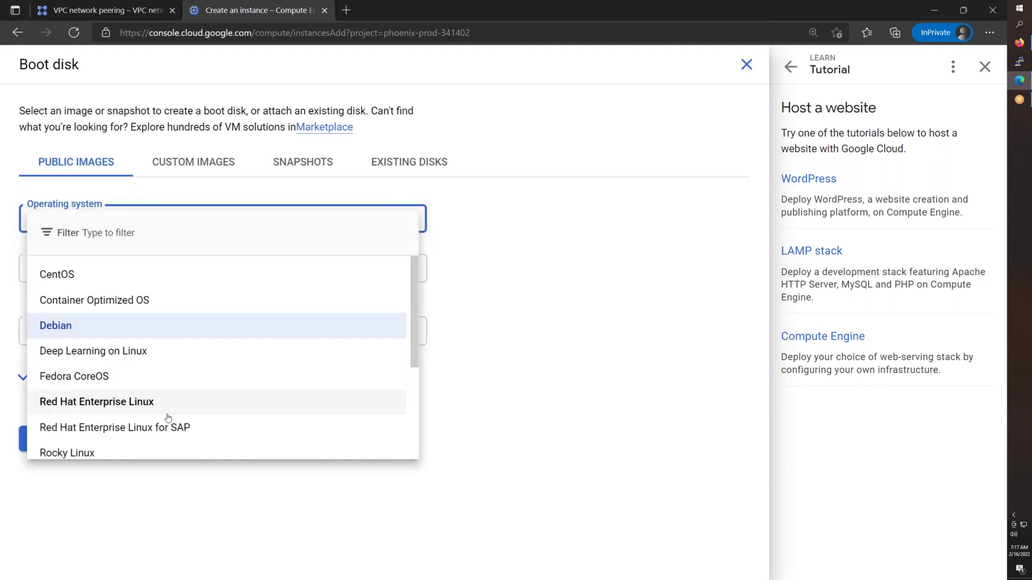
{"action": "scroll", "coordinate": [169, 418], "scroll_direction": "down", "scroll_amount": 2}
{"action": "left_click", "coordinate": [122, 430]}
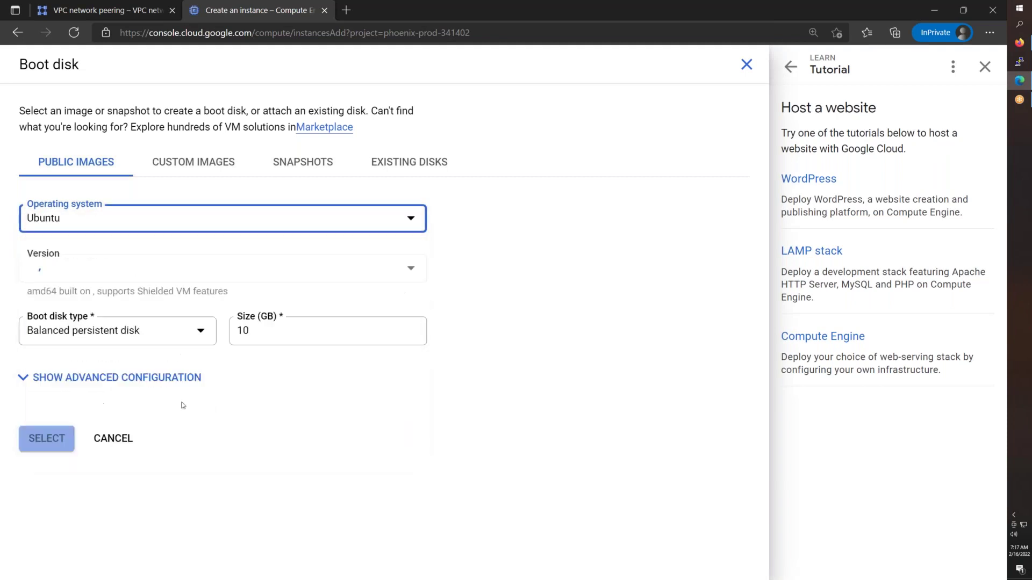
{"action": "left_click", "coordinate": [46, 440]}
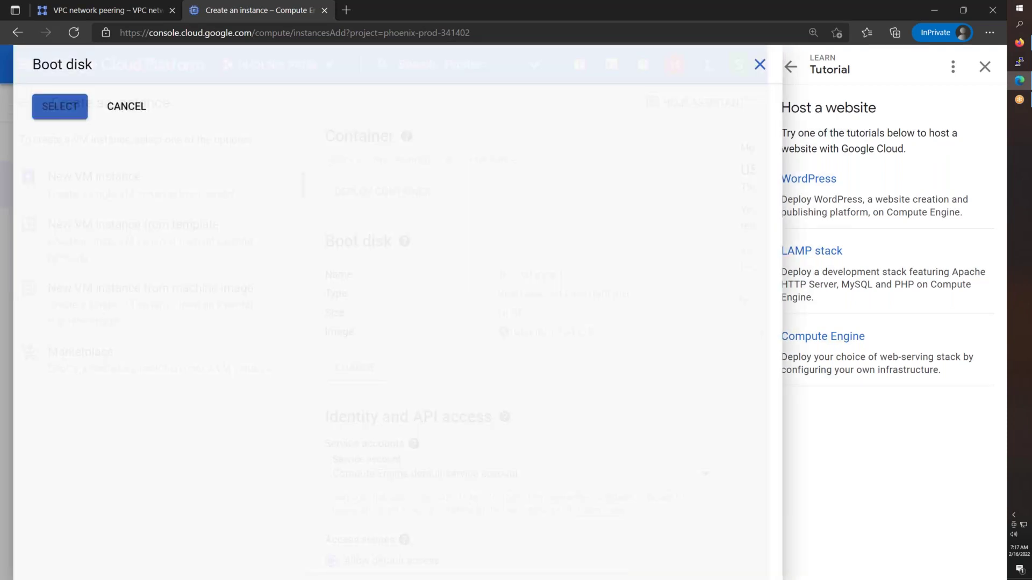
{"action": "scroll", "coordinate": [413, 379], "scroll_direction": "down", "scroll_amount": 5}
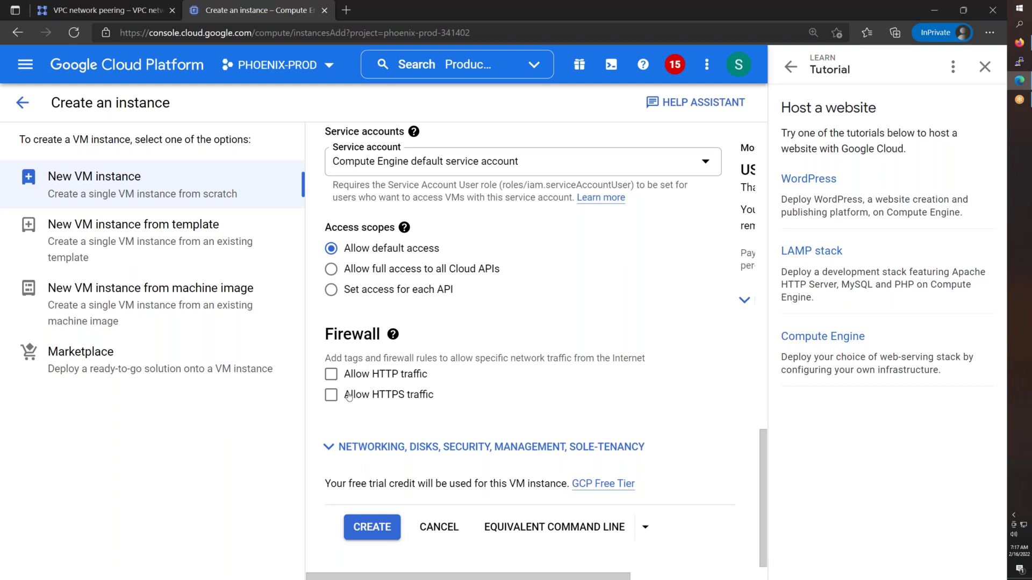
Step: Use no service account and expand the networking settings
{"action": "left_click", "coordinate": [442, 176]}
{"action": "left_click", "coordinate": [408, 227]}
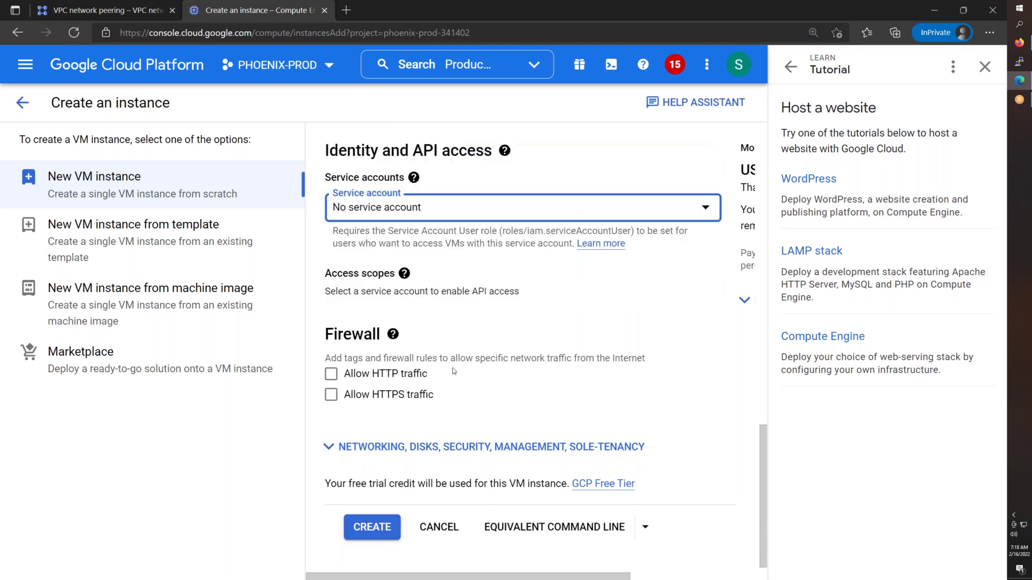
{"action": "left_click", "coordinate": [436, 446]}
{"action": "scroll", "coordinate": [442, 296], "scroll_direction": "up", "scroll_amount": 1}
{"action": "left_click", "coordinate": [456, 200]}
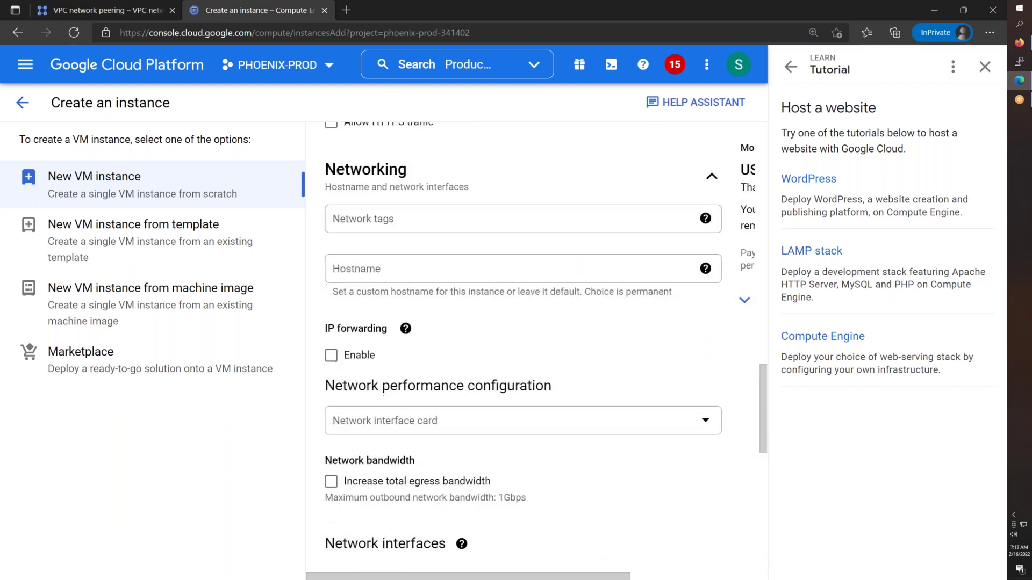
{"action": "scroll", "coordinate": [456, 200], "scroll_direction": "down", "scroll_amount": 5}
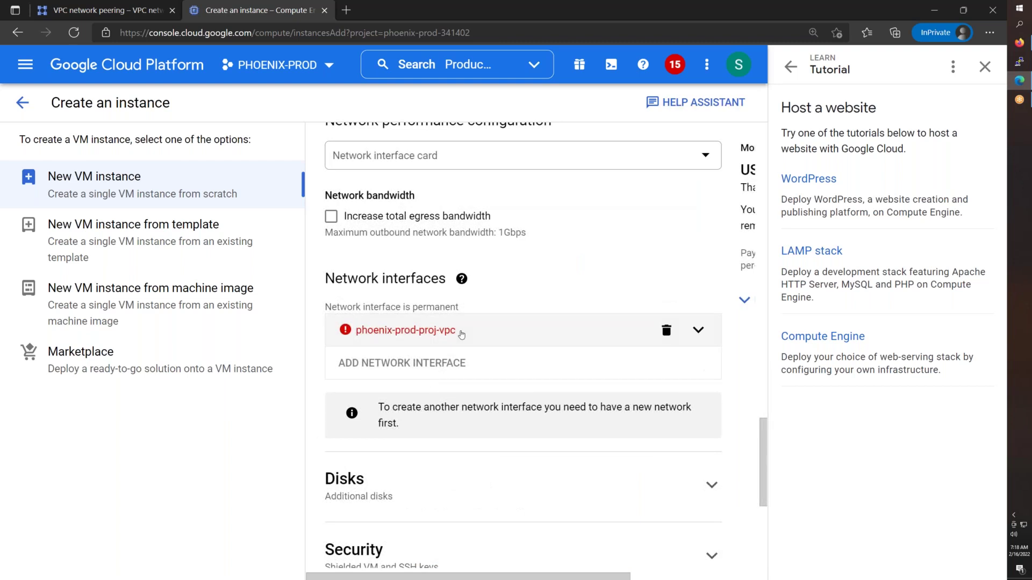
Step: Edit the phoenix-prod-proj-vpc interface and find no subnetworks available
{"action": "left_click", "coordinate": [428, 335]}
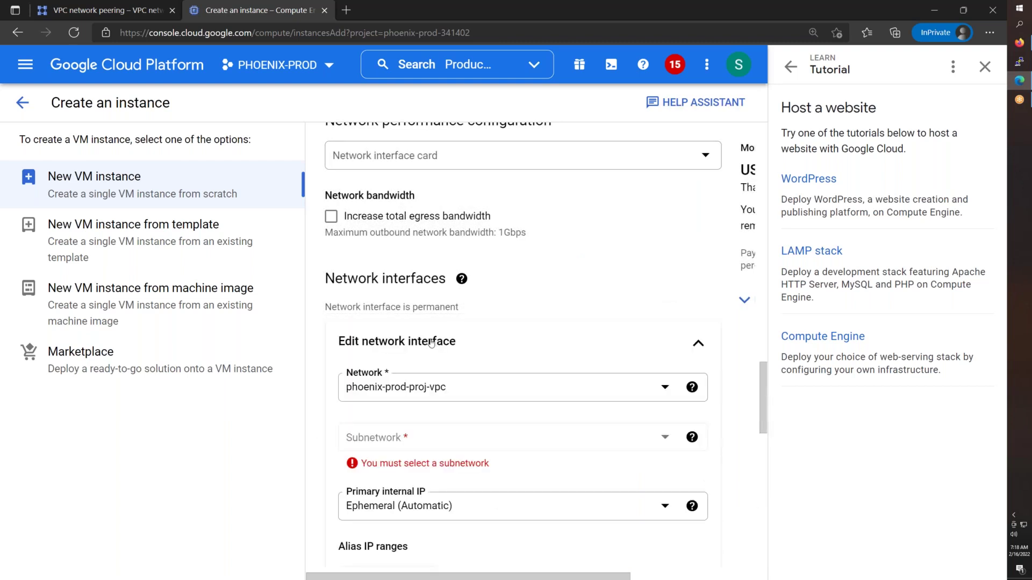
{"action": "left_click", "coordinate": [463, 448]}
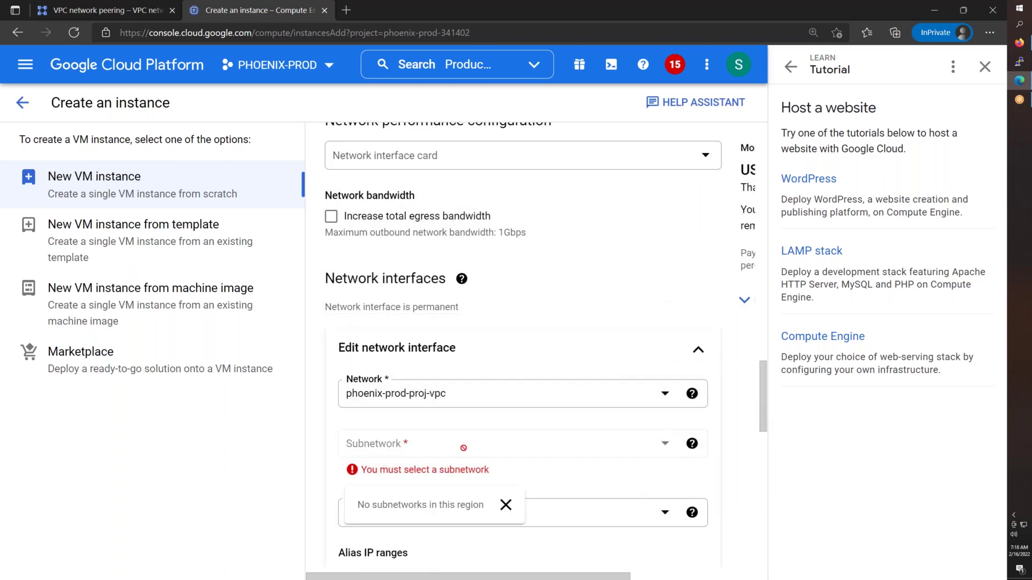
{"action": "left_click", "coordinate": [463, 447]}
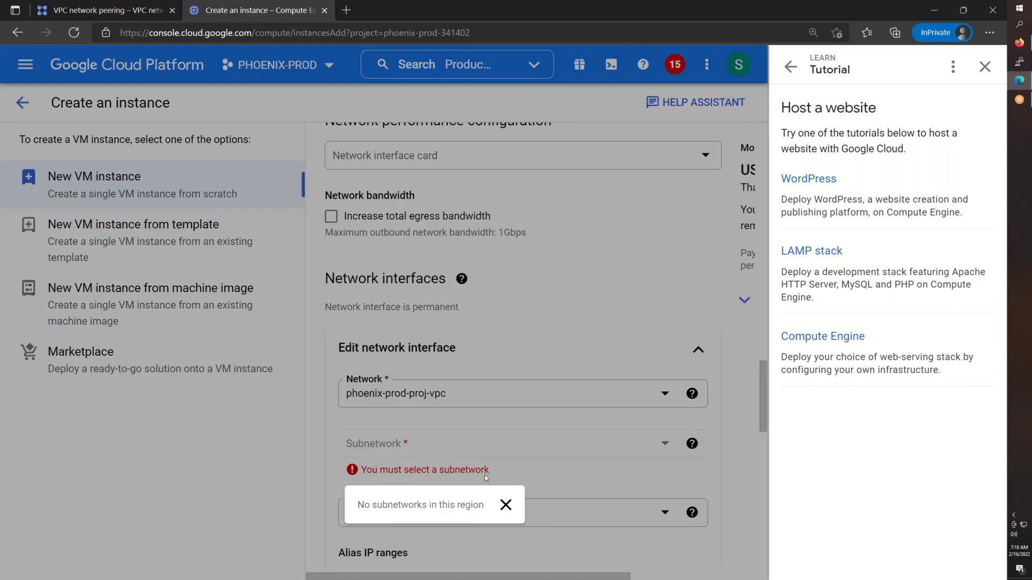
{"action": "left_click", "coordinate": [504, 503]}
{"action": "scroll", "coordinate": [423, 385], "scroll_direction": "up", "scroll_amount": 20}
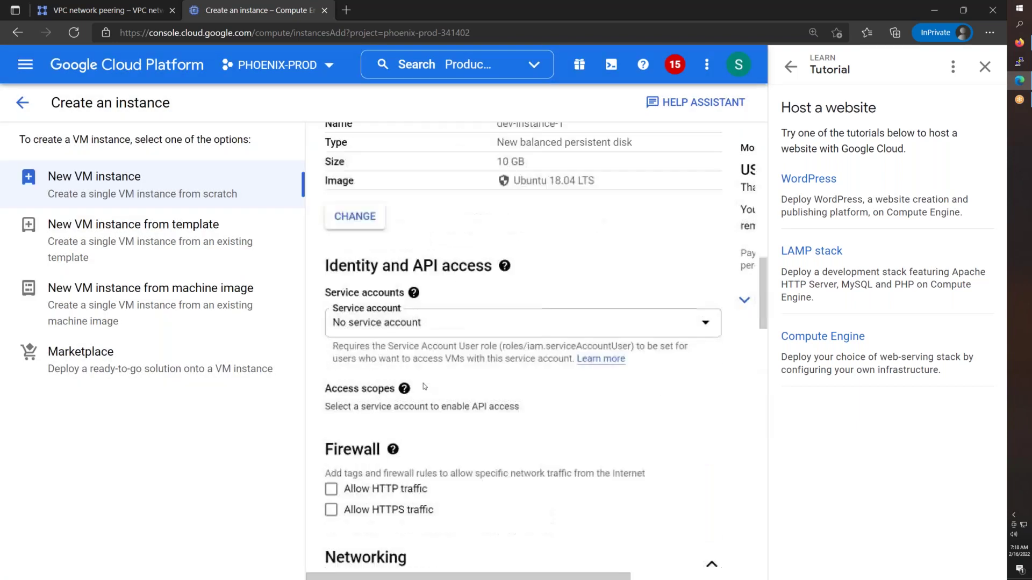
{"action": "scroll", "coordinate": [423, 382], "scroll_direction": "up", "scroll_amount": 1}
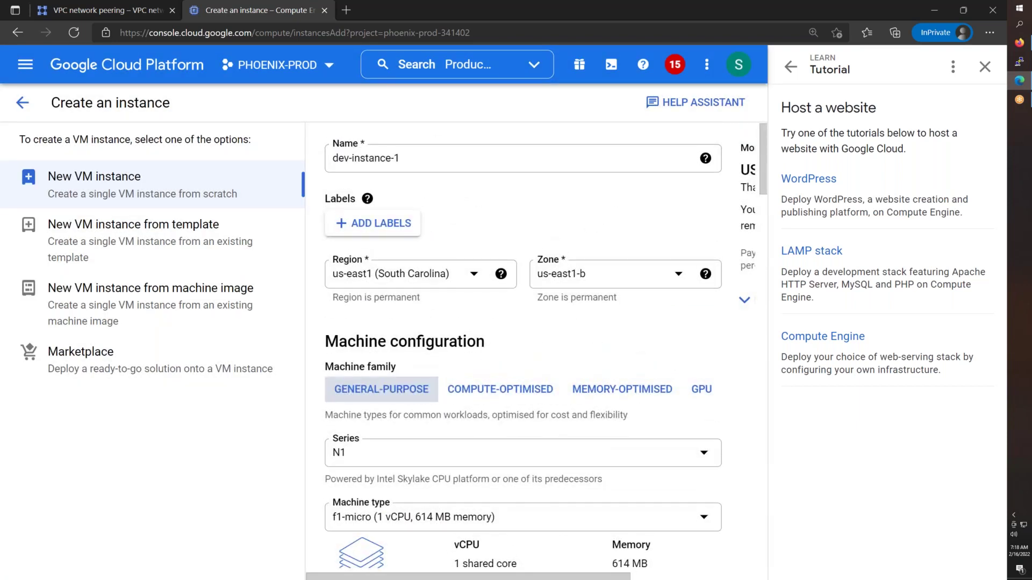
Step: Try region us-west1 (Oregon) for a subnetwork, then return to the VPC network peering tab
{"action": "left_click", "coordinate": [445, 279]}
{"action": "scroll", "coordinate": [441, 374], "scroll_direction": "down", "scroll_amount": 2}
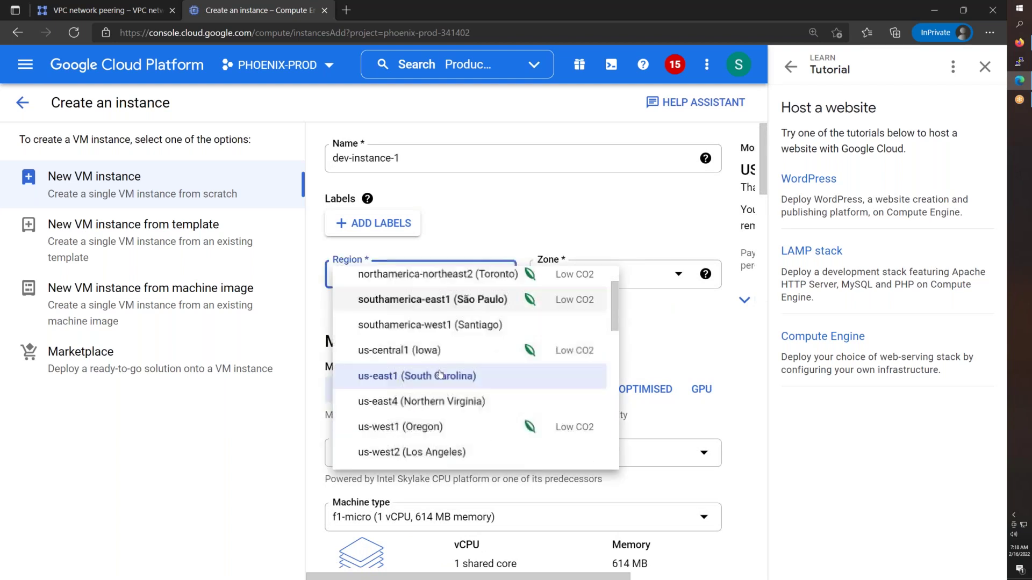
{"action": "left_click", "coordinate": [441, 488]}
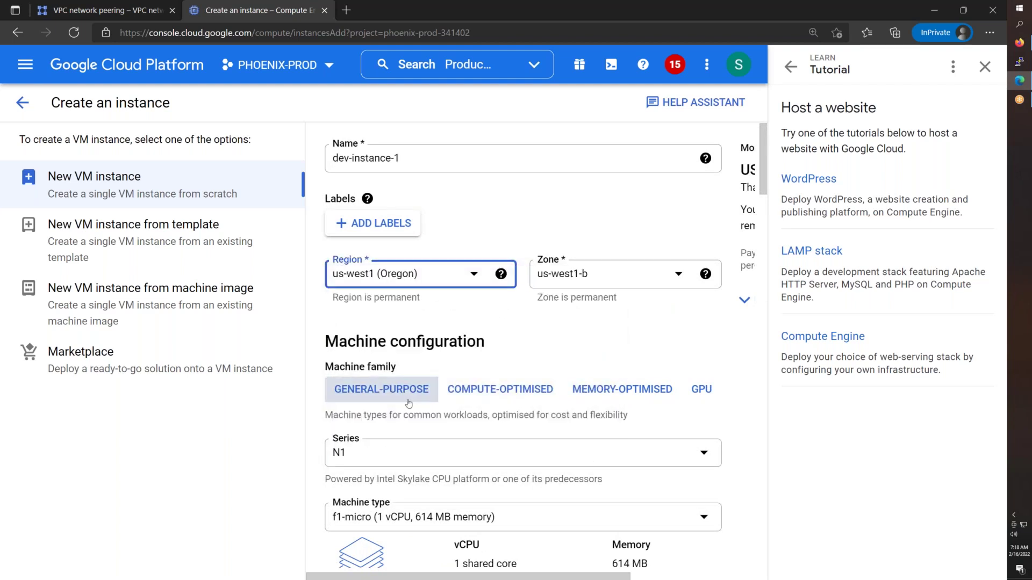
{"action": "scroll", "coordinate": [409, 404], "scroll_direction": "down", "scroll_amount": 15}
{"action": "scroll", "coordinate": [408, 405], "scroll_direction": "down", "scroll_amount": 12}
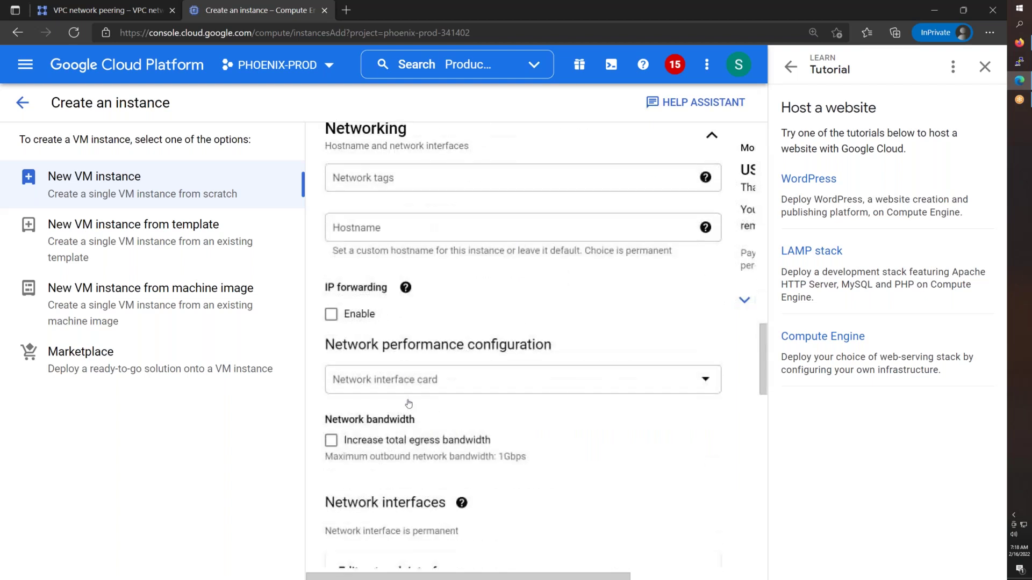
{"action": "scroll", "coordinate": [653, 308], "scroll_direction": "down", "scroll_amount": 4}
{"action": "scroll", "coordinate": [653, 308], "scroll_direction": "up", "scroll_amount": 3}
{"action": "left_click", "coordinate": [653, 309]}
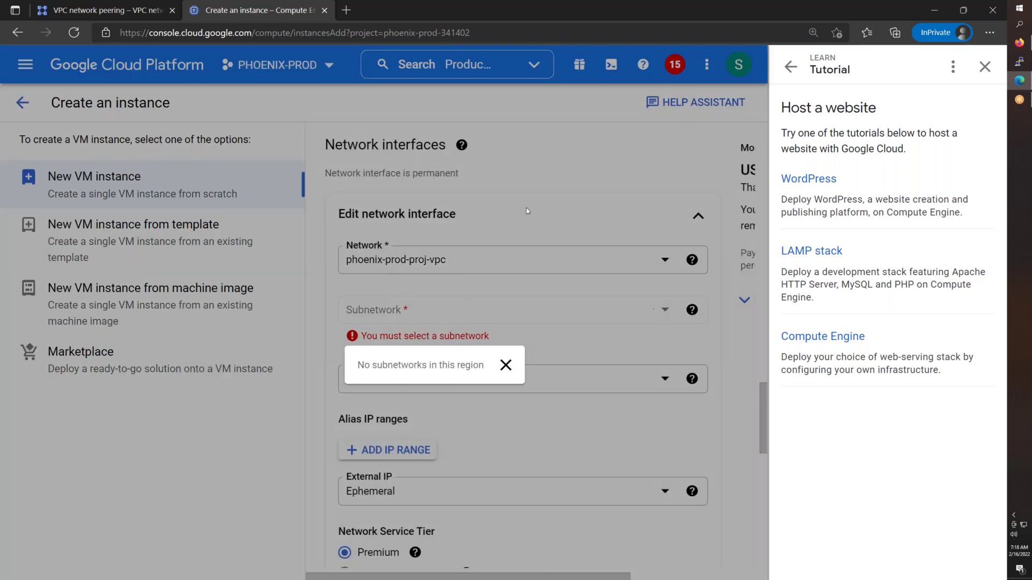
{"action": "left_click", "coordinate": [128, 13]}
{"action": "left_click", "coordinate": [464, 276]}
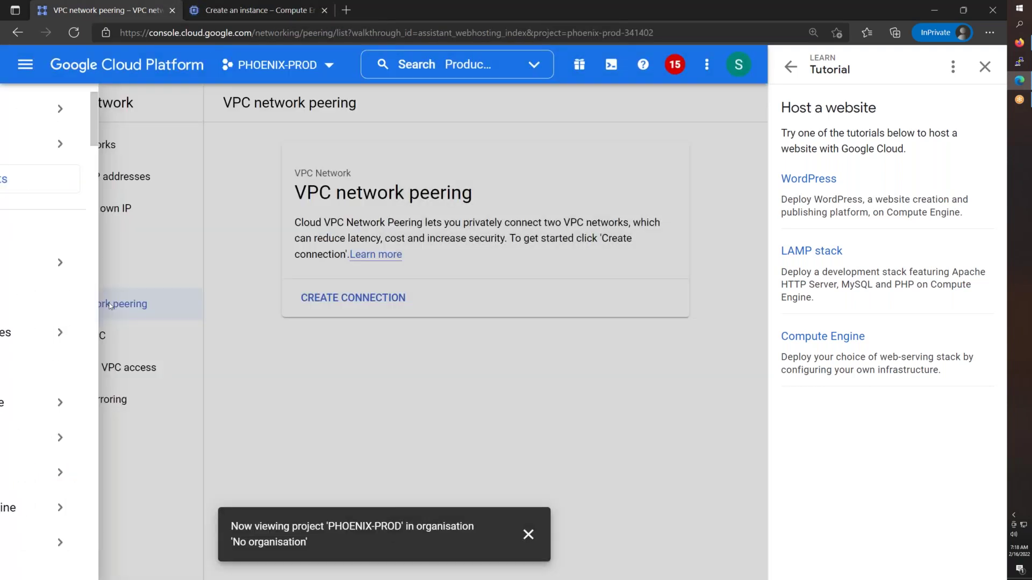
Step: Check in VPC networks that phoenix-prod-proj-vpc's subnet-1 is in asia-south1, then return to the form
{"action": "left_click", "coordinate": [83, 145]}
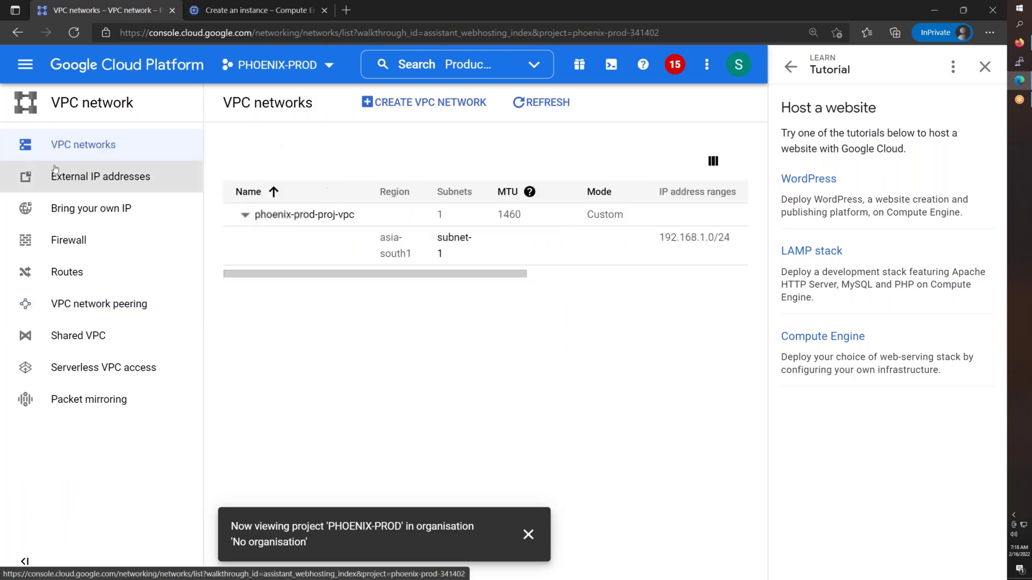
{"action": "triple_click", "coordinate": [380, 237]}
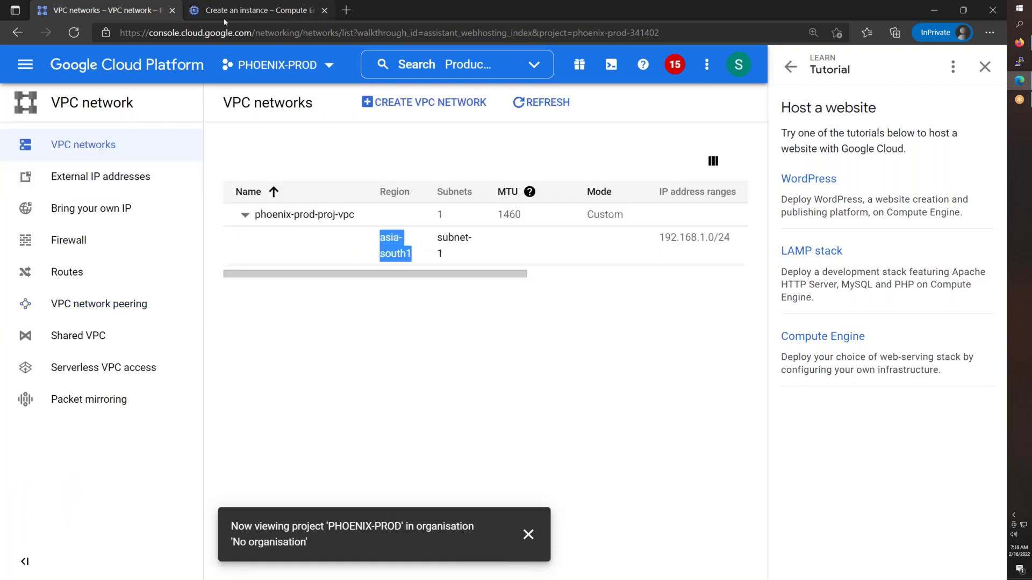
{"action": "left_click", "coordinate": [240, 12]}
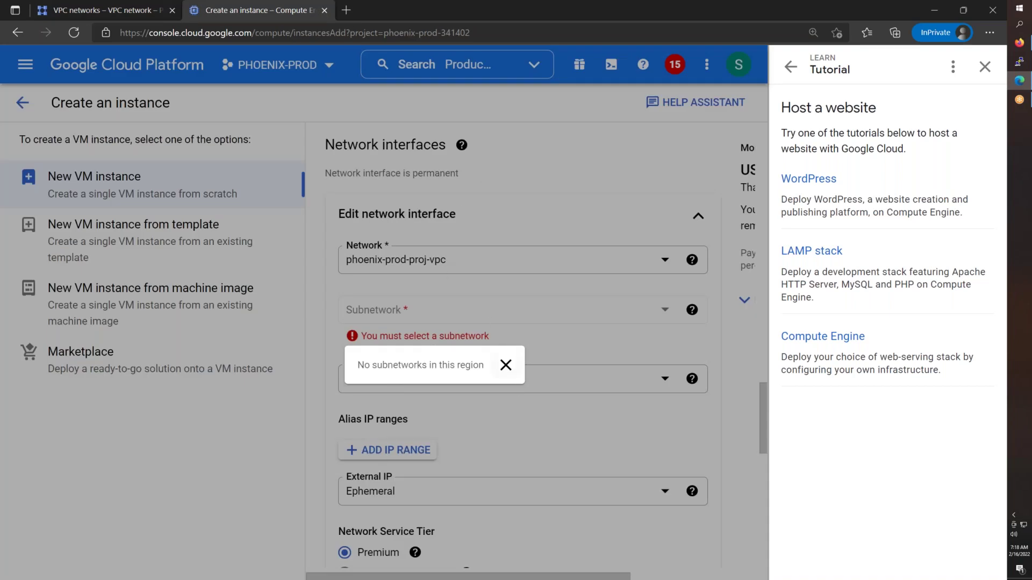
Step: Set the region to asia-south1 (Mumbai), keeping zone asia-south1-c
{"action": "left_click", "coordinate": [505, 365]}
{"action": "scroll", "coordinate": [510, 376], "scroll_direction": "up", "scroll_amount": 15}
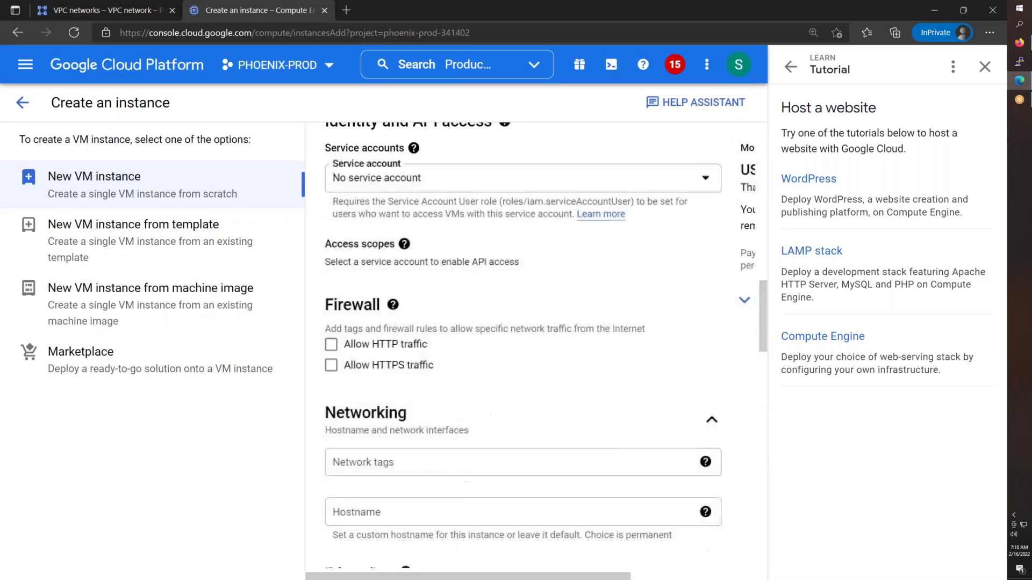
{"action": "scroll", "coordinate": [505, 364], "scroll_direction": "up", "scroll_amount": 10}
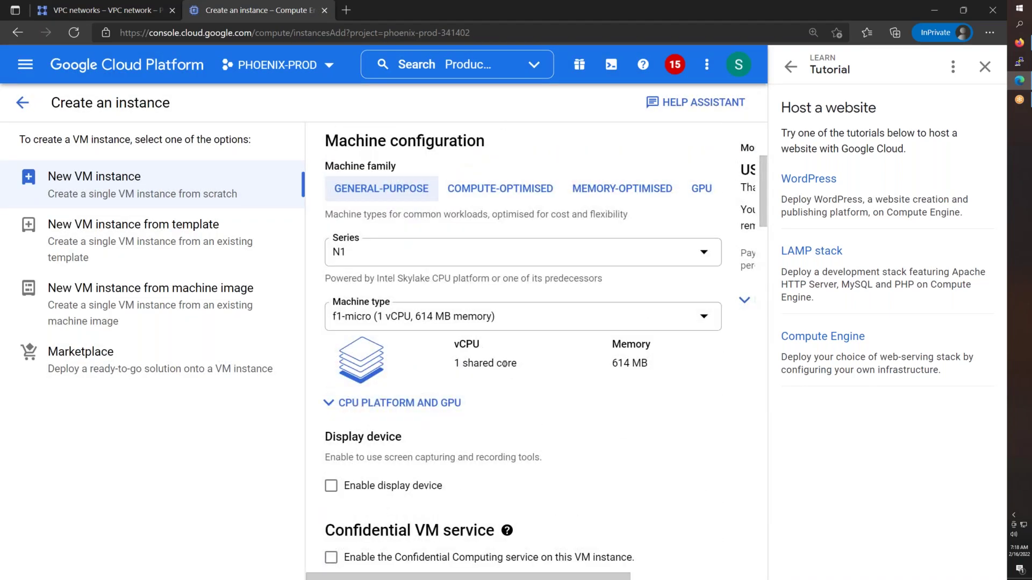
{"action": "left_click", "coordinate": [439, 274]}
{"action": "scroll", "coordinate": [439, 333], "scroll_direction": "down", "scroll_amount": 4}
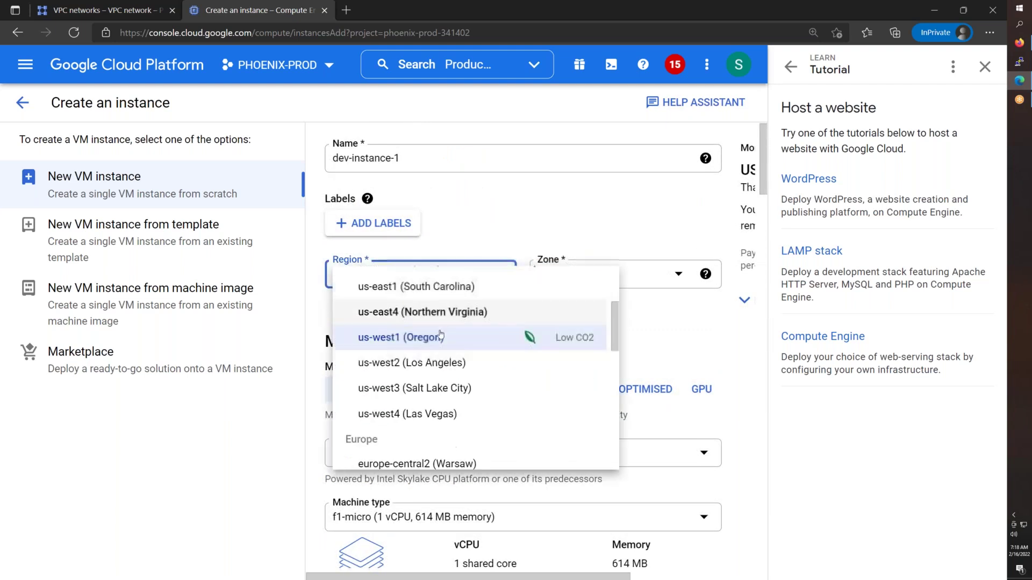
{"action": "scroll", "coordinate": [440, 333], "scroll_direction": "down", "scroll_amount": 6}
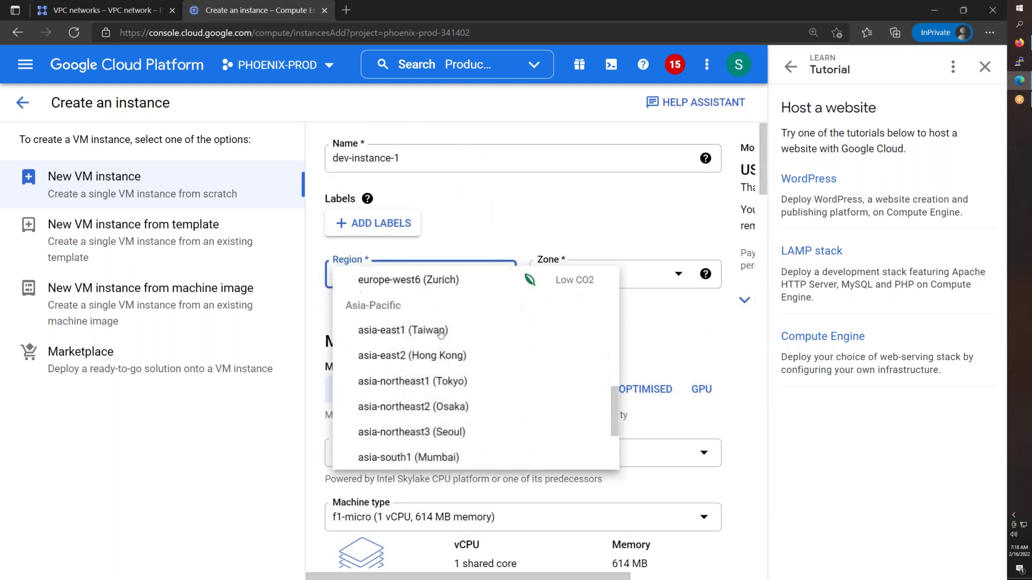
{"action": "left_click", "coordinate": [422, 397]}
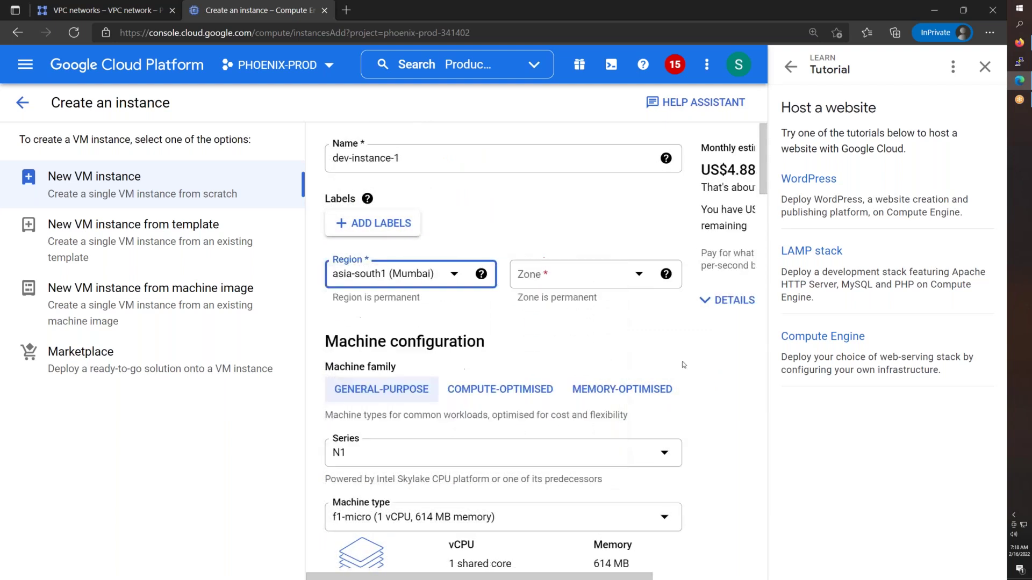
{"action": "left_click", "coordinate": [599, 283]}
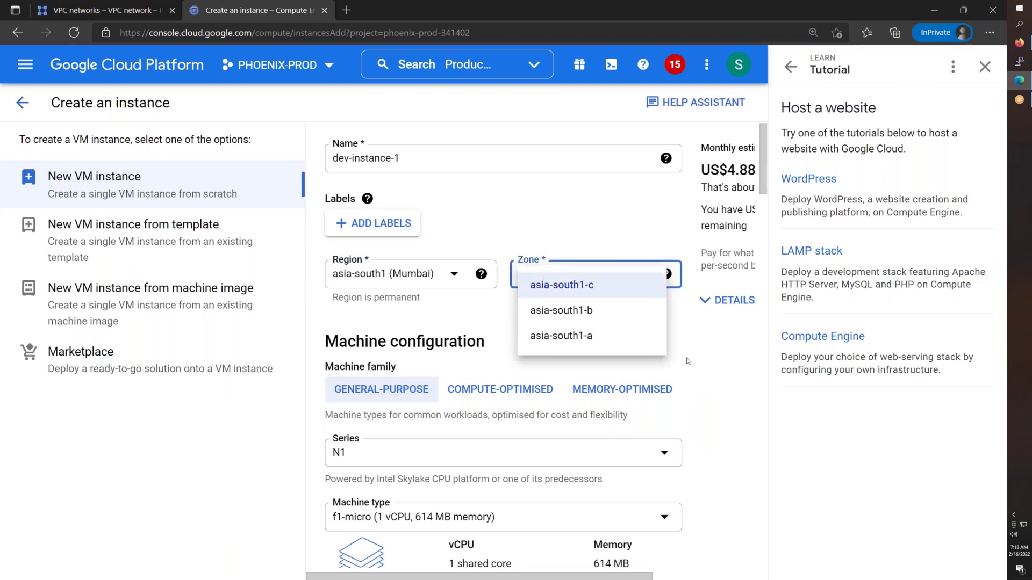
{"action": "left_click", "coordinate": [591, 312]}
Step: Review the network interface, now on subnet-1 (192.168.1.0/24) with ephemeral IPs
{"action": "scroll", "coordinate": [634, 412], "scroll_direction": "down", "scroll_amount": 20}
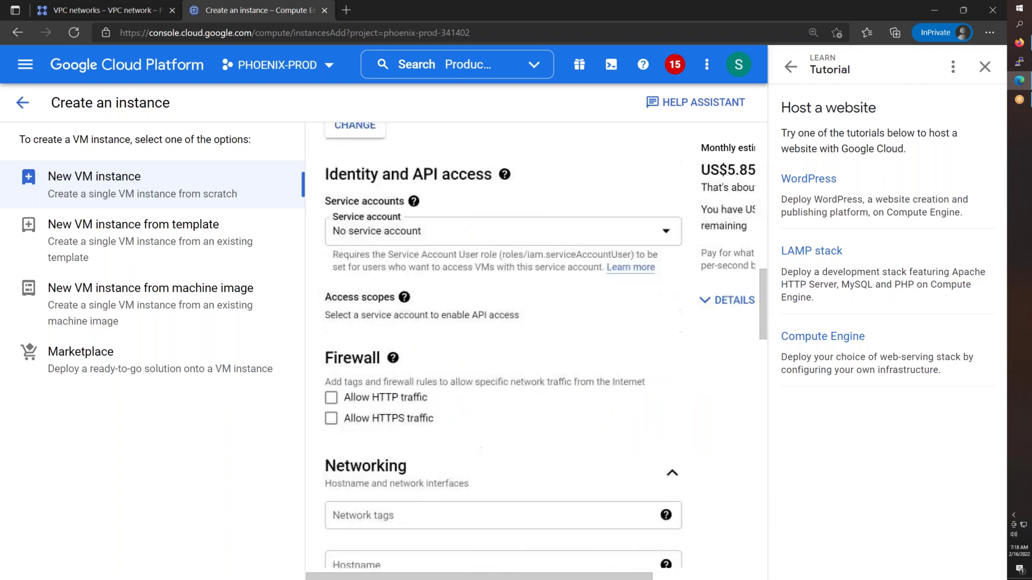
{"action": "scroll", "coordinate": [466, 343], "scroll_direction": "down", "scroll_amount": 5}
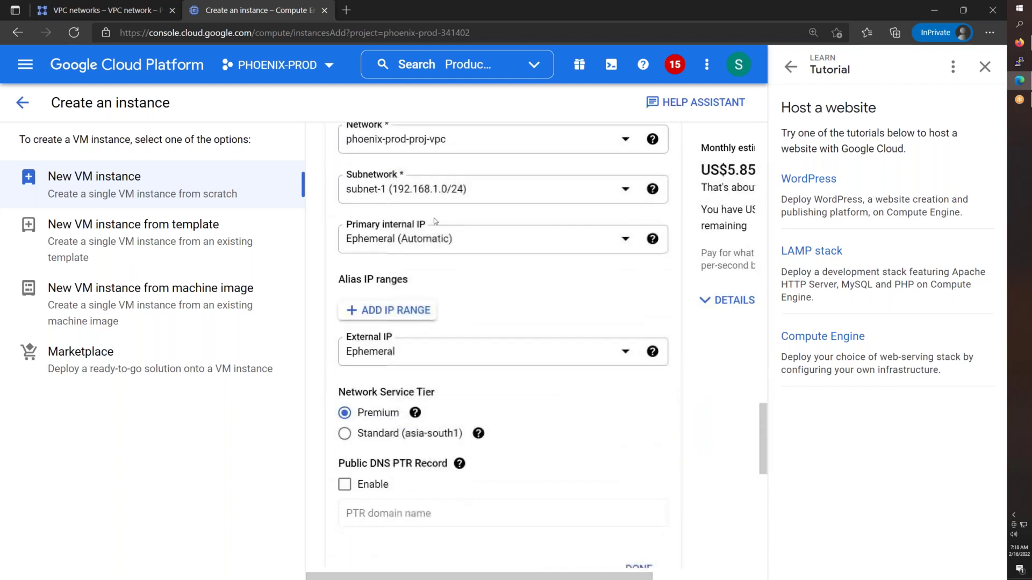
{"action": "scroll", "coordinate": [465, 345], "scroll_direction": "down", "scroll_amount": 9}
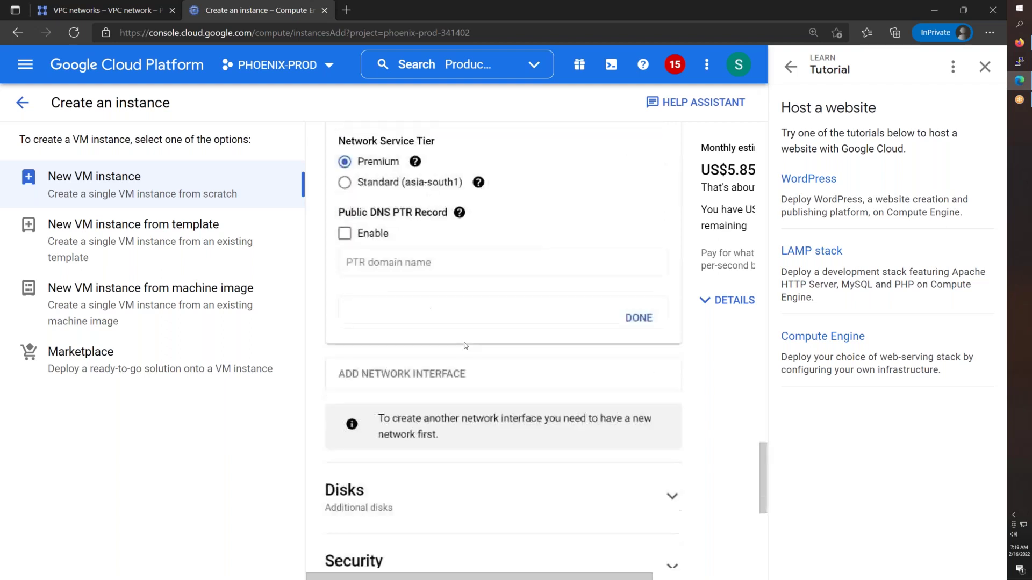
{"action": "scroll", "coordinate": [466, 365], "scroll_direction": "down", "scroll_amount": 2}
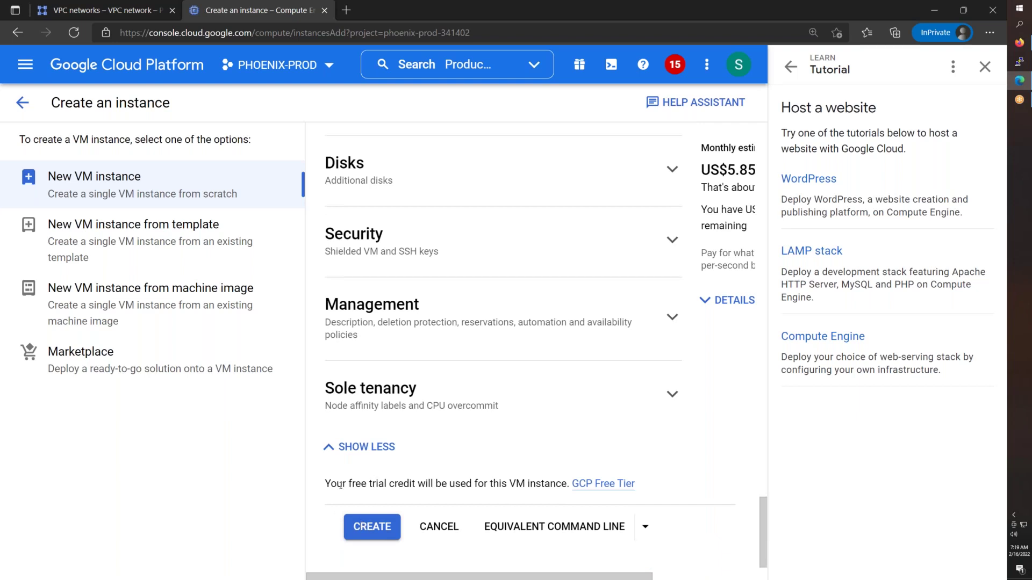
{"action": "scroll", "coordinate": [394, 469], "scroll_direction": "up", "scroll_amount": 5}
{"action": "scroll", "coordinate": [395, 473], "scroll_direction": "down", "scroll_amount": 4}
{"action": "scroll", "coordinate": [398, 514], "scroll_direction": "up", "scroll_amount": 6}
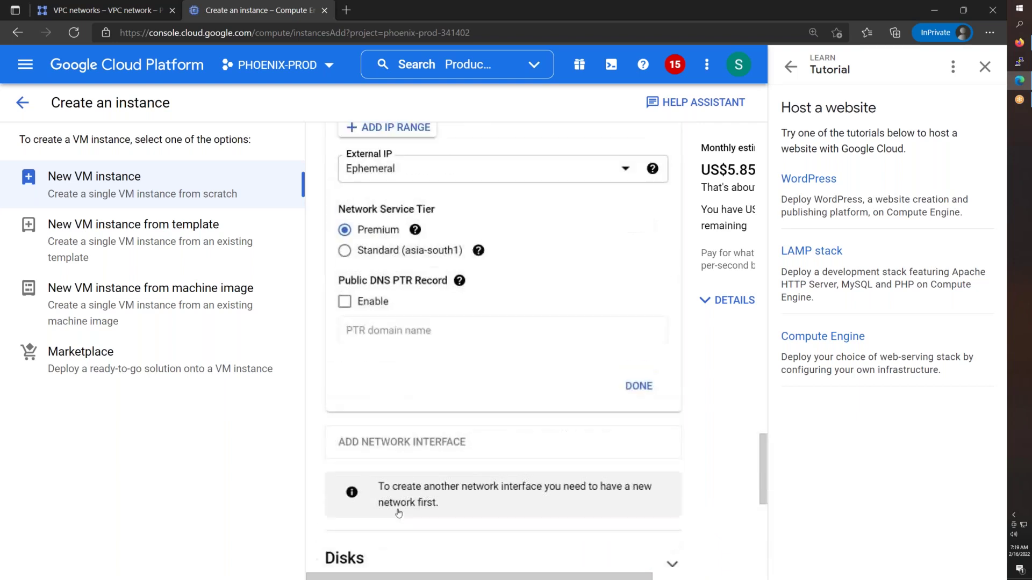
{"action": "scroll", "coordinate": [503, 344], "scroll_direction": "up", "scroll_amount": 7}
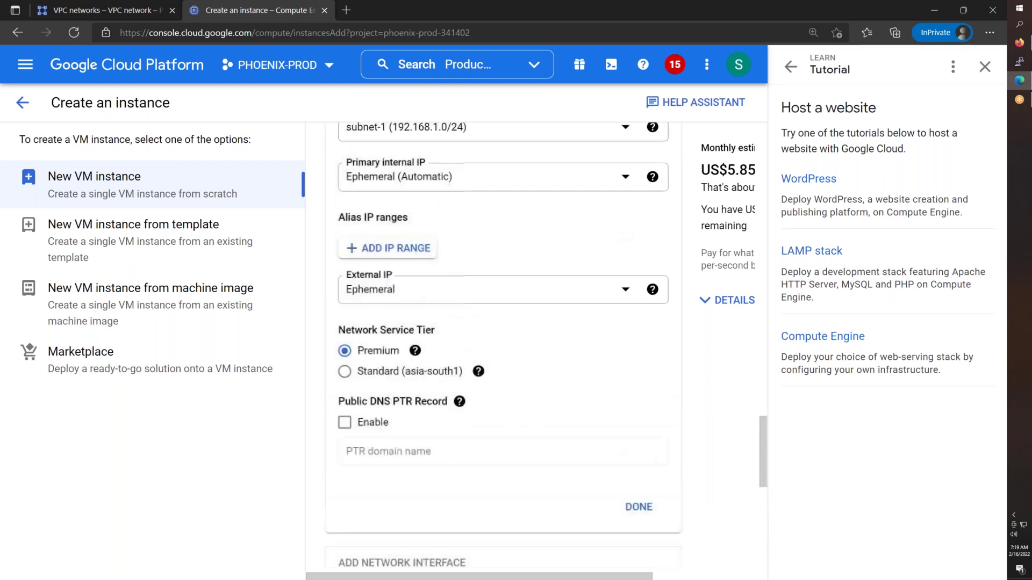
{"action": "scroll", "coordinate": [428, 451], "scroll_direction": "down", "scroll_amount": 2}
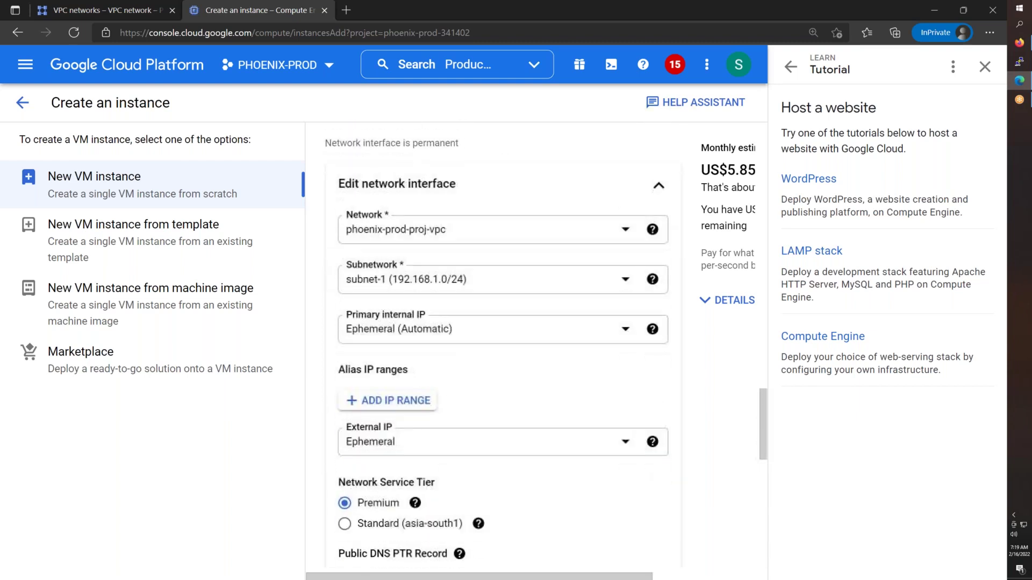
{"action": "left_click", "coordinate": [428, 450]}
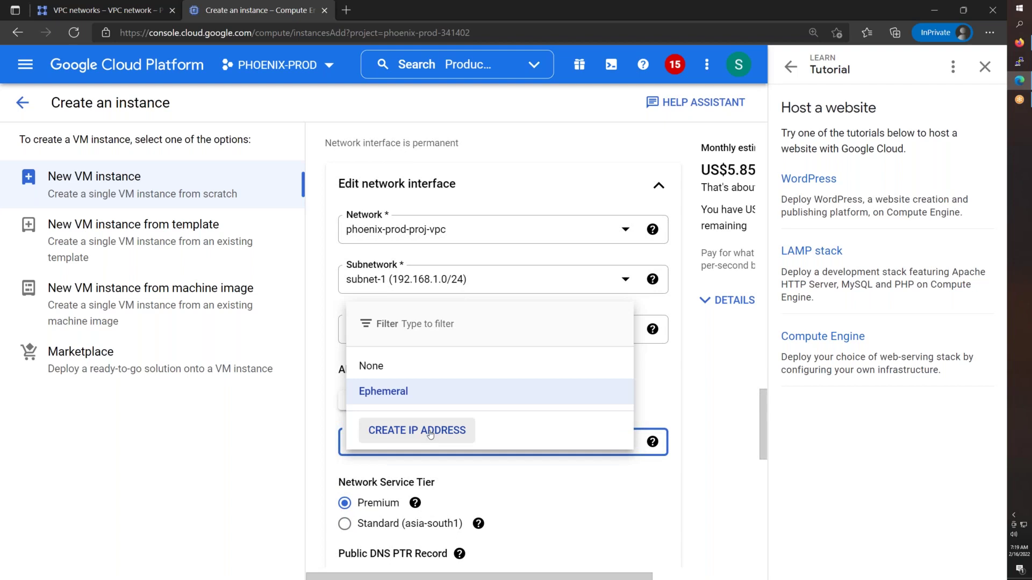
{"action": "left_click", "coordinate": [244, 456]}
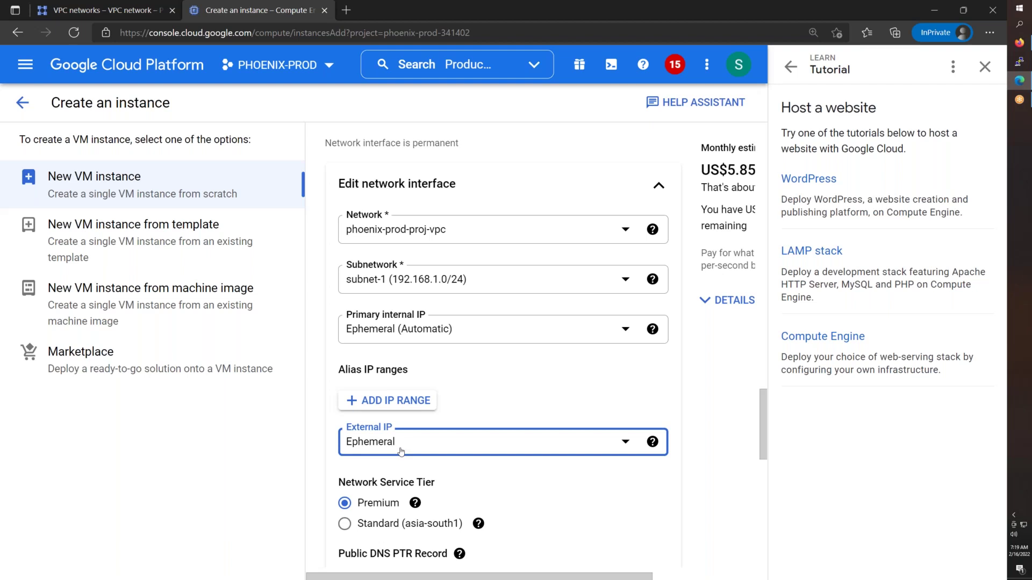
{"action": "left_click", "coordinate": [401, 451]}
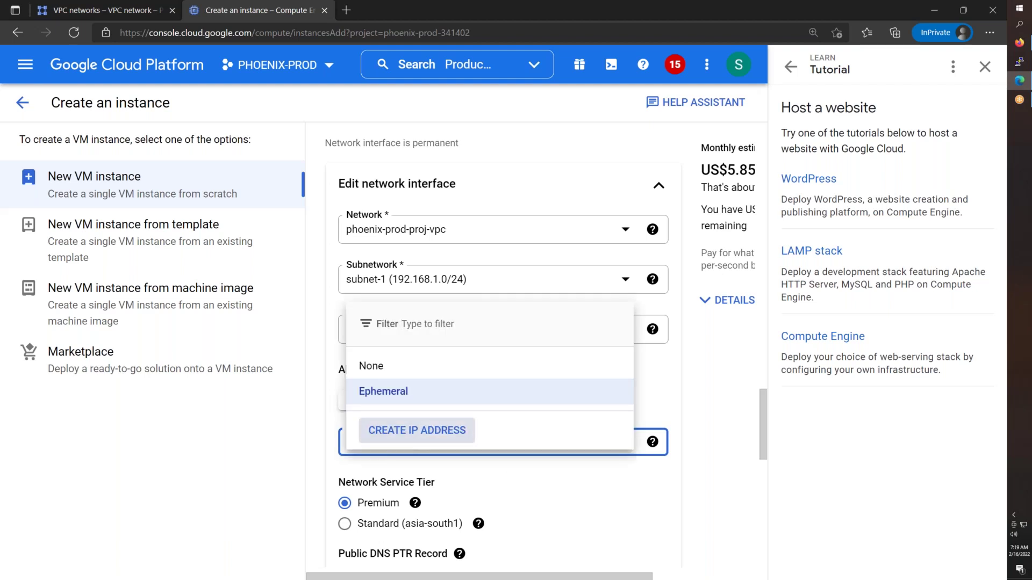
{"action": "key", "text": "Return"}
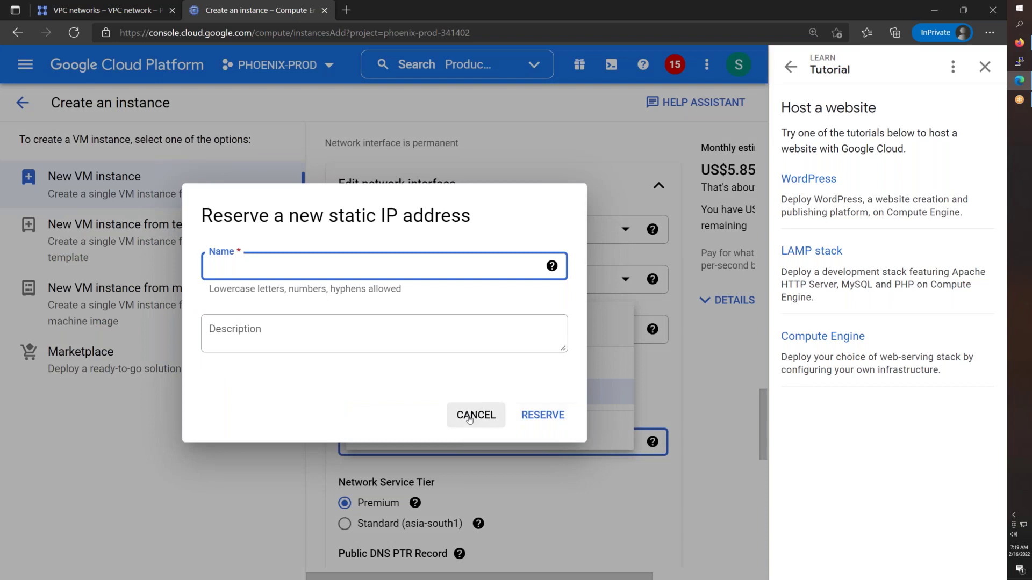
{"action": "left_click", "coordinate": [470, 419]}
{"action": "left_click", "coordinate": [345, 476]}
{"action": "scroll", "coordinate": [332, 493], "scroll_direction": "up", "scroll_amount": 7}
{"action": "scroll", "coordinate": [332, 493], "scroll_direction": "up", "scroll_amount": 4}
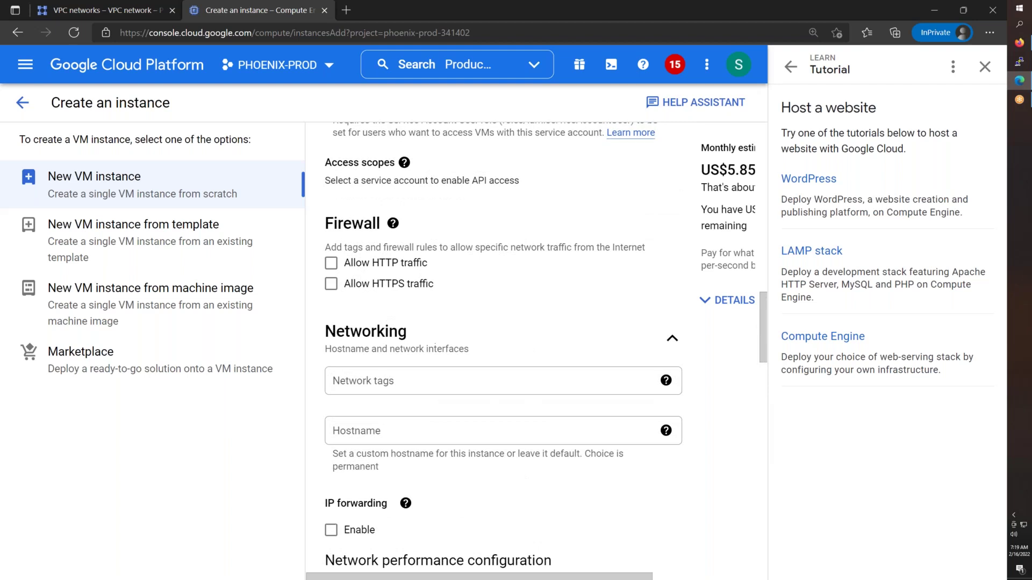
Step: Enter a startup script: #!/bin/bash, apt update, apt install -y nginx jq
{"action": "scroll", "coordinate": [492, 344], "scroll_direction": "up", "scroll_amount": 3}
{"action": "scroll", "coordinate": [492, 344], "scroll_direction": "down", "scroll_amount": 2}
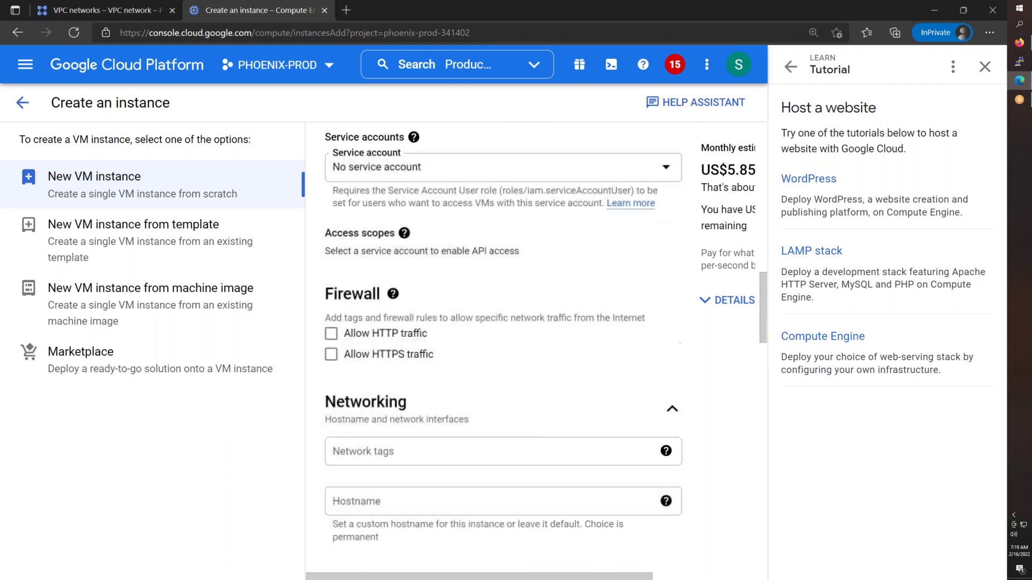
{"action": "scroll", "coordinate": [376, 387], "scroll_direction": "down", "scroll_amount": 18}
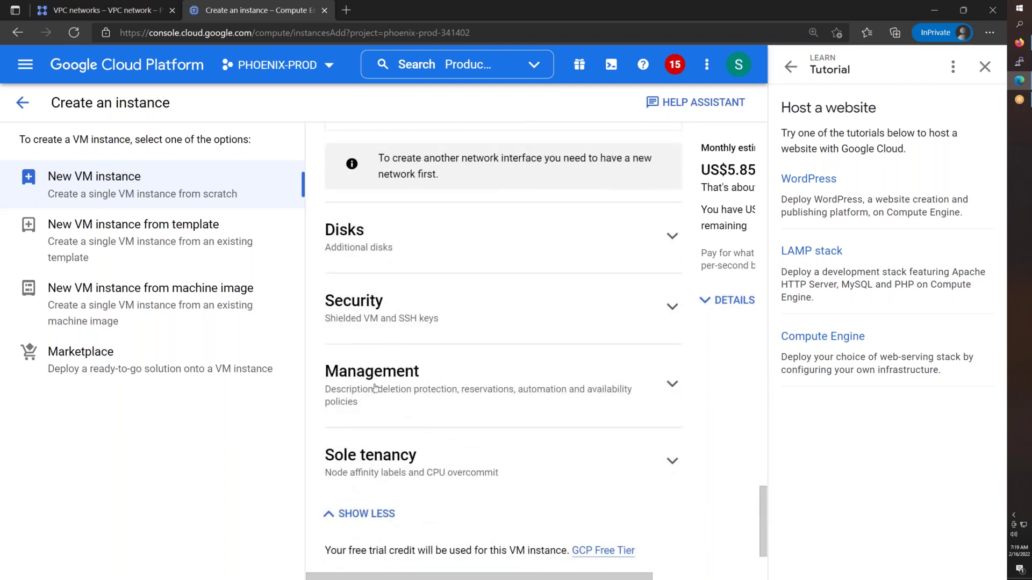
{"action": "left_click", "coordinate": [375, 387]}
{"action": "scroll", "coordinate": [376, 387], "scroll_direction": "down", "scroll_amount": 9}
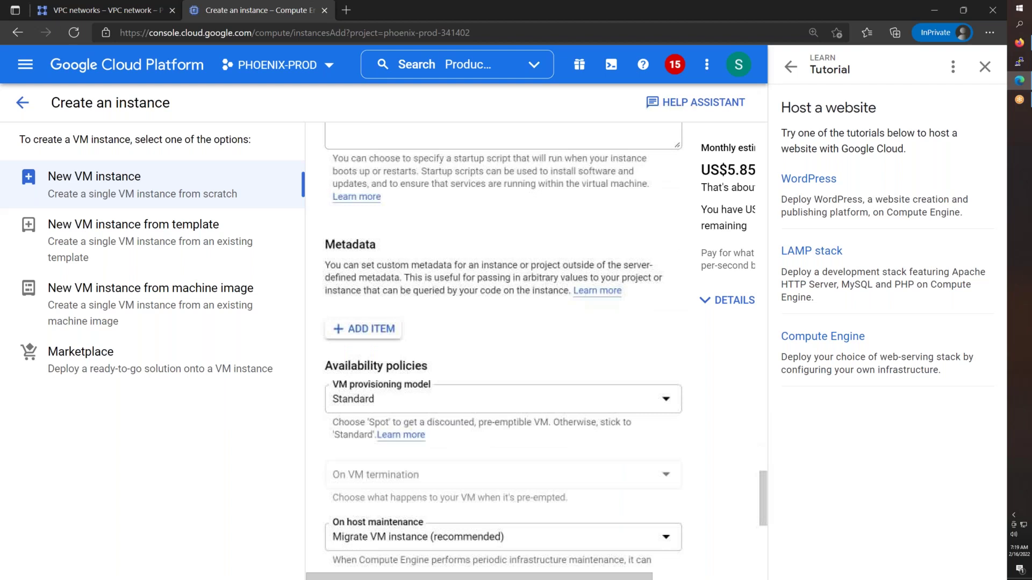
{"action": "scroll", "coordinate": [381, 265], "scroll_direction": "up", "scroll_amount": 3}
{"action": "left_click", "coordinate": [381, 266]}
{"action": "type", "text": "#!/bin"}
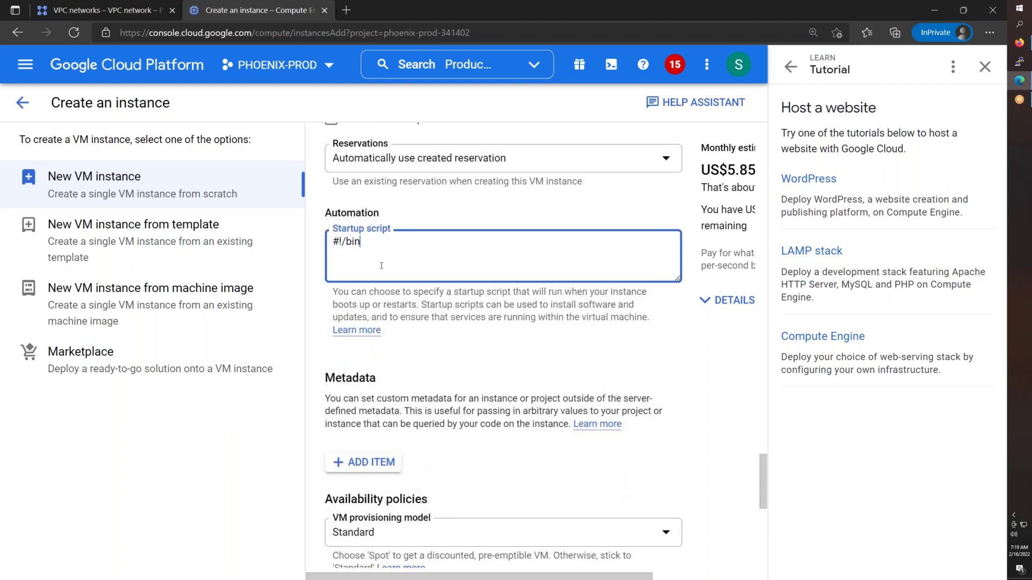
{"action": "type", "text": "/bash"}
{"action": "key", "text": "Return"}
{"action": "type", "text": "apt update"}
{"action": "key", "text": "Return"}
{"action": "type", "text": "apt insta"}
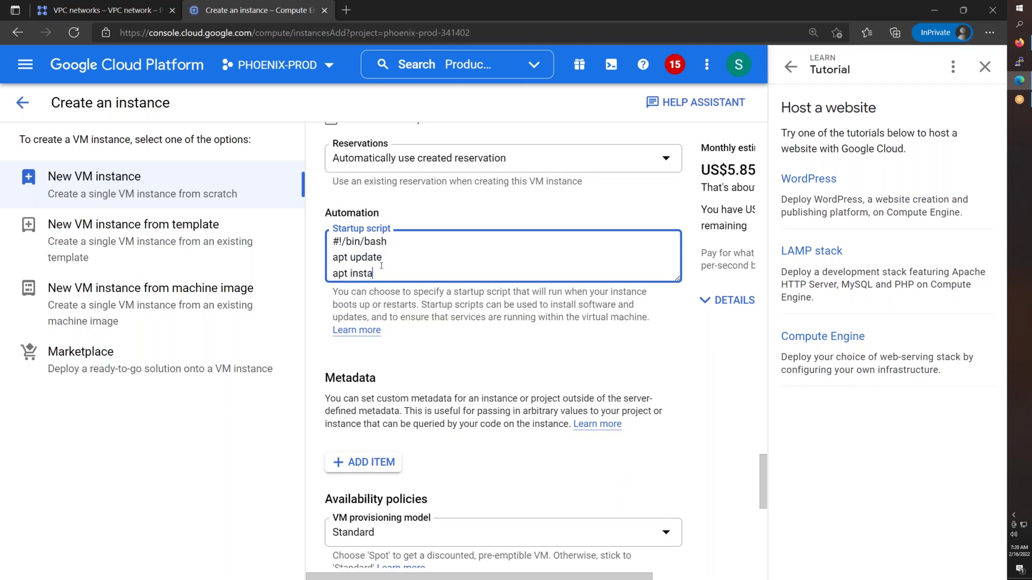
{"action": "type", "text": "ll -y nginx jq"}
Step: Remove the stray jq so the script runs apt install -y nginx
{"action": "key", "text": "BackSpace"}
{"action": "key", "text": "BackSpace"}
{"action": "key", "text": "BackSpace"}
{"action": "scroll", "coordinate": [458, 318], "scroll_direction": "down", "scroll_amount": 8}
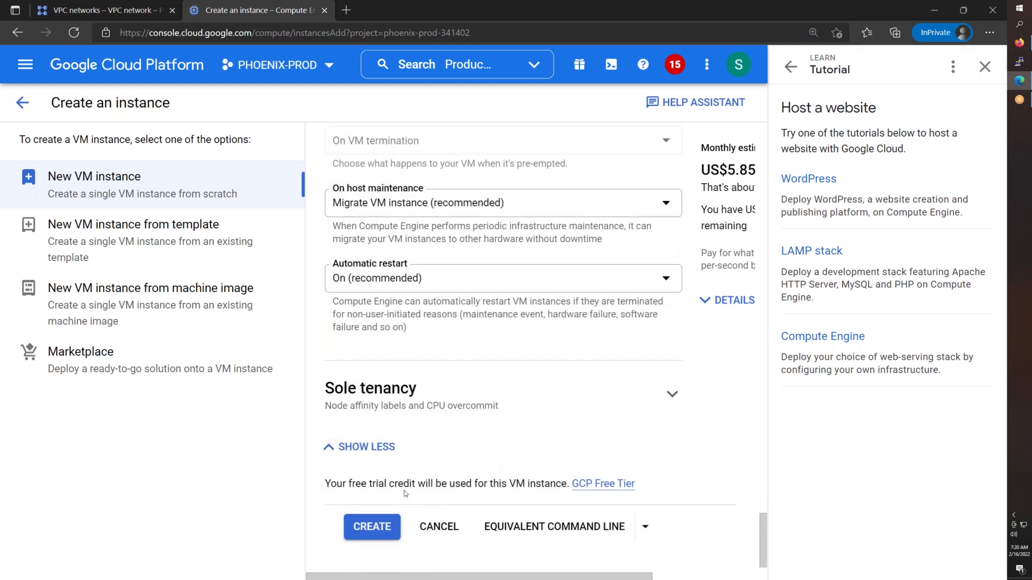
{"action": "scroll", "coordinate": [405, 493], "scroll_direction": "up", "scroll_amount": 8}
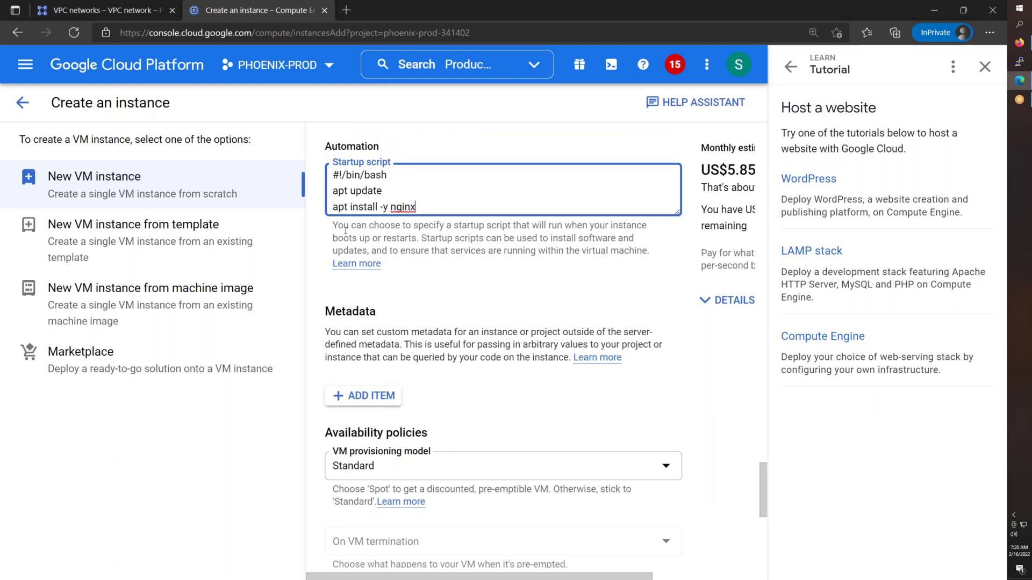
{"action": "type", "text": "sudo"}
{"action": "key", "text": "BackSpace"}
{"action": "key", "text": "BackSpace"}
{"action": "key", "text": "BackSpace"}
{"action": "key", "text": "BackSpace"}
{"action": "key", "text": "BackSpace"}
{"action": "scroll", "coordinate": [482, 331], "scroll_direction": "down", "scroll_amount": 8}
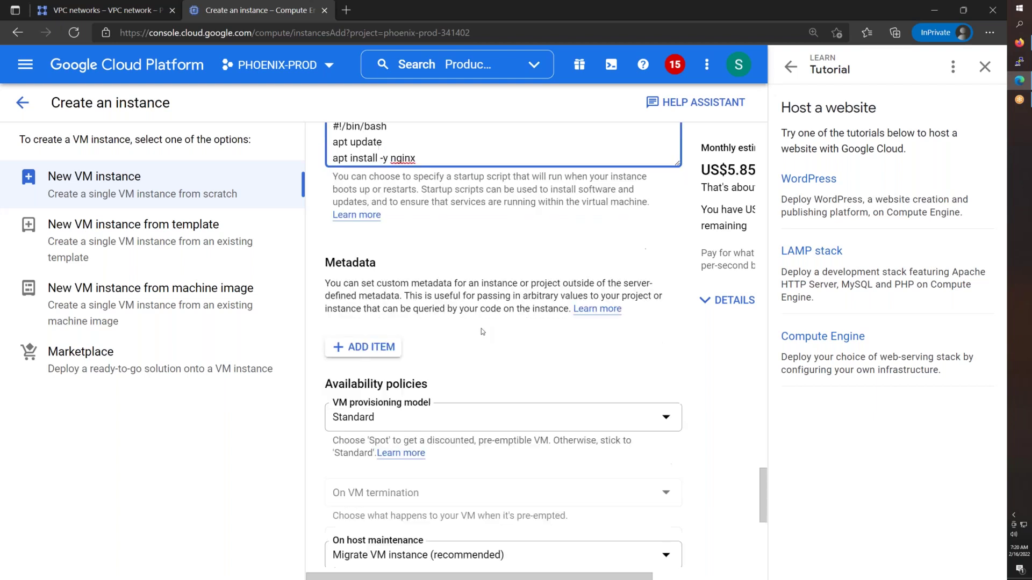
Step: Create dev-instance-1, which fails for lack of resources in asia-south1-c, and start another instance
{"action": "left_click", "coordinate": [382, 527]}
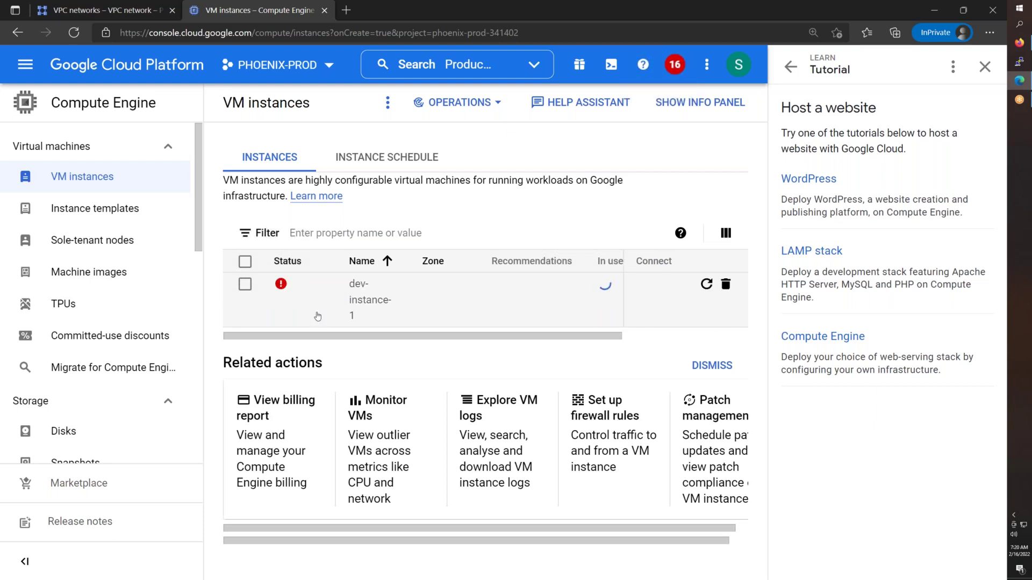
{"action": "mouse_move", "coordinate": [279, 292]}
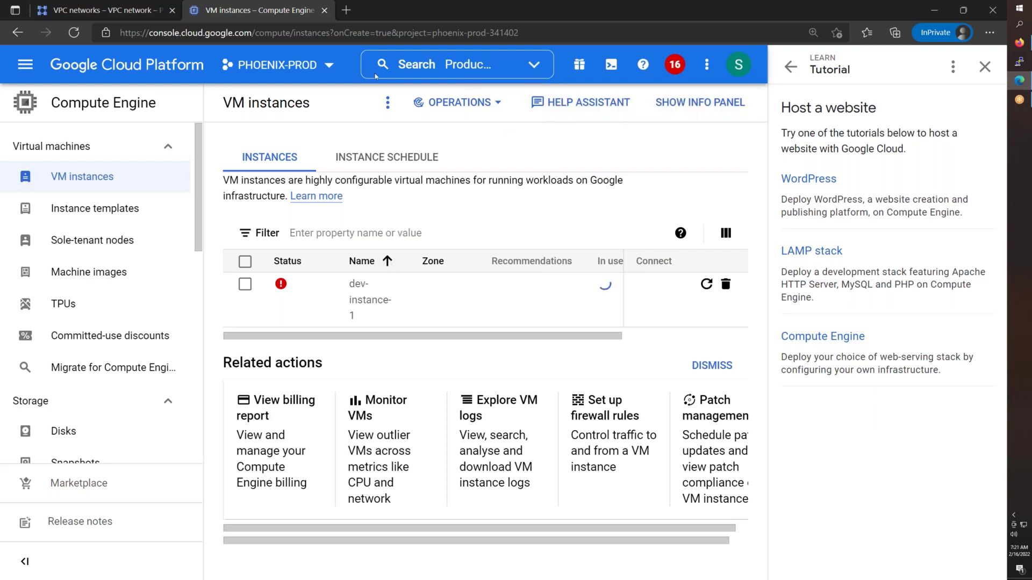
{"action": "left_click", "coordinate": [387, 103]}
{"action": "left_click", "coordinate": [442, 140]}
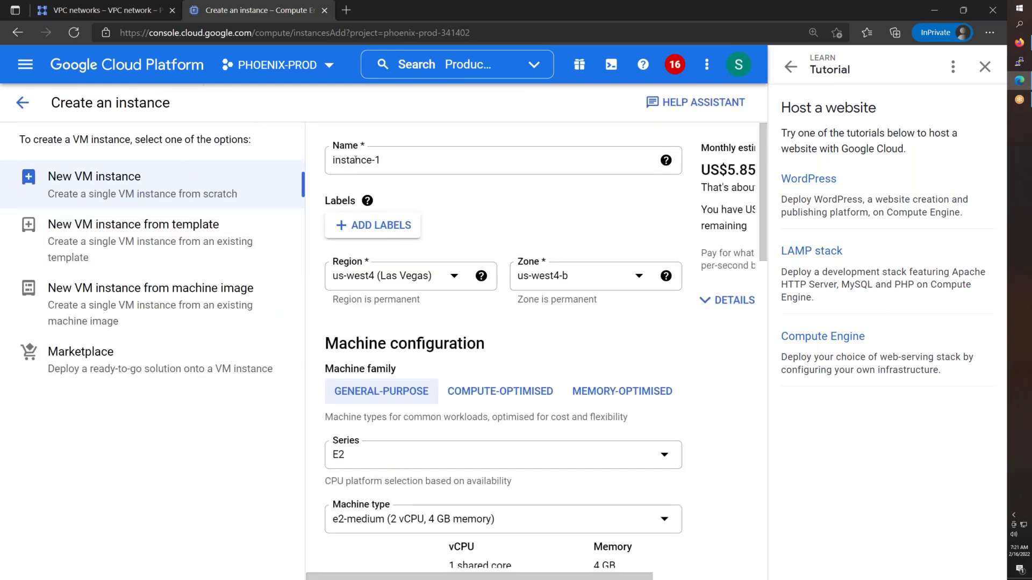
Step: Name the instance prod-instance-1 and place it in asia-south1-b (Mumbai)
{"action": "left_click", "coordinate": [331, 160]}
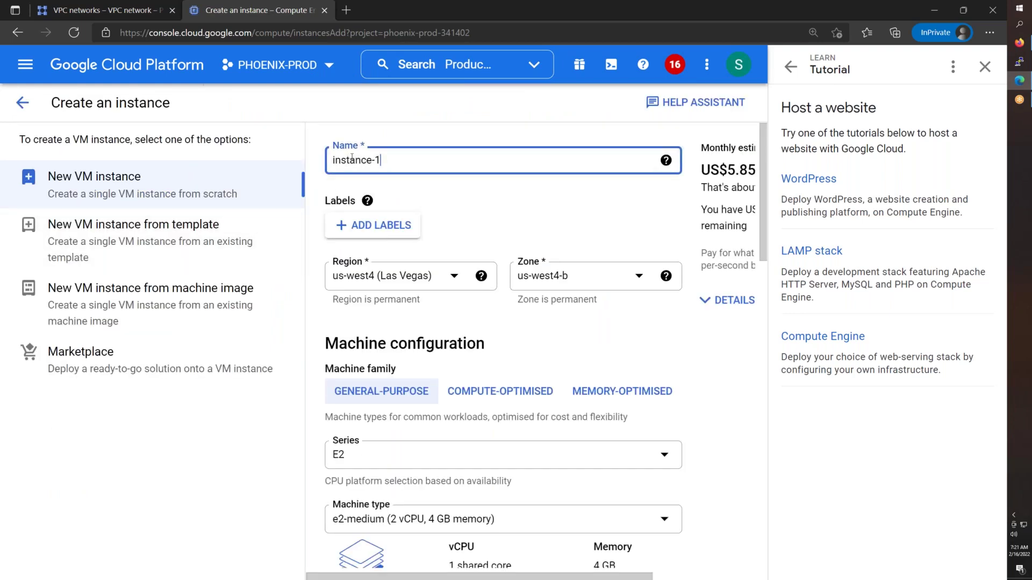
{"action": "type", "text": "prod-"}
{"action": "left_click", "coordinate": [407, 272]}
{"action": "scroll", "coordinate": [425, 376], "scroll_direction": "down", "scroll_amount": 5}
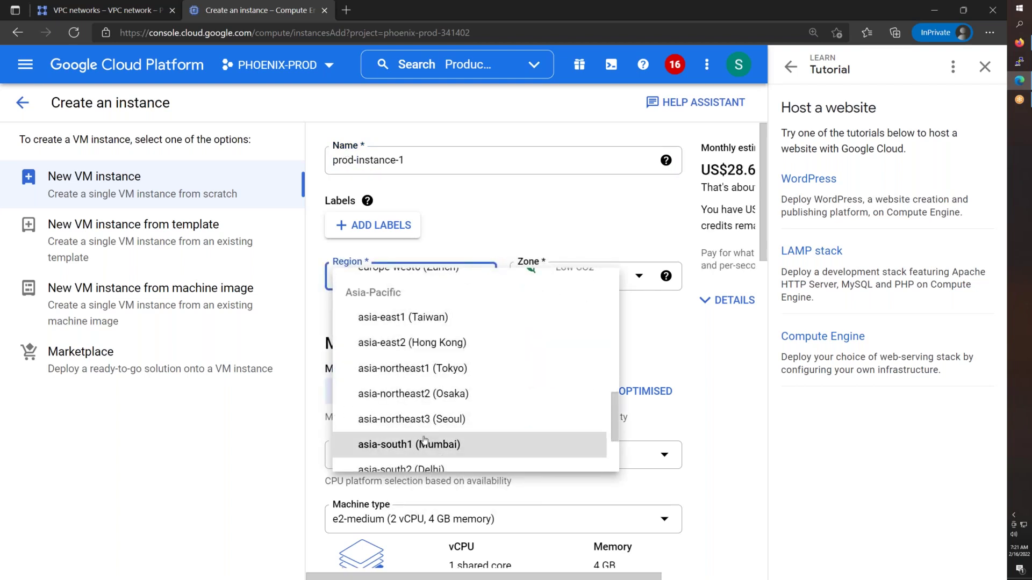
{"action": "left_click", "coordinate": [552, 445]}
{"action": "left_click", "coordinate": [615, 285]}
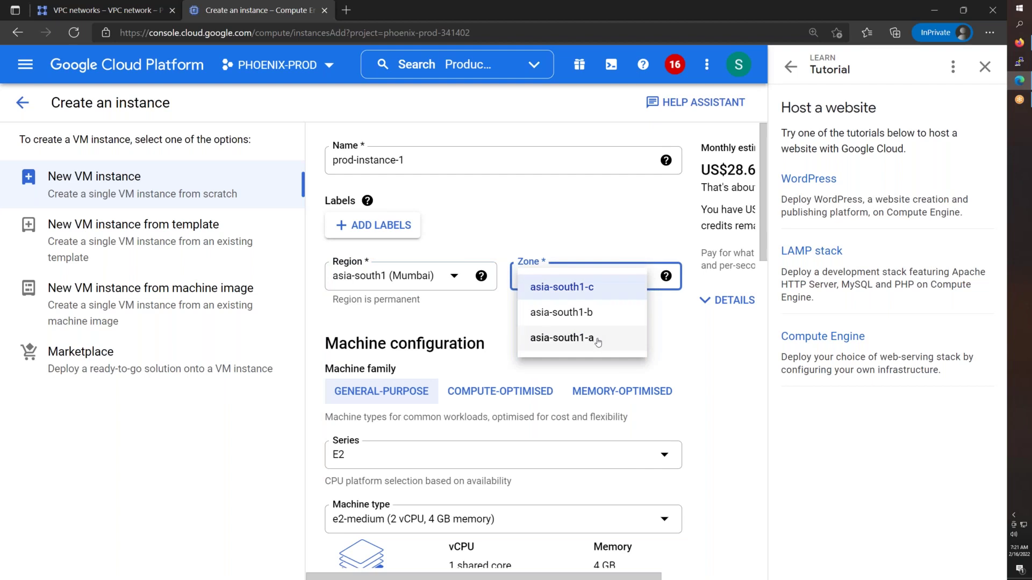
{"action": "left_click", "coordinate": [596, 311]}
{"action": "left_click", "coordinate": [665, 354]}
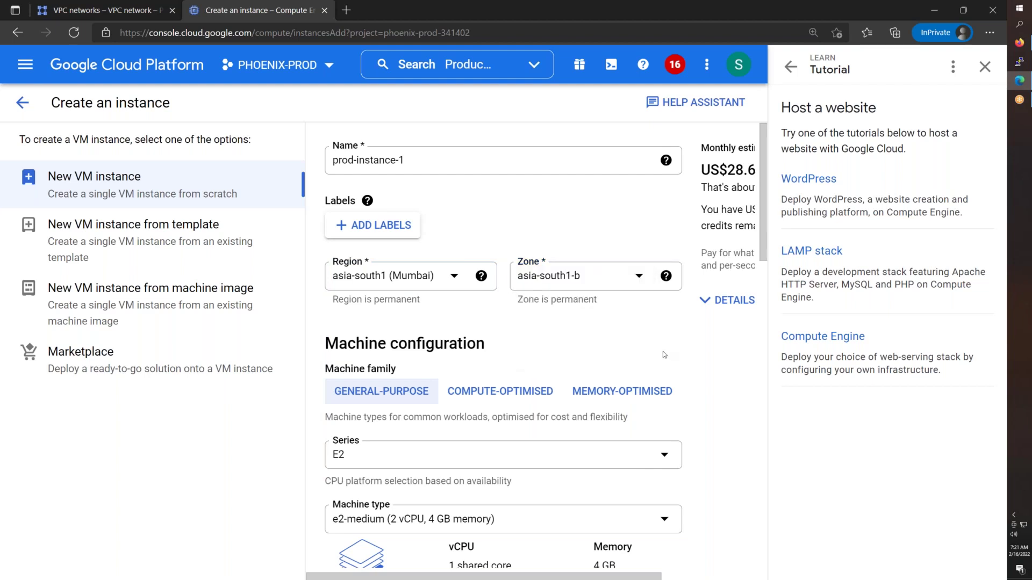
{"action": "scroll", "coordinate": [665, 355], "scroll_direction": "down", "scroll_amount": 2}
Step: Give prod-instance-1 an N1 series f1-micro machine type
{"action": "left_click", "coordinate": [525, 323]}
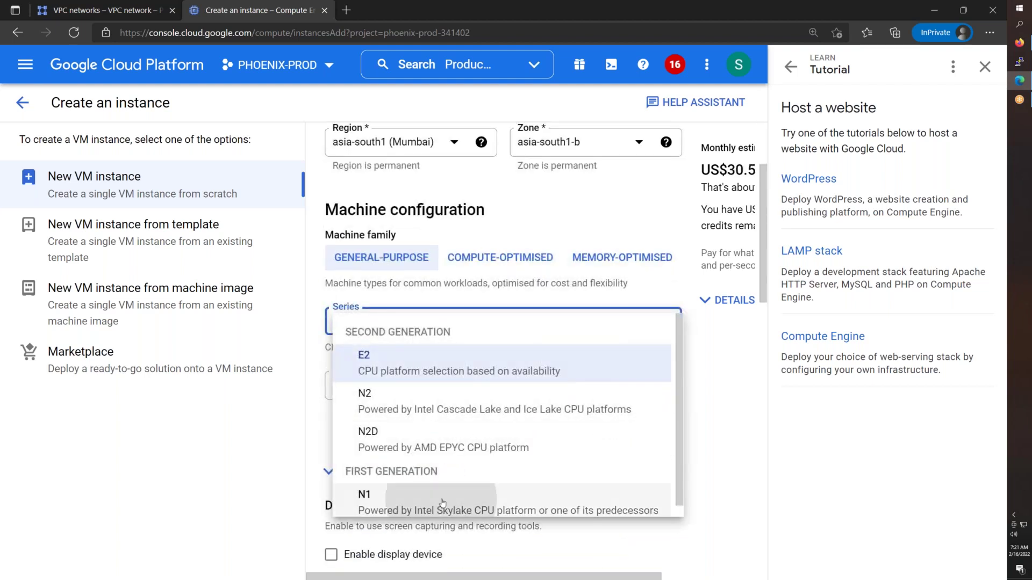
{"action": "left_click", "coordinate": [443, 502]}
{"action": "left_click", "coordinate": [537, 385]}
{"action": "left_click", "coordinate": [540, 349]}
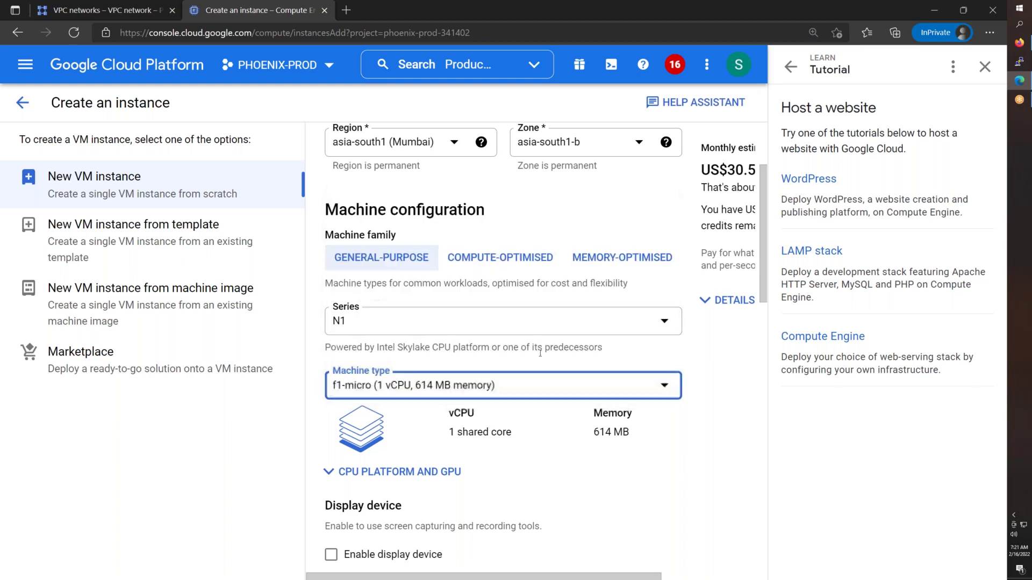
{"action": "scroll", "coordinate": [540, 353], "scroll_direction": "down", "scroll_amount": 8}
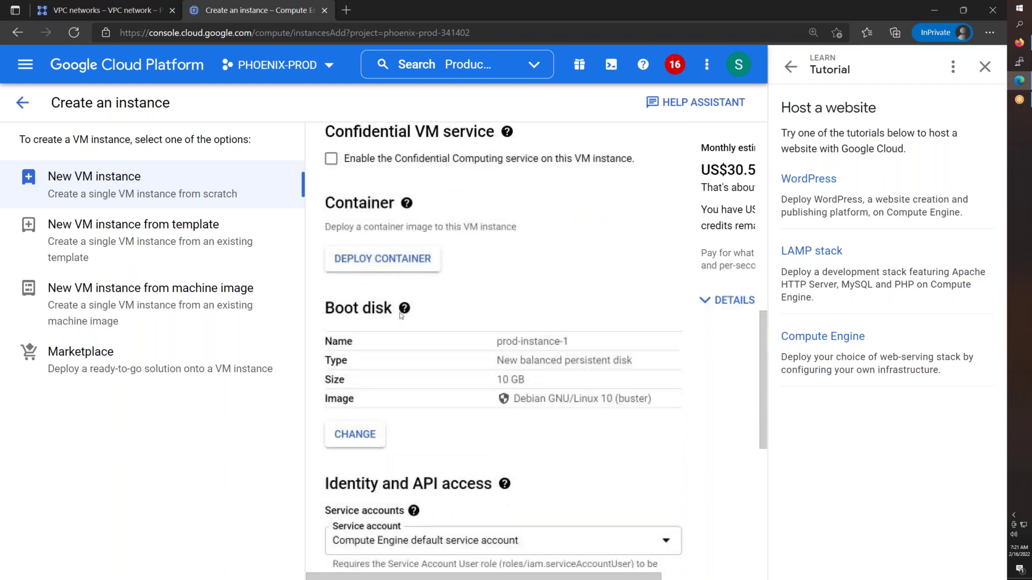
Step: Change prod-instance-1's boot disk image to Ubuntu 18.04 LTS
{"action": "left_click", "coordinate": [355, 434]}
{"action": "left_click", "coordinate": [97, 224]}
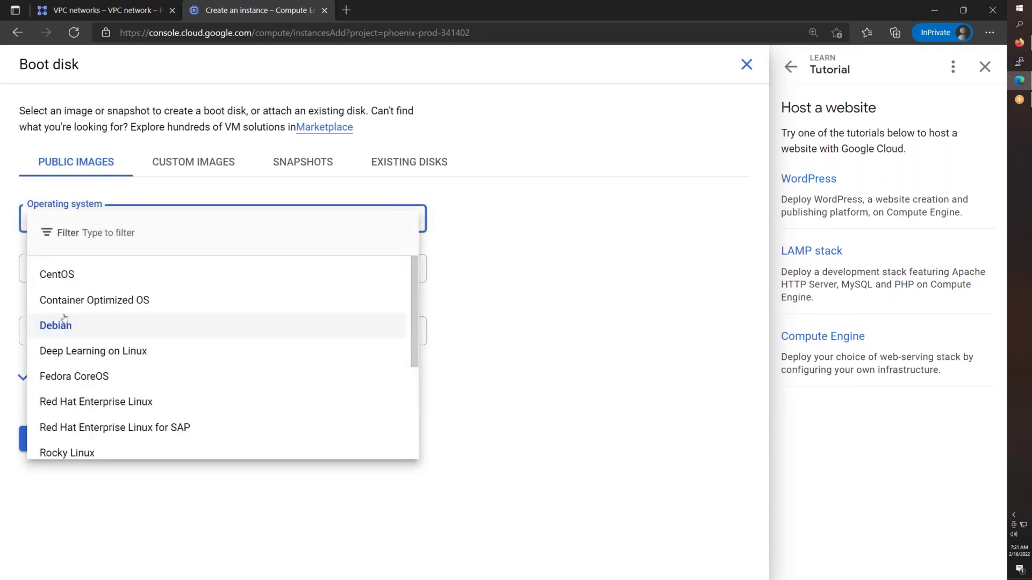
{"action": "scroll", "coordinate": [65, 314], "scroll_direction": "down", "scroll_amount": 2}
{"action": "scroll", "coordinate": [65, 366], "scroll_direction": "down", "scroll_amount": 1}
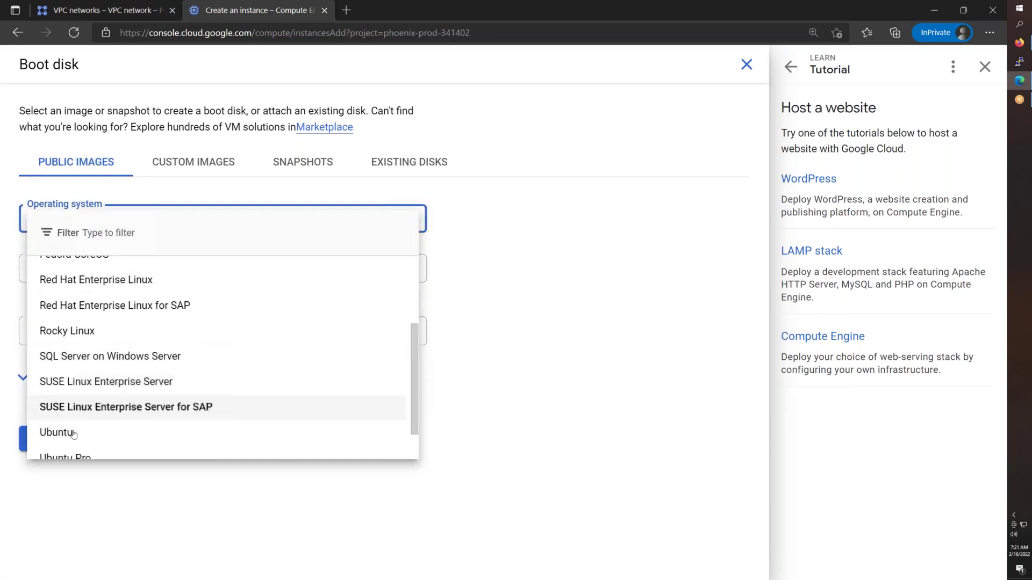
{"action": "left_click", "coordinate": [85, 430]}
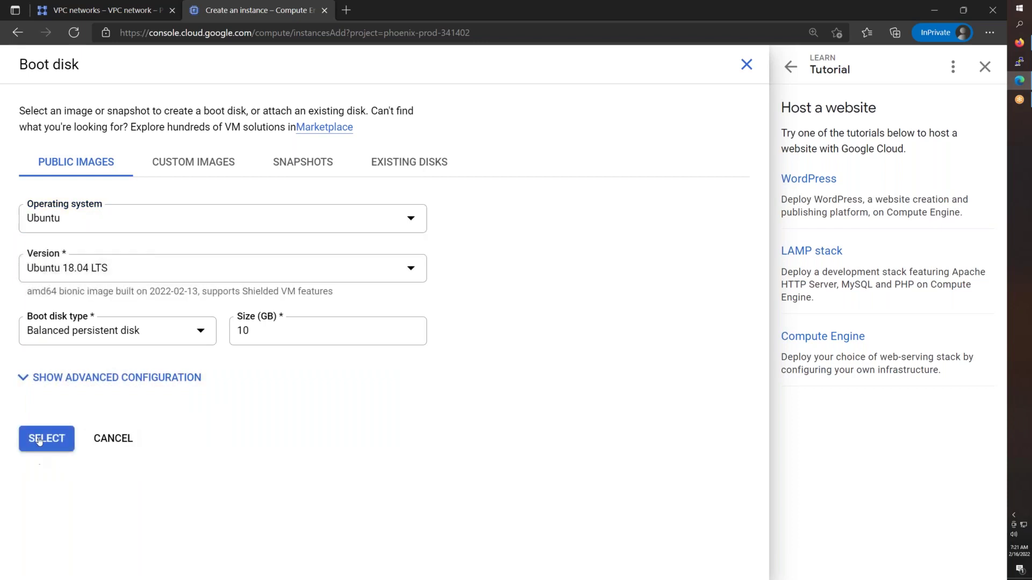
Step: Set the instance's service account to No service account
{"action": "scroll", "coordinate": [489, 387], "scroll_direction": "down", "scroll_amount": 5}
{"action": "scroll", "coordinate": [532, 391], "scroll_direction": "down", "scroll_amount": 3}
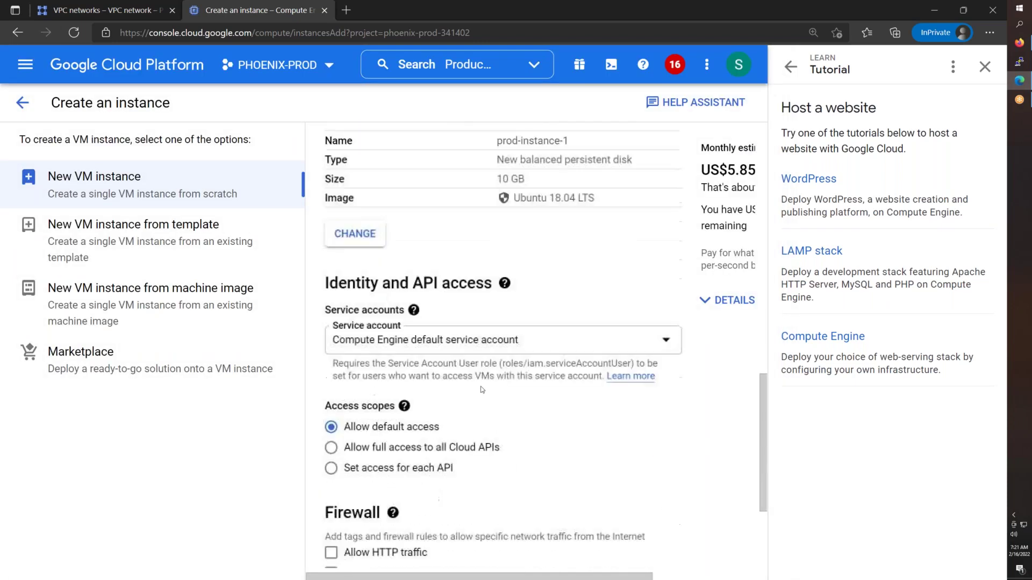
{"action": "left_click", "coordinate": [456, 344]}
{"action": "left_click", "coordinate": [423, 410]}
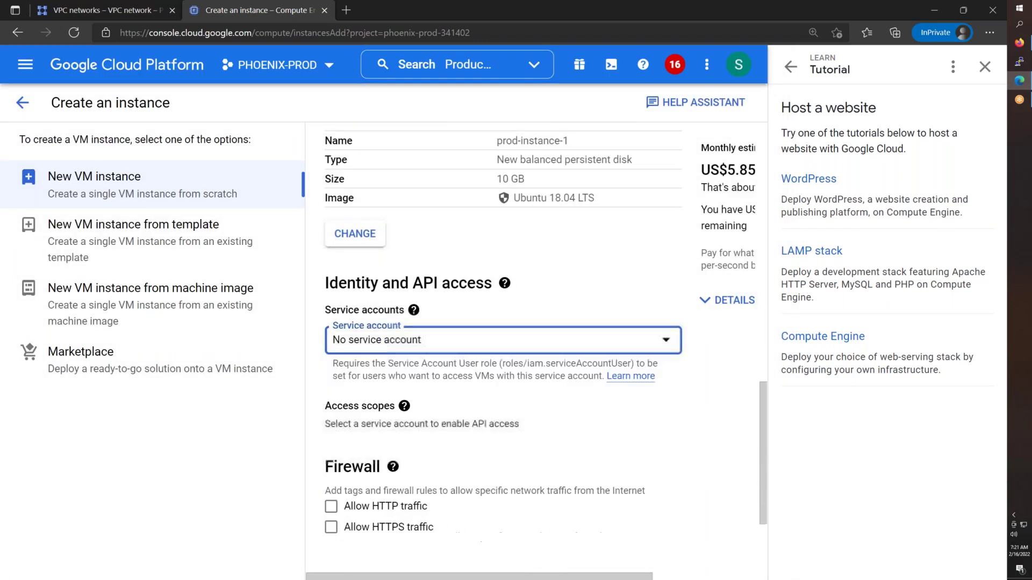
Step: Expand advanced Networking settings and edit the interface on phoenix-prod-proj-vpc subnet-1
{"action": "scroll", "coordinate": [422, 410], "scroll_direction": "down", "scroll_amount": 3}
{"action": "left_click", "coordinate": [417, 447]}
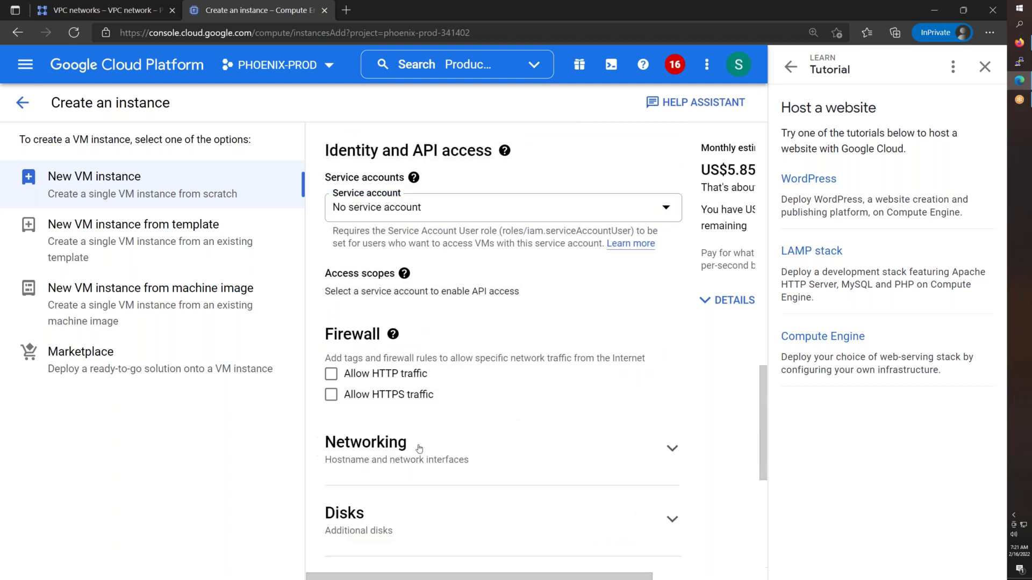
{"action": "scroll", "coordinate": [417, 449], "scroll_direction": "down", "scroll_amount": 6}
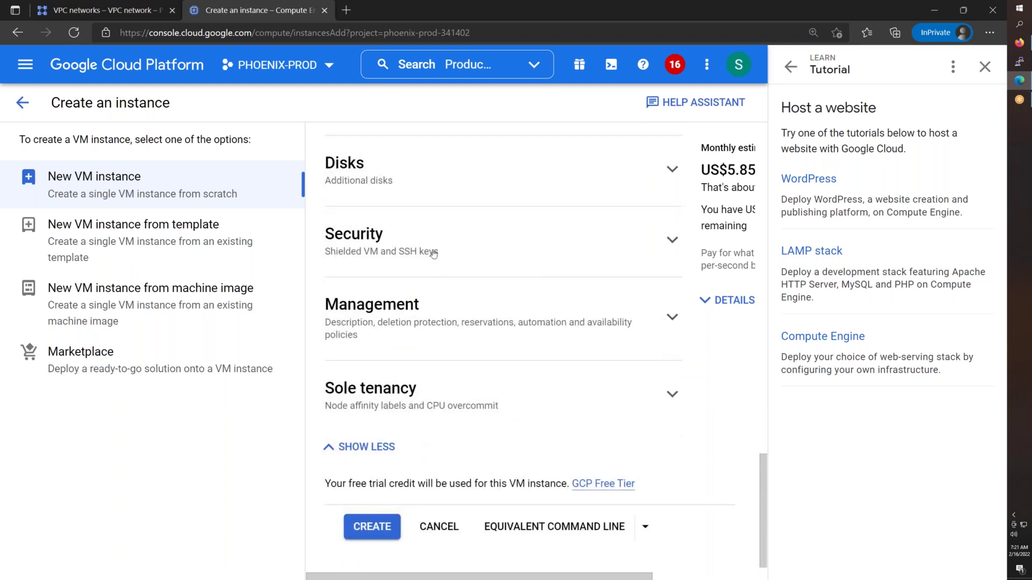
{"action": "scroll", "coordinate": [430, 237], "scroll_direction": "up", "scroll_amount": 3}
{"action": "left_click", "coordinate": [433, 235]}
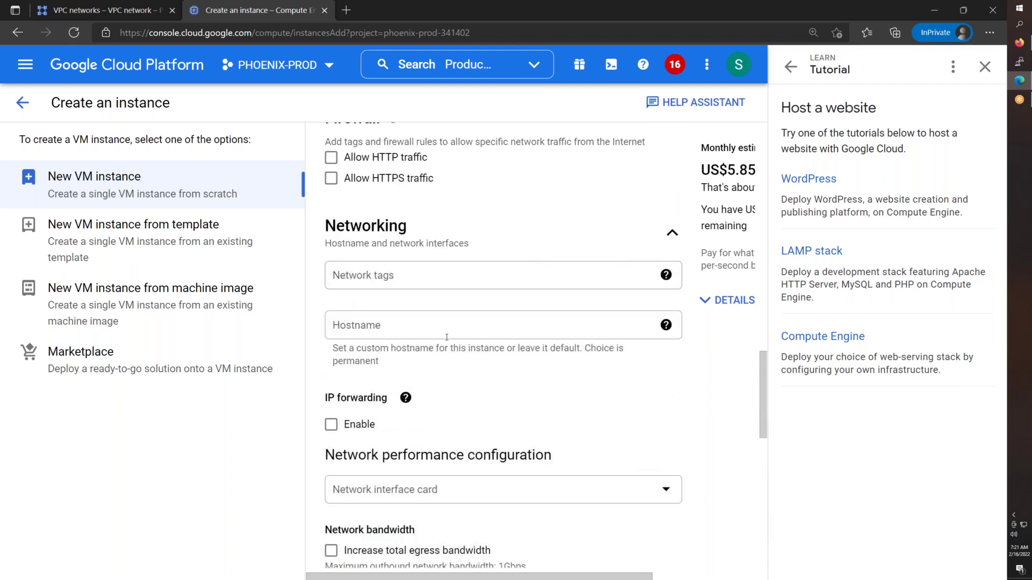
{"action": "scroll", "coordinate": [449, 348], "scroll_direction": "down", "scroll_amount": 6}
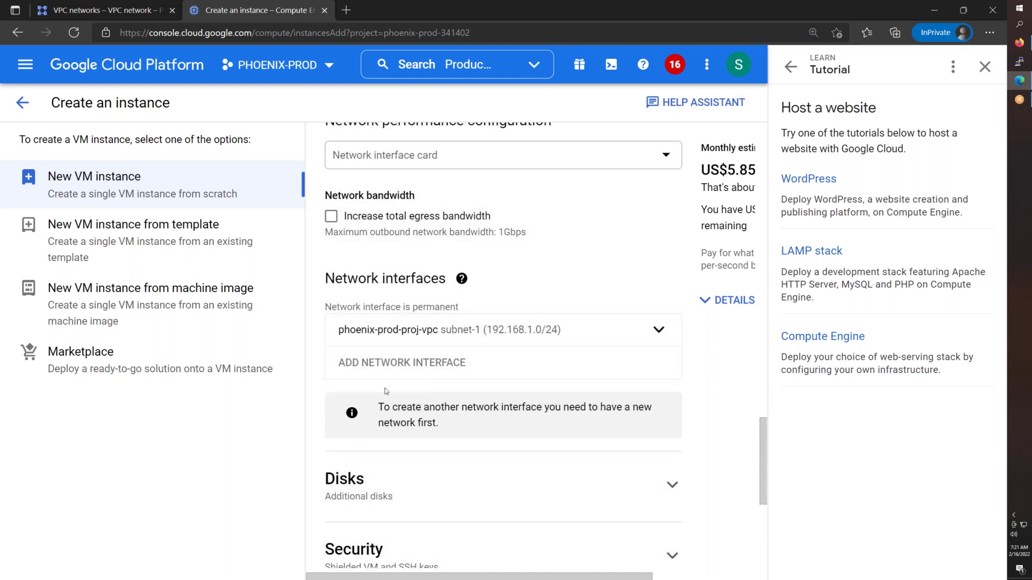
{"action": "scroll", "coordinate": [455, 352], "scroll_direction": "down", "scroll_amount": 2}
{"action": "scroll", "coordinate": [455, 355], "scroll_direction": "down", "scroll_amount": 3}
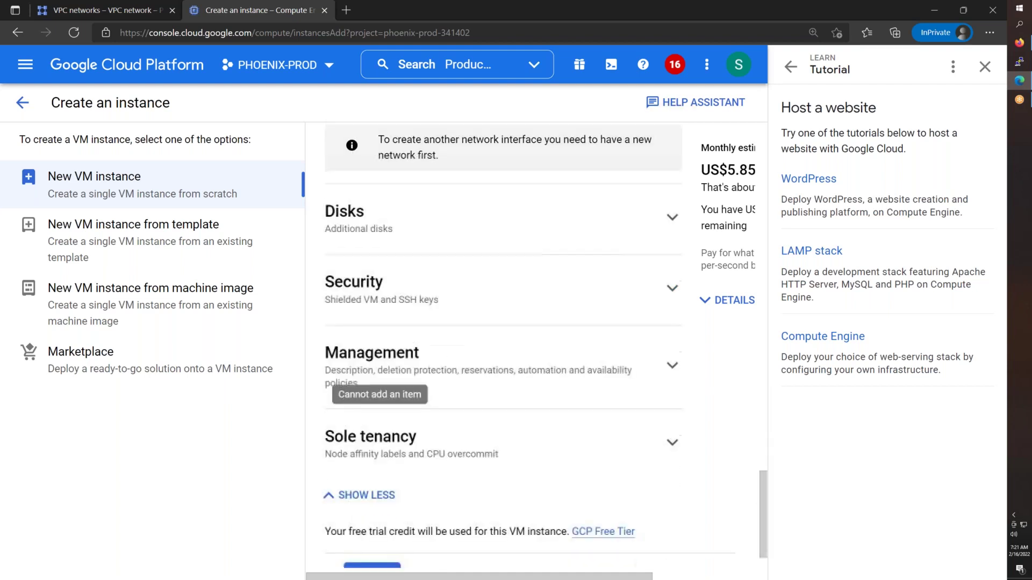
{"action": "scroll", "coordinate": [440, 322], "scroll_direction": "up", "scroll_amount": 4}
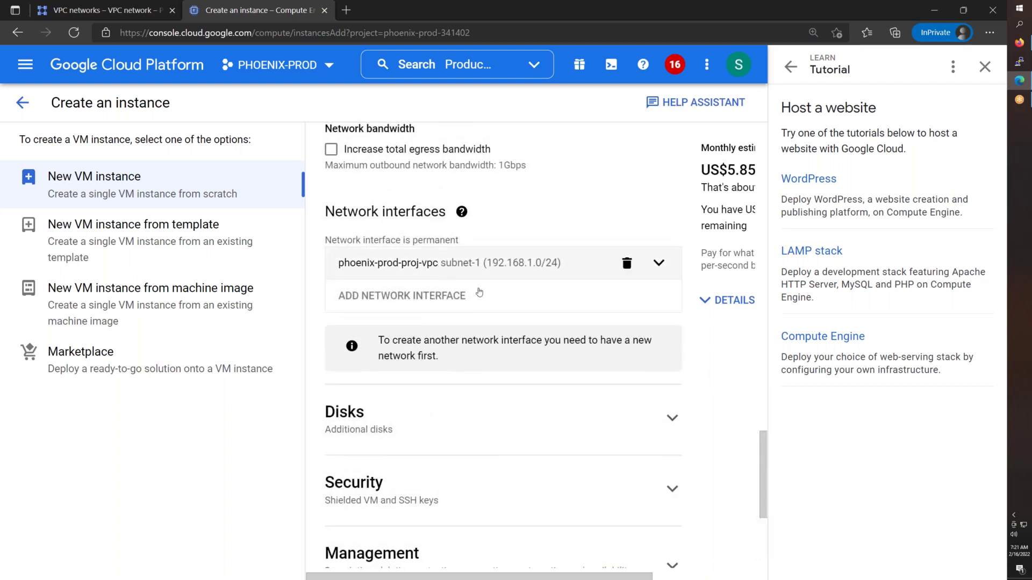
{"action": "left_click", "coordinate": [445, 268]}
Step: Under Management, enter the startup script: #!/bin/bash, apt update, apt install nginx -y
{"action": "scroll", "coordinate": [468, 393], "scroll_direction": "down", "scroll_amount": 3}
{"action": "scroll", "coordinate": [469, 395], "scroll_direction": "down", "scroll_amount": 8}
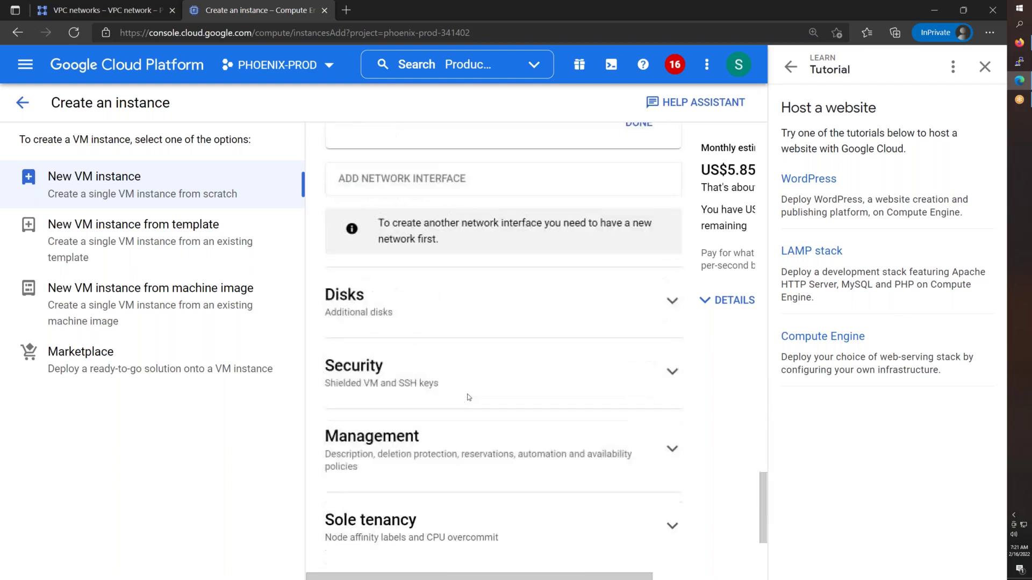
{"action": "left_click", "coordinate": [438, 412]}
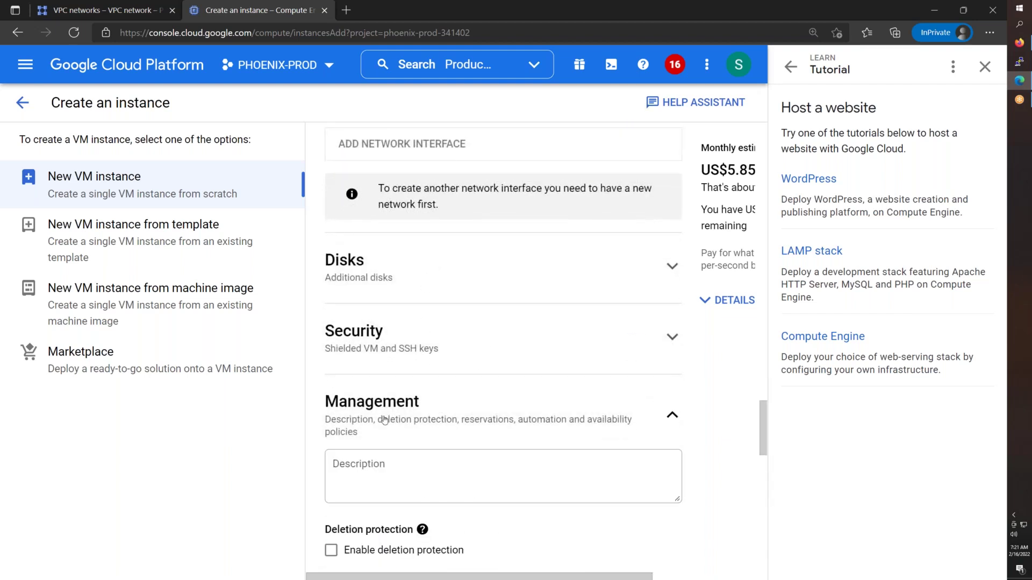
{"action": "scroll", "coordinate": [425, 419], "scroll_direction": "down", "scroll_amount": 5}
{"action": "left_click", "coordinate": [394, 425]}
{"action": "type", "text": "#!/bin/bash"}
{"action": "key", "text": "Return"}
{"action": "type", "text": "apt update"}
{"action": "key", "text": "Return"}
{"action": "type", "text": "apt insta"}
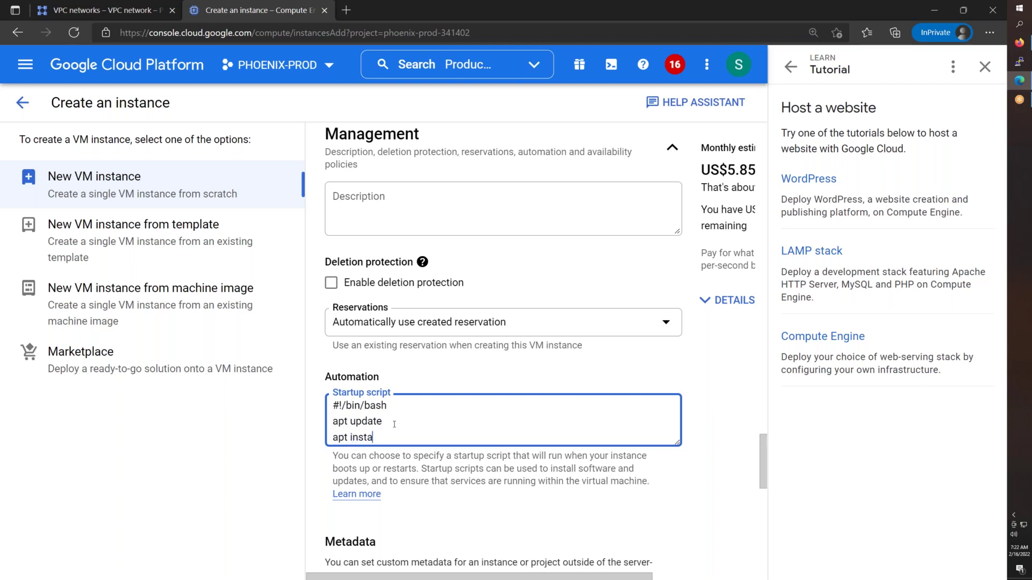
{"action": "type", "text": "ll nginx -y"}
Step: Select the entire startup script and bring up the Windows Run prompt
{"action": "scroll", "coordinate": [400, 419], "scroll_direction": "down", "scroll_amount": 8}
{"action": "key", "text": "ctrl+a"}
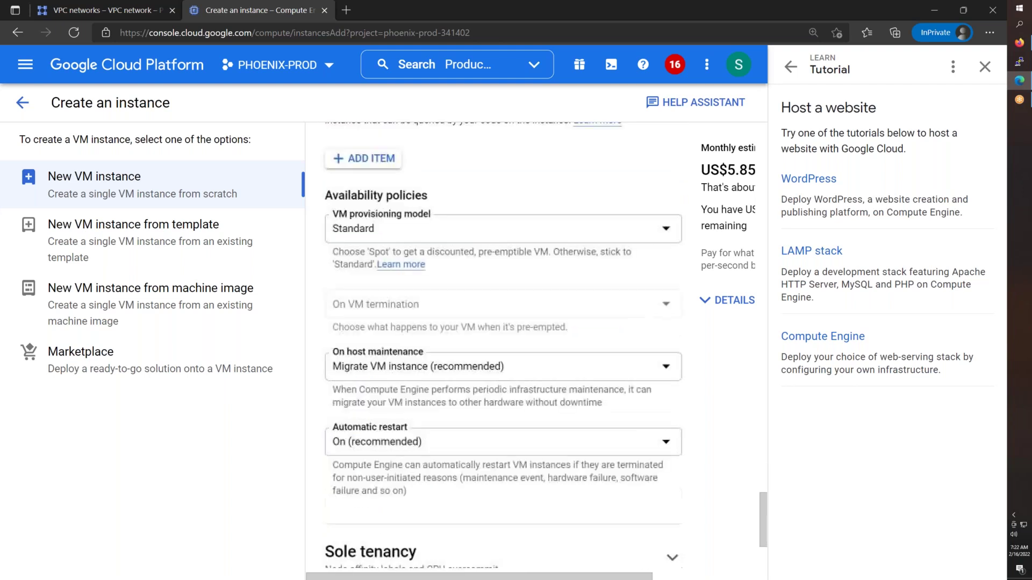
{"action": "scroll", "coordinate": [425, 282], "scroll_direction": "down", "scroll_amount": 3}
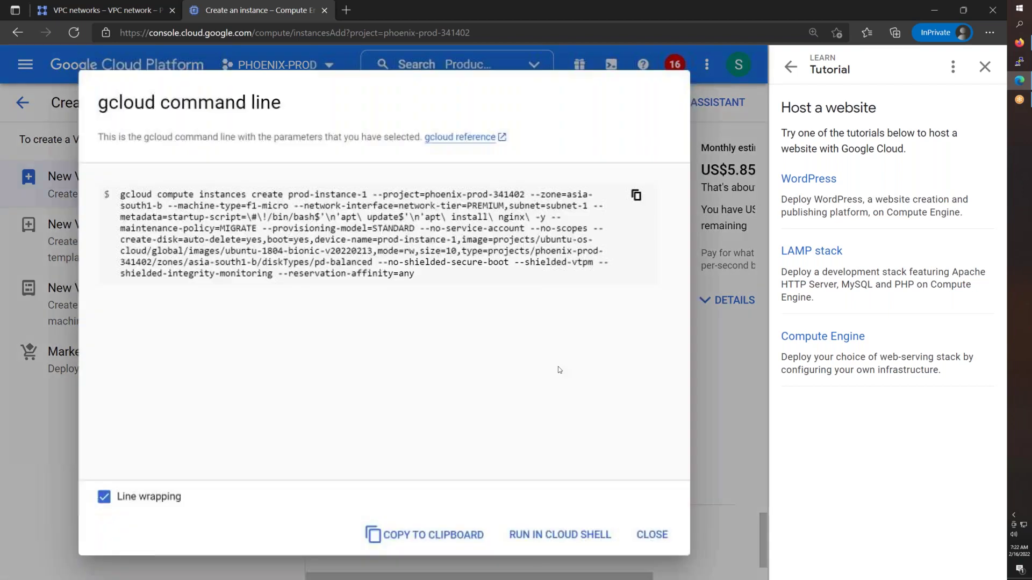
{"action": "key", "text": "super+r"}
Step: Launch Notepad and paste in the startup script and the gcloud create command
{"action": "type", "text": "notepad"}
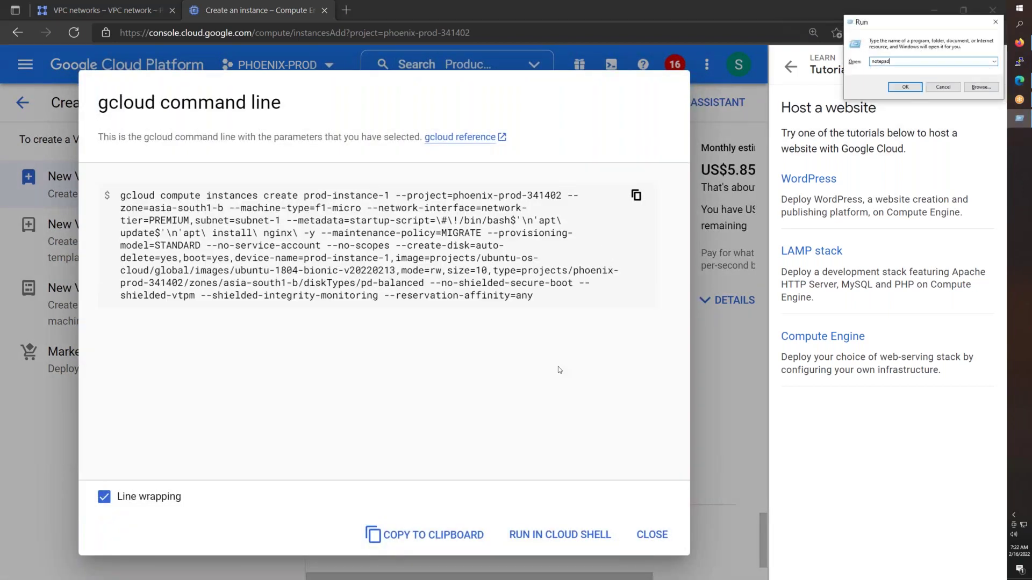
{"action": "key", "text": "Return"}
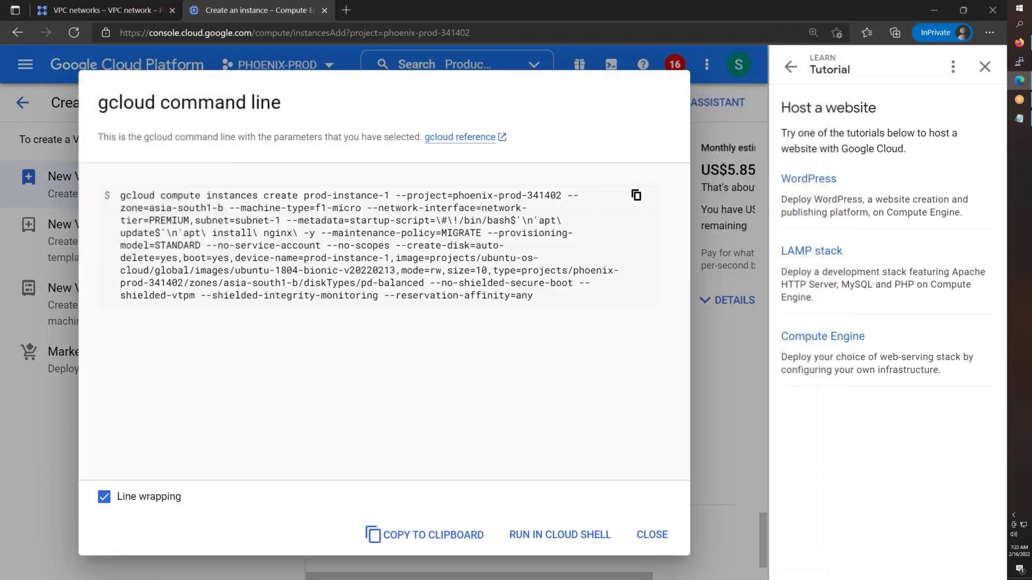
{"action": "key", "text": "alt+Tab"}
{"action": "key", "text": "alt+Tab"}
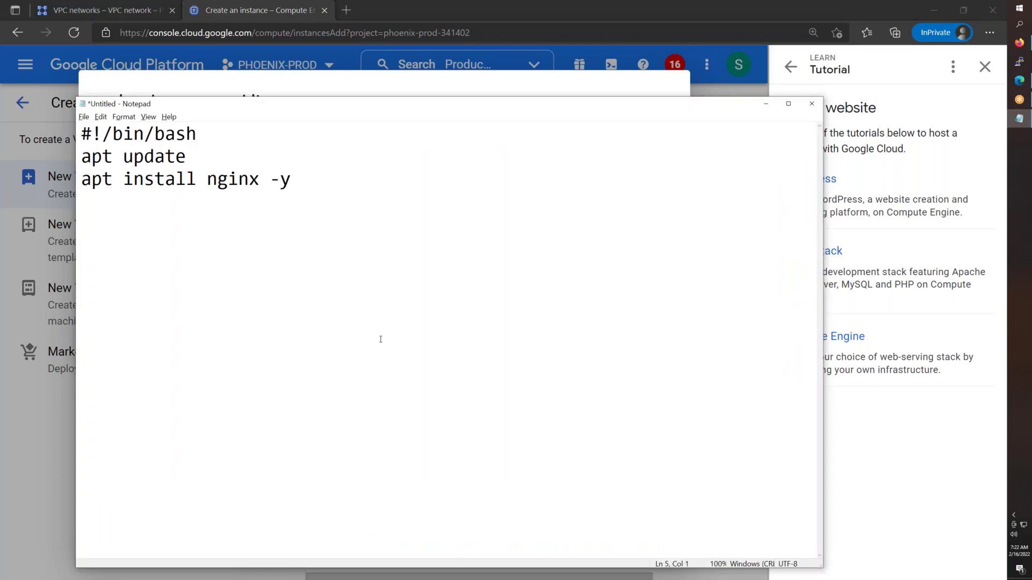
{"action": "type", "text": "gcloud compute instances create prod-instance-1 --project=phoenix-prod-341402 --zone=asia-south1-b --machine-type=f1-micro --network-interface=network-tier=PREMIUM,subnet=subnet-1 --metadata=startup-script=\\#\\!/bin/bash$'\\n'apt\\ update$'\\n'apt\\ install\\ nginx\\ -y --maintenance-policy=MIGRATE --provisioning-model=STANDARD --no-service-account --no-scopes --create-disk=auto-delete=yes,boot=yes,device-name=prod-instance-1,image=projects/ubuntu-os-cloud/global/images/ubuntu-1804-bionic-v20220213,mode=rw,size=10,type=projects/phoenix-prod-341402/zones/asia-south1-b/diskTypes/pd-balanced --no-shielded-secure-boot --shielded-vtpm --shielded-integrity-monitoring --reservation-affinity=any"}
Step: Maximize Notepad, review the command's project and zone parts, then return to the browser
{"action": "left_click", "coordinate": [789, 103]}
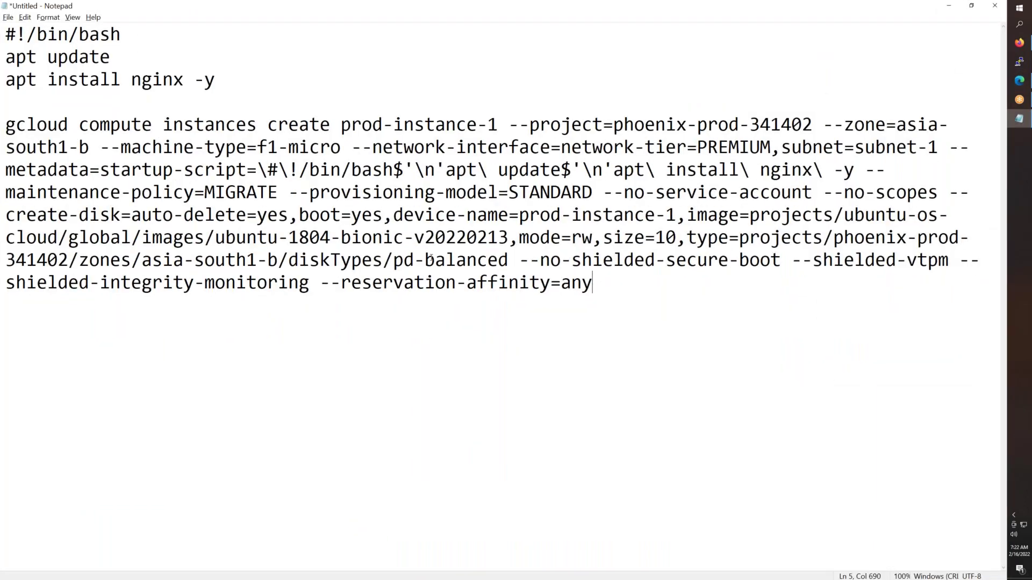
{"action": "left_click_drag", "start_coordinate": [521, 120], "coordinate": [776, 122]}
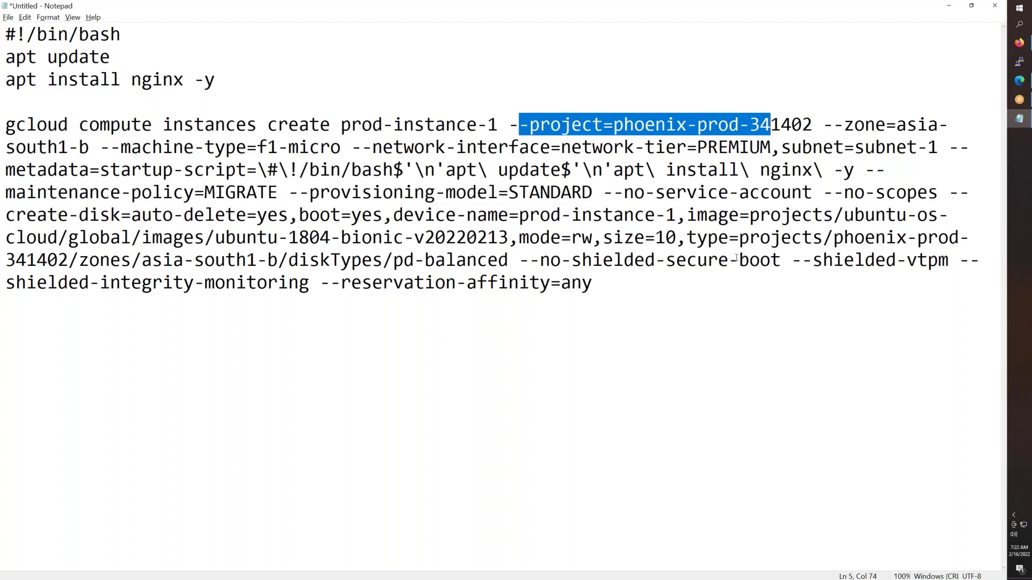
{"action": "left_click", "coordinate": [508, 260]}
{"action": "left_click", "coordinate": [121, 260], "text": "shift"}
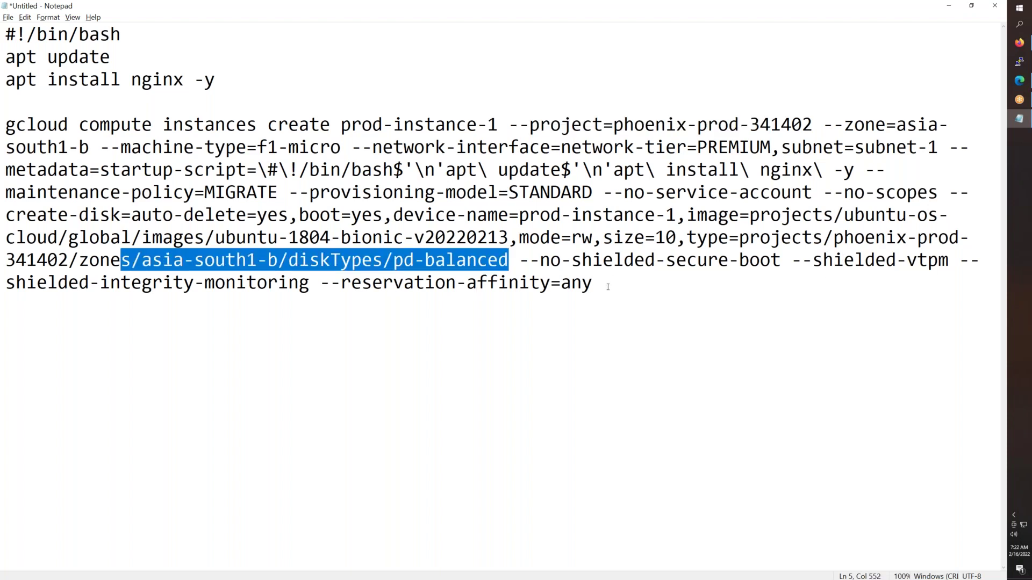
{"action": "left_click_drag", "start_coordinate": [607, 286], "coordinate": [584, 284]}
{"action": "key", "text": "Right"}
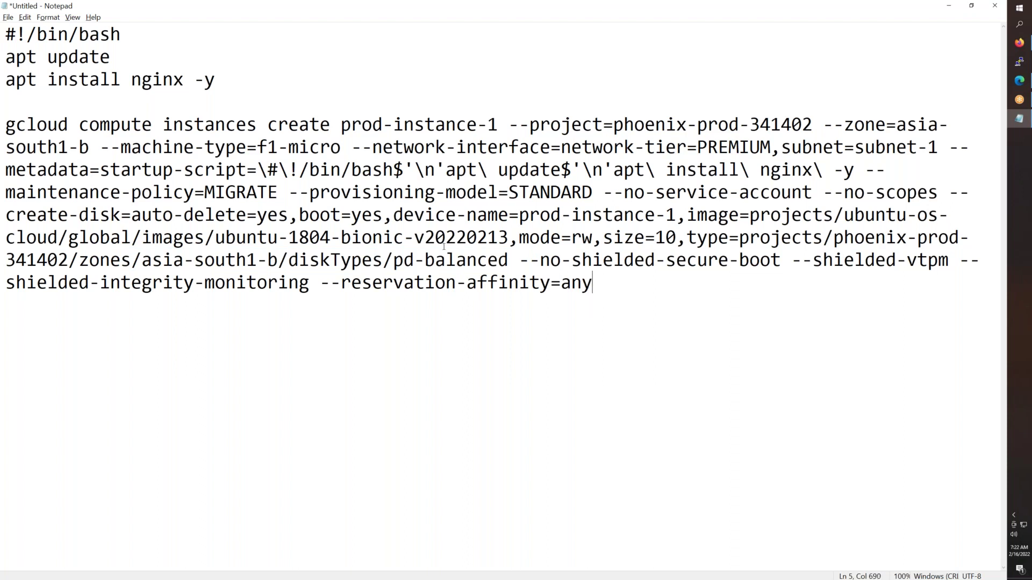
{"action": "key", "text": "alt+Tab"}
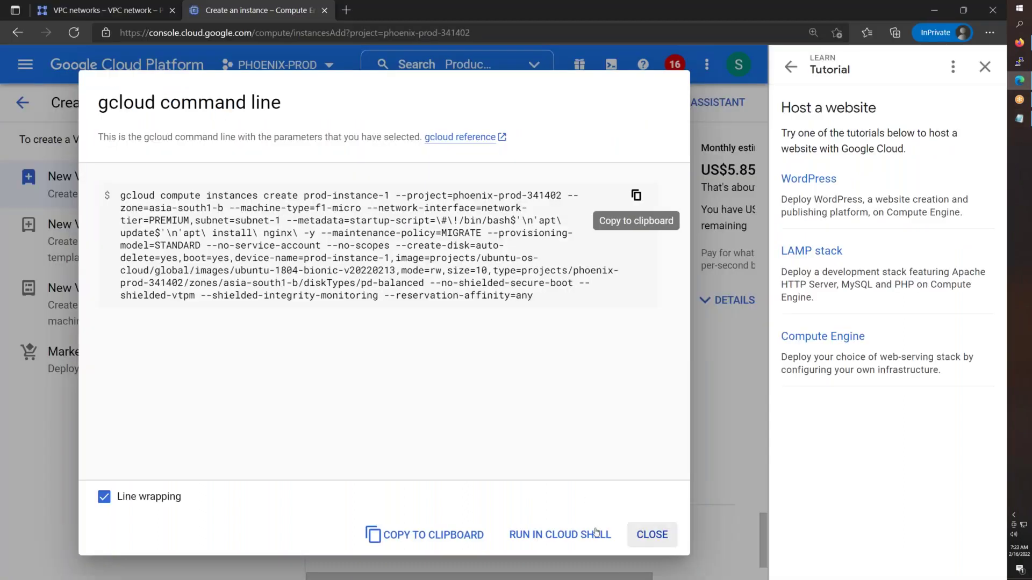
Step: Close the gcloud preview, create prod-instance-1 in asia-south1-b, and return to VPC networks
{"action": "key", "text": "Escape"}
{"action": "left_click", "coordinate": [370, 527]}
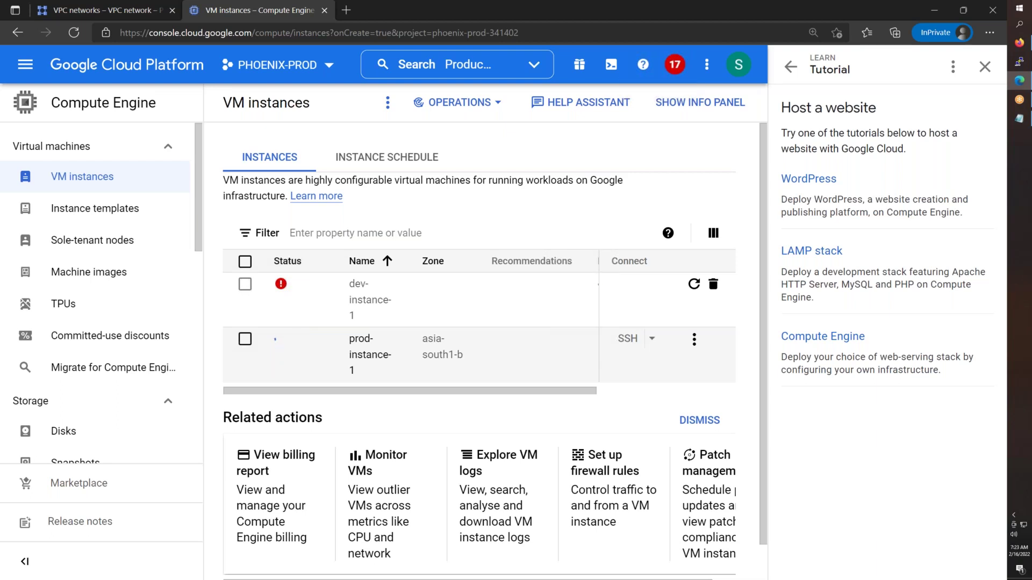
{"action": "left_click", "coordinate": [108, 11]}
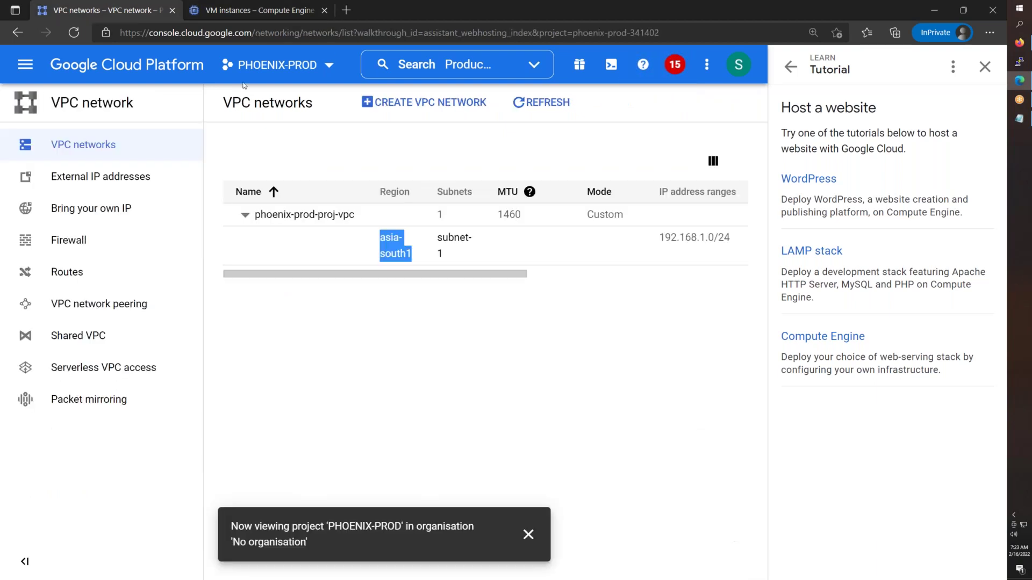
{"action": "left_click", "coordinate": [282, 80]}
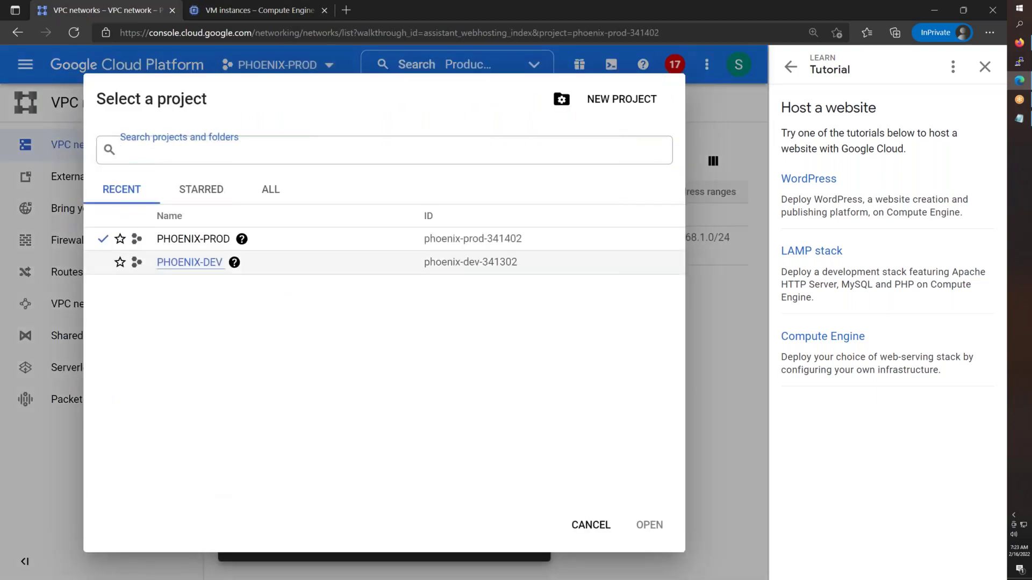
{"action": "left_click", "coordinate": [189, 262]}
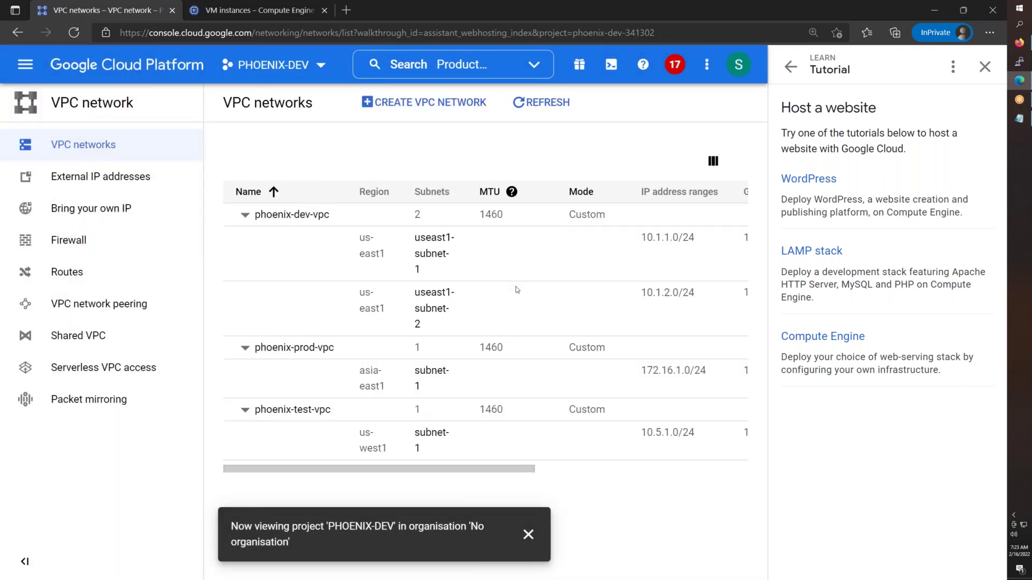
{"action": "key", "text": "ctrl+Tab"}
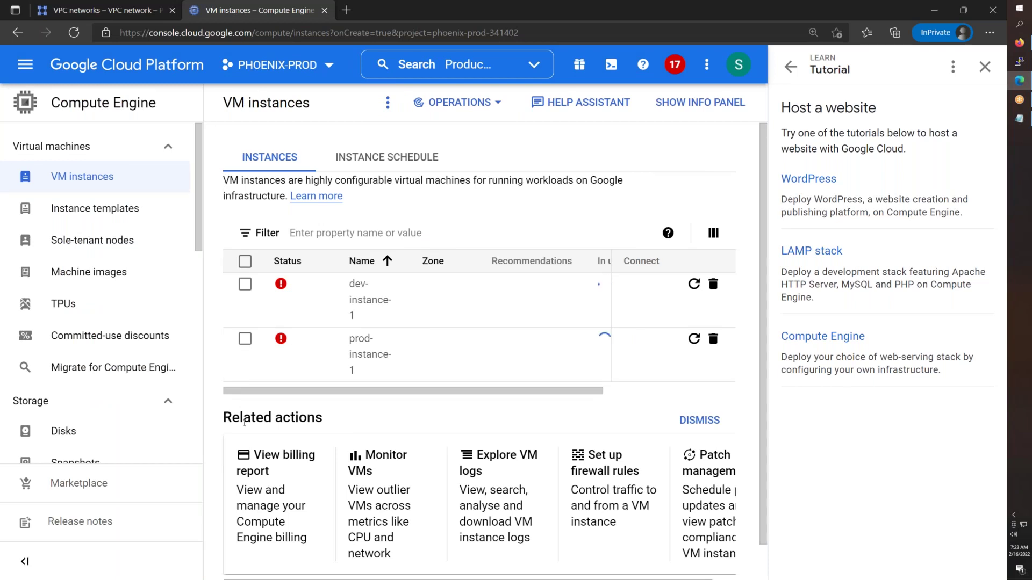
{"action": "mouse_move", "coordinate": [284, 346]}
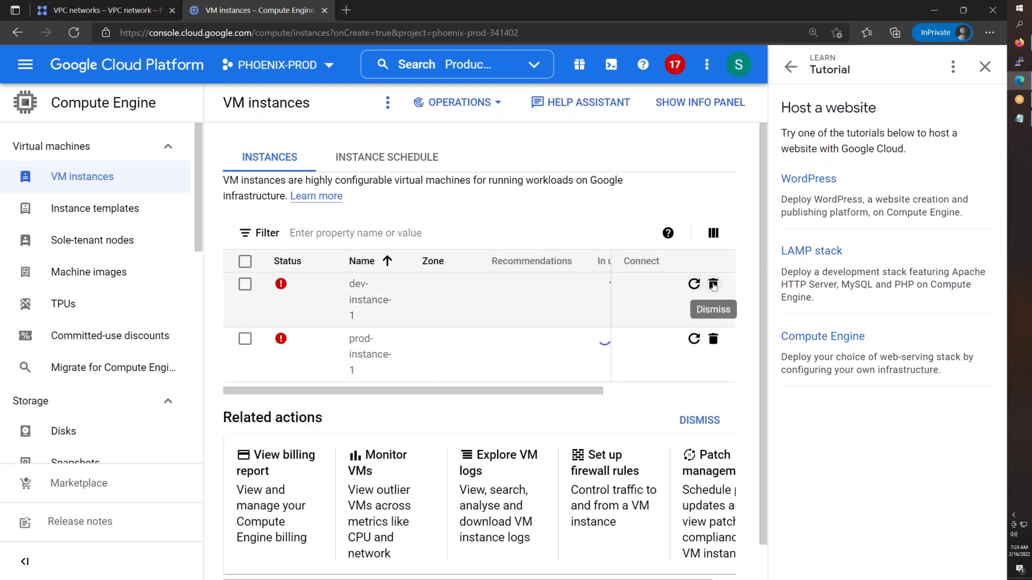
{"action": "left_click", "coordinate": [713, 339]}
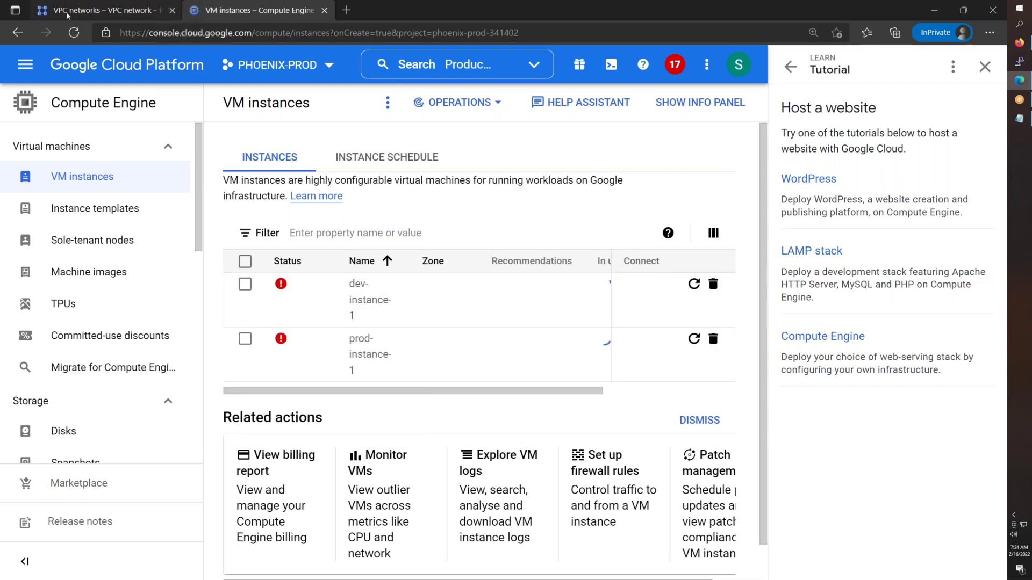
{"action": "left_click", "coordinate": [102, 10]}
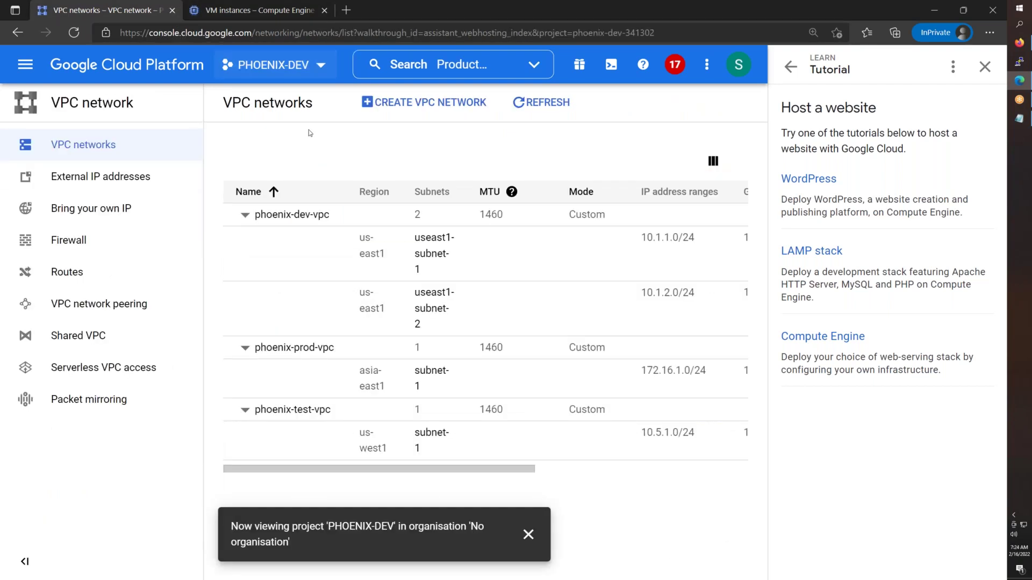
{"action": "left_click", "coordinate": [273, 64]}
{"action": "left_click", "coordinate": [192, 251]}
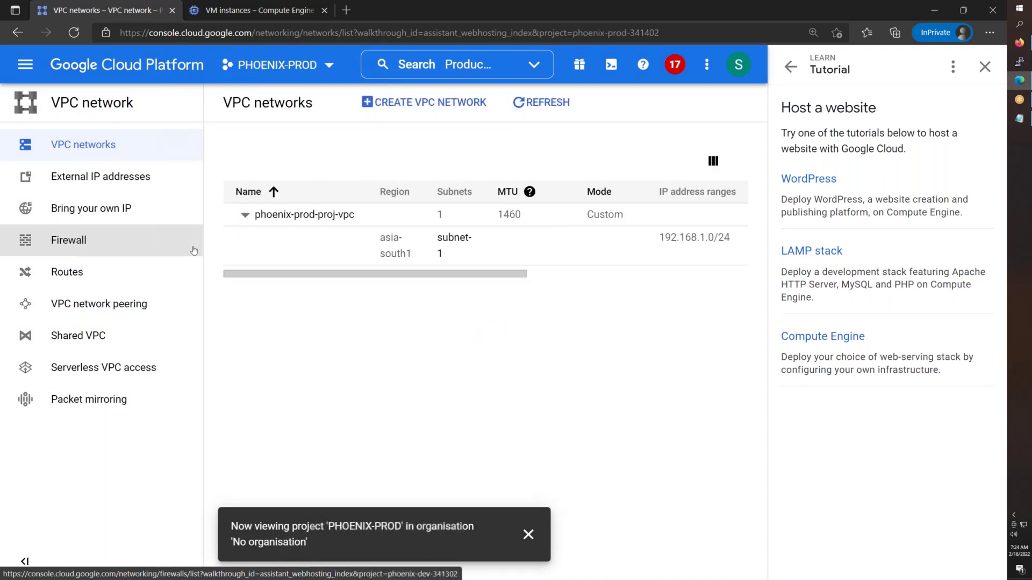
{"action": "left_click", "coordinate": [288, 216]}
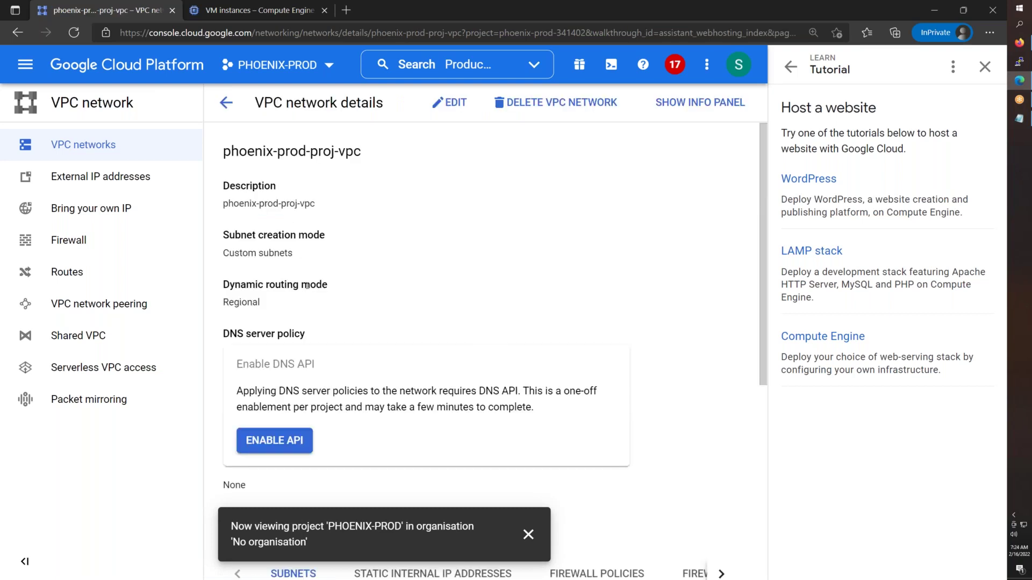
Step: Begin a new subnet named subnet-2, then dismiss the form
{"action": "scroll", "coordinate": [306, 286], "scroll_direction": "down", "scroll_amount": 6}
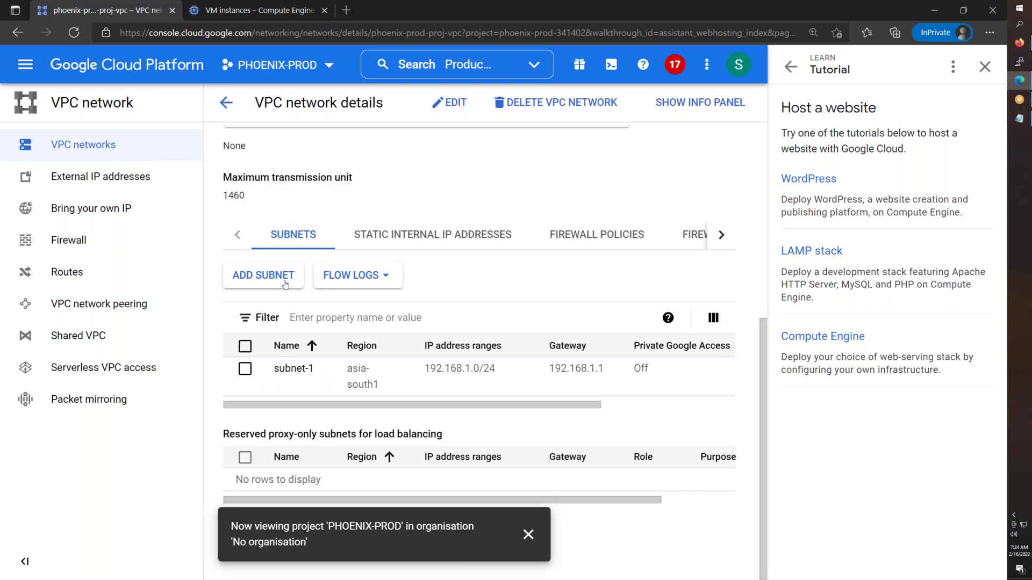
{"action": "left_click", "coordinate": [285, 284]}
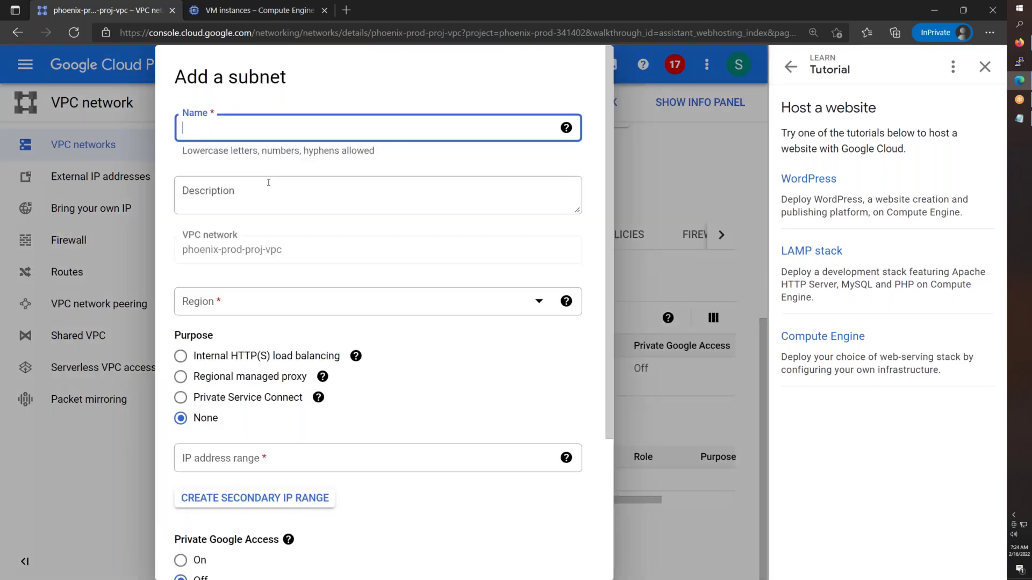
{"action": "type", "text": "subnet-2"}
{"action": "key", "text": "Tab"}
{"action": "key", "text": "shift+Tab"}
{"action": "key", "text": "ctrl+c"}
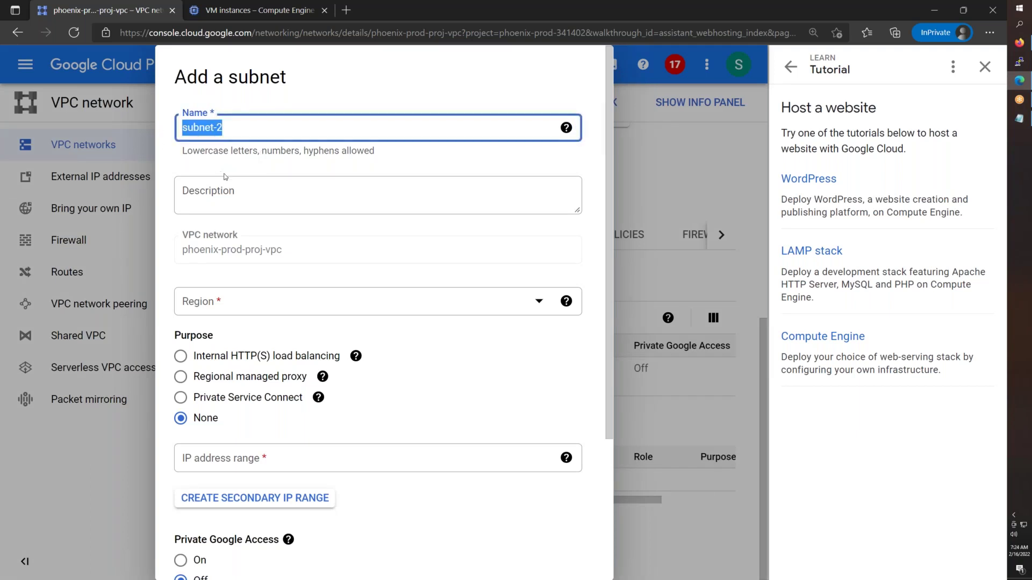
{"action": "left_click", "coordinate": [240, 197]}
{"action": "key", "text": "ctrl+v"}
{"action": "left_click_drag", "start_coordinate": [376, 81], "coordinate": [174, 76]}
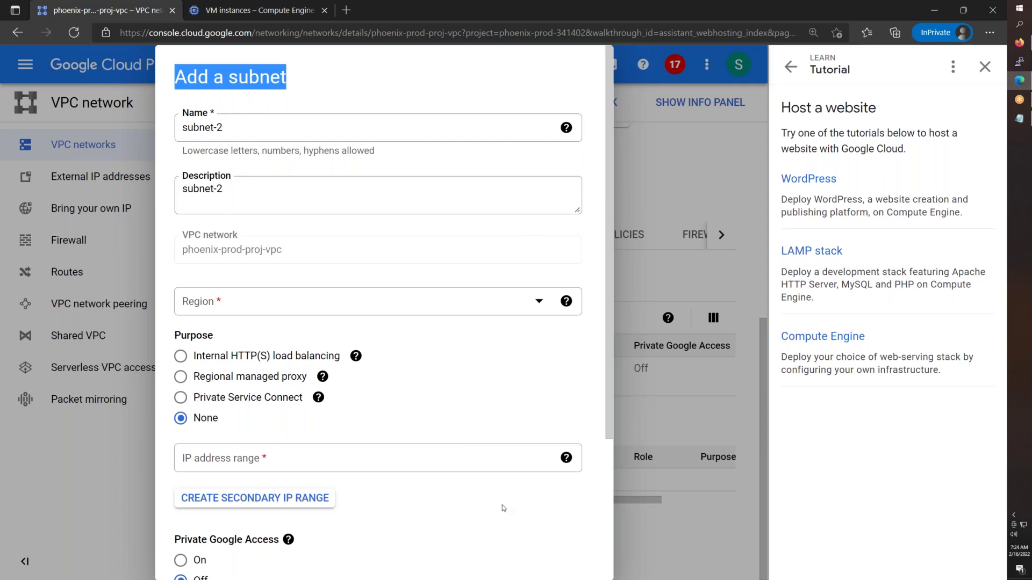
{"action": "key", "text": "Escape"}
Step: Reopen the subnet form with name and description subnet-2 in region us-west1
{"action": "left_click", "coordinate": [280, 277]}
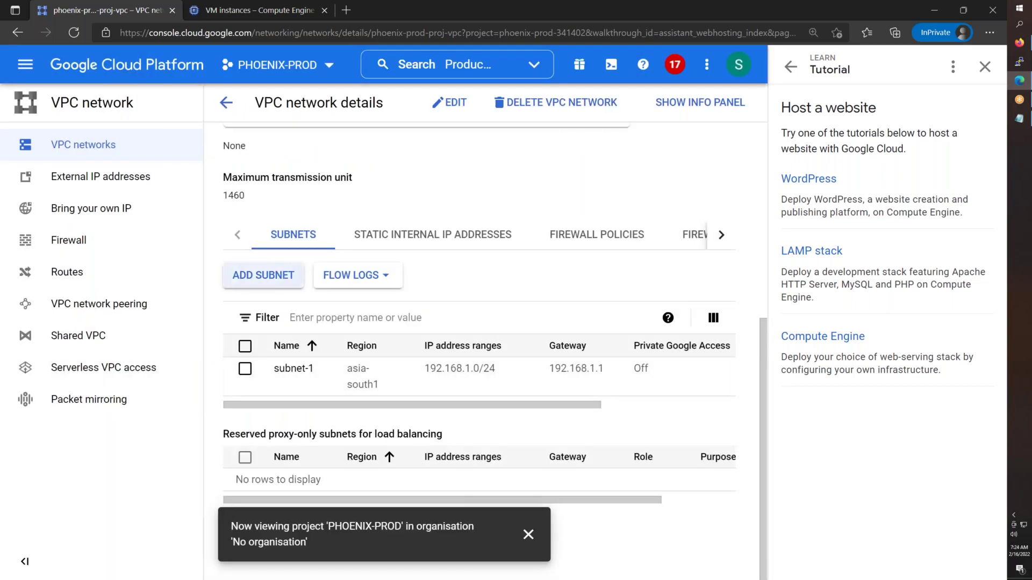
{"action": "type", "text": "subnet-2"}
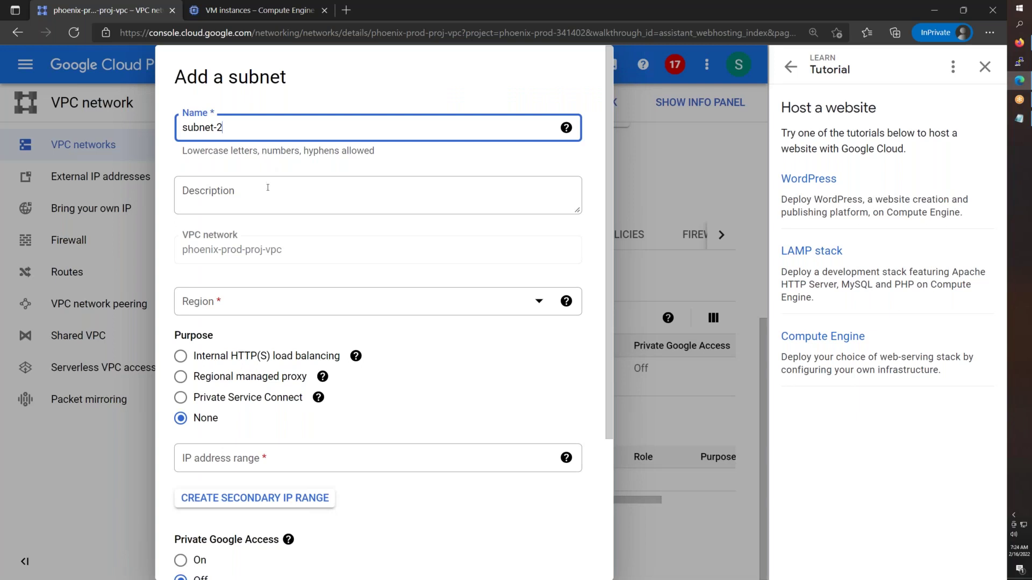
{"action": "key", "text": "Tab"}
{"action": "key", "text": "ctrl+v"}
{"action": "left_click", "coordinate": [231, 306]}
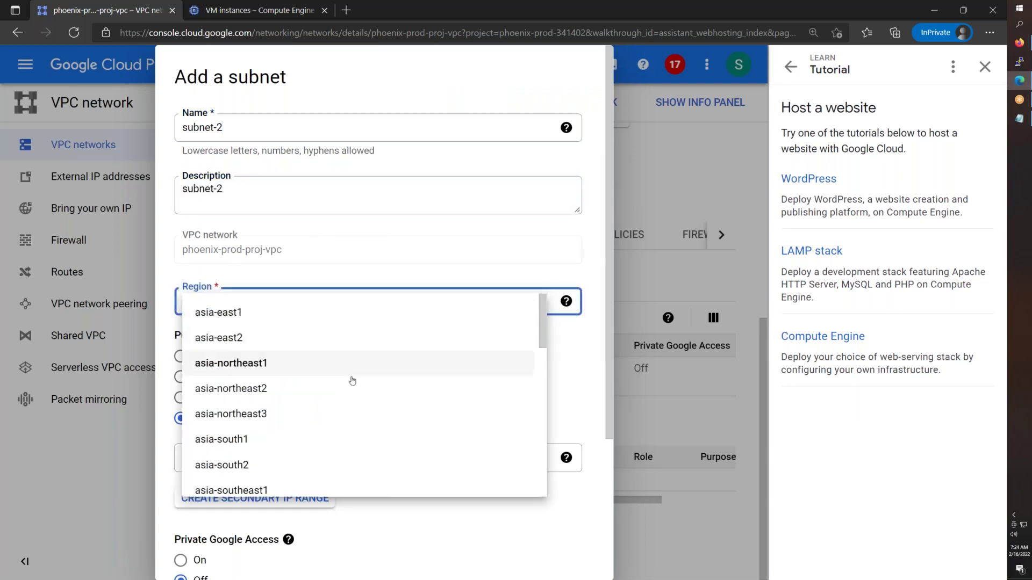
{"action": "scroll", "coordinate": [352, 381], "scroll_direction": "down", "scroll_amount": 5}
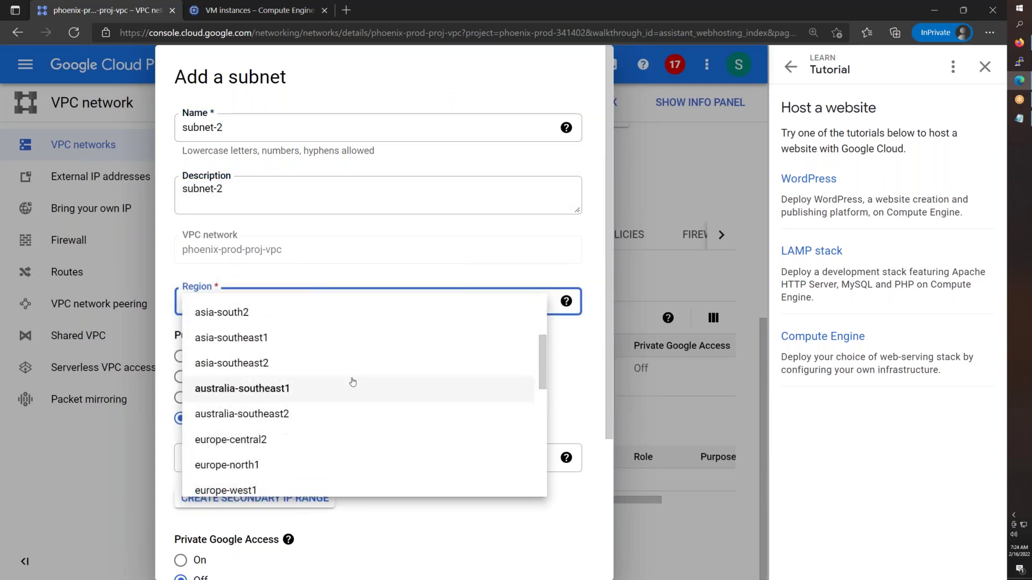
{"action": "scroll", "coordinate": [352, 381], "scroll_direction": "down", "scroll_amount": 3}
{"action": "scroll", "coordinate": [233, 437], "scroll_direction": "down", "scroll_amount": 1}
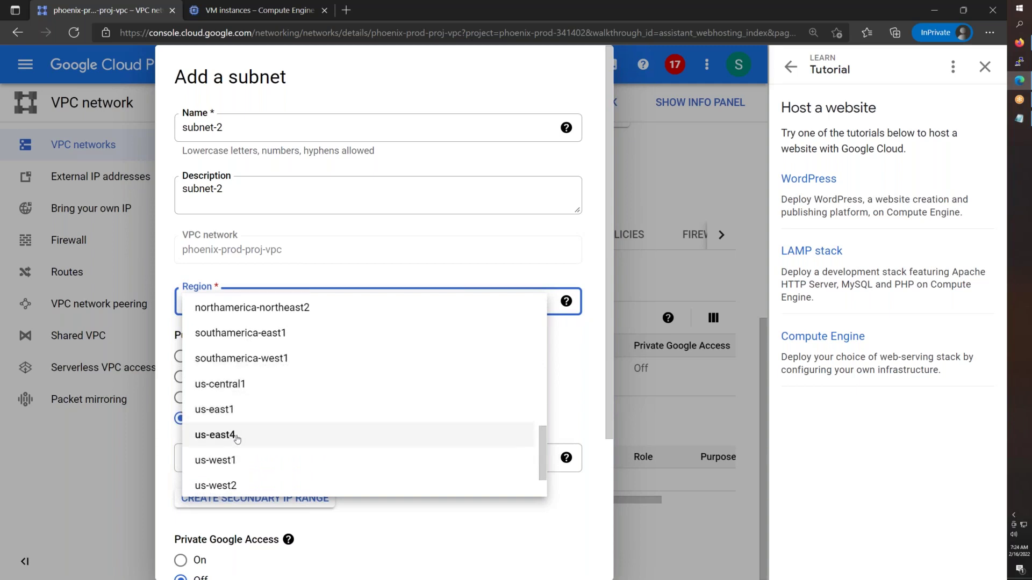
{"action": "left_click", "coordinate": [239, 460]}
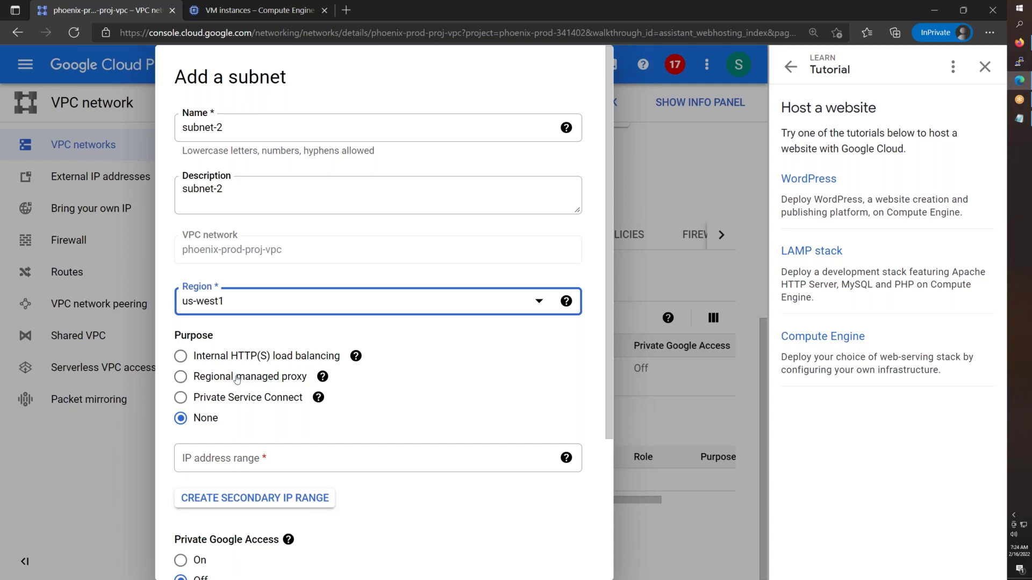
Step: Set the IP range to 192.168.2.0/24 and add subnet-2 to the network
{"action": "scroll", "coordinate": [267, 416], "scroll_direction": "down", "scroll_amount": 1}
{"action": "scroll", "coordinate": [267, 415], "scroll_direction": "down", "scroll_amount": 3}
{"action": "left_click", "coordinate": [269, 296]}
{"action": "type", "text": "192.168.2.0/14"}
{"action": "key", "text": "BackSpace"}
{"action": "key", "text": "BackSpace"}
{"action": "type", "text": "24"}
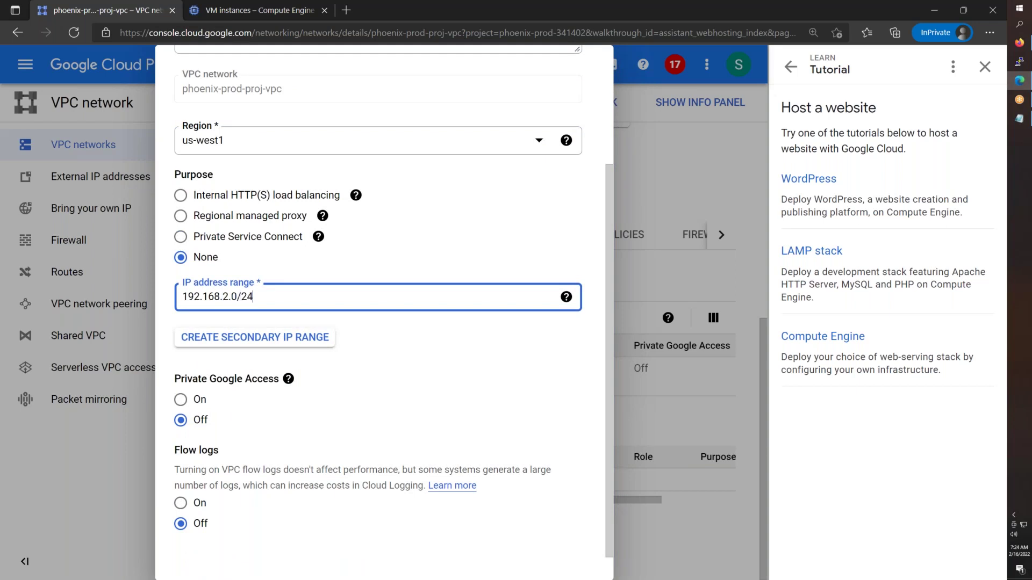
{"action": "key", "text": "Tab"}
{"action": "scroll", "coordinate": [257, 315], "scroll_direction": "down", "scroll_amount": 1}
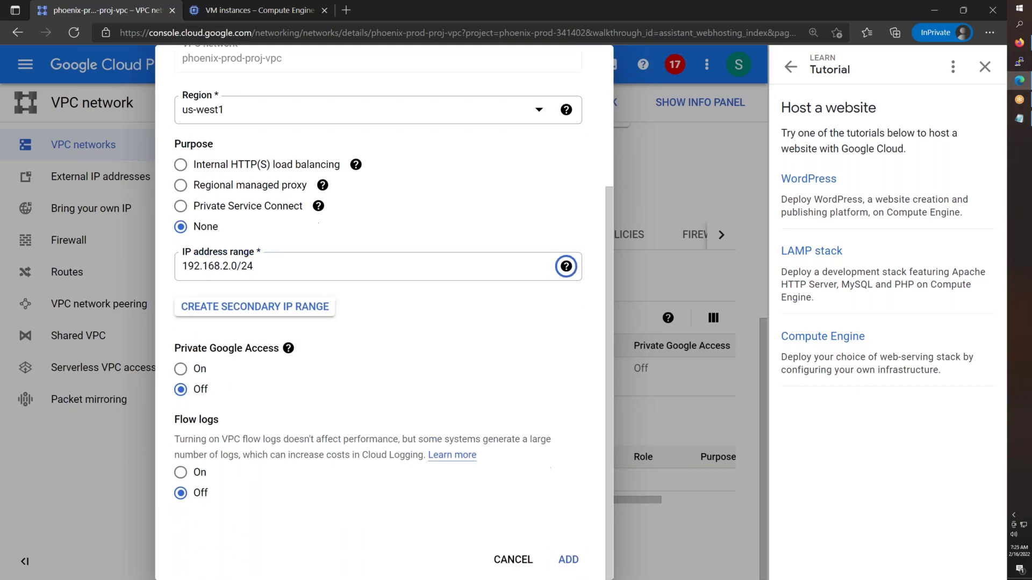
{"action": "left_click", "coordinate": [568, 559]}
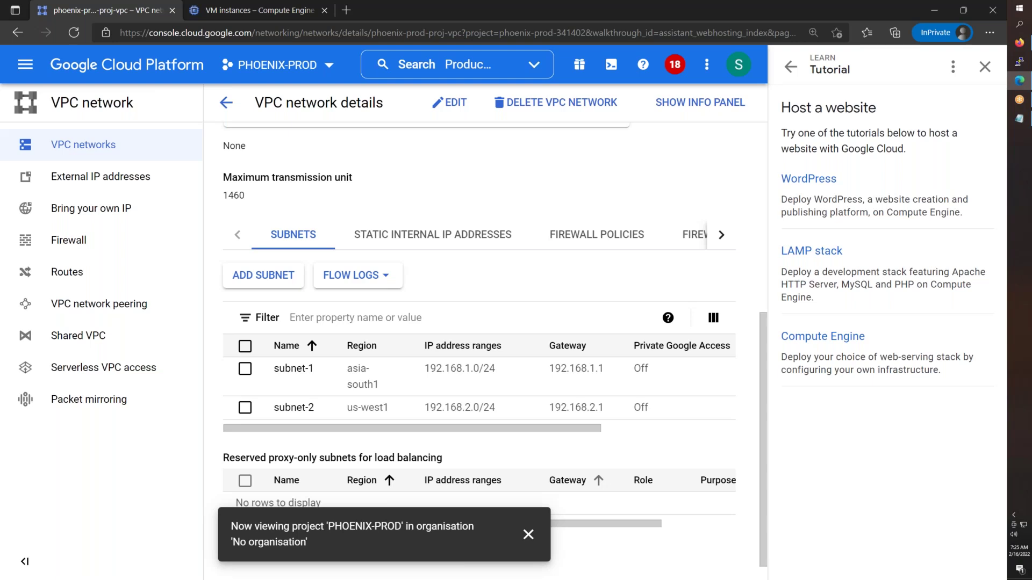
{"action": "left_click", "coordinate": [269, 14]}
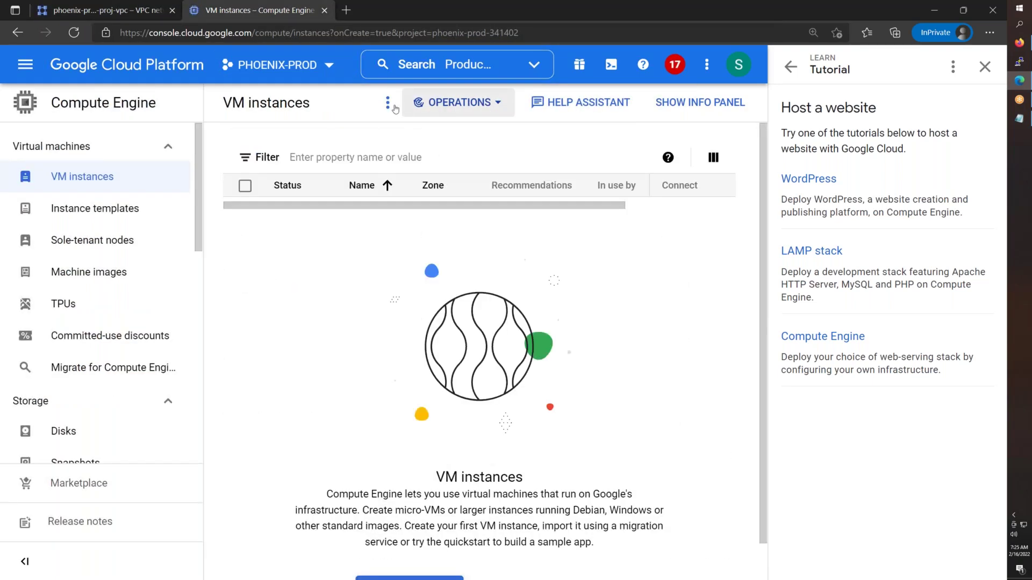
Step: Clear the VM instances page of the actions list, info panel and tutorial panel
{"action": "left_click", "coordinate": [387, 102]}
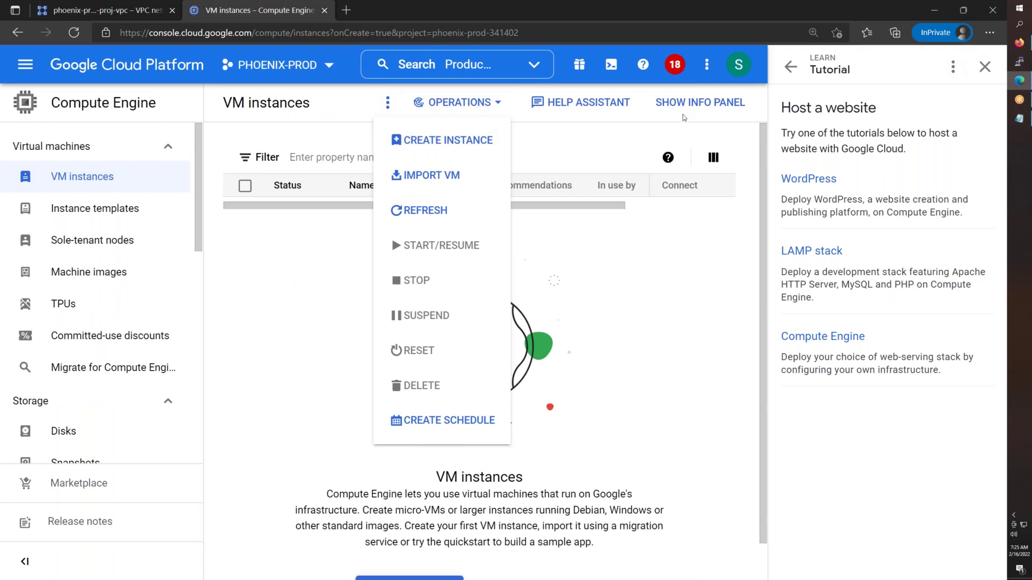
{"action": "key", "text": "Escape"}
{"action": "left_click", "coordinate": [700, 103]}
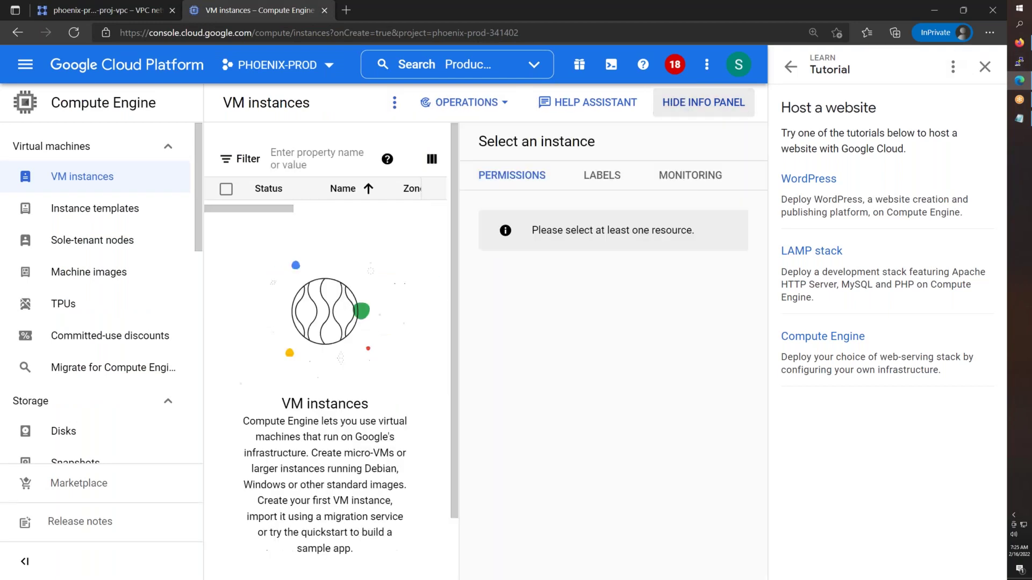
{"action": "left_click", "coordinate": [703, 102]}
{"action": "left_click", "coordinate": [984, 67]}
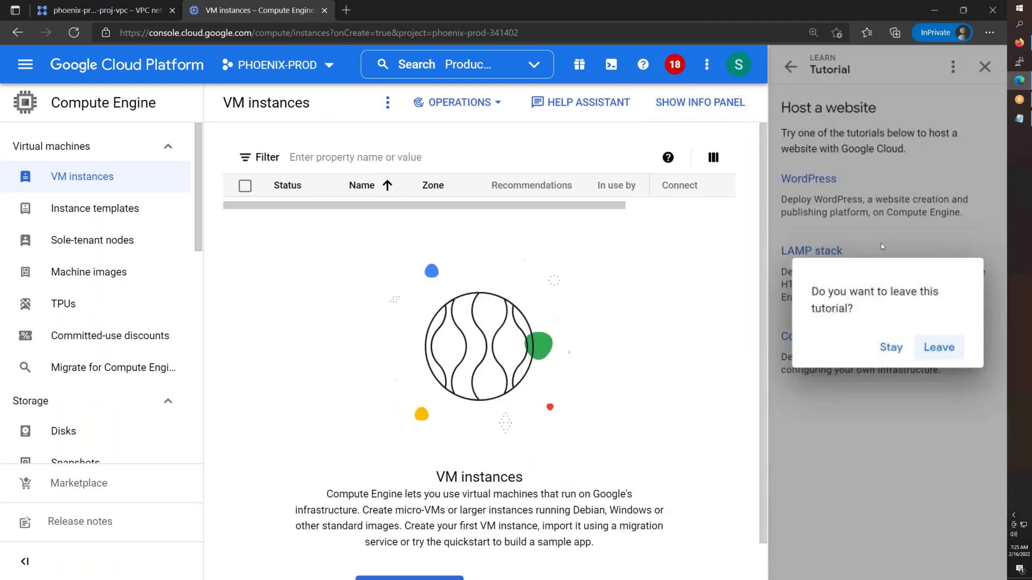
{"action": "left_click", "coordinate": [939, 347]}
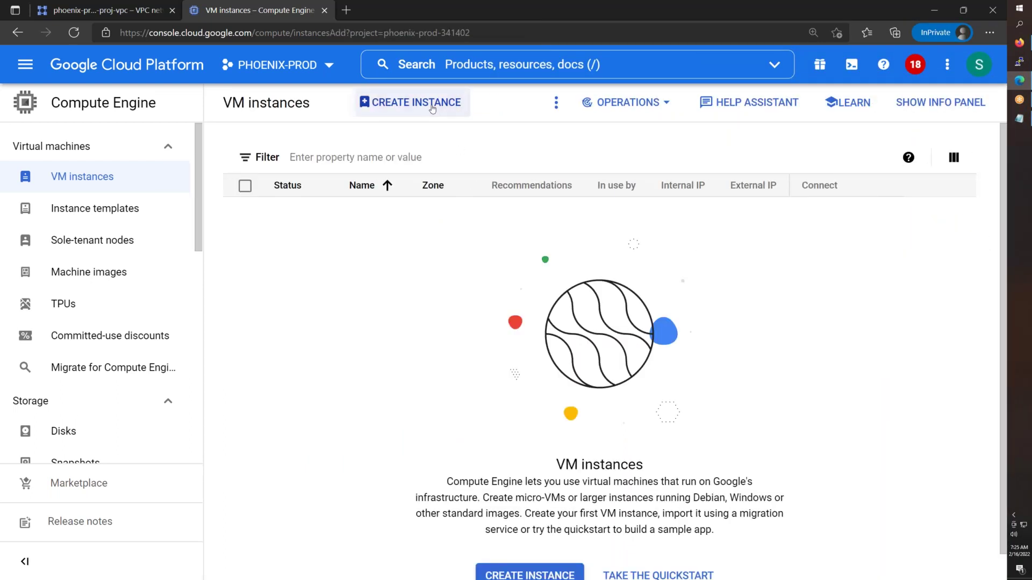
Step: Start a new VM named prod-instance-1 in region us-west1 (Oregon), zone us-west1-b
{"action": "left_click", "coordinate": [427, 103]}
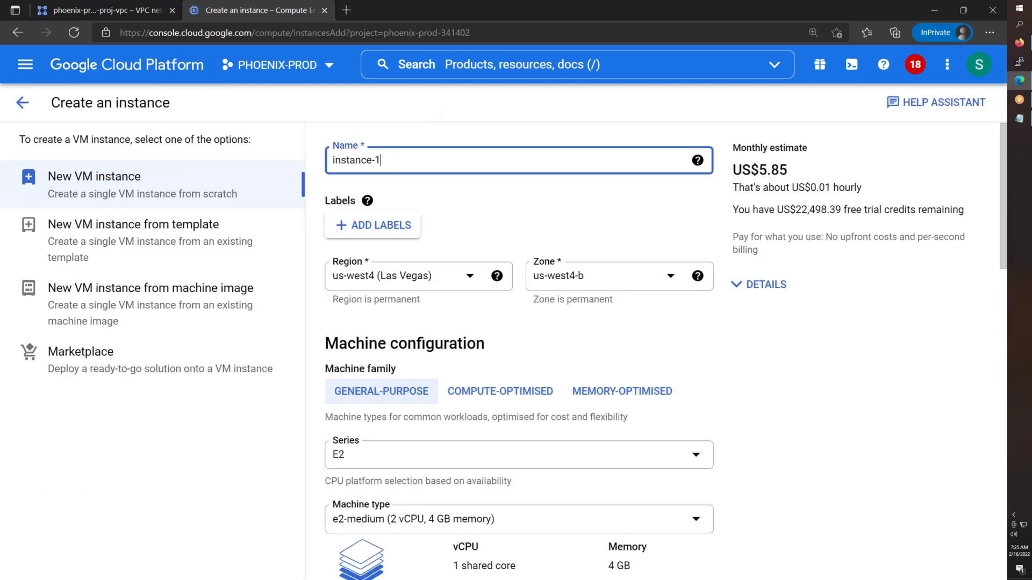
{"action": "left_click", "coordinate": [333, 160]}
{"action": "type", "text": "prod-"}
{"action": "left_click", "coordinate": [432, 285]}
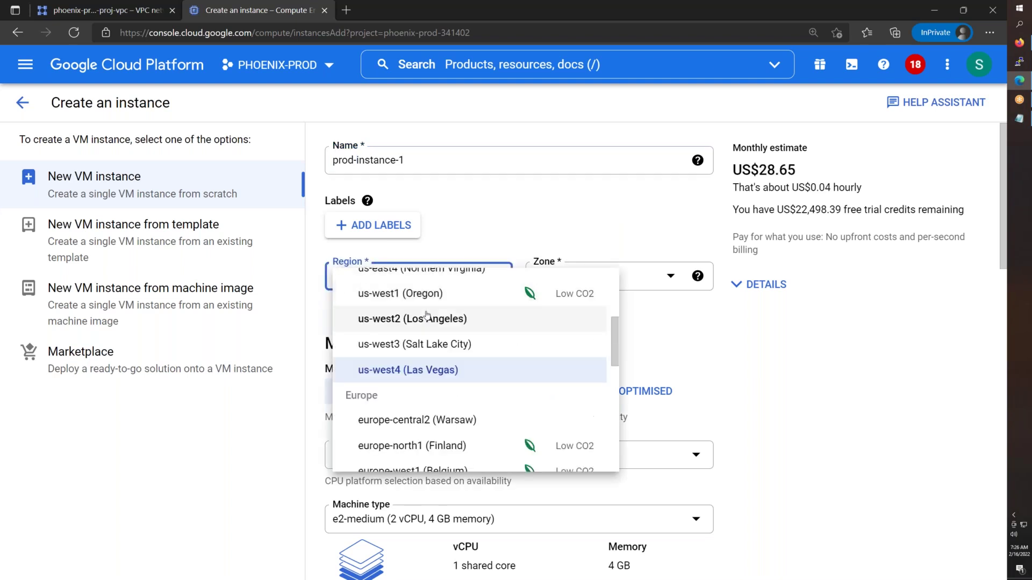
{"action": "left_click", "coordinate": [429, 294]}
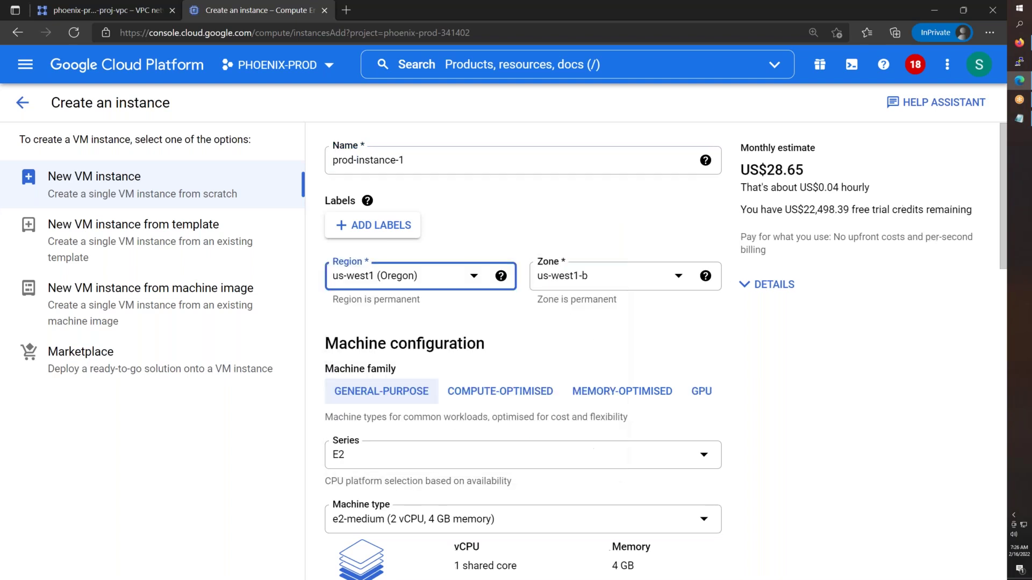
{"action": "left_click", "coordinate": [599, 289]}
{"action": "left_click", "coordinate": [596, 294]}
{"action": "left_click", "coordinate": [668, 334]}
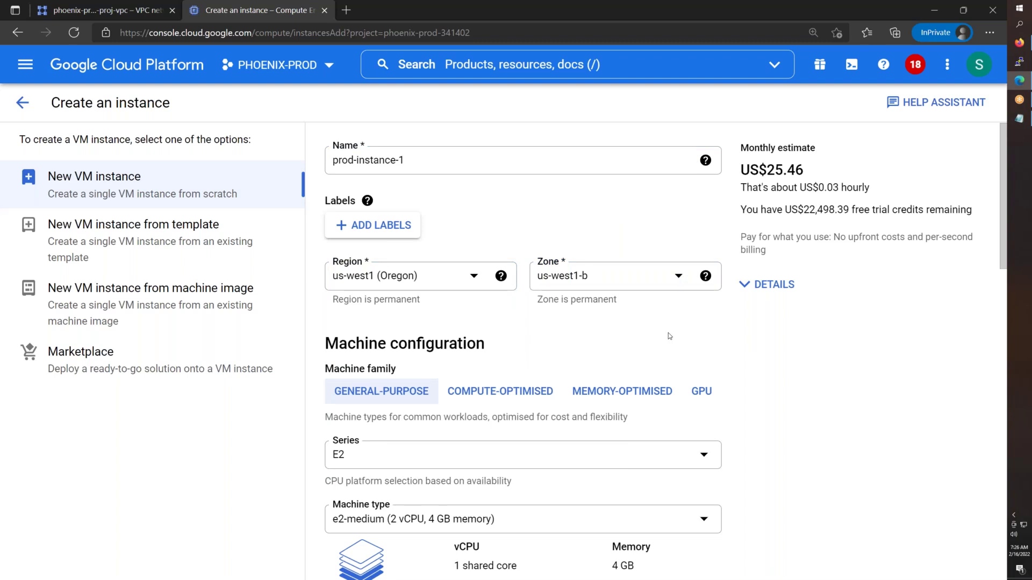
Step: Set the machine to the N1 series with f1-micro machine type
{"action": "scroll", "coordinate": [668, 336], "scroll_direction": "down", "scroll_amount": 4}
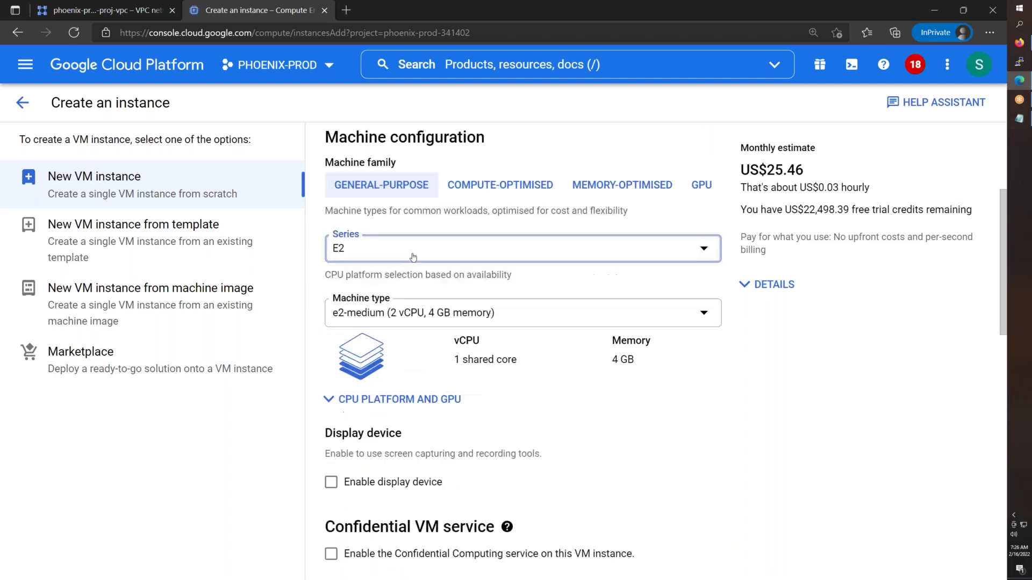
{"action": "left_click", "coordinate": [516, 249]}
{"action": "scroll", "coordinate": [476, 322], "scroll_direction": "down", "scroll_amount": 1}
{"action": "left_click", "coordinate": [476, 329]}
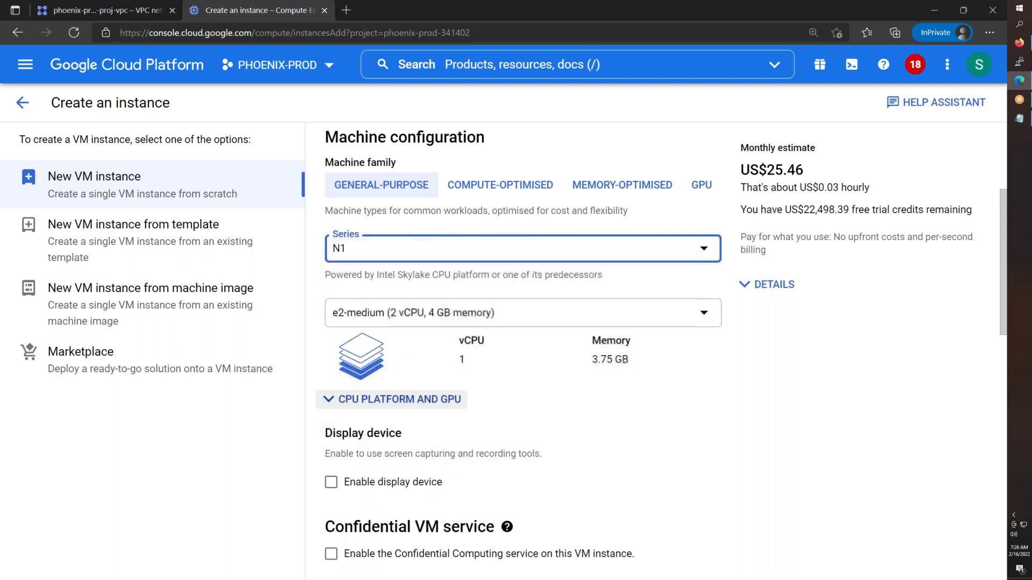
{"action": "left_click", "coordinate": [476, 328]}
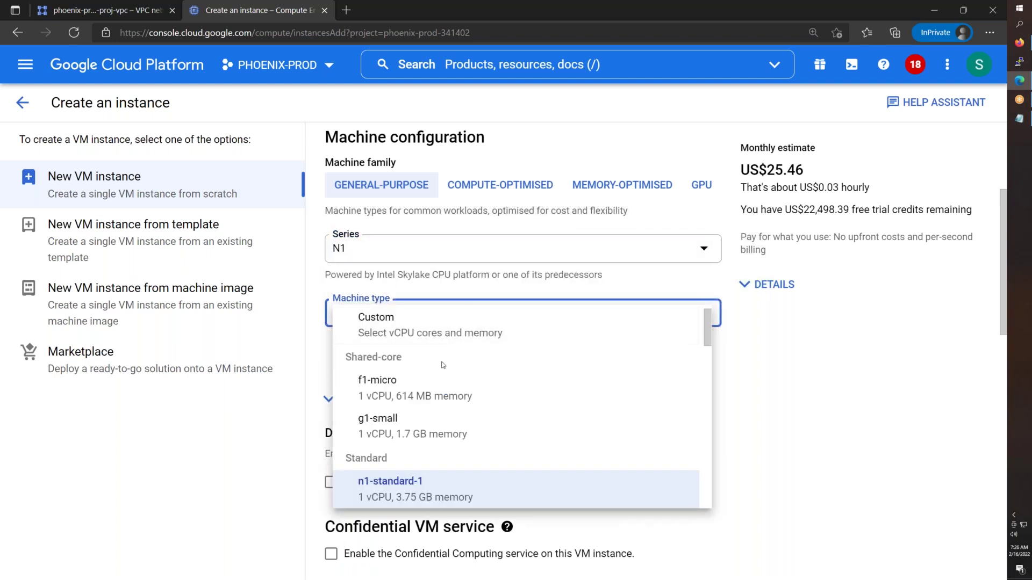
{"action": "left_click", "coordinate": [425, 396]}
{"action": "left_click", "coordinate": [884, 367]}
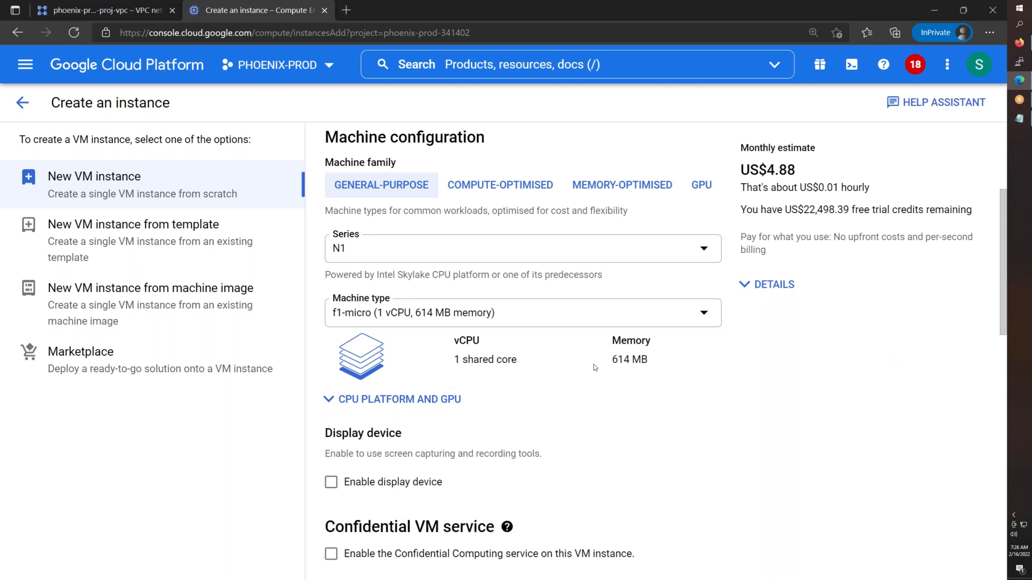
{"action": "scroll", "coordinate": [595, 368], "scroll_direction": "down", "scroll_amount": 5}
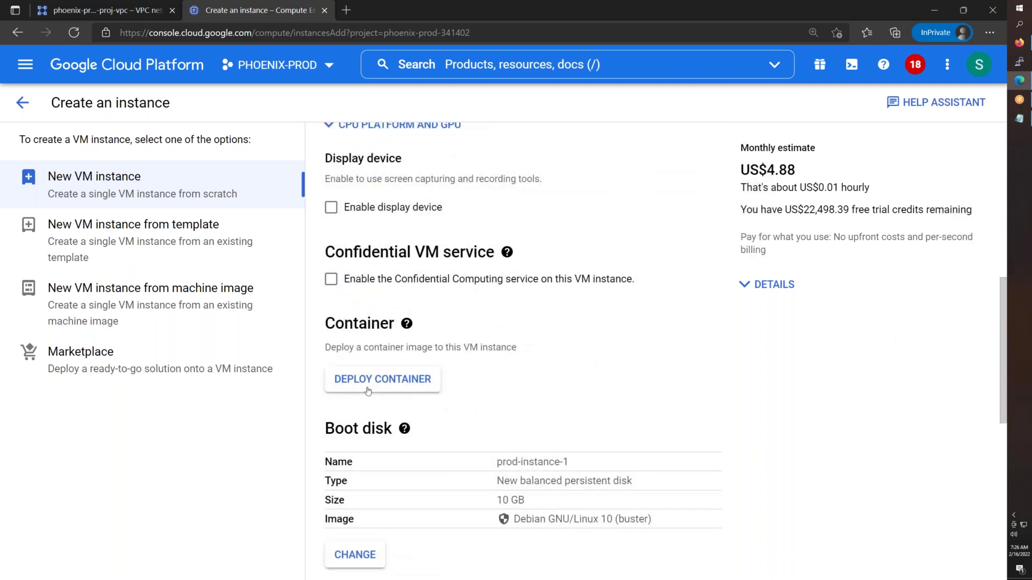
{"action": "scroll", "coordinate": [360, 412], "scroll_direction": "down", "scroll_amount": 3}
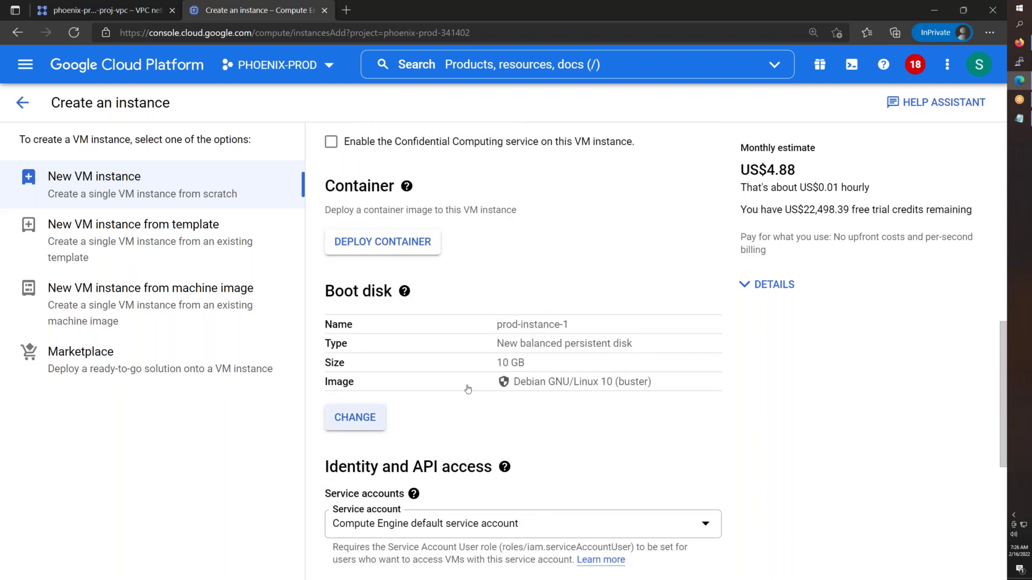
{"action": "left_click", "coordinate": [467, 389]}
Step: Switch the boot disk image from Debian to Ubuntu 20.04 LTS
{"action": "left_click", "coordinate": [343, 218]}
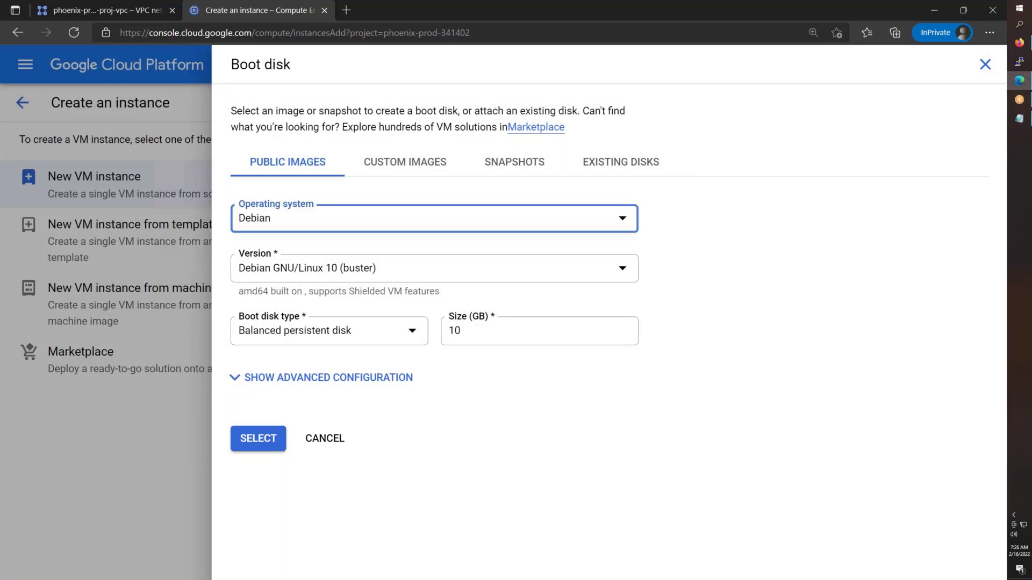
{"action": "scroll", "coordinate": [353, 334], "scroll_direction": "down", "scroll_amount": 4}
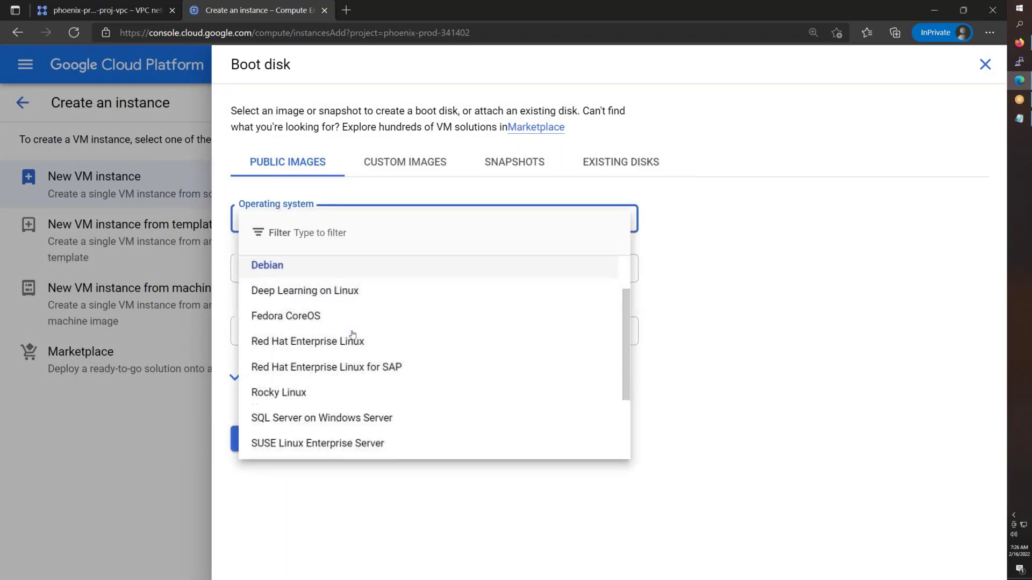
{"action": "left_click", "coordinate": [330, 387]}
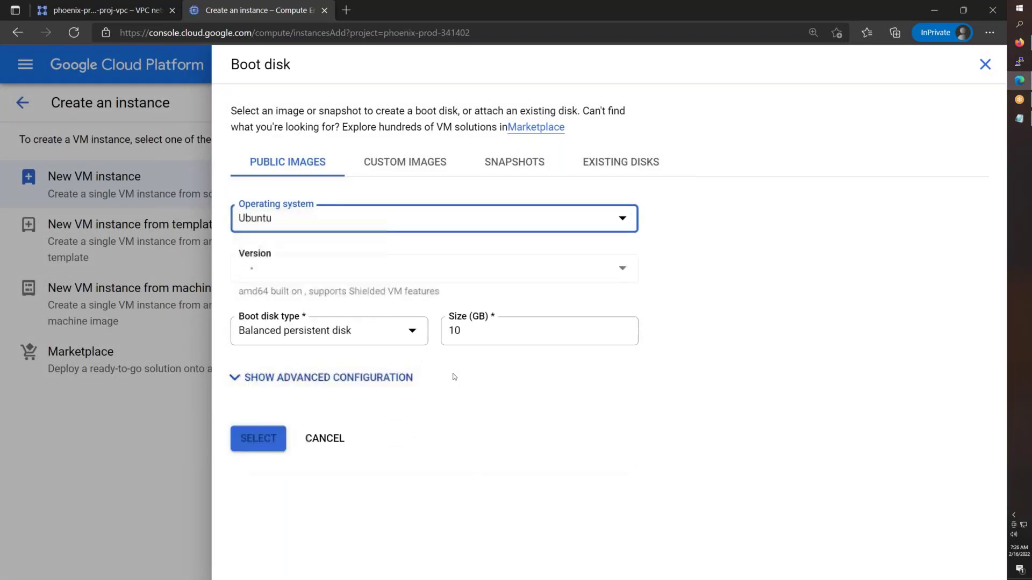
{"action": "left_click", "coordinate": [340, 278]}
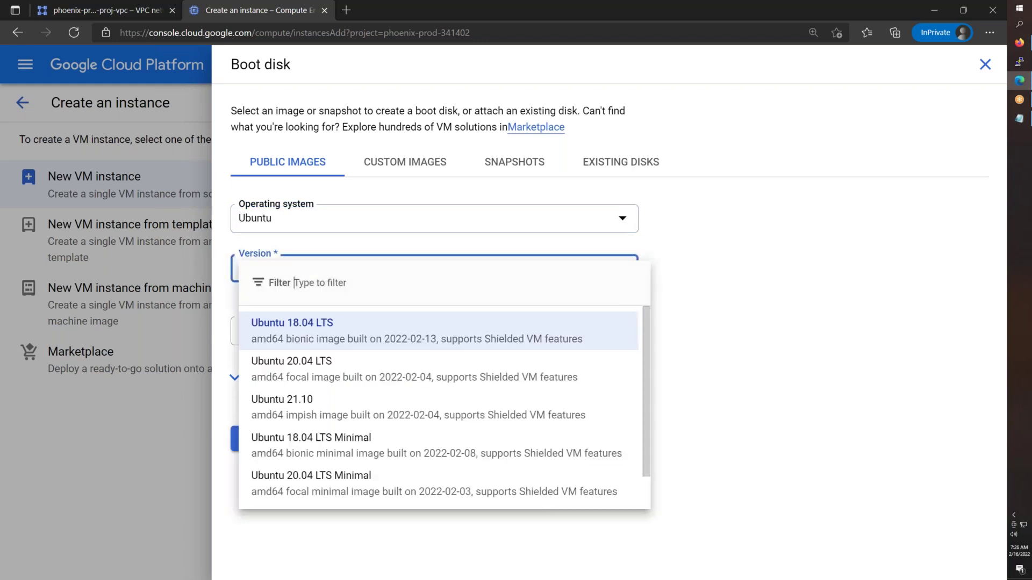
{"action": "left_click", "coordinate": [325, 363]}
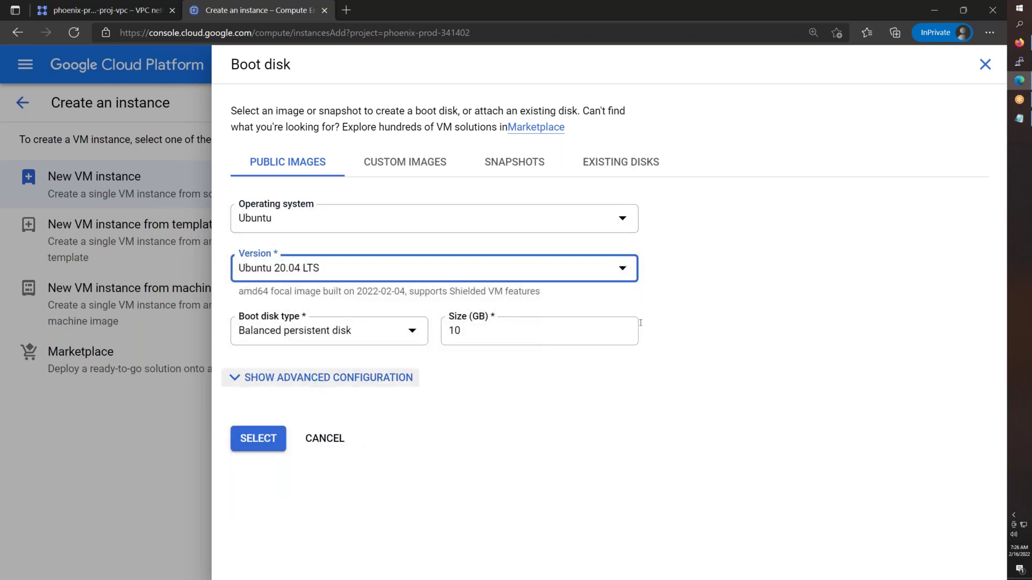
{"action": "left_click", "coordinate": [241, 441]}
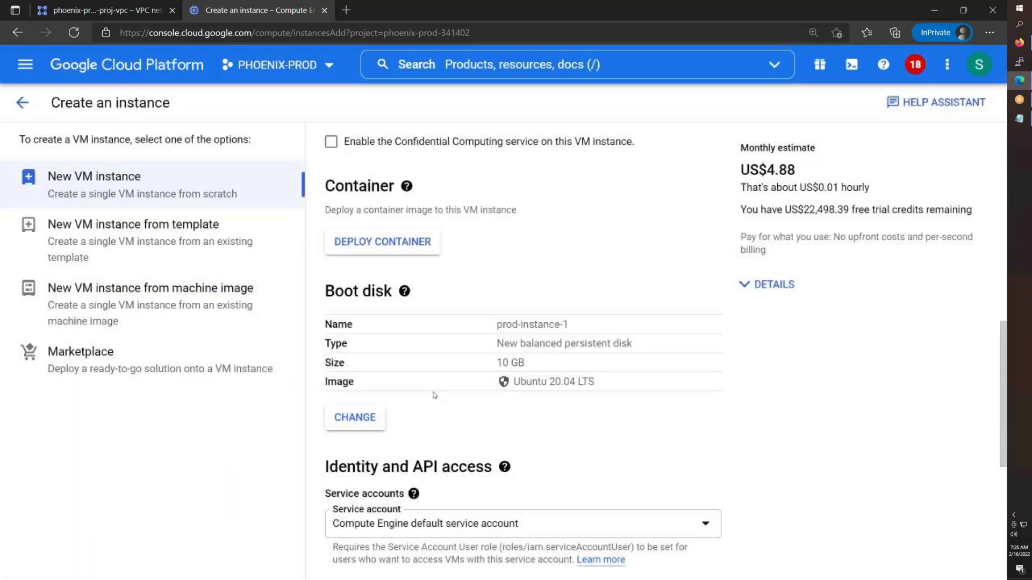
Step: Expand the Networking and Management sections, with the interface on phoenix-prod-proj-vpc subnet-2
{"action": "scroll", "coordinate": [422, 345], "scroll_direction": "down", "scroll_amount": 3}
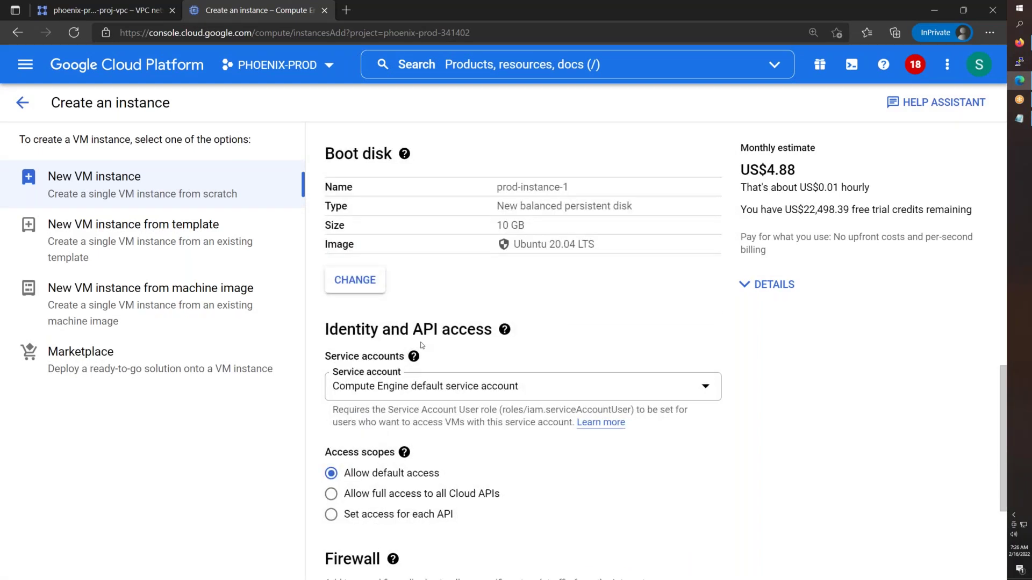
{"action": "scroll", "coordinate": [421, 345], "scroll_direction": "down", "scroll_amount": 5}
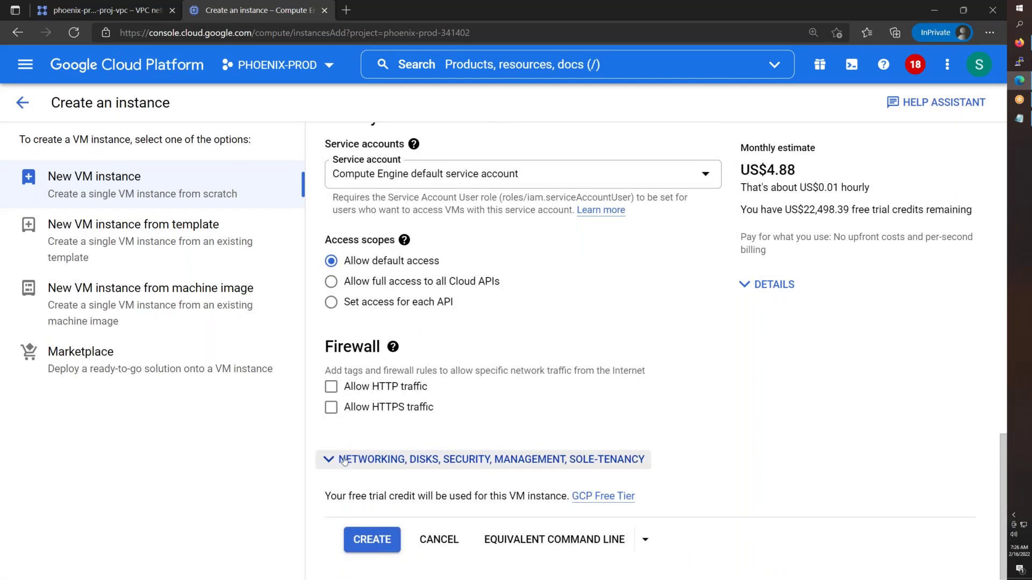
{"action": "left_click", "coordinate": [344, 460]}
{"action": "scroll", "coordinate": [408, 344], "scroll_direction": "down", "scroll_amount": 6}
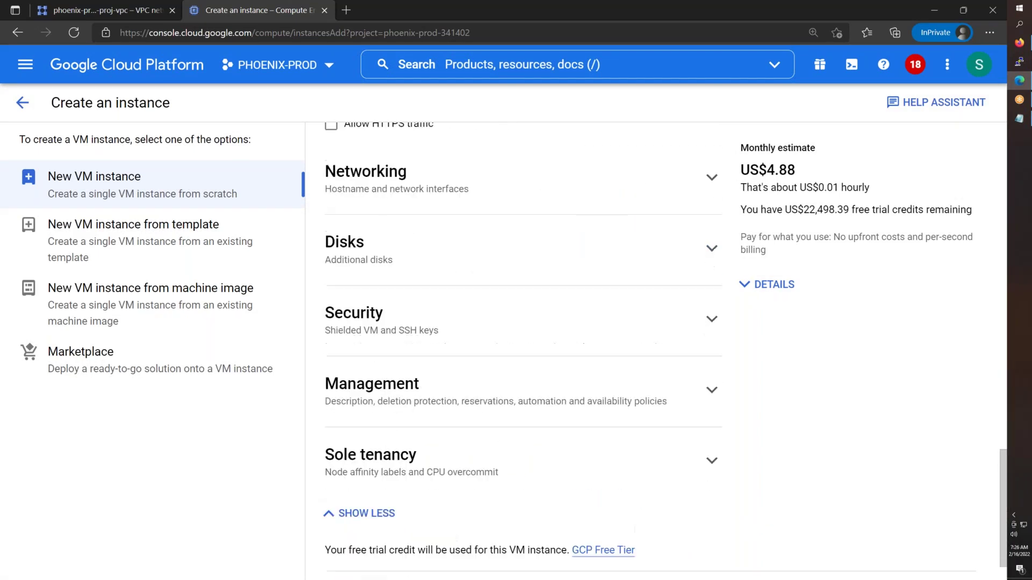
{"action": "left_click", "coordinate": [436, 203]}
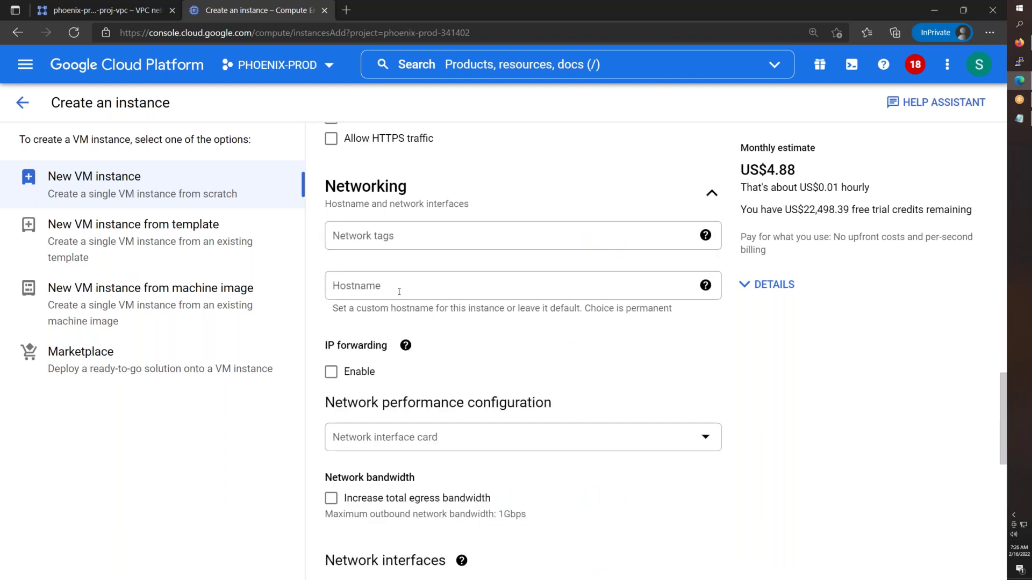
{"action": "scroll", "coordinate": [386, 325], "scroll_direction": "down", "scroll_amount": 7}
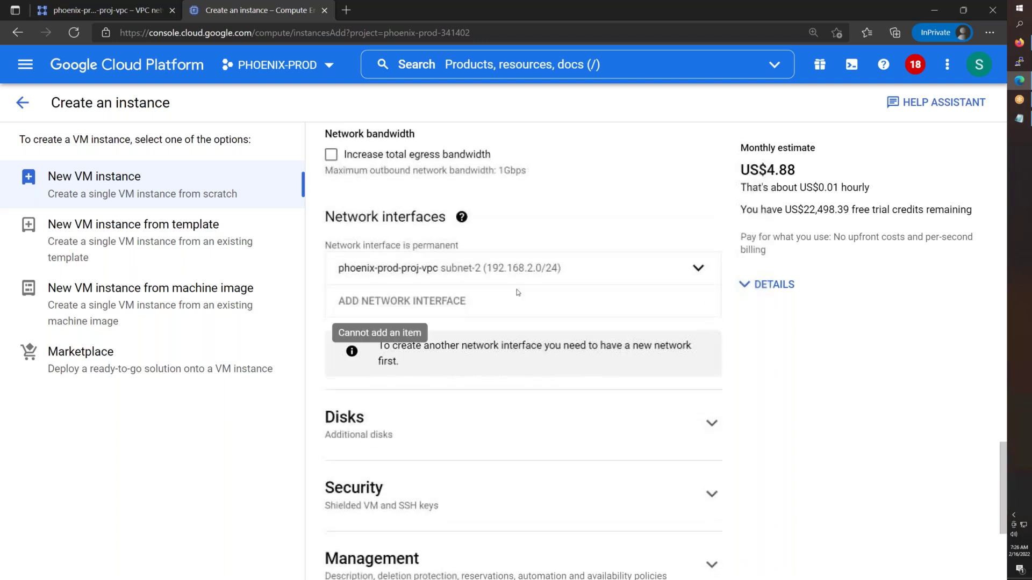
{"action": "scroll", "coordinate": [512, 285], "scroll_direction": "down", "scroll_amount": 4}
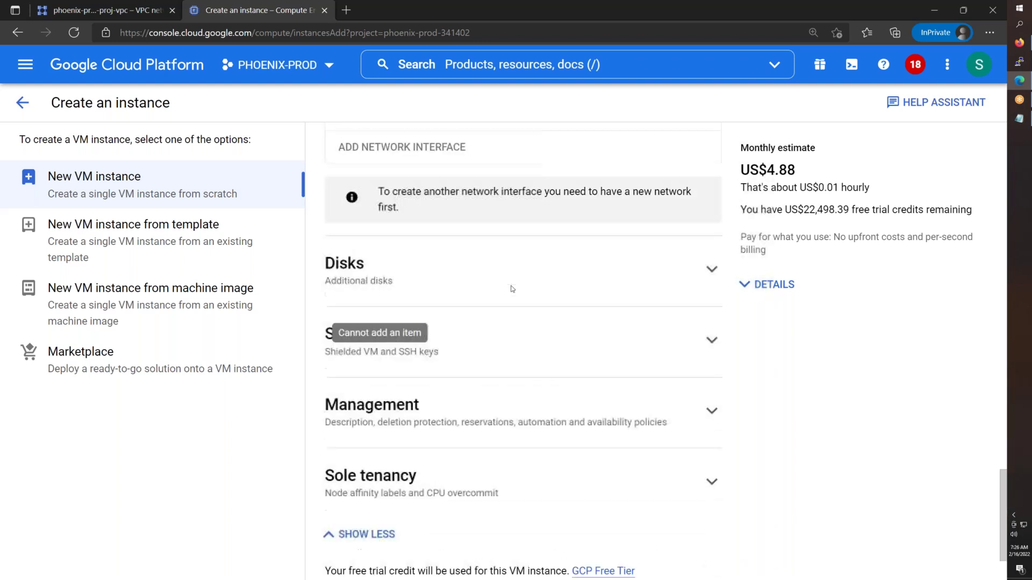
{"action": "left_click", "coordinate": [425, 329]}
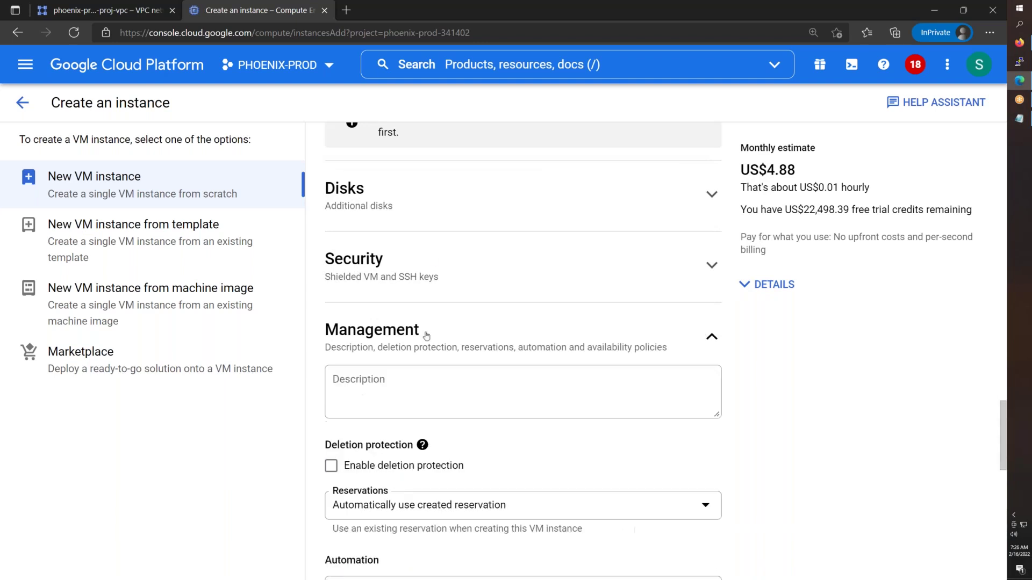
{"action": "scroll", "coordinate": [424, 333], "scroll_direction": "down", "scroll_amount": 7}
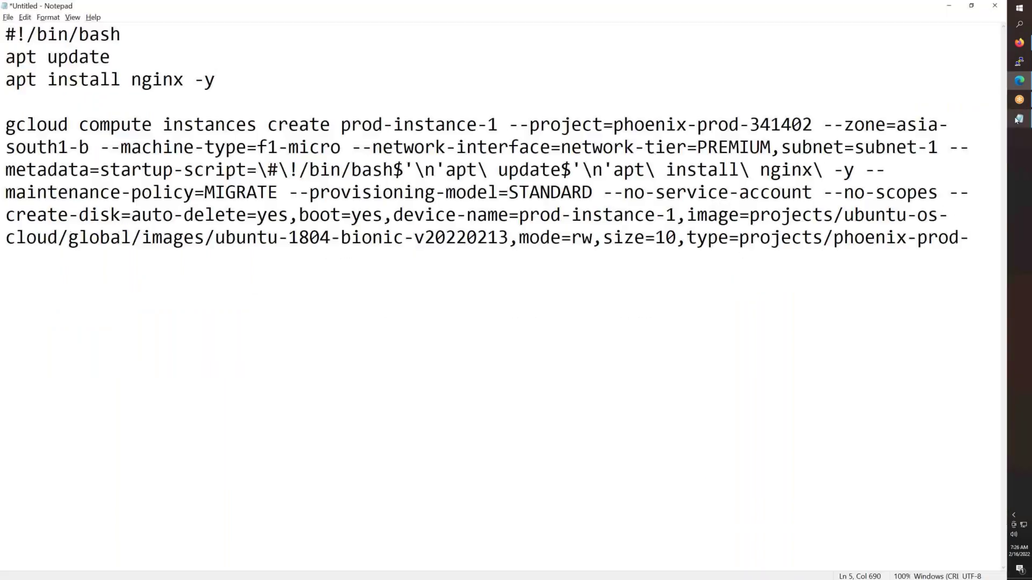
Step: Copy the three startup script lines from Notepad back to the instance form
{"action": "left_click", "coordinate": [1017, 120]}
{"action": "key", "text": "ctrl+shift+Home"}
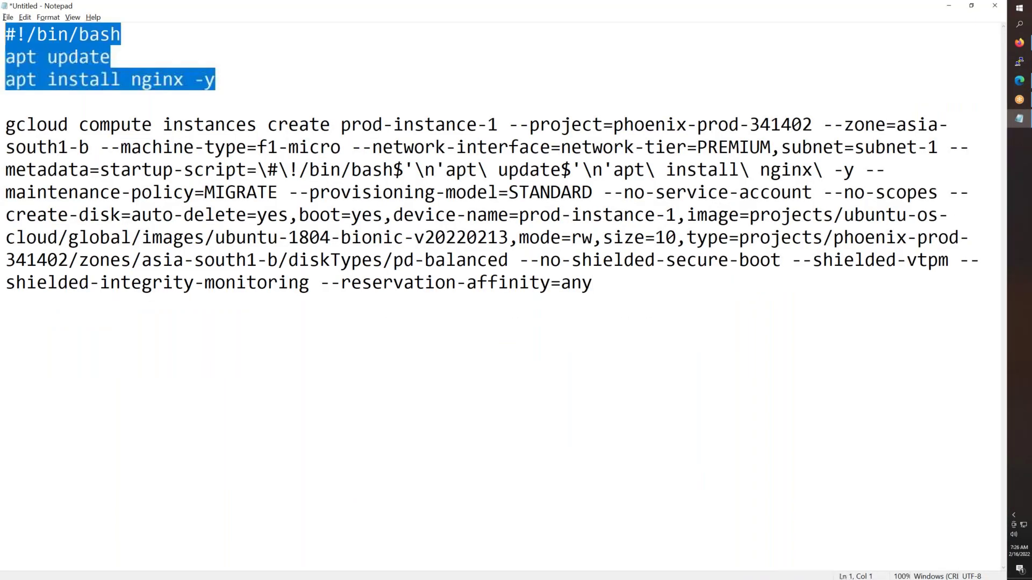
{"action": "key", "text": "ctrl+c"}
{"action": "key", "text": "alt+Tab"}
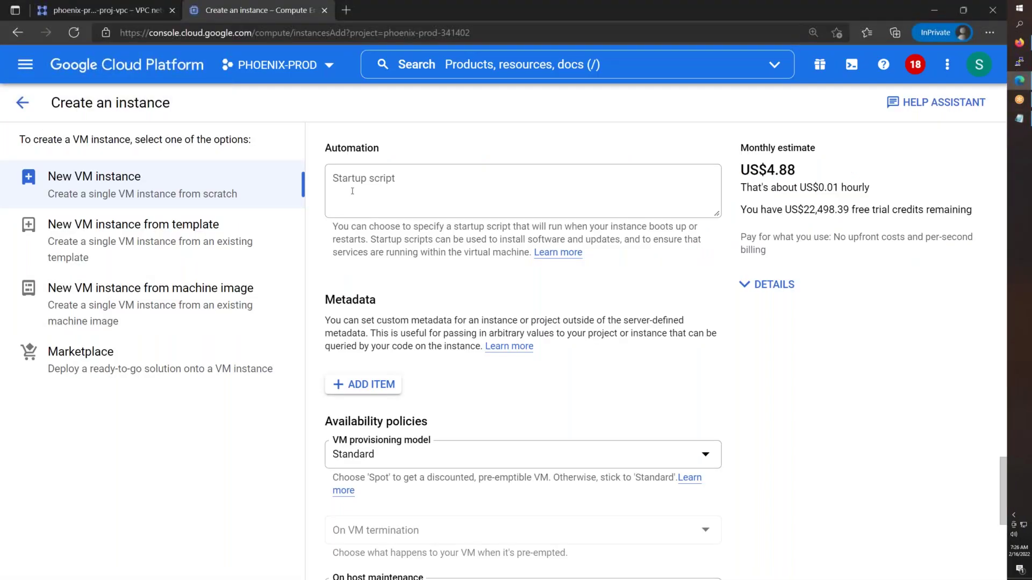
Step: Paste the nginx install script as the startup script and create prod-instance-1
{"action": "left_click", "coordinate": [387, 198]}
{"action": "key", "text": "ctrl+v"}
{"action": "scroll", "coordinate": [413, 256], "scroll_direction": "up", "scroll_amount": 4}
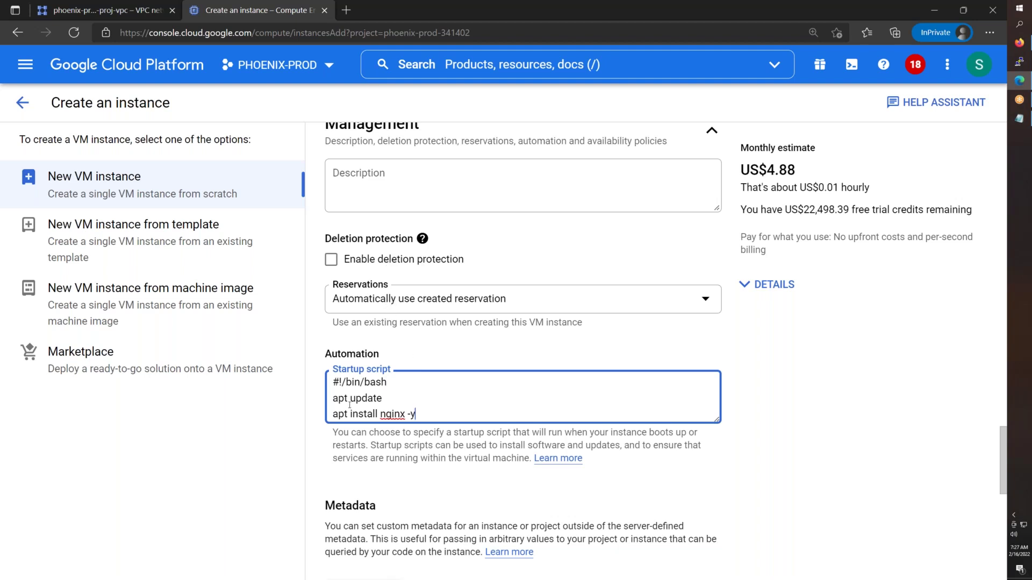
{"action": "scroll", "coordinate": [387, 376], "scroll_direction": "down", "scroll_amount": 7}
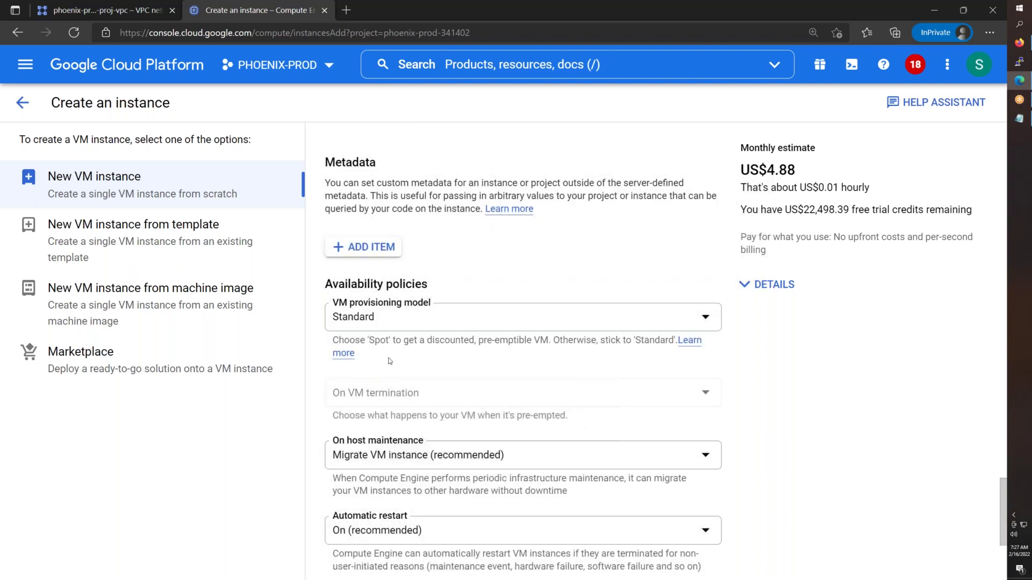
{"action": "scroll", "coordinate": [388, 360], "scroll_direction": "down", "scroll_amount": 4}
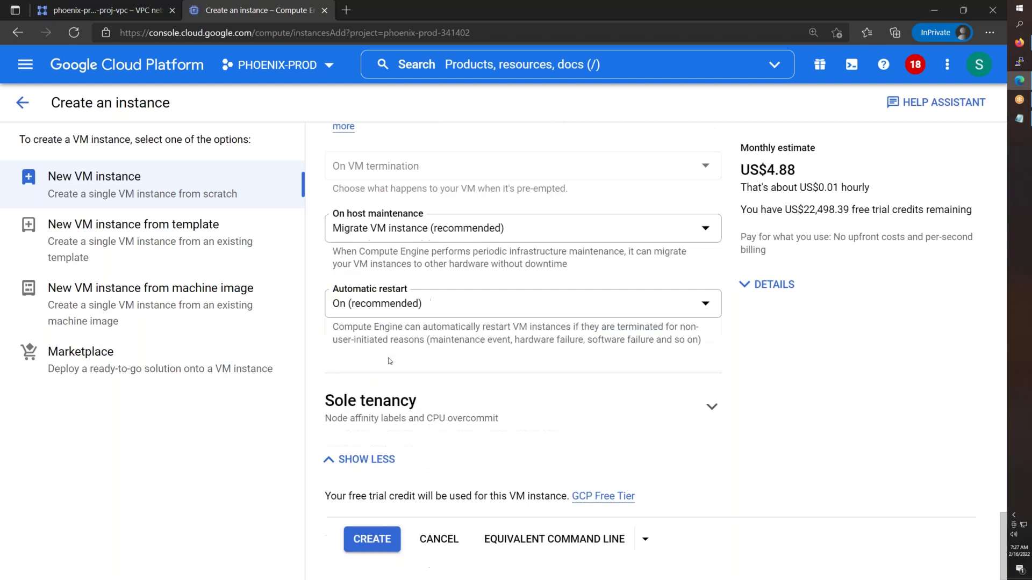
{"action": "left_click", "coordinate": [382, 540]}
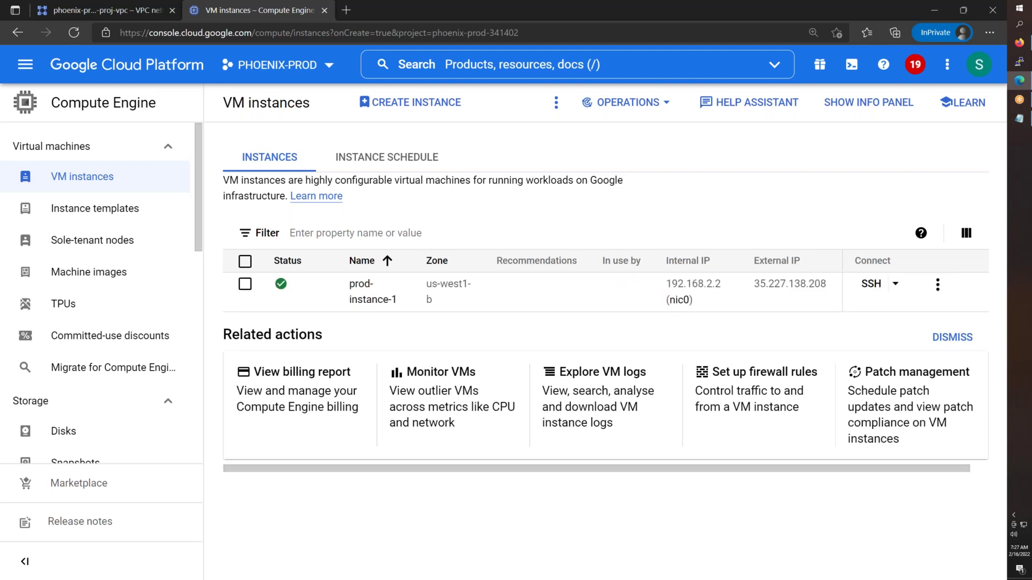
Step: Open another Create an instance form and submit it with CREATE
{"action": "left_click", "coordinate": [441, 102]}
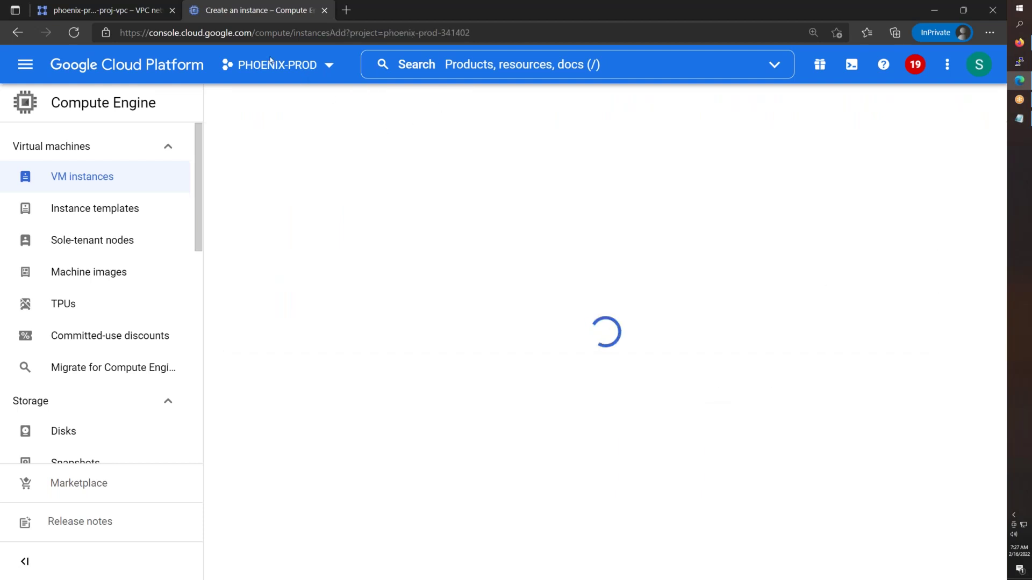
{"action": "scroll", "coordinate": [549, 327], "scroll_direction": "down", "scroll_amount": 15}
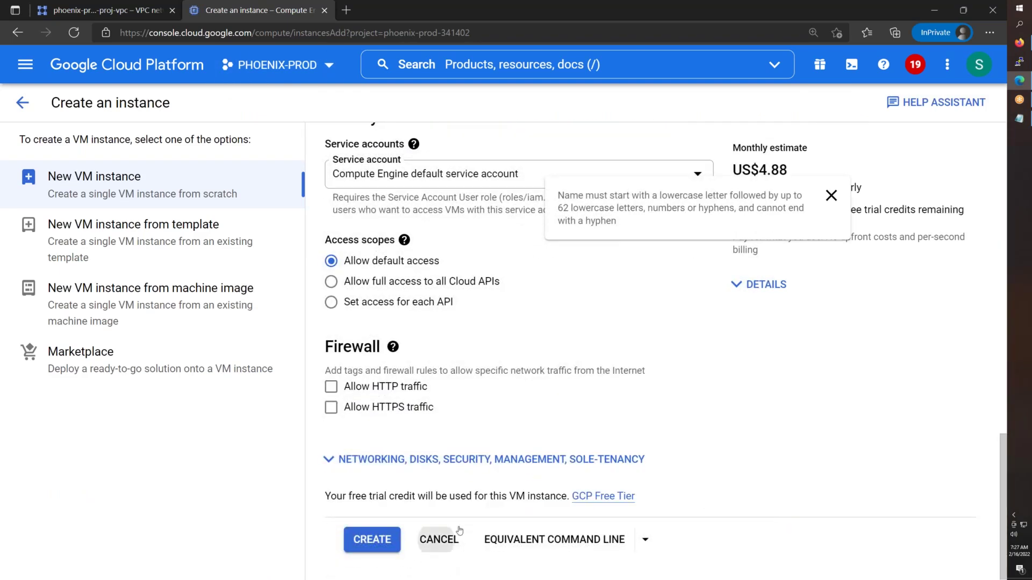
{"action": "left_click", "coordinate": [438, 540]}
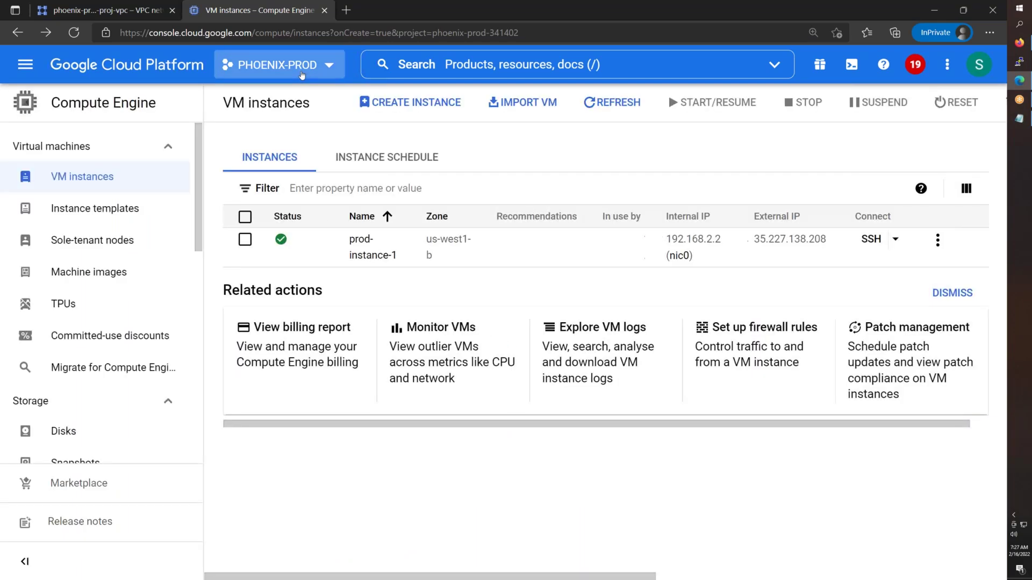
Step: Switch to the PHOENIX-DEV project and start a new VM instance (instance-1, us-west4-b)
{"action": "left_click", "coordinate": [302, 74]}
{"action": "right_click", "coordinate": [290, 256]}
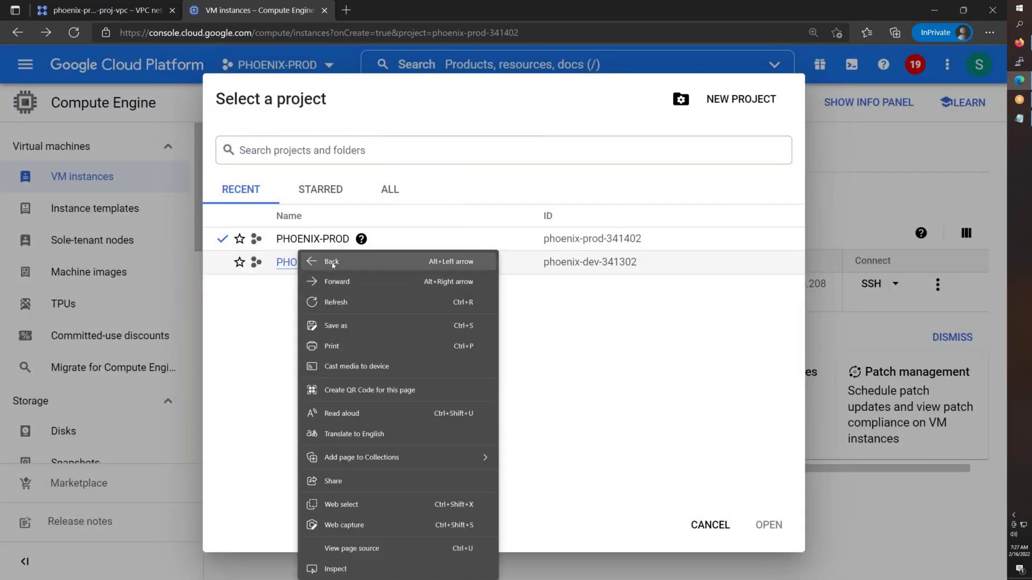
{"action": "key", "text": "Escape"}
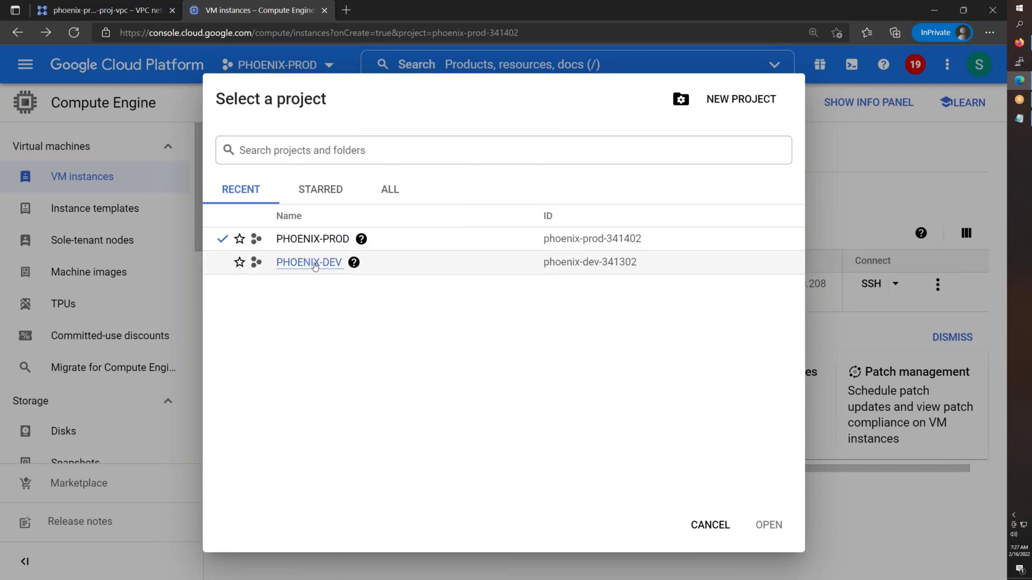
{"action": "left_click", "coordinate": [316, 264]}
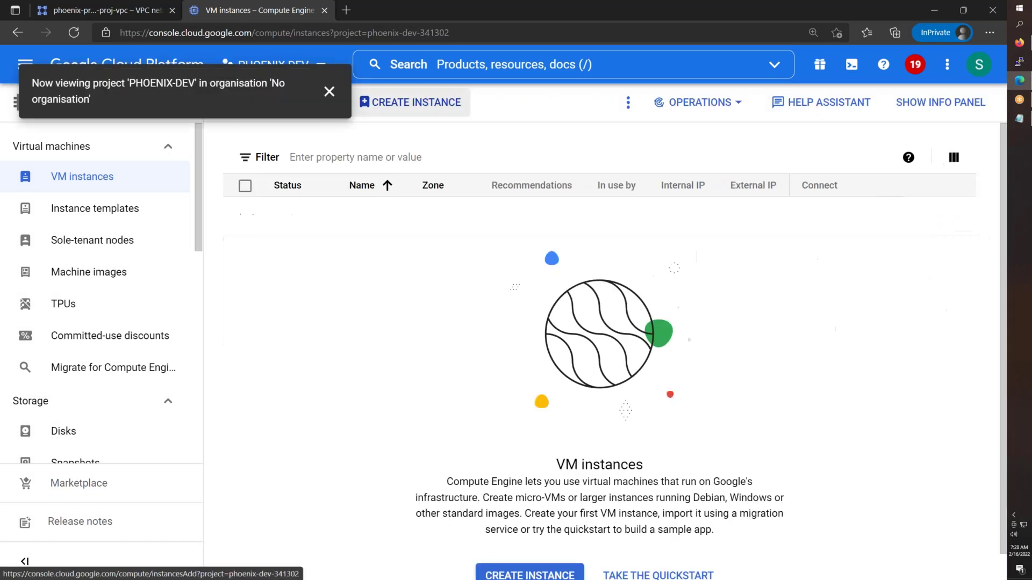
{"action": "left_click", "coordinate": [409, 108]}
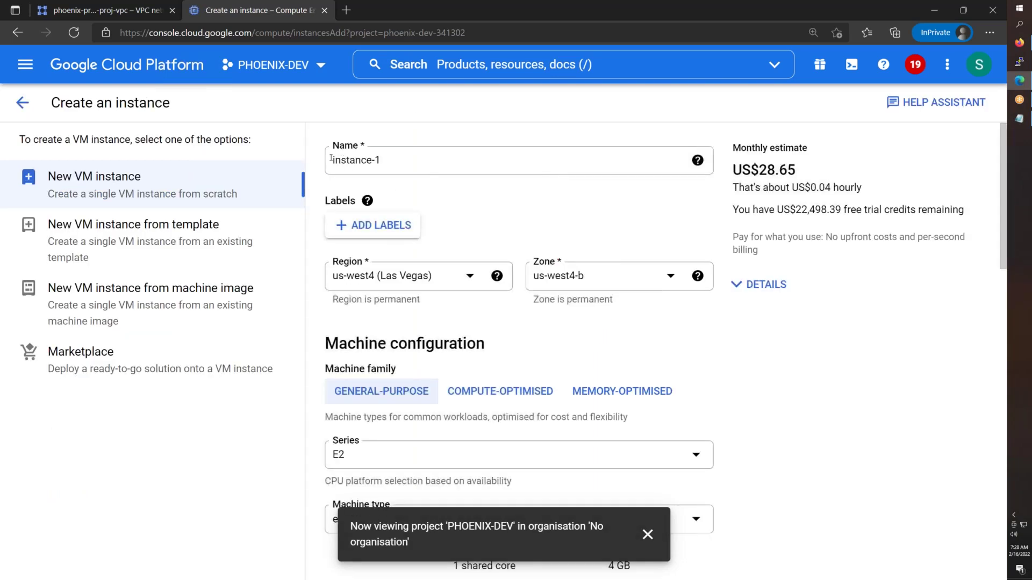
Step: Rename the instance to dev-instance-1 and set its region to us-east1
{"action": "left_click", "coordinate": [332, 159]}
{"action": "type", "text": "dev-"}
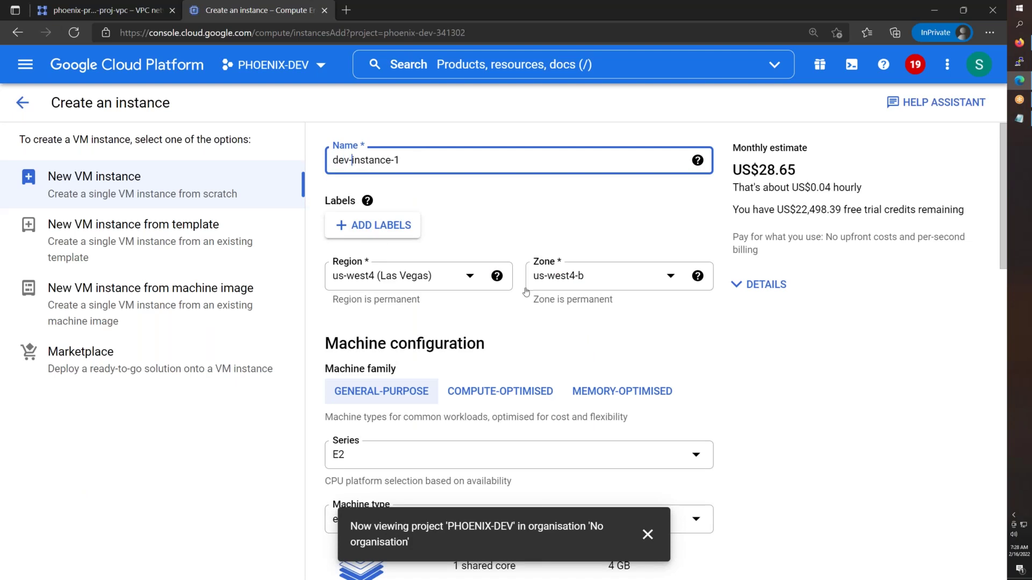
{"action": "left_click", "coordinate": [460, 285]}
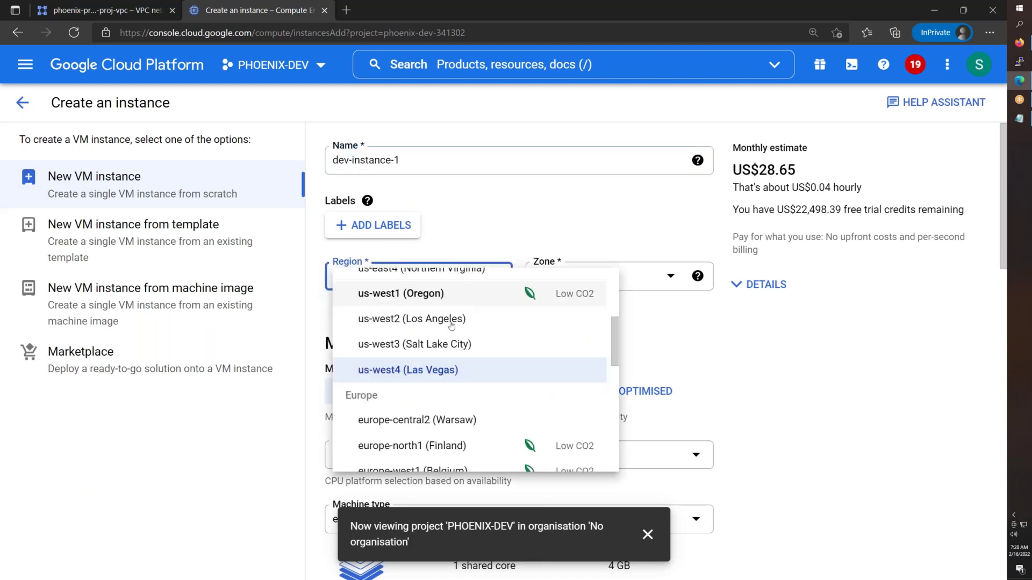
{"action": "scroll", "coordinate": [461, 293], "scroll_direction": "up", "scroll_amount": 1}
{"action": "scroll", "coordinate": [429, 291], "scroll_direction": "up", "scroll_amount": 1}
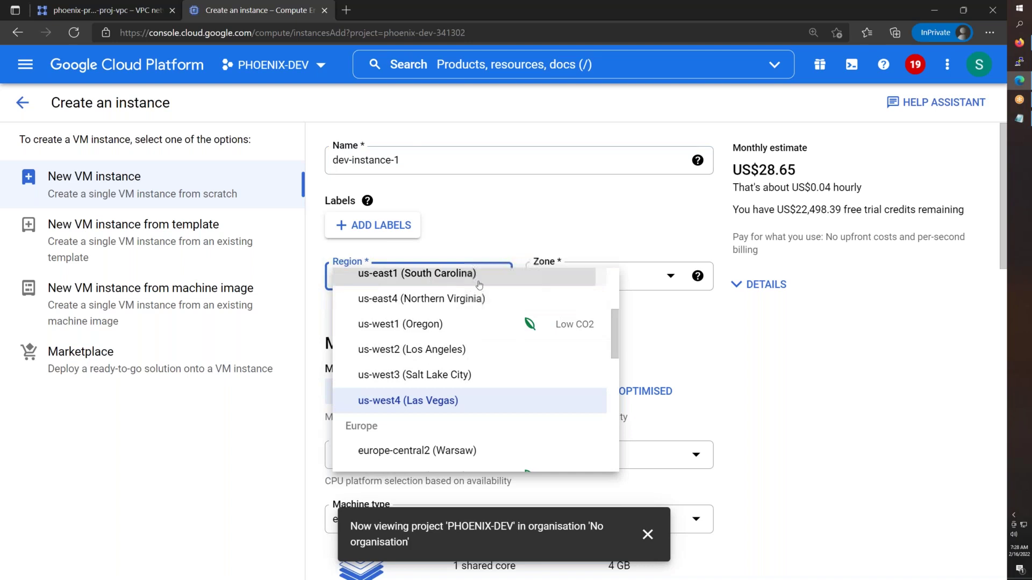
{"action": "left_click", "coordinate": [427, 270]}
Step: Choose the N1 series with the f1-micro machine type
{"action": "scroll", "coordinate": [536, 342], "scroll_direction": "down", "scroll_amount": 4}
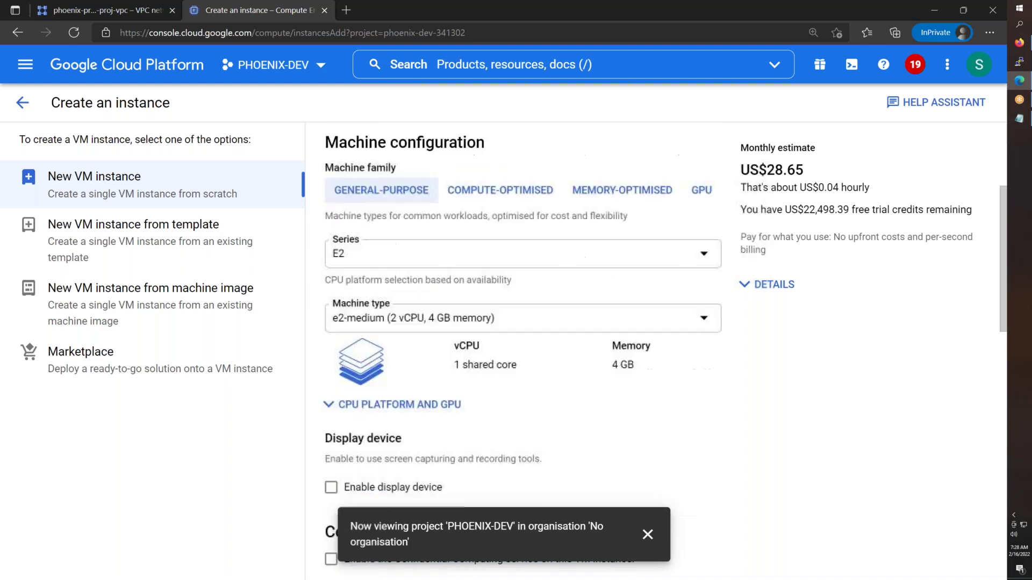
{"action": "left_click", "coordinate": [447, 252]}
{"action": "scroll", "coordinate": [433, 357], "scroll_direction": "down", "scroll_amount": 1}
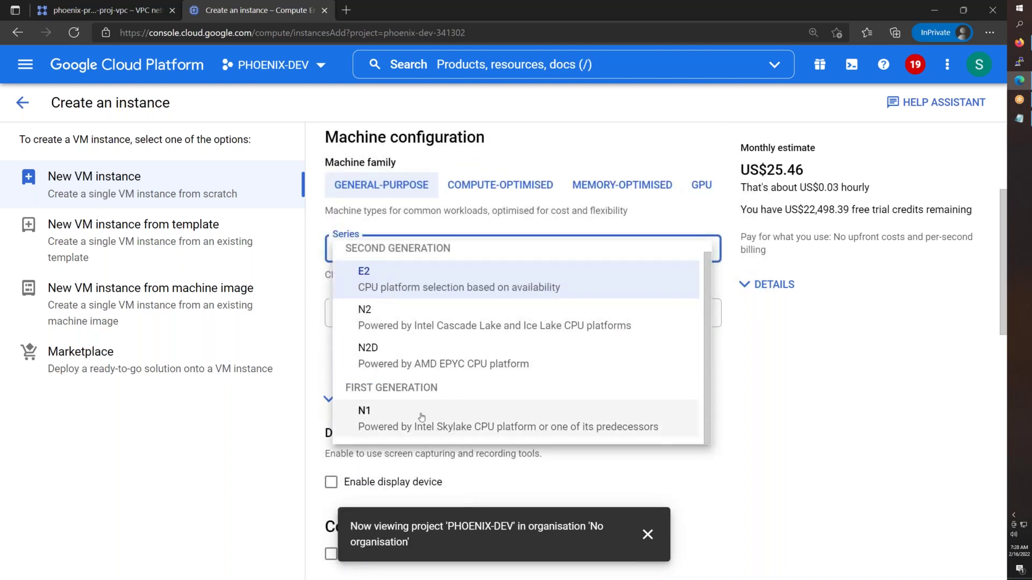
{"action": "left_click", "coordinate": [394, 416]}
{"action": "left_click", "coordinate": [445, 320]}
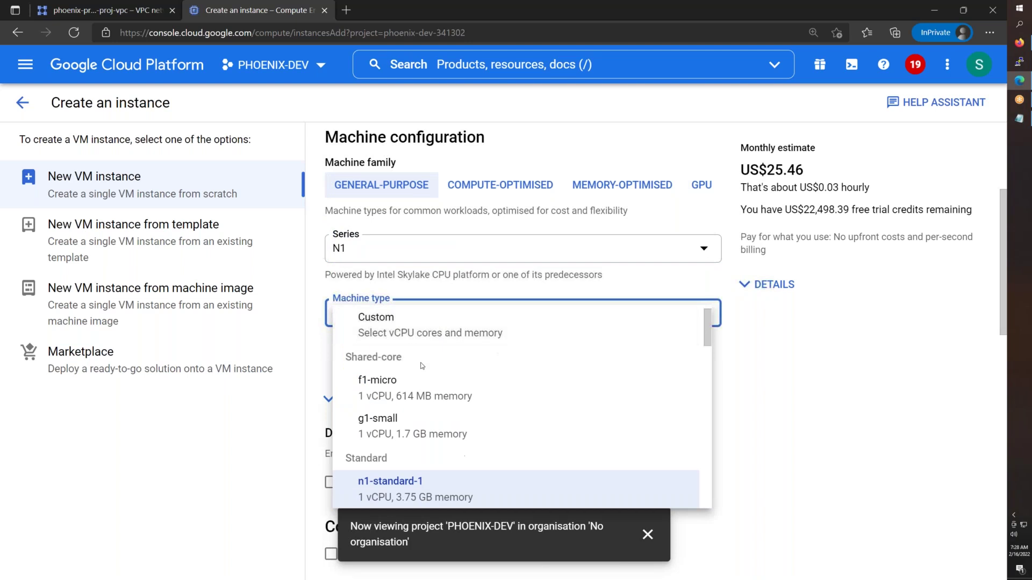
{"action": "left_click", "coordinate": [450, 382]}
{"action": "left_click", "coordinate": [831, 358]}
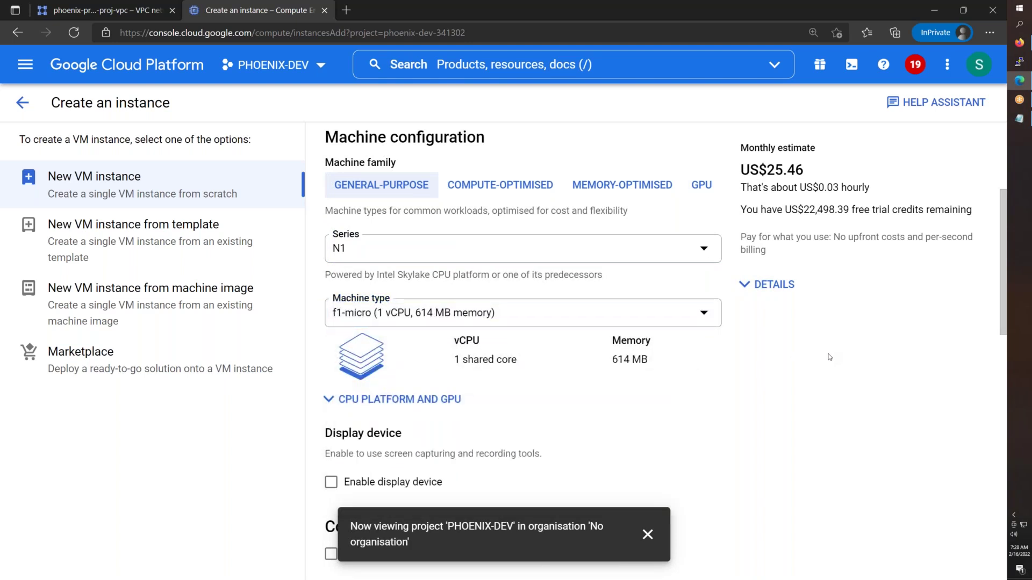
{"action": "scroll", "coordinate": [539, 330], "scroll_direction": "down", "scroll_amount": 9}
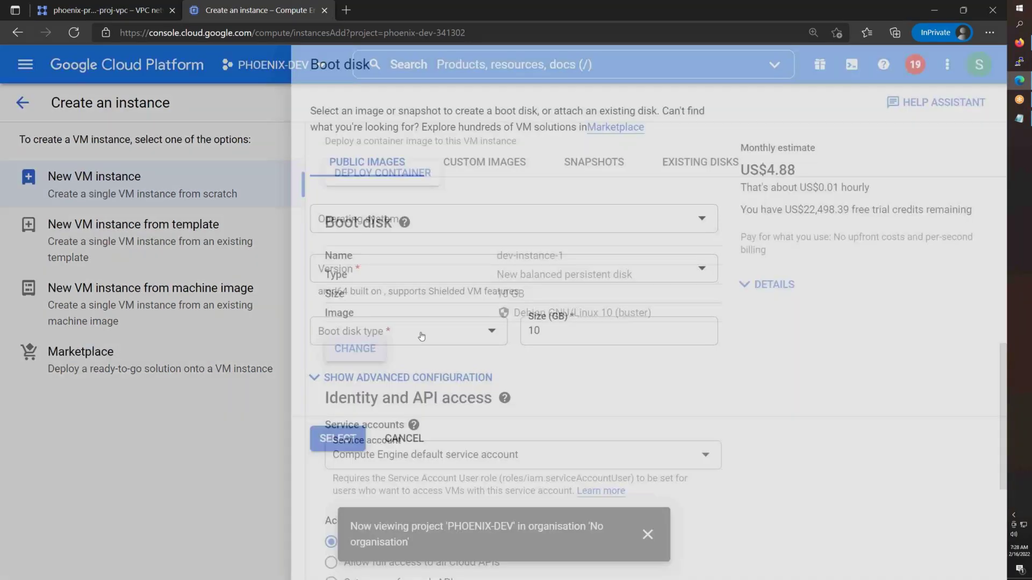
Step: Set the boot disk to Ubuntu 18.04 LTS
{"action": "left_click", "coordinate": [408, 219]}
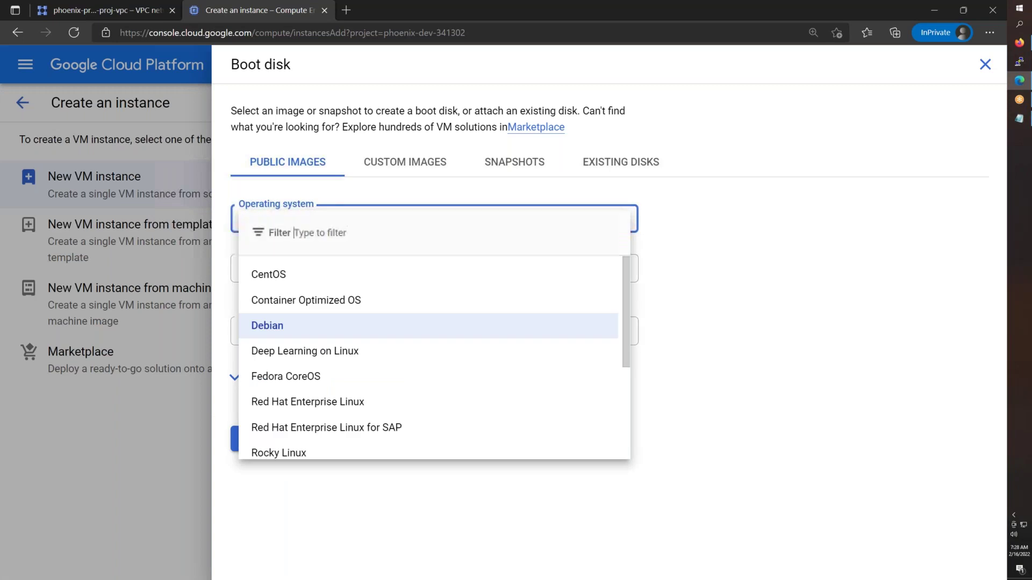
{"action": "scroll", "coordinate": [327, 398], "scroll_direction": "down", "scroll_amount": 3}
{"action": "left_click", "coordinate": [290, 434]}
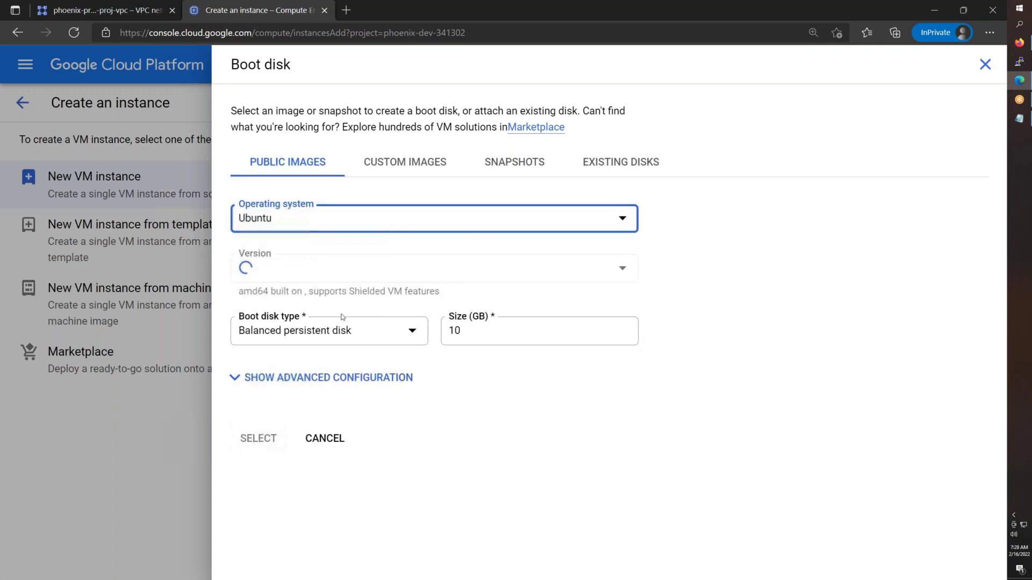
{"action": "left_click", "coordinate": [430, 268]}
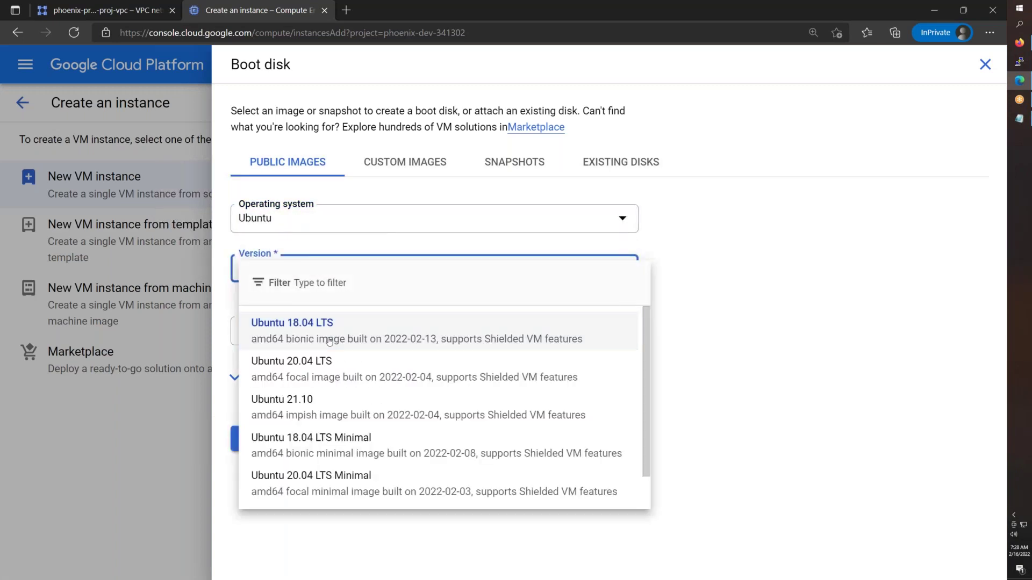
{"action": "left_click", "coordinate": [288, 325]}
{"action": "left_click", "coordinate": [276, 449]}
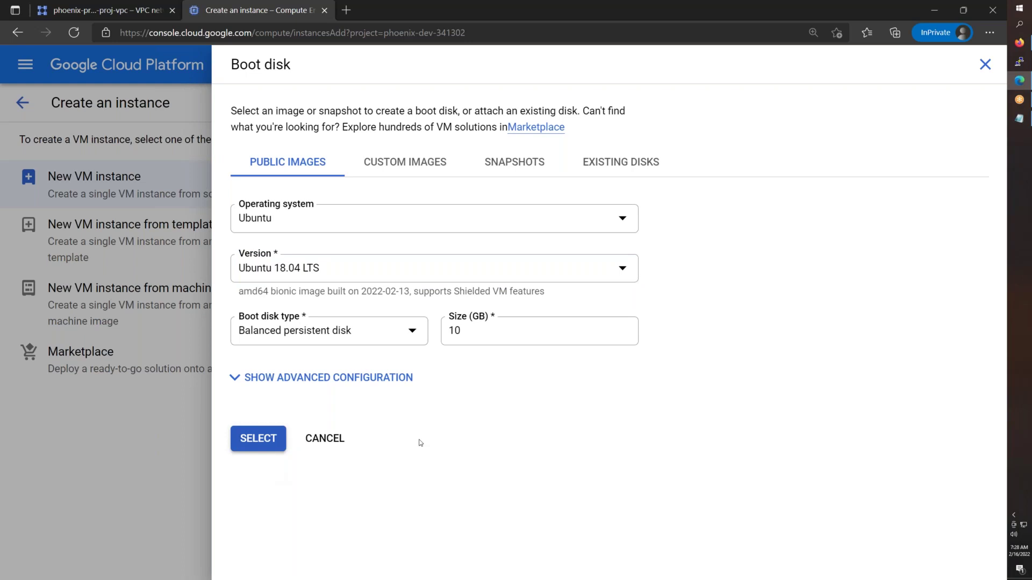
Step: Set the service account to None and expand the advanced and networking sections
{"action": "scroll", "coordinate": [475, 423], "scroll_direction": "down", "scroll_amount": 4}
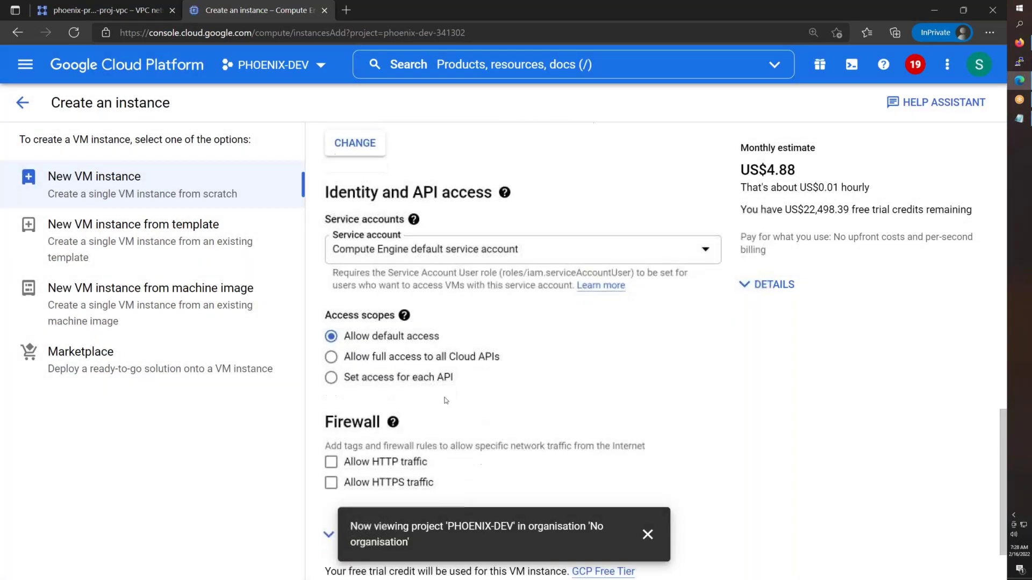
{"action": "left_click", "coordinate": [419, 249]}
{"action": "left_click", "coordinate": [413, 319]}
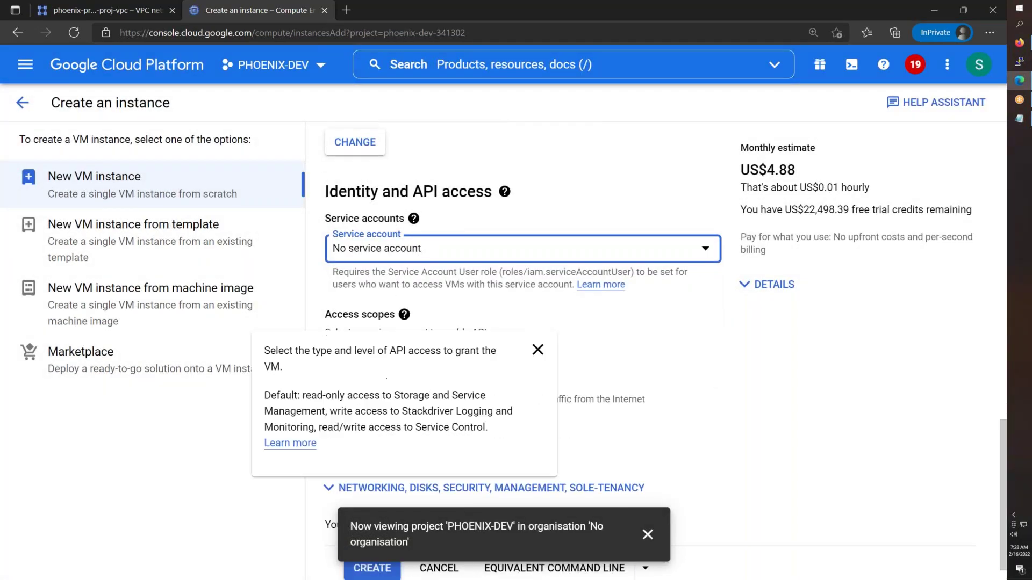
{"action": "left_click", "coordinate": [513, 488]}
{"action": "scroll", "coordinate": [516, 426], "scroll_direction": "down", "scroll_amount": 6}
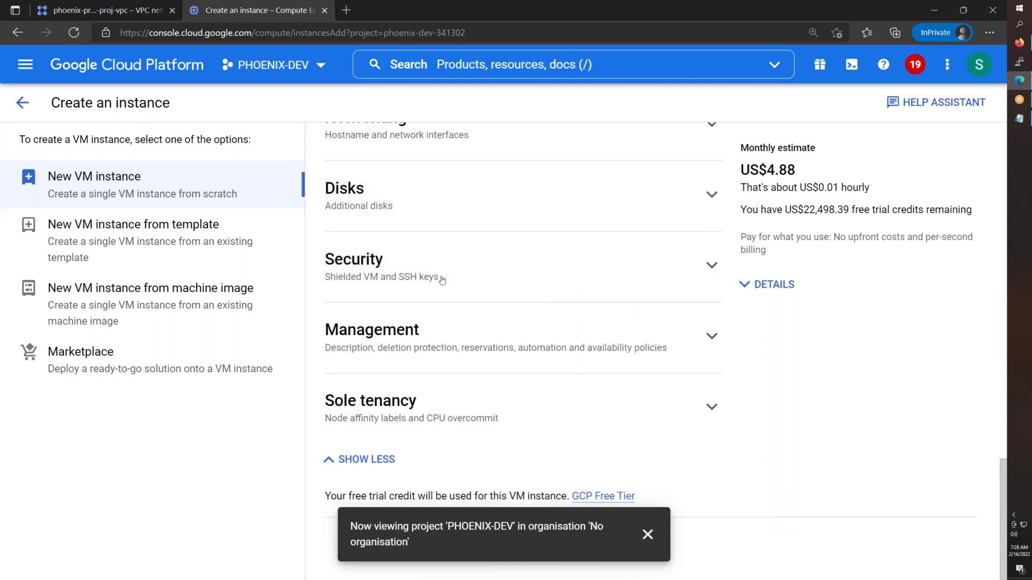
{"action": "scroll", "coordinate": [462, 301], "scroll_direction": "up", "scroll_amount": 3}
{"action": "left_click", "coordinate": [502, 268]}
{"action": "scroll", "coordinate": [520, 339], "scroll_direction": "down", "scroll_amount": 10}
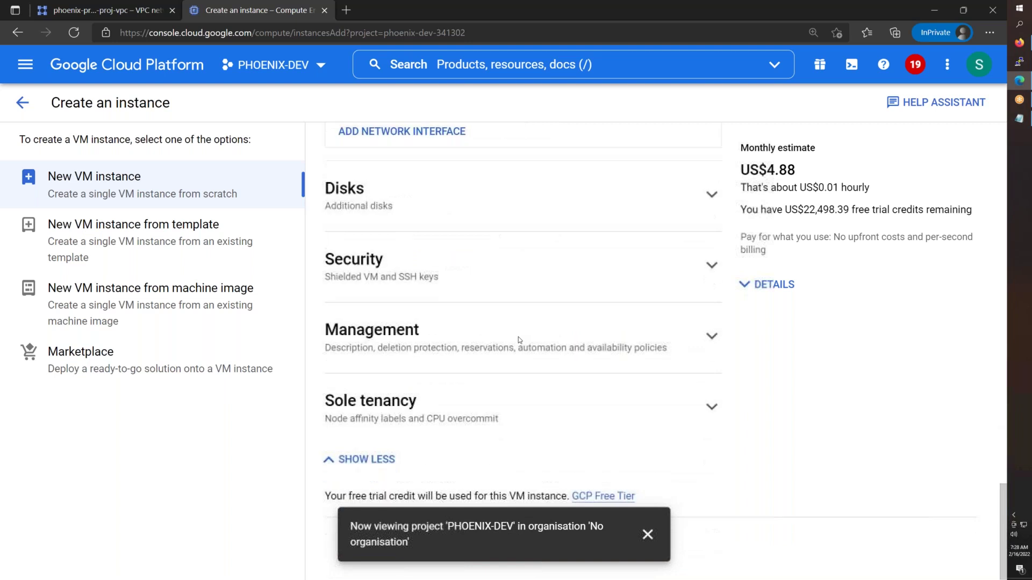
Step: Paste the apt update and nginx install script into the Management startup script field
{"action": "left_click", "coordinate": [449, 338]}
{"action": "scroll", "coordinate": [470, 338], "scroll_direction": "down", "scroll_amount": 8}
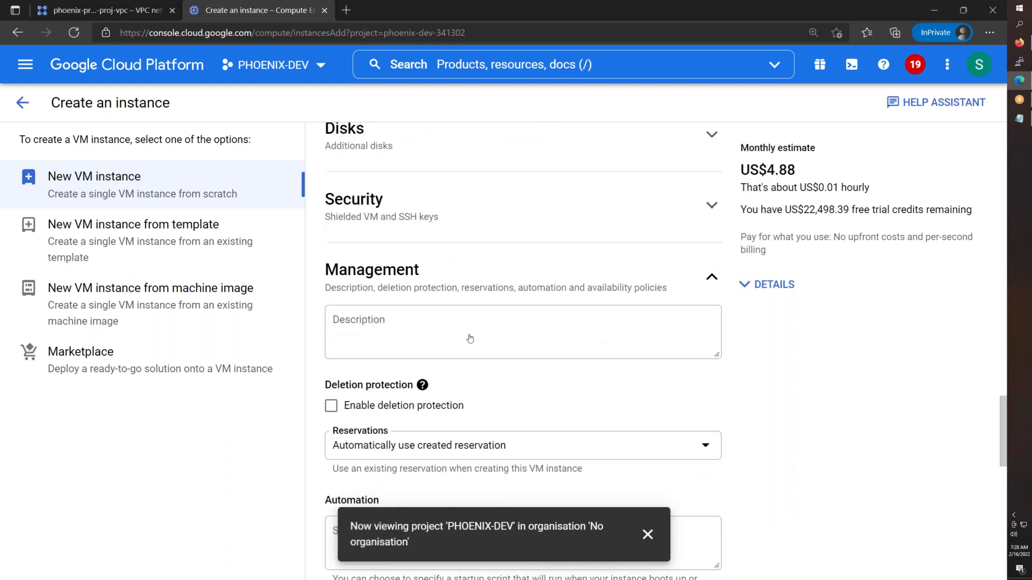
{"action": "left_click", "coordinate": [1019, 119]}
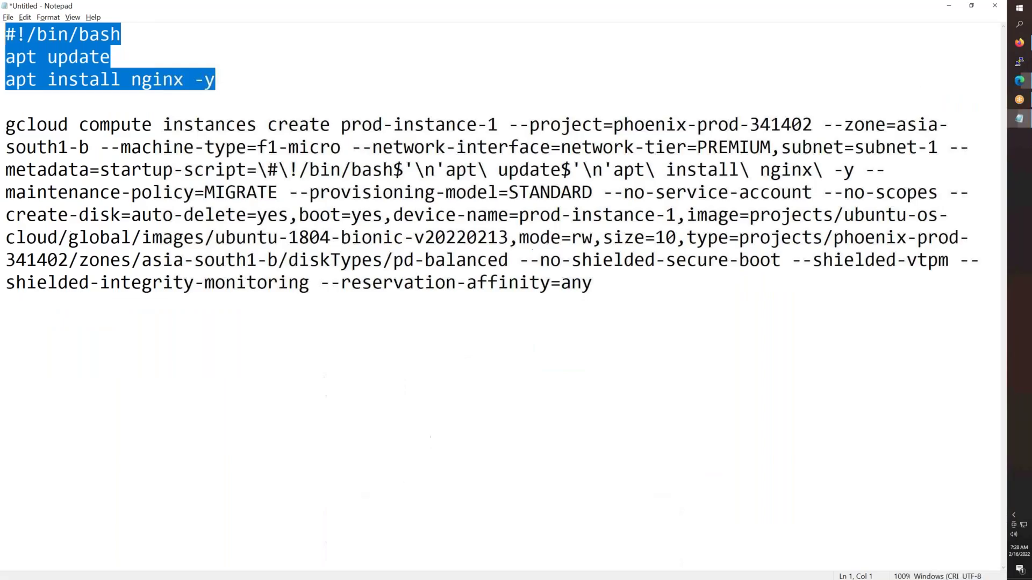
{"action": "left_click", "coordinate": [1019, 119]}
{"action": "left_click", "coordinate": [387, 183]}
{"action": "type", "text": "#!/bin/bash apt update apt install nginx -y"}
Step: Dismiss the project notice and create dev-instance-1 on phoenix-dev-vpc useast1-subnet-1
{"action": "scroll", "coordinate": [420, 276], "scroll_direction": "down", "scroll_amount": 7}
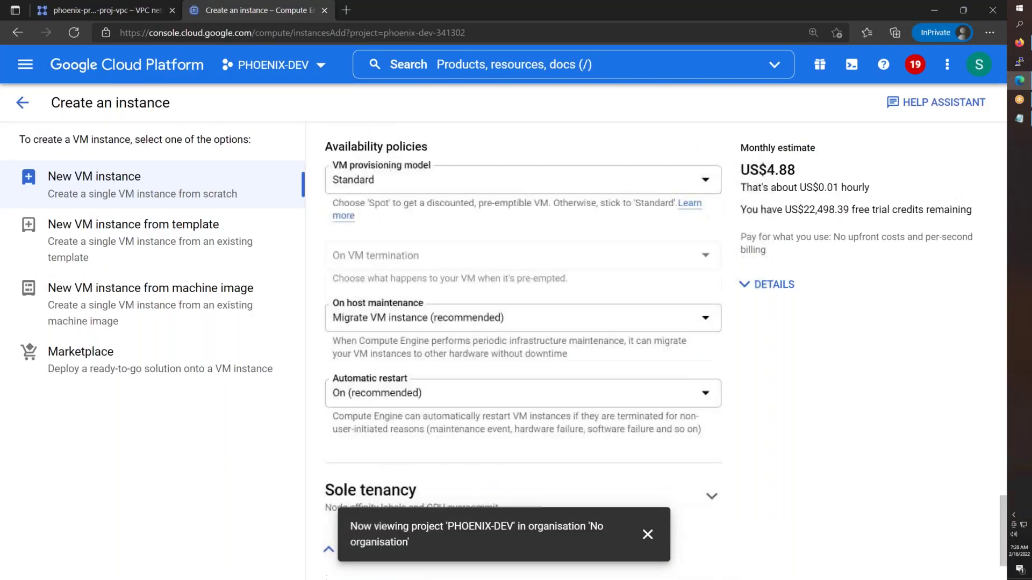
{"action": "left_click", "coordinate": [647, 535]}
{"action": "scroll", "coordinate": [419, 461], "scroll_direction": "up", "scroll_amount": 7}
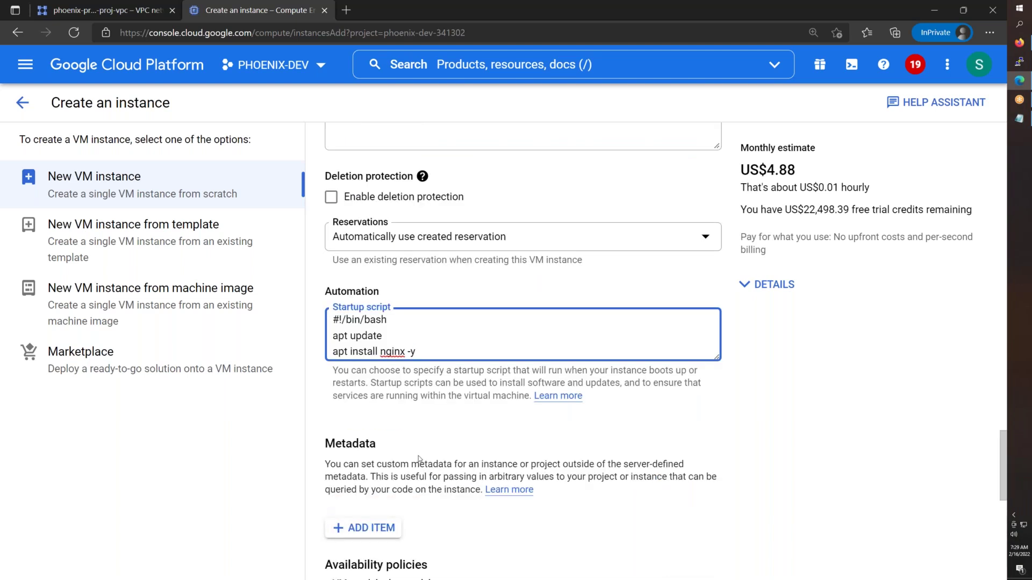
{"action": "scroll", "coordinate": [418, 457], "scroll_direction": "down", "scroll_amount": 7}
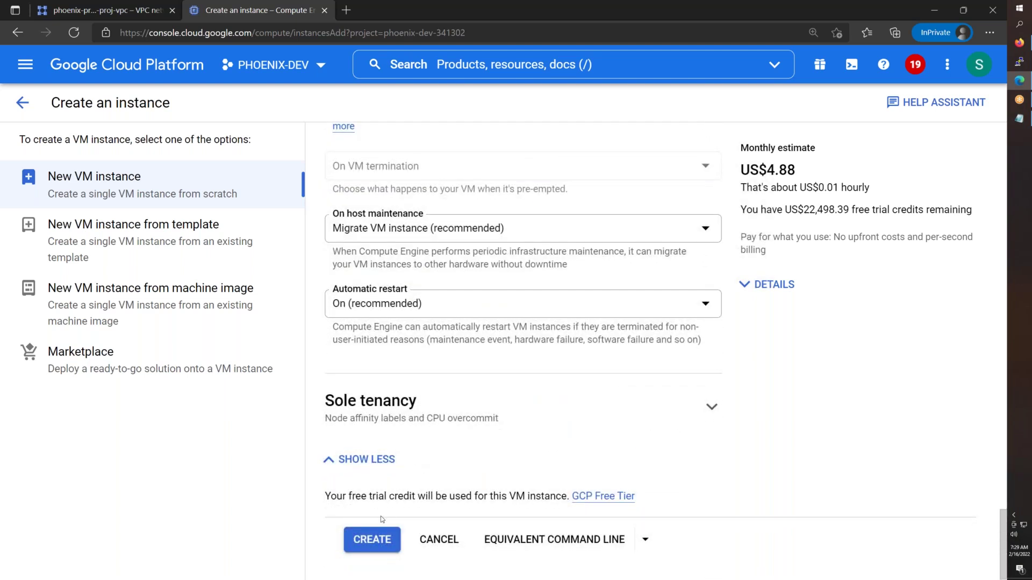
{"action": "scroll", "coordinate": [381, 517], "scroll_direction": "up", "scroll_amount": 10}
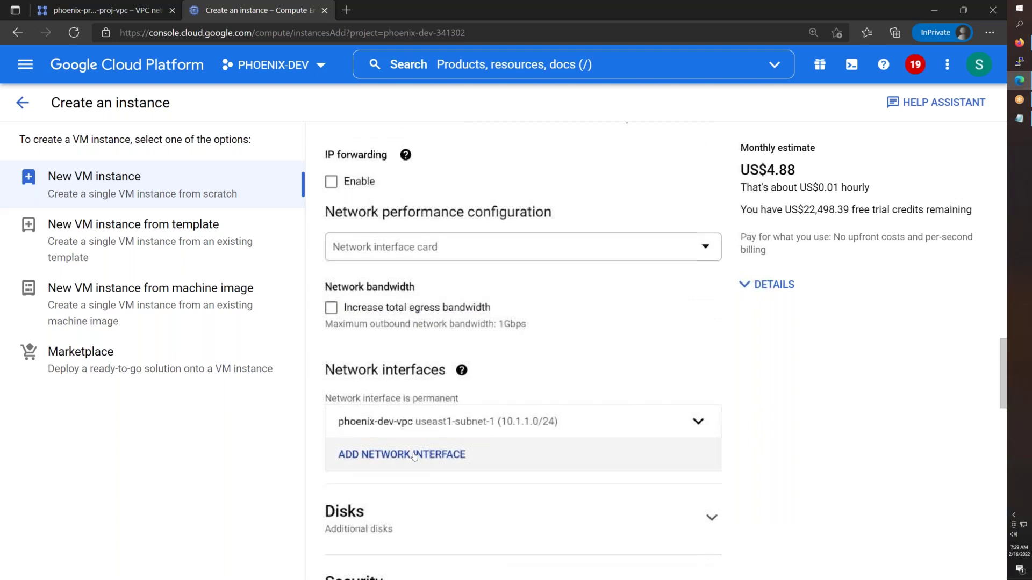
{"action": "scroll", "coordinate": [469, 434], "scroll_direction": "down", "scroll_amount": 10}
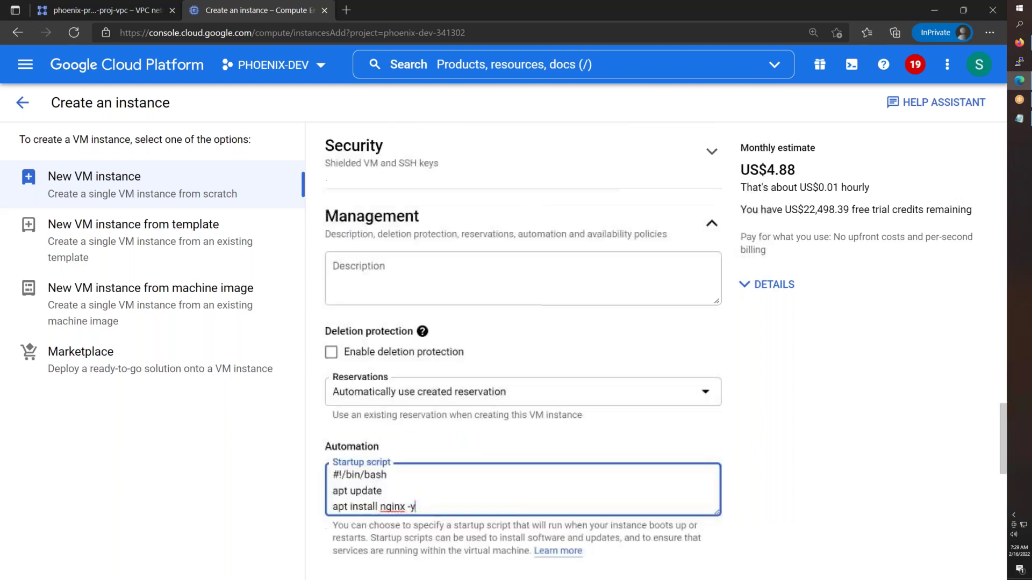
{"action": "left_click", "coordinate": [387, 540]}
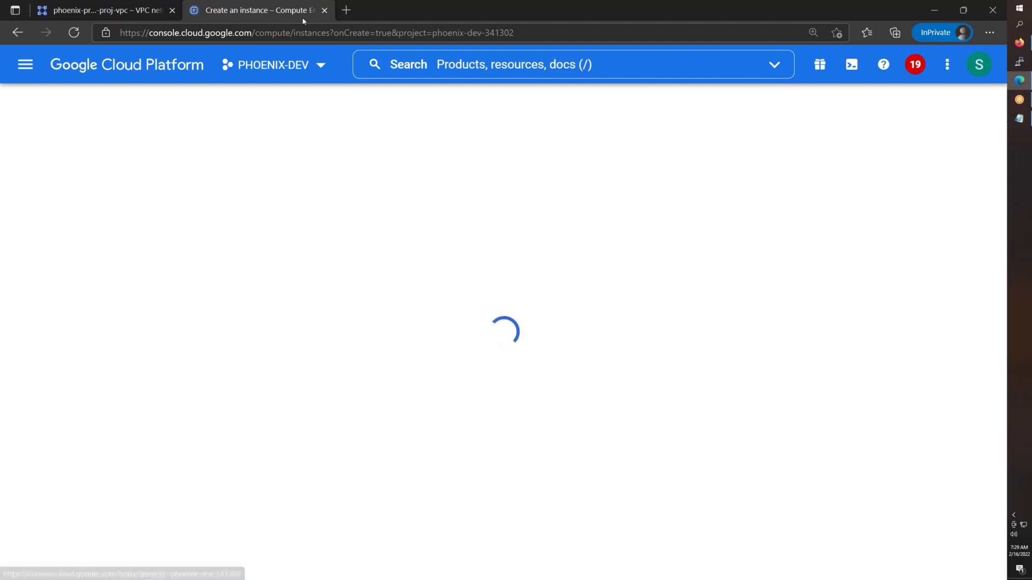
Step: Duplicate the current console page address into a new browser tab
{"action": "left_click", "coordinate": [309, 32]}
{"action": "key", "text": "ctrl+c"}
{"action": "left_click", "coordinate": [346, 9]}
{"action": "key", "text": "ctrl+v"}
{"action": "key", "text": "Return"}
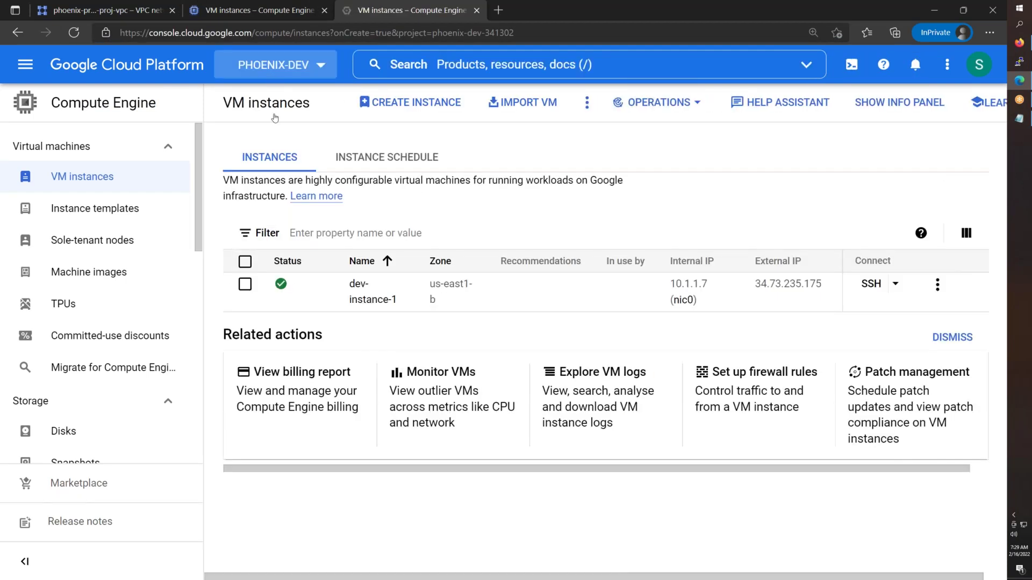
Step: Switch to the PHOENIX-PROD VM instances tab listing prod-instance-1 at 192.168.2.2
{"action": "left_click", "coordinate": [291, 69]}
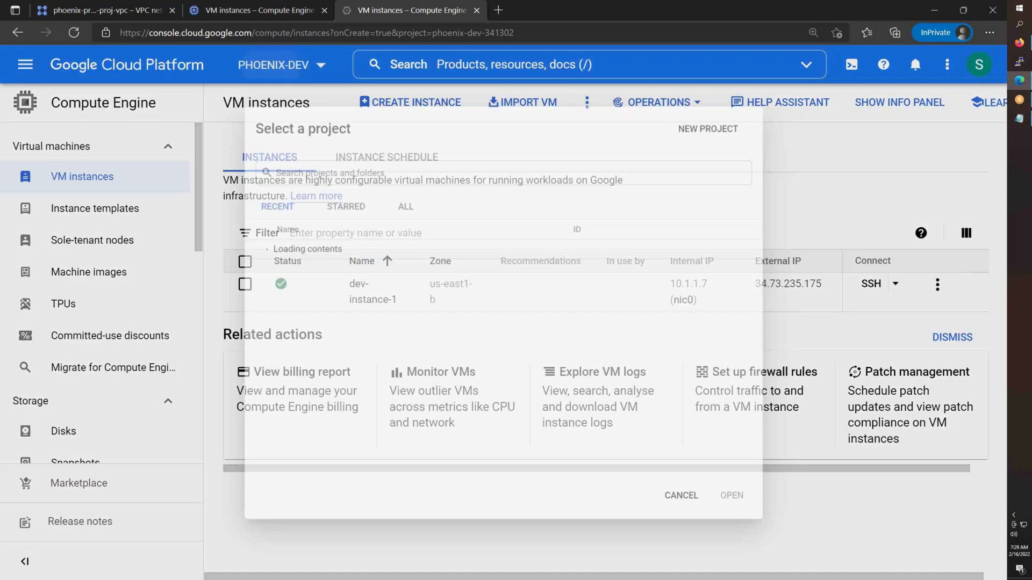
{"action": "key", "text": "ctrl+shift+Tab"}
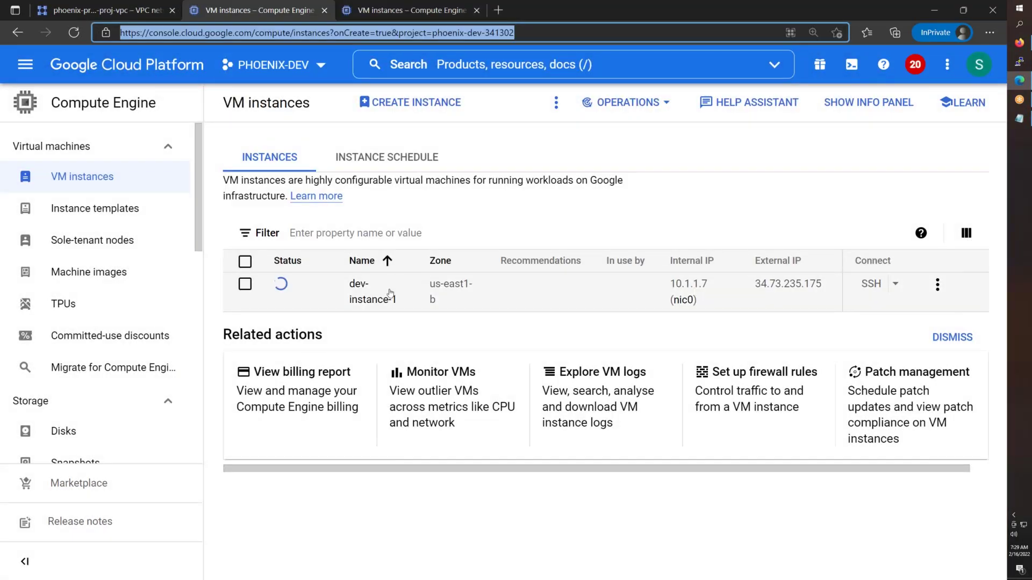
{"action": "key", "text": "ctrl+Tab"}
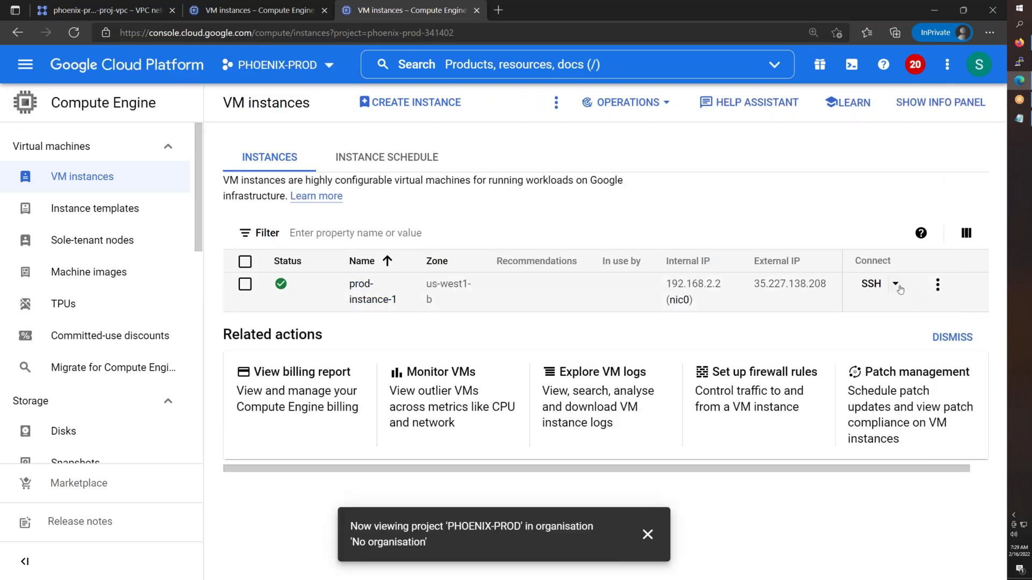
Step: Connect to prod-instance-1 over SSH in a browser window
{"action": "left_click", "coordinate": [896, 284]}
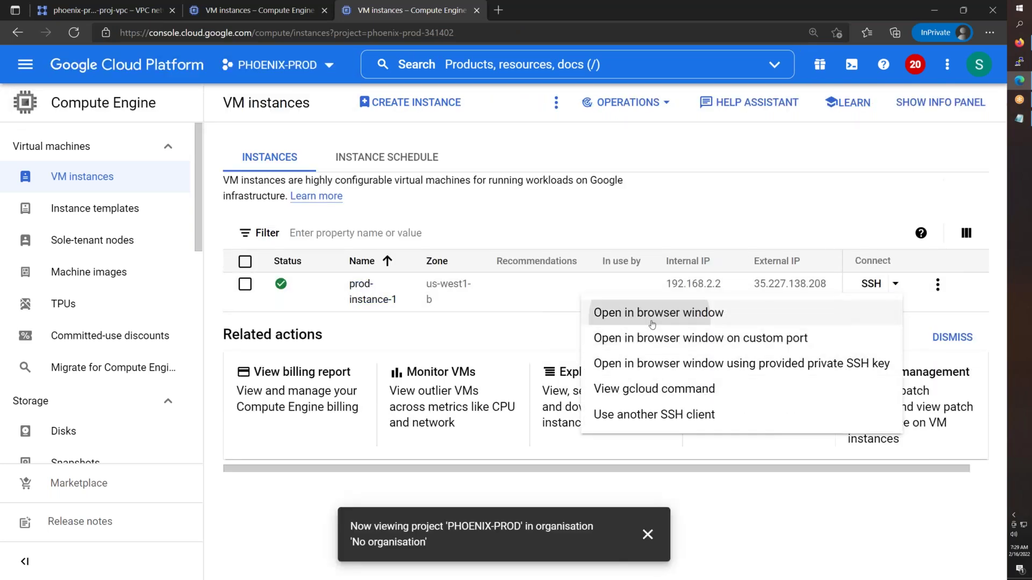
{"action": "left_click", "coordinate": [699, 314]}
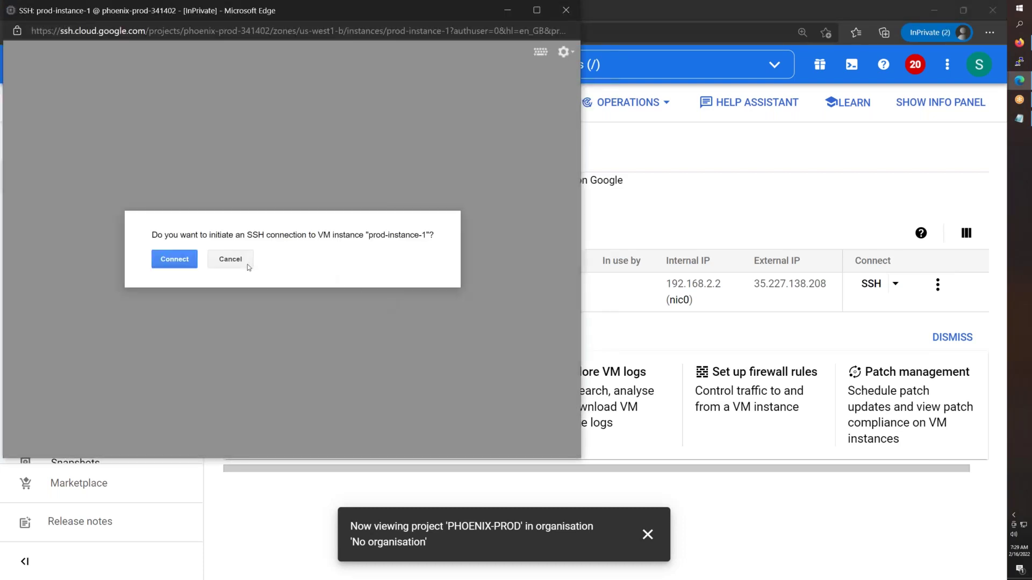
{"action": "left_click", "coordinate": [171, 260]}
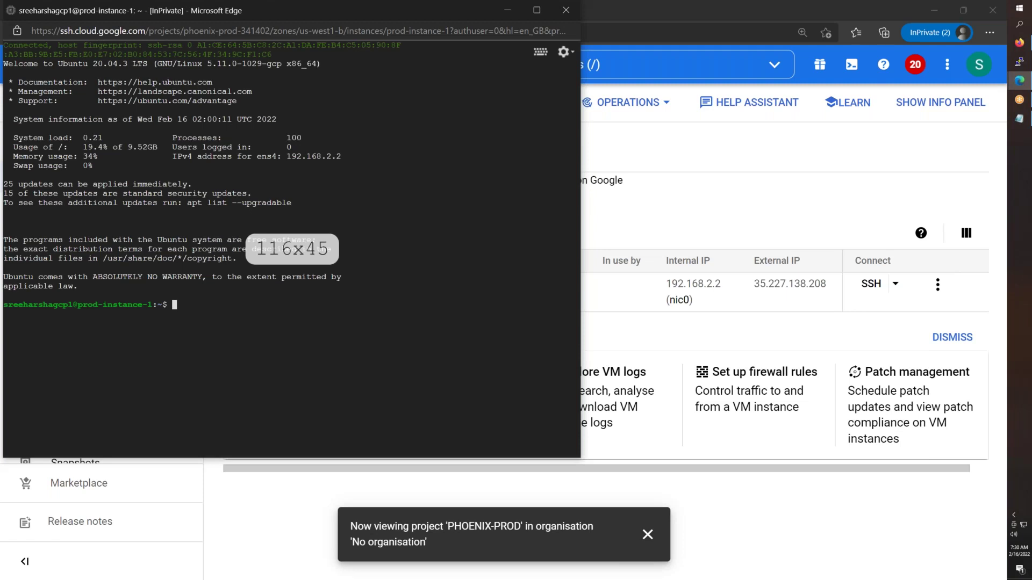
Step: Enlarge the terminal text, then run ifconfig and cat /etc/lsb-release to confirm Ubuntu 20.04
{"action": "key", "text": "ctrl+plus"}
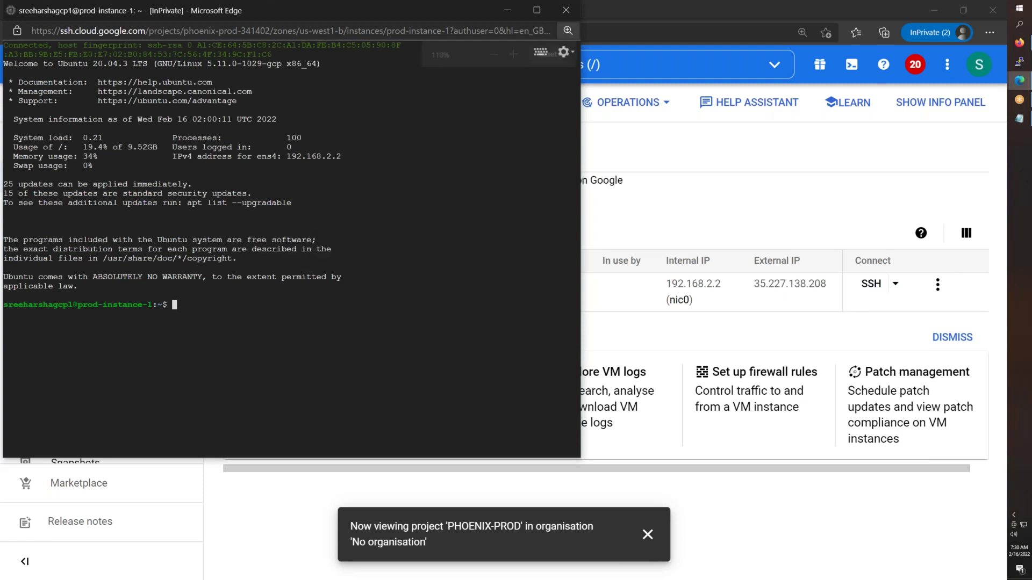
{"action": "key", "text": "ctrl+plus"}
{"action": "key", "text": "ctrl+plus"}
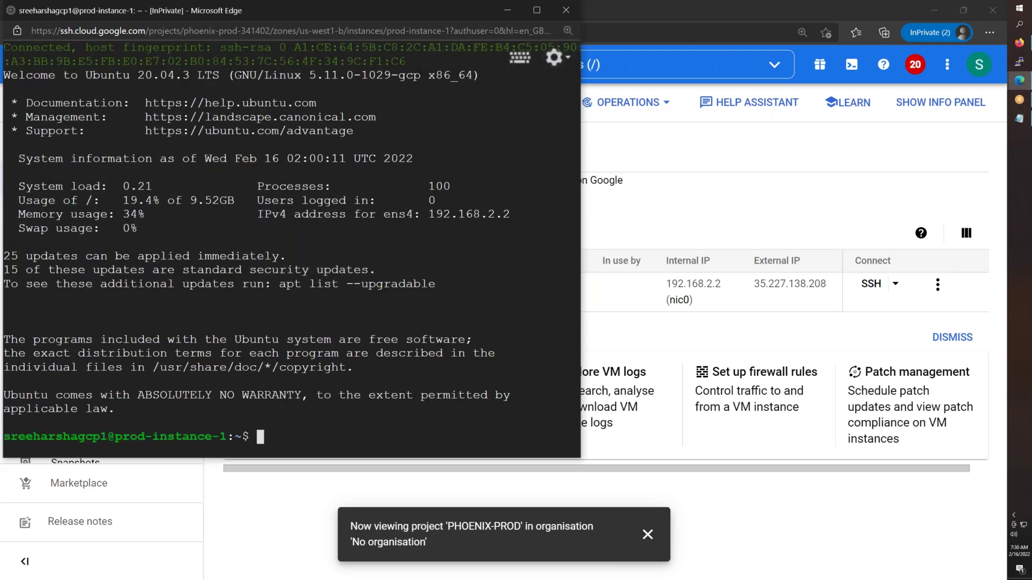
{"action": "key", "text": "ctrl+l"}
{"action": "type", "text": "ifconfig"}
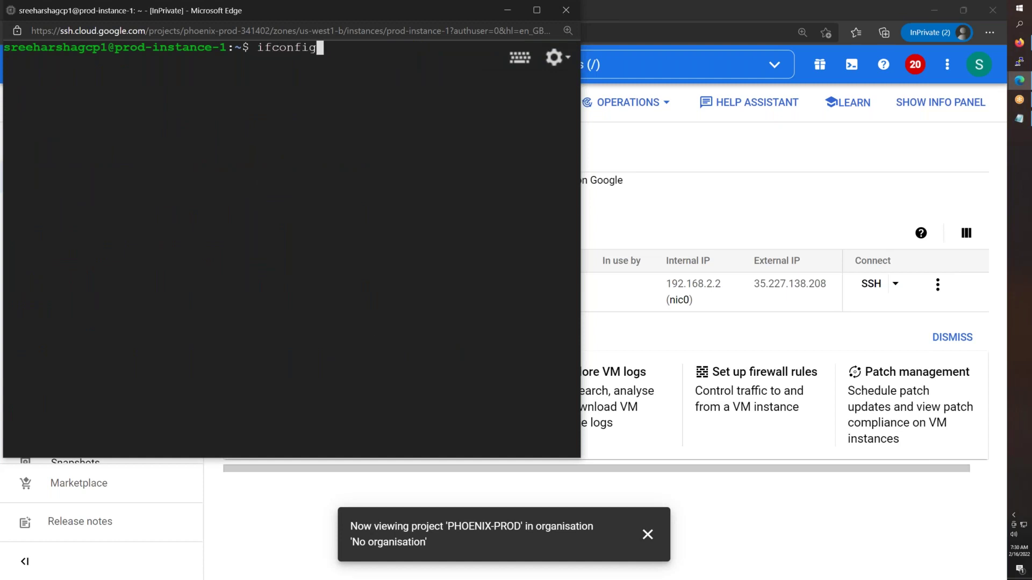
{"action": "key", "text": "Return"}
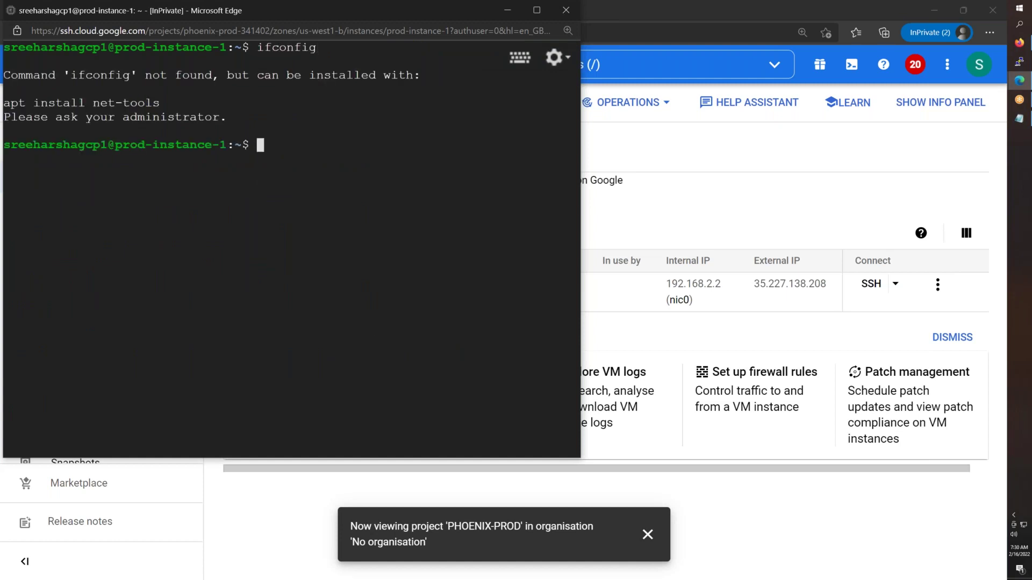
{"action": "type", "text": "ip add"}
{"action": "type", "text": "r"}
{"action": "key", "text": "BackSpace"}
{"action": "key", "text": "BackSpace"}
{"action": "key", "text": "BackSpace"}
{"action": "key", "text": "BackSpace"}
{"action": "key", "text": "BackSpace"}
{"action": "key", "text": "BackSpace"}
{"action": "key", "text": "BackSpace"}
{"action": "type", "text": "cat /etc/ls"}
{"action": "key", "text": "Tab"}
{"action": "key", "text": "Return"}
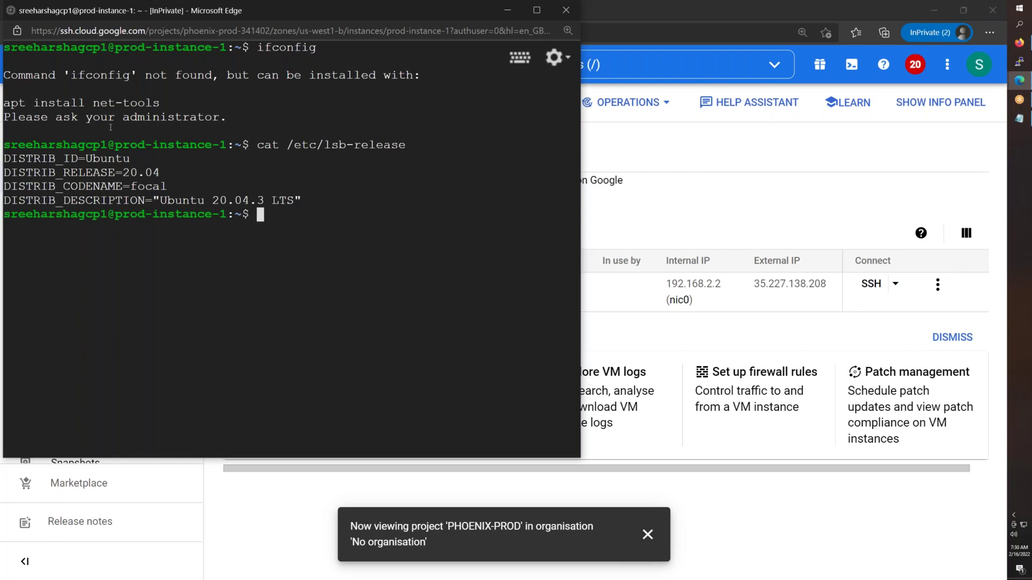
Step: Become root with sudo su -, confirm nginx is active (running), and clear the screen
{"action": "type", "text": "sudo su -"}
{"action": "key", "text": "Return"}
{"action": "type", "text": "servi"}
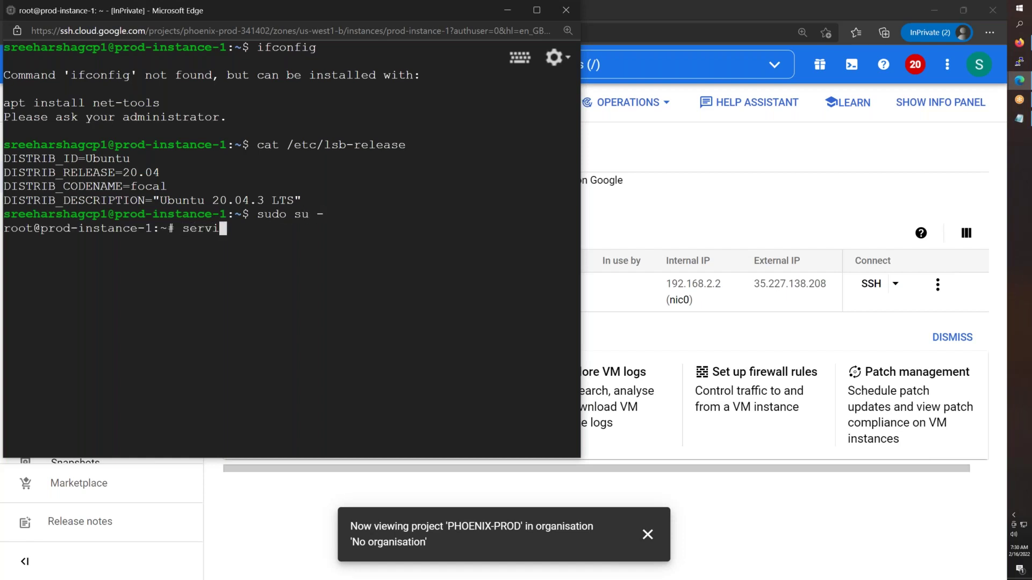
{"action": "type", "text": "ce nginx statsu"}
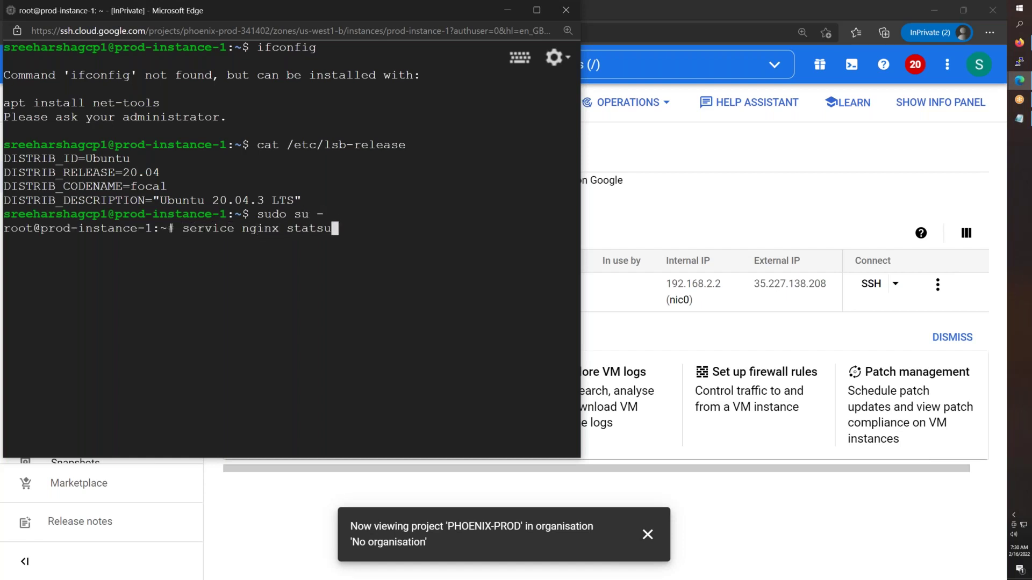
{"action": "key", "text": "Return"}
{"action": "key", "text": "Up"}
{"action": "key", "text": "BackSpace"}
{"action": "key", "text": "BackSpace"}
{"action": "type", "text": "us"}
{"action": "key", "text": "Return"}
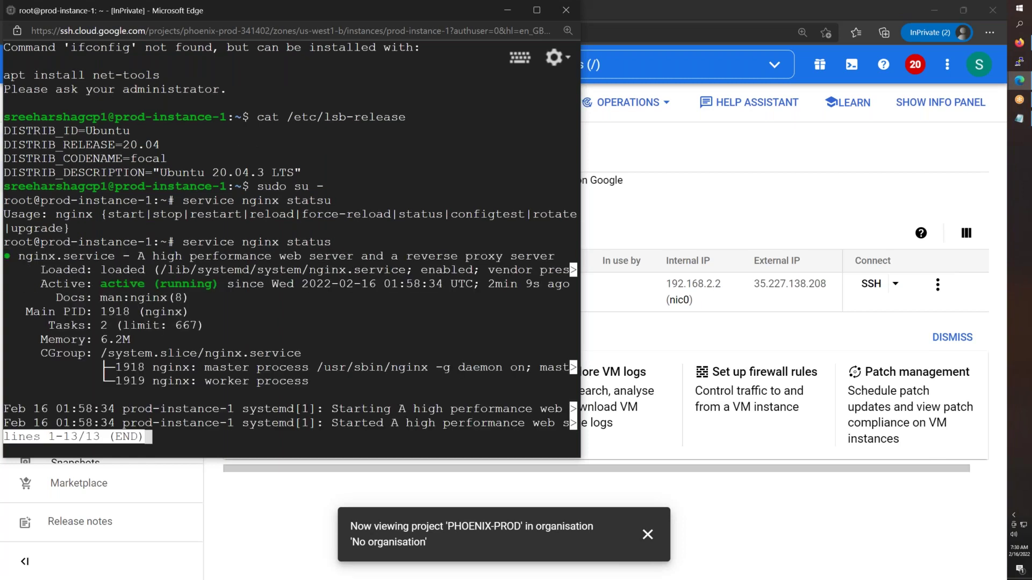
{"action": "key", "text": "q"}
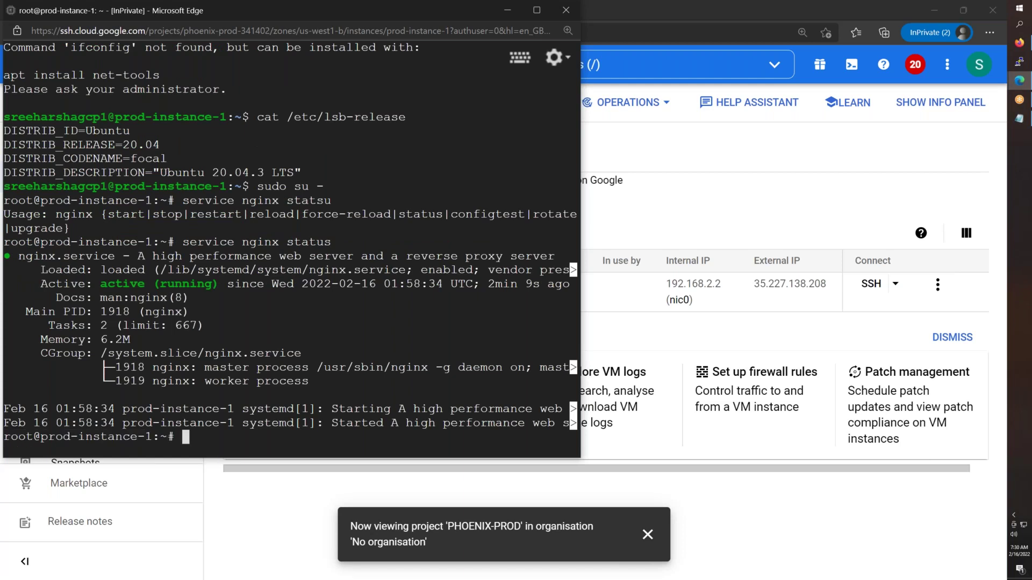
{"action": "key", "text": "ctrl+l"}
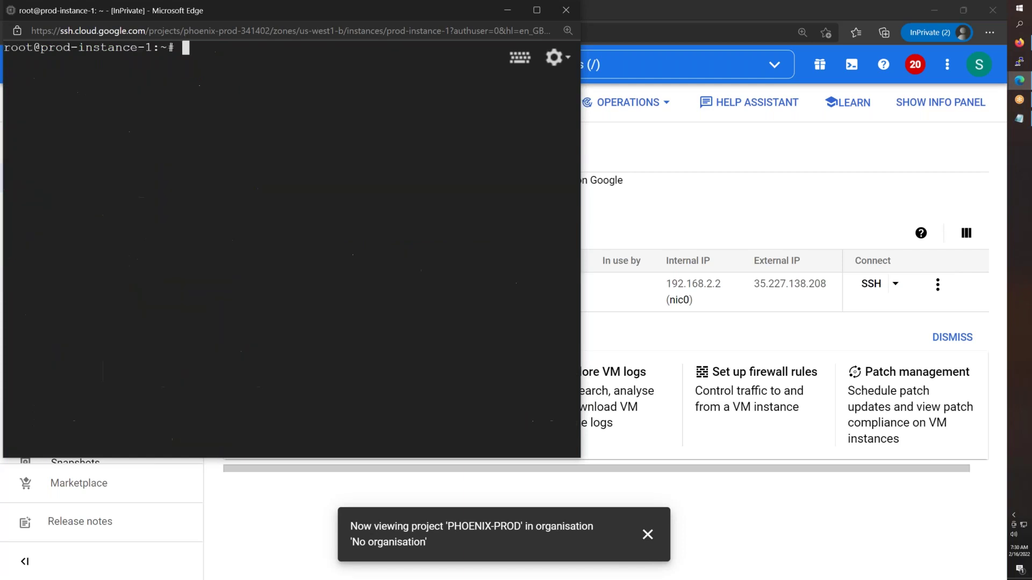
Step: Run apt update && apt install -y net-tools, then ifconfig showing ens4 at 192.168.2.2
{"action": "type", "text": "apt install -y ent-to"}
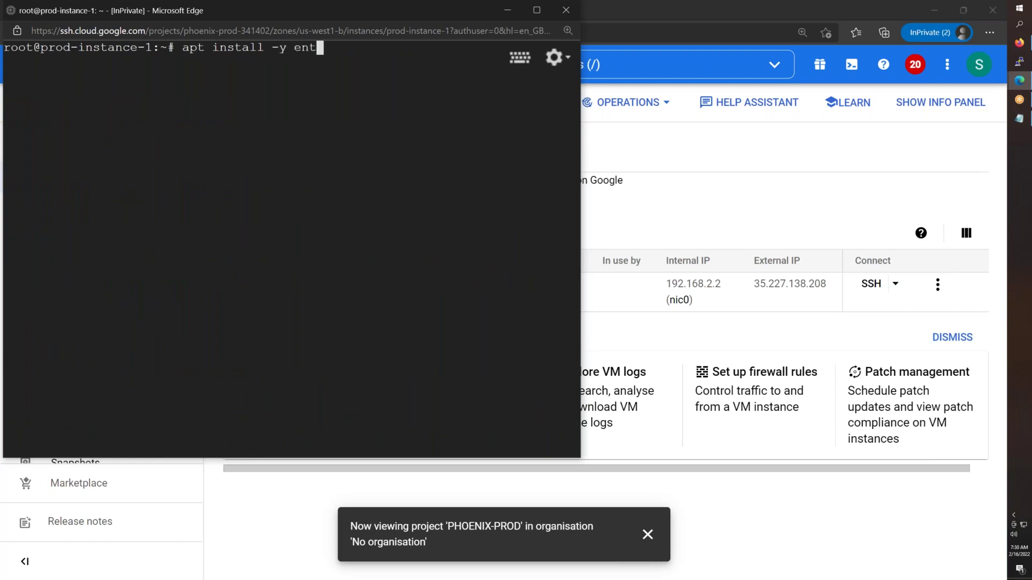
{"action": "key", "text": "BackSpace"}
{"action": "key", "text": "BackSpace"}
{"action": "key", "text": "BackSpace"}
{"action": "key", "text": "BackSpace"}
{"action": "key", "text": "BackSpace"}
{"action": "key", "text": "BackSpace"}
{"action": "key", "text": "BackSpace"}
{"action": "key", "text": "BackSpace"}
{"action": "key", "text": "BackSpace"}
{"action": "key", "text": "BackSpace"}
{"action": "key", "text": "BackSpace"}
{"action": "key", "text": "BackSpace"}
{"action": "key", "text": "BackSpace"}
{"action": "key", "text": "BackSpace"}
{"action": "key", "text": "BackSpace"}
{"action": "key", "text": "BackSpace"}
{"action": "key", "text": "BackSpace"}
{"action": "key", "text": "BackSpace"}
{"action": "type", "text": "update"}
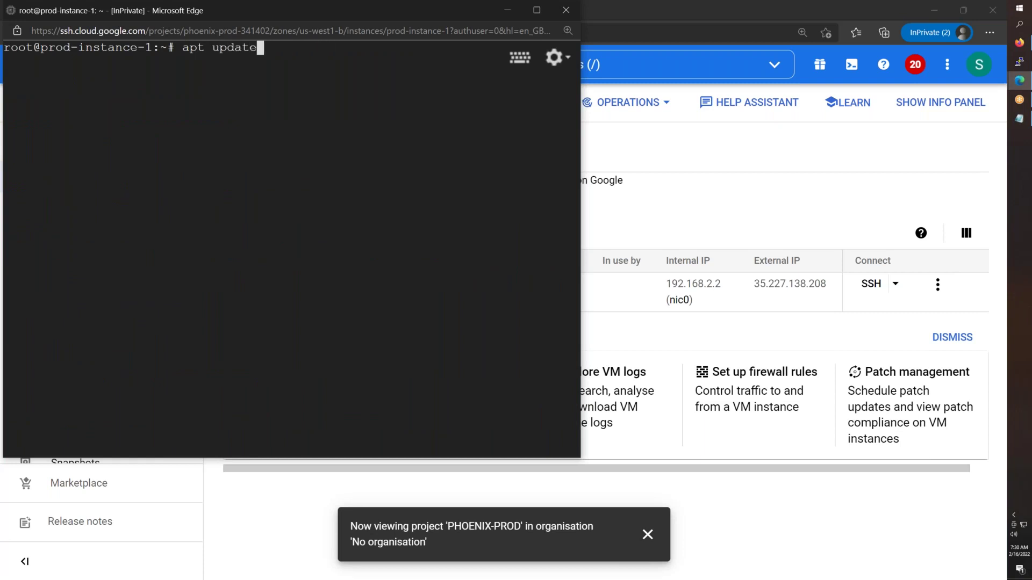
{"action": "type", "text": " && apt"}
{"action": "type", "text": " install -y net-tools"}
{"action": "key", "text": "Return"}
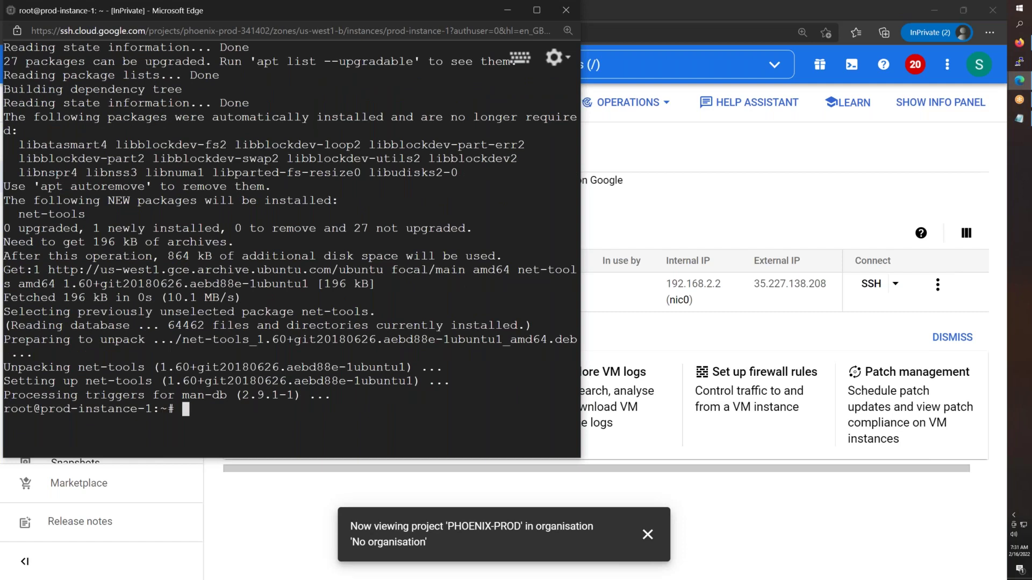
{"action": "key", "text": "ctrl+l"}
{"action": "type", "text": "ifconfig"}
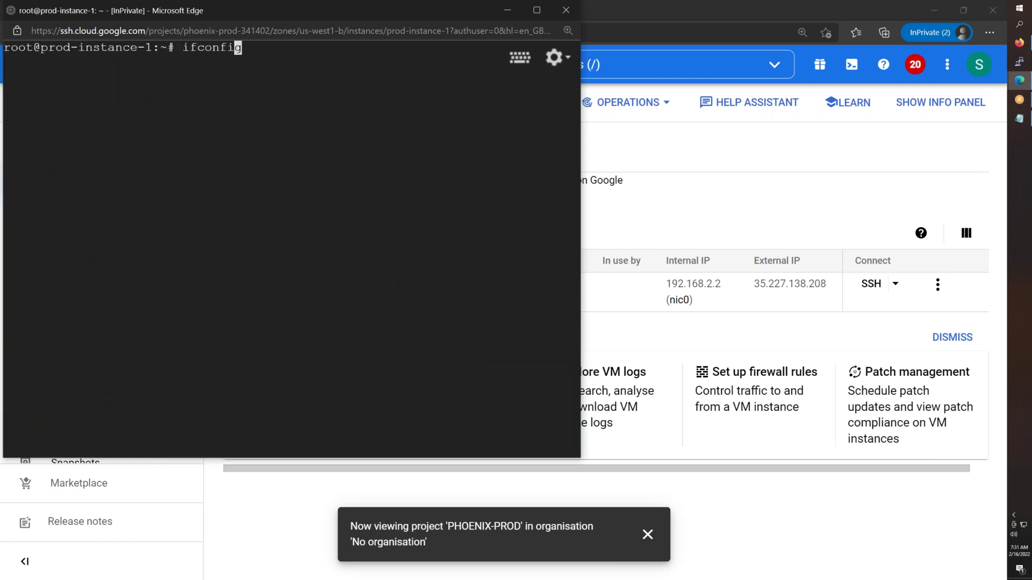
{"action": "key", "text": "Return"}
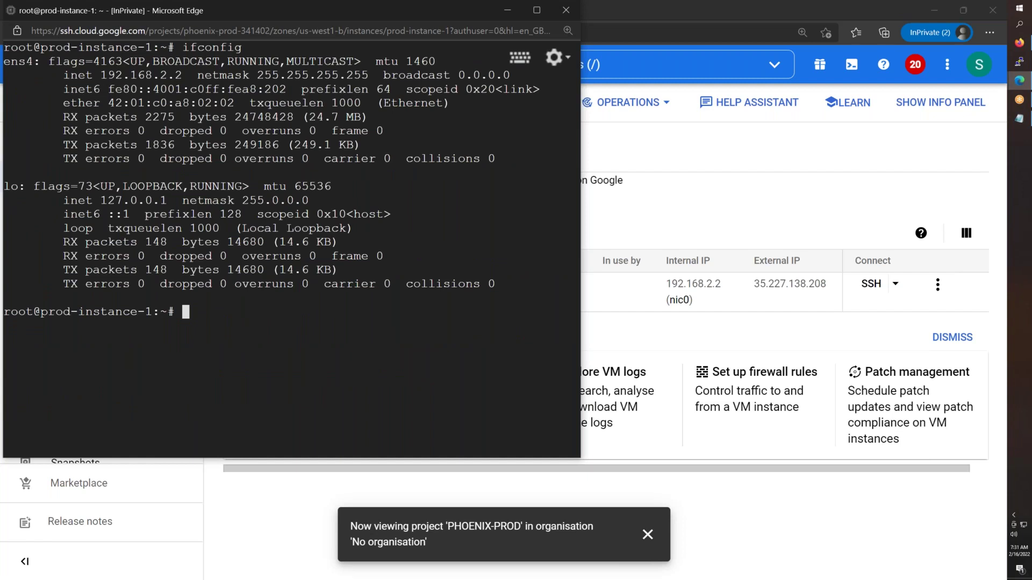
Step: In the PHOENIX-DEV tab, connect to dev-instance-1 over SSH in a browser window
{"action": "left_click", "coordinate": [694, 226]}
{"action": "left_click", "coordinate": [301, 232]}
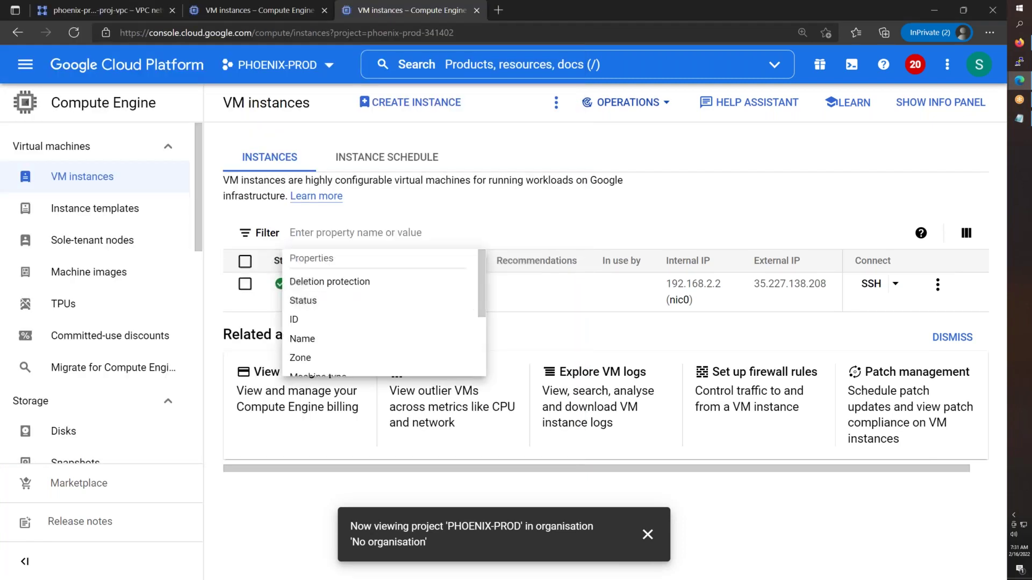
{"action": "left_click", "coordinate": [267, 12]}
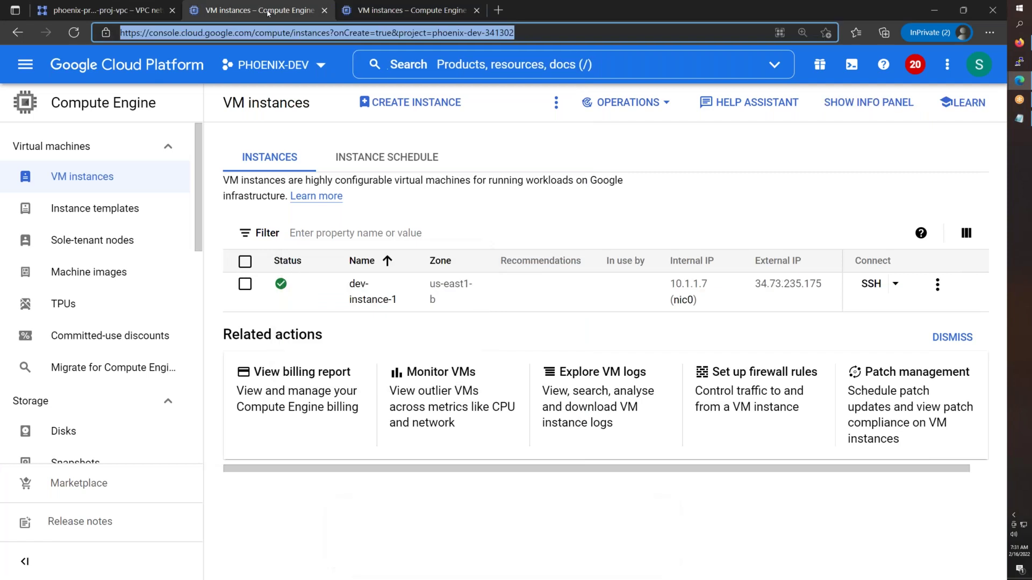
{"action": "left_click", "coordinate": [896, 283]}
{"action": "left_click", "coordinate": [751, 310]}
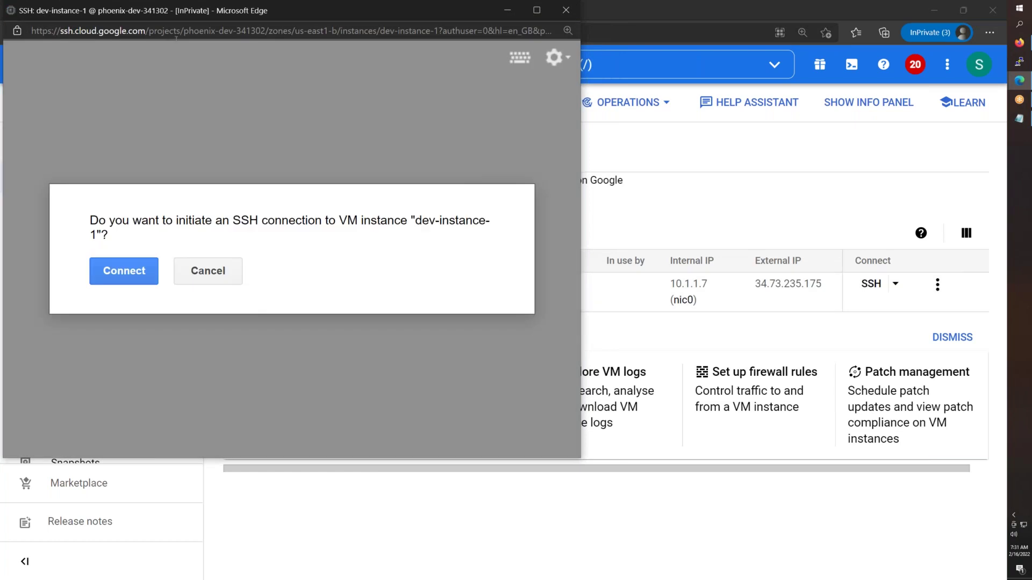
{"action": "left_click", "coordinate": [124, 271]}
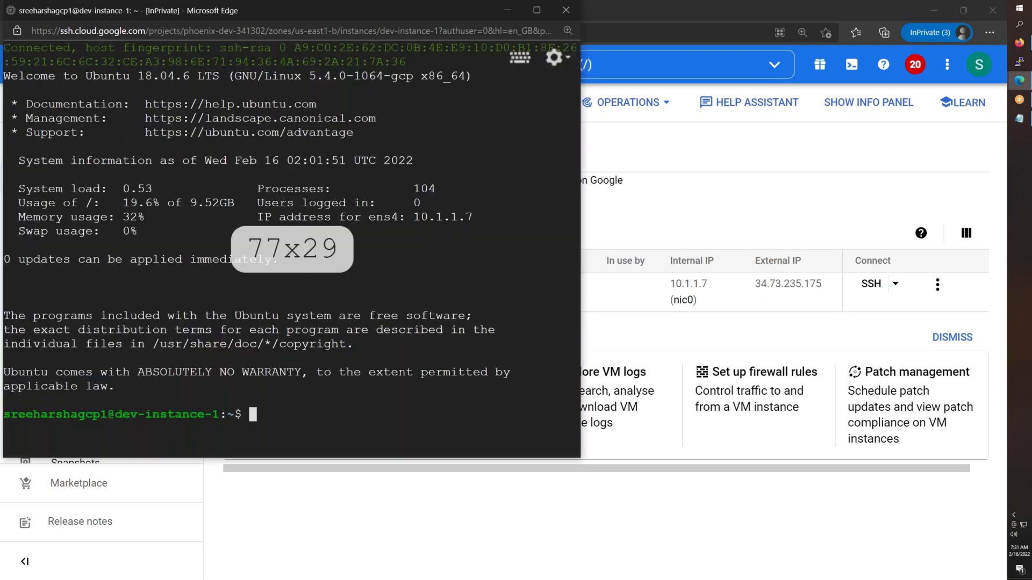
Step: Run ifconfig and cat /etc/lsb-release on dev-instance-1 to confirm Ubuntu 18.04
{"action": "key", "text": "ctrl+l"}
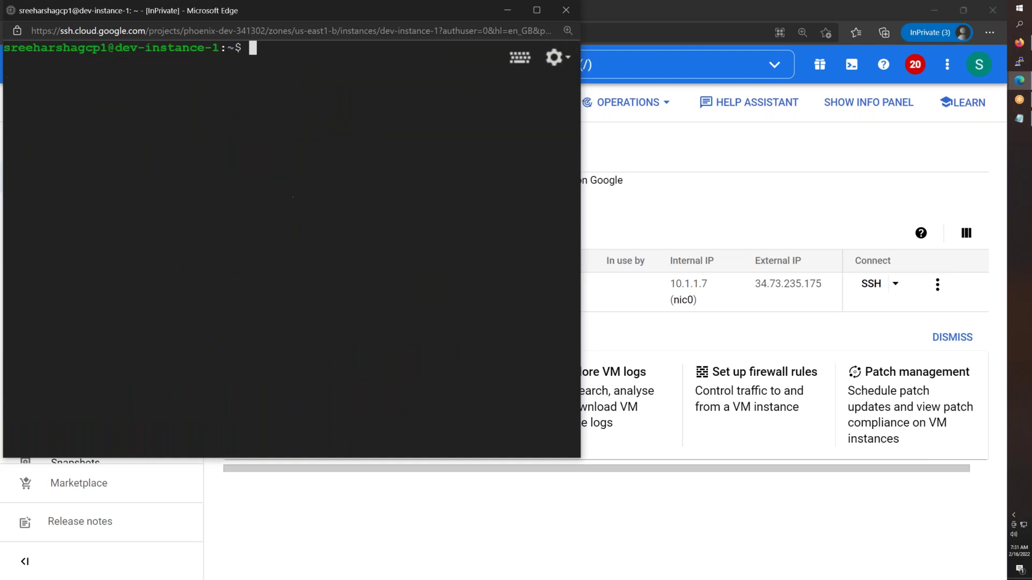
{"action": "type", "text": "ifconfig"}
{"action": "key", "text": "Return"}
{"action": "type", "text": "cat /"}
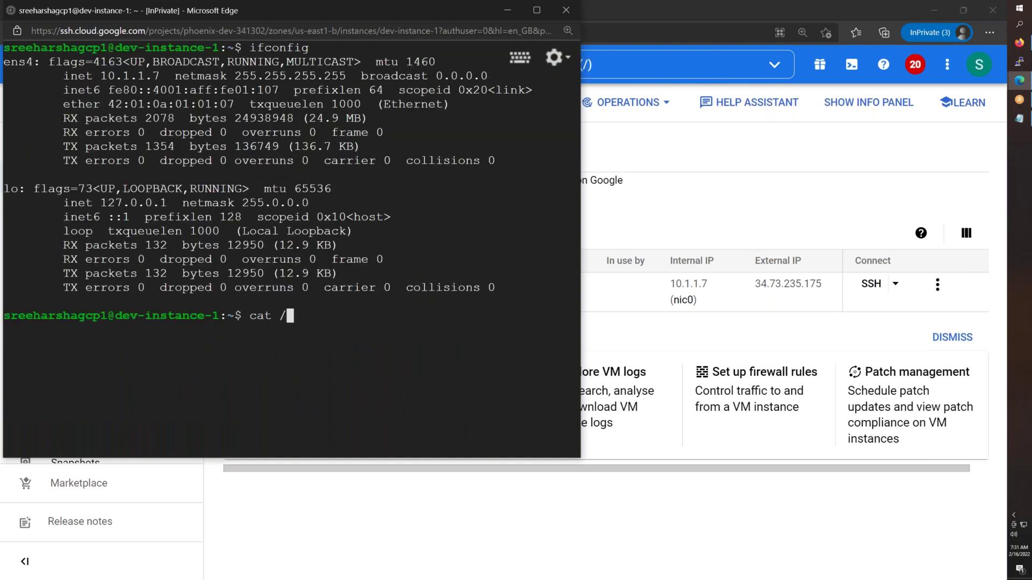
{"action": "type", "text": "etc/ls"}
{"action": "key", "text": "Tab"}
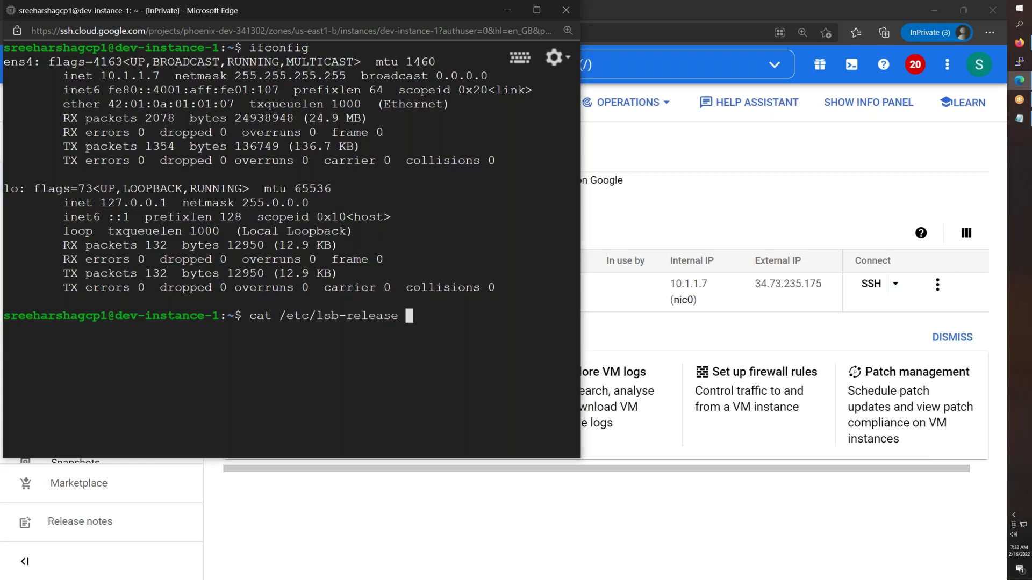
{"action": "key", "text": "Return"}
Step: Become root with sudo su -, run ifconfig showing ens4 at 10.1.1.7, and shrink the window
{"action": "type", "text": "sudpo"}
{"action": "key", "text": "BackSpace"}
{"action": "key", "text": "BackSpace"}
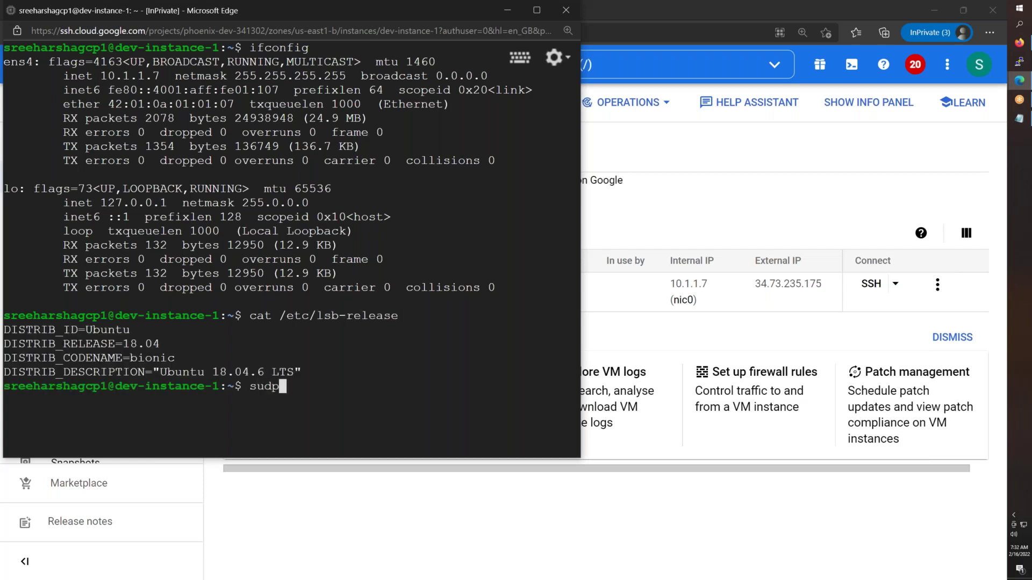
{"action": "key", "text": "BackSpace"}
{"action": "type", "text": "o su -"}
{"action": "key", "text": "Return"}
{"action": "key", "text": "ctrl+l"}
{"action": "type", "text": "ifconfig"}
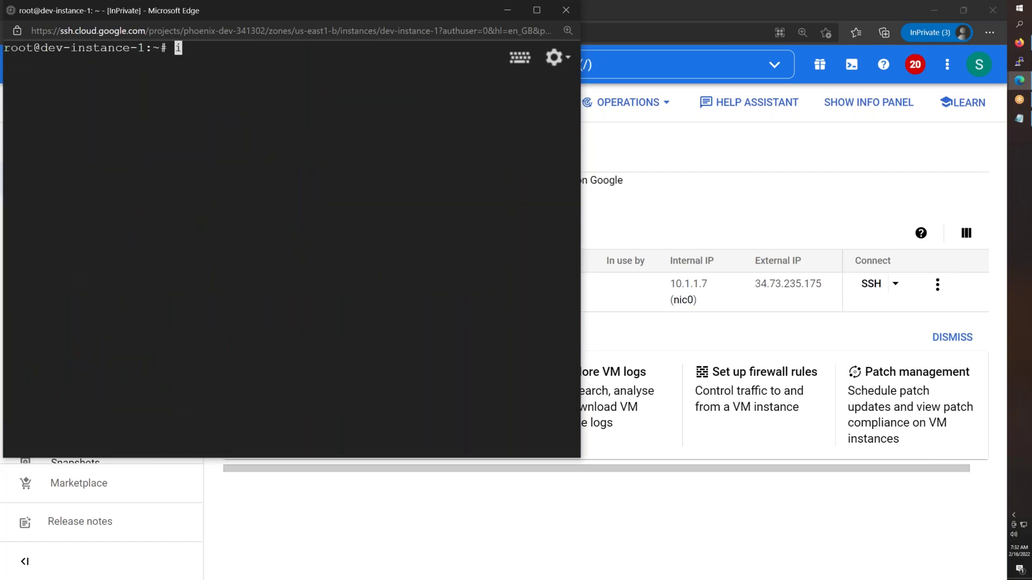
{"action": "key", "text": "Return"}
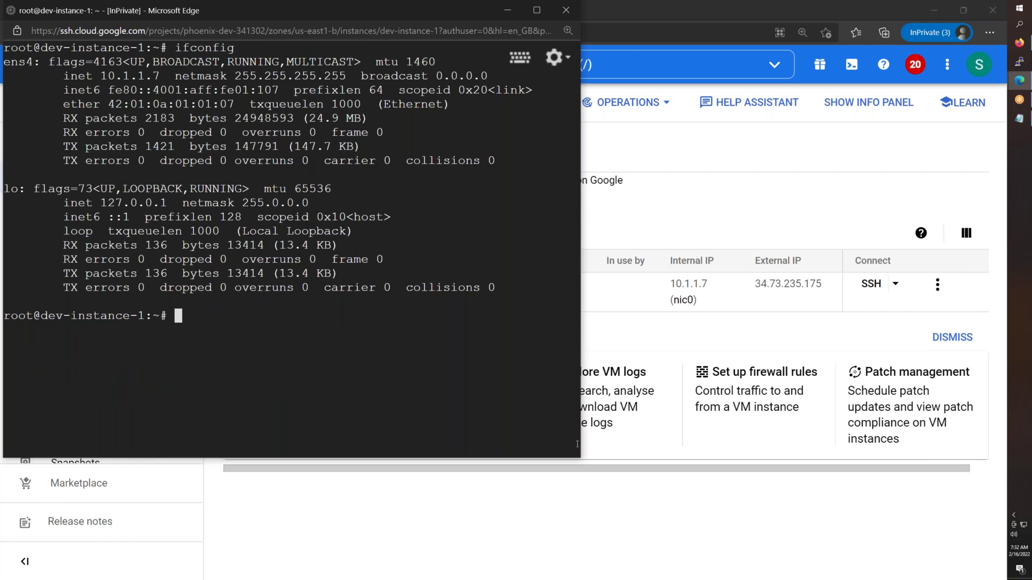
{"action": "left_click_drag", "start_coordinate": [581, 458], "coordinate": [518, 334]}
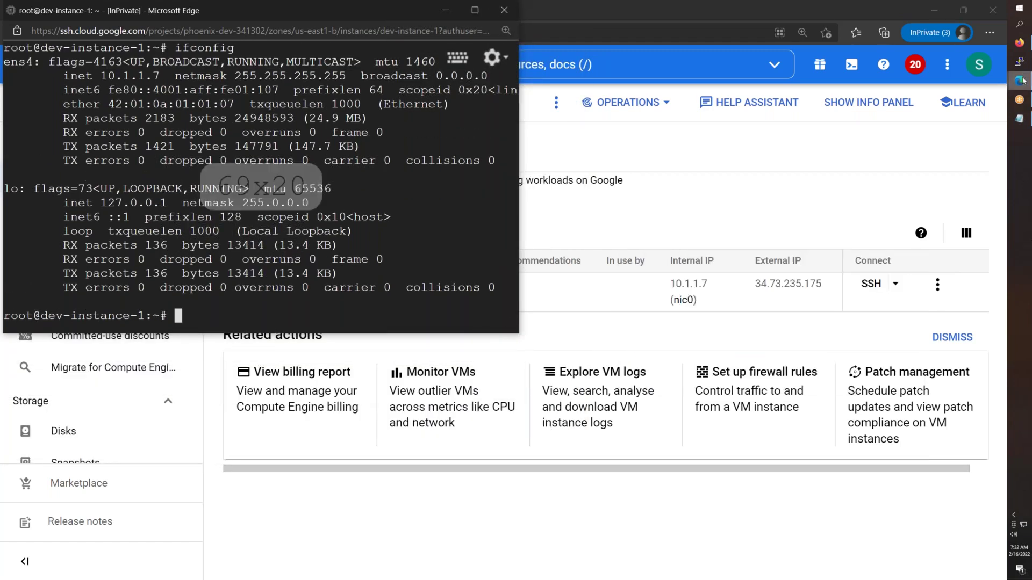
Step: Bring the prod-instance-1 terminal forward and resize it beside the dev terminal
{"action": "mouse_move", "coordinate": [1019, 81]}
{"action": "left_click", "coordinate": [926, 109]}
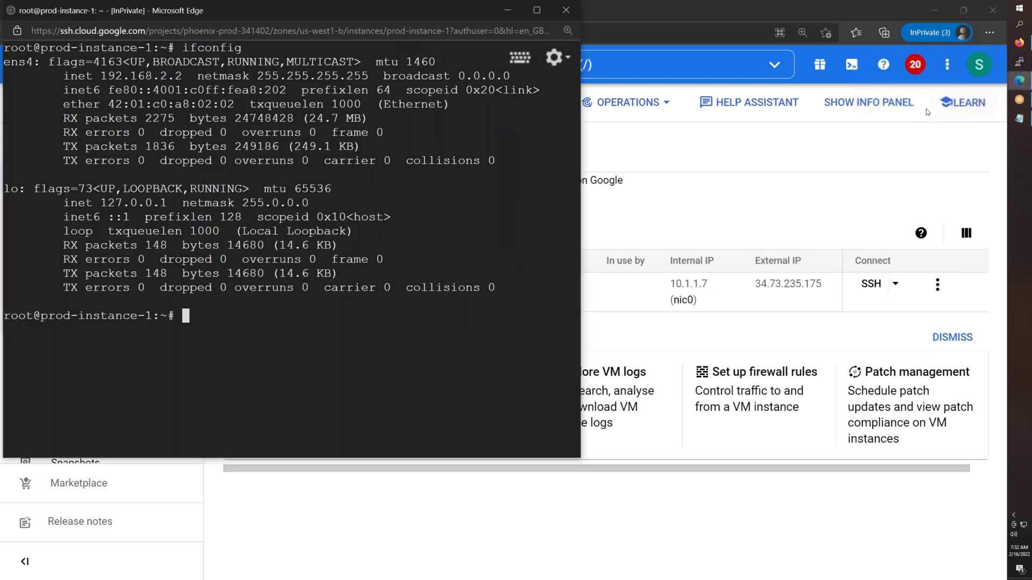
{"action": "left_click_drag", "start_coordinate": [281, 15], "coordinate": [651, 109]}
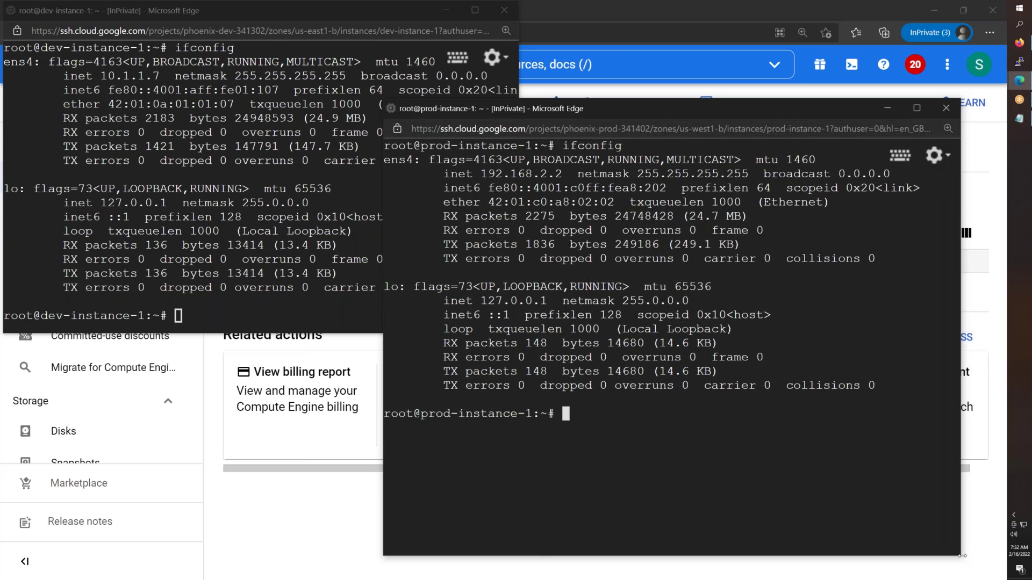
{"action": "left_click_drag", "start_coordinate": [917, 536], "coordinate": [810, 479]}
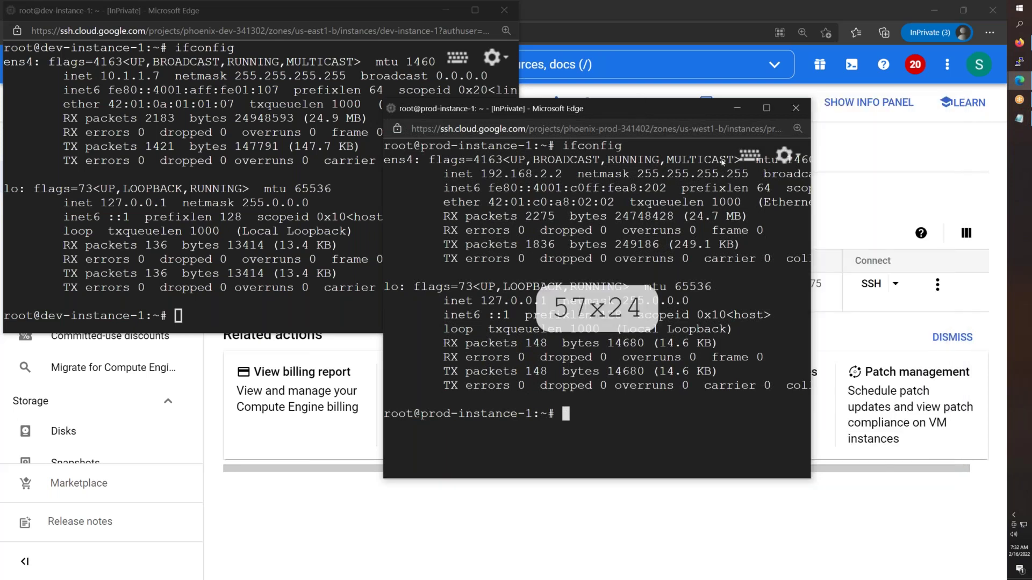
{"action": "left_click_drag", "start_coordinate": [631, 109], "coordinate": [763, 201]}
{"action": "left_click_drag", "start_coordinate": [943, 478], "coordinate": [997, 479]}
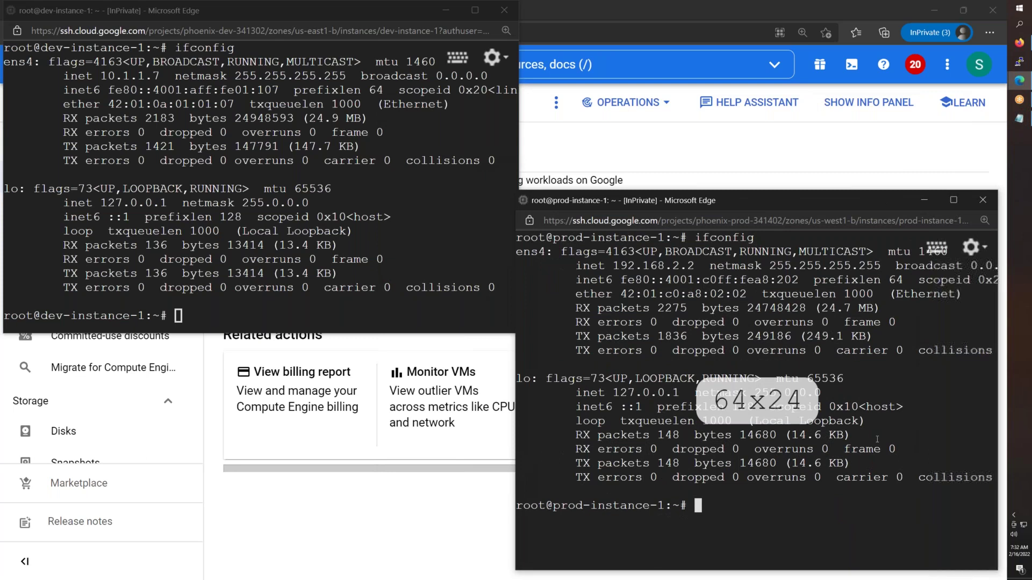
Step: Clear the prod terminal and run ifconfig showing internal IP 192.168.2.2
{"action": "key", "text": "ctrl+l"}
{"action": "type", "text": ";ifconfig"}
{"action": "key", "text": "Return"}
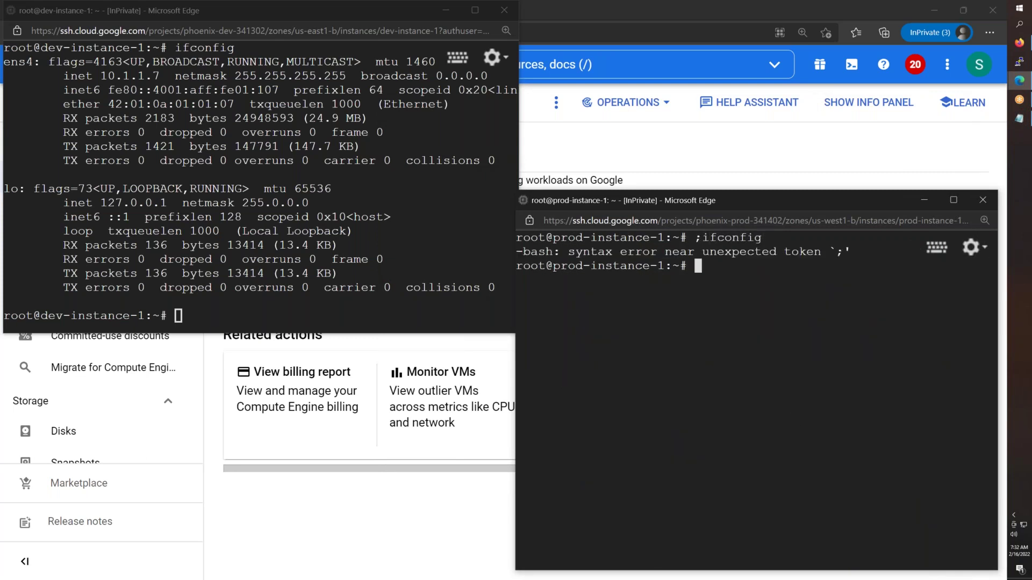
{"action": "key", "text": "ctrl+l"}
{"action": "type", "text": "ifconfig"}
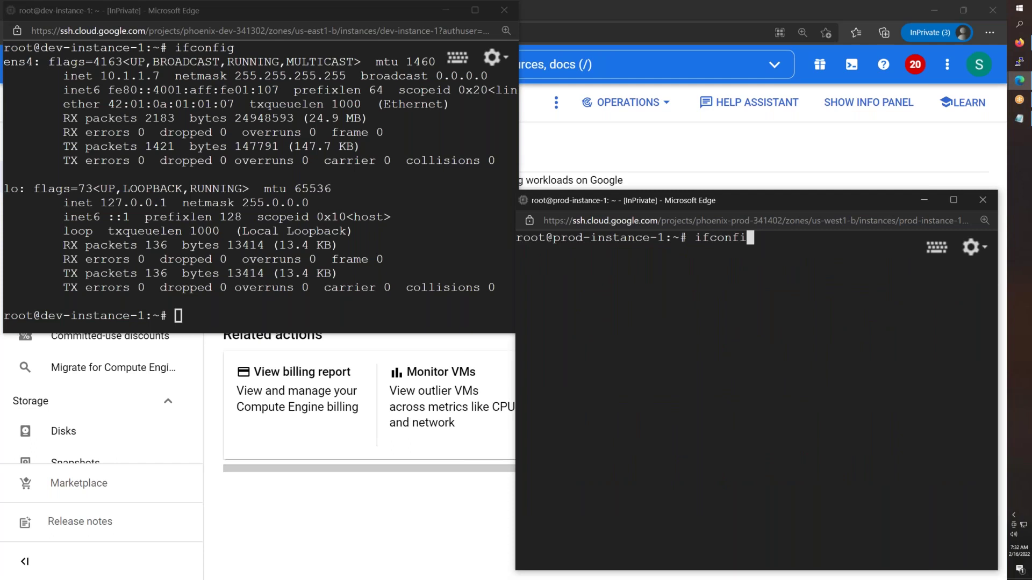
{"action": "key", "text": "Return"}
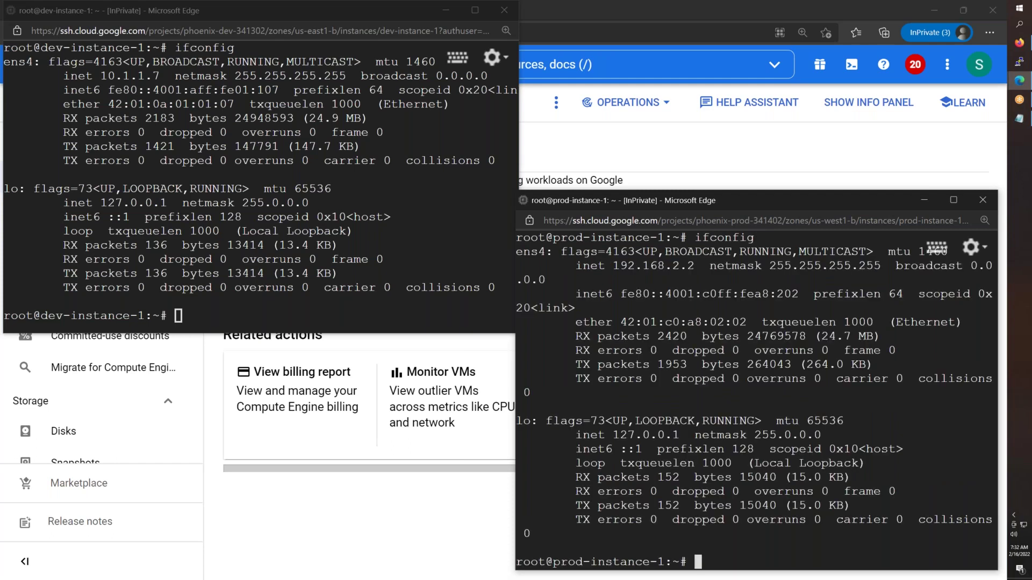
Step: Ping dev-instance-1 at 10.1.1.7 from the prod terminal, getting no replies
{"action": "key", "text": "ctrl+l"}
{"action": "type", "text": "ping"}
{"action": "type", "text": "10.1.1.7"}
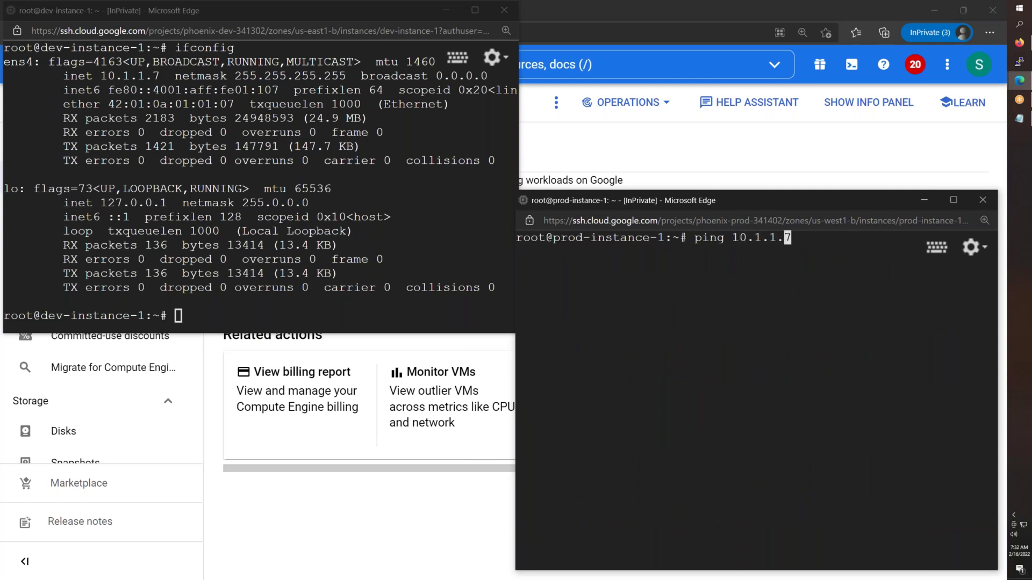
{"action": "key", "text": "Return"}
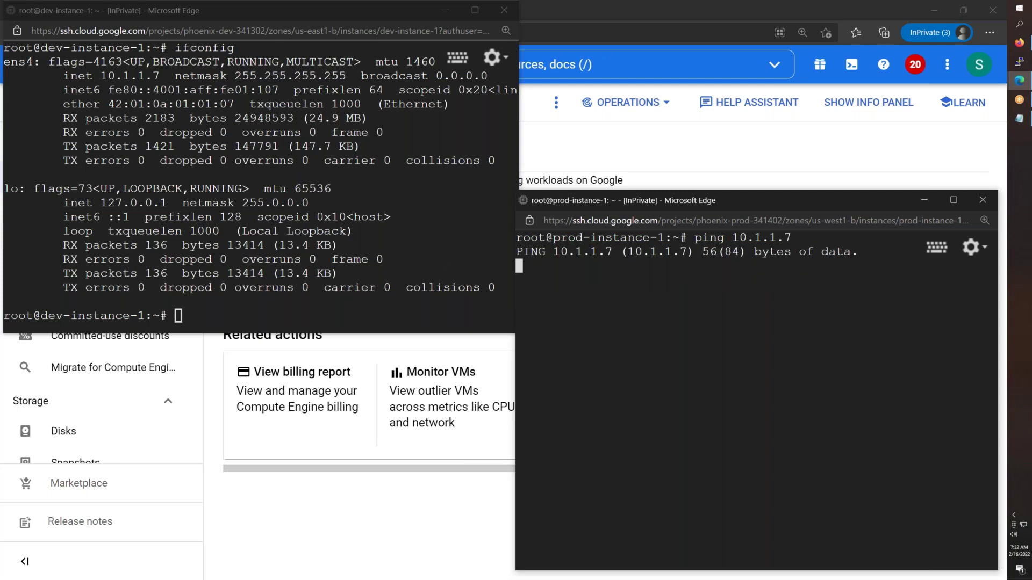
Step: Ping prod-instance-1 at 192.168.2.2 from the dev terminal, then hide both terminals
{"action": "key", "text": "alt+Tab"}
{"action": "type", "text": "pin"}
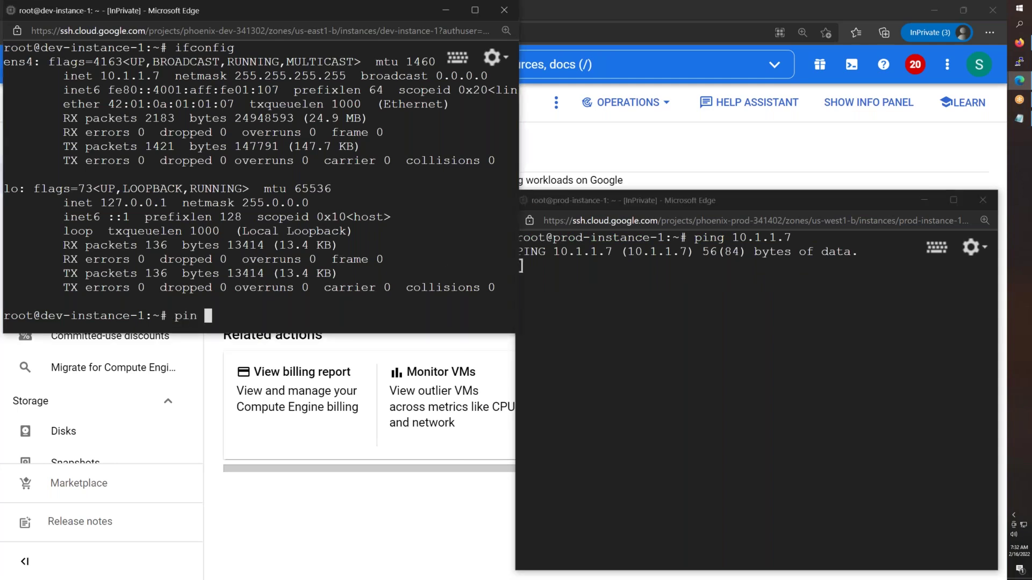
{"action": "type", "text": "g 192.168.2.2"}
{"action": "key", "text": "Return"}
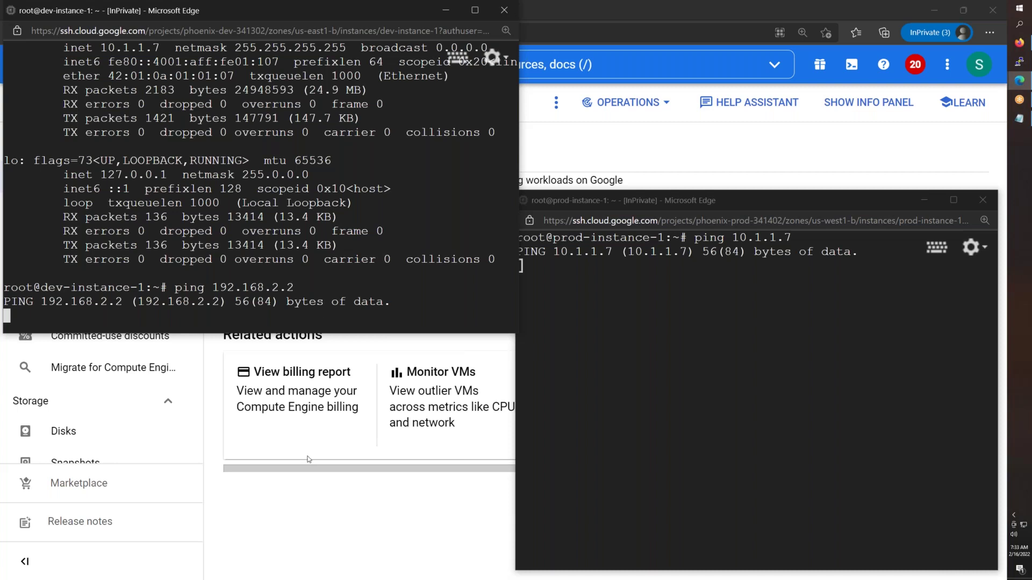
{"action": "left_click", "coordinate": [303, 501]}
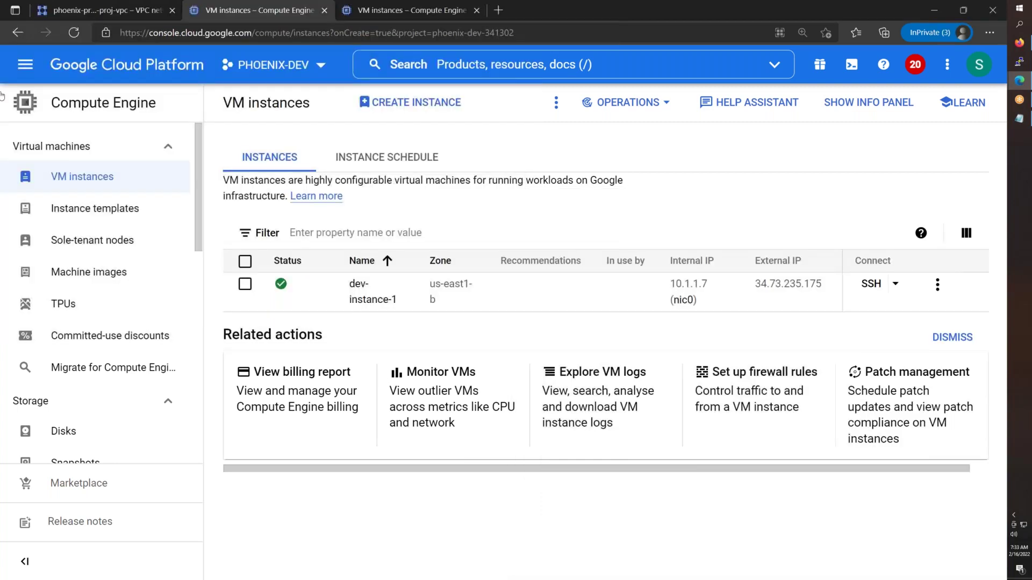
Step: Start a new VPC network peering connection from the prod project's VPC network peering page
{"action": "left_click", "coordinate": [93, 13]}
{"action": "left_click", "coordinate": [123, 308]}
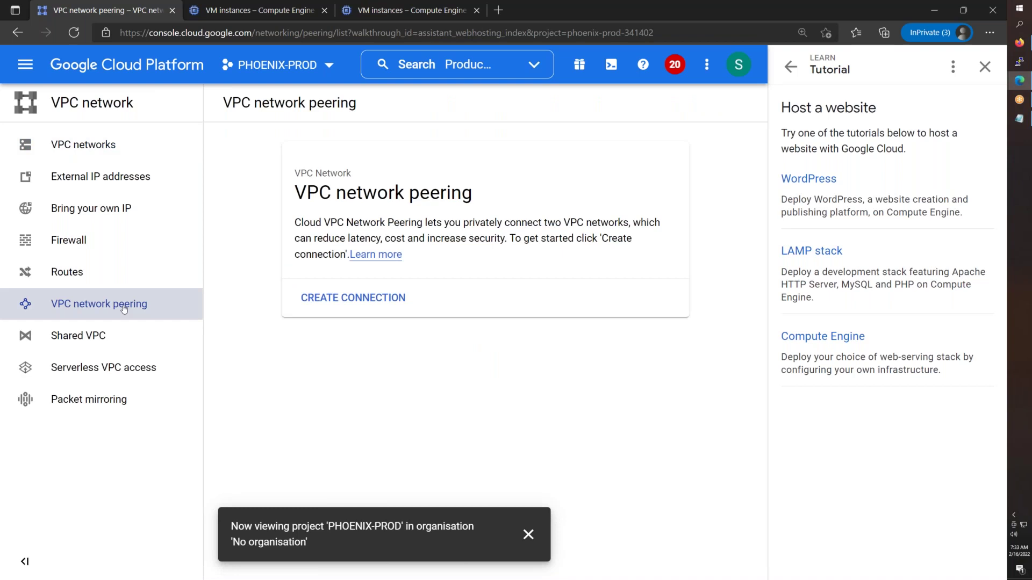
{"action": "left_click", "coordinate": [380, 299]}
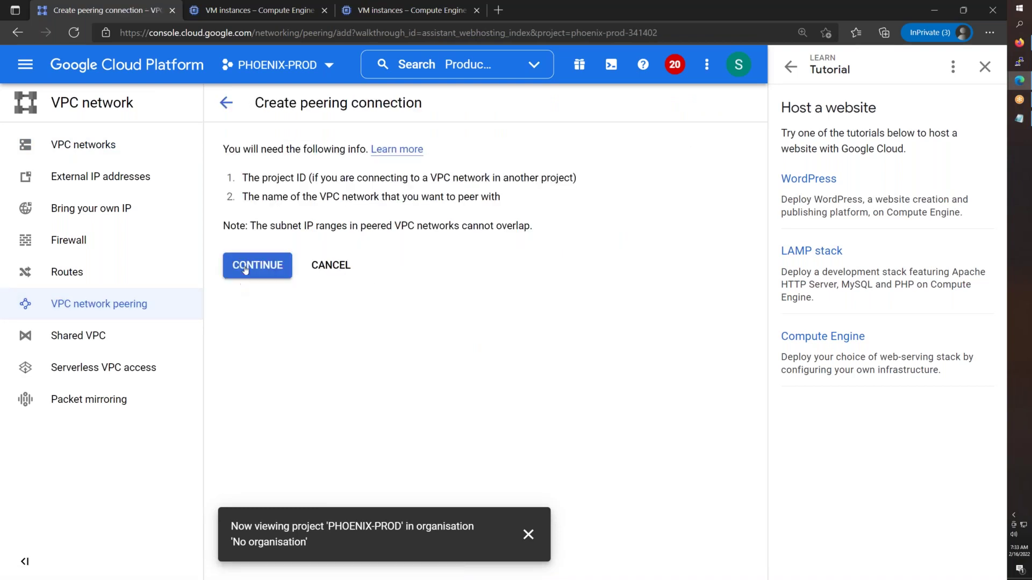
{"action": "left_click", "coordinate": [280, 255]}
Step: Name the connection prod-to-dev, use phoenix-prod-proj-vpc as the local network, and peer with another project
{"action": "left_click", "coordinate": [284, 242]}
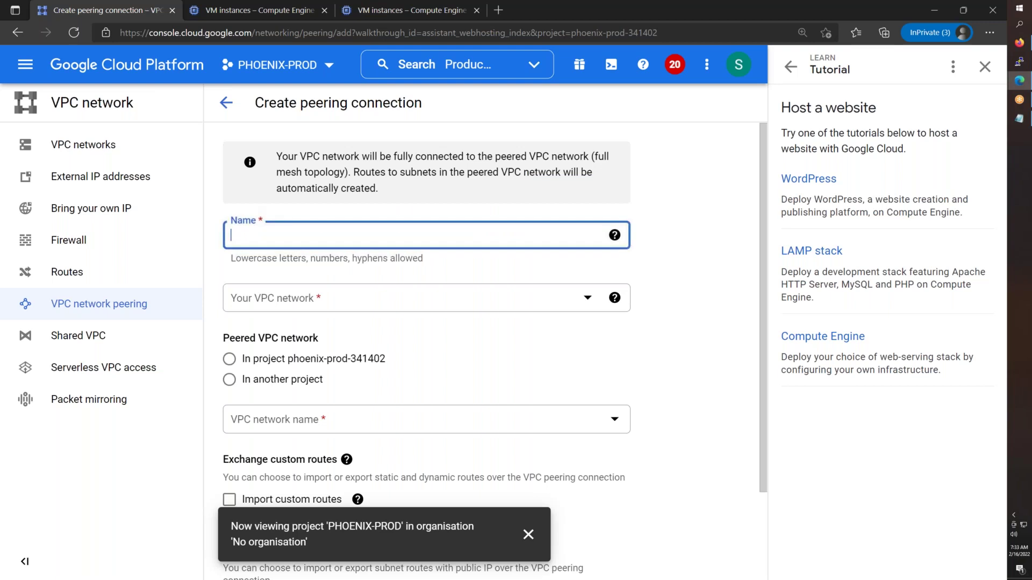
{"action": "type", "text": "prod-to-dev"}
{"action": "left_click", "coordinate": [265, 310]}
{"action": "left_click", "coordinate": [276, 352]}
{"action": "left_click", "coordinate": [232, 381]}
{"action": "scroll", "coordinate": [234, 385], "scroll_direction": "down", "scroll_amount": 3}
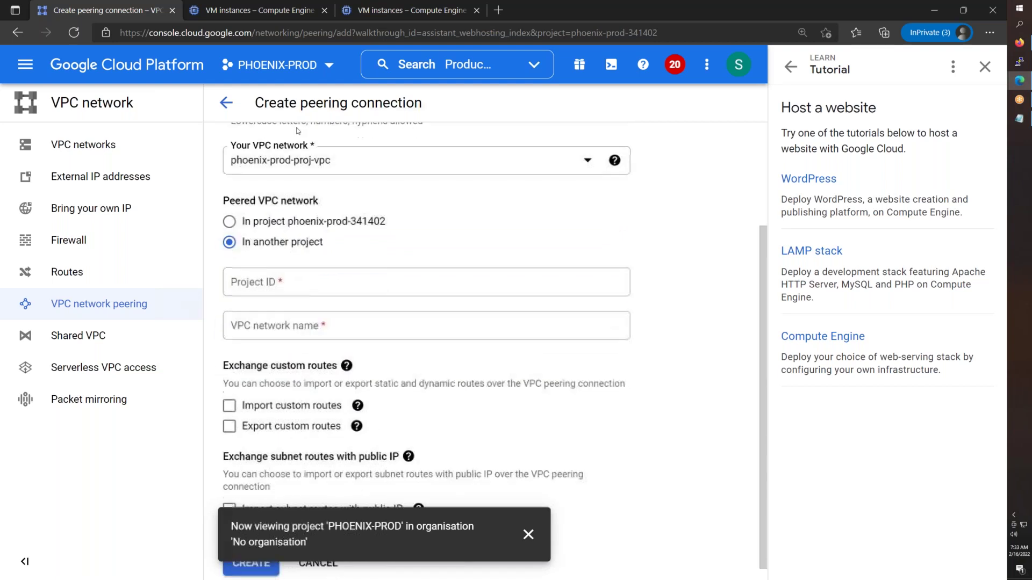
{"action": "left_click", "coordinate": [268, 12]}
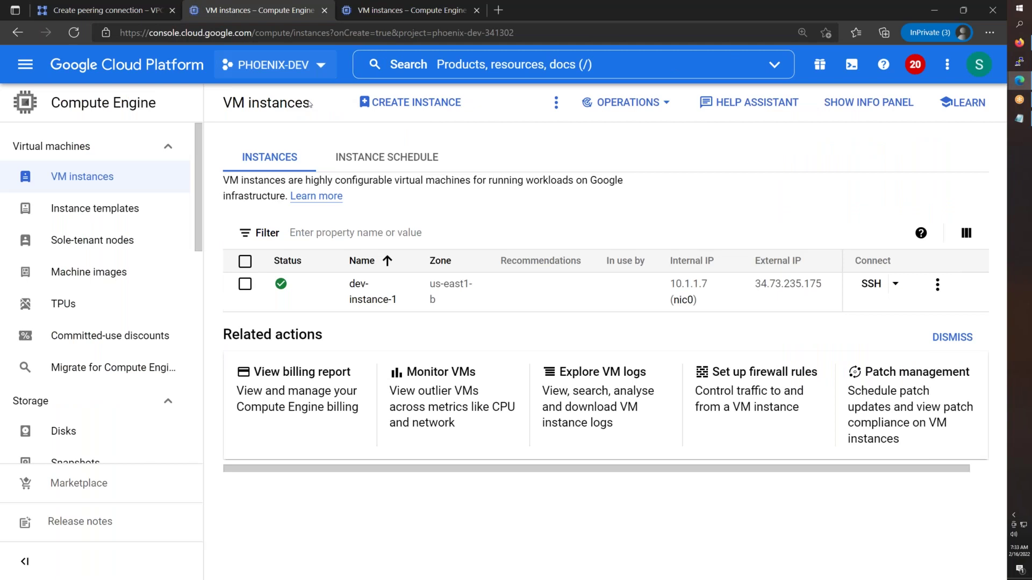
Step: Fill the peering form's Project ID with the dev project ID phoenix-dev-341302
{"action": "key", "text": "ctrl+o"}
{"action": "left_click_drag", "start_coordinate": [599, 244], "coordinate": [549, 254]}
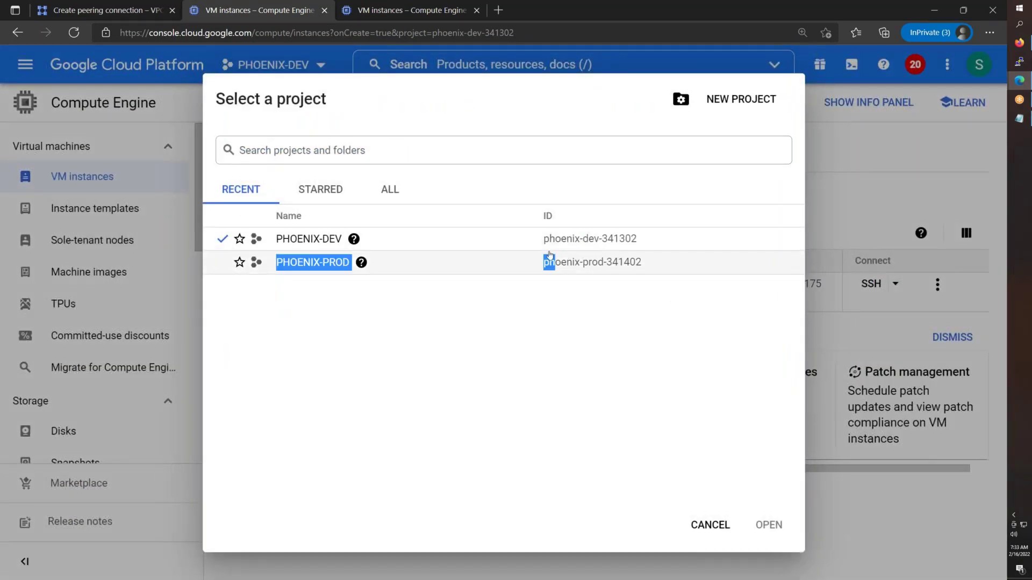
{"action": "triple_click", "coordinate": [554, 239]}
{"action": "key", "text": "ctrl+c"}
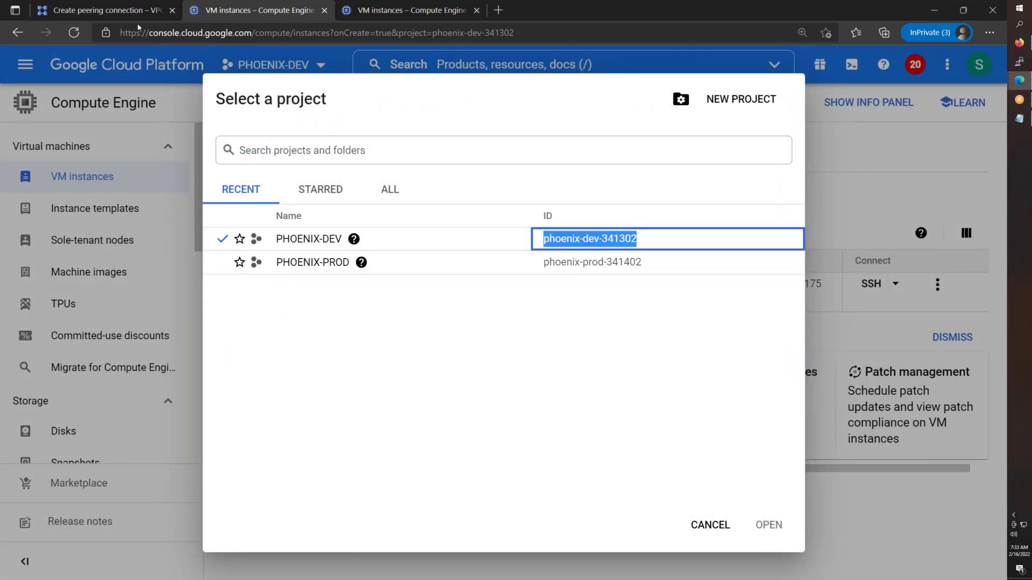
{"action": "left_click", "coordinate": [100, 11]}
{"action": "left_click", "coordinate": [252, 282]}
{"action": "key", "text": "ctrl+v"}
Step: Copy phoenix-dev-vpc from dev-instance-1's details into the peered VPC network name field
{"action": "left_click", "coordinate": [258, 10]}
{"action": "left_click", "coordinate": [701, 525]}
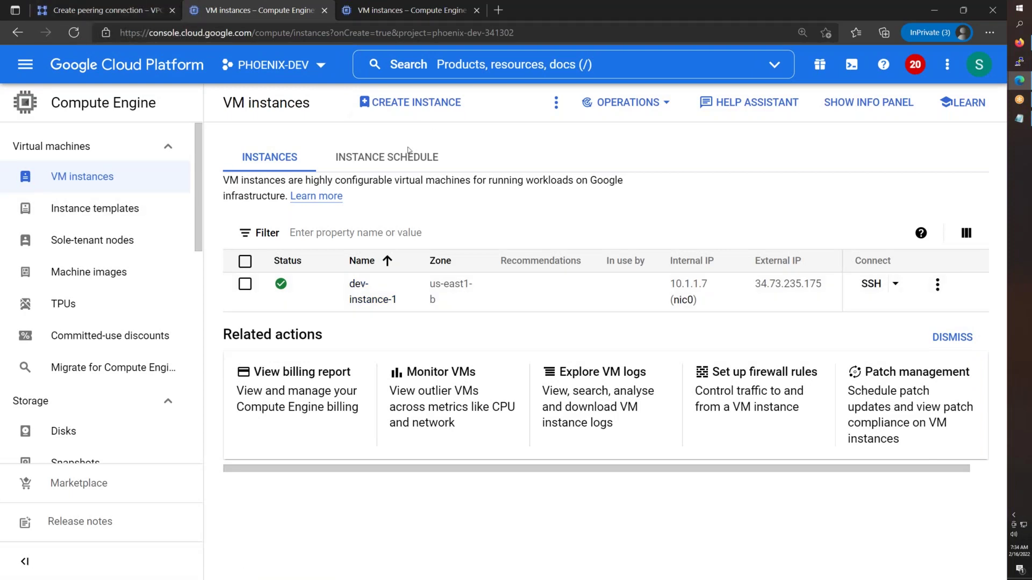
{"action": "left_click", "coordinate": [370, 301]}
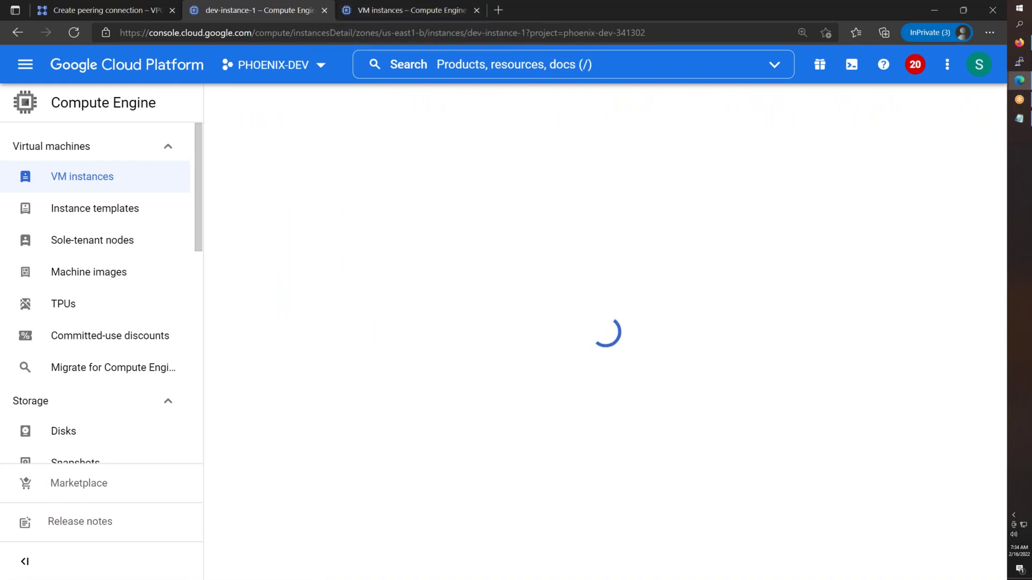
{"action": "scroll", "coordinate": [399, 297], "scroll_direction": "down", "scroll_amount": 10}
{"action": "scroll", "coordinate": [399, 298], "scroll_direction": "down", "scroll_amount": 5}
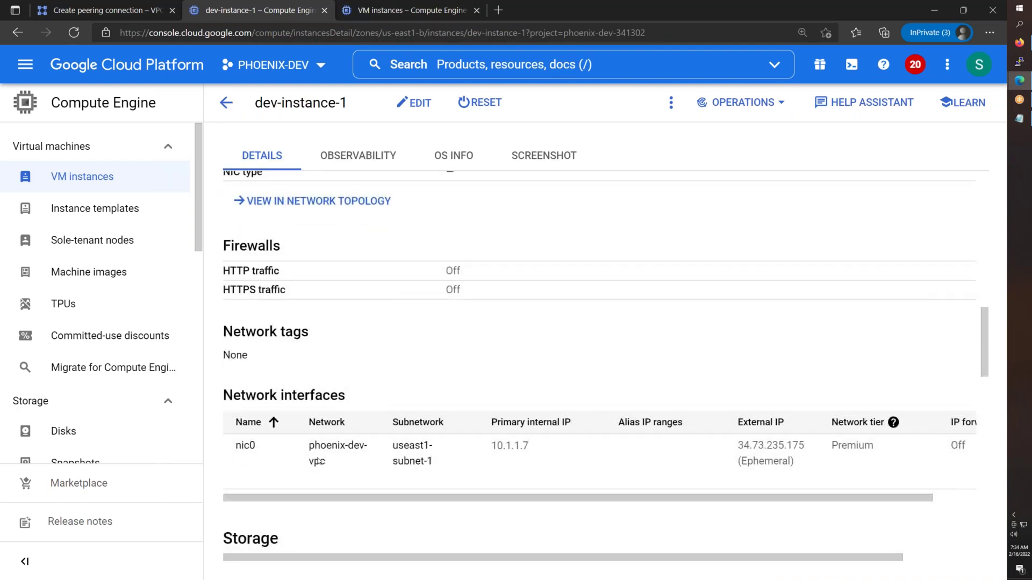
{"action": "triple_click", "coordinate": [318, 461]}
{"action": "key", "text": "ctrl+c"}
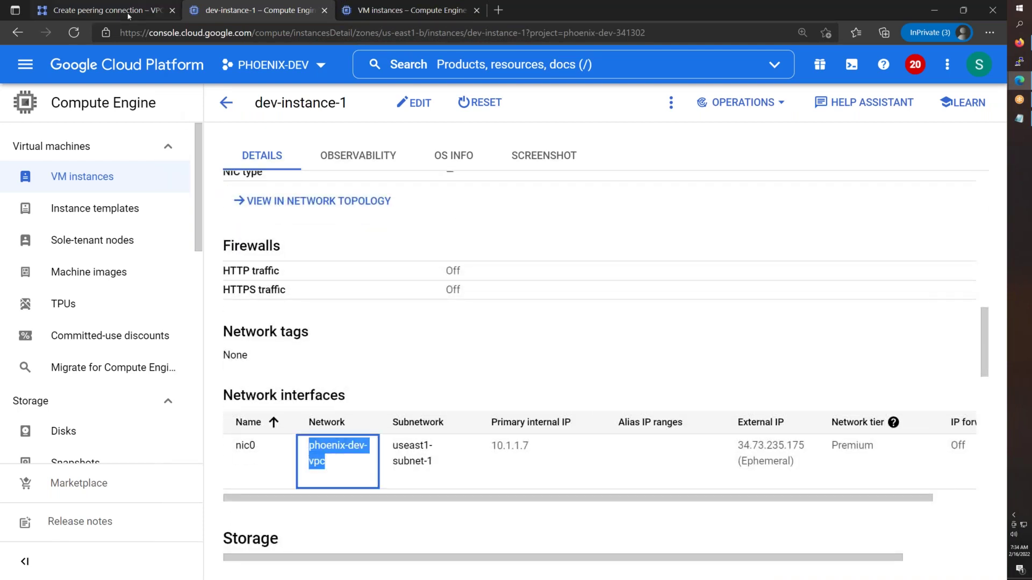
{"action": "left_click", "coordinate": [128, 16]}
{"action": "left_click", "coordinate": [298, 311]}
{"action": "key", "text": "ctrl+v"}
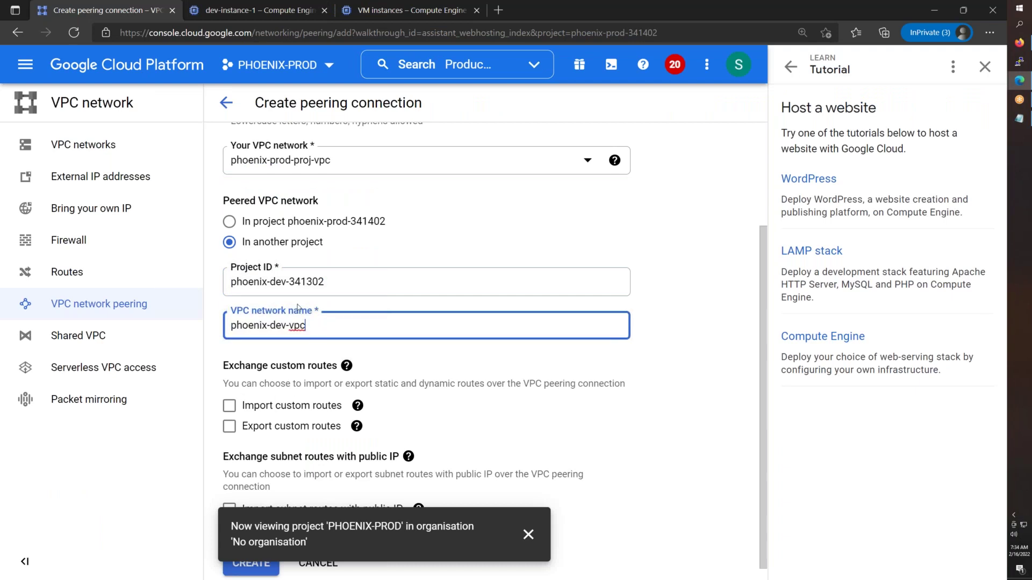
Step: Dismiss the notification, keep public-IP subnet route export off, and create the prod-to-dev peering
{"action": "scroll", "coordinate": [298, 308], "scroll_direction": "down", "scroll_amount": 1}
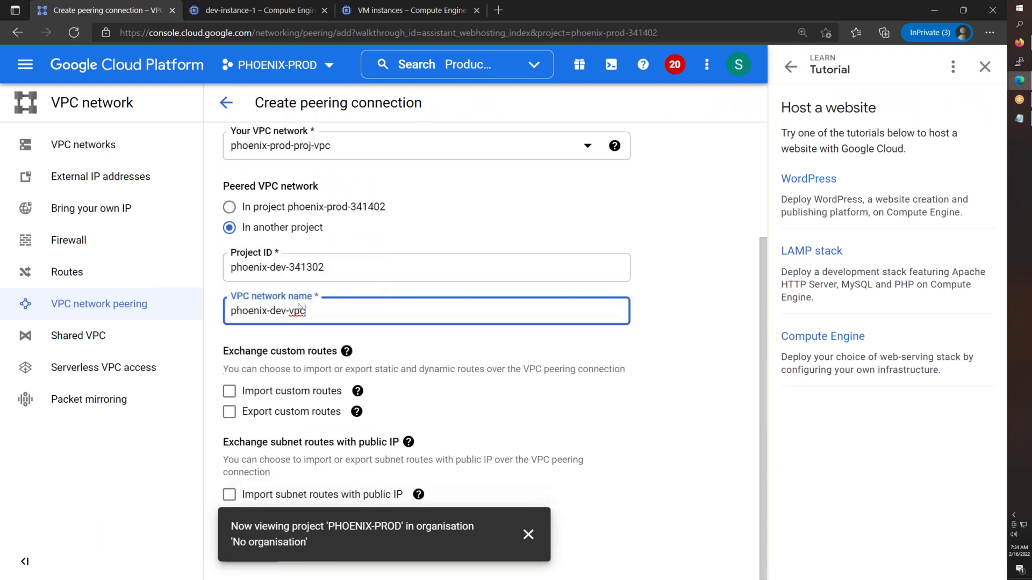
{"action": "left_click", "coordinate": [528, 534]}
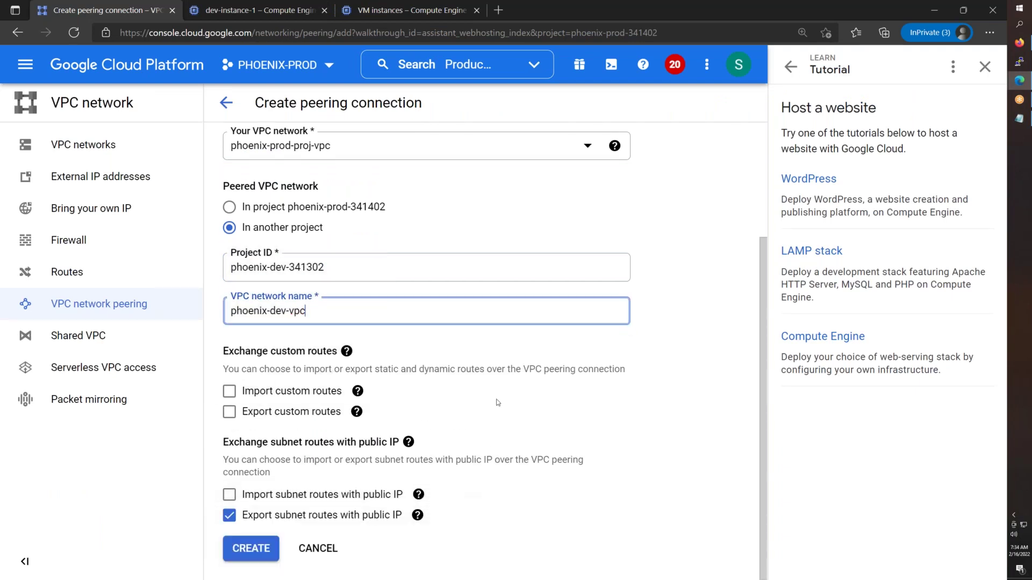
{"action": "left_click", "coordinate": [229, 515]}
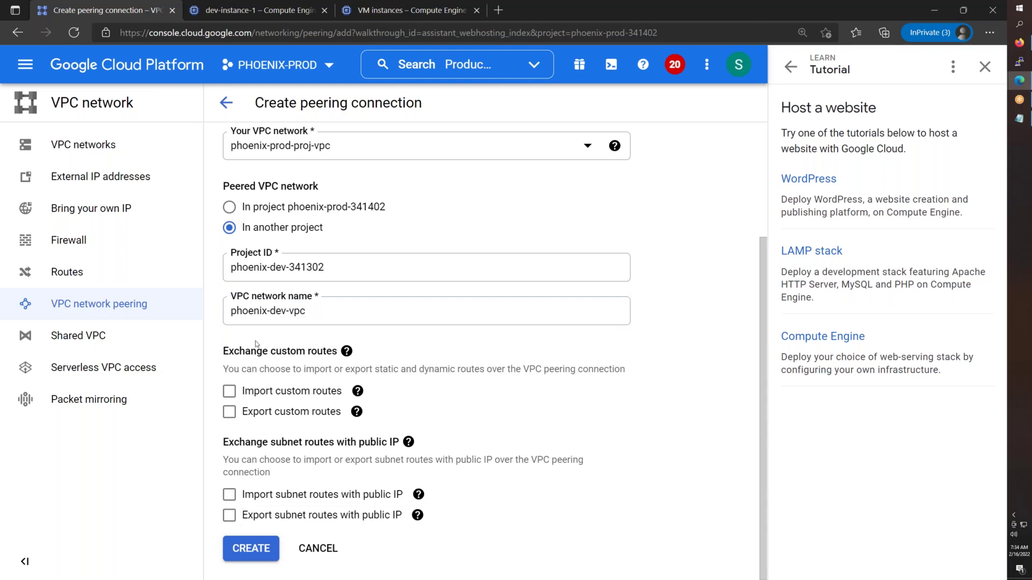
{"action": "scroll", "coordinate": [278, 337], "scroll_direction": "up", "scroll_amount": 2}
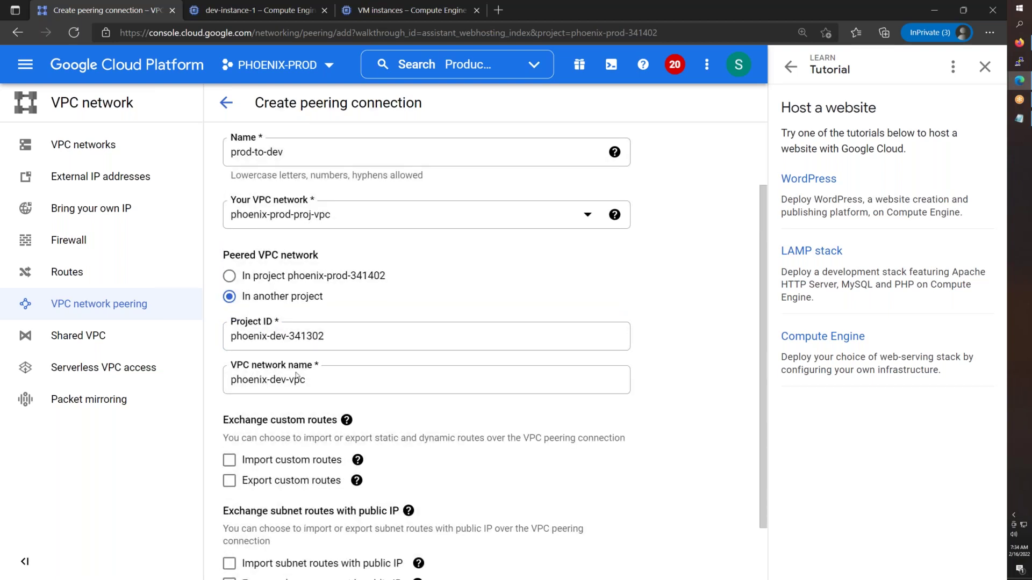
{"action": "scroll", "coordinate": [297, 376], "scroll_direction": "down", "scroll_amount": 2}
{"action": "scroll", "coordinate": [297, 369], "scroll_direction": "up", "scroll_amount": 4}
{"action": "scroll", "coordinate": [280, 456], "scroll_direction": "down", "scroll_amount": 4}
{"action": "left_click", "coordinate": [263, 560]}
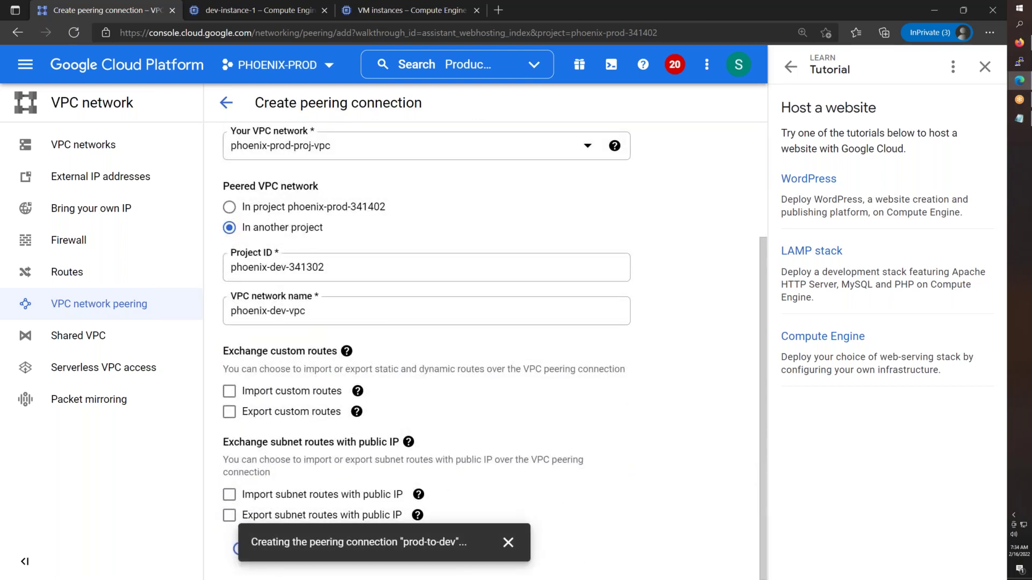
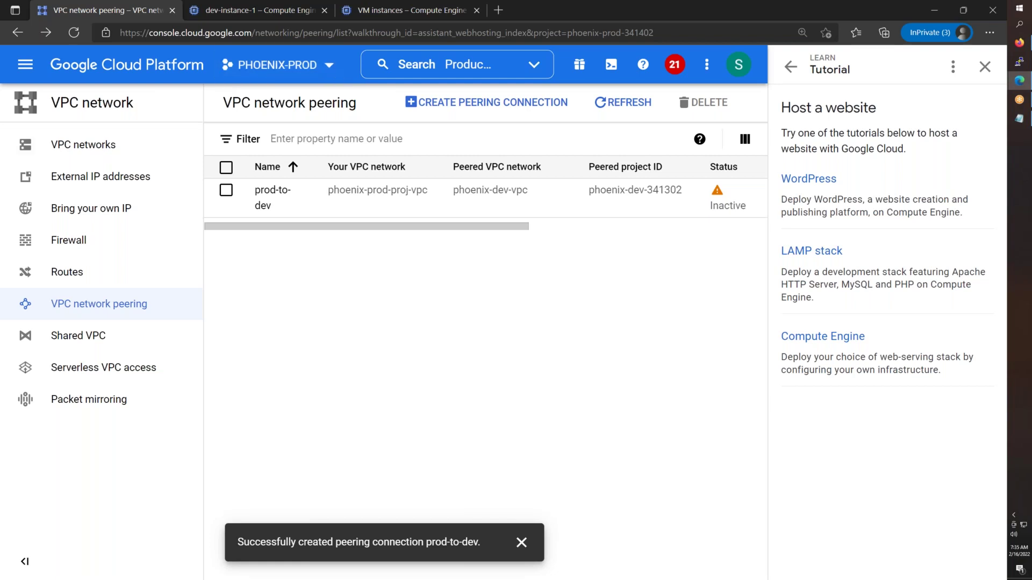
Step: Duplicate the prod peering page's URL into a second browser tab
{"action": "left_click", "coordinate": [302, 32]}
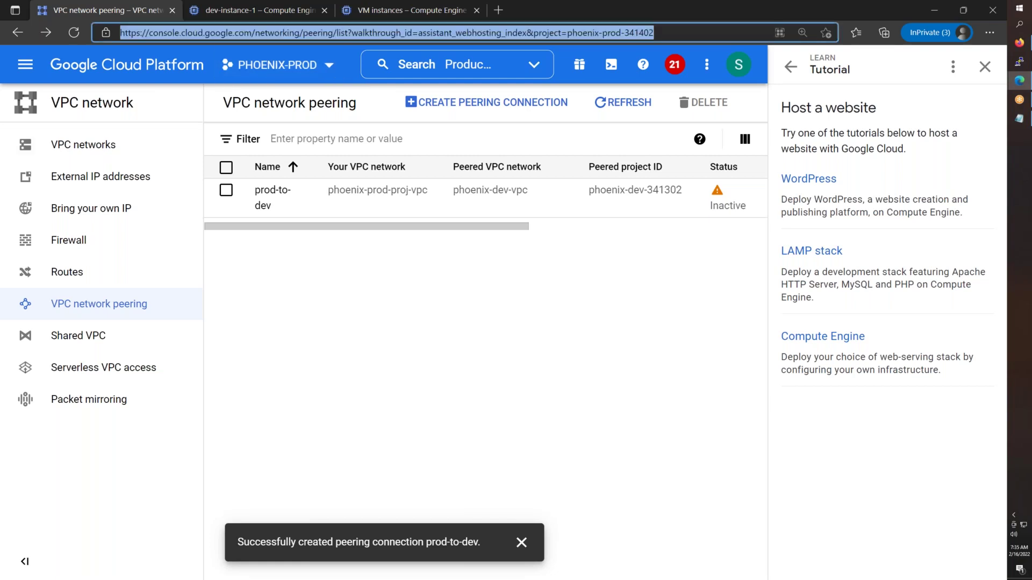
{"action": "key", "text": "ctrl+c"}
{"action": "key", "text": "ctrl+t"}
{"action": "key", "text": "ctrl+v"}
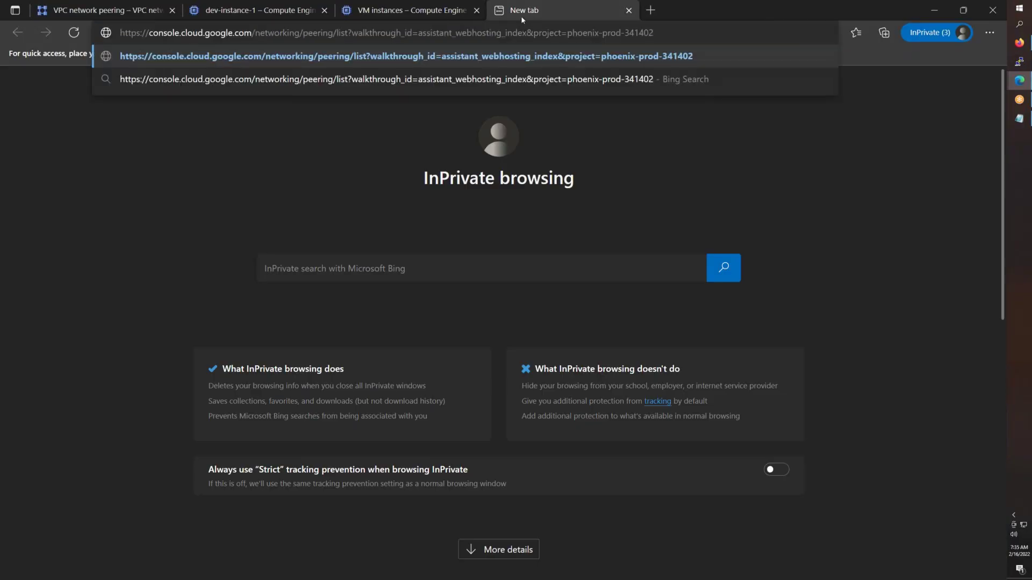
{"action": "left_click_drag", "start_coordinate": [521, 15], "coordinate": [223, 20]}
{"action": "key", "text": "Return"}
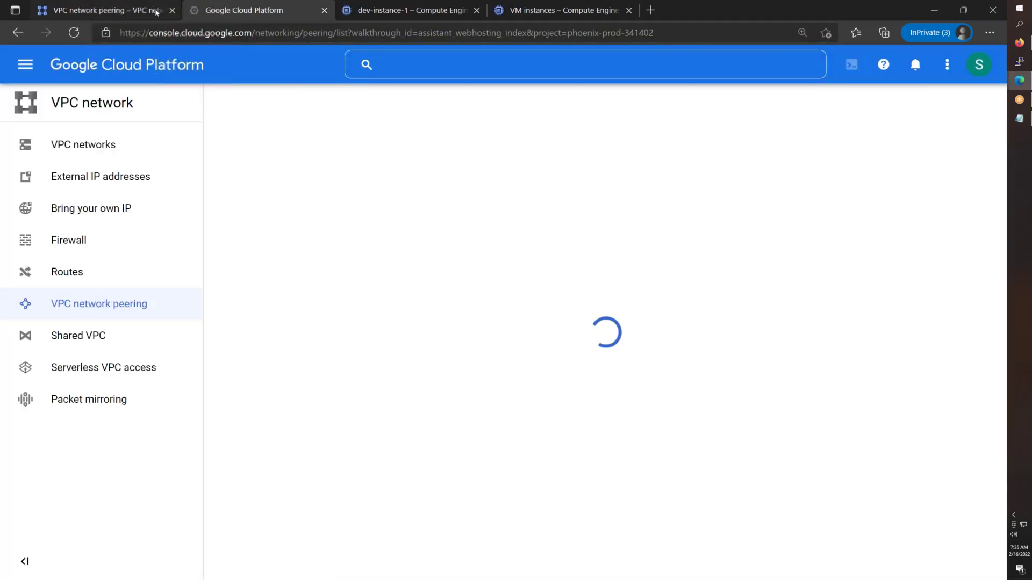
{"action": "left_click", "coordinate": [155, 10]}
{"action": "left_click", "coordinate": [267, 13]}
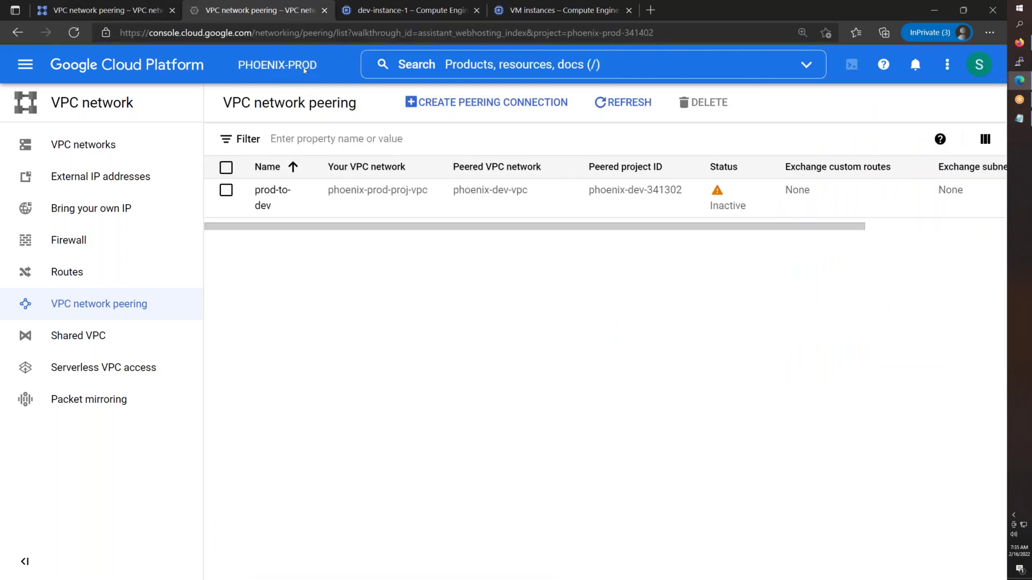
Step: Switch the new tab to PHOENIX-DEV, close the tutorial panel, and start a new peering connection
{"action": "left_click", "coordinate": [304, 70]}
{"action": "left_click", "coordinate": [189, 262]}
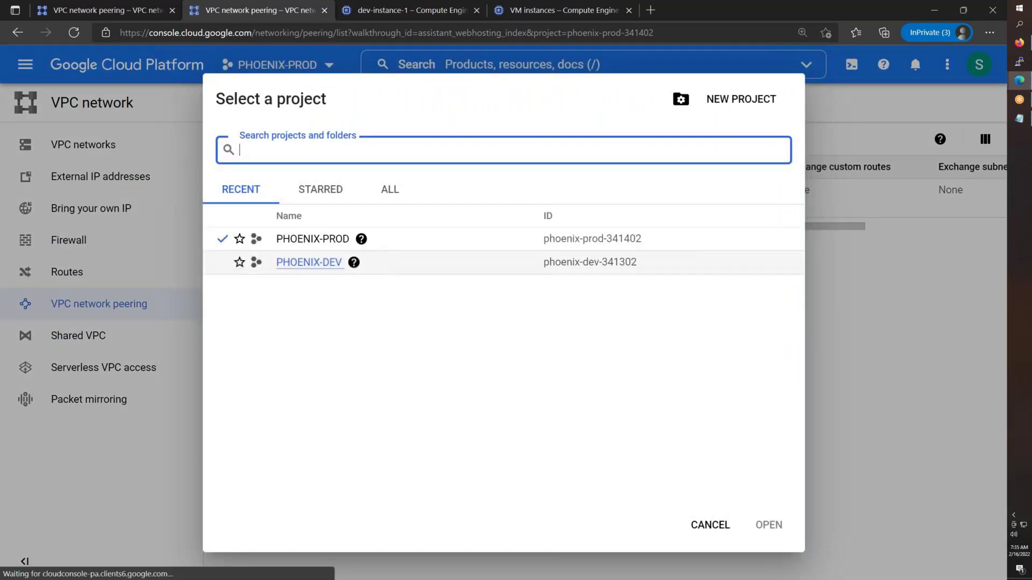
{"action": "left_click", "coordinate": [200, 263]}
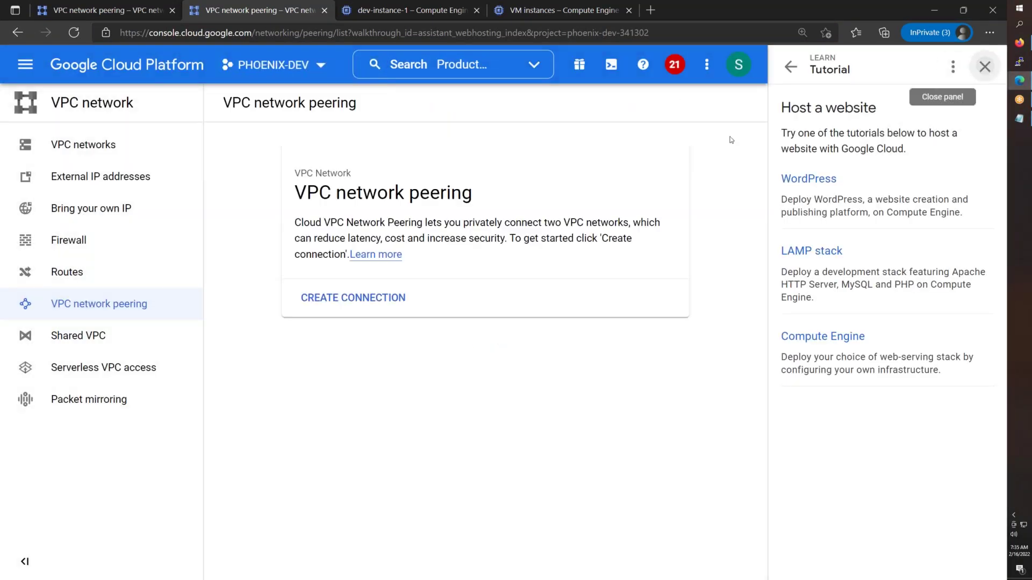
{"action": "left_click", "coordinate": [984, 67]}
{"action": "left_click", "coordinate": [363, 298]}
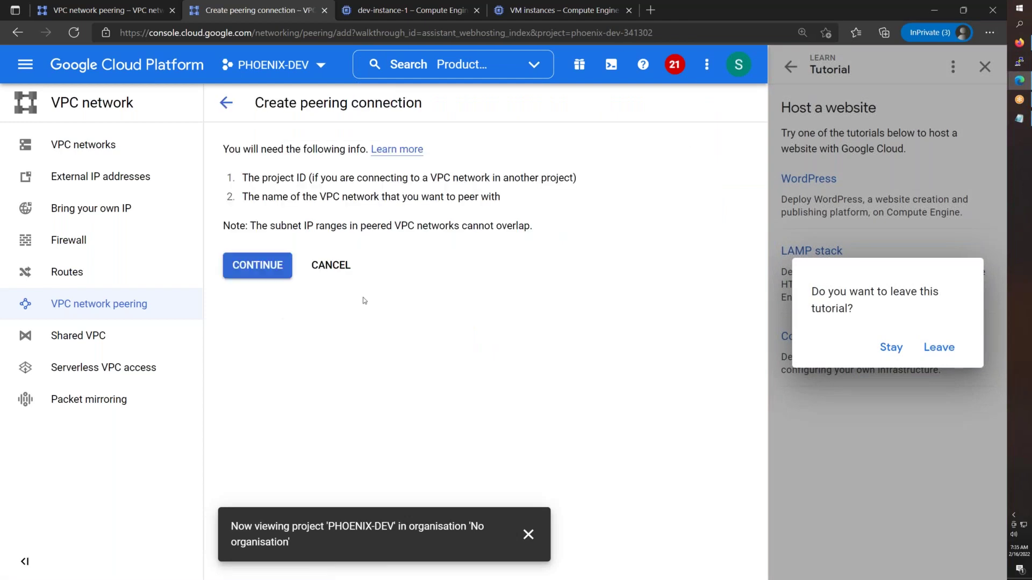
Step: Name the peering dev-to-prod with phoenix-dev-vpc as the local network
{"action": "left_click", "coordinate": [280, 279]}
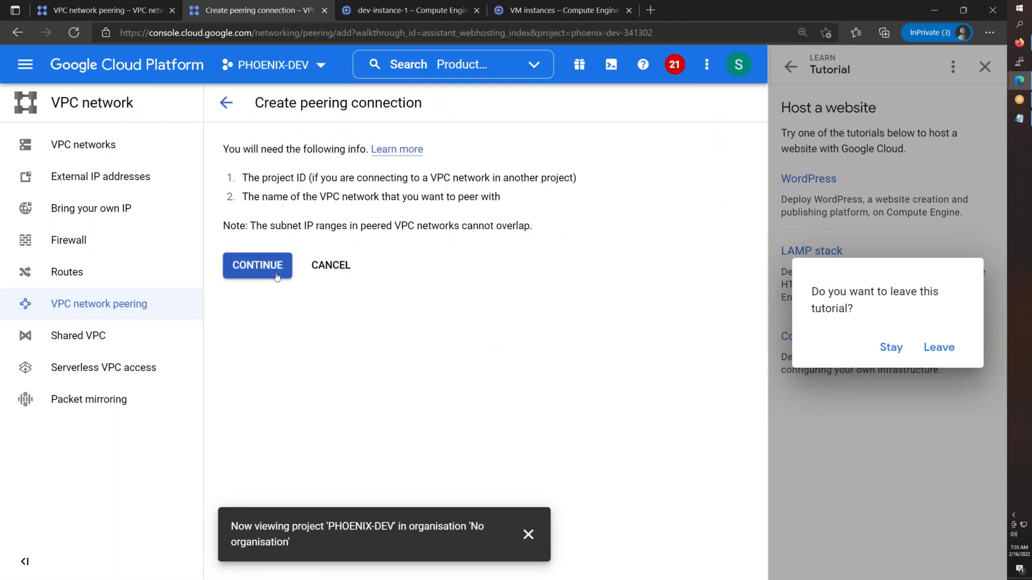
{"action": "left_click", "coordinate": [289, 236]}
{"action": "type", "text": "de"}
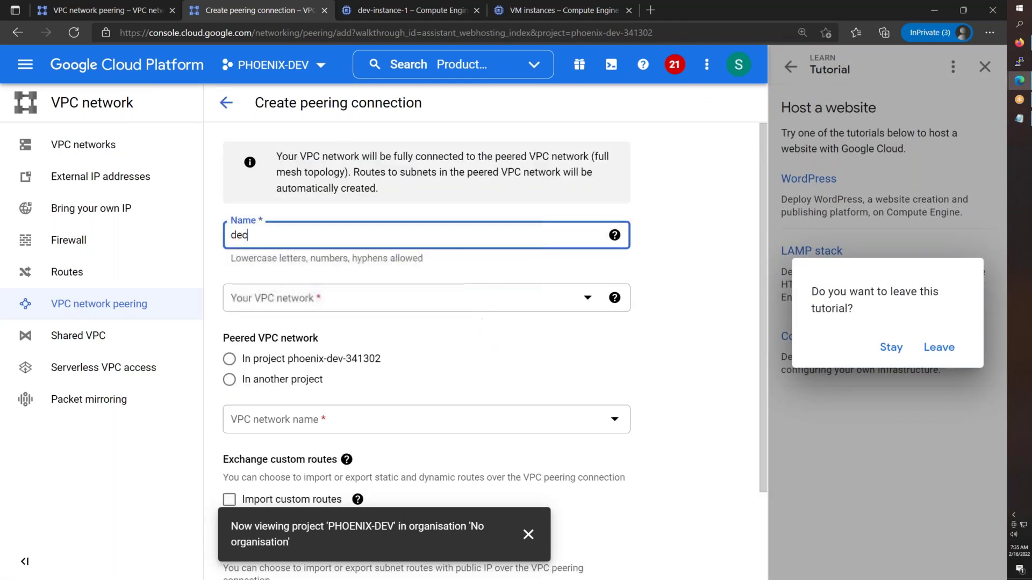
{"action": "type", "text": "v-to-r"}
{"action": "key", "text": "BackSpace"}
{"action": "type", "text": "prod"}
{"action": "left_click", "coordinate": [302, 300]}
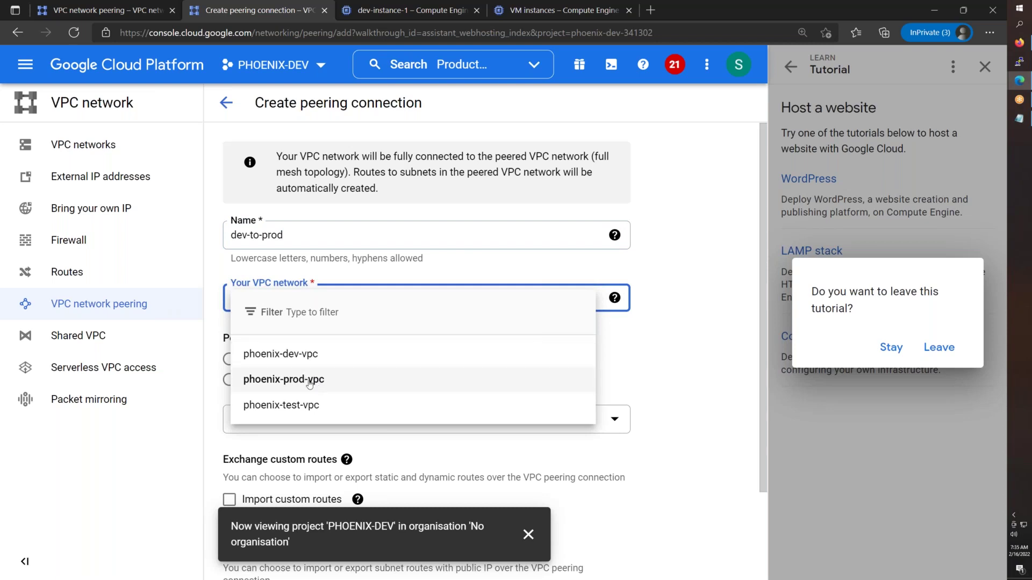
{"action": "left_click", "coordinate": [317, 353]}
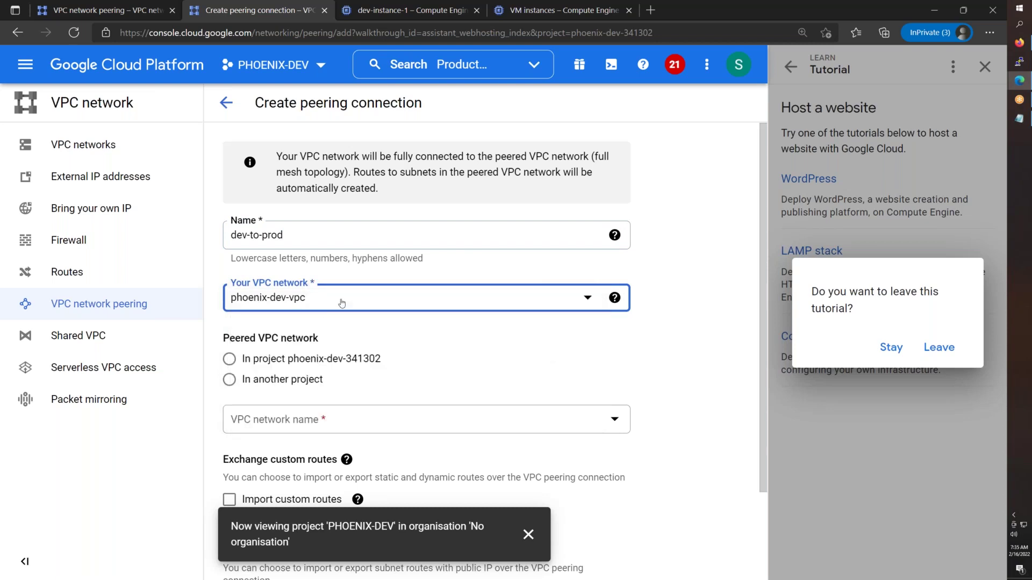
Step: Target a network in another project, pasting project ID phoenix-prod-341402 from the project list
{"action": "left_click", "coordinate": [235, 384]}
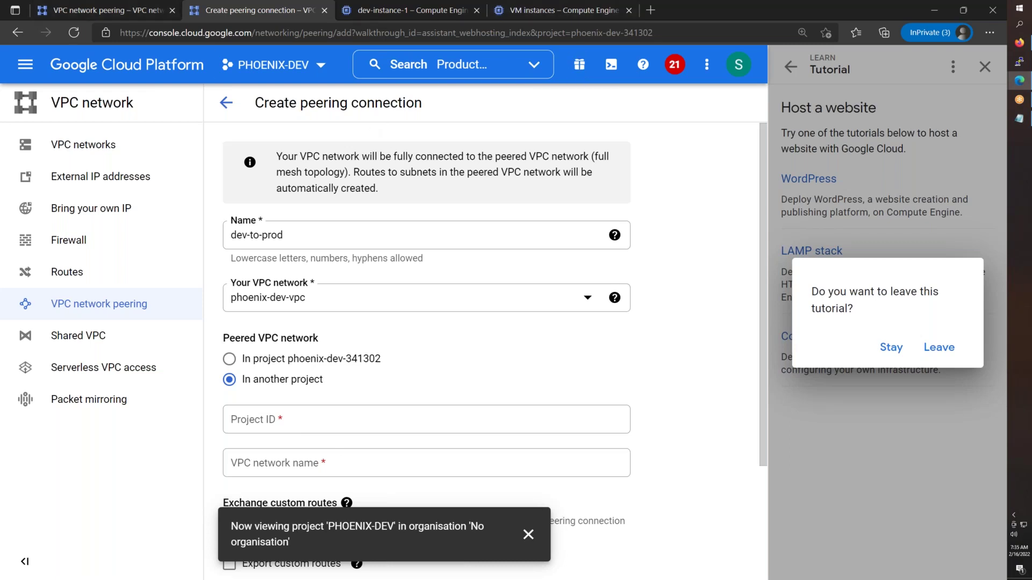
{"action": "left_click", "coordinate": [310, 71]}
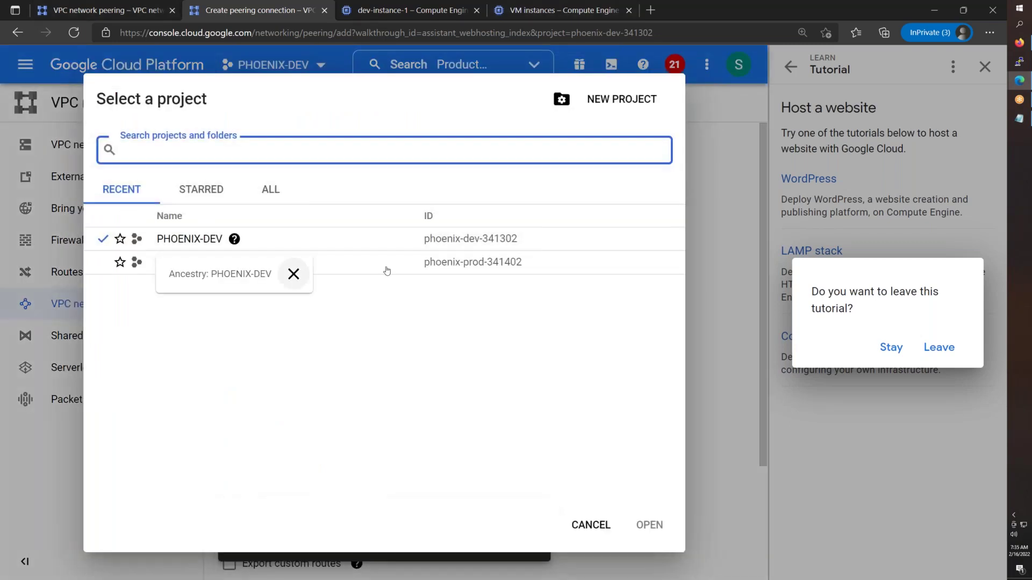
{"action": "left_click_drag", "start_coordinate": [530, 268], "coordinate": [427, 269]}
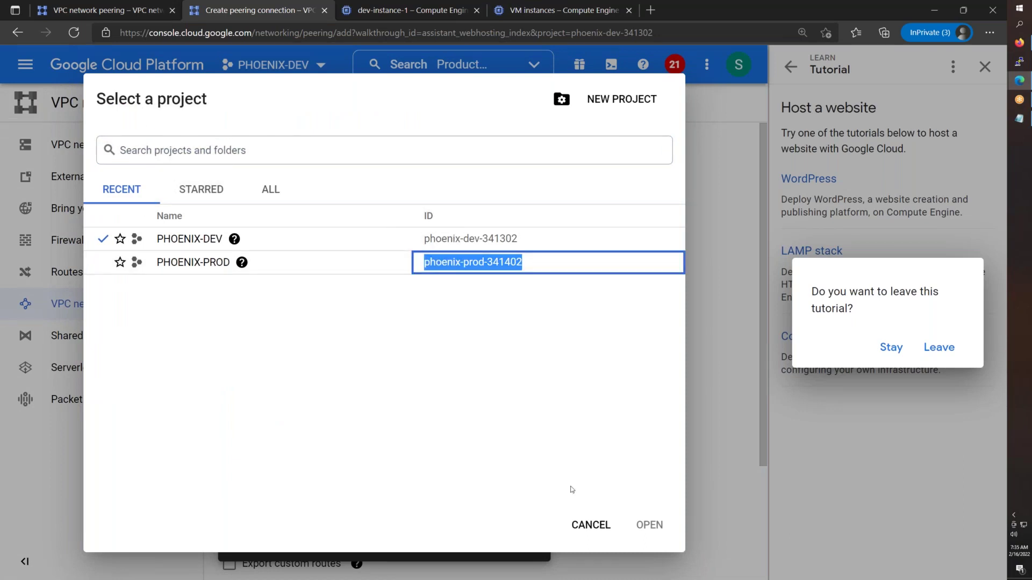
{"action": "left_click", "coordinate": [591, 525]}
{"action": "left_click", "coordinate": [252, 417]}
{"action": "key", "text": "ctrl+v"}
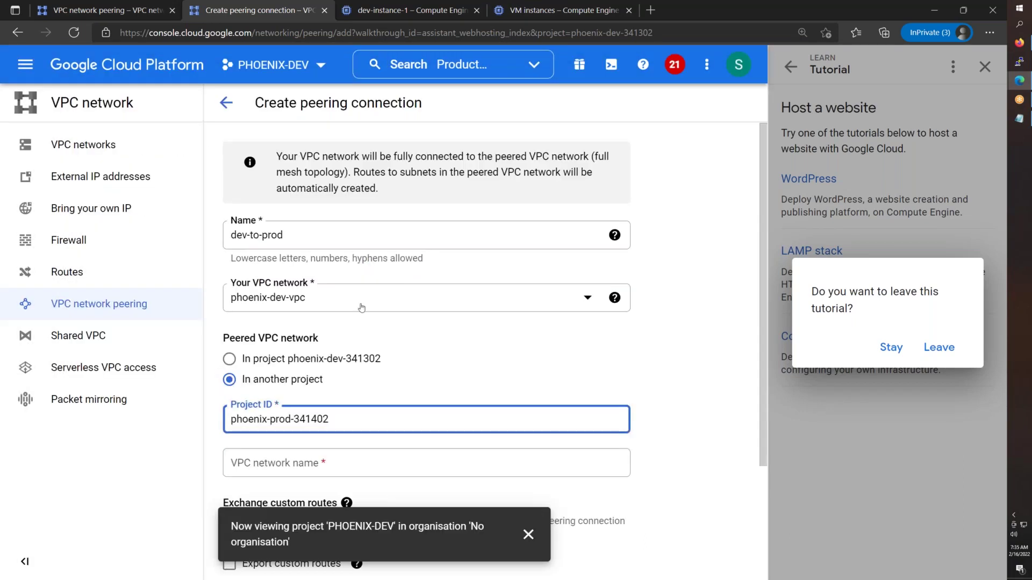
{"action": "left_click", "coordinate": [321, 70]}
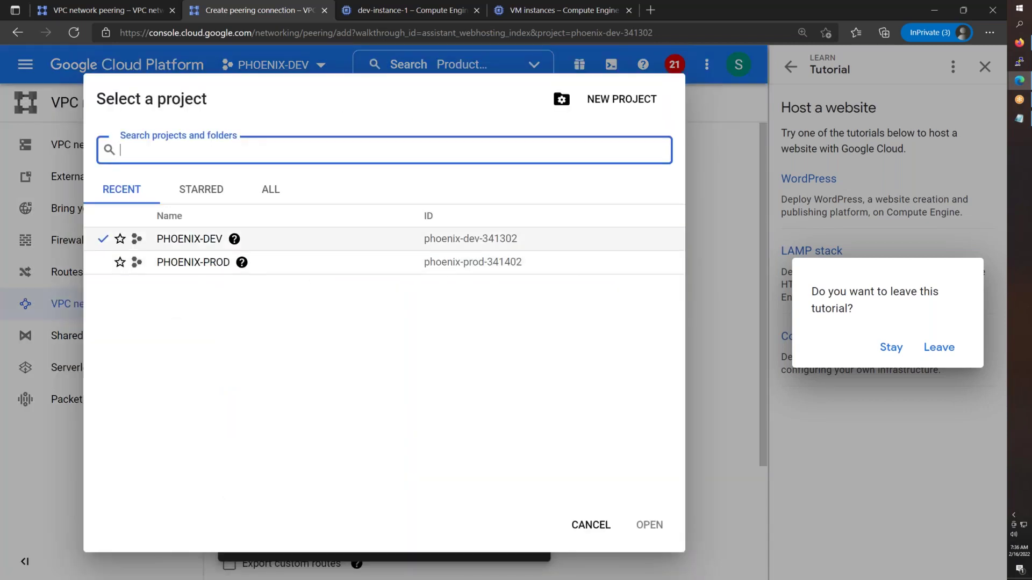
{"action": "left_click", "coordinate": [574, 526]}
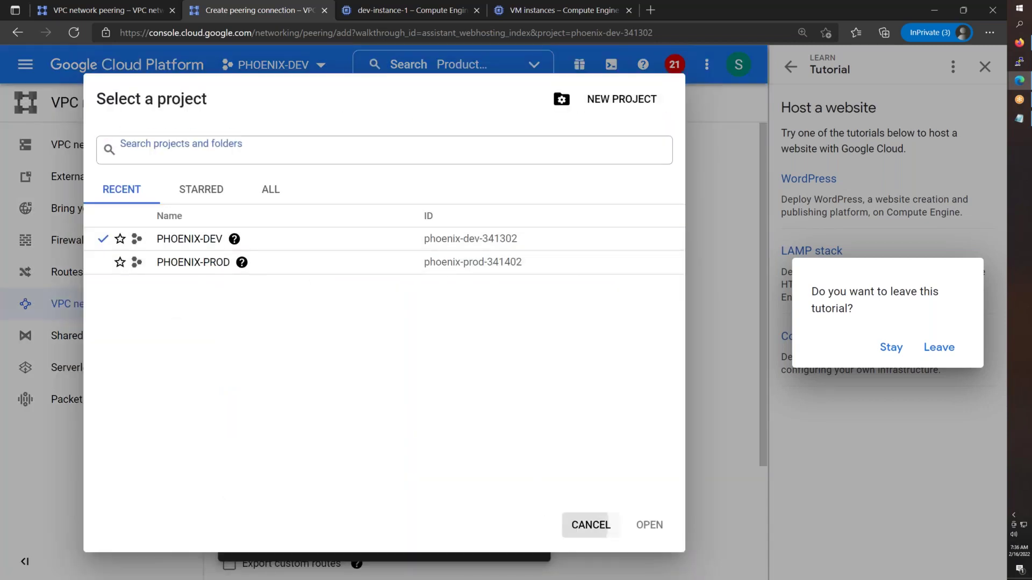
{"action": "scroll", "coordinate": [334, 425], "scroll_direction": "down", "scroll_amount": 3}
{"action": "left_click", "coordinate": [231, 325]}
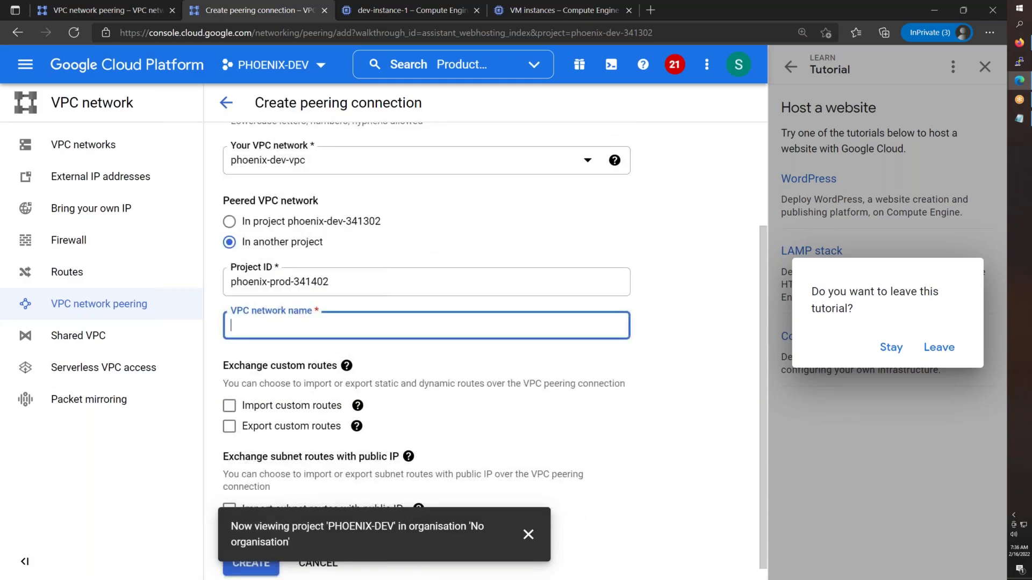
{"action": "left_click", "coordinate": [372, 18]}
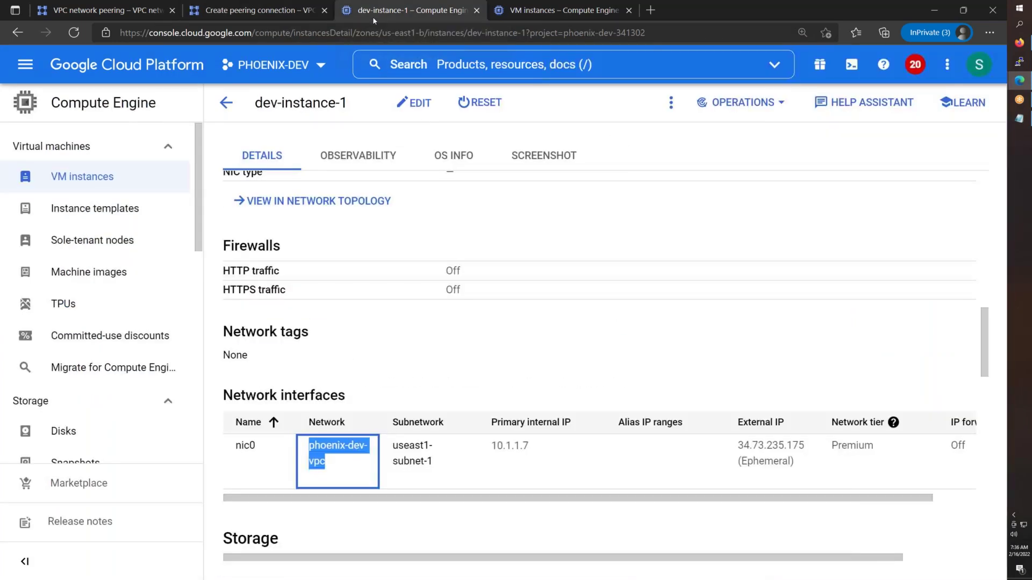
Step: Fill VPC network name with phoenix-prod-proj-vpc, copied from prod-instance-1's network interface details
{"action": "key", "text": "ctrl+Tab"}
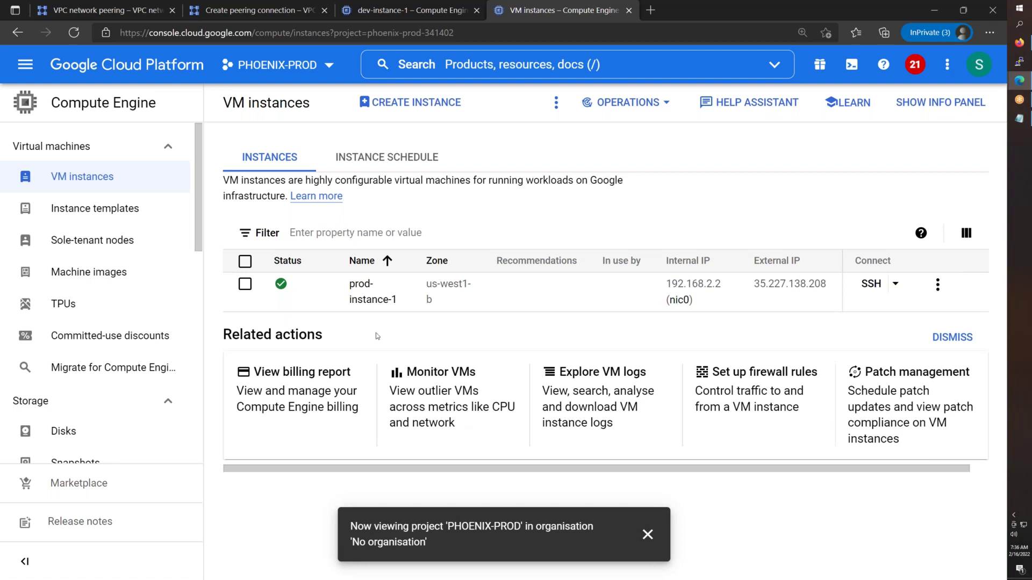
{"action": "left_click", "coordinate": [366, 301]}
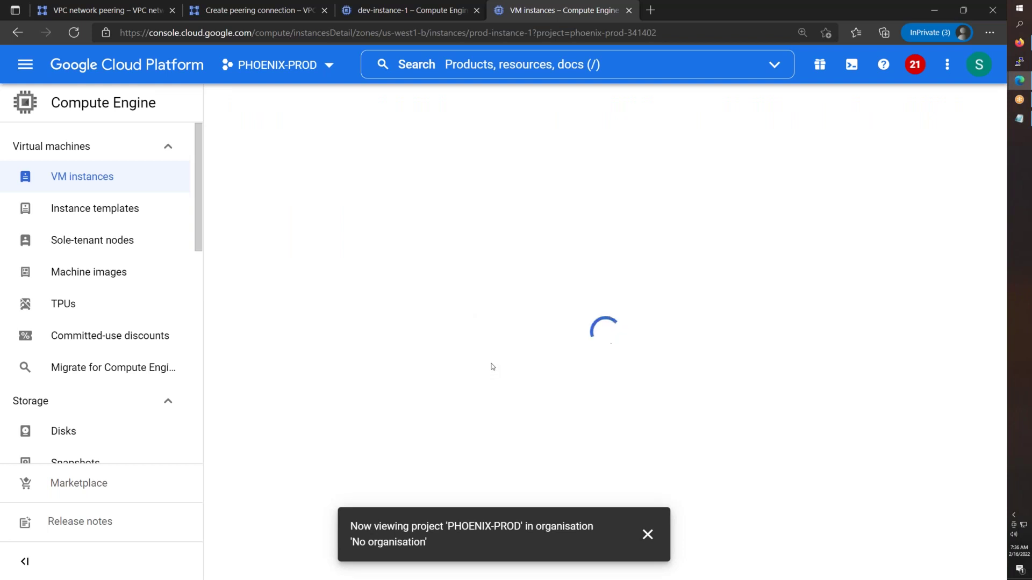
{"action": "scroll", "coordinate": [493, 367], "scroll_direction": "down", "scroll_amount": 10}
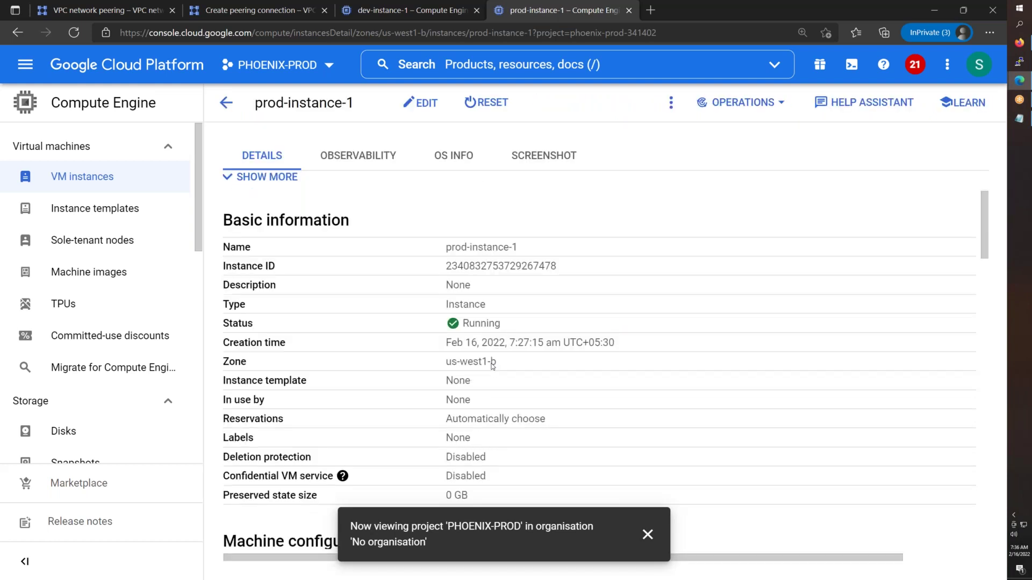
{"action": "scroll", "coordinate": [493, 367], "scroll_direction": "down", "scroll_amount": 8}
{"action": "scroll", "coordinate": [442, 313], "scroll_direction": "up", "scroll_amount": 5}
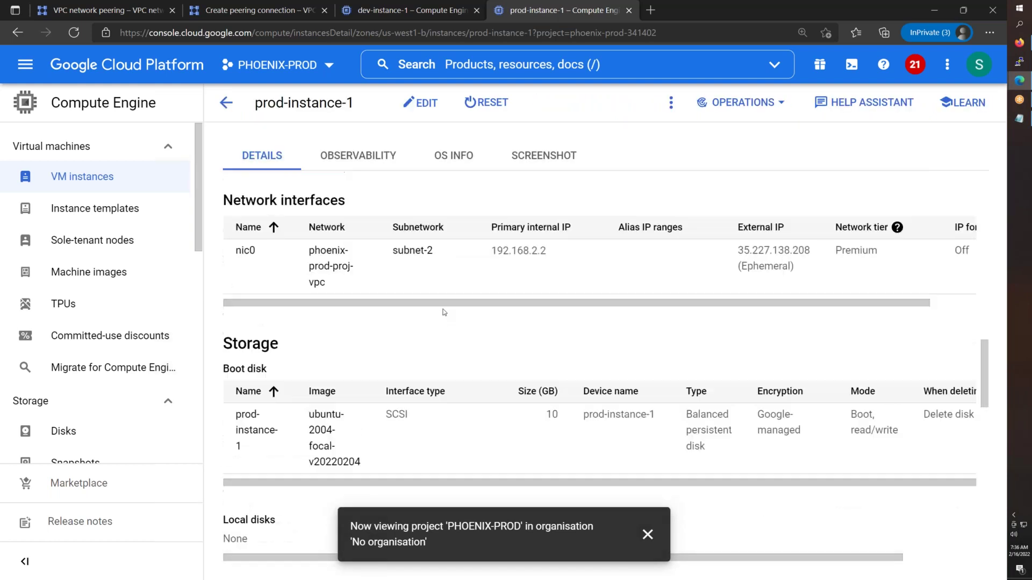
{"action": "left_click_drag", "start_coordinate": [335, 373], "coordinate": [308, 338]}
{"action": "key", "text": "ctrl+c"}
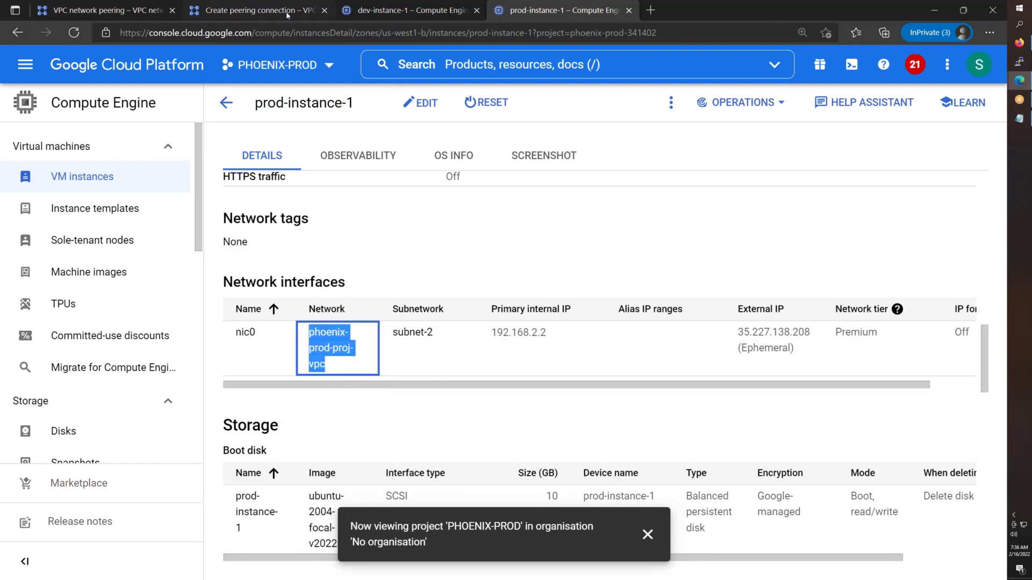
{"action": "left_click", "coordinate": [287, 13]}
{"action": "key", "text": "ctrl+v"}
{"action": "key", "text": "Tab"}
{"action": "scroll", "coordinate": [451, 547], "scroll_direction": "down", "scroll_amount": 1}
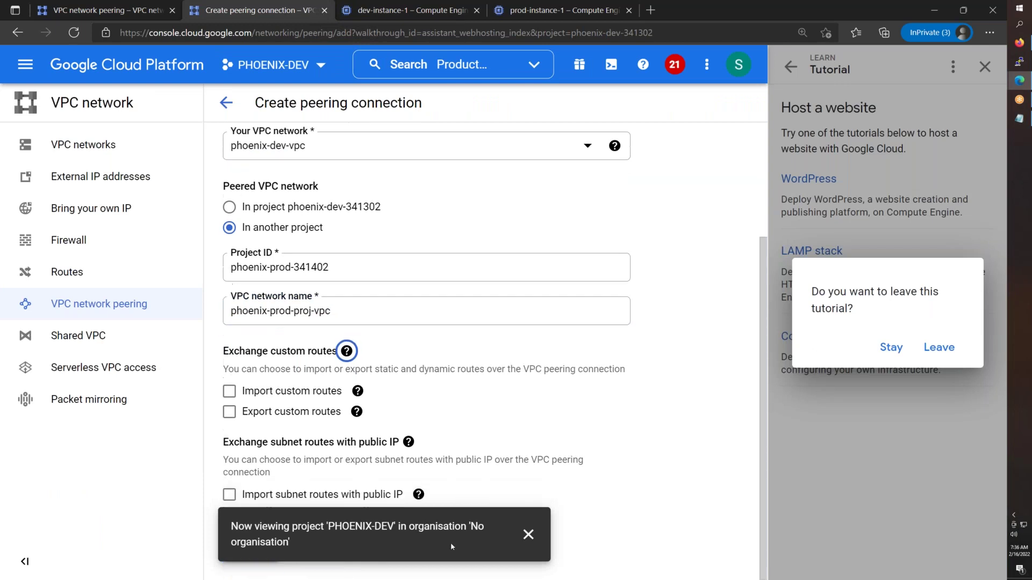
Step: Create the dev-to-prod peering, leaving public-IP subnet route export off
{"action": "left_click", "coordinate": [528, 534]}
{"action": "left_click", "coordinate": [239, 515]}
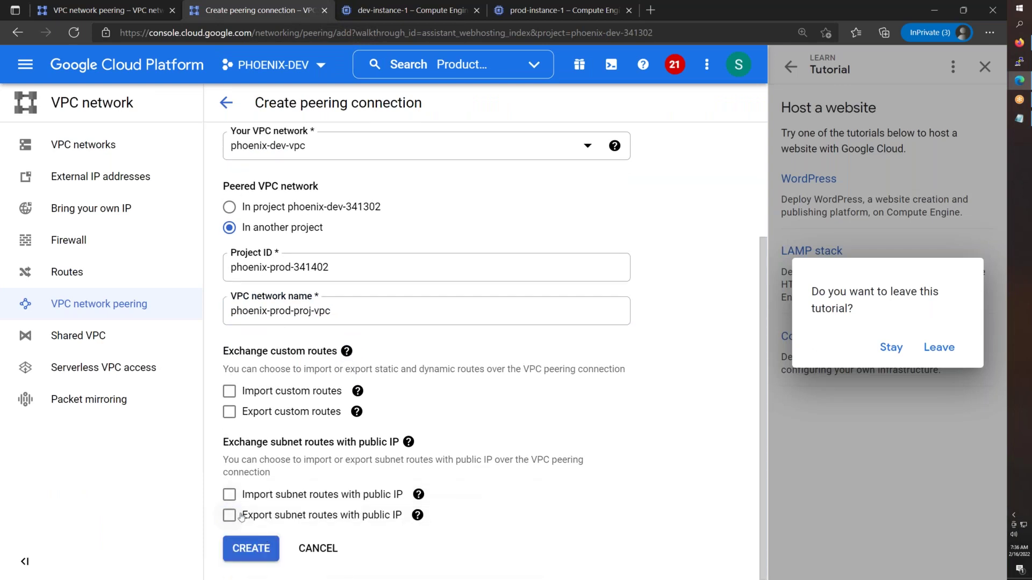
{"action": "left_click", "coordinate": [258, 550]}
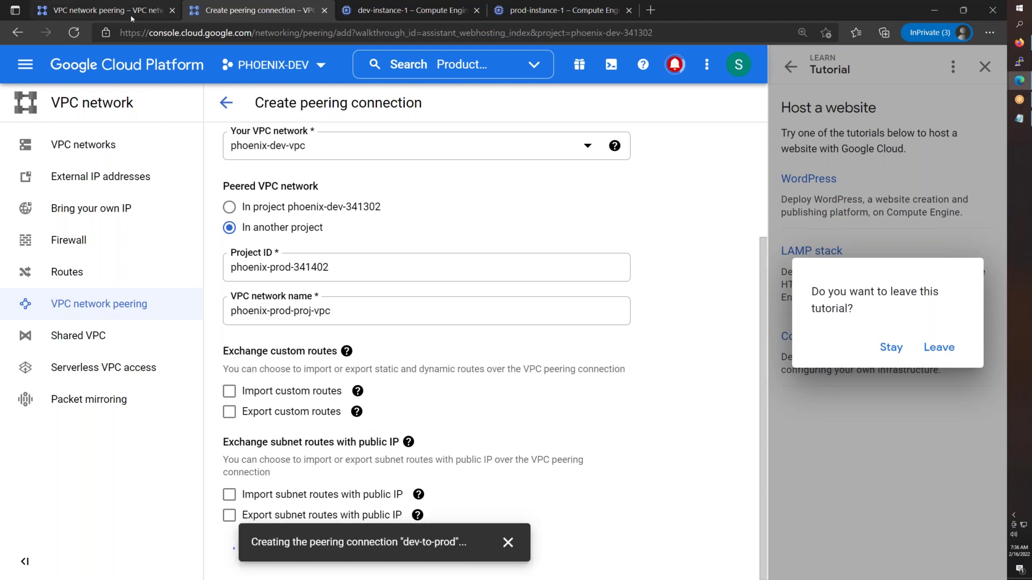
Step: Check the prod-to-dev peering list and bring the prod and dev instance terminals forward
{"action": "left_click", "coordinate": [98, 4]}
{"action": "left_click", "coordinate": [225, 9]}
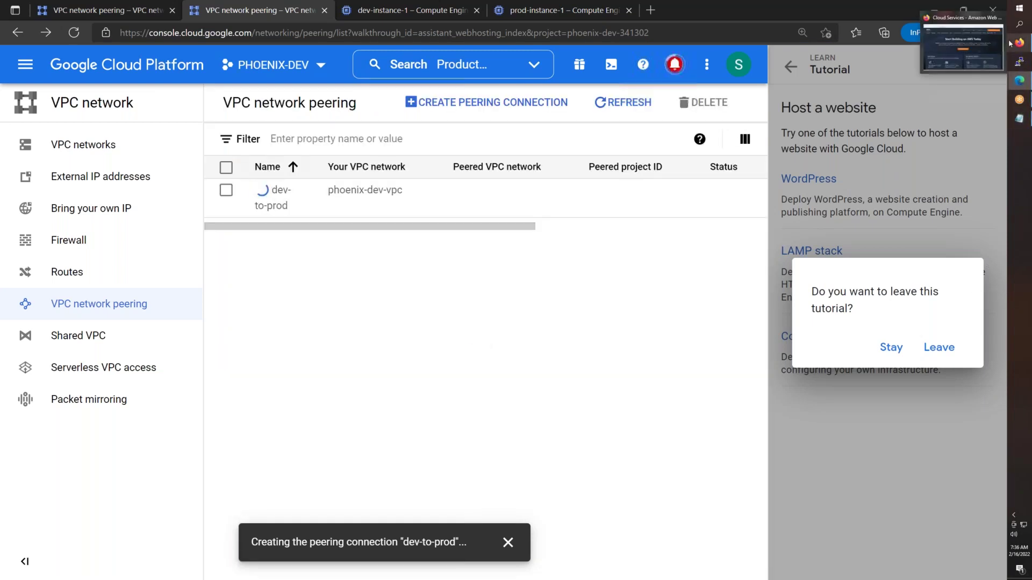
{"action": "mouse_move", "coordinate": [1025, 82]}
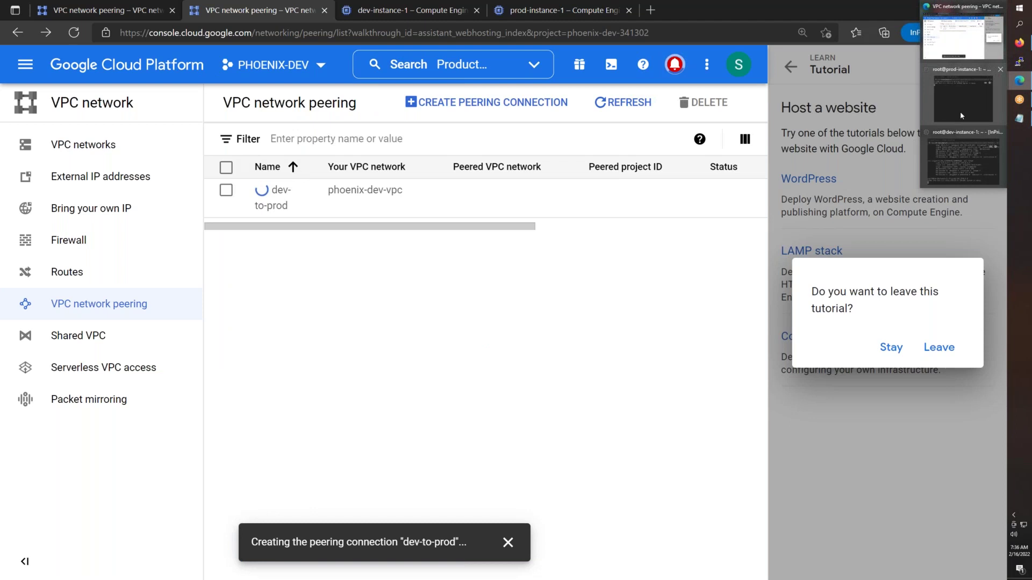
{"action": "left_click", "coordinate": [991, 105]}
{"action": "left_click", "coordinate": [964, 160]}
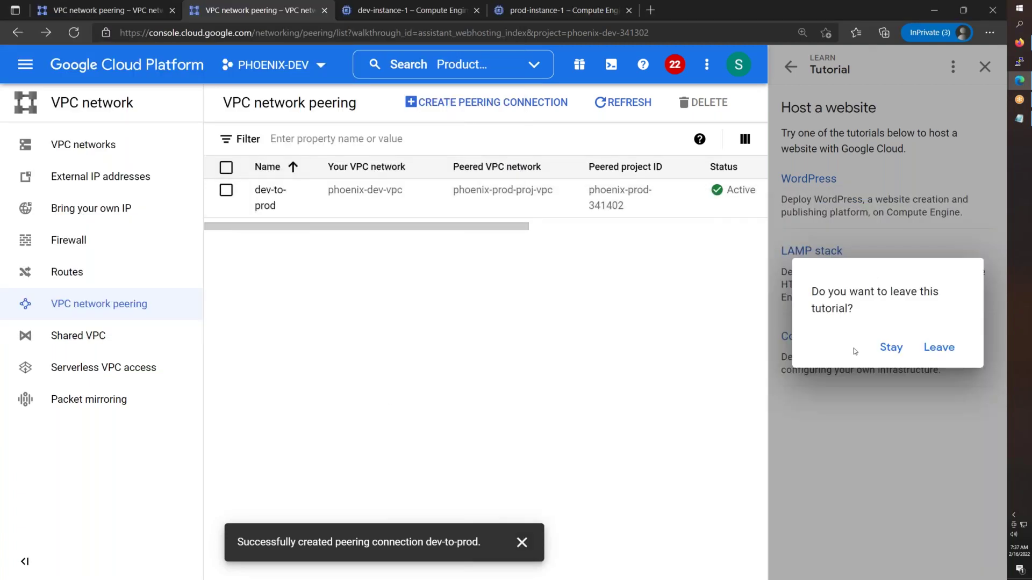
Step: Refresh the PHOENIX-PROD peering list so prod-to-dev shows Active, and leave the tutorial
{"action": "left_click", "coordinate": [939, 347]}
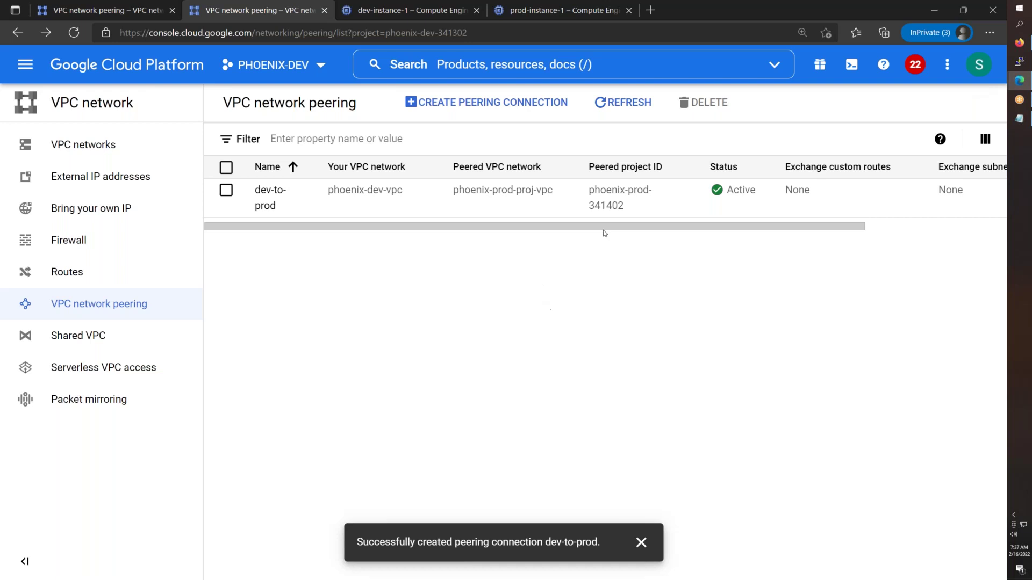
{"action": "left_click", "coordinate": [104, 10]}
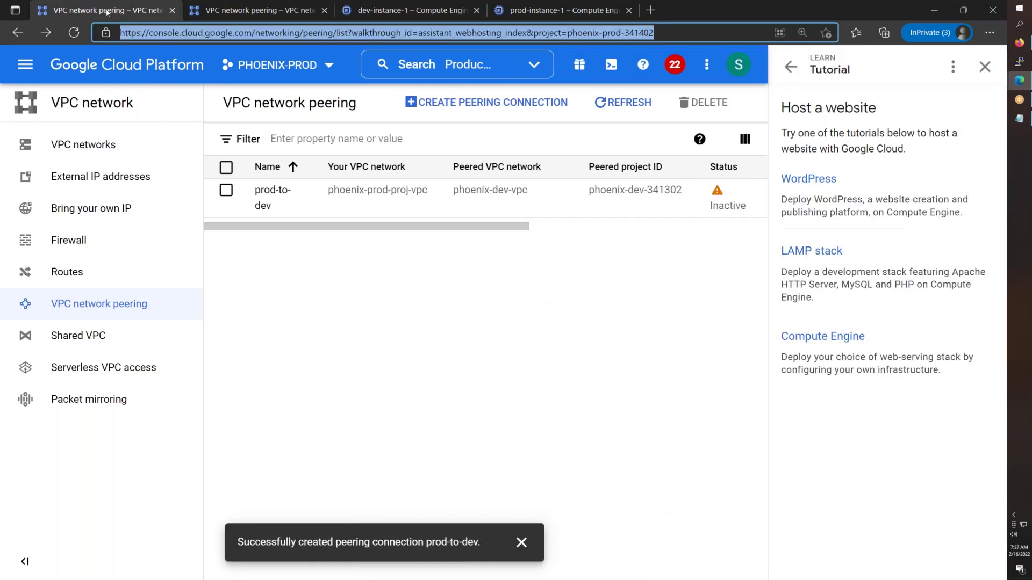
{"action": "left_click", "coordinate": [534, 135]}
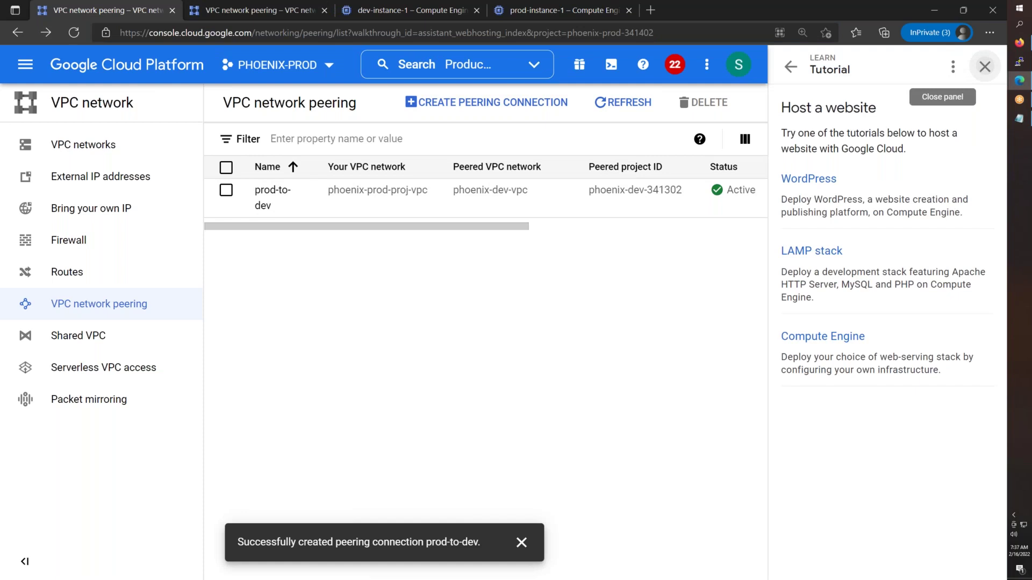
{"action": "left_click", "coordinate": [985, 66]}
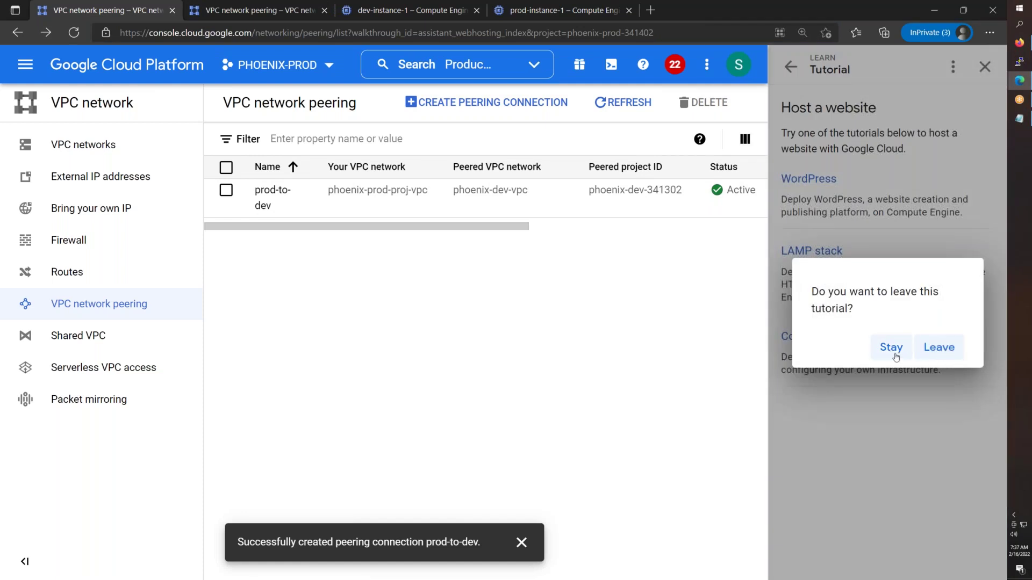
{"action": "left_click", "coordinate": [933, 352]}
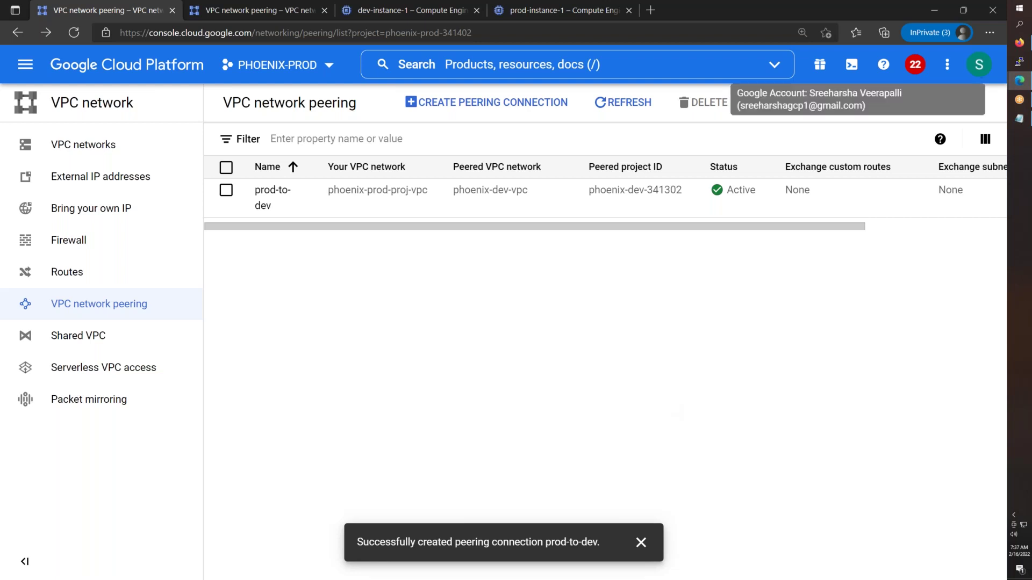
Step: Load cloud.google.com in a new Firefox tab
{"action": "mouse_move", "coordinate": [1019, 43]}
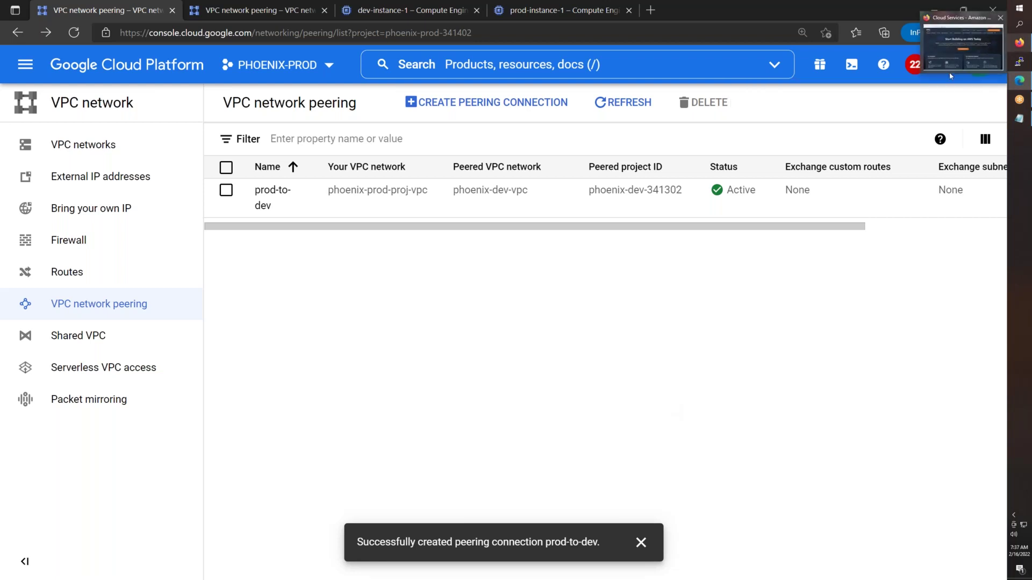
{"action": "left_click", "coordinate": [949, 72]}
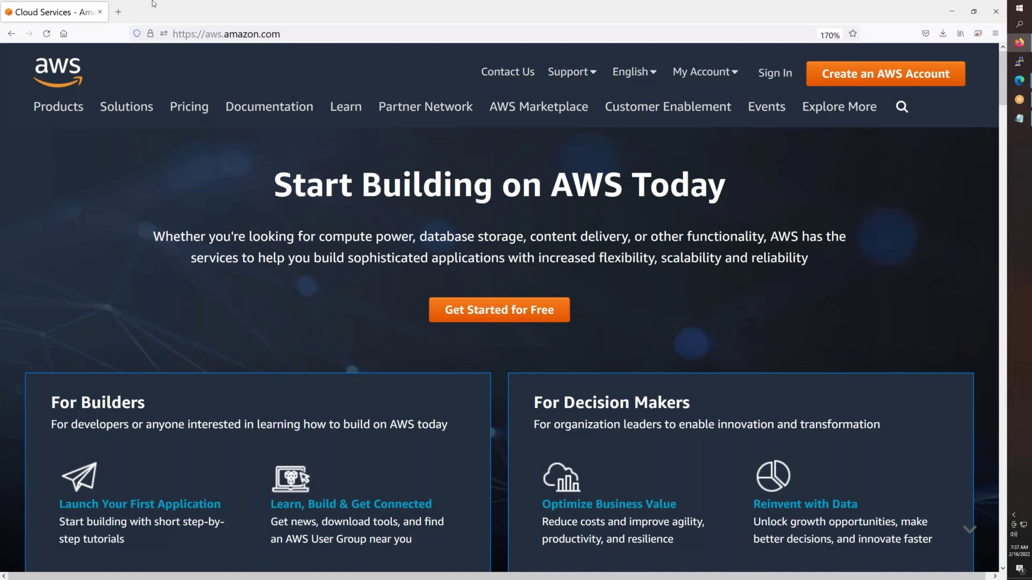
{"action": "left_click", "coordinate": [118, 13]}
{"action": "type", "text": "cloud.google.com"}
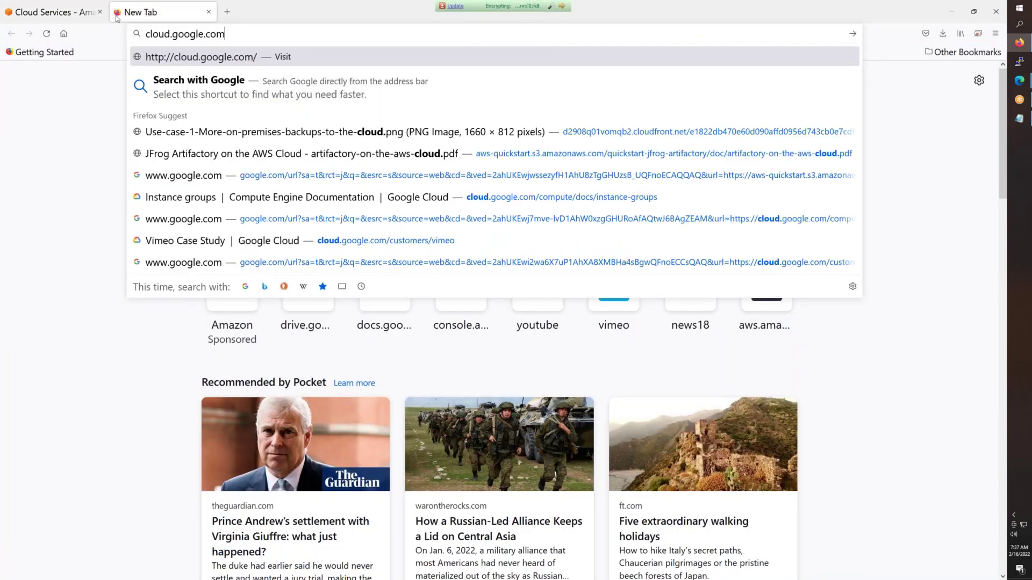
{"action": "key", "text": "Return"}
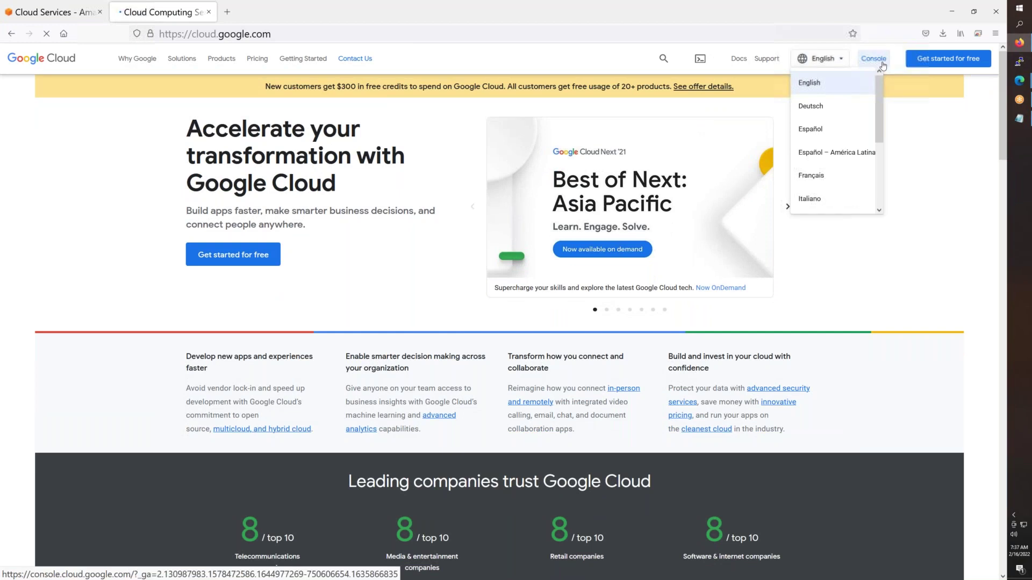
Step: Enter the console's My Billing Account overview, dismissing the full-account activation prompt and account popup
{"action": "left_click", "coordinate": [879, 61]}
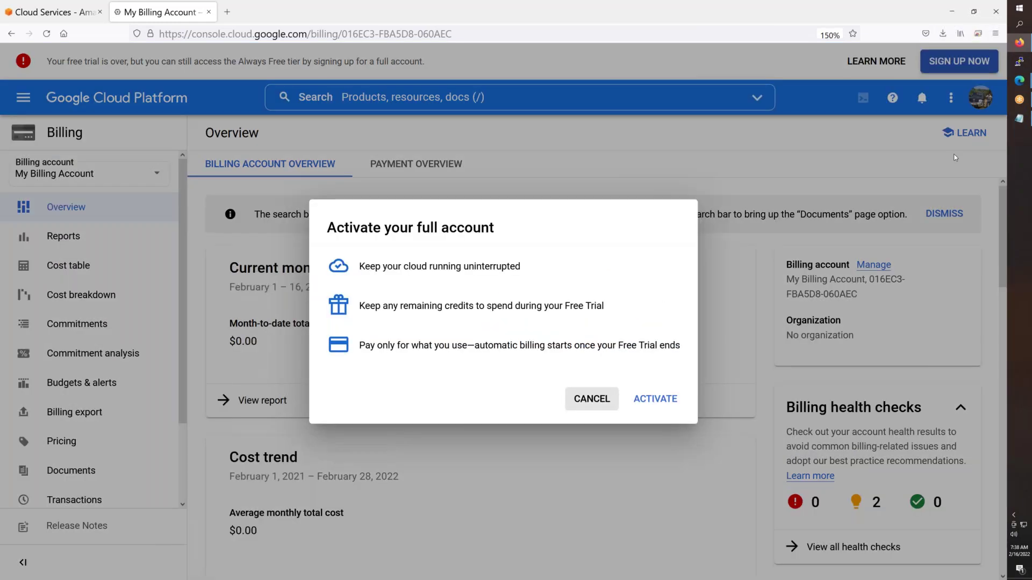
{"action": "left_click", "coordinate": [955, 157]}
{"action": "left_click", "coordinate": [980, 97]}
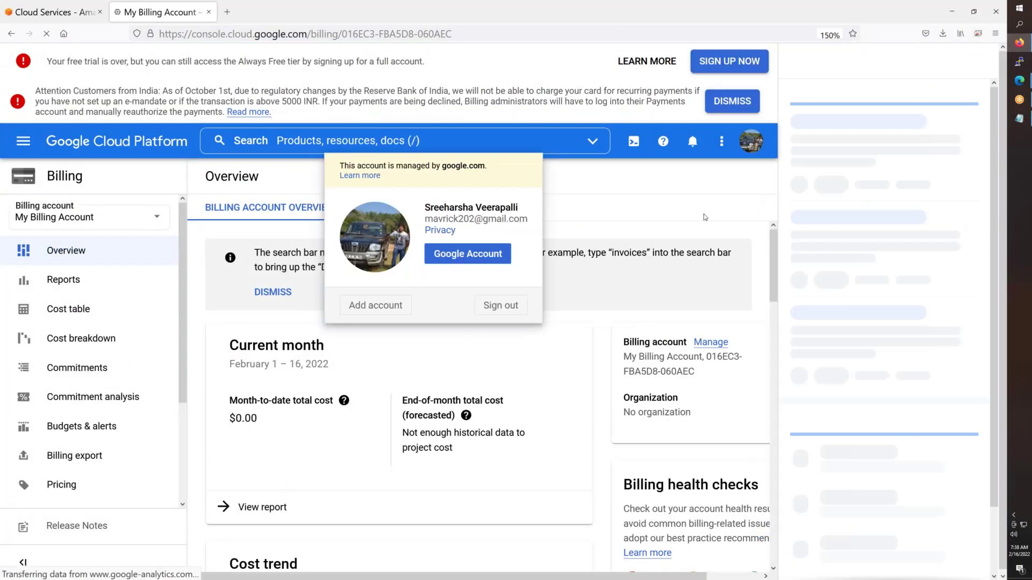
{"action": "left_click", "coordinate": [747, 214]}
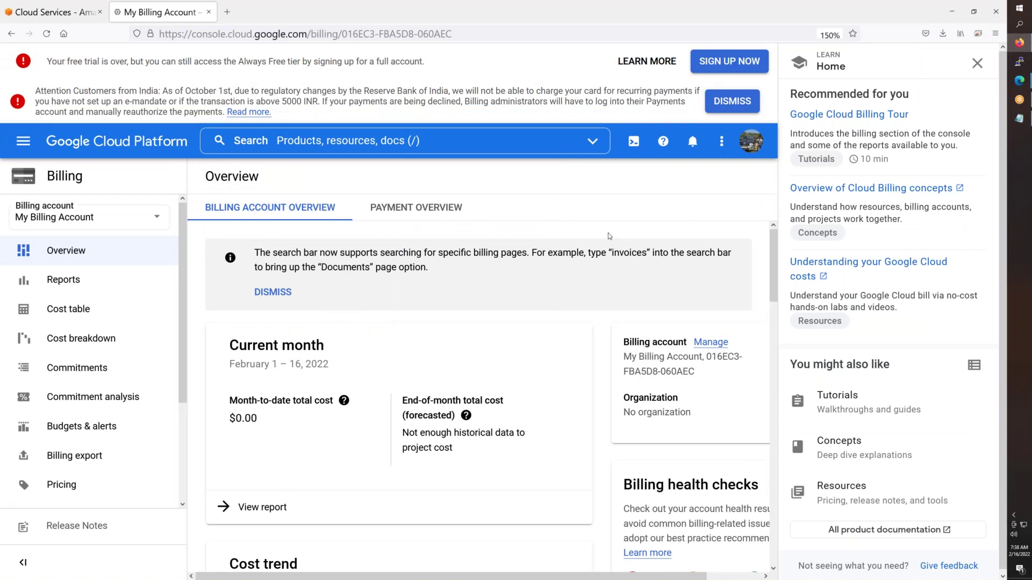
{"action": "key", "text": "super+r"}
Step: Launch Chrome from Run, load cloud.google.com, and go to the Google sign-in page
{"action": "type", "text": "chrome"}
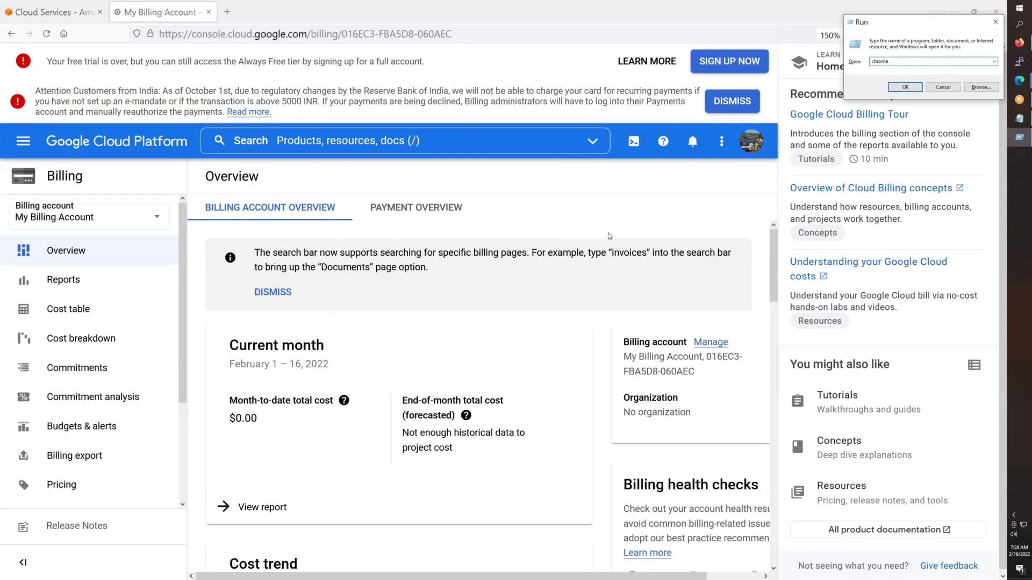
{"action": "key", "text": "Return"}
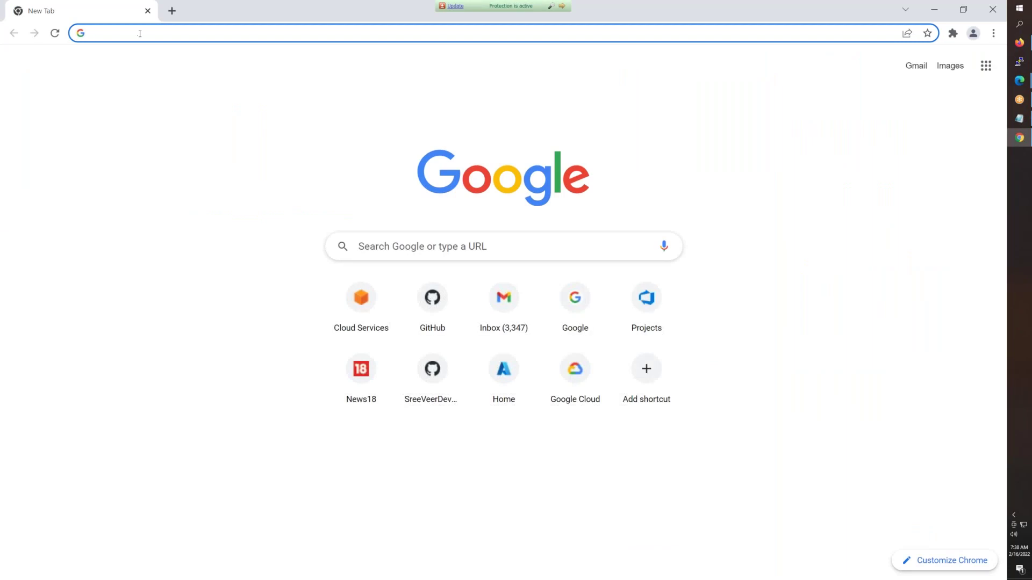
{"action": "type", "text": "cloud.google.com"}
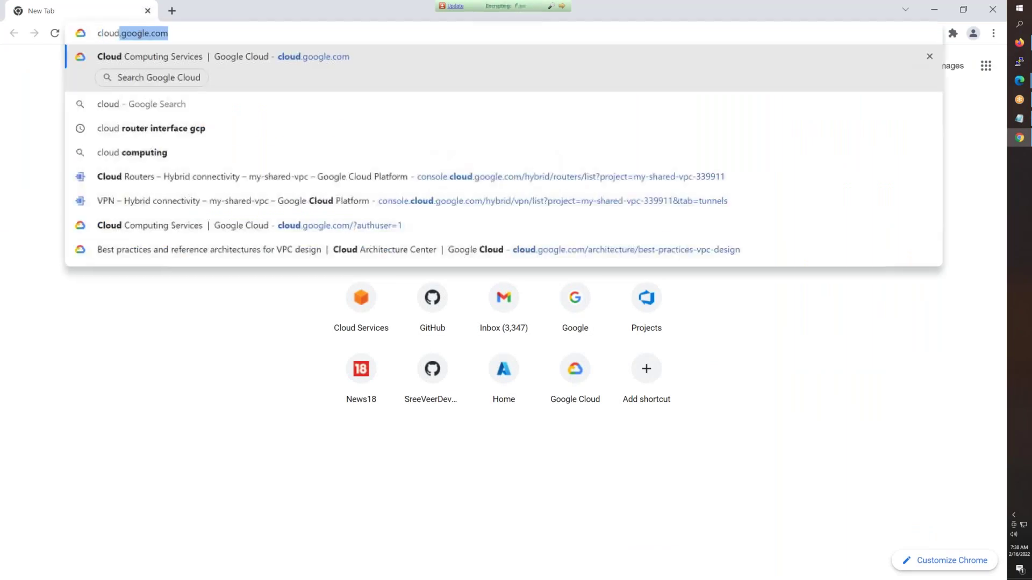
{"action": "key", "text": "Return"}
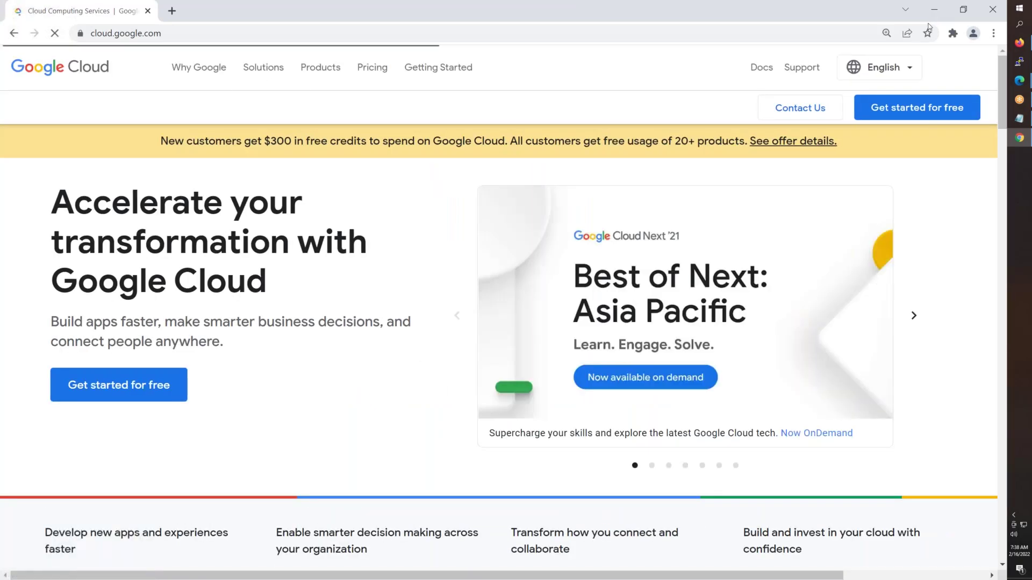
{"action": "left_click", "coordinate": [962, 77]}
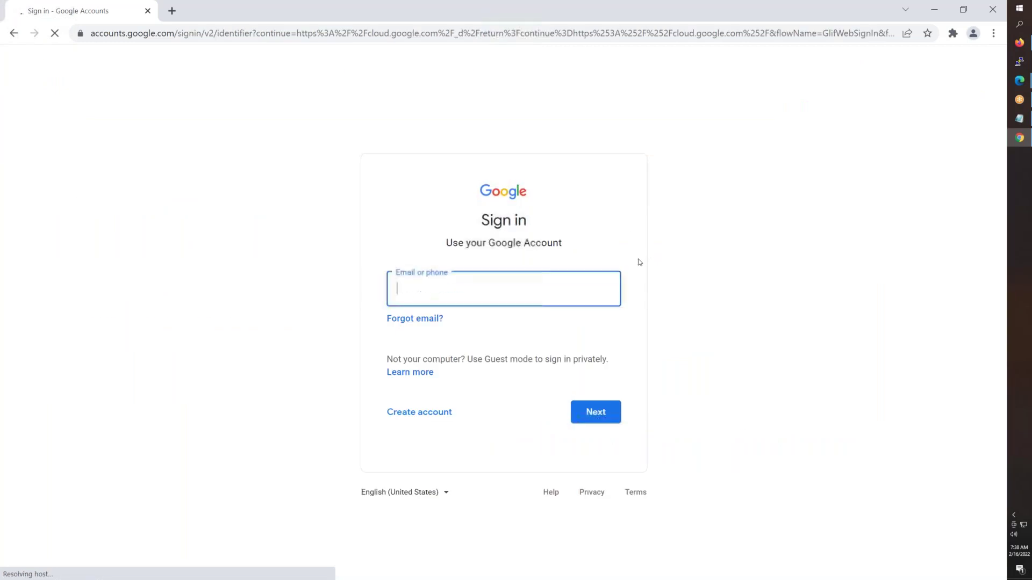
Step: Sign in with the first saved account's email and its password, retrying until accepted
{"action": "left_click", "coordinate": [481, 294]}
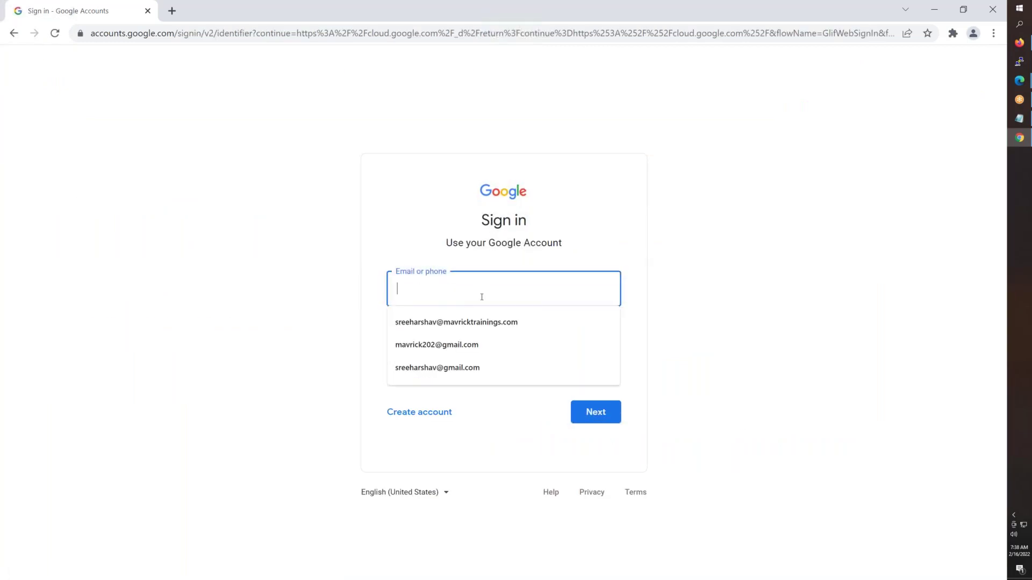
{"action": "left_click", "coordinate": [480, 323]}
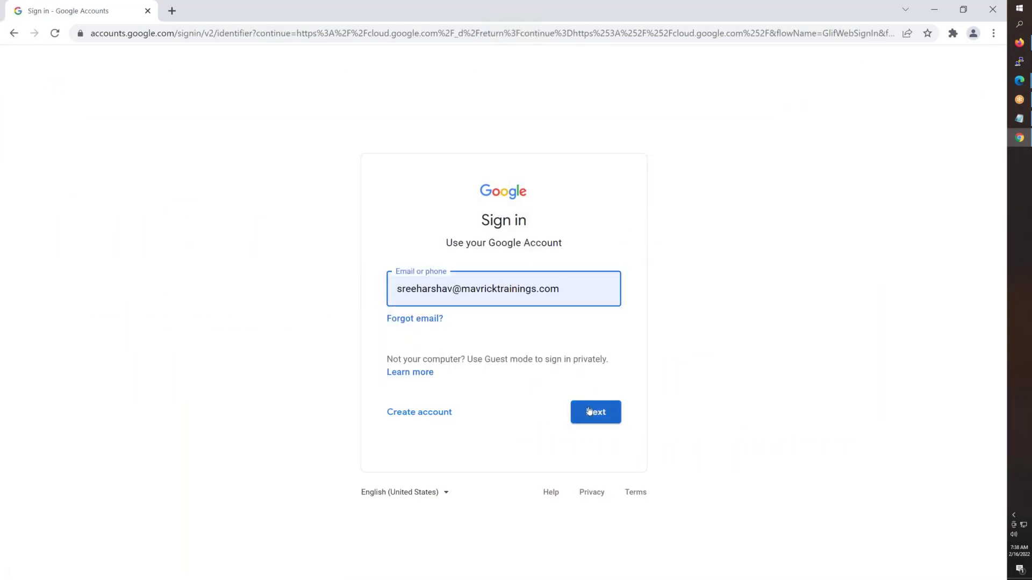
{"action": "key", "text": "Return"}
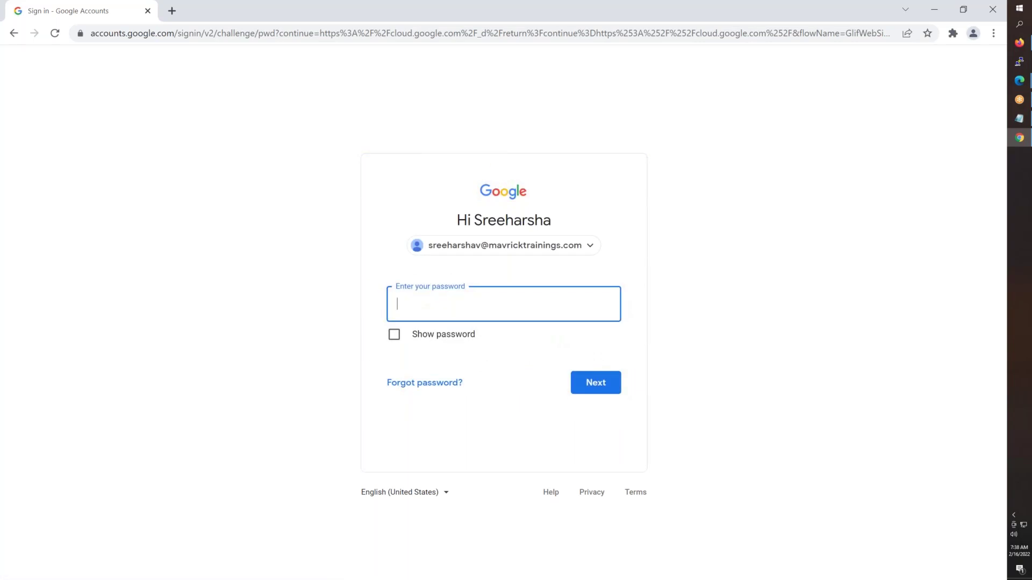
{"action": "type", "text": "n"}
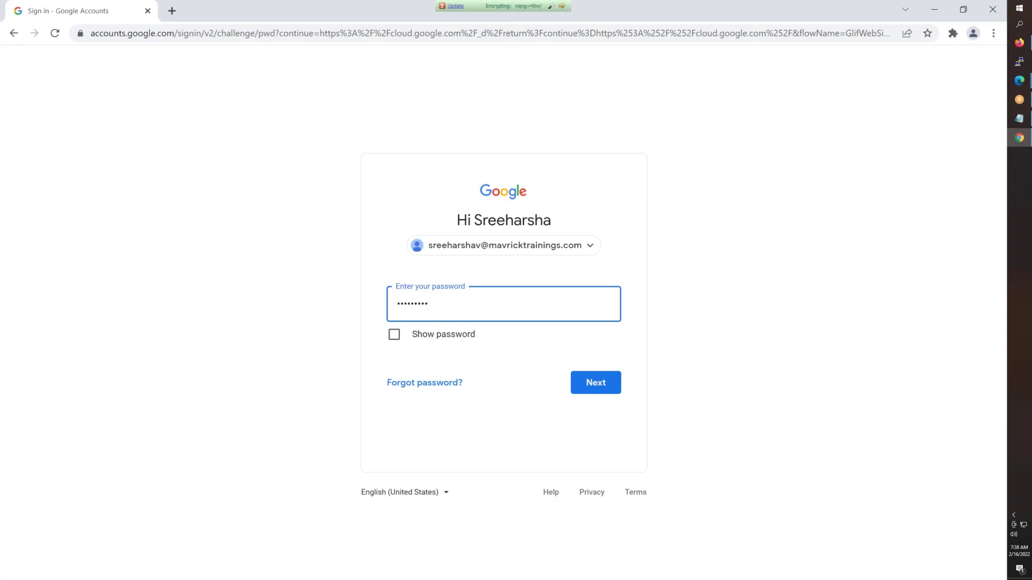
{"action": "key", "text": "Return"}
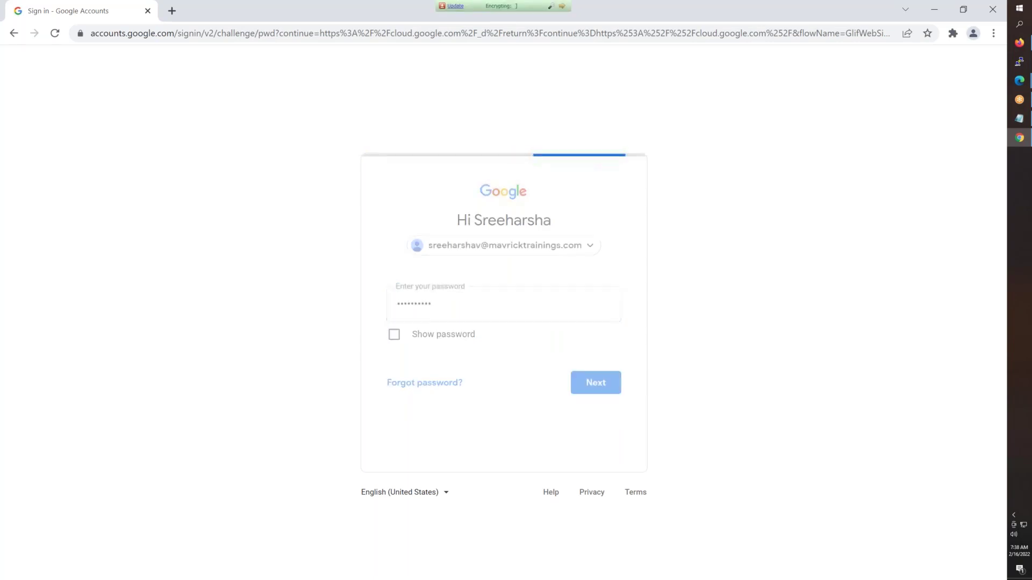
{"action": "type", "text": "*******"}
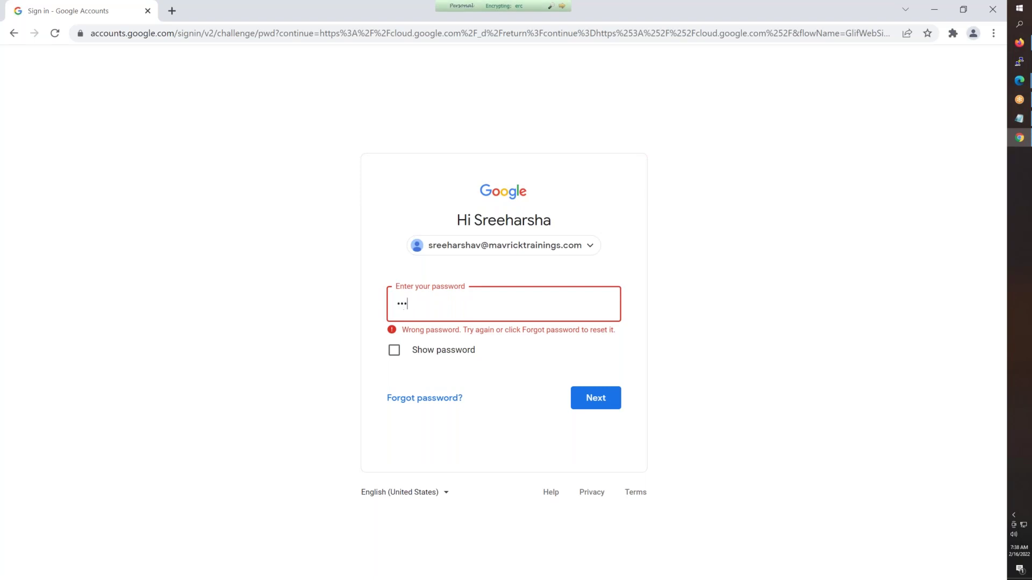
{"action": "type", "text": "**"}
{"action": "key", "text": "Return"}
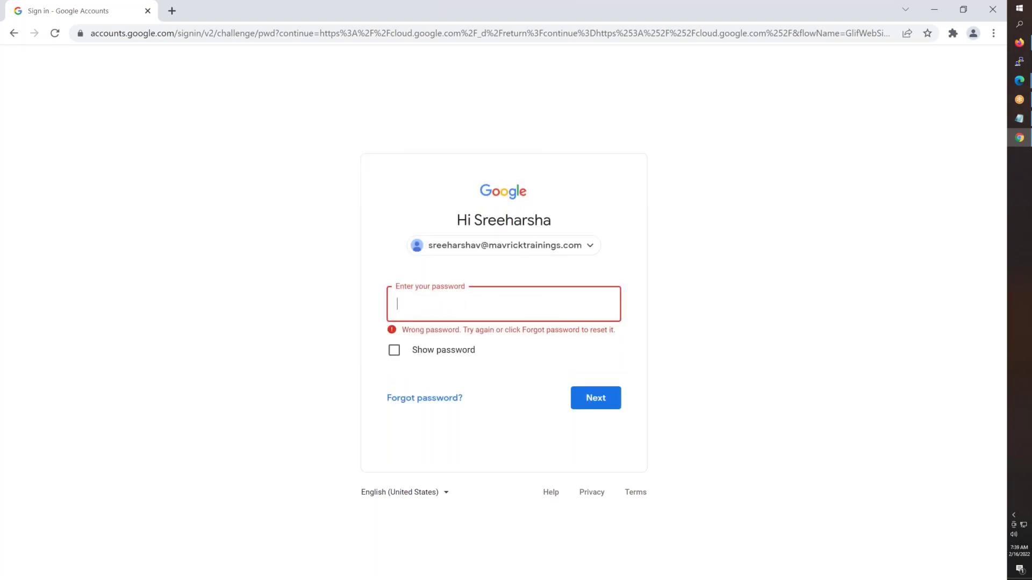
{"action": "type", "text": "*"}
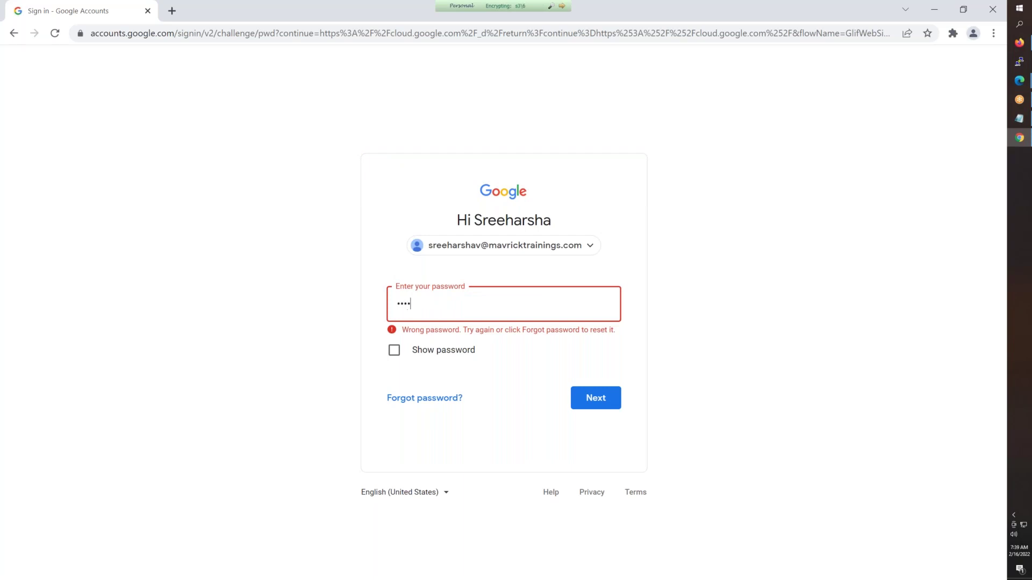
{"action": "type", "text": "**********"}
{"action": "key", "text": "Return"}
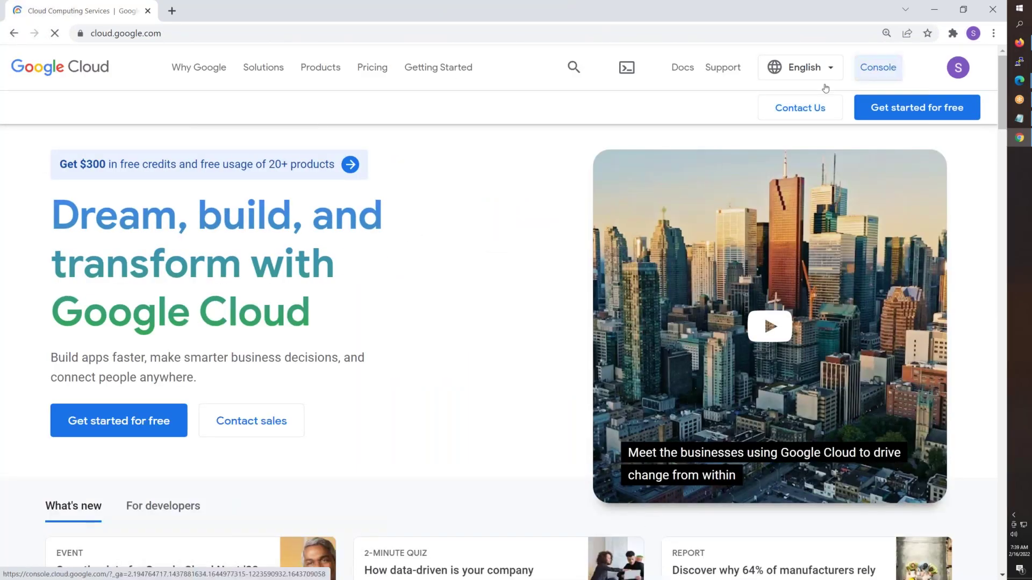
Step: Open the Google Cloud console, browse the project picker's organisation list, and check the prod-instance-1 SSH window
{"action": "left_click", "coordinate": [877, 67]}
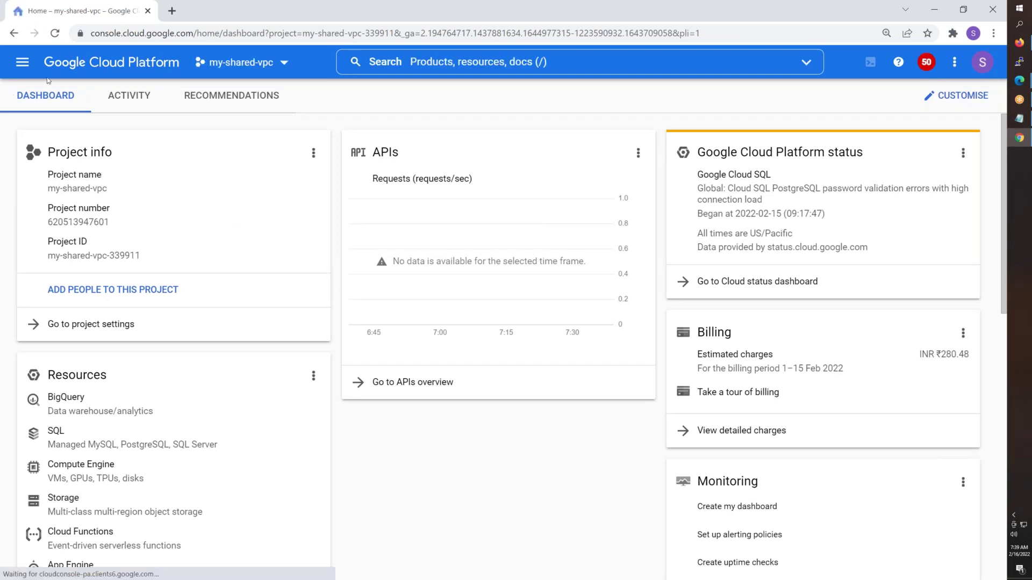
{"action": "left_click", "coordinate": [254, 62]}
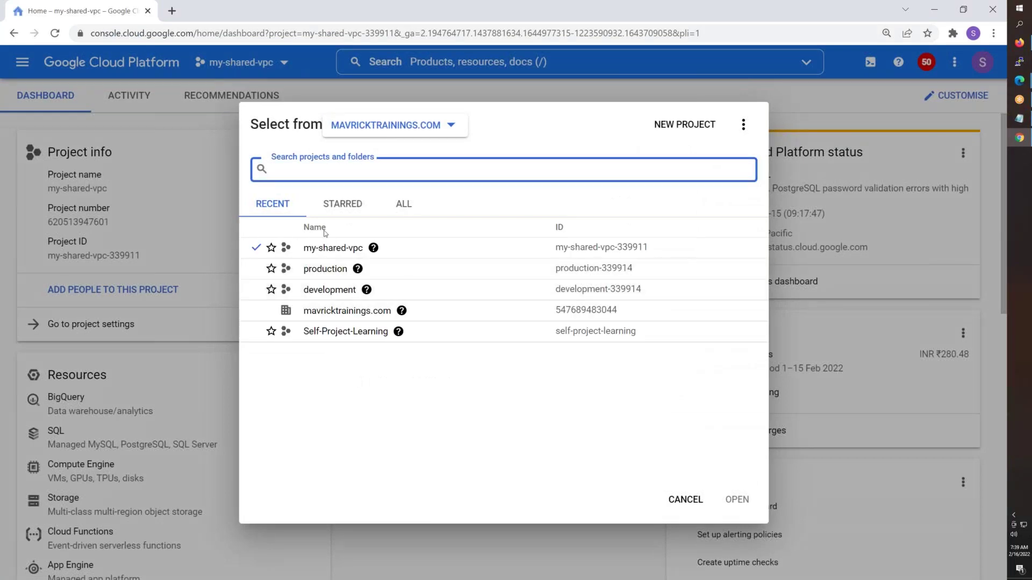
{"action": "left_click", "coordinate": [446, 129]}
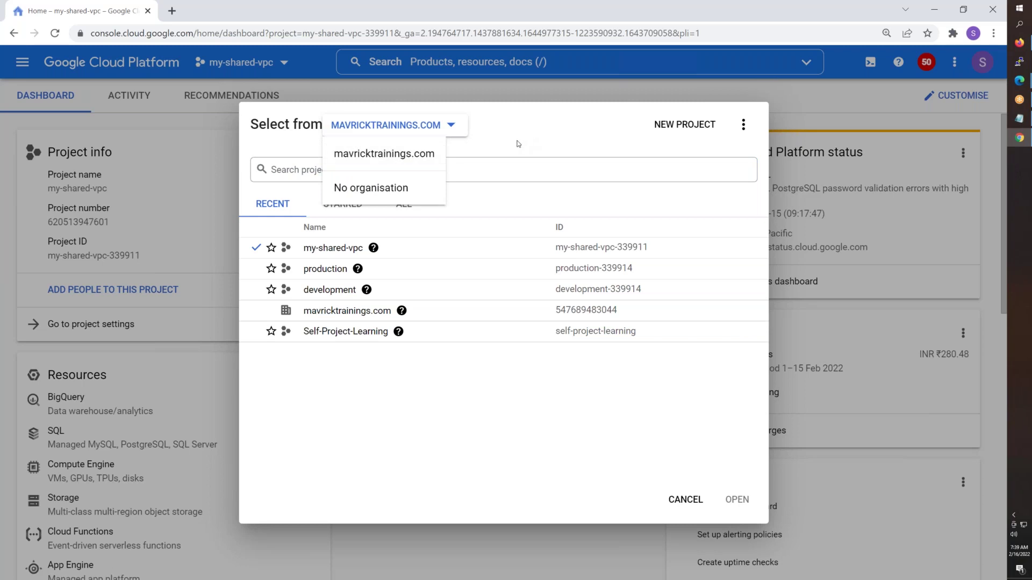
{"action": "mouse_move", "coordinate": [1019, 80]}
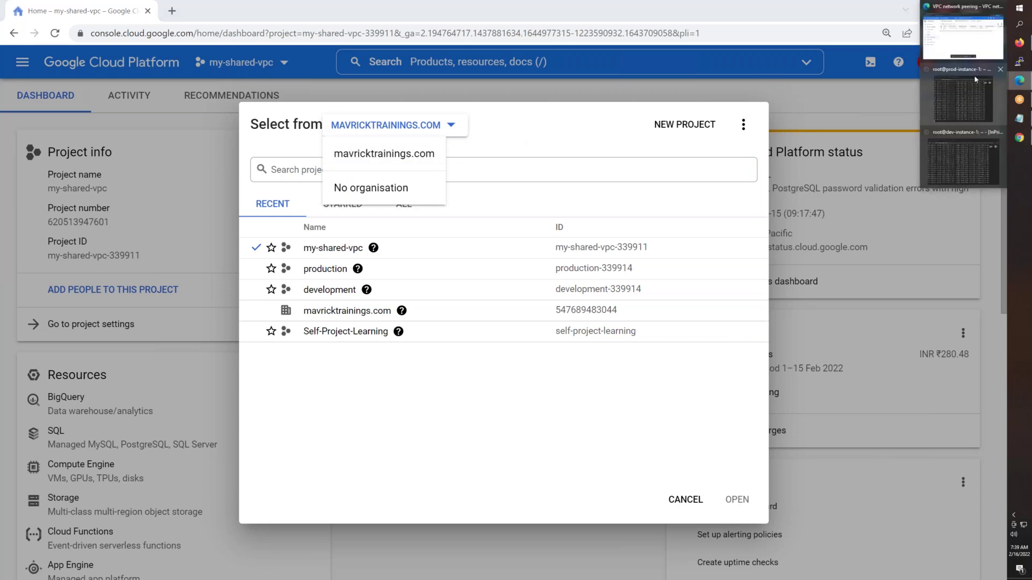
{"action": "left_click", "coordinate": [975, 81]}
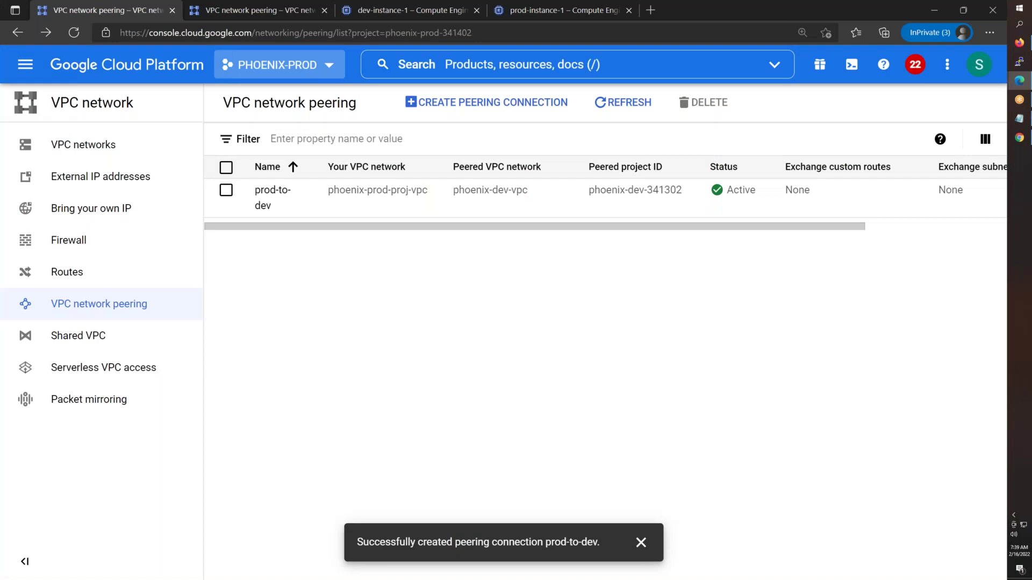
Step: Return to the my-shared-vpc console window, closing the organisation list and project picker without switching
{"action": "left_click", "coordinate": [279, 64]}
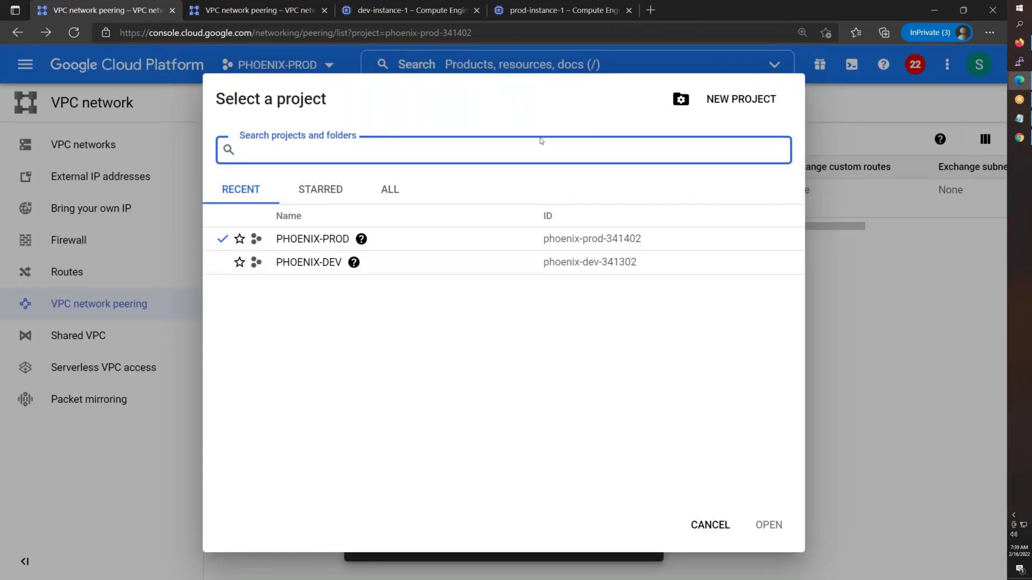
{"action": "left_click", "coordinate": [1019, 138]}
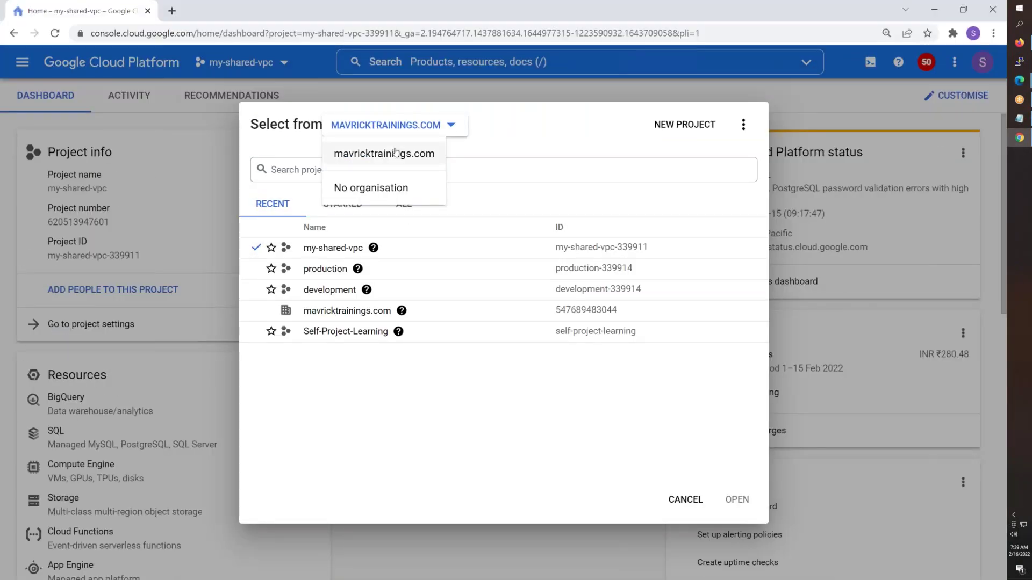
{"action": "left_click", "coordinate": [413, 418]}
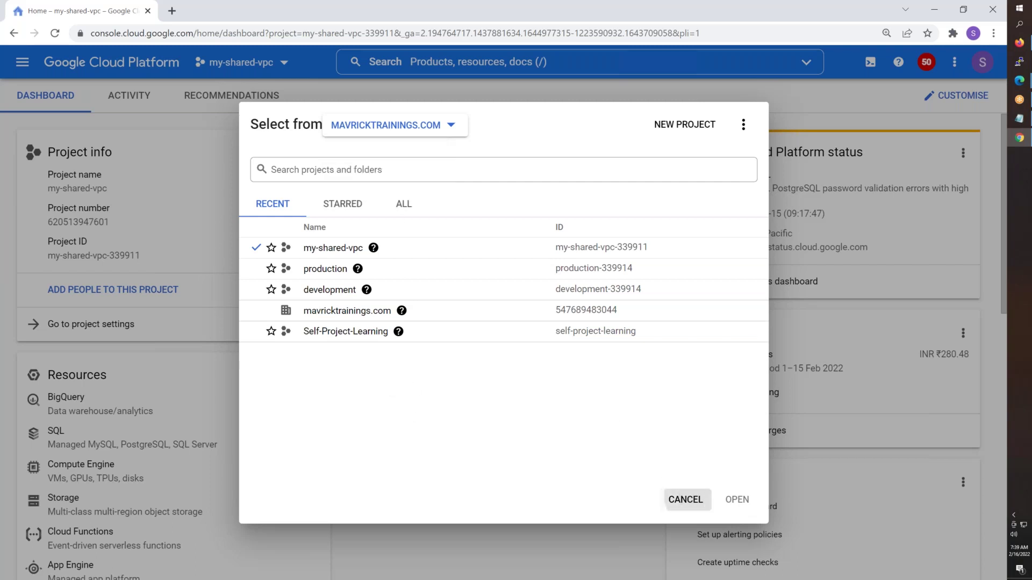
{"action": "left_click", "coordinate": [685, 499]}
{"action": "left_click", "coordinate": [22, 62]}
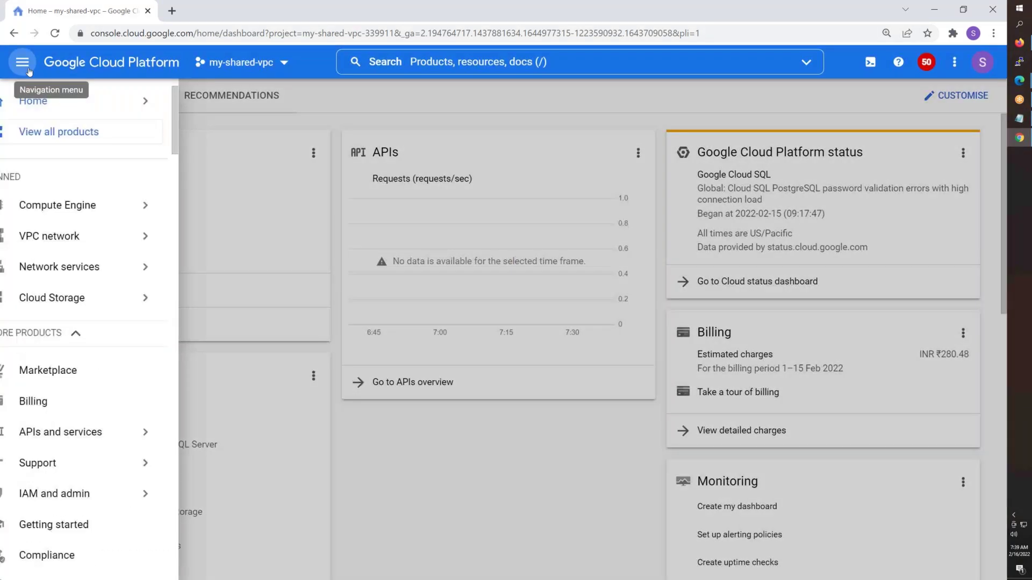
Step: Abandon a new VPC network form, then open hub-vpc's details and scroll to its four subnets
{"action": "left_click", "coordinate": [96, 241]}
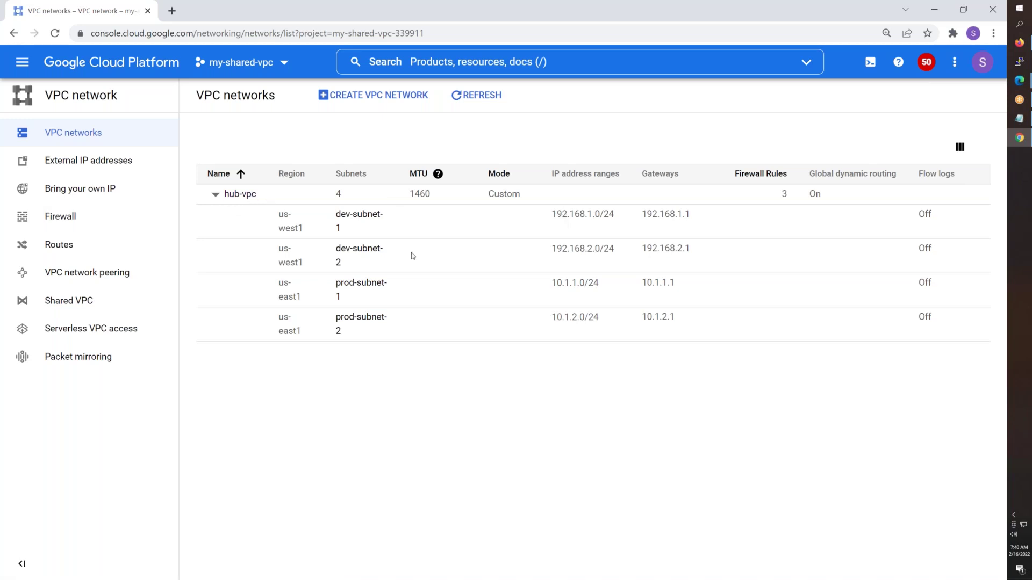
{"action": "left_click", "coordinate": [380, 101]}
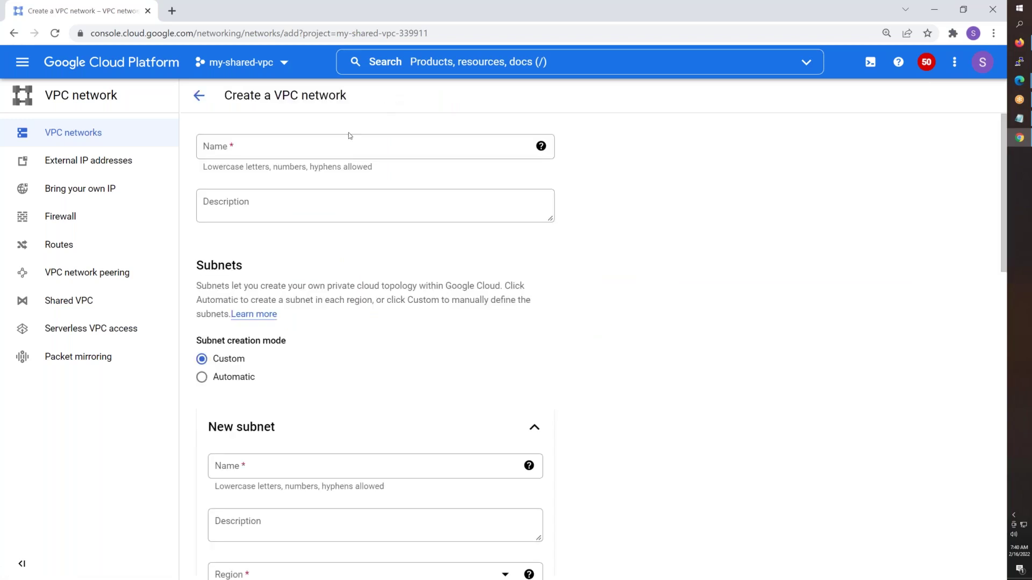
{"action": "left_click", "coordinate": [288, 154]}
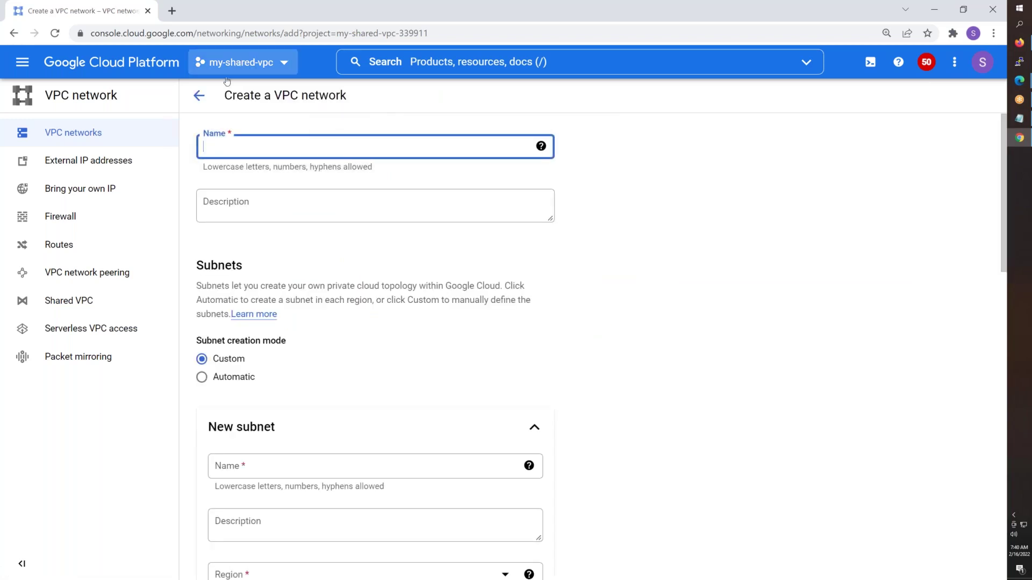
{"action": "left_click", "coordinate": [56, 138]}
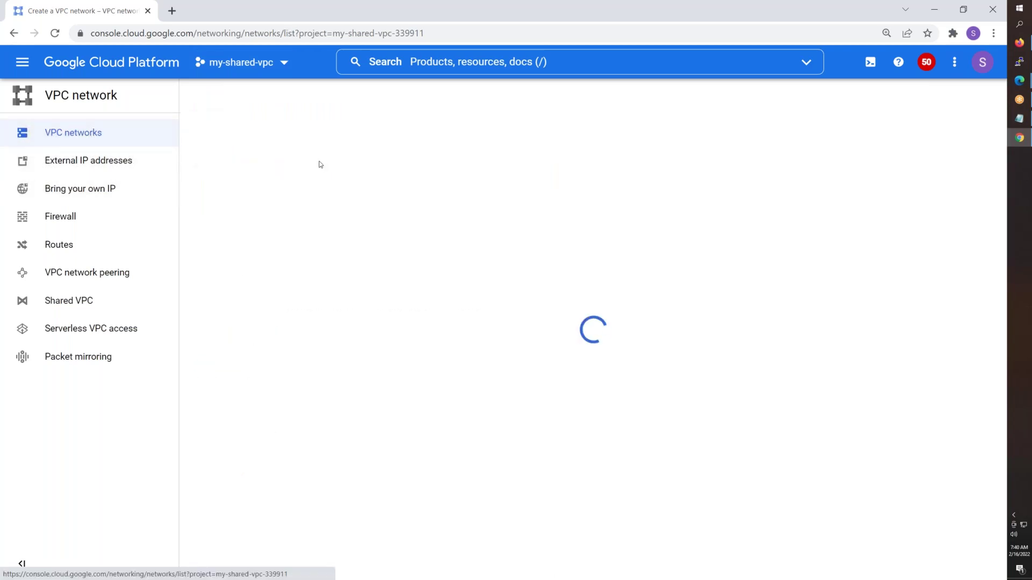
{"action": "left_click", "coordinate": [240, 194]}
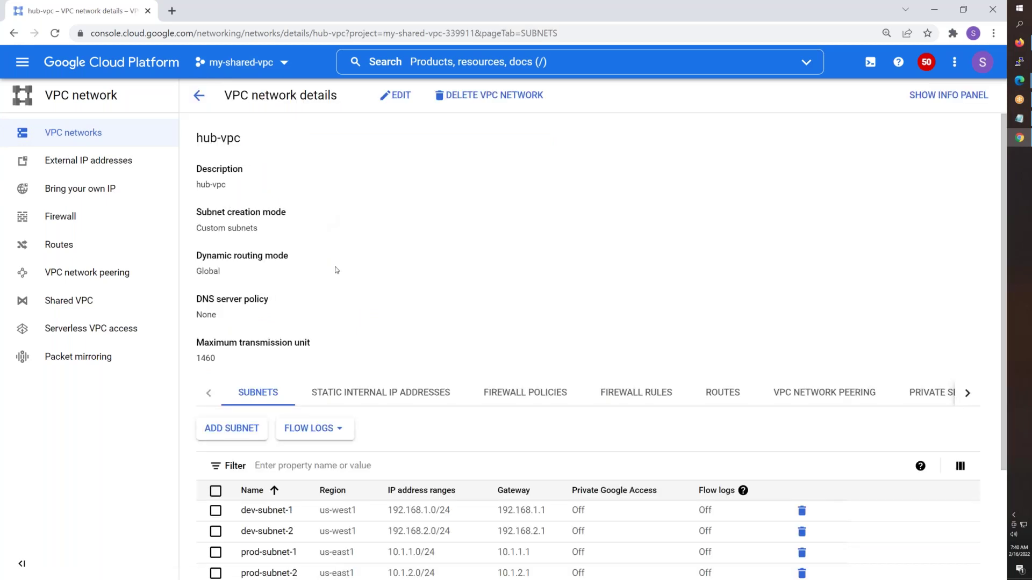
{"action": "scroll", "coordinate": [359, 447], "scroll_direction": "down", "scroll_amount": 2}
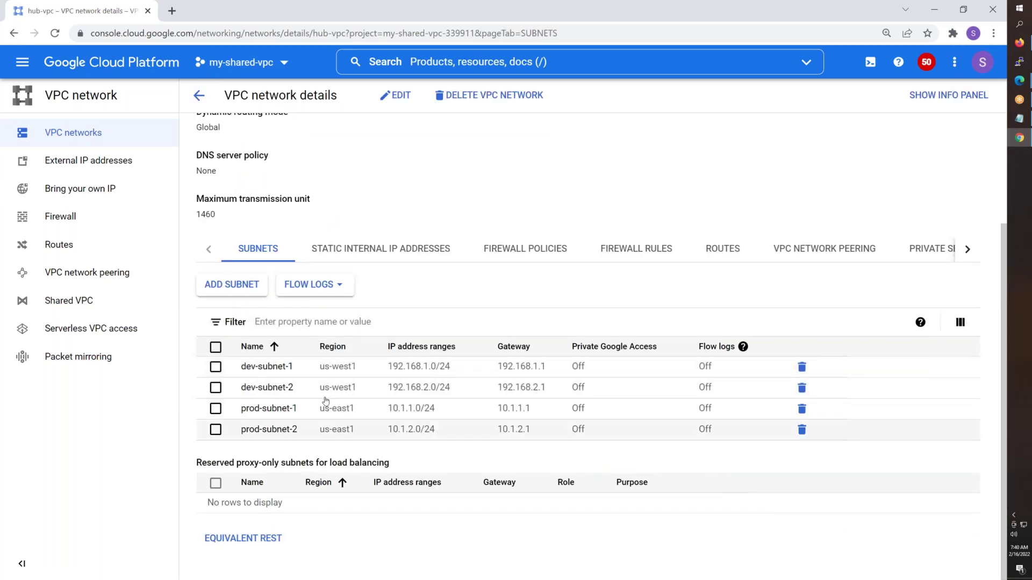
{"action": "left_click", "coordinate": [243, 291]}
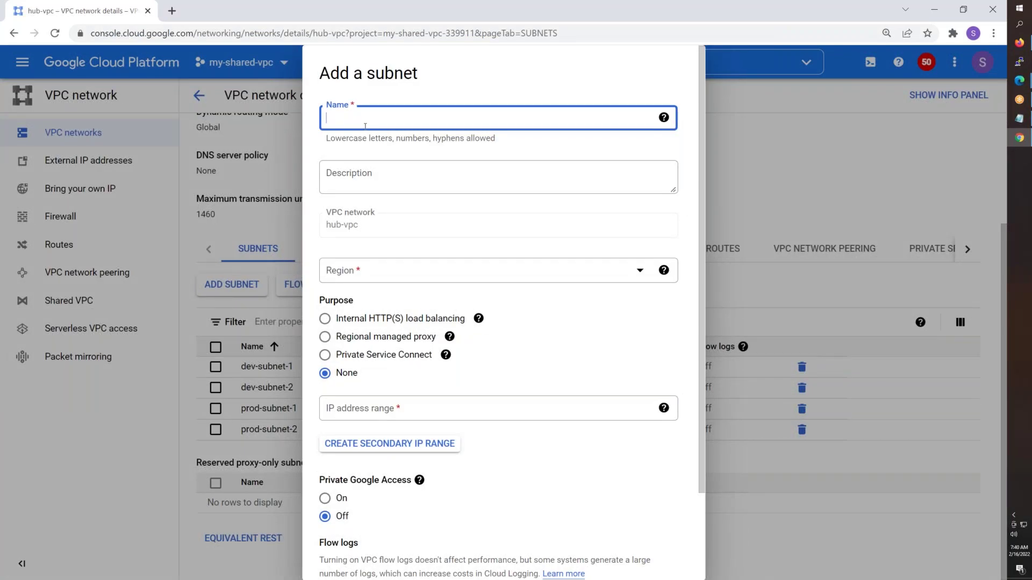
Step: Add subnet testing-subnet-1, with the same description, in us-west2 with range 172.16.1.0/24 to hub-vpc
{"action": "type", "text": "testing"}
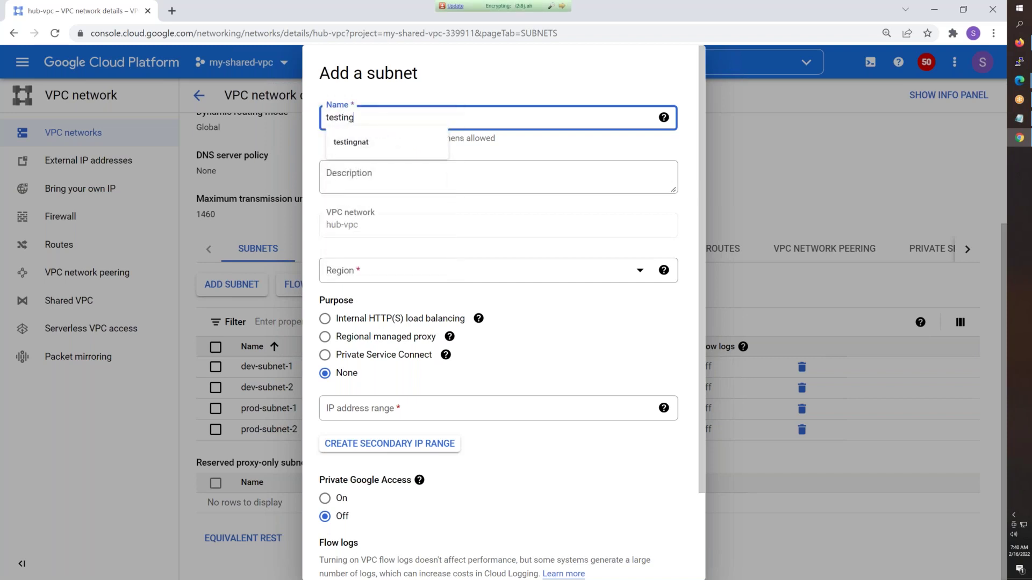
{"action": "type", "text": "-subnet-1"}
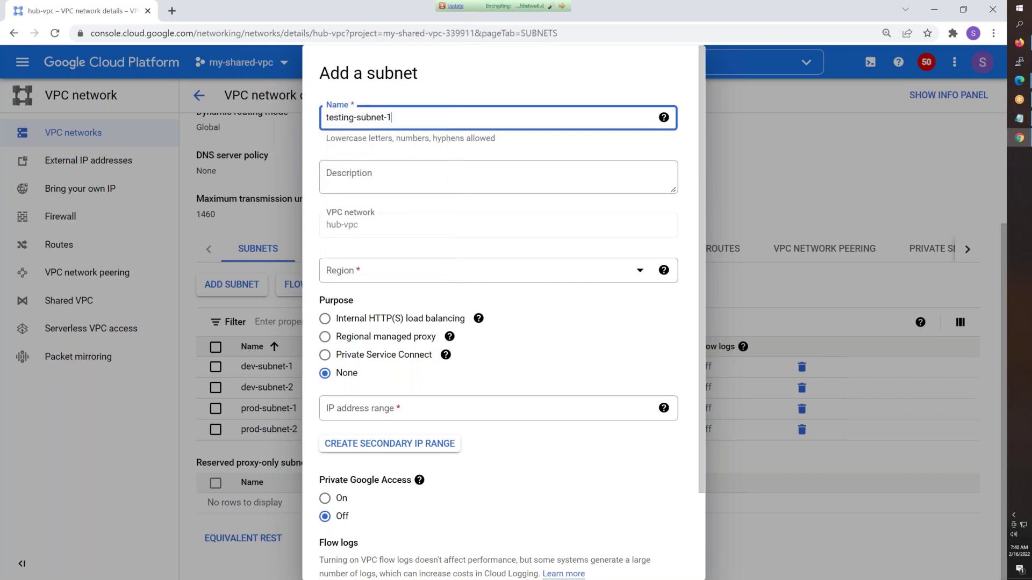
{"action": "key", "text": "ctrl+a"}
{"action": "key", "text": "ctrl+c"}
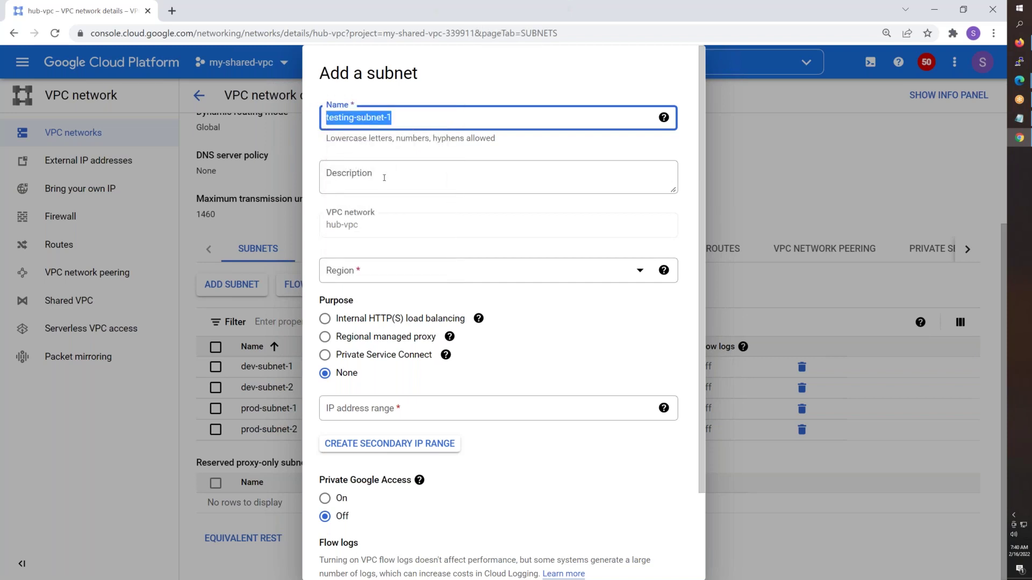
{"action": "left_click", "coordinate": [384, 178]}
{"action": "key", "text": "ctrl+v"}
{"action": "left_click", "coordinate": [379, 277]}
{"action": "scroll", "coordinate": [421, 350], "scroll_direction": "down", "scroll_amount": 10}
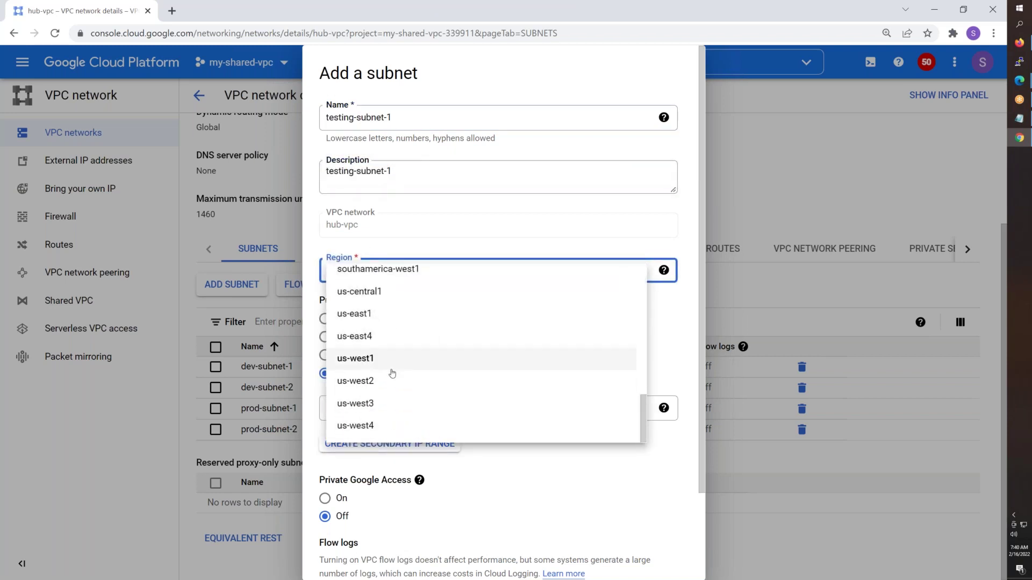
{"action": "left_click", "coordinate": [378, 382]}
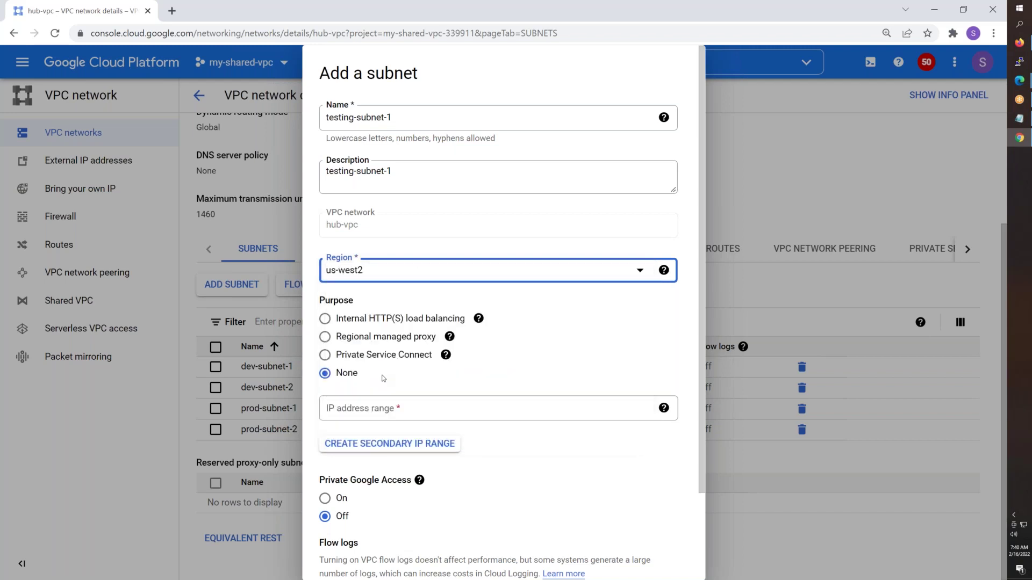
{"action": "left_click", "coordinate": [375, 406]}
{"action": "type", "text": "172.16"}
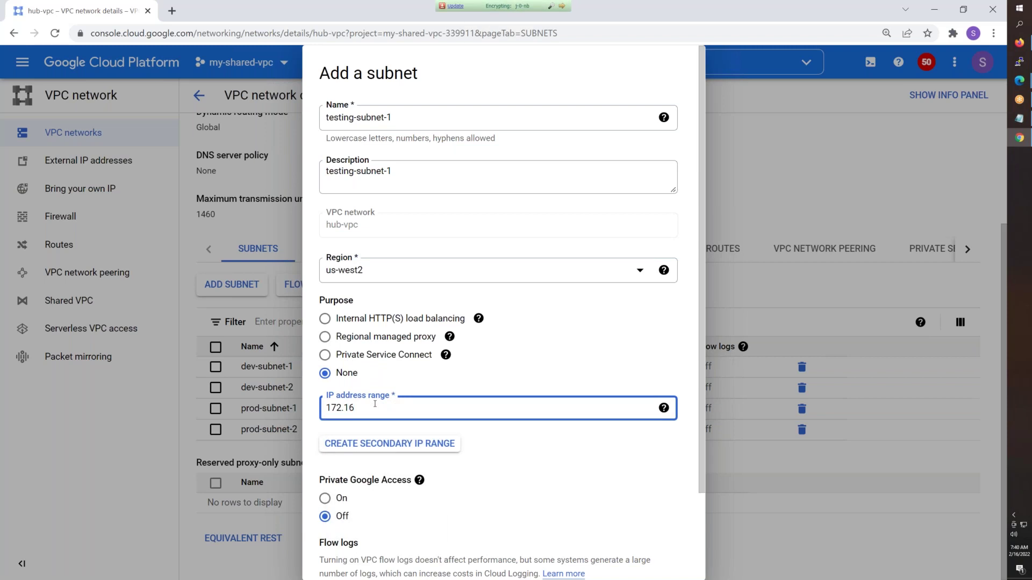
{"action": "type", "text": ".1.0/24"}
{"action": "scroll", "coordinate": [381, 410], "scroll_direction": "down", "scroll_amount": 2}
{"action": "left_click", "coordinate": [662, 561]}
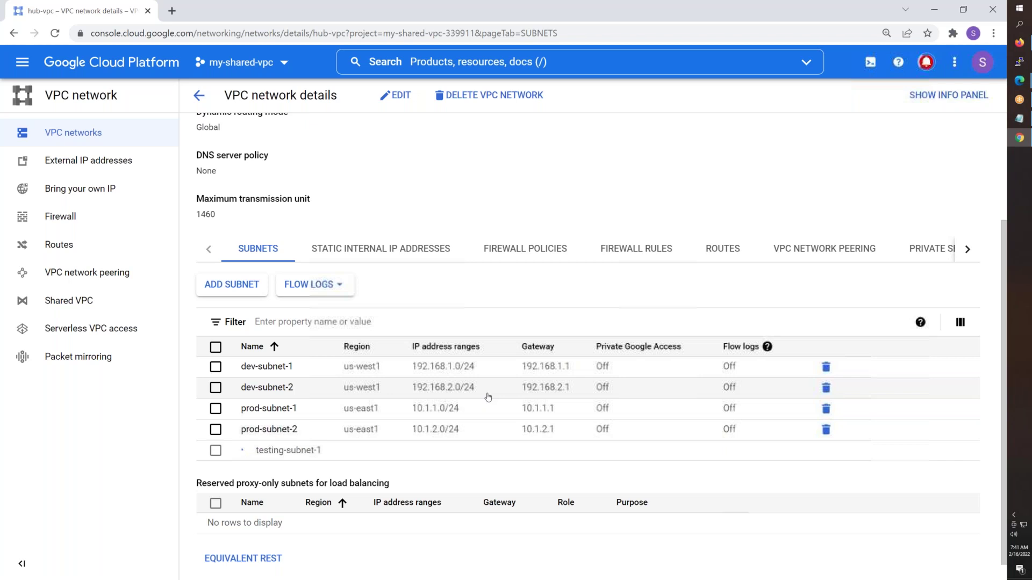
Step: Bring the PHOENIX-PROD peering window forward, dismissing the account card and the project picker
{"action": "left_click", "coordinate": [976, 67]}
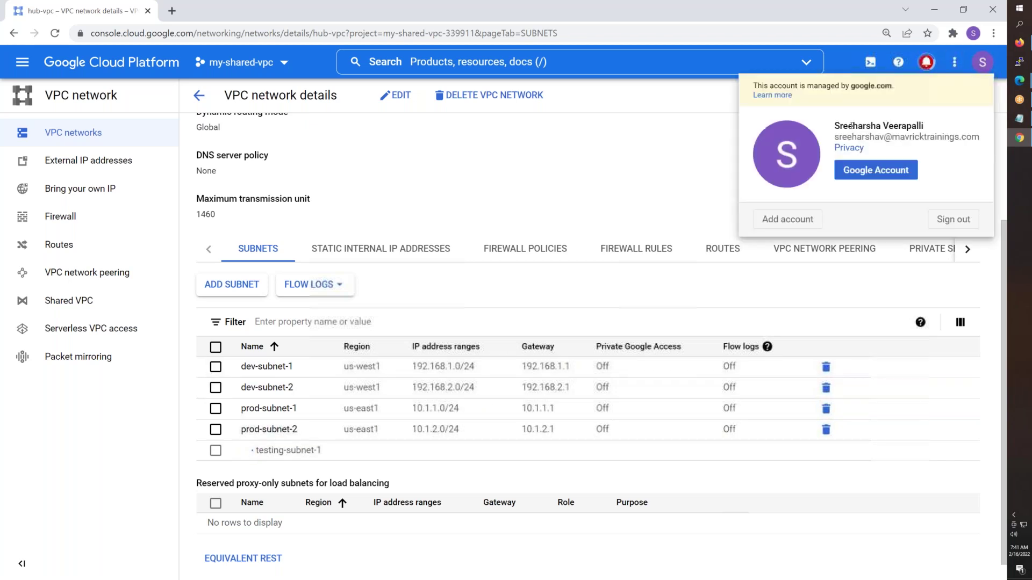
{"action": "left_click", "coordinate": [542, 160]}
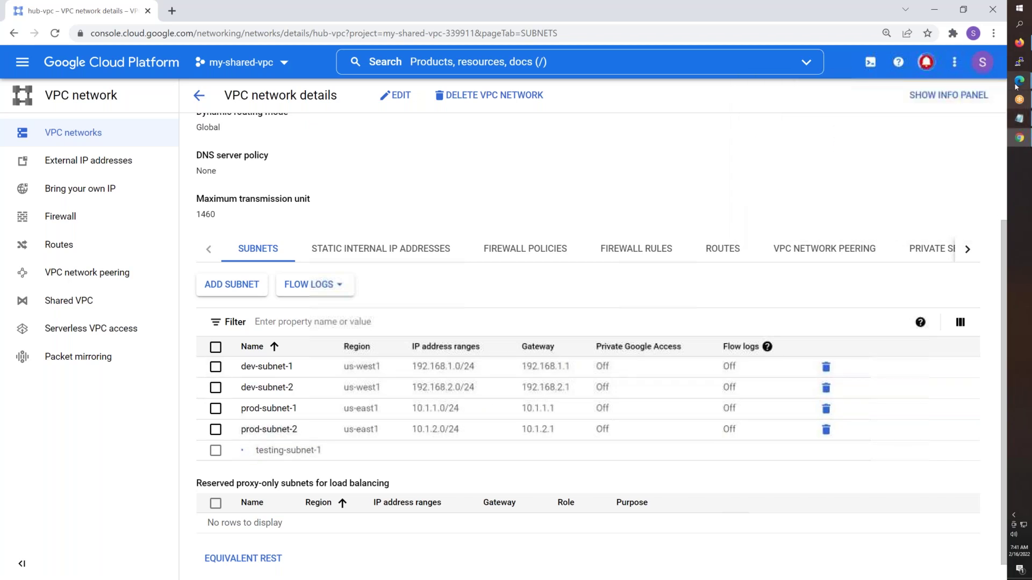
{"action": "mouse_move", "coordinate": [1018, 138]}
{"action": "left_click", "coordinate": [964, 48]}
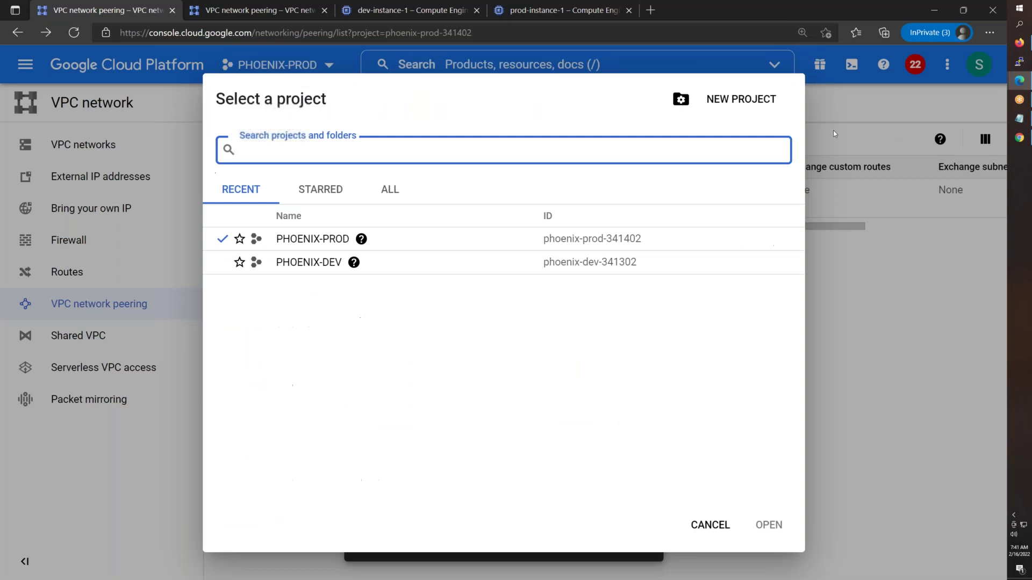
{"action": "left_click", "coordinate": [708, 525]}
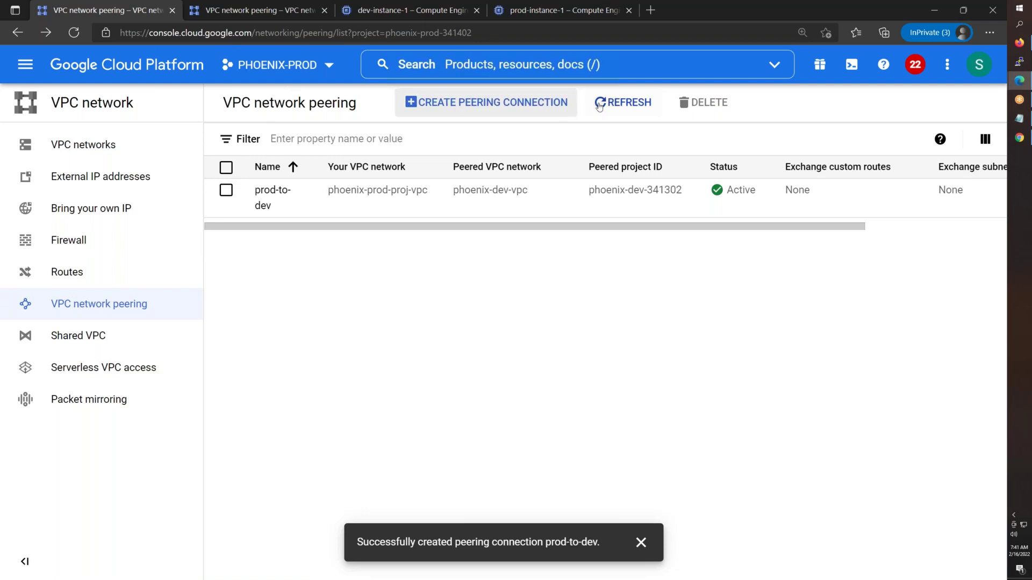
{"action": "left_click", "coordinate": [543, 103]}
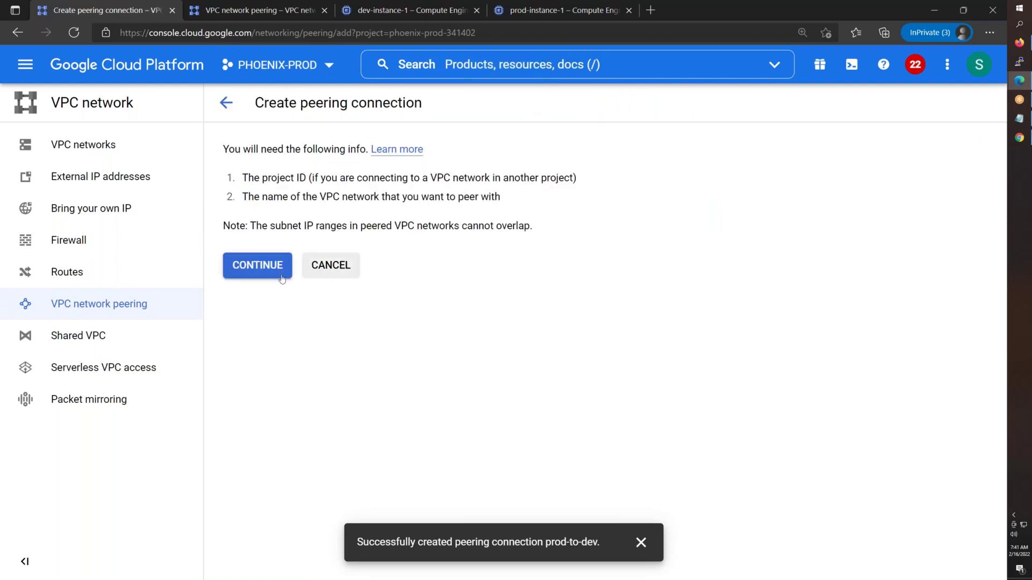
Step: Name the peering prod-to-hub, with local network phoenix-prod-proj-vpc, peering to another project
{"action": "left_click", "coordinate": [257, 266]}
{"action": "left_click", "coordinate": [331, 232]}
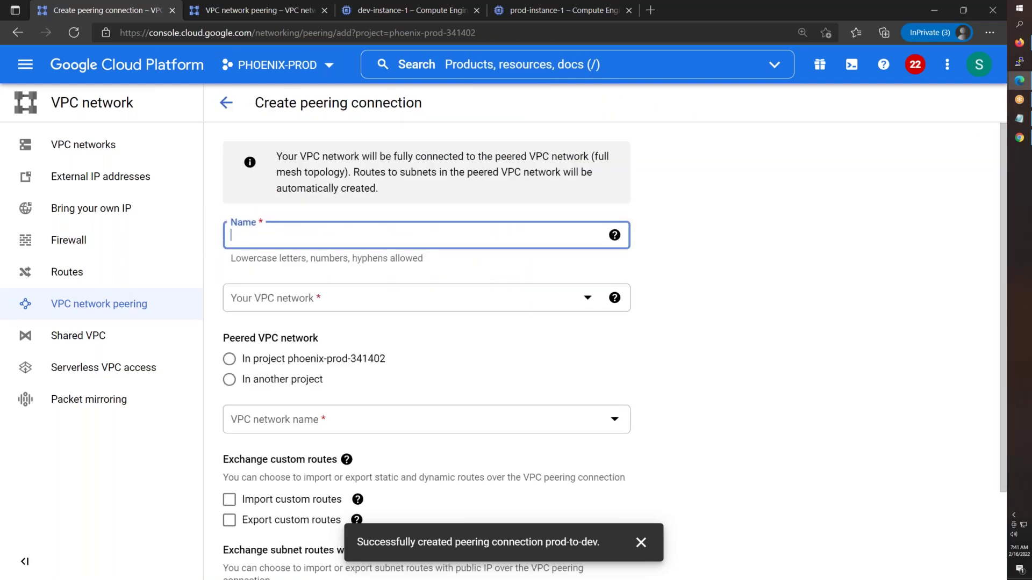
{"action": "type", "text": "prod-to-"}
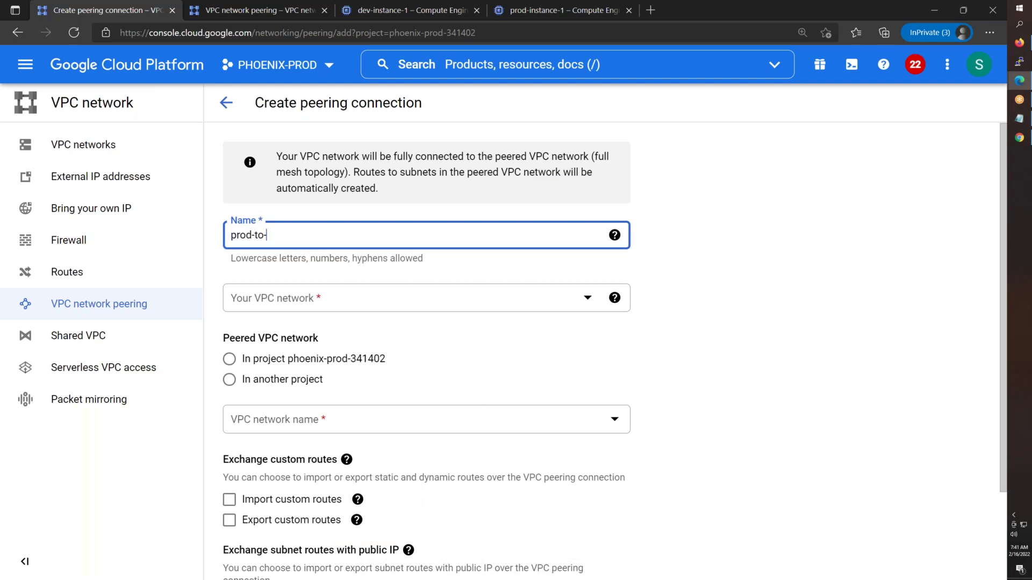
{"action": "type", "text": "hub"}
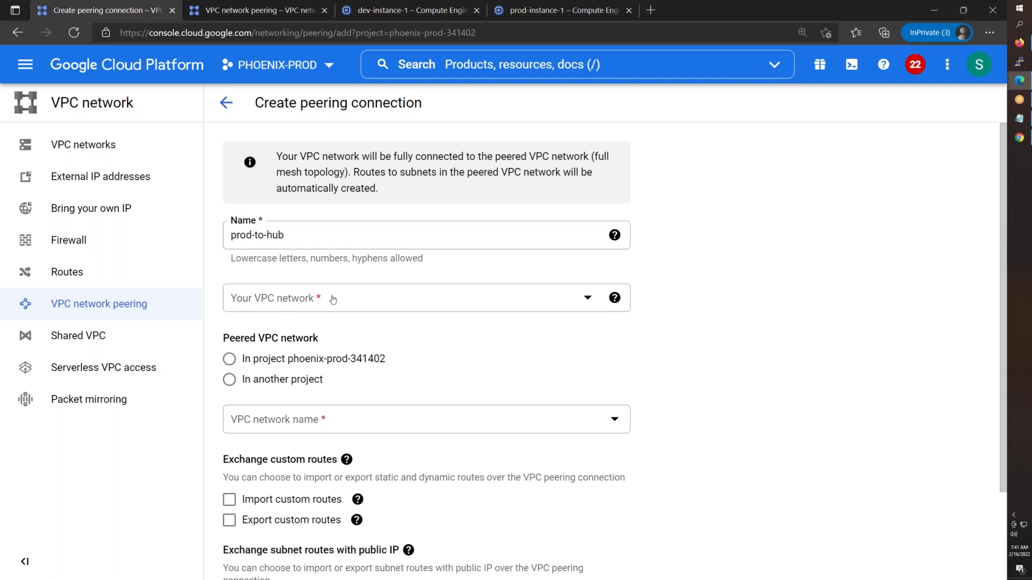
{"action": "left_click", "coordinate": [331, 298]}
{"action": "left_click", "coordinate": [353, 354]}
{"action": "left_click", "coordinate": [230, 379]}
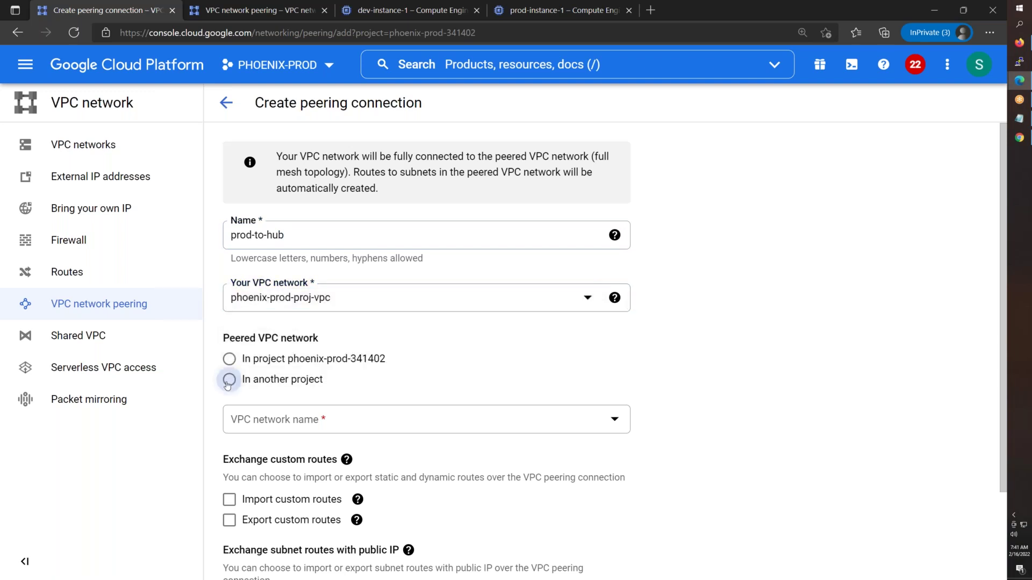
Step: Copy the shared project's name from the hub-vpc window into the Project ID field
{"action": "left_click", "coordinate": [1028, 45]}
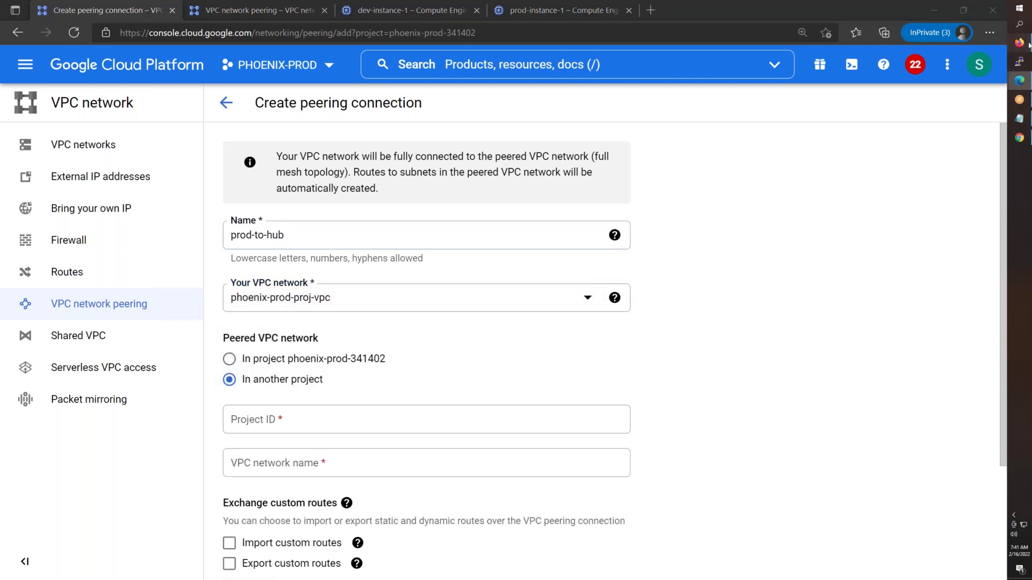
{"action": "left_click", "coordinate": [1019, 137]}
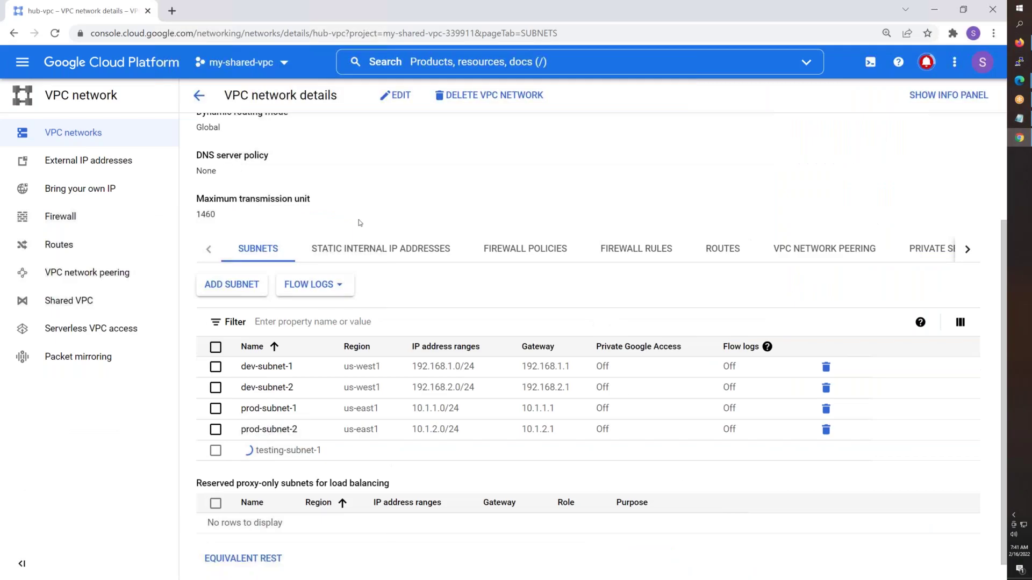
{"action": "scroll", "coordinate": [430, 426], "scroll_direction": "up", "scroll_amount": 3}
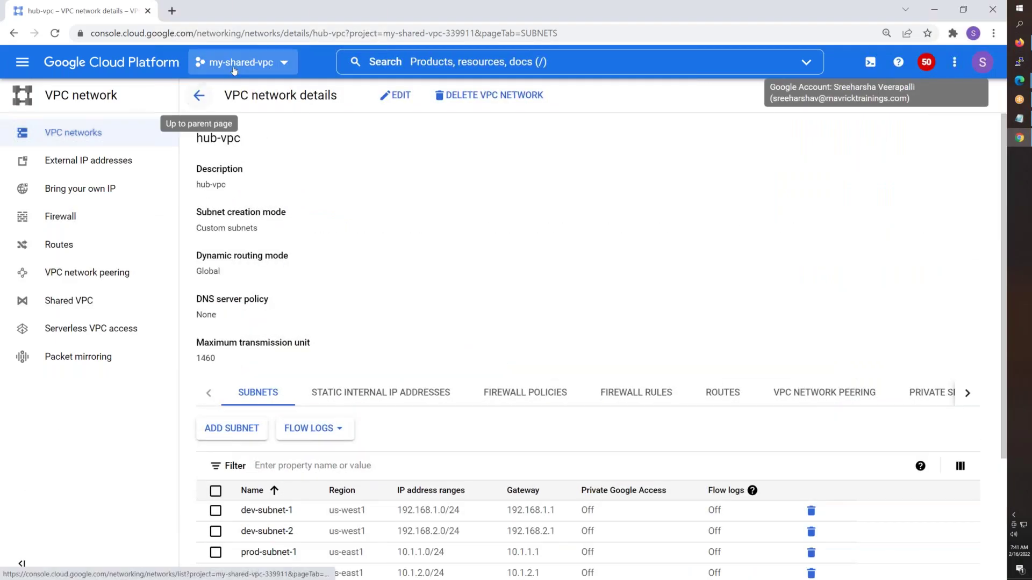
{"action": "key", "text": "ctrl+o"}
{"action": "left_click_drag", "start_coordinate": [303, 248], "coordinate": [361, 261]}
{"action": "key", "text": "ctrl+c"}
{"action": "key", "text": "alt+Tab"}
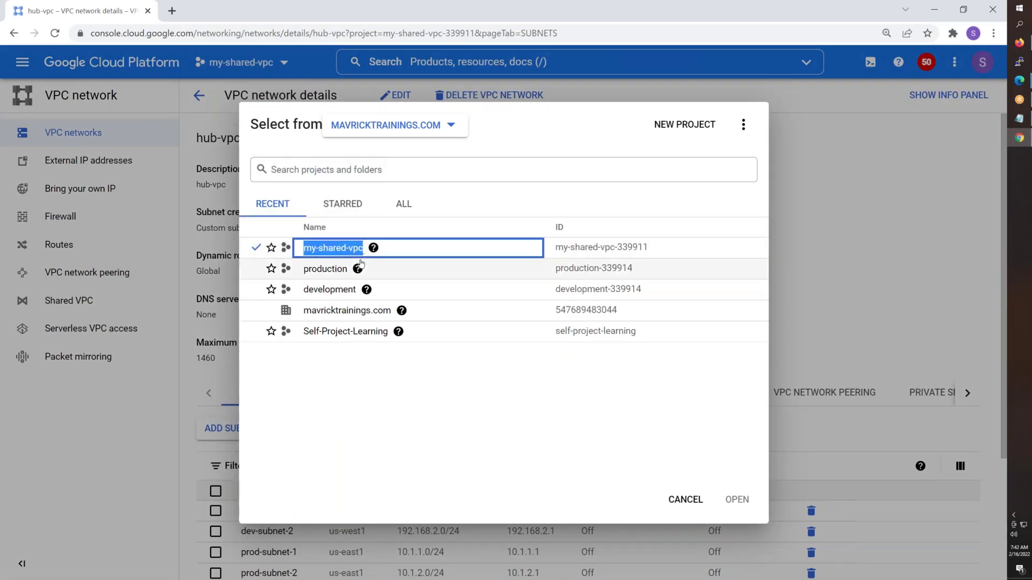
{"action": "key", "text": "alt+Tab"}
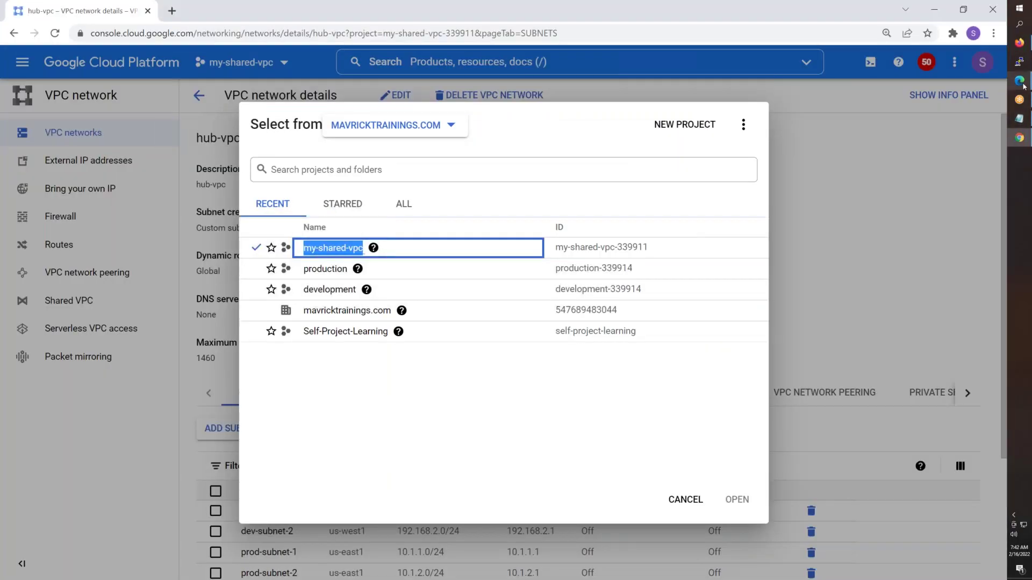
{"action": "mouse_move", "coordinate": [1019, 81]}
{"action": "left_click", "coordinate": [984, 29]}
{"action": "left_click", "coordinate": [282, 423]}
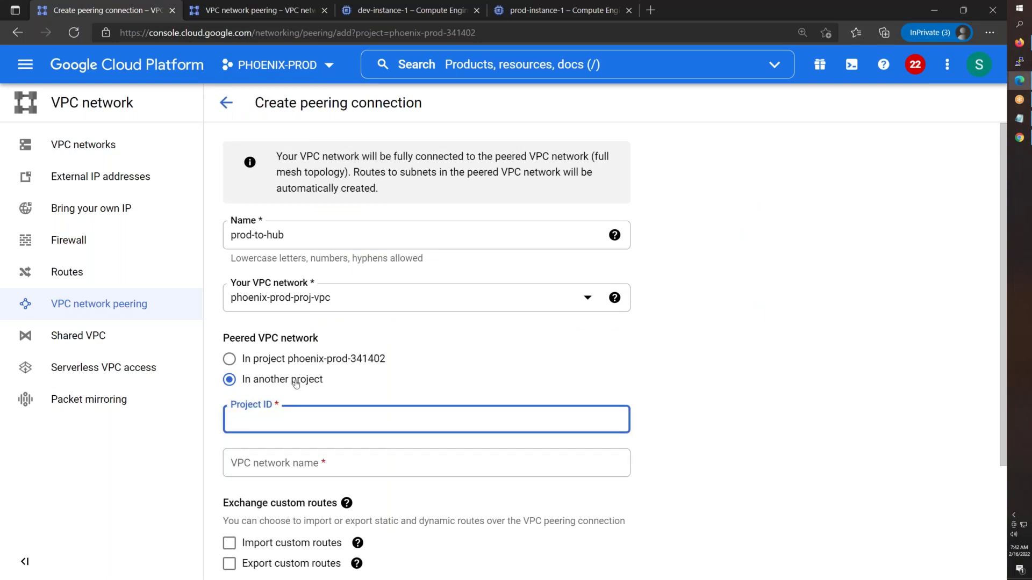
{"action": "key", "text": "ctrl+v"}
Step: Replace the Project ID with my-shared-vpc-339911
{"action": "key", "text": "alt+Tab"}
{"action": "left_click_drag", "start_coordinate": [661, 253], "coordinate": [553, 256]}
{"action": "key", "text": "ctrl+c"}
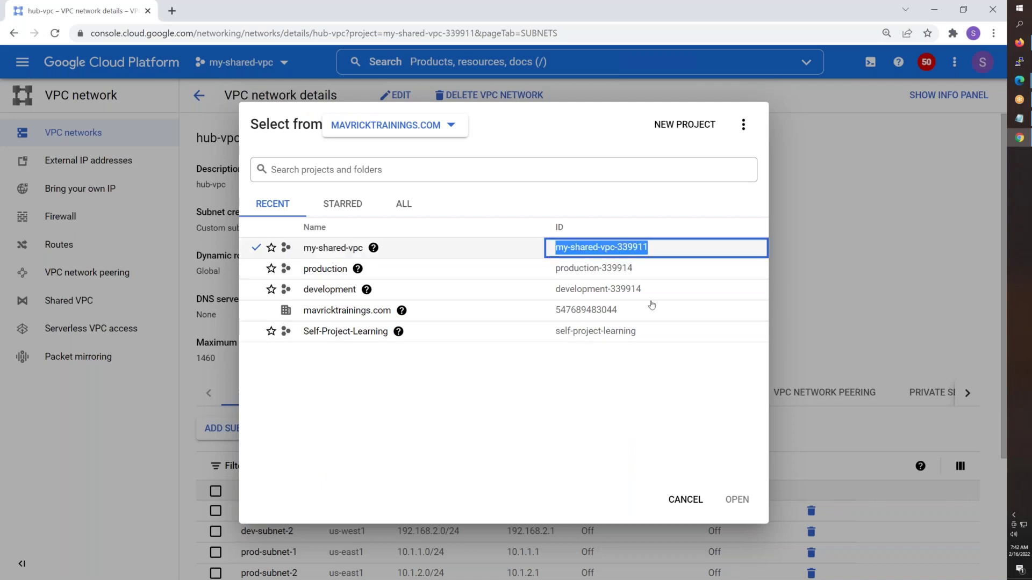
{"action": "key", "text": "alt+Tab"}
{"action": "key", "text": "ctrl+a"}
{"action": "key", "text": "ctrl+v"}
{"action": "key", "text": "Tab"}
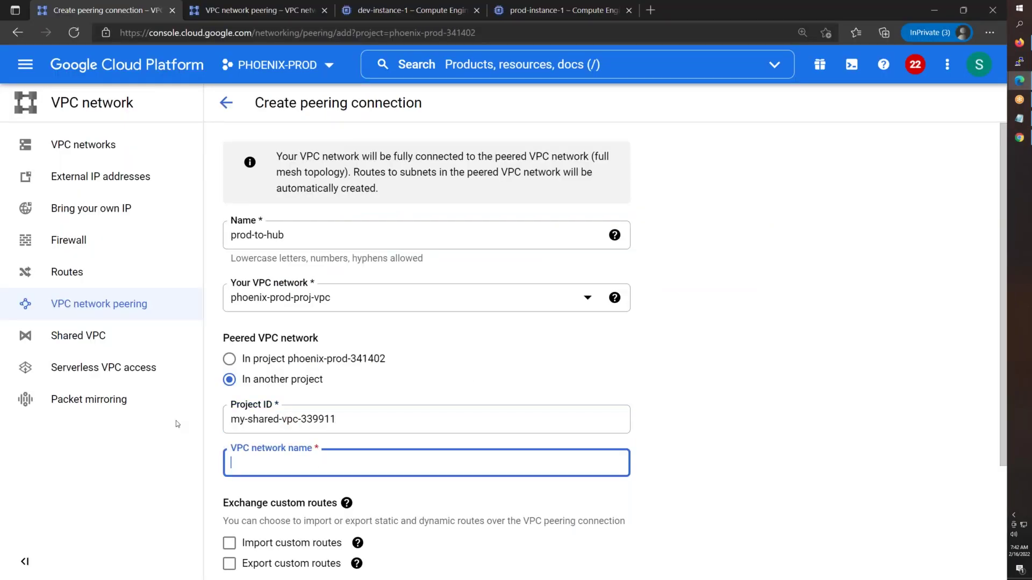
Step: Enter hub-vpc as the peer network name, copied from the shared project's networks list
{"action": "key", "text": "alt+Tab"}
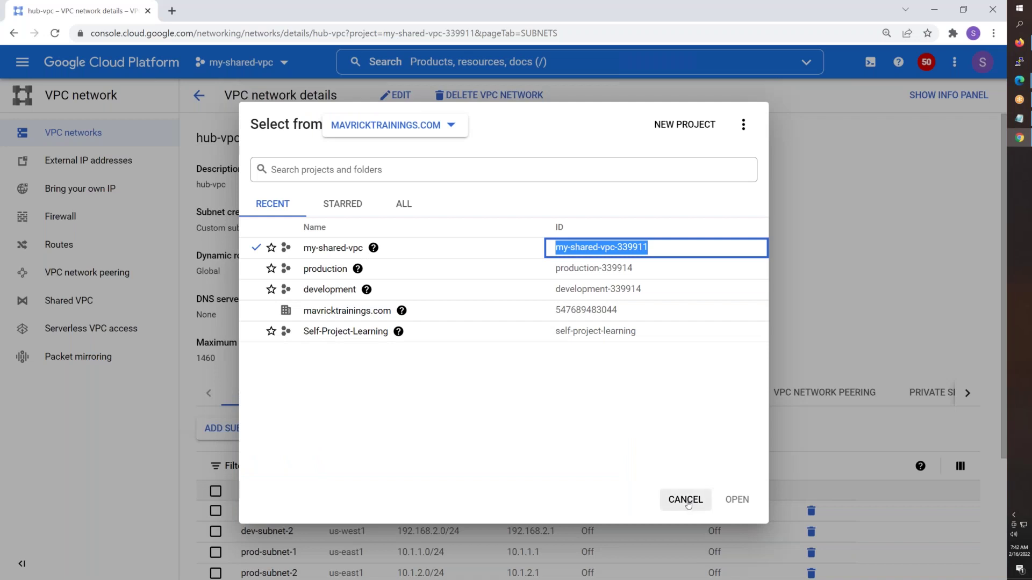
{"action": "left_click", "coordinate": [686, 501]}
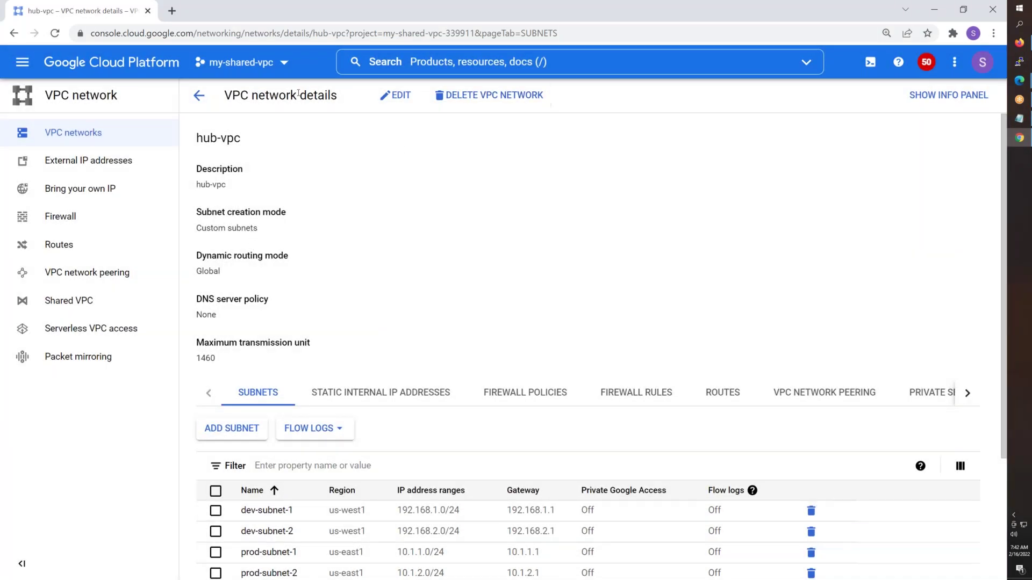
{"action": "scroll", "coordinate": [220, 217], "scroll_direction": "down", "scroll_amount": 2}
{"action": "scroll", "coordinate": [220, 217], "scroll_direction": "up", "scroll_amount": 2}
{"action": "left_click", "coordinate": [199, 95]}
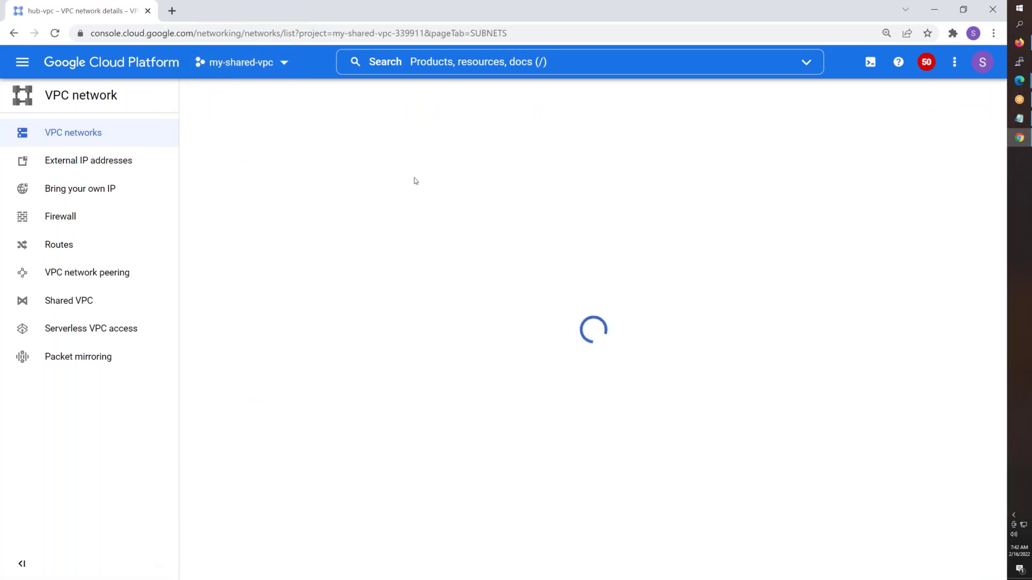
{"action": "double_click", "coordinate": [240, 194]}
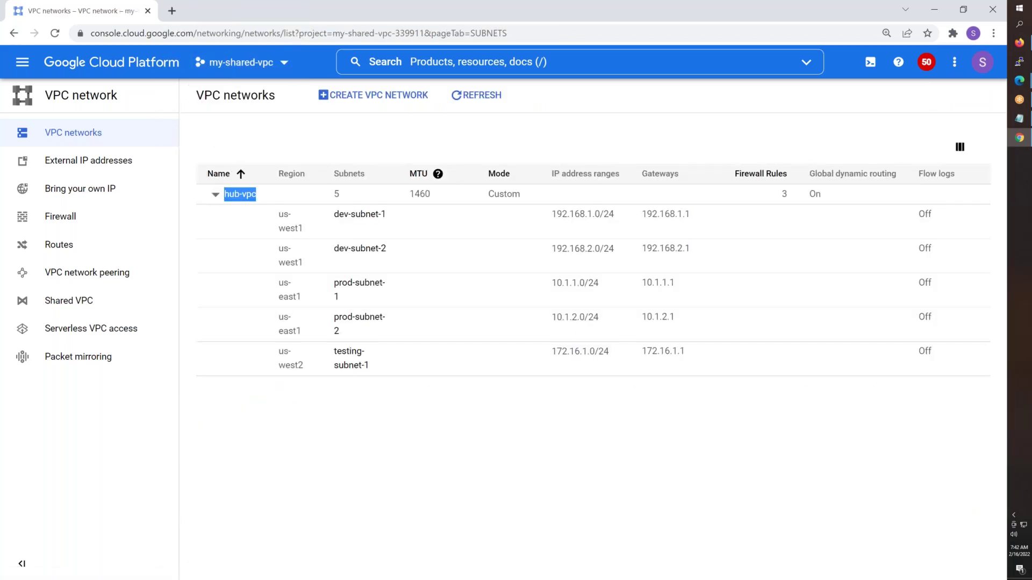
{"action": "key", "text": "alt+Tab"}
{"action": "key", "text": "ctrl+v"}
{"action": "key", "text": "Tab"}
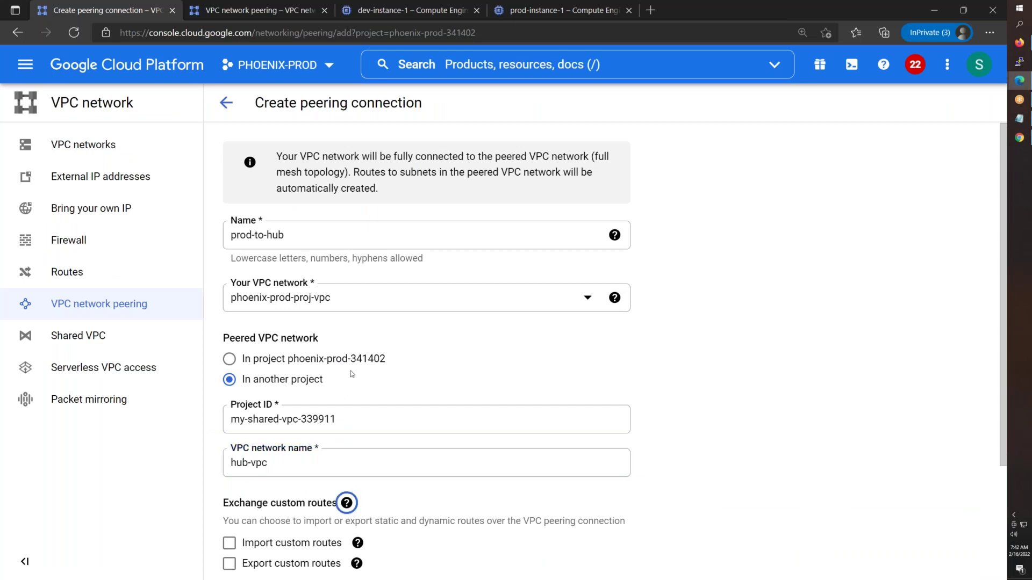
Step: Uncheck Export subnet routes with public IP and create the prod-to-hub peering
{"action": "left_click", "coordinate": [331, 460]}
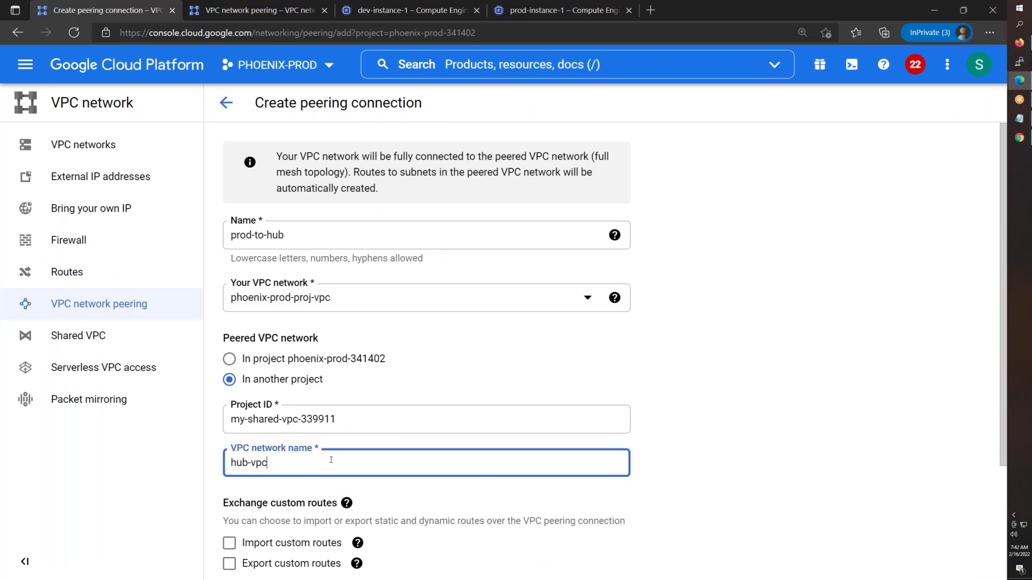
{"action": "scroll", "coordinate": [332, 460], "scroll_direction": "down", "scroll_amount": 3}
{"action": "left_click", "coordinate": [229, 515]}
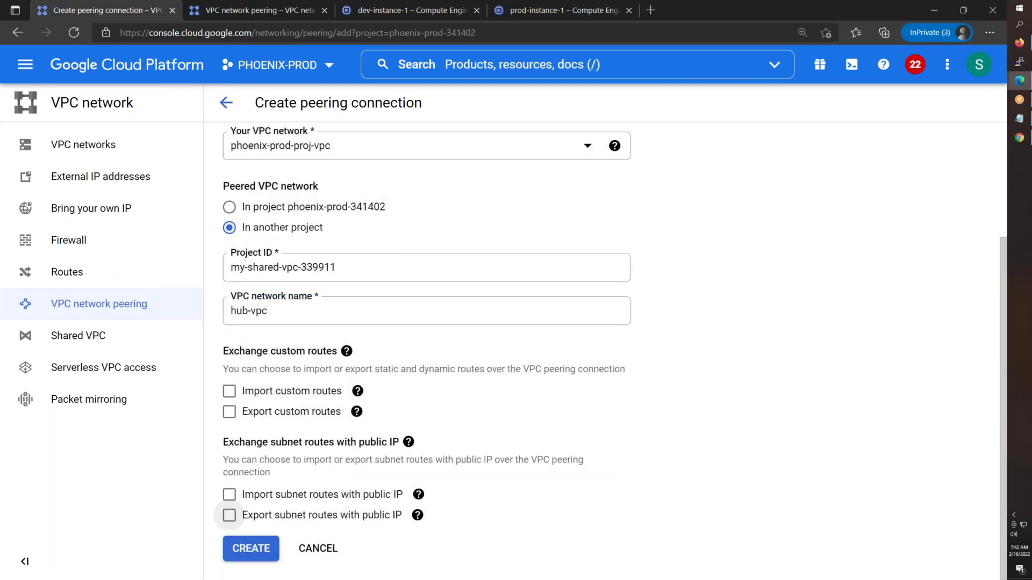
{"action": "left_click", "coordinate": [238, 549]}
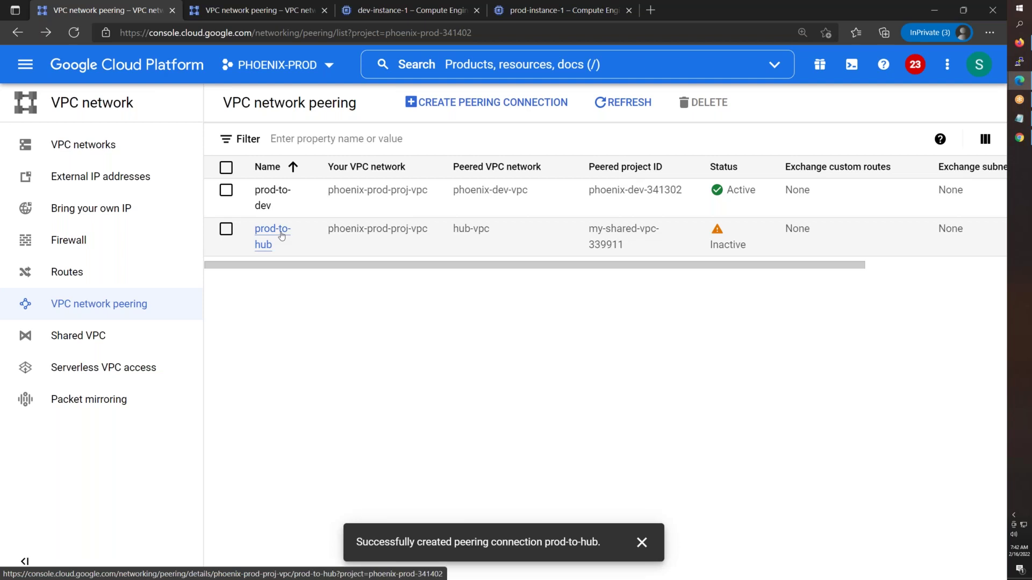
Step: Open the VPC network peering list in the my-shared-vpc window
{"action": "left_click", "coordinate": [1019, 139]}
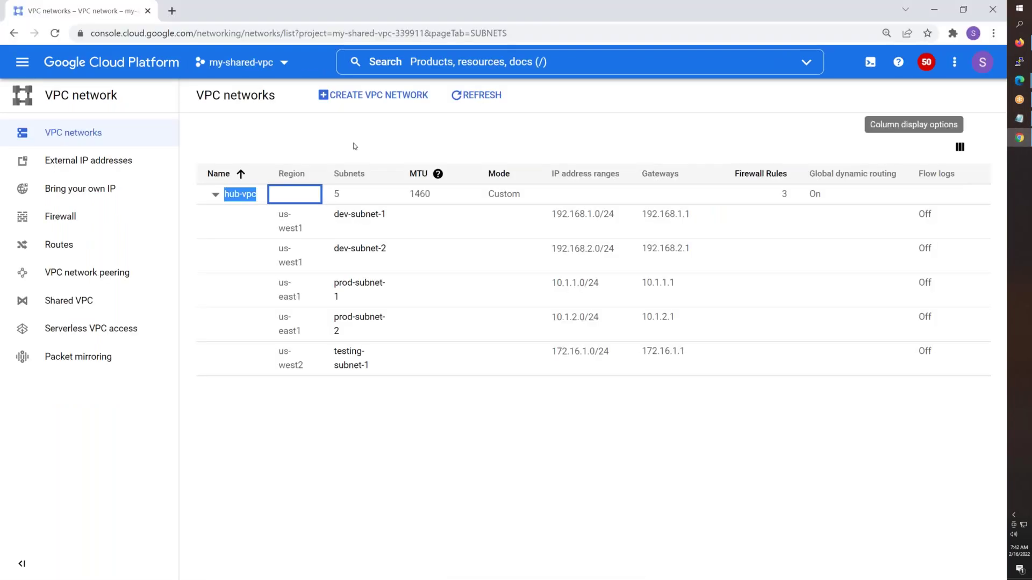
{"action": "left_click", "coordinate": [134, 275]}
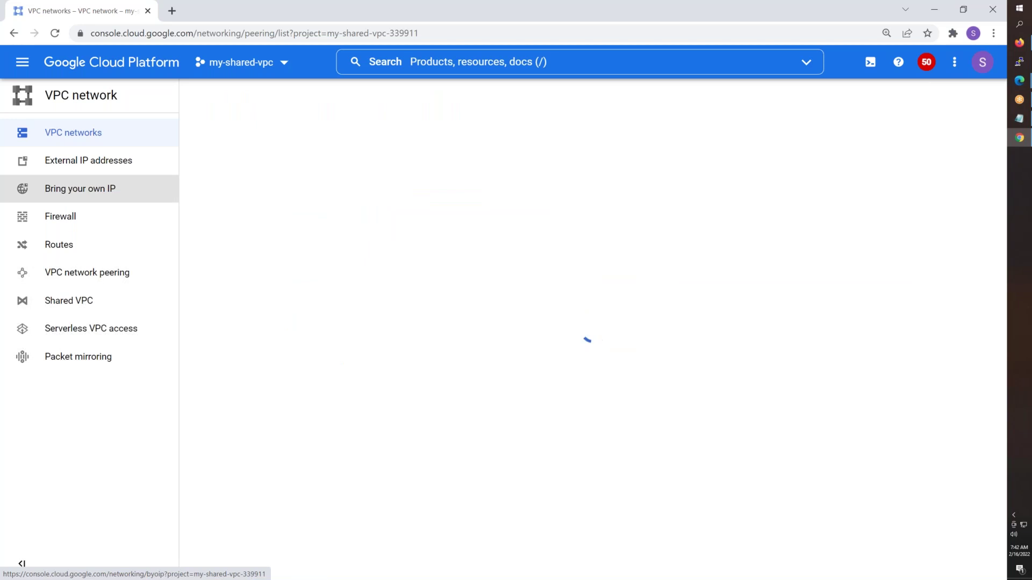
Step: Start peering hub-to-prod from local network hub-vpc to a network in another project
{"action": "left_click", "coordinate": [440, 265]}
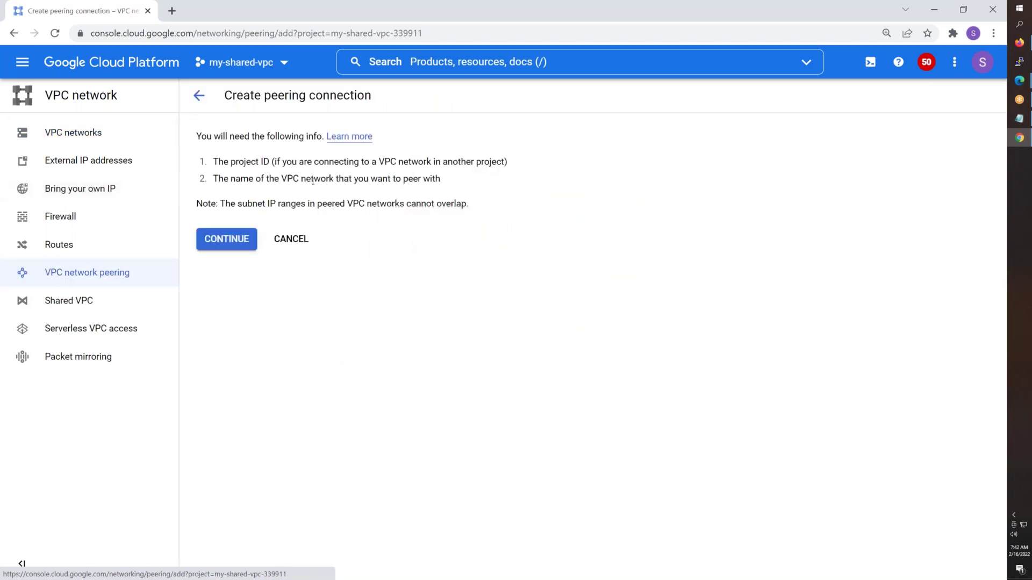
{"action": "left_click", "coordinate": [233, 243]}
{"action": "left_click", "coordinate": [234, 218]}
{"action": "type", "text": "hub-to-prod"}
{"action": "left_click", "coordinate": [238, 277]}
{"action": "left_click", "coordinate": [261, 320]}
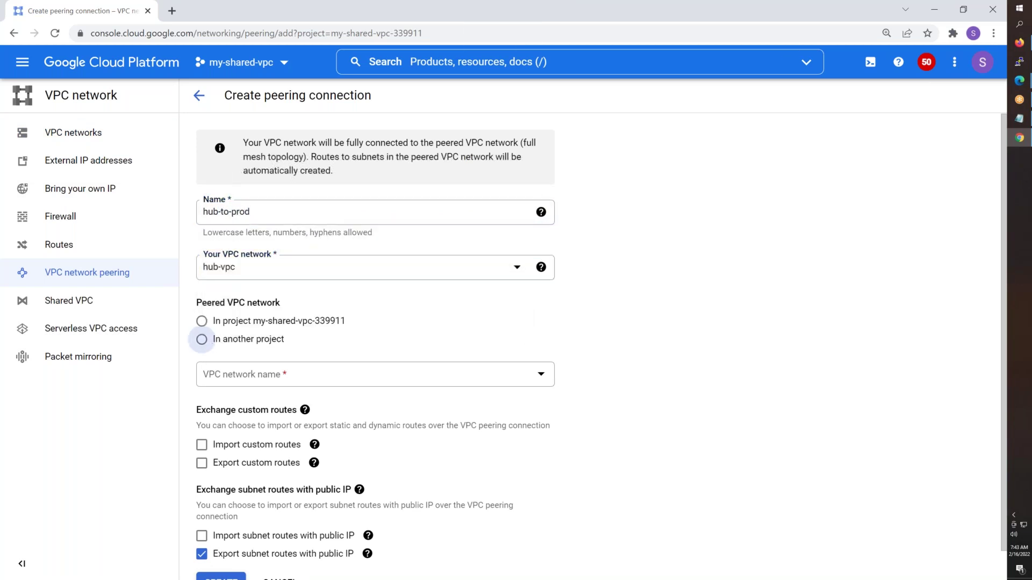
{"action": "left_click", "coordinate": [210, 348]}
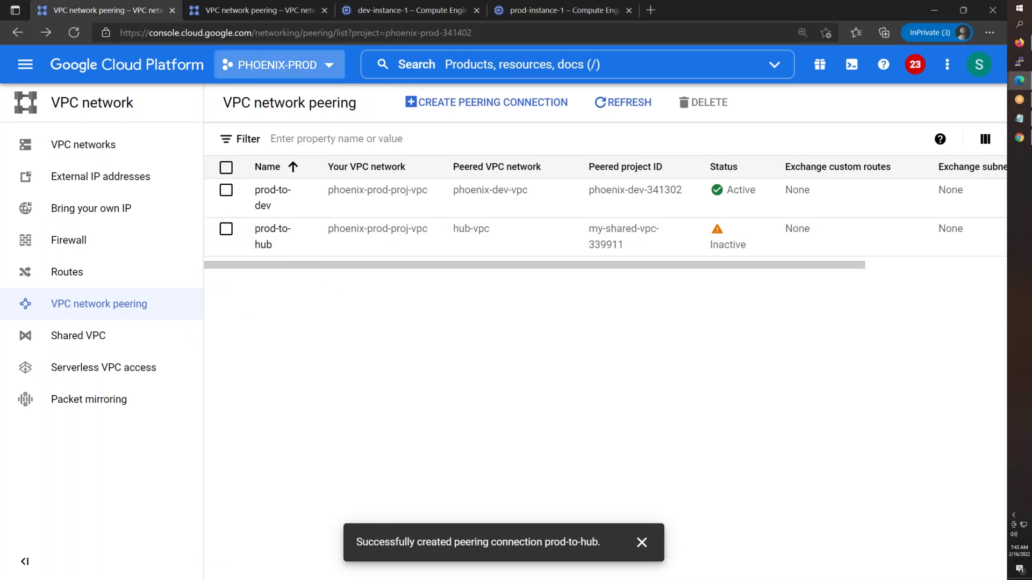
Step: Enter phoenix-prod-341402 as the peer Project ID, copied from the prod window's project list
{"action": "key", "text": "ctrl+o"}
{"action": "triple_click", "coordinate": [548, 240]}
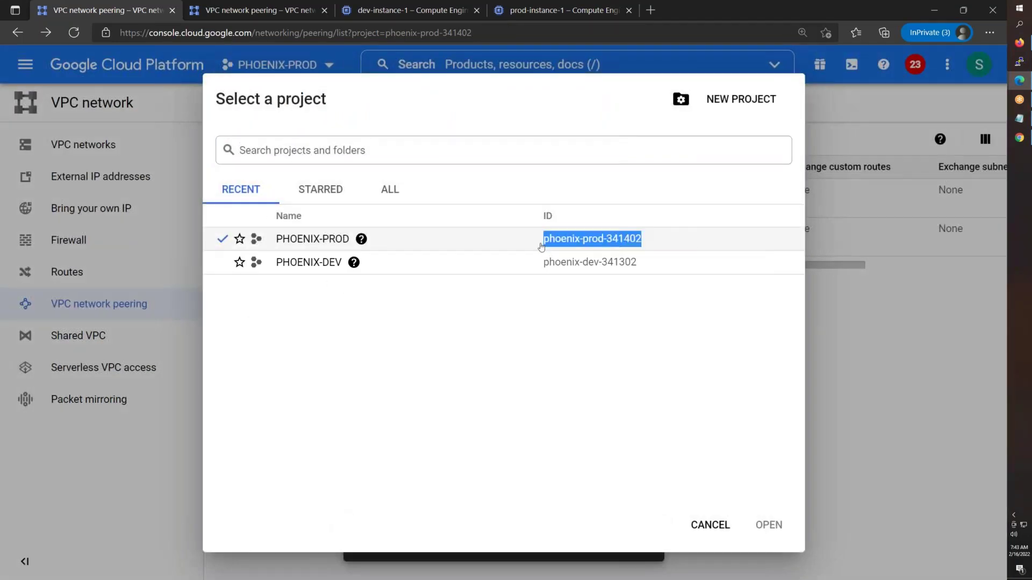
{"action": "key", "text": "alt+Tab"}
{"action": "left_click", "coordinate": [265, 383]}
{"action": "key", "text": "ctrl+v"}
{"action": "key", "text": "Tab"}
{"action": "key", "text": "alt+Tab"}
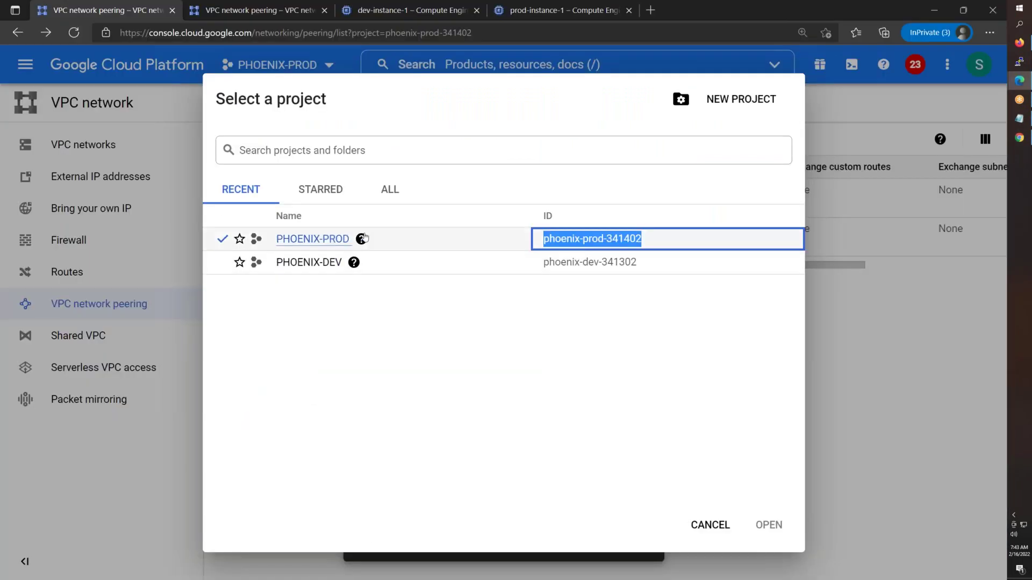
{"action": "left_click", "coordinate": [707, 529]}
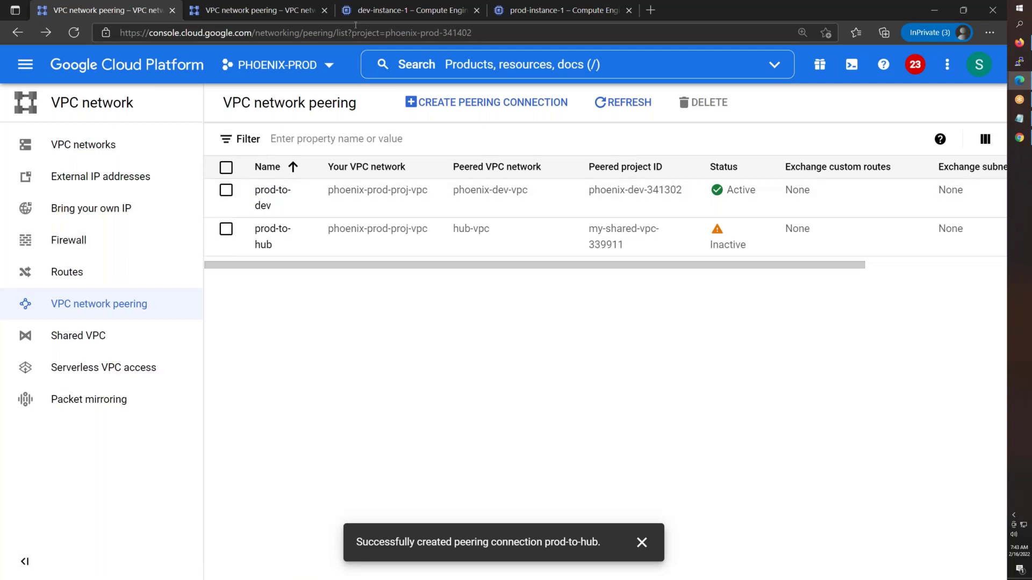
Step: Set peer network phoenix-prod-proj-vpc, uncheck public-IP subnet route export, and create the peering
{"action": "left_click", "coordinate": [521, 14]}
{"action": "left_click_drag", "start_coordinate": [366, 367], "coordinate": [310, 330]}
{"action": "key", "text": "ctrl+c"}
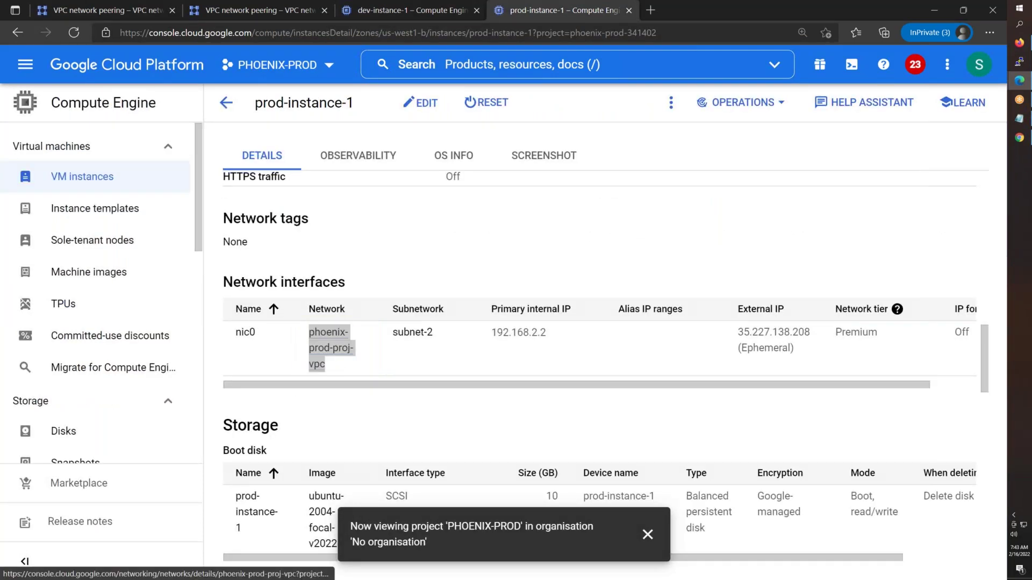
{"action": "key", "text": "alt+Tab"}
{"action": "left_click", "coordinate": [271, 409]}
{"action": "key", "text": "ctrl+v"}
{"action": "scroll", "coordinate": [271, 405], "scroll_direction": "down", "scroll_amount": 2}
{"action": "left_click", "coordinate": [202, 523]}
{"action": "left_click", "coordinate": [231, 552]}
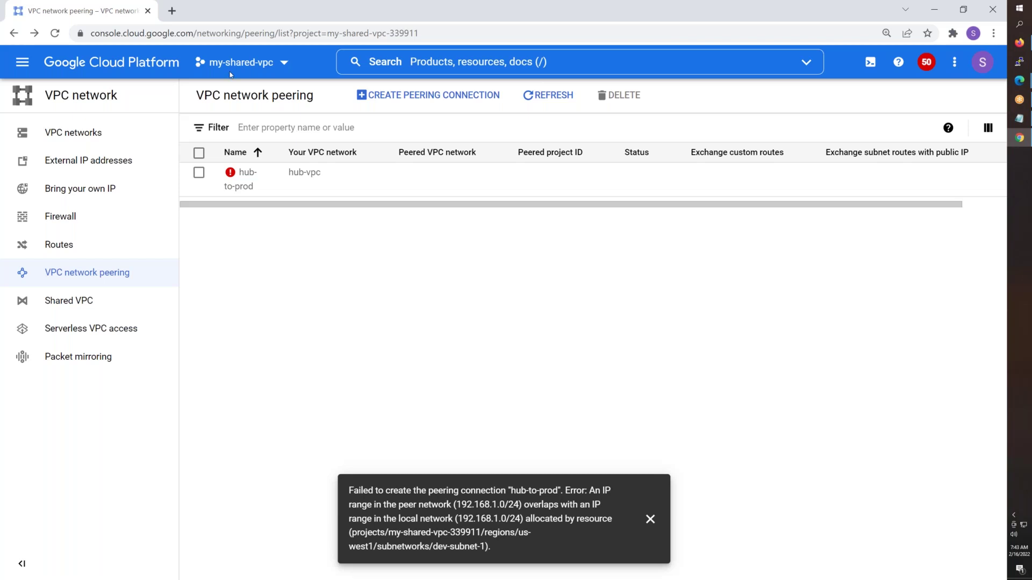
Step: Glance at the billing account overview, then open the shared project's VPC networks list
{"action": "mouse_move", "coordinate": [1019, 42]}
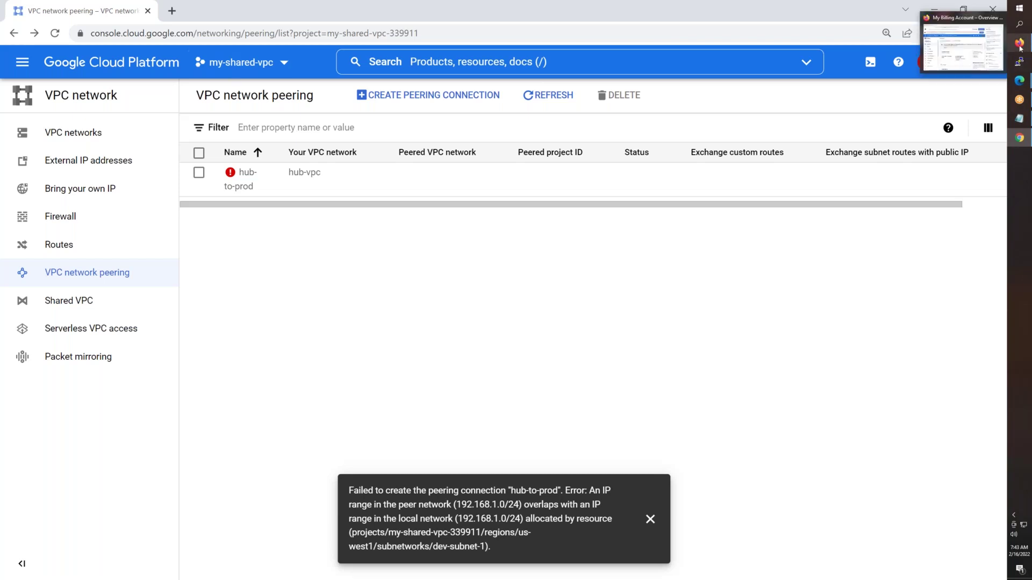
{"action": "left_click", "coordinate": [961, 64]}
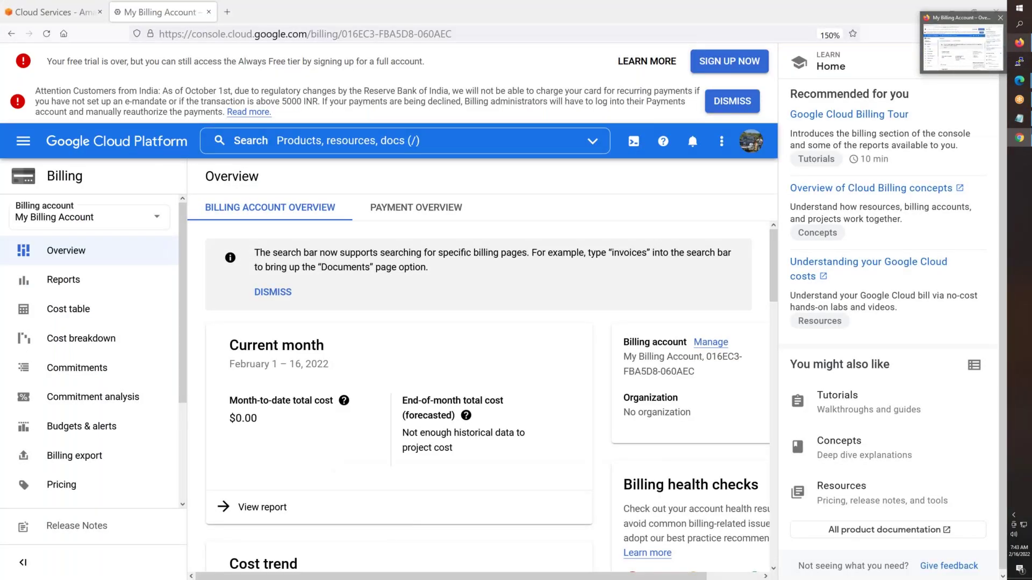
{"action": "left_click", "coordinate": [1021, 137]}
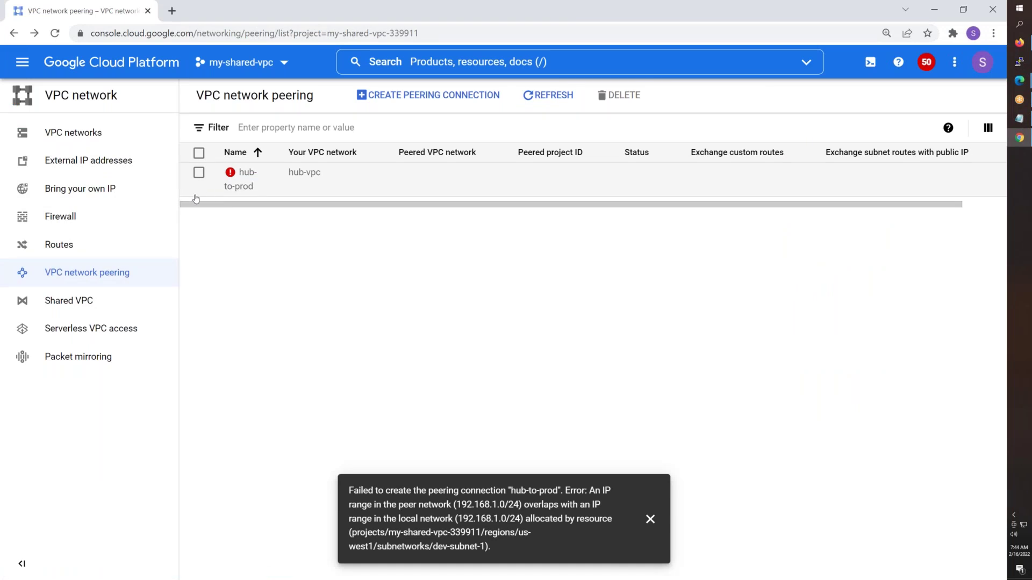
{"action": "left_click", "coordinate": [73, 133]}
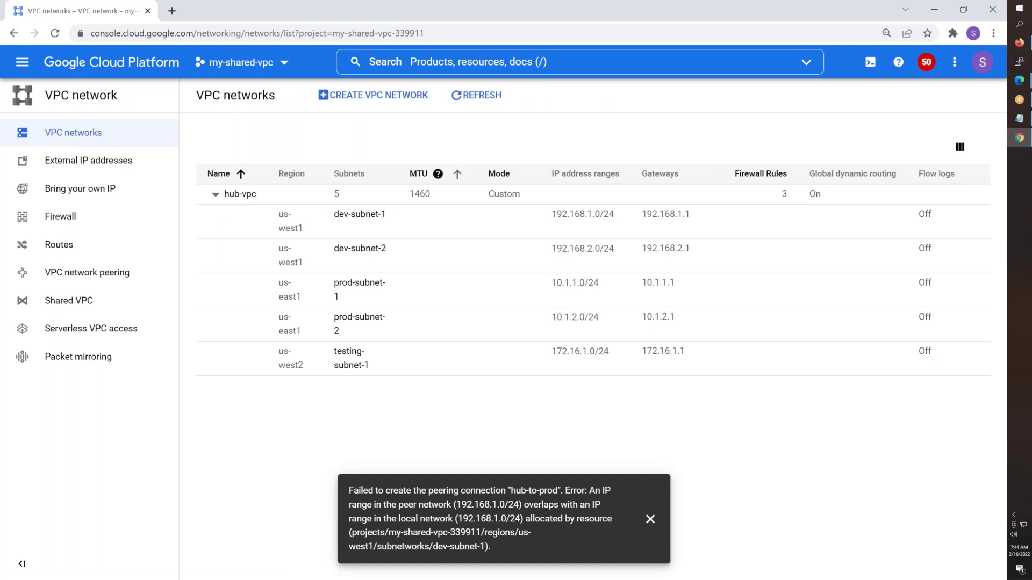
{"action": "left_click", "coordinate": [1011, 86]}
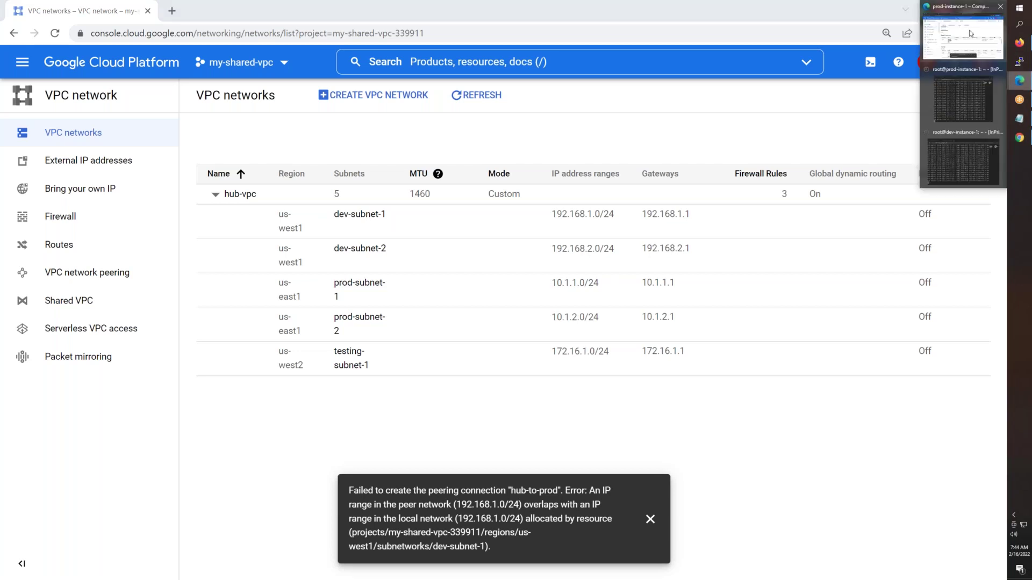
{"action": "left_click", "coordinate": [970, 33]}
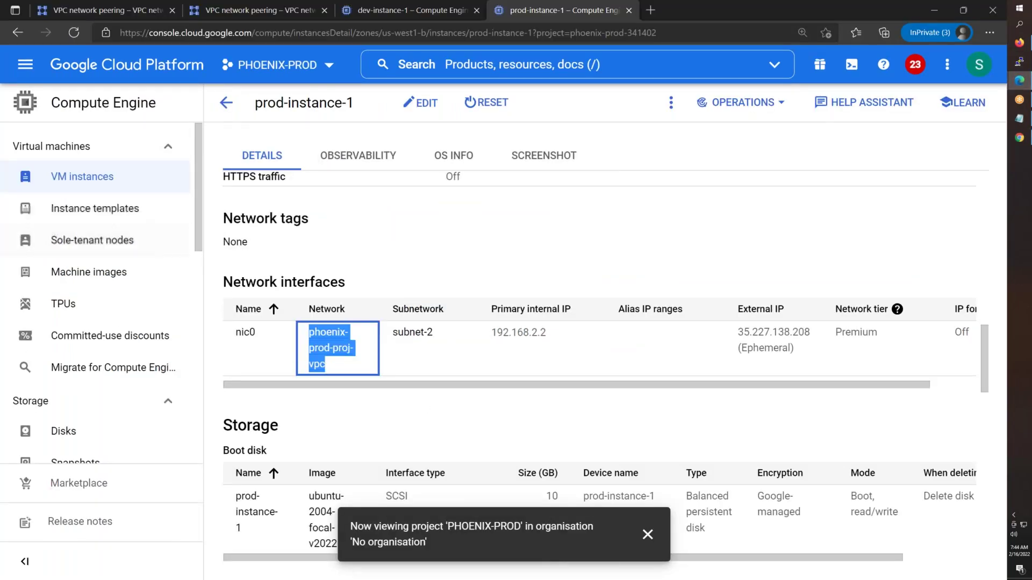
{"action": "left_click", "coordinate": [131, 14]}
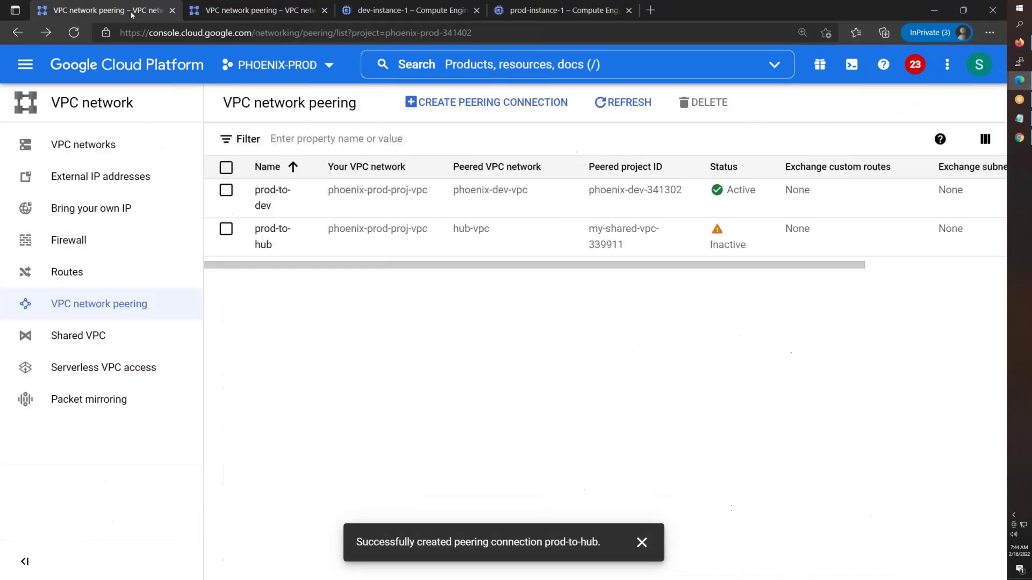
{"action": "left_click", "coordinate": [112, 147]}
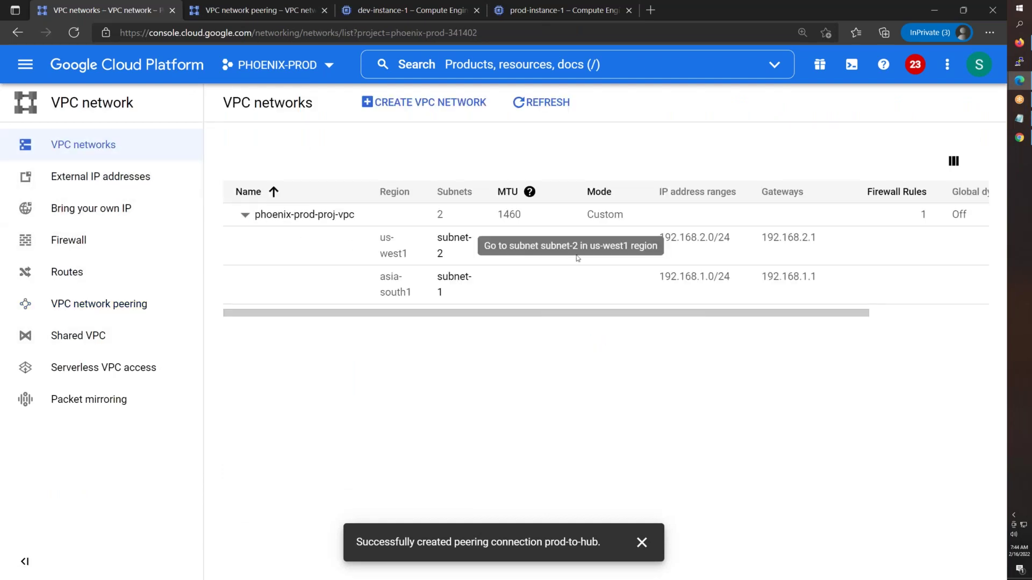
{"action": "left_click_drag", "start_coordinate": [721, 278], "coordinate": [674, 278]}
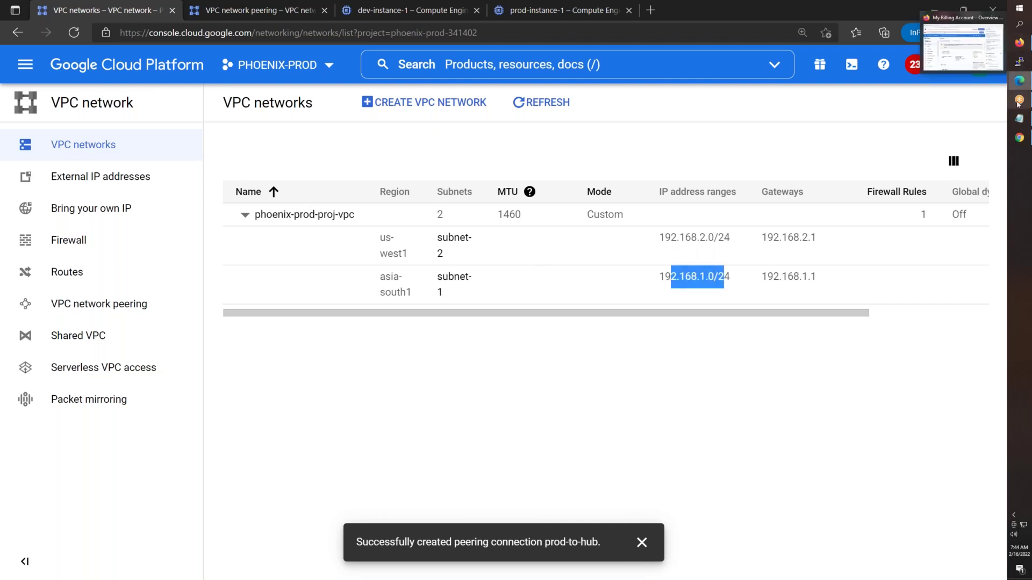
{"action": "left_click", "coordinate": [1019, 137]}
{"action": "left_click_drag", "start_coordinate": [552, 353], "coordinate": [609, 354]}
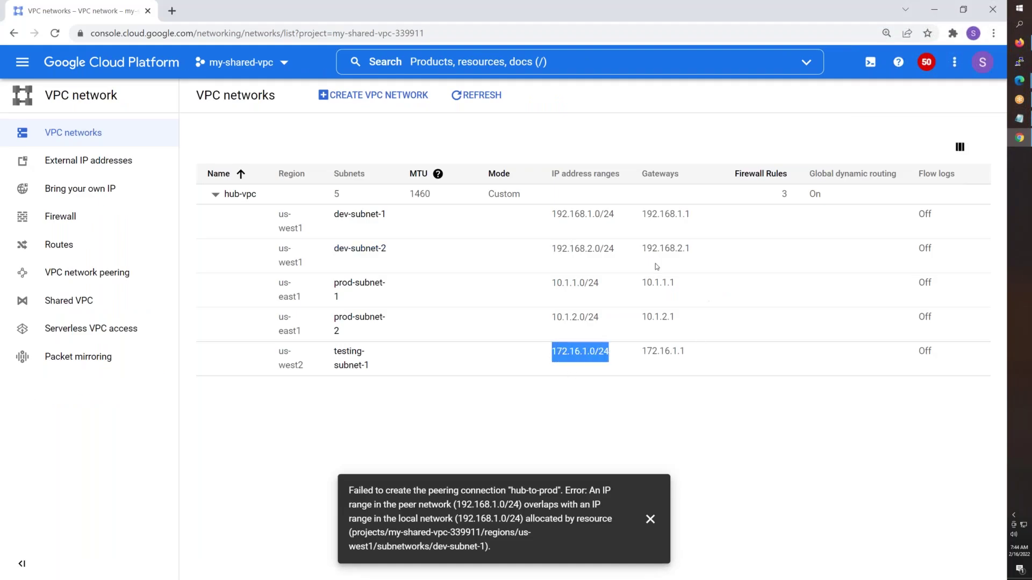
{"action": "left_click_drag", "start_coordinate": [556, 214], "coordinate": [609, 250]}
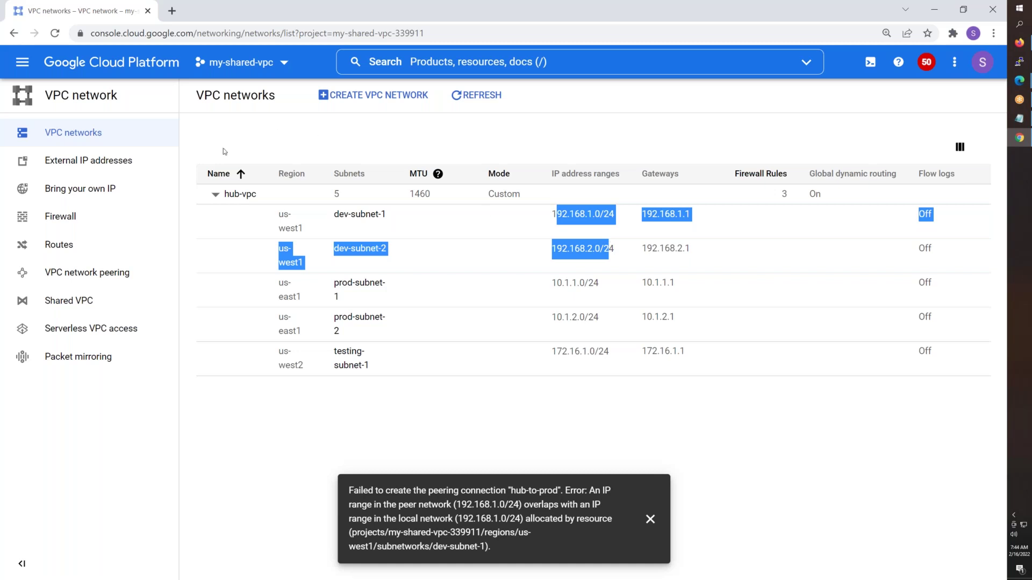
{"action": "left_click", "coordinate": [240, 194]}
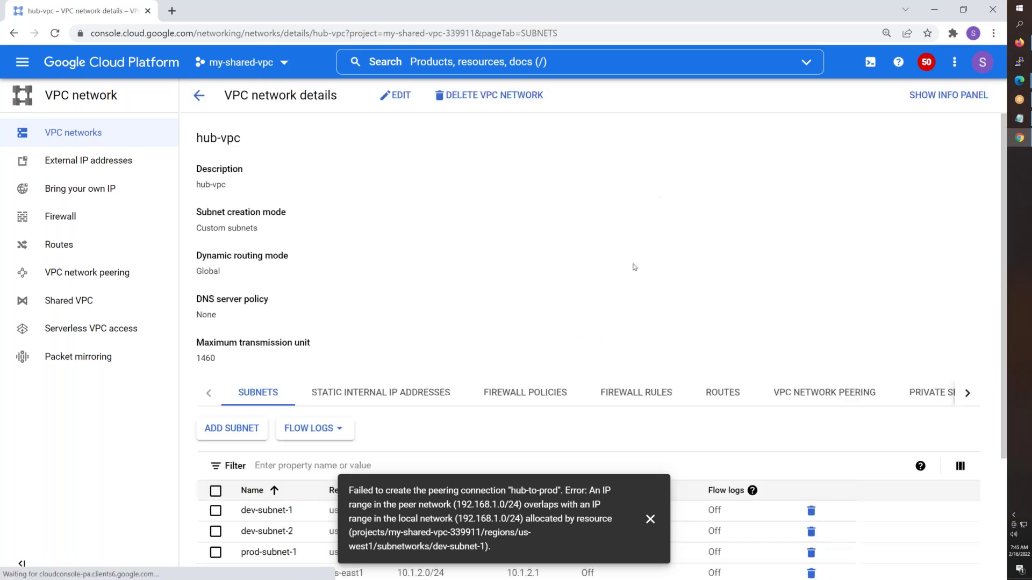
Step: Delete hub-vpc's dev-subnet-1, prod-subnet-1, dev-subnet-2 and prod-subnet-2, confirming each deletion
{"action": "scroll", "coordinate": [627, 282], "scroll_direction": "down", "scroll_amount": 3}
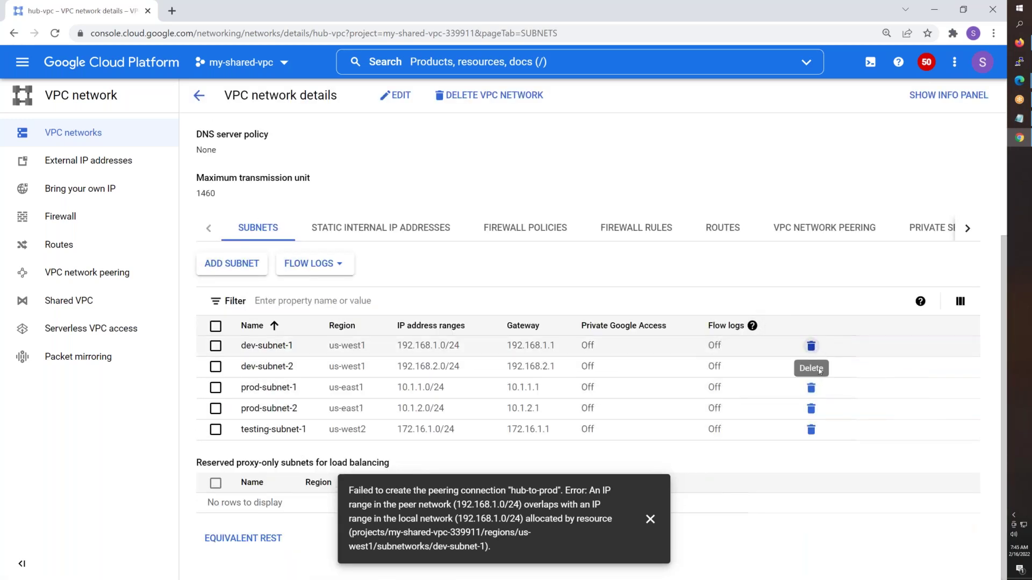
{"action": "left_click", "coordinate": [811, 346]}
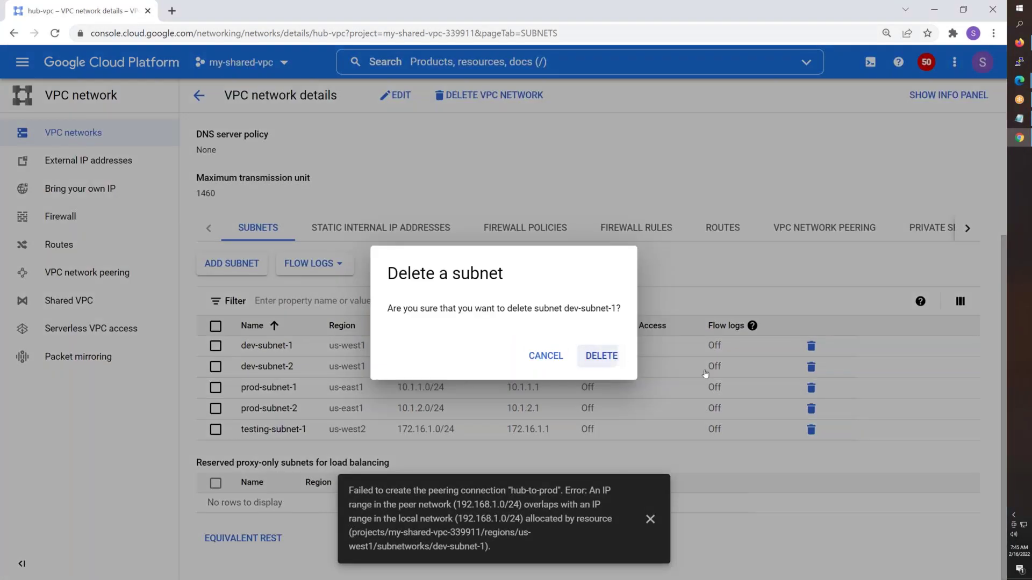
{"action": "key", "text": "Return"}
{"action": "left_click", "coordinate": [811, 388]}
{"action": "left_click", "coordinate": [604, 354]}
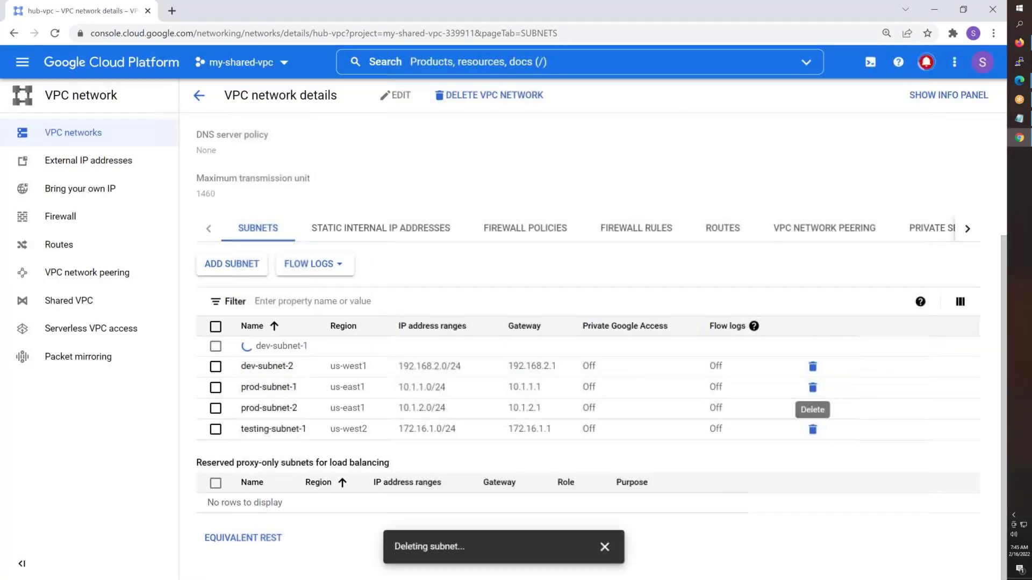
{"action": "left_click", "coordinate": [817, 367]}
{"action": "left_click", "coordinate": [602, 355]}
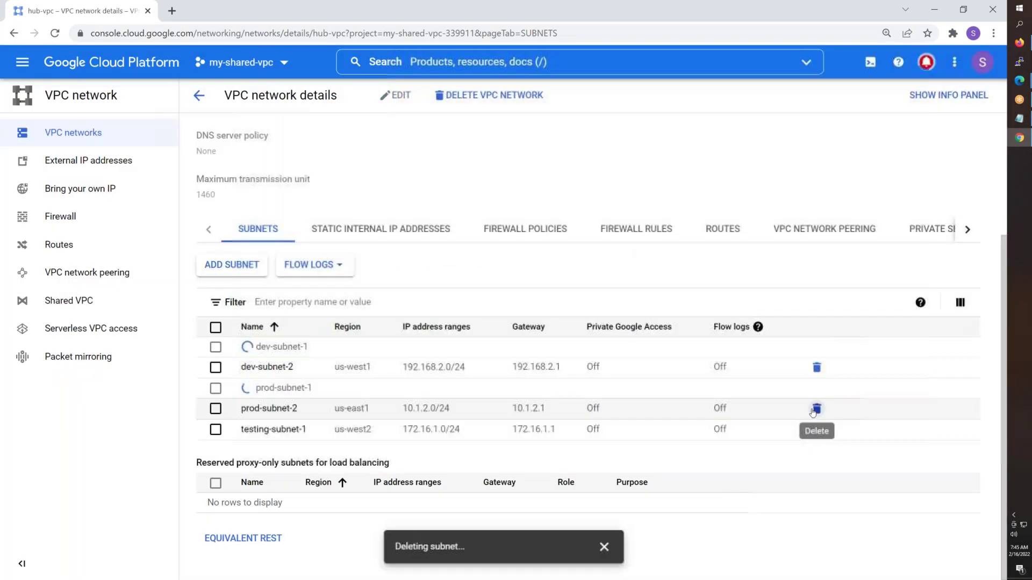
{"action": "left_click", "coordinate": [817, 408]}
{"action": "left_click", "coordinate": [603, 354]}
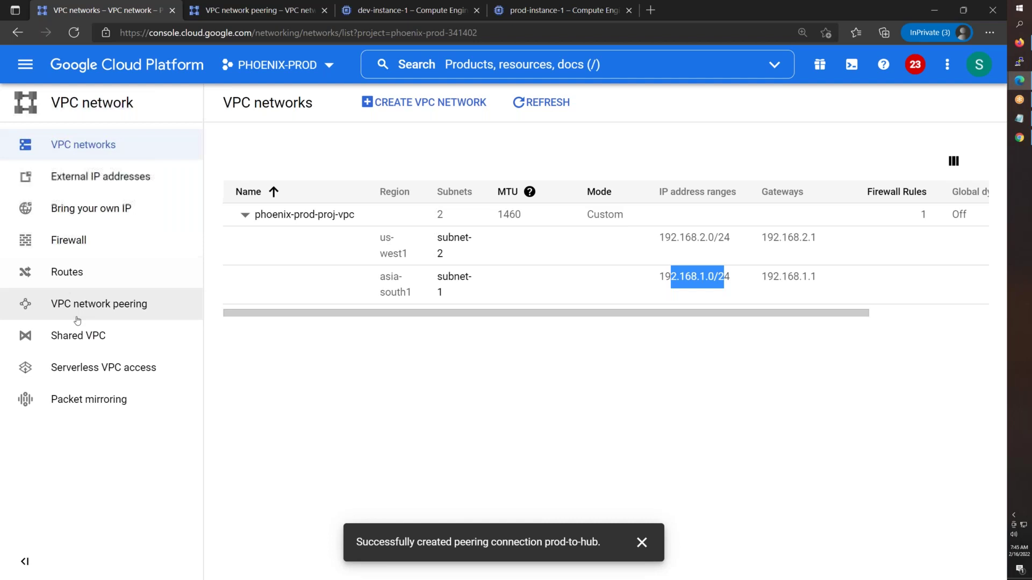
{"action": "left_click", "coordinate": [78, 305]}
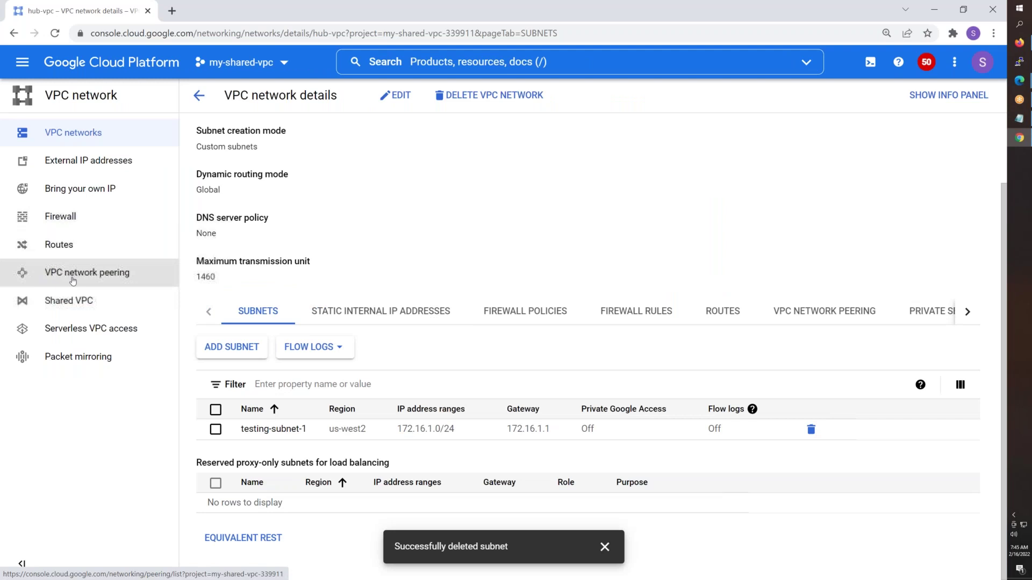
Step: Start a hub-to-prod peering from local network hub-vpc to a network in another project
{"action": "left_click", "coordinate": [73, 280]}
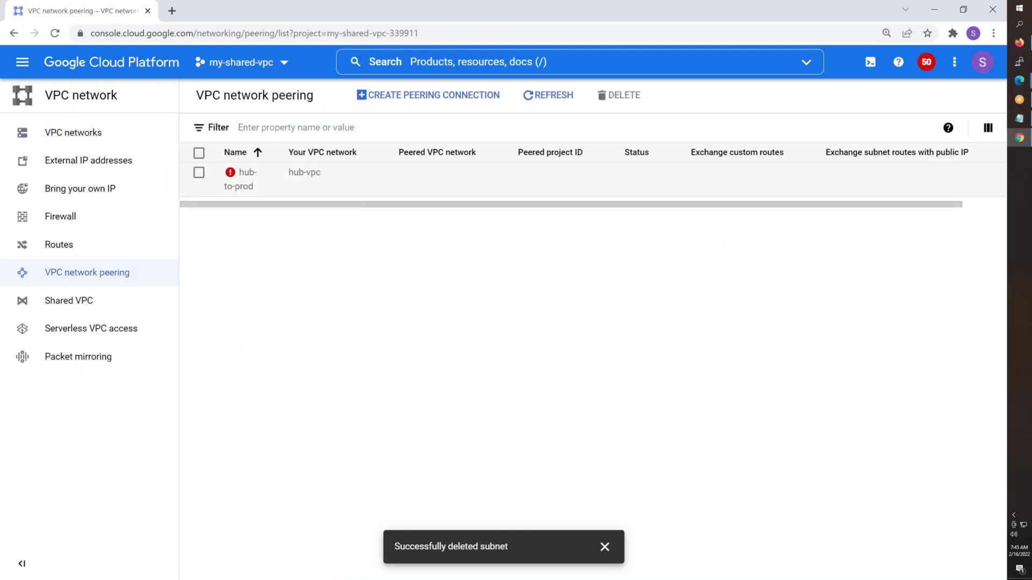
{"action": "left_click", "coordinate": [409, 95]}
{"action": "left_click", "coordinate": [239, 242]}
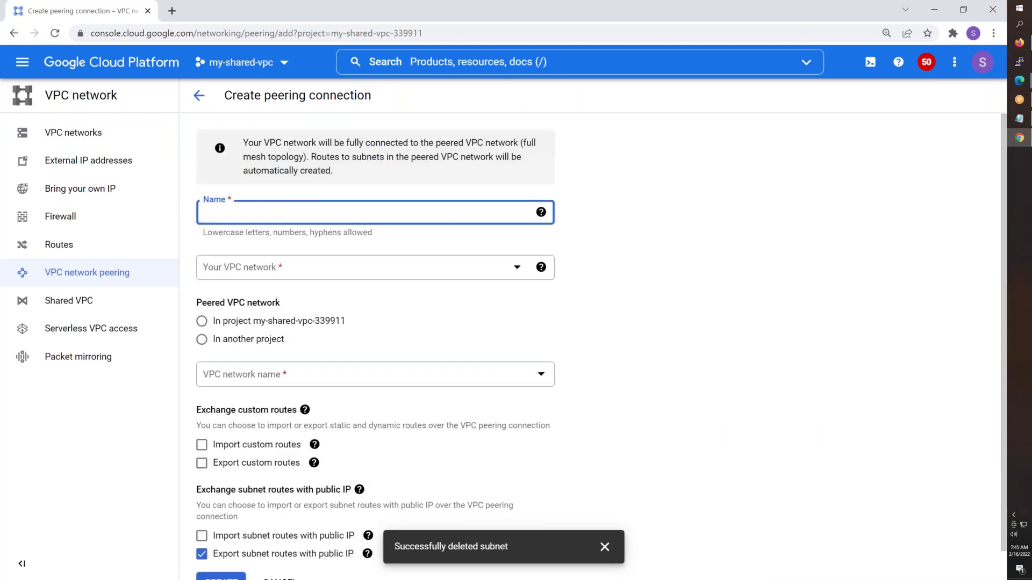
{"action": "type", "text": "hub"}
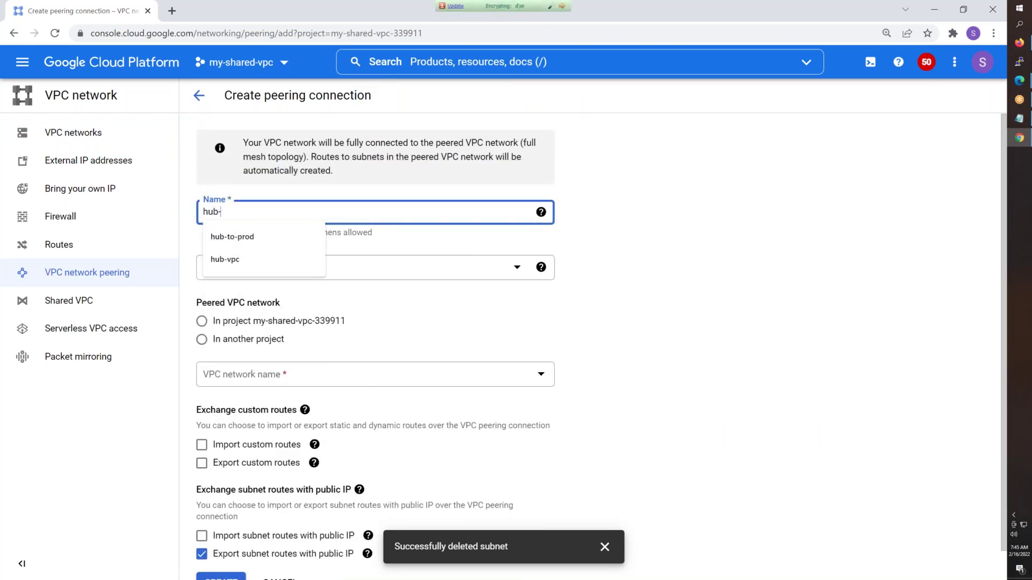
{"action": "type", "text": "-to-prod"}
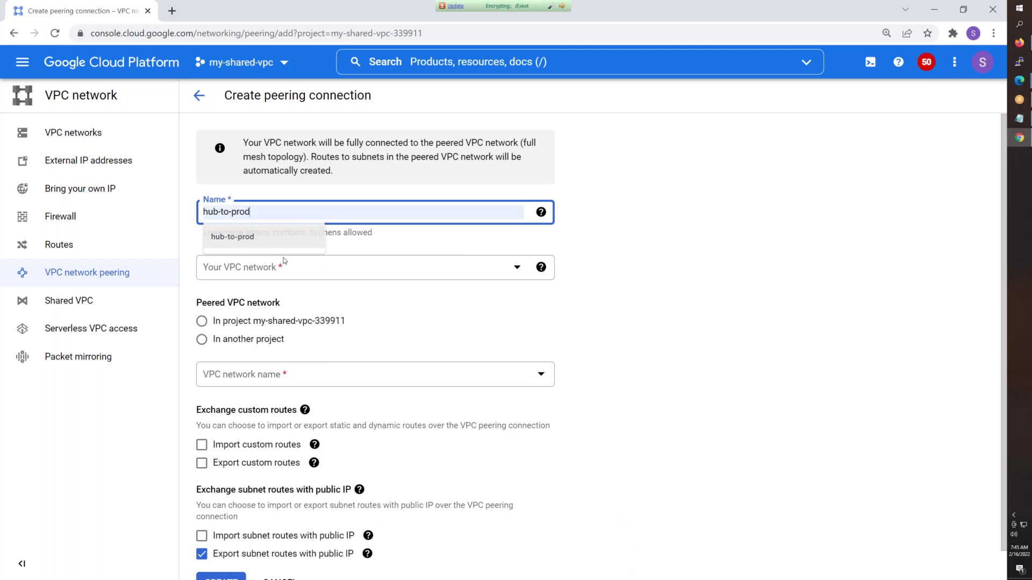
{"action": "left_click", "coordinate": [232, 237]}
{"action": "left_click", "coordinate": [355, 267]}
{"action": "left_click", "coordinate": [271, 322]}
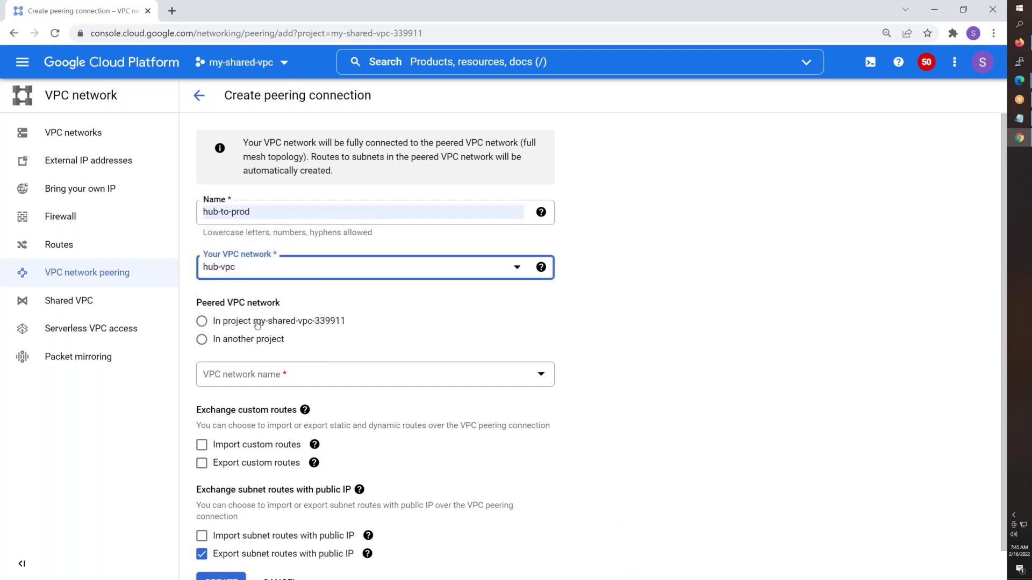
{"action": "left_click", "coordinate": [249, 339]}
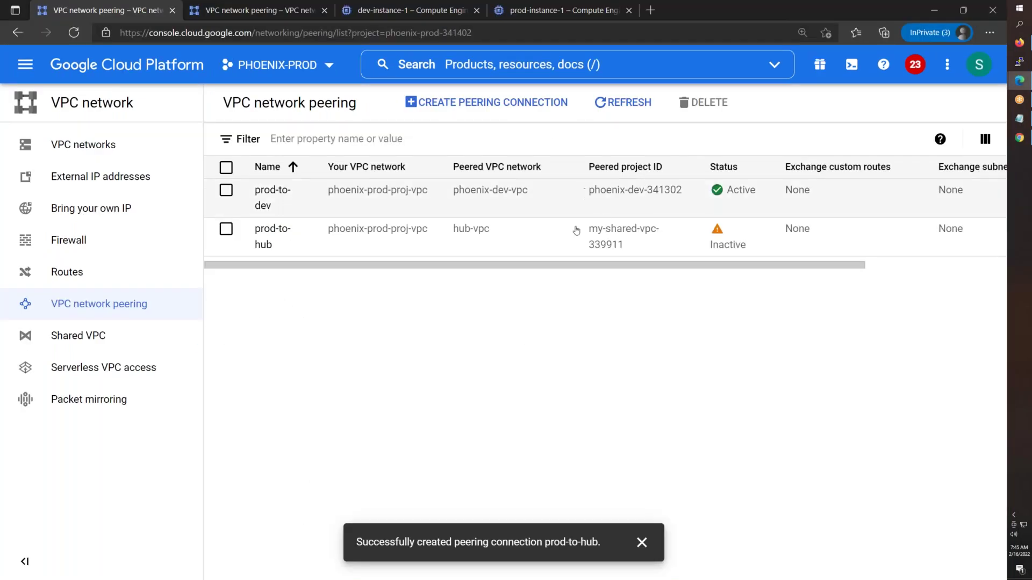
Step: Paste phoenix-prod-proj-vpc as the peer VPC network name
{"action": "left_click_drag", "start_coordinate": [680, 194], "coordinate": [592, 197]}
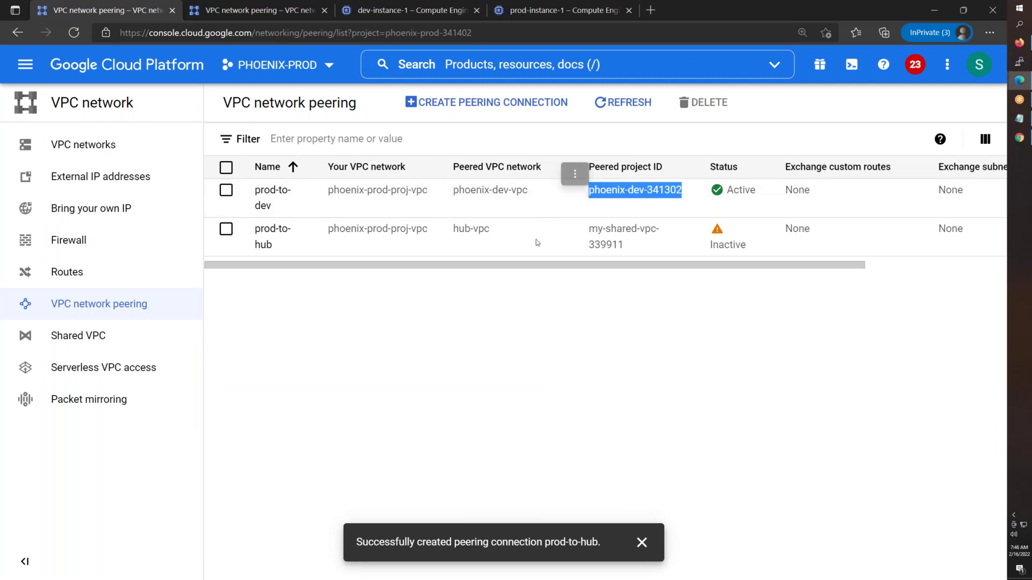
{"action": "left_click_drag", "start_coordinate": [433, 233], "coordinate": [325, 235]}
{"action": "key", "text": "ctrl+c"}
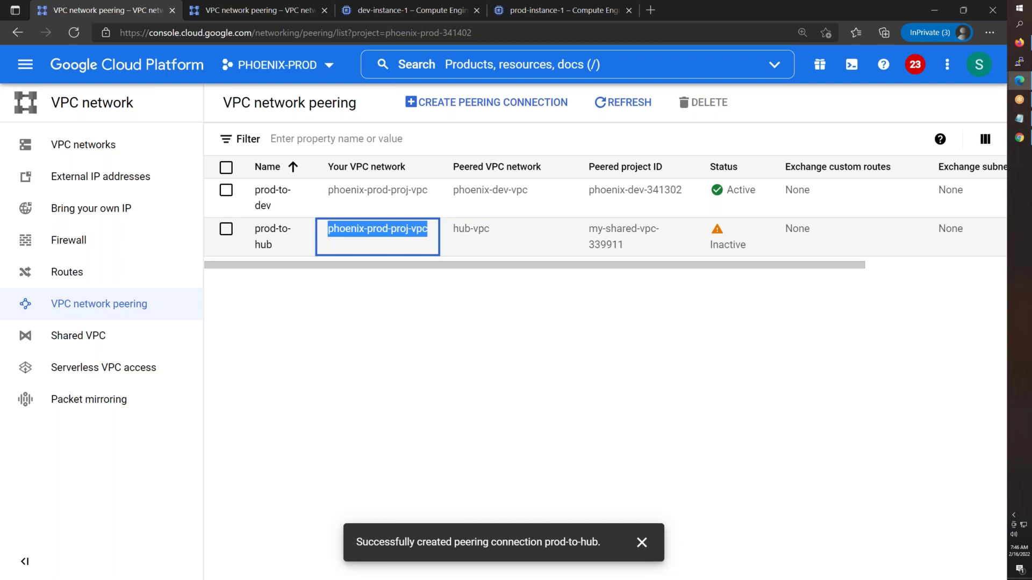
{"action": "key", "text": "alt+Tab"}
{"action": "left_click", "coordinate": [269, 404]}
{"action": "key", "text": "ctrl+v"}
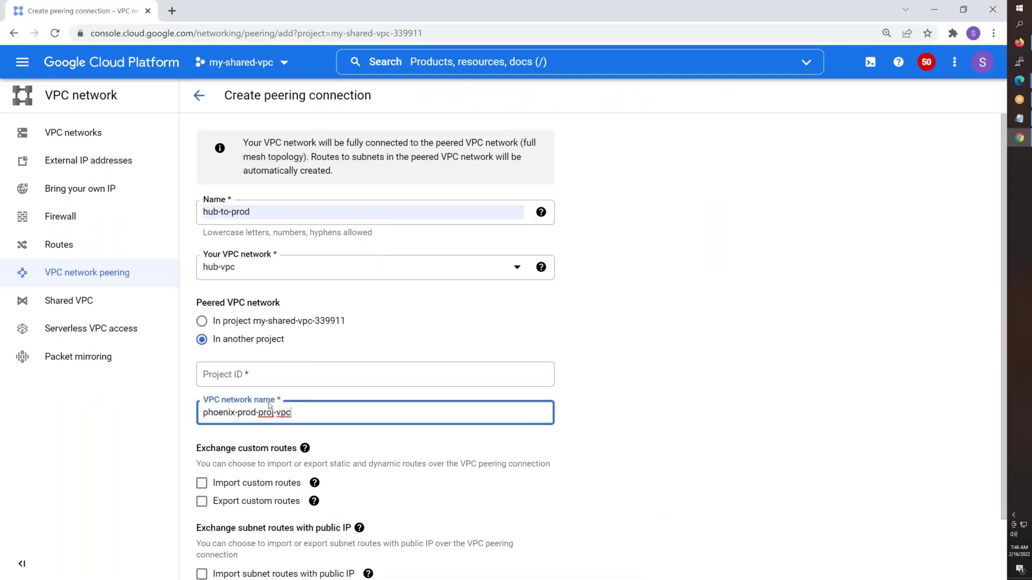
Step: Enter peer project ID phoenix-prod-341402, uncheck public-IP route export, and create the peering
{"action": "key", "text": "alt+Tab"}
{"action": "key", "text": "ctrl+o"}
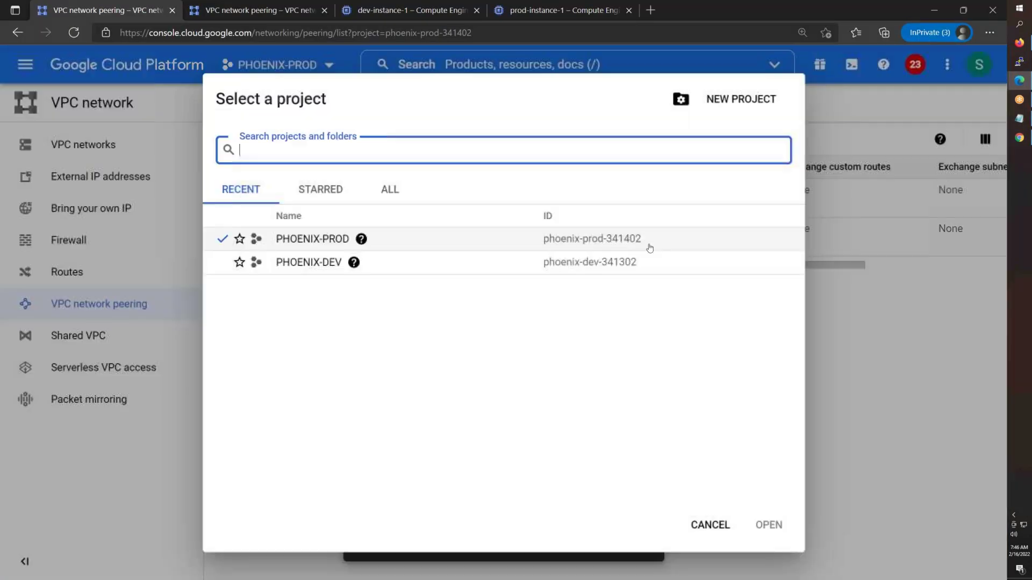
{"action": "left_click_drag", "start_coordinate": [645, 241], "coordinate": [543, 239]}
{"action": "key", "text": "ctrl+c"}
{"action": "key", "text": "alt+Tab"}
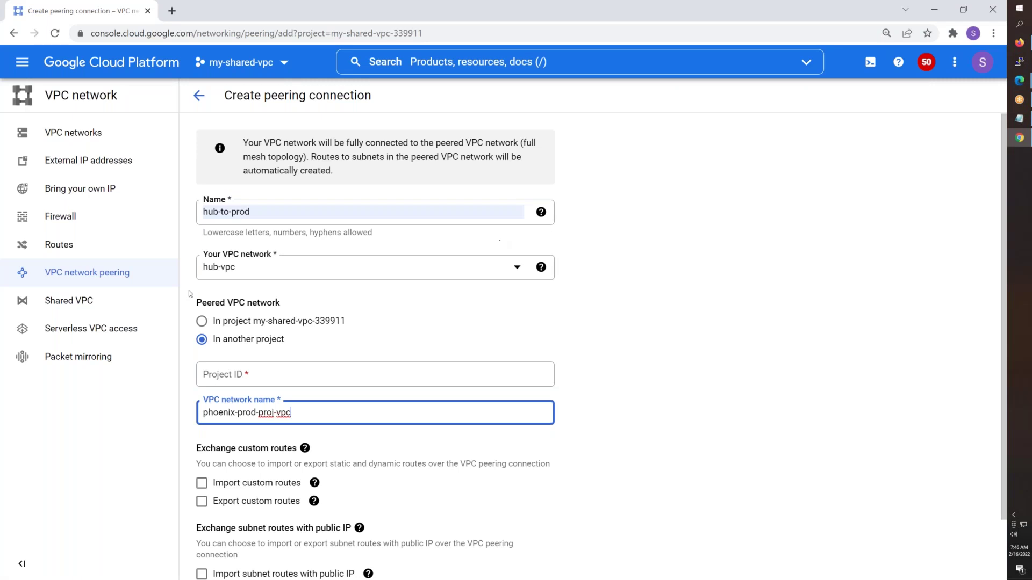
{"action": "left_click", "coordinate": [253, 374]}
{"action": "key", "text": "ctrl+v"}
{"action": "key", "text": "Tab"}
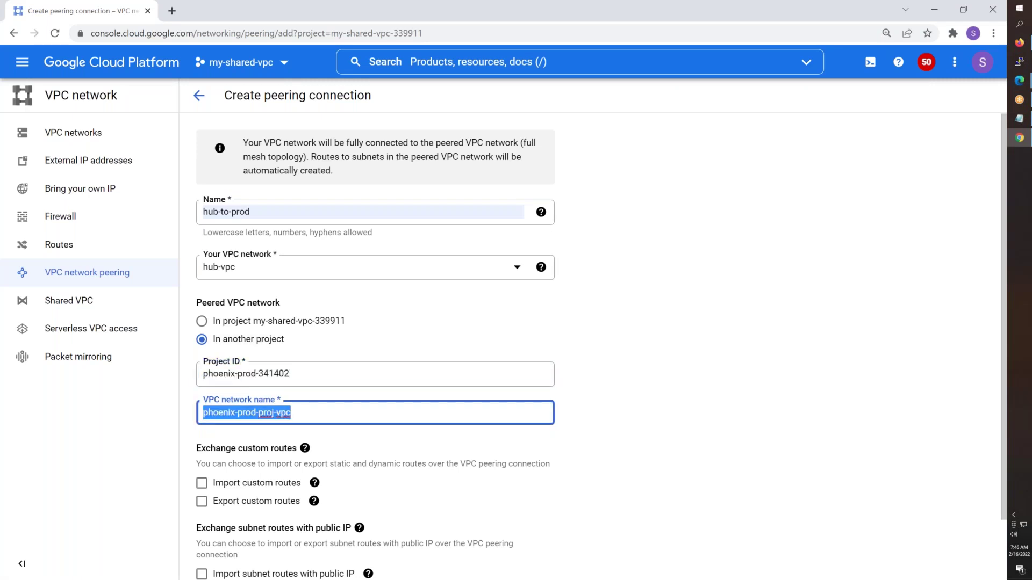
{"action": "scroll", "coordinate": [208, 490], "scroll_direction": "down", "scroll_amount": 2}
{"action": "left_click", "coordinate": [203, 523]}
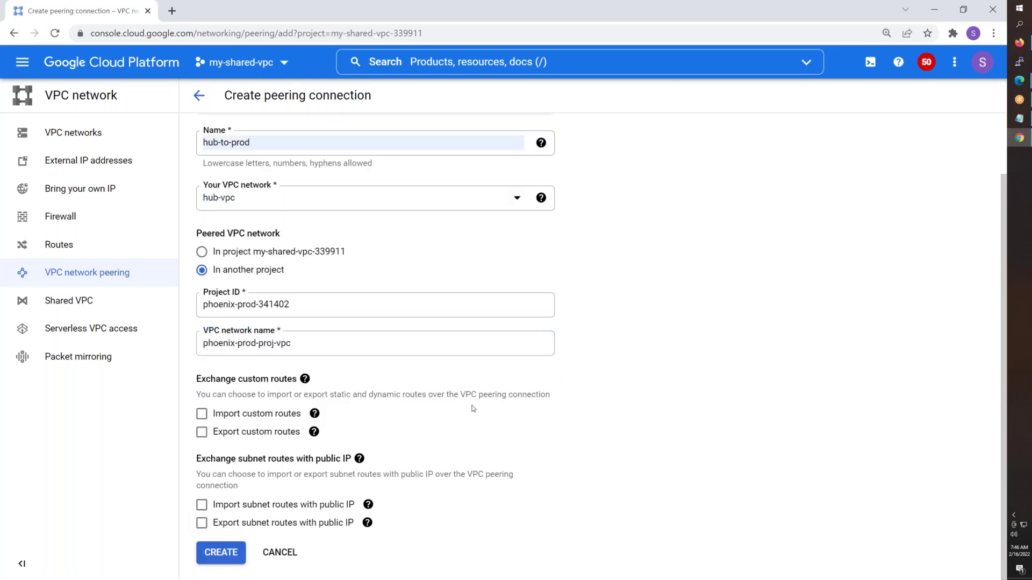
{"action": "left_click", "coordinate": [241, 562]}
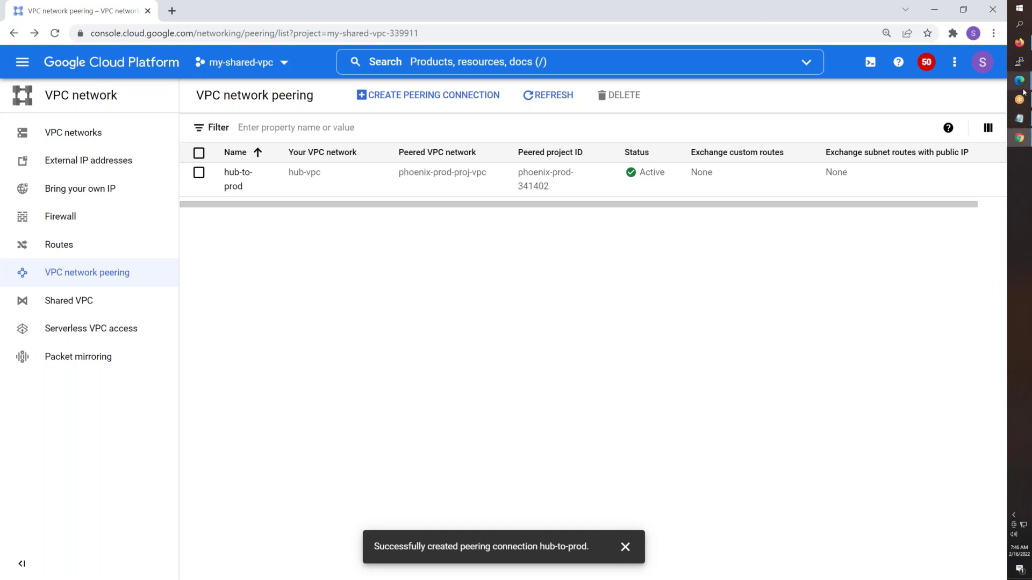
Step: Refresh the PHOENIX-PROD peering list to confirm prod-to-hub is Active, then return to my-shared-vpc
{"action": "mouse_move", "coordinate": [1020, 80]}
{"action": "left_click", "coordinate": [975, 59]}
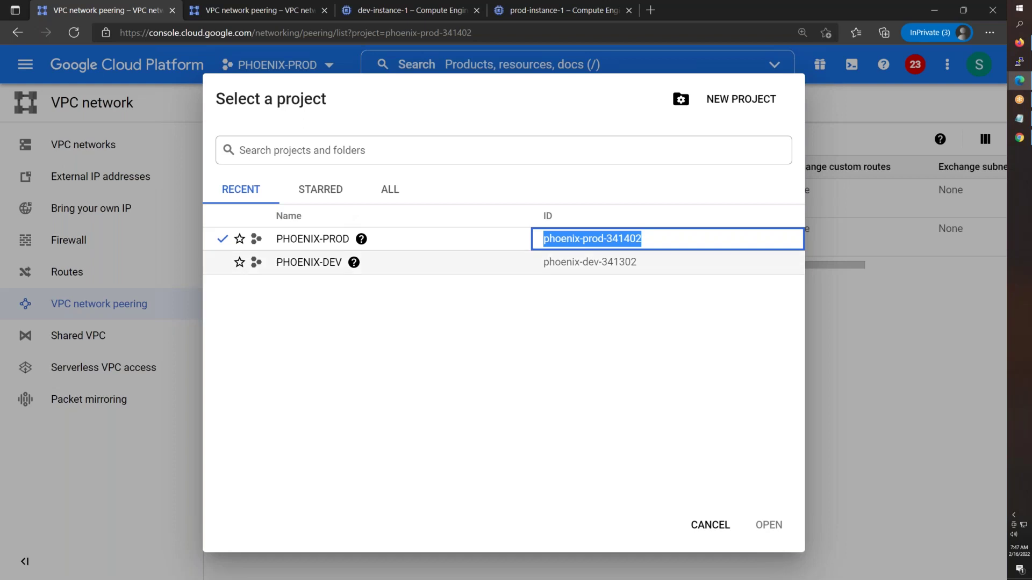
{"action": "left_click", "coordinate": [710, 525]}
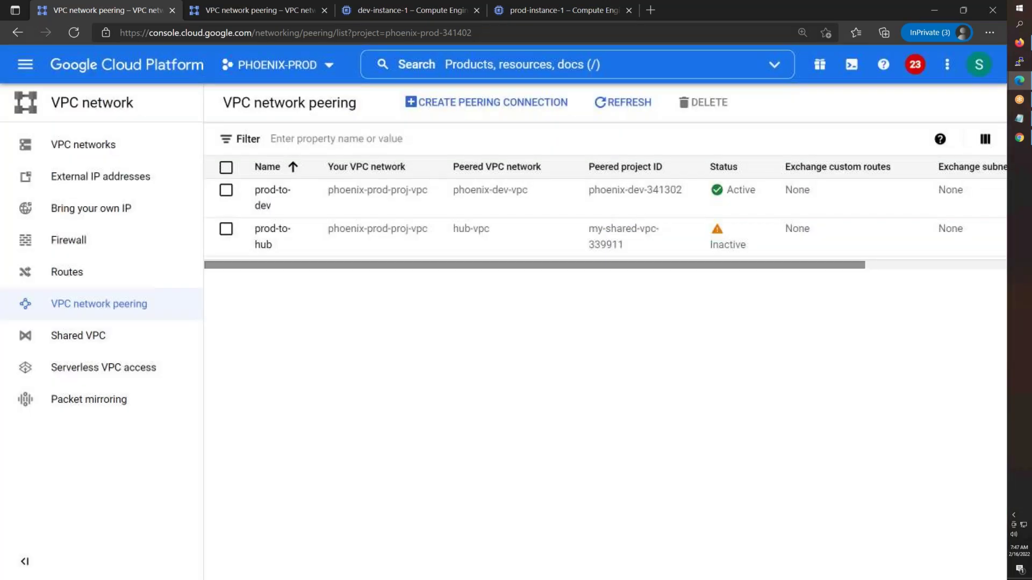
{"action": "left_click", "coordinate": [623, 102]}
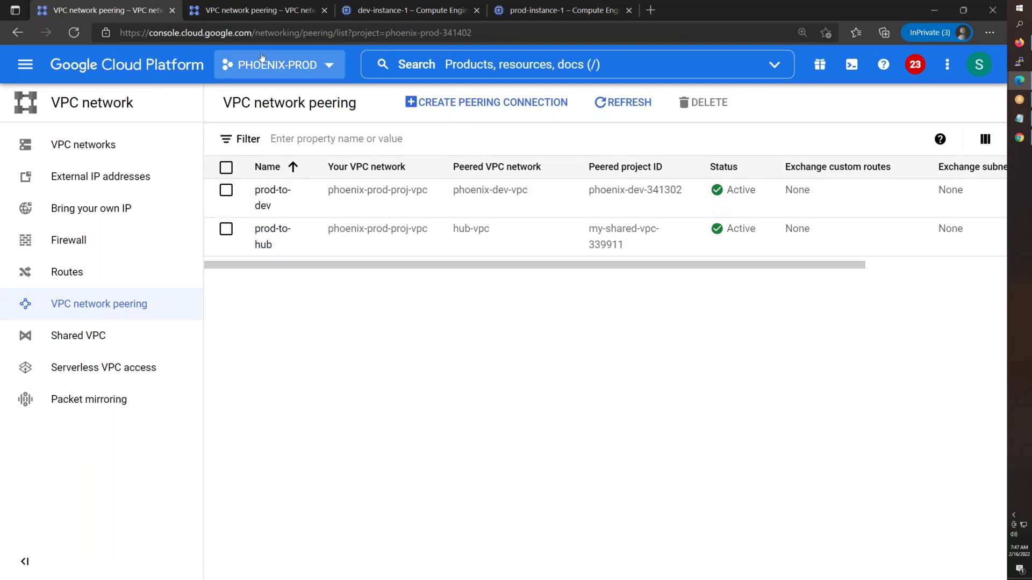
{"action": "left_click", "coordinate": [1020, 138]}
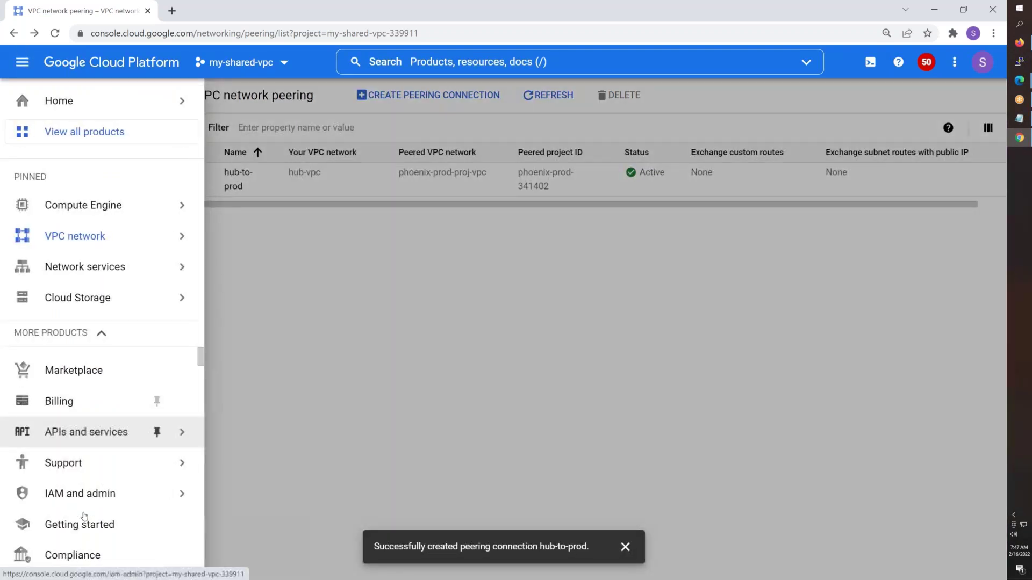
Step: Open VM instances for my-shared-vpc in a new tab and start a new instance
{"action": "mouse_move", "coordinate": [108, 207]}
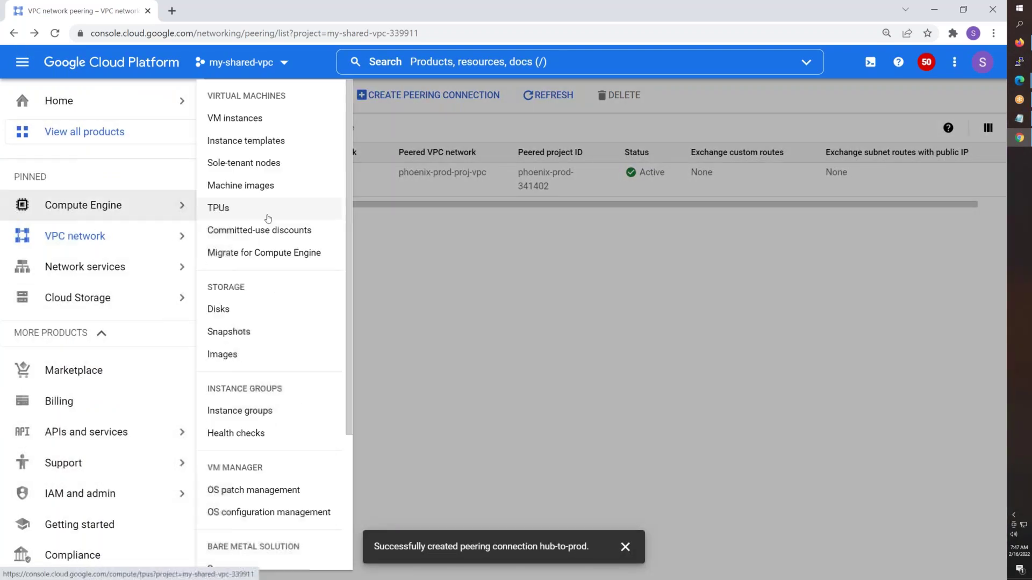
{"action": "right_click", "coordinate": [250, 114]}
{"action": "left_click", "coordinate": [290, 128]}
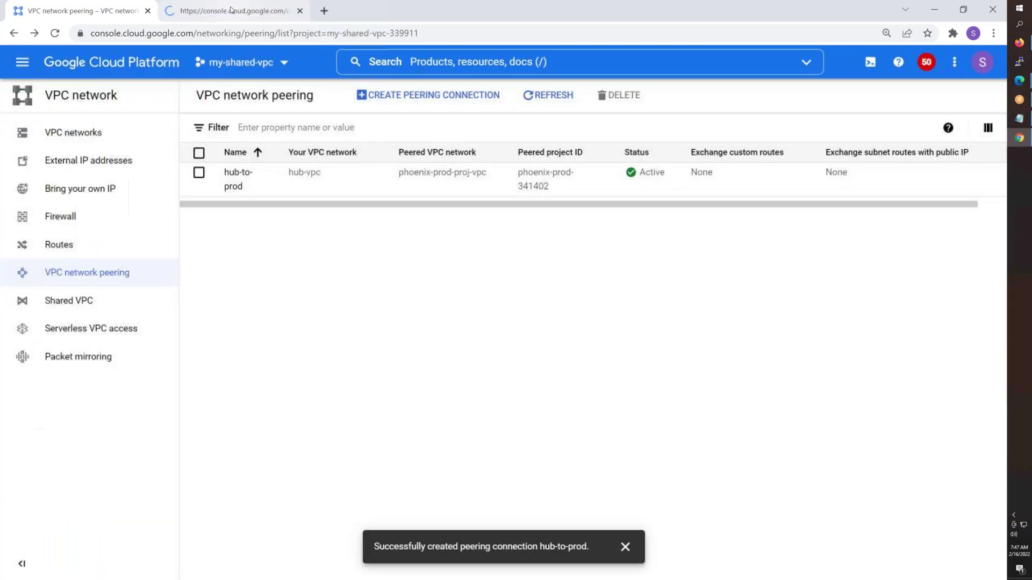
{"action": "left_click", "coordinate": [228, 18]}
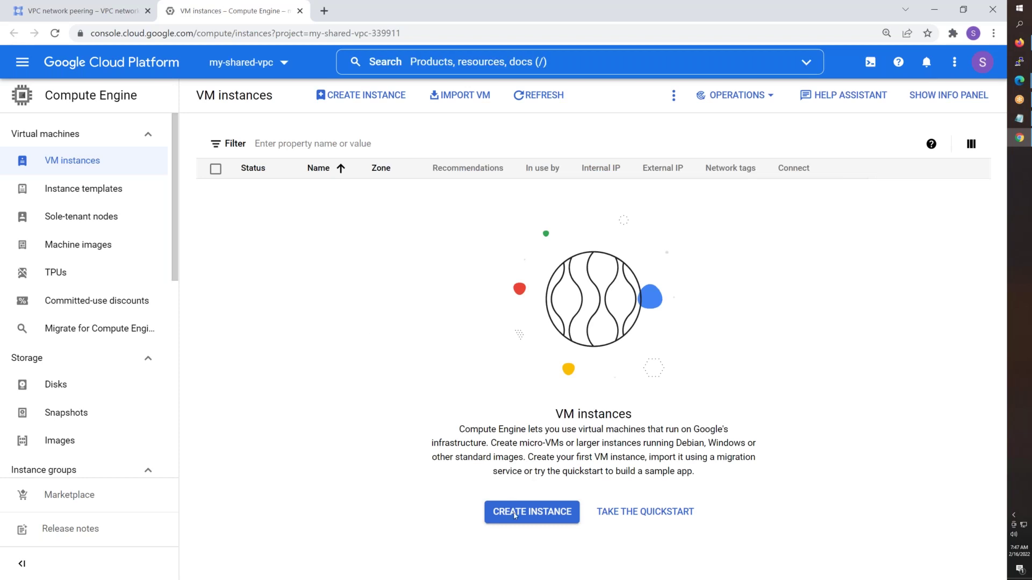
{"action": "left_click", "coordinate": [514, 515]}
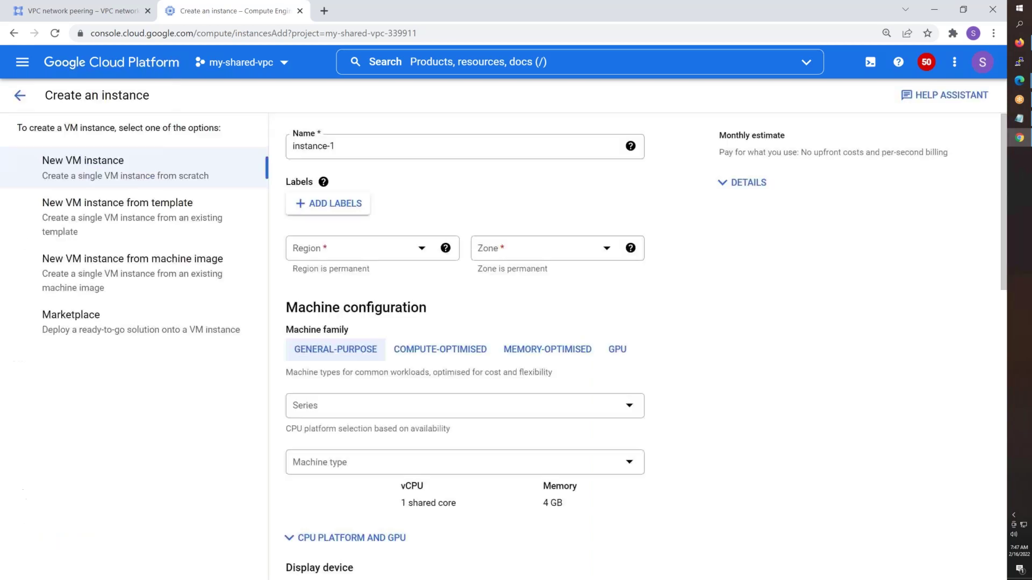
Step: Name the VM shared-instance-1 with region us-east1, N1 series and f1-micro machine type
{"action": "left_click", "coordinate": [294, 145]}
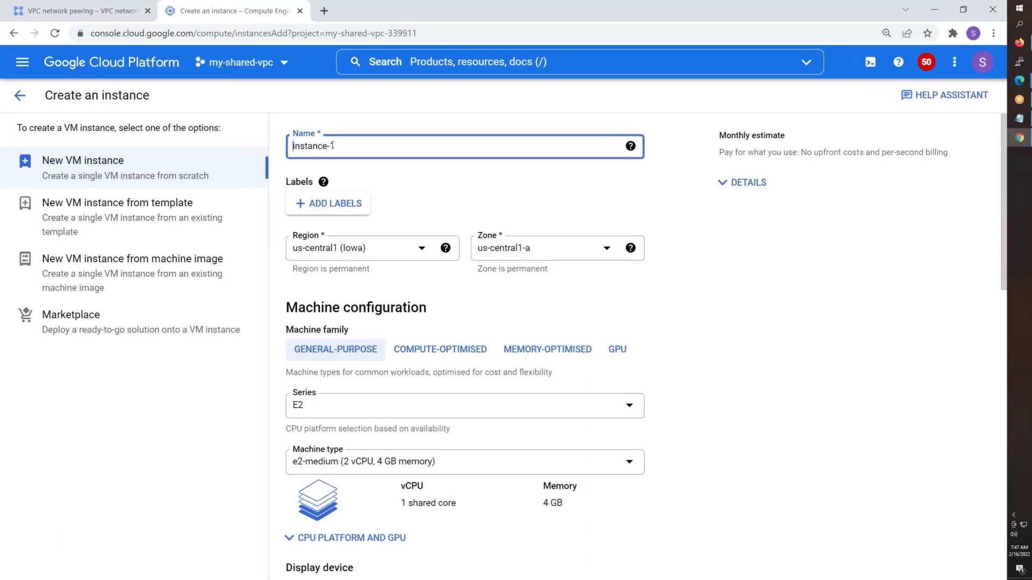
{"action": "type", "text": "shr"}
{"action": "key", "text": "BackSpace"}
{"action": "type", "text": "a"}
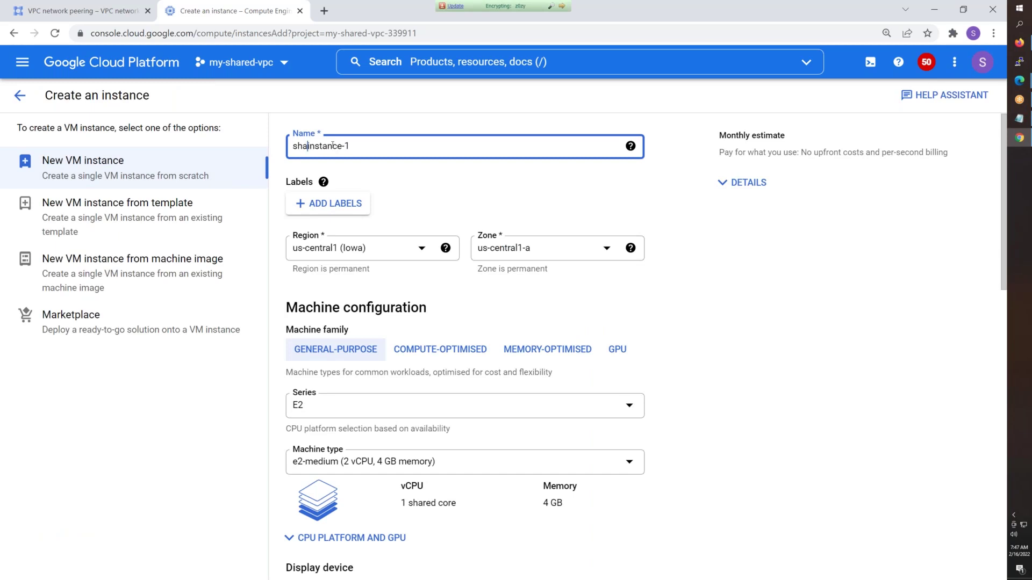
{"action": "type", "text": "red-"}
{"action": "left_click", "coordinate": [369, 259]}
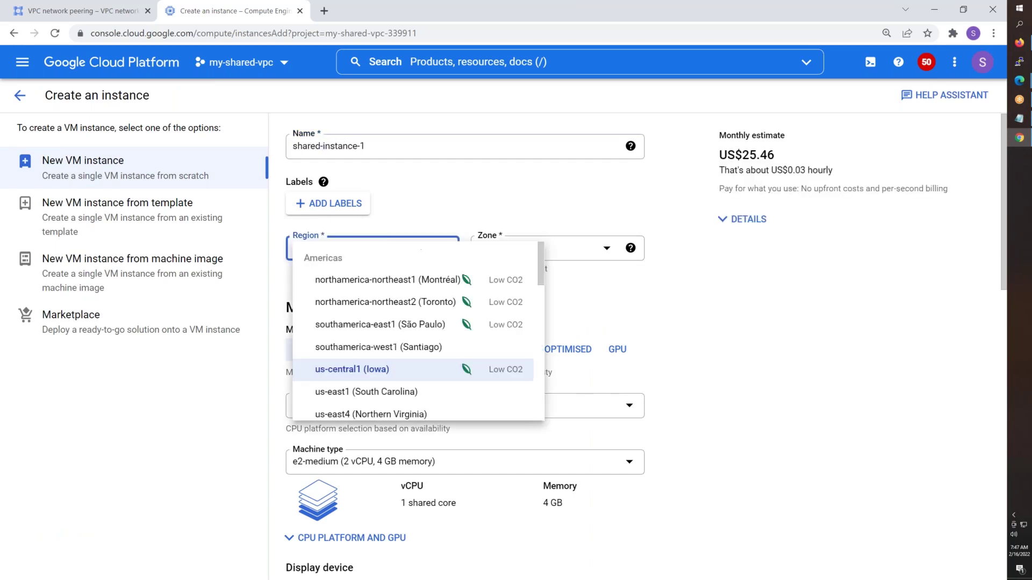
{"action": "left_click", "coordinate": [408, 392]}
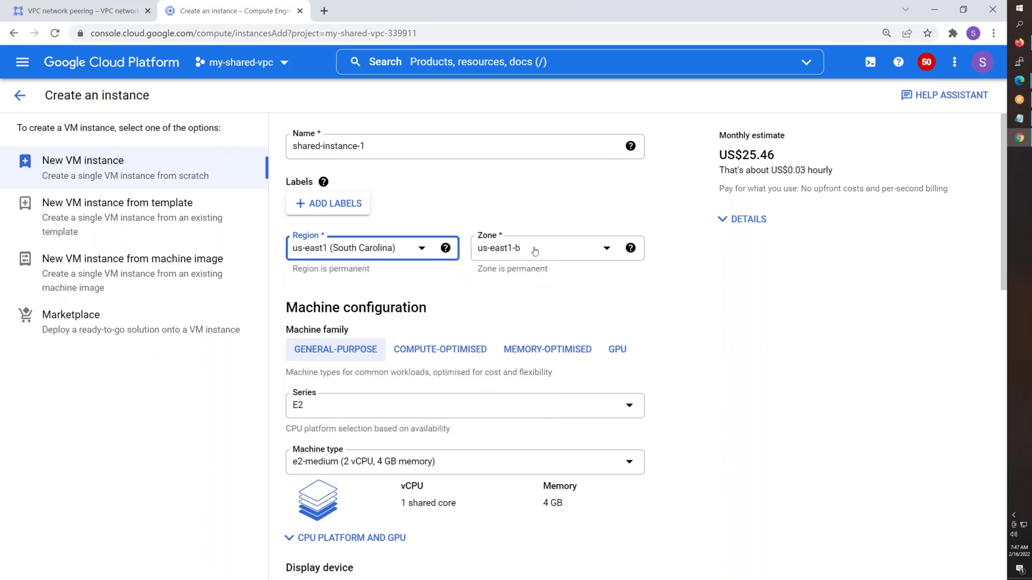
{"action": "left_click", "coordinate": [363, 406]}
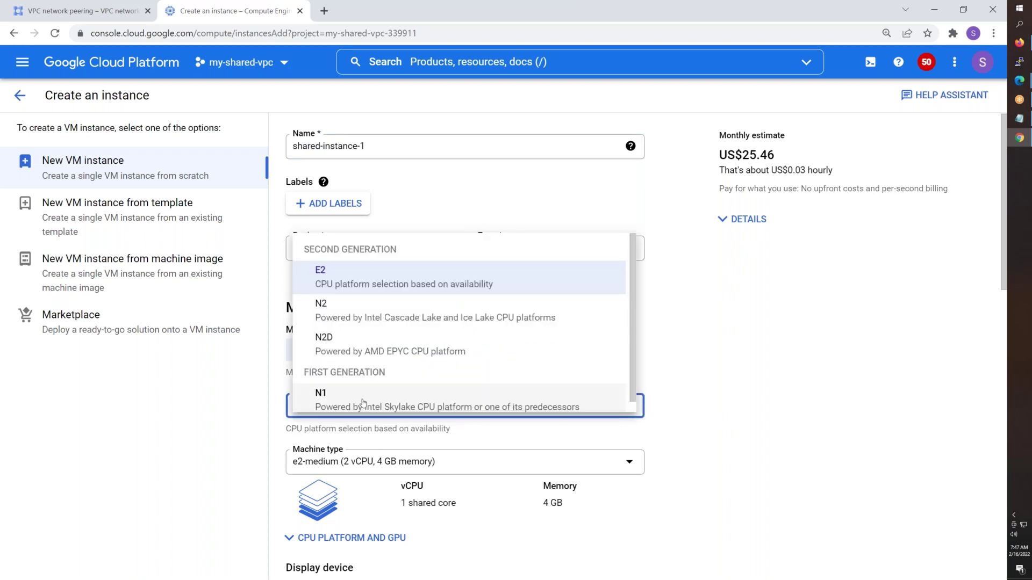
{"action": "left_click", "coordinate": [363, 403]}
{"action": "left_click", "coordinate": [340, 463]}
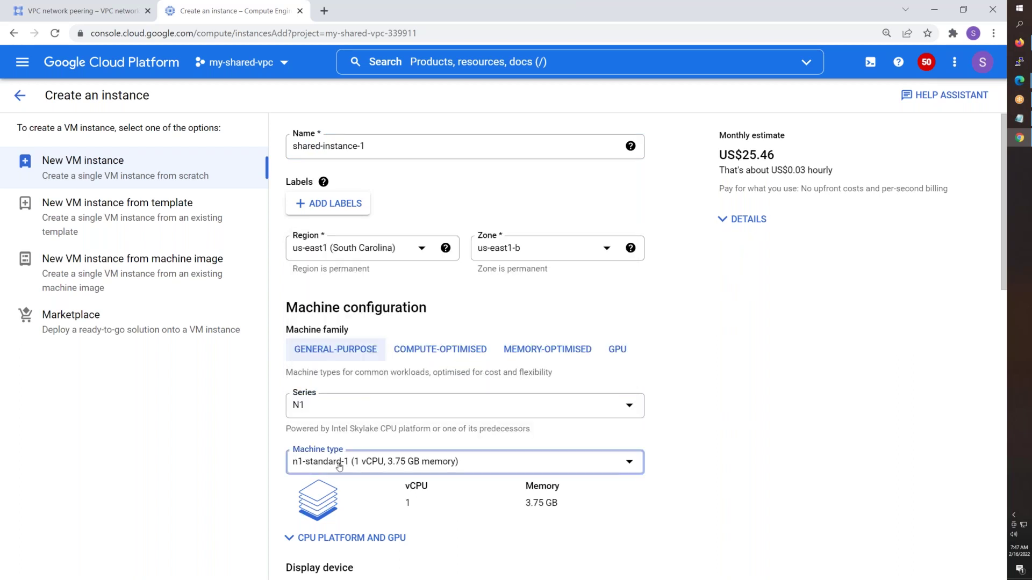
{"action": "left_click", "coordinate": [346, 363]}
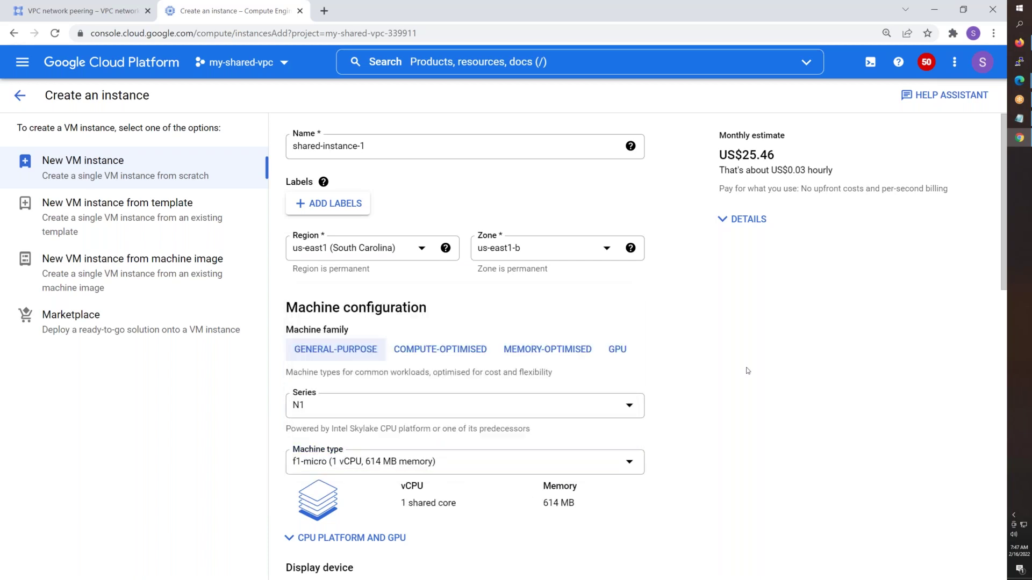
Step: Set the boot disk to Ubuntu and choose no service account
{"action": "scroll", "coordinate": [730, 363], "scroll_direction": "down", "scroll_amount": 10}
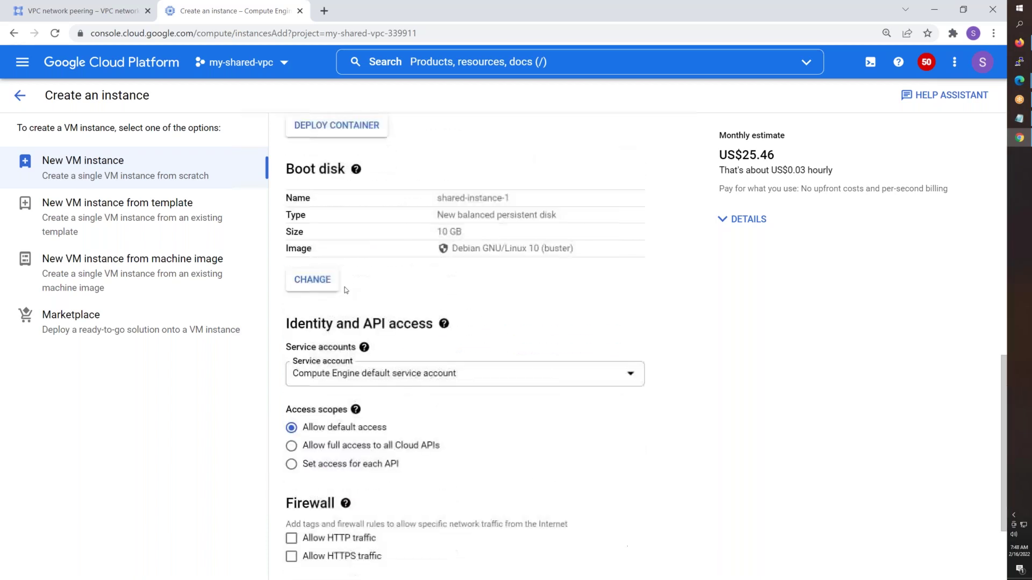
{"action": "left_click", "coordinate": [344, 289]}
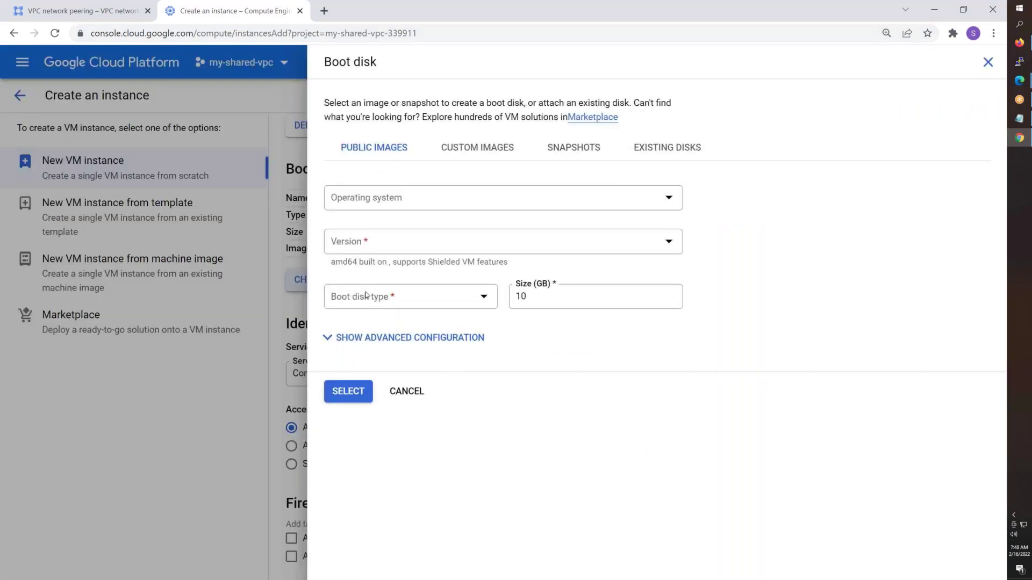
{"action": "left_click", "coordinate": [400, 197]}
{"action": "scroll", "coordinate": [394, 323], "scroll_direction": "down", "scroll_amount": 3}
{"action": "left_click", "coordinate": [392, 345]}
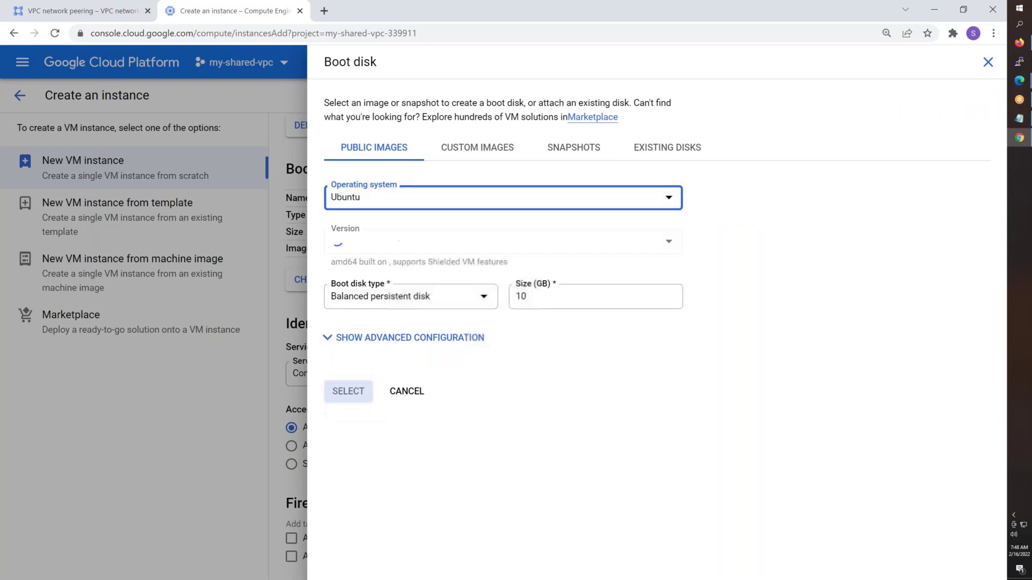
{"action": "left_click", "coordinate": [361, 373]}
{"action": "left_click", "coordinate": [348, 391]}
{"action": "left_click", "coordinate": [377, 371]}
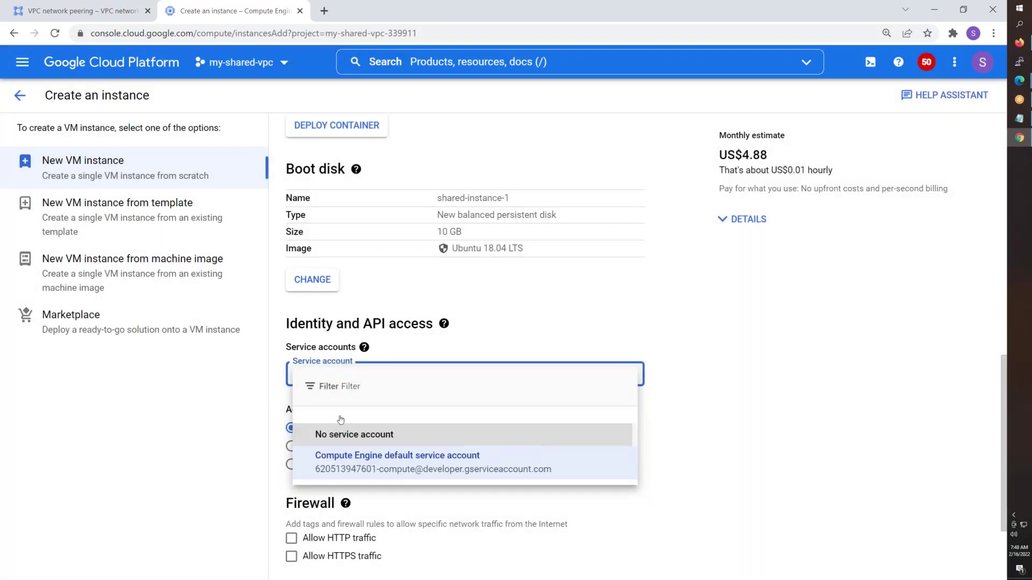
{"action": "left_click", "coordinate": [354, 431]}
Step: Attach the network interface to hub-vpc, then check hub-vpc's us-west2 subnet on VPC networks
{"action": "scroll", "coordinate": [339, 395], "scroll_direction": "down", "scroll_amount": 2}
{"action": "left_click", "coordinate": [344, 474]}
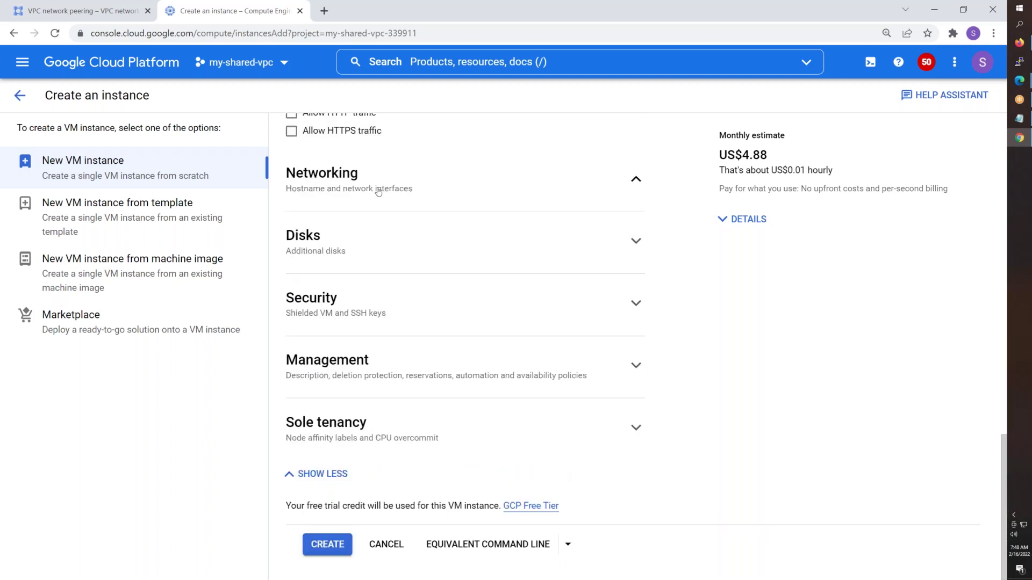
{"action": "left_click", "coordinate": [374, 187]}
{"action": "scroll", "coordinate": [422, 306], "scroll_direction": "down", "scroll_amount": 5}
{"action": "left_click", "coordinate": [387, 301]}
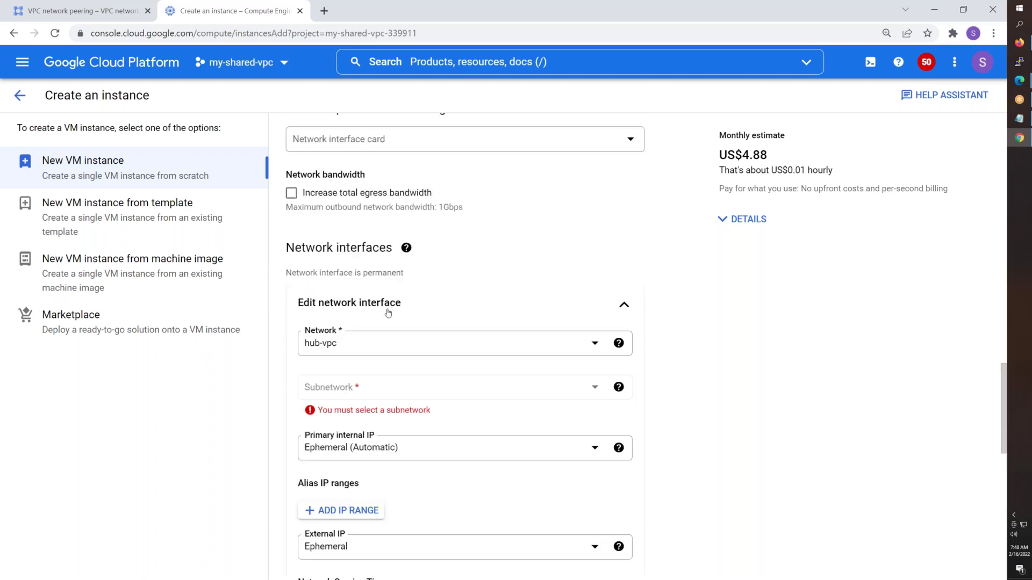
{"action": "left_click", "coordinate": [420, 427]}
{"action": "left_click", "coordinate": [430, 395]}
{"action": "left_click", "coordinate": [480, 399]}
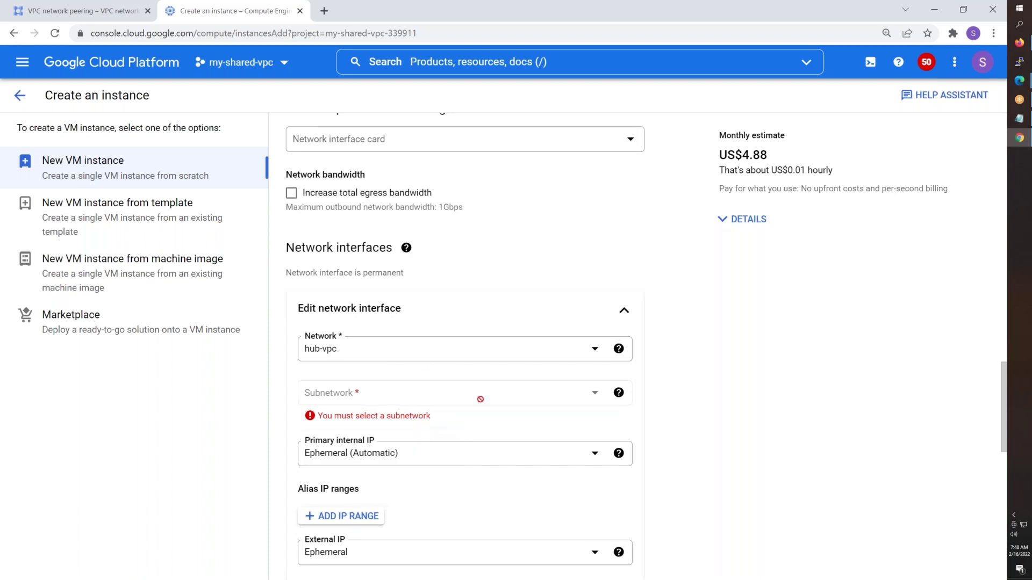
{"action": "left_click", "coordinate": [520, 402]}
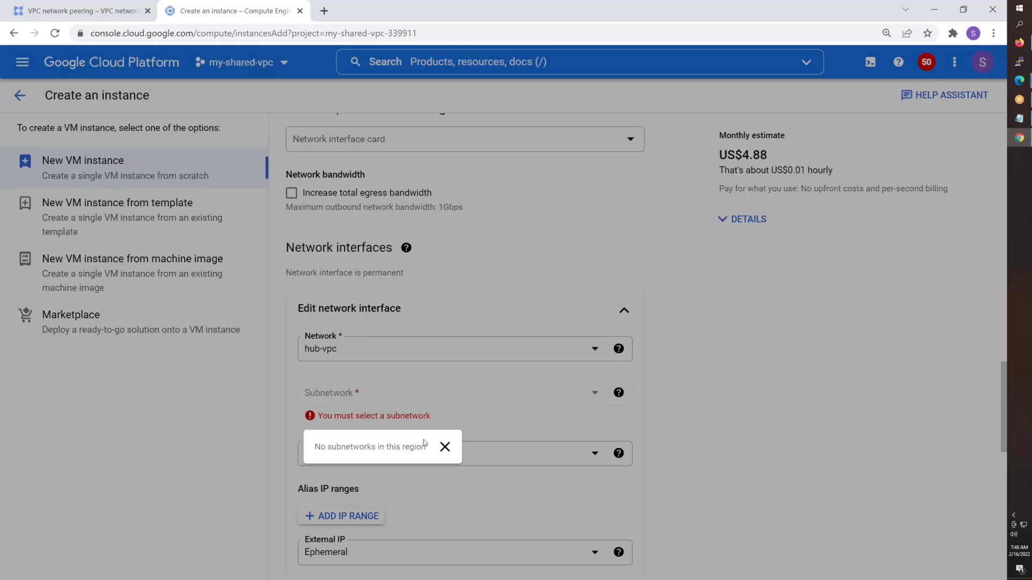
{"action": "left_click", "coordinate": [445, 447]}
{"action": "left_click", "coordinate": [59, 21]}
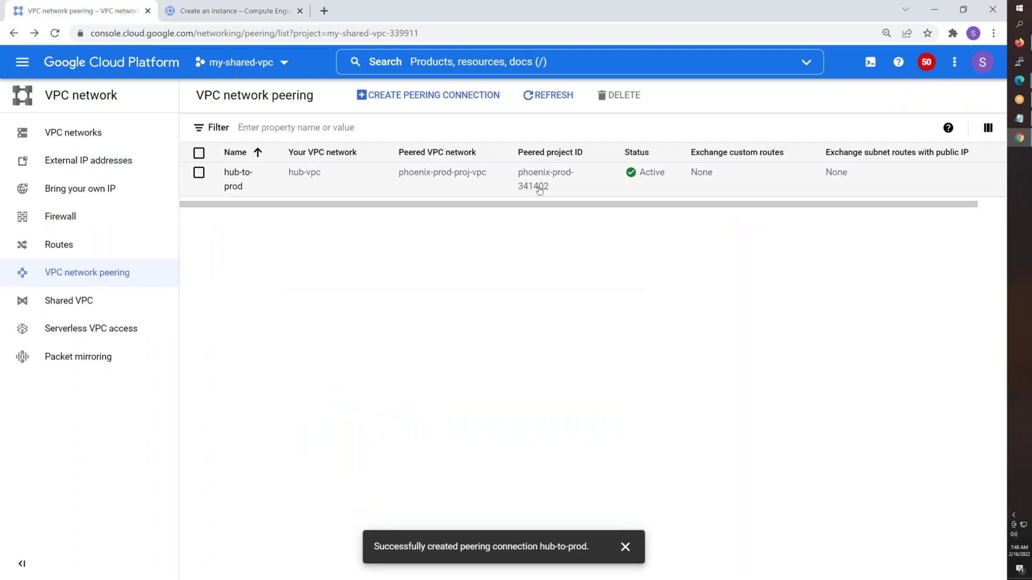
{"action": "left_click", "coordinate": [81, 132]}
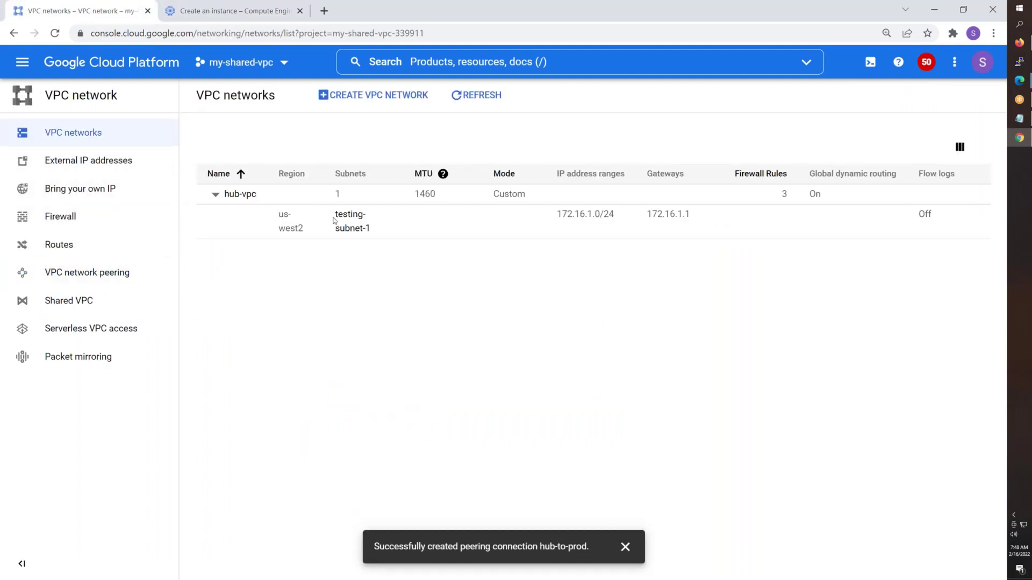
Step: Change shared-instance-1's region to us-west2 (Los Angeles) and create the VM
{"action": "left_click", "coordinate": [233, 11]}
{"action": "scroll", "coordinate": [465, 346], "scroll_direction": "up", "scroll_amount": 10}
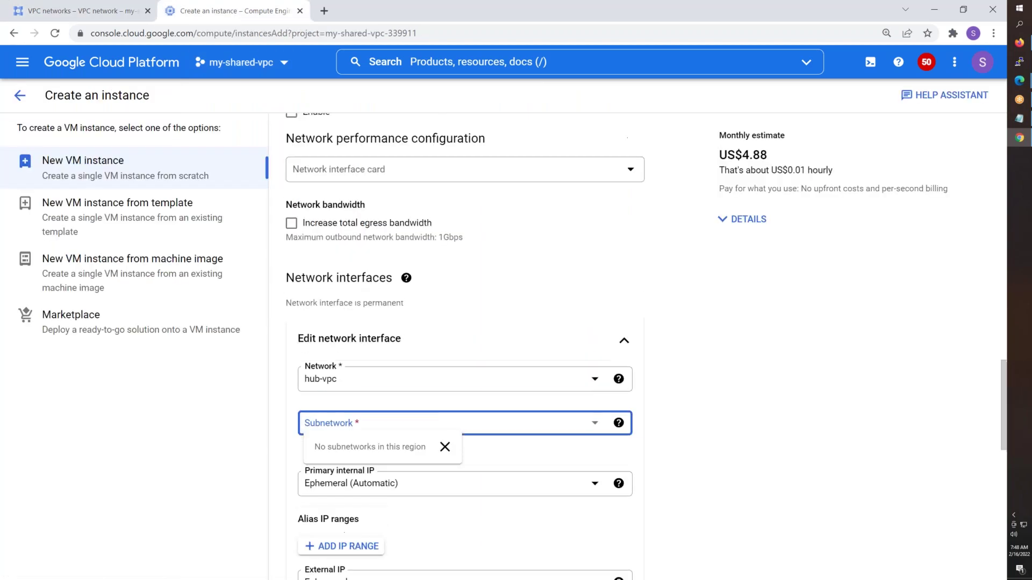
{"action": "scroll", "coordinate": [465, 347], "scroll_direction": "up", "scroll_amount": 10}
{"action": "left_click", "coordinate": [372, 245]}
{"action": "scroll", "coordinate": [365, 389], "scroll_direction": "down", "scroll_amount": 3}
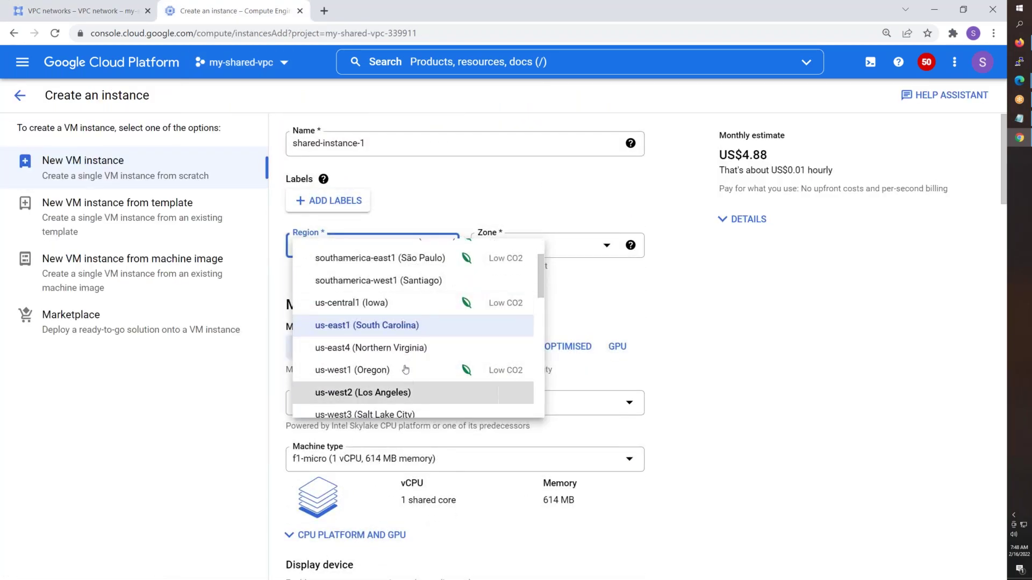
{"action": "left_click", "coordinate": [365, 389]}
{"action": "scroll", "coordinate": [579, 356], "scroll_direction": "down", "scroll_amount": 18}
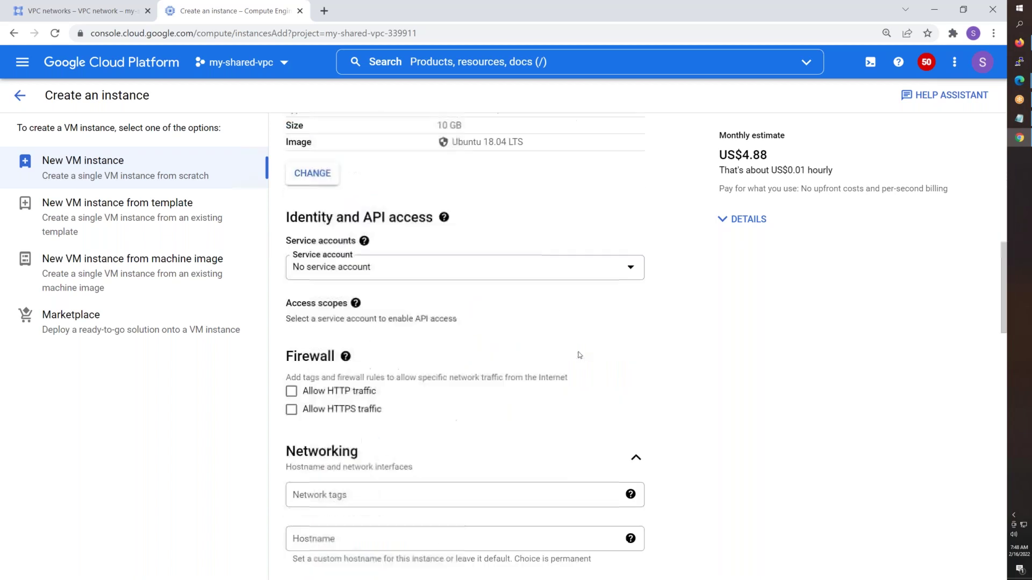
{"action": "scroll", "coordinate": [579, 355], "scroll_direction": "down", "scroll_amount": 8}
{"action": "scroll", "coordinate": [425, 347], "scroll_direction": "down", "scroll_amount": 4}
{"action": "scroll", "coordinate": [424, 347], "scroll_direction": "down", "scroll_amount": 6}
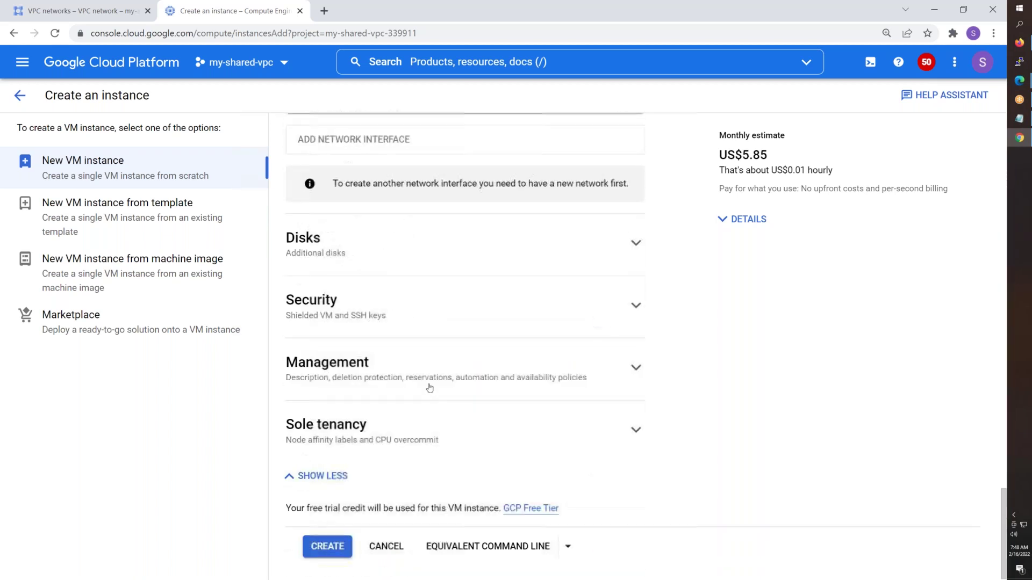
{"action": "left_click", "coordinate": [327, 543]}
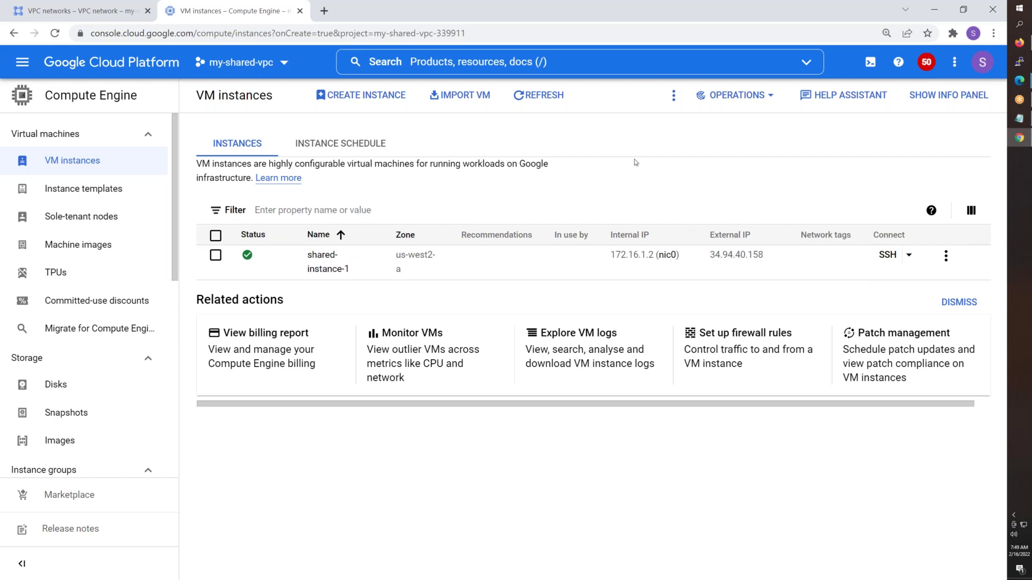
Step: Open a browser-window SSH session to shared-instance-1 and connect
{"action": "mouse_move", "coordinate": [620, 266]}
{"action": "mouse_move", "coordinate": [743, 257]}
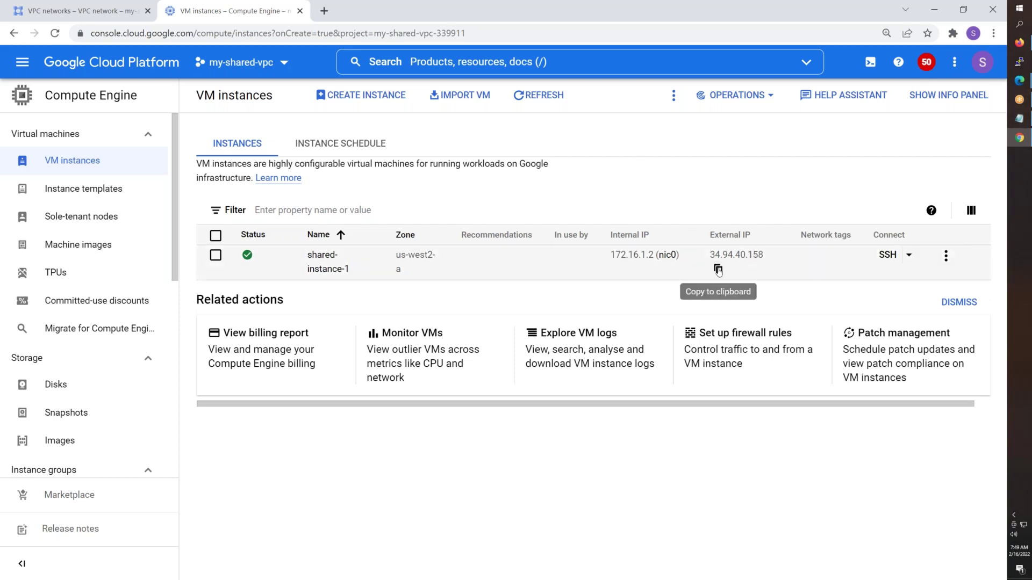
{"action": "left_click", "coordinate": [909, 255]}
{"action": "left_click", "coordinate": [774, 280]}
{"action": "mouse_move", "coordinate": [750, 258]}
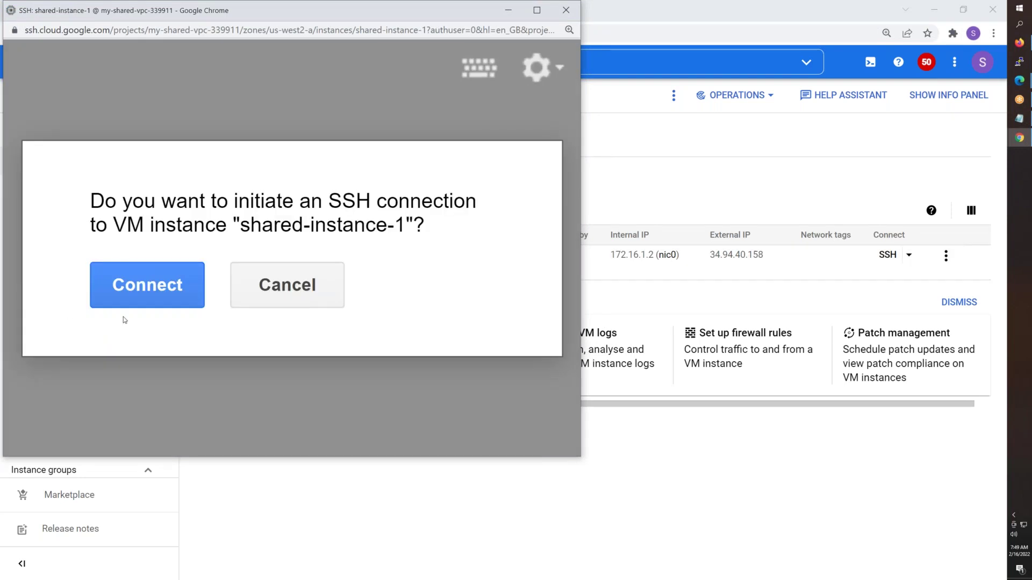
{"action": "left_click", "coordinate": [126, 301]}
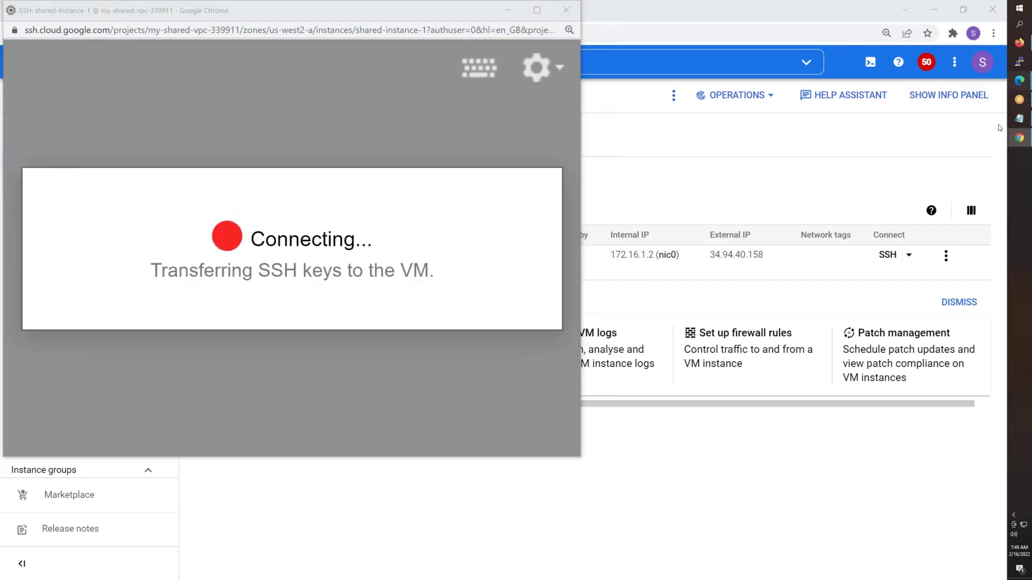
Step: Stop the running ping in the dev-instance-1 terminal, clear it and minimize it
{"action": "left_click", "coordinate": [963, 157]}
{"action": "key", "text": "ctrl+c"}
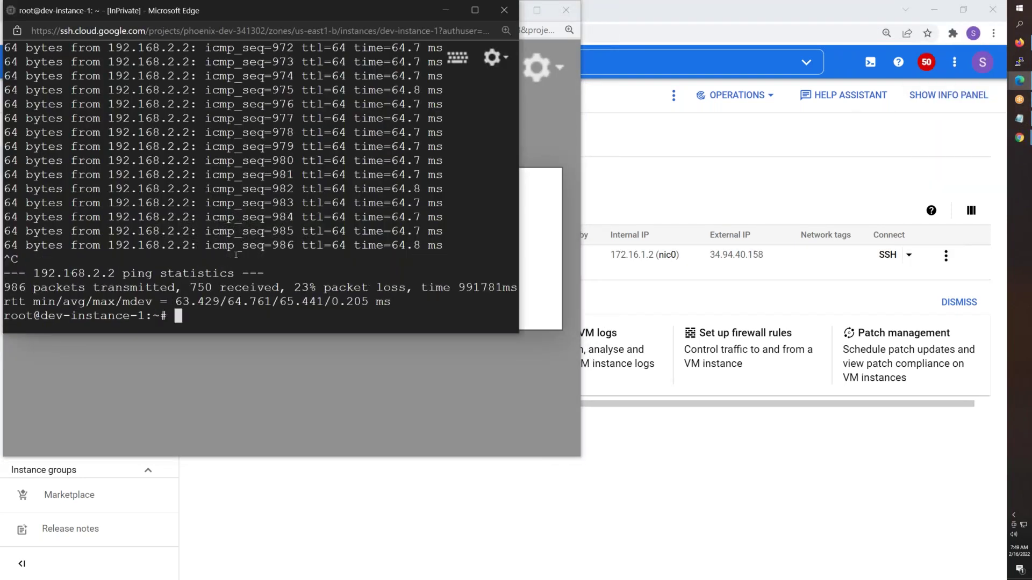
{"action": "key", "text": "ctrl+l"}
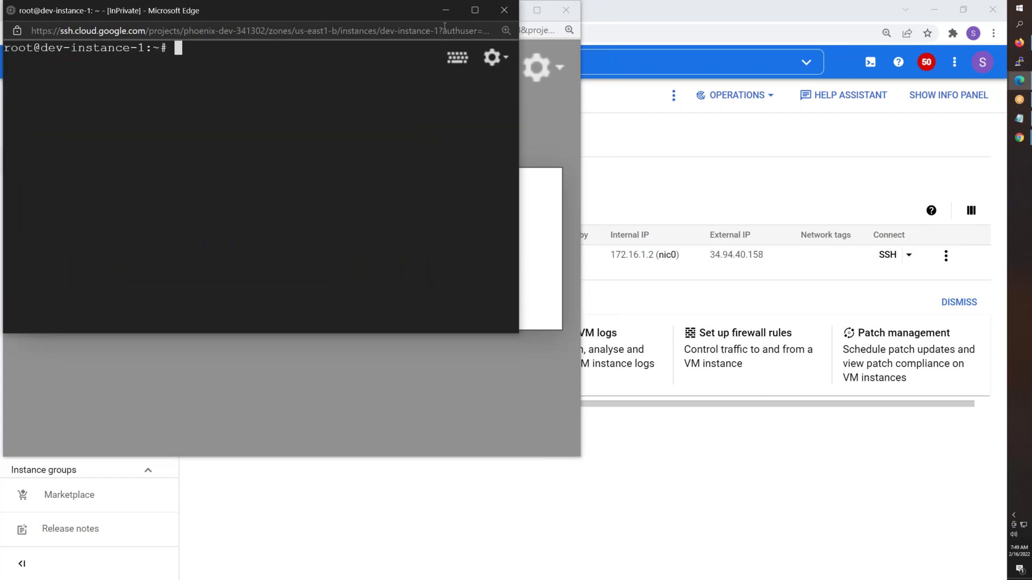
{"action": "left_click", "coordinate": [446, 10]}
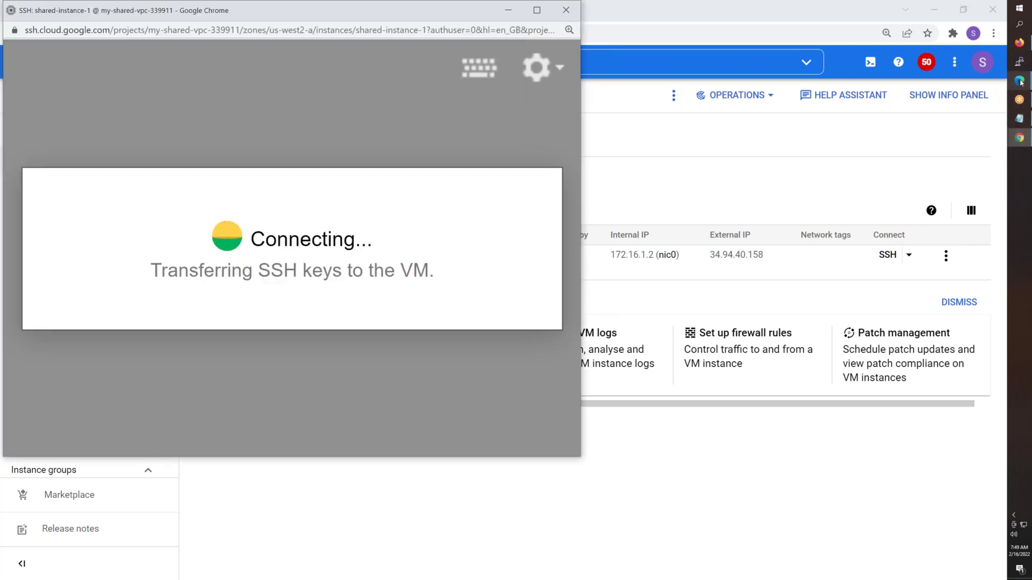
Step: Run ifconfig in the prod-instance-1 terminal to find 192.168.2.2, then clear it
{"action": "mouse_move", "coordinate": [1019, 80]}
{"action": "left_click", "coordinate": [963, 99]}
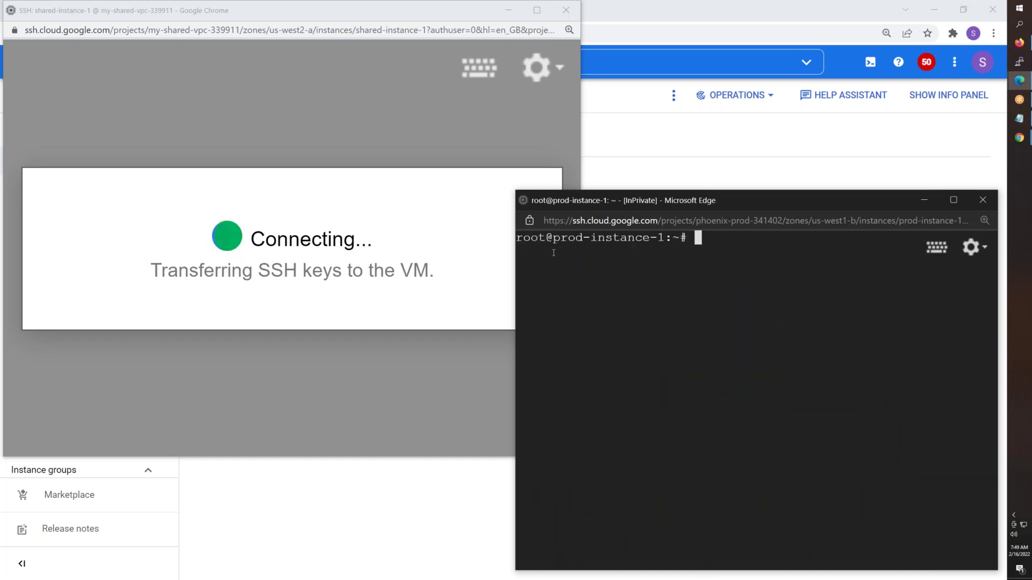
{"action": "type", "text": "ifconfig"}
{"action": "key", "text": "Return"}
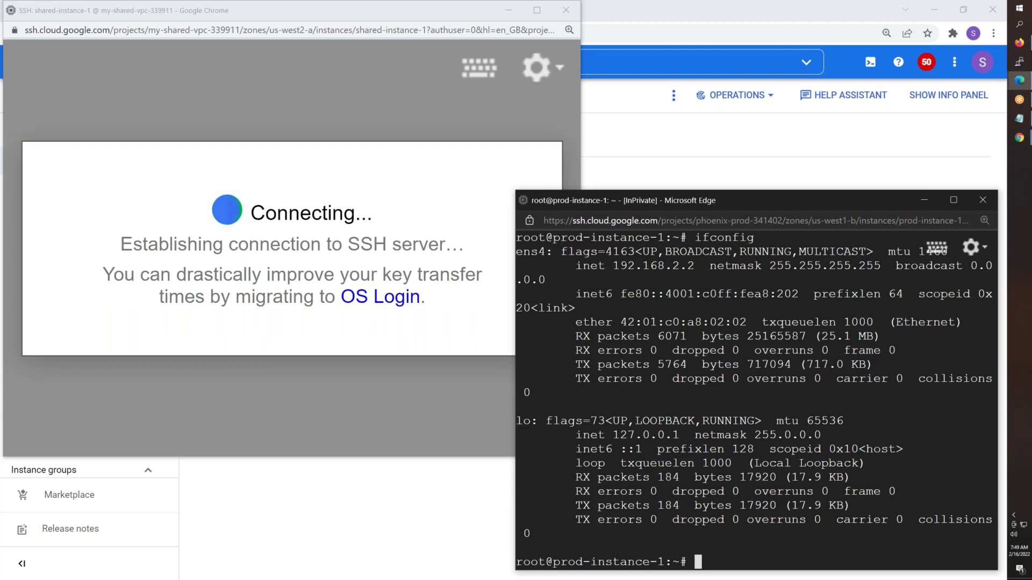
{"action": "key", "text": "ctrl+l"}
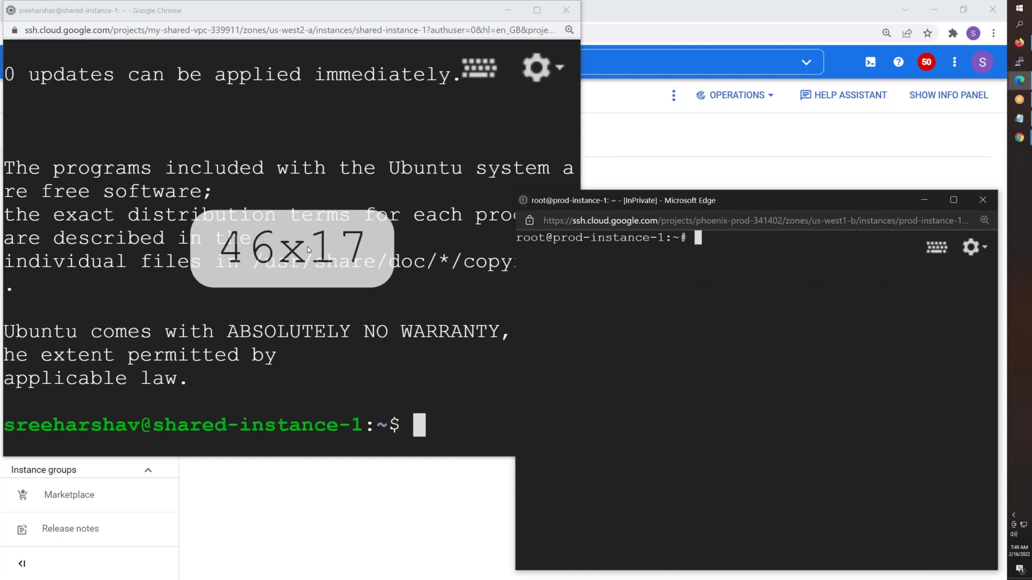
Step: Run ifconfig on shared-instance-1 and copy its address 172.16.1.2
{"action": "left_click", "coordinate": [309, 249]}
{"action": "key", "text": "ctrl+l"}
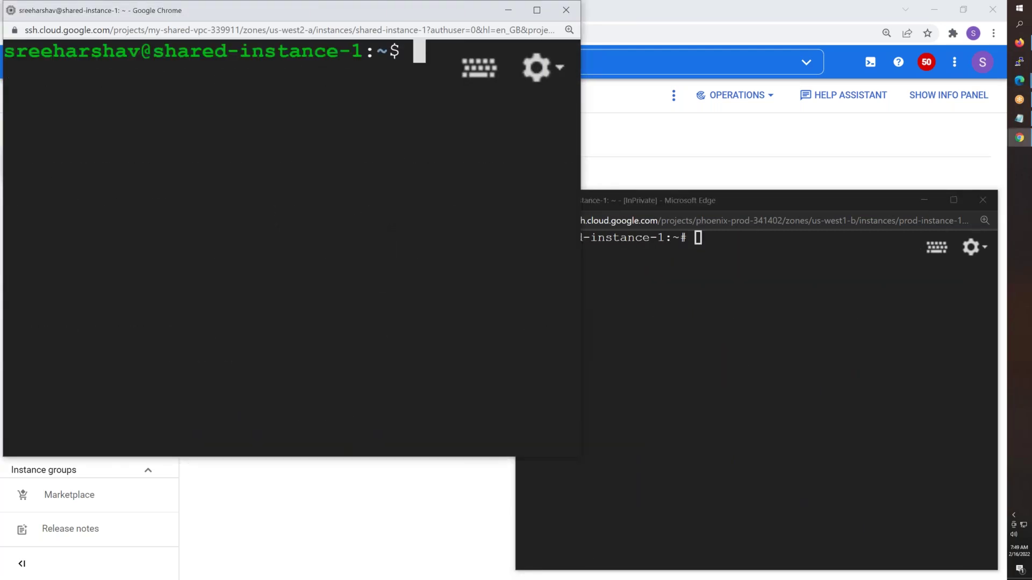
{"action": "type", "text": "ifconfig"}
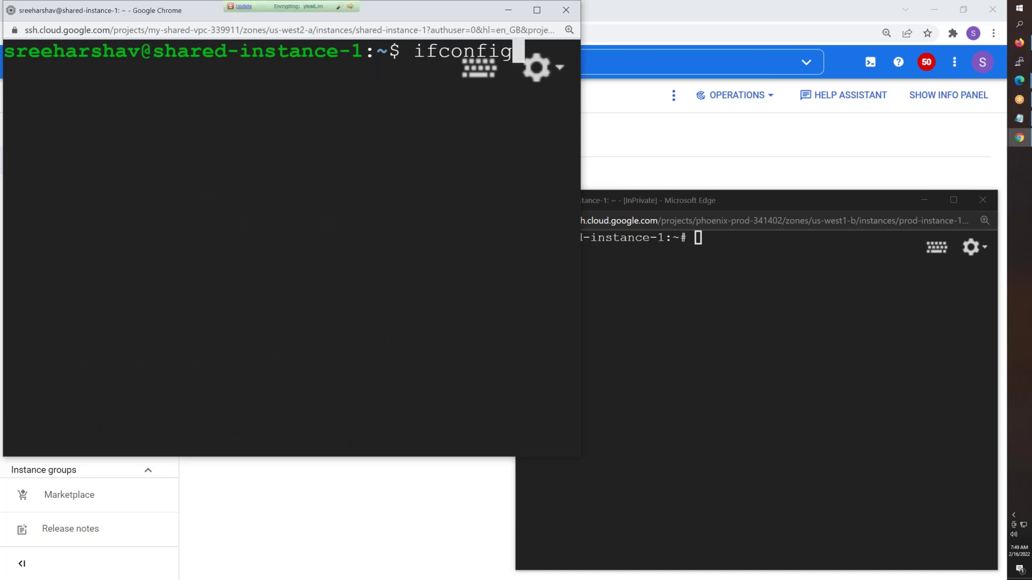
{"action": "key", "text": "Return"}
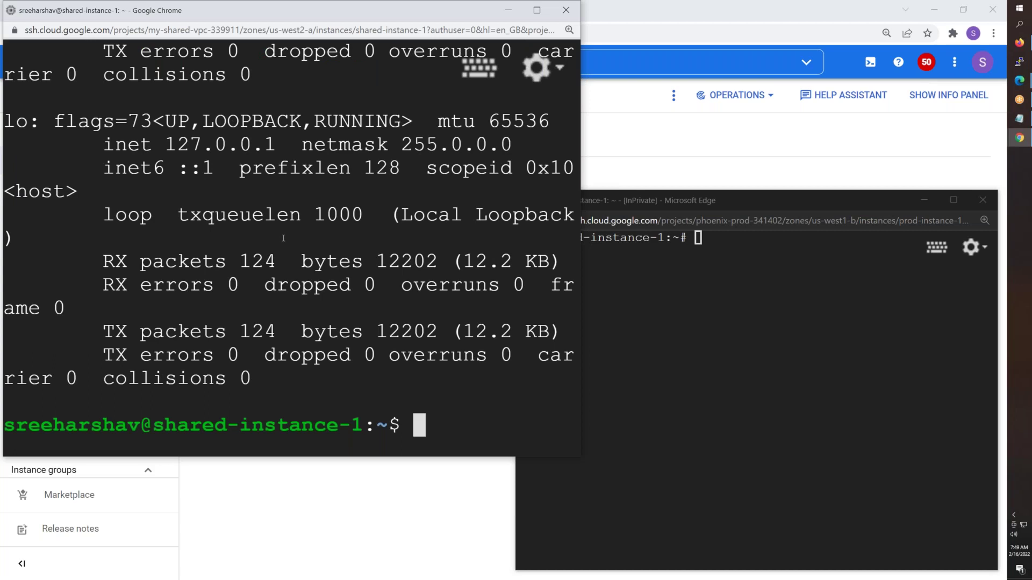
{"action": "scroll", "coordinate": [283, 238], "scroll_direction": "up", "scroll_amount": 10}
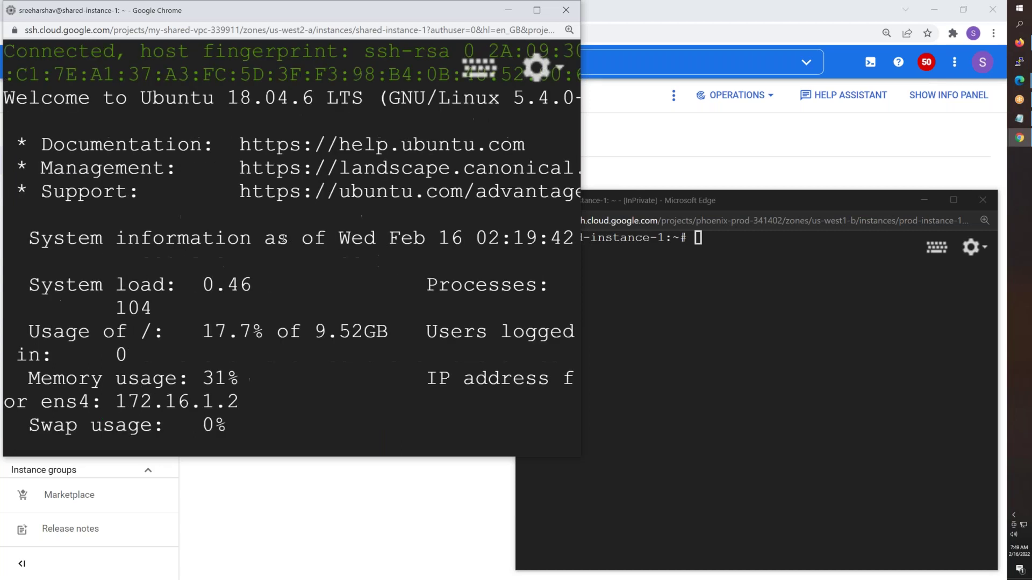
{"action": "scroll", "coordinate": [283, 238], "scroll_direction": "down", "scroll_amount": 10}
{"action": "scroll", "coordinate": [283, 238], "scroll_direction": "up", "scroll_amount": 5}
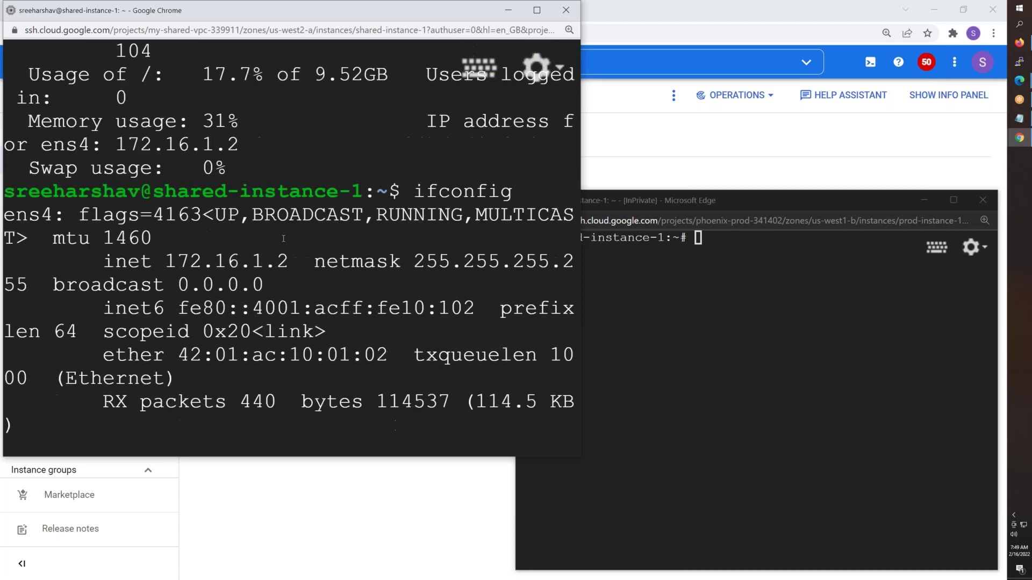
{"action": "left_click_drag", "start_coordinate": [165, 262], "coordinate": [289, 262]}
{"action": "key", "text": "ctrl+0"}
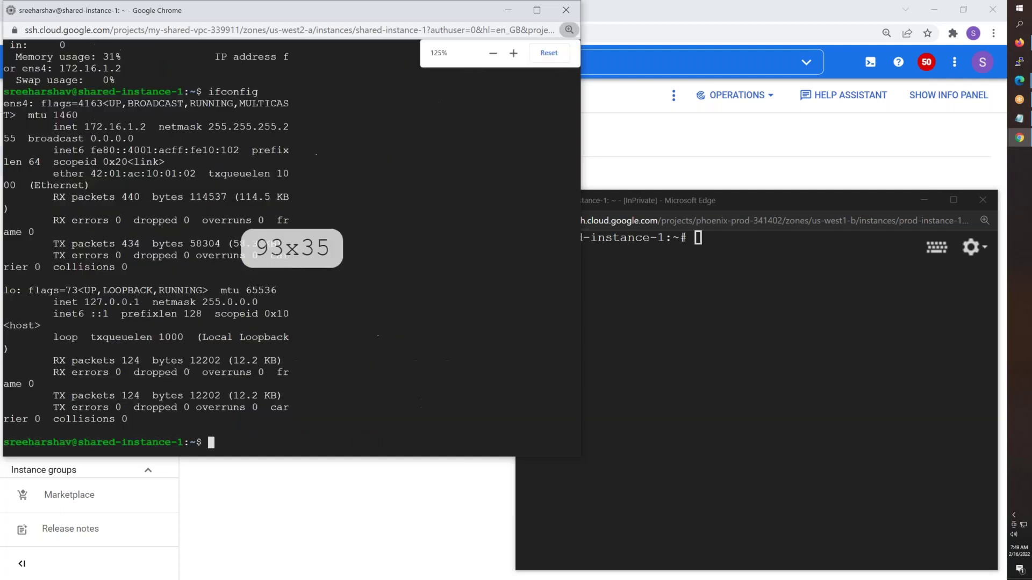
{"action": "type", "text": "ifconfig"}
{"action": "key", "text": "Return"}
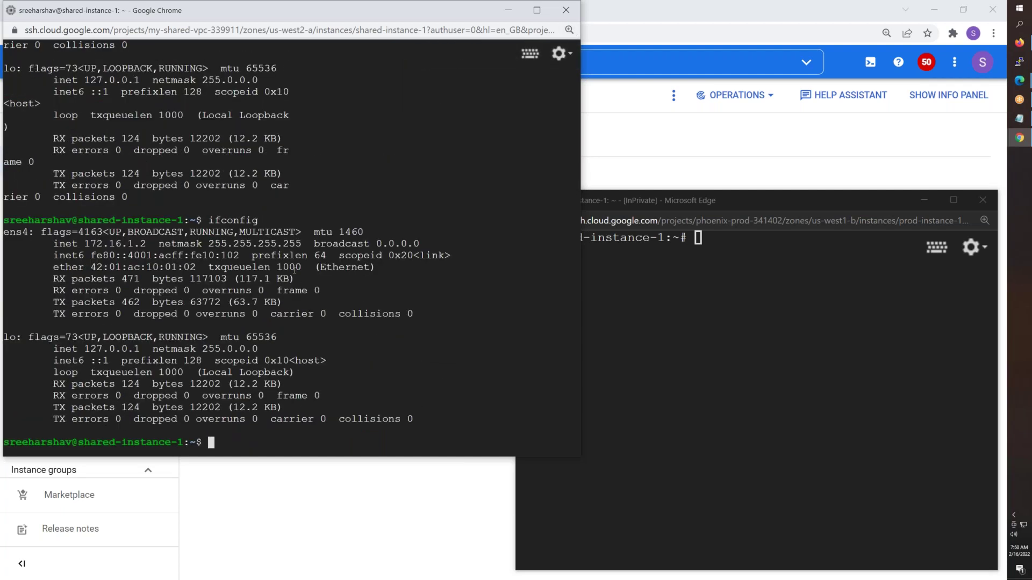
Step: Ping 172.16.1.2 from the prod-instance-1 terminal
{"action": "left_click", "coordinate": [815, 397]}
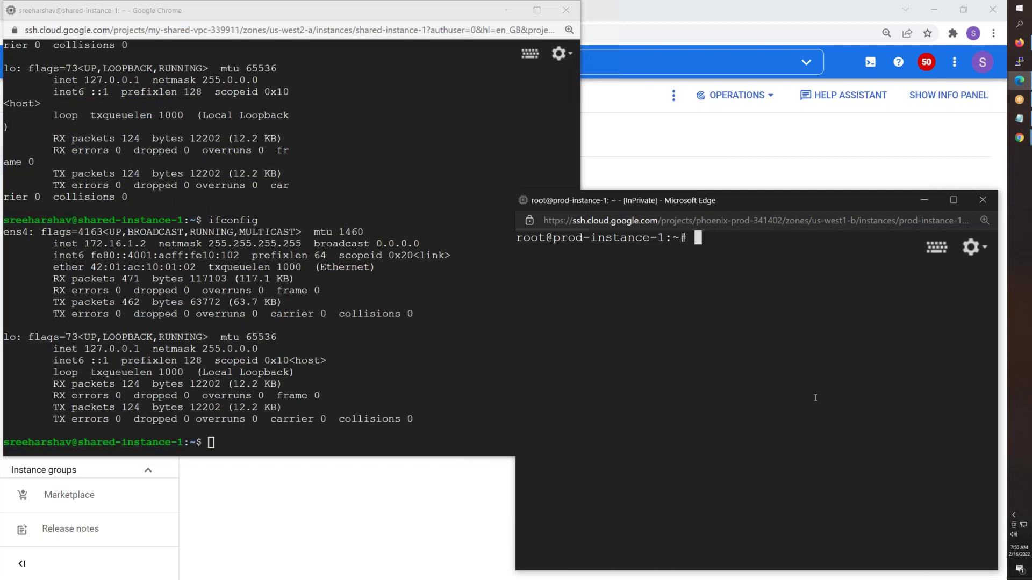
{"action": "type", "text": "ping 172.16.1.2"}
{"action": "key", "text": "Return"}
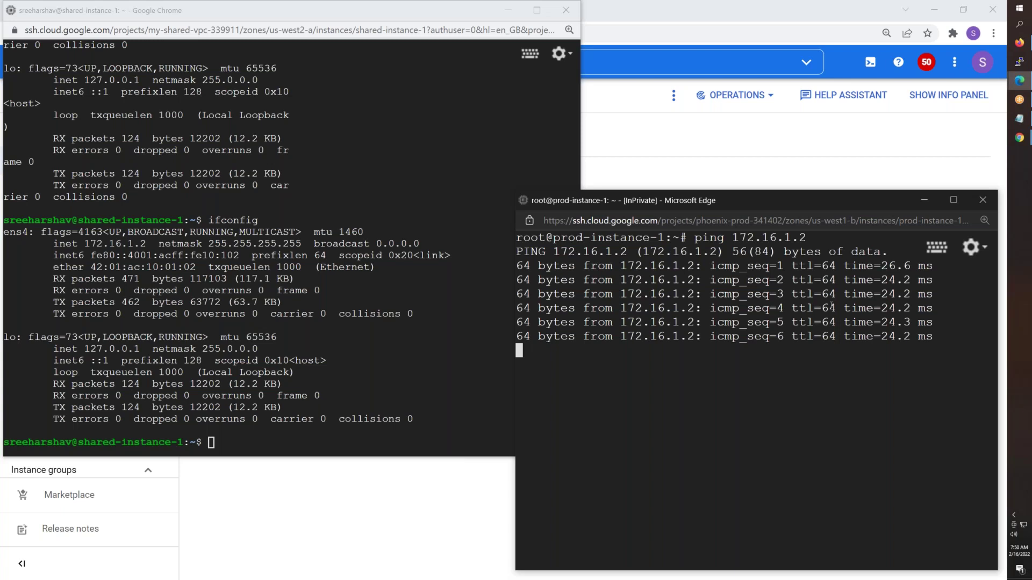
Step: Ping 192.168.2.2 from shared-instance-1, correcting the mistyped 192.169 address
{"action": "left_click", "coordinate": [429, 301]}
{"action": "type", "text": "ping 192.169.2.2"}
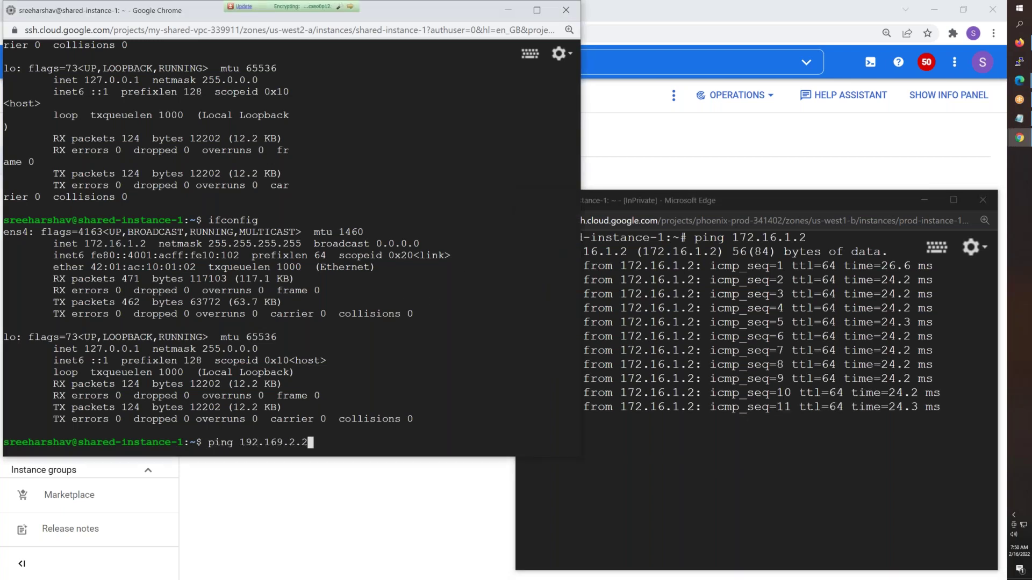
{"action": "key", "text": "Return"}
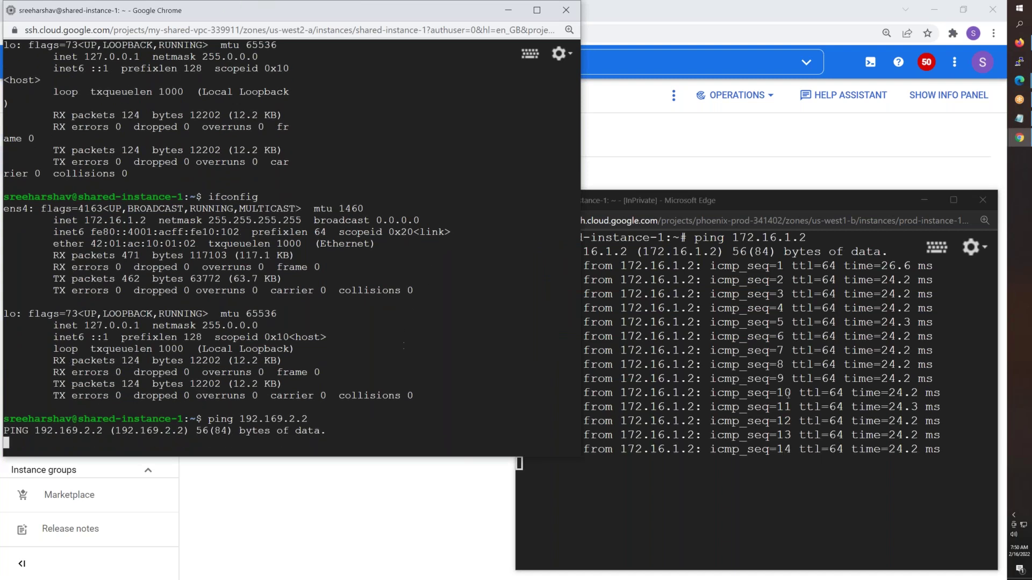
{"action": "key", "text": "ctrl+c"}
{"action": "key", "text": "Up"}
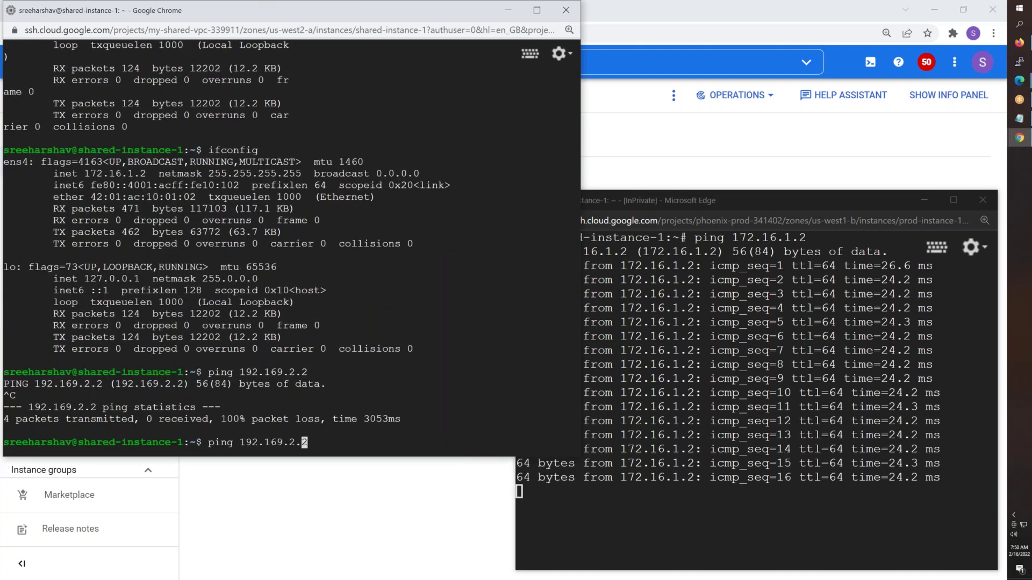
{"action": "key", "text": "Left"}
{"action": "key", "text": "BackSpace"}
{"action": "type", "text": "8"}
{"action": "key", "text": "Return"}
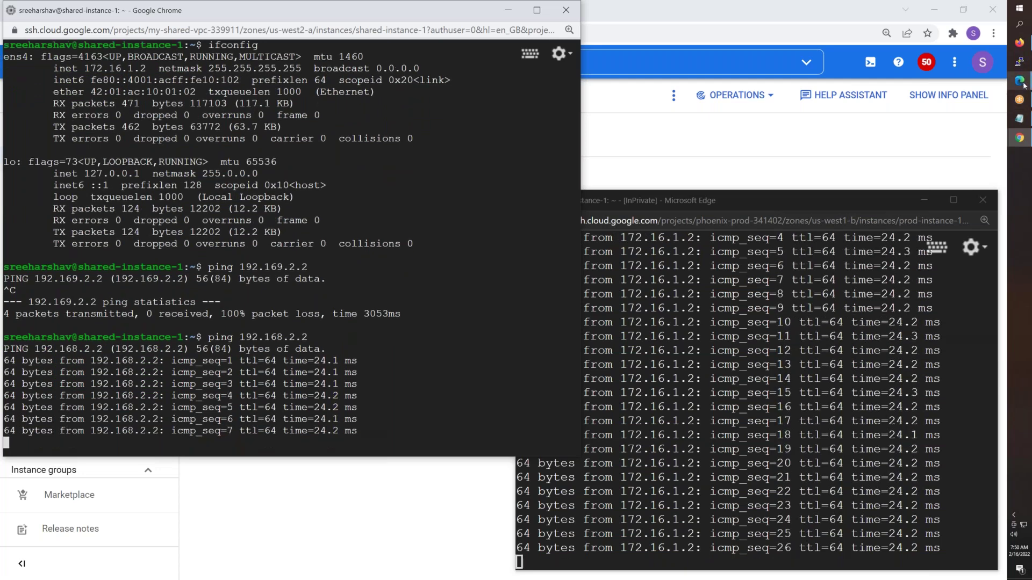
Step: Ping 192.168.2.2 from dev-instance-1 and stop after two replies
{"action": "mouse_move", "coordinate": [1019, 100]}
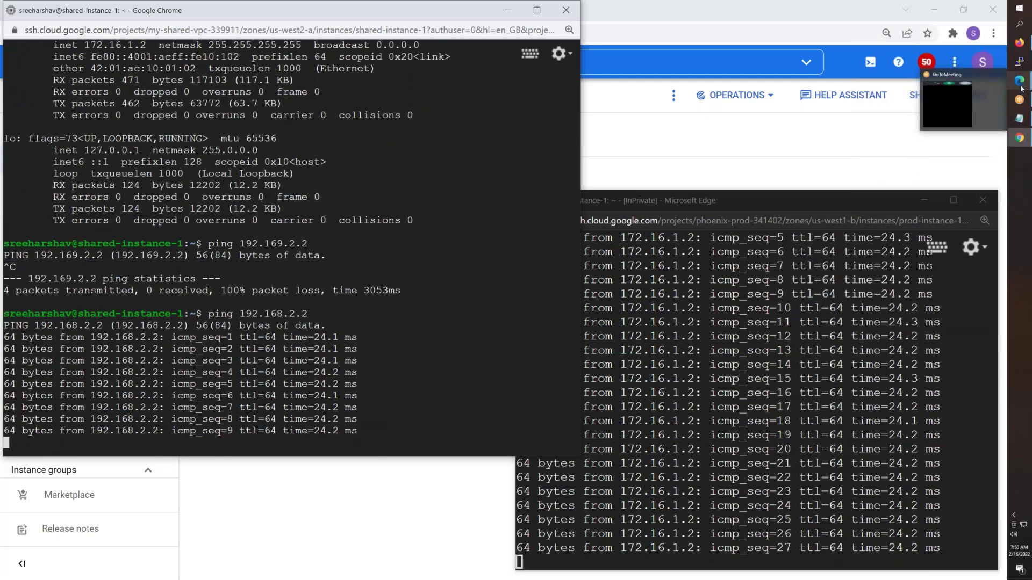
{"action": "left_click", "coordinate": [962, 33]}
{"action": "type", "text": "ping 192.168.2.2"}
{"action": "key", "text": "Return"}
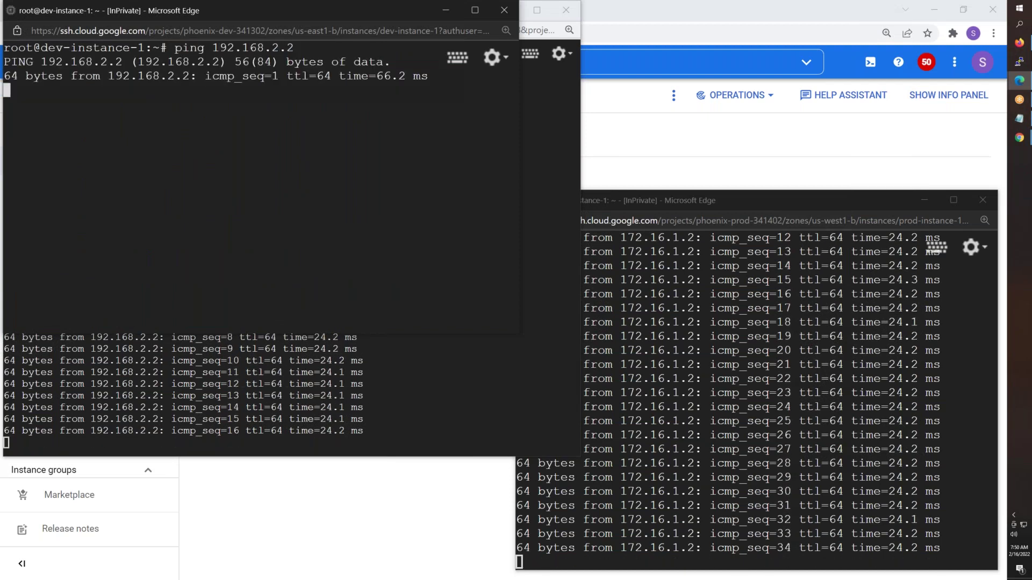
{"action": "key", "text": "ctrl+c"}
Step: Ping 172.16.1.2 from dev-instance-1
{"action": "type", "text": "ping "}
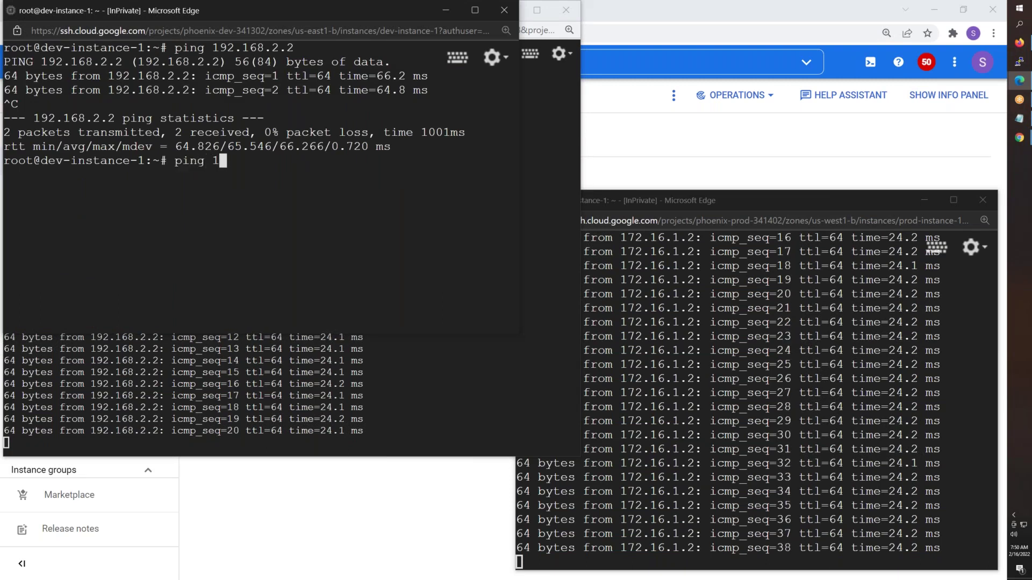
{"action": "type", "text": "172,"}
{"action": "key", "text": "BackSpace"}
{"action": "type", "text": ".16.1.2"}
{"action": "key", "text": "Return"}
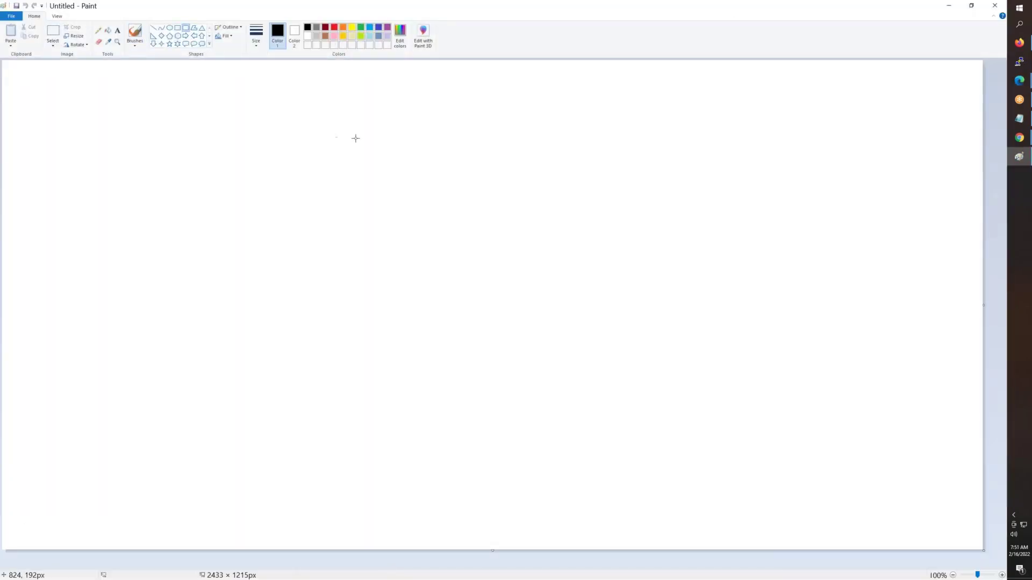
Step: Draw a rounded box near the top centre and place two copies of it below
{"action": "mouse_move", "coordinate": [369, 136]}
{"action": "left_mouse_down"}
{"action": "mouse_move", "coordinate": [403, 198]}
{"action": "mouse_move", "coordinate": [503, 211]}
{"action": "left_mouse_up"}
{"action": "left_click", "coordinate": [53, 33]}
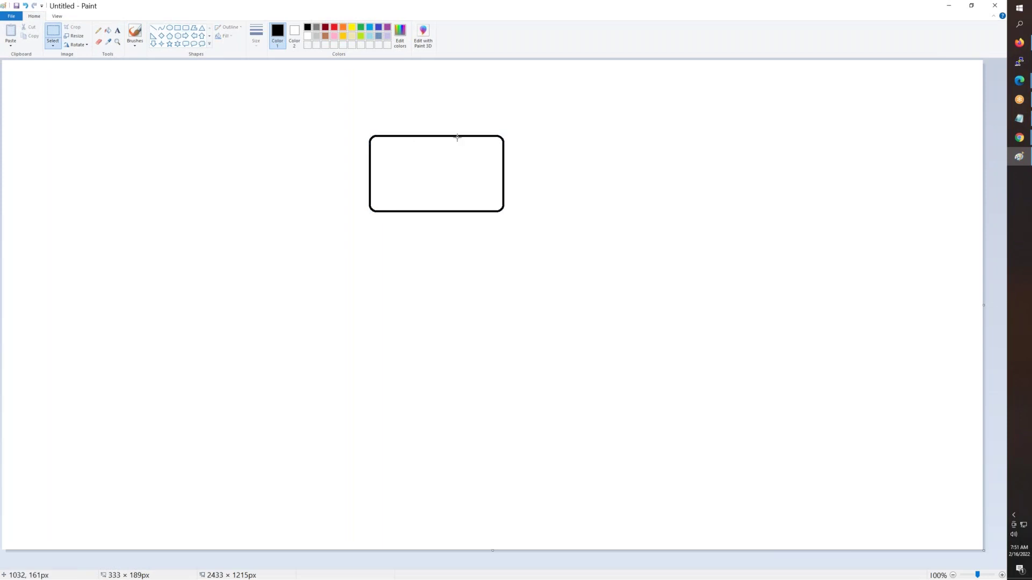
{"action": "left_click_drag", "start_coordinate": [364, 133], "coordinate": [509, 218]}
{"action": "left_click_drag", "start_coordinate": [461, 166], "coordinate": [619, 374]}
{"action": "left_click", "coordinate": [678, 246]}
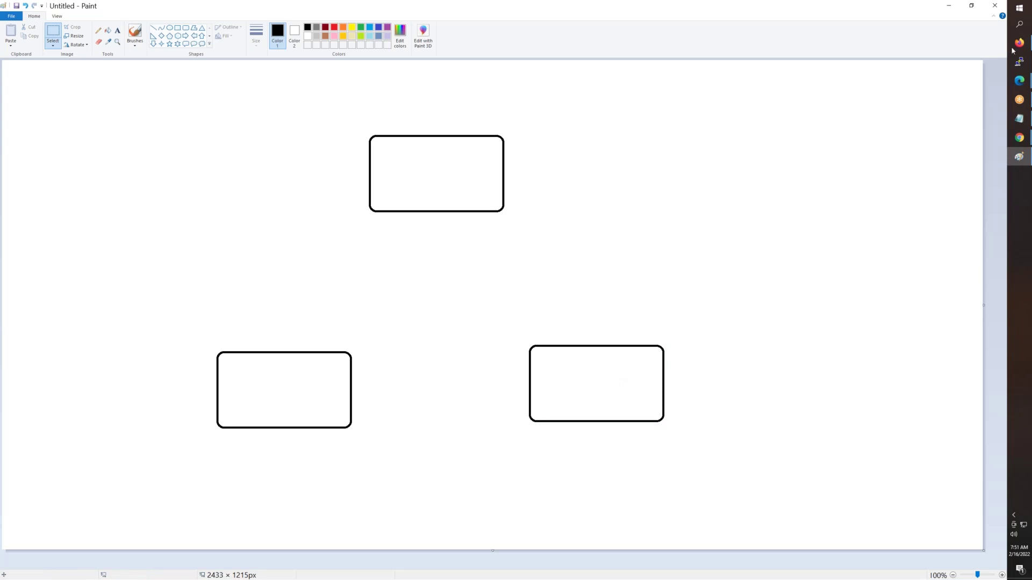
{"action": "mouse_move", "coordinate": [1021, 81]}
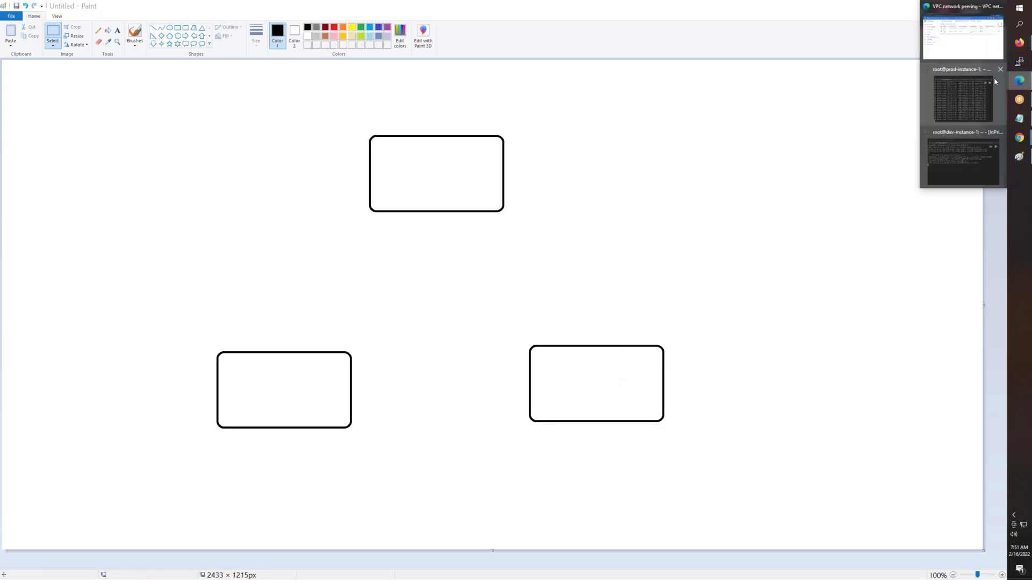
{"action": "left_click", "coordinate": [962, 161]}
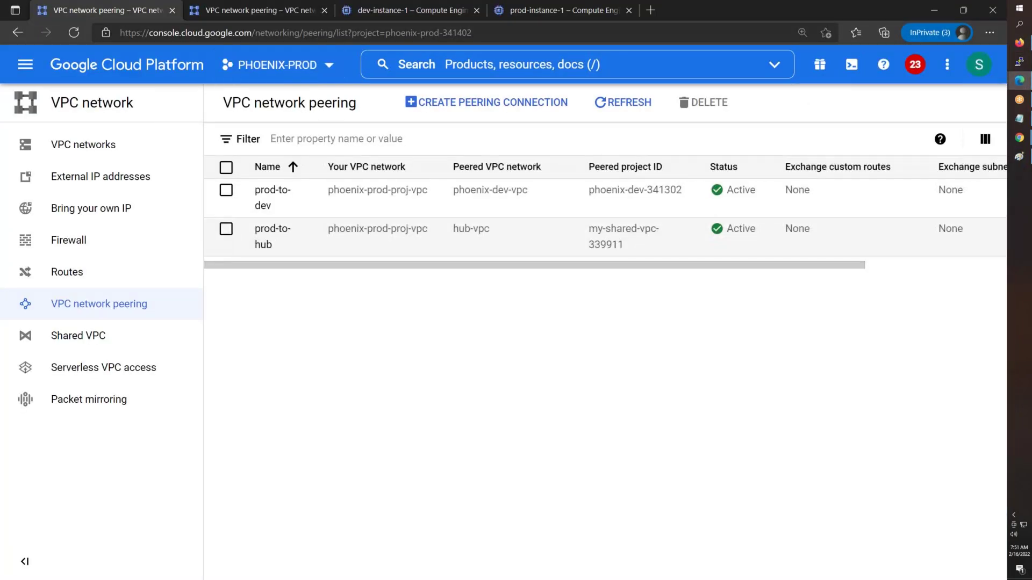
{"action": "key", "text": "alt+Tab"}
Step: Label the bottom-left box PHOENIX-PROD
{"action": "left_click", "coordinate": [118, 30]}
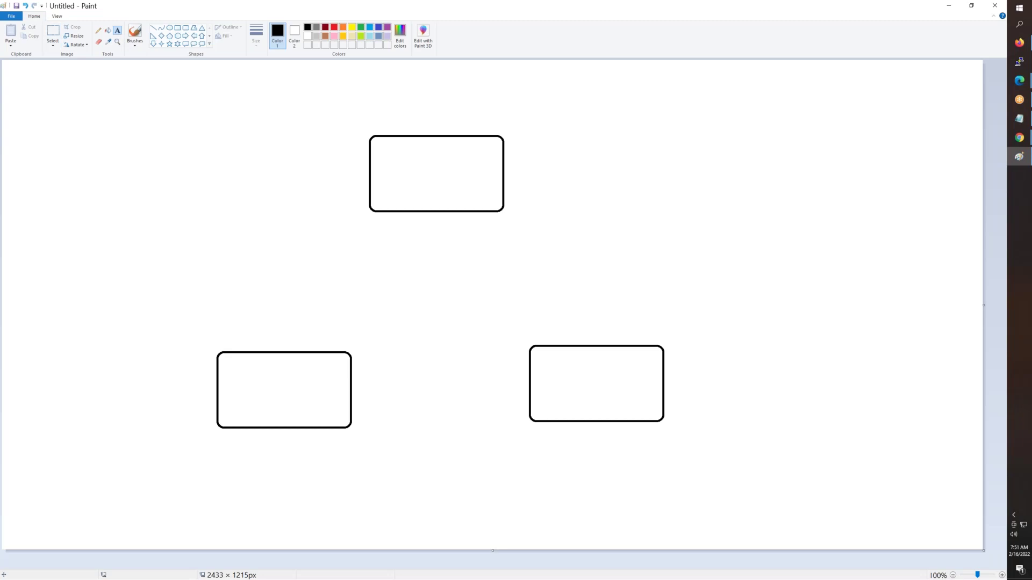
{"action": "left_click", "coordinate": [236, 380]}
{"action": "type", "text": "PHOENIX-PROD"}
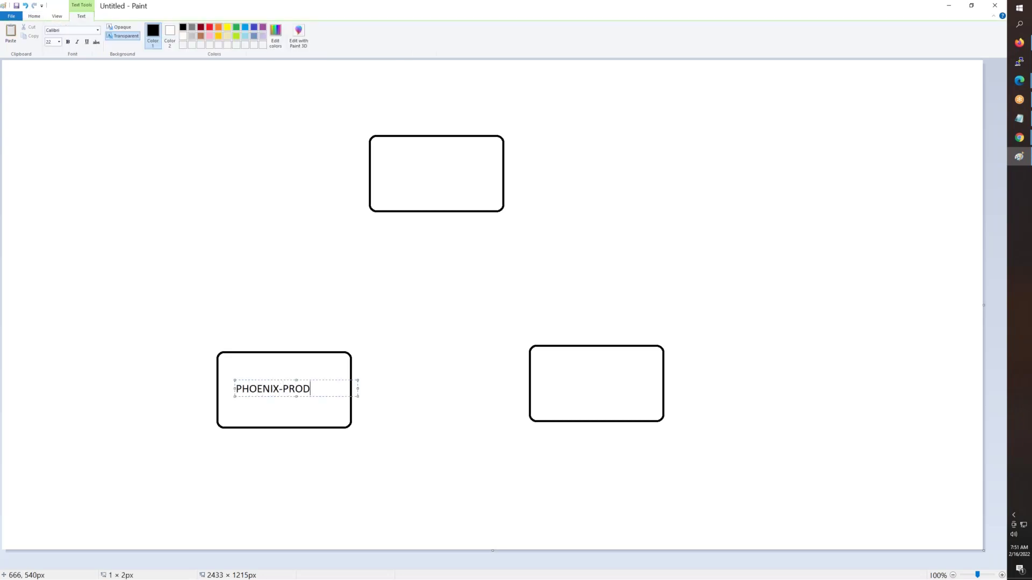
{"action": "key", "text": "ctrl+a"}
{"action": "left_click", "coordinate": [549, 384]}
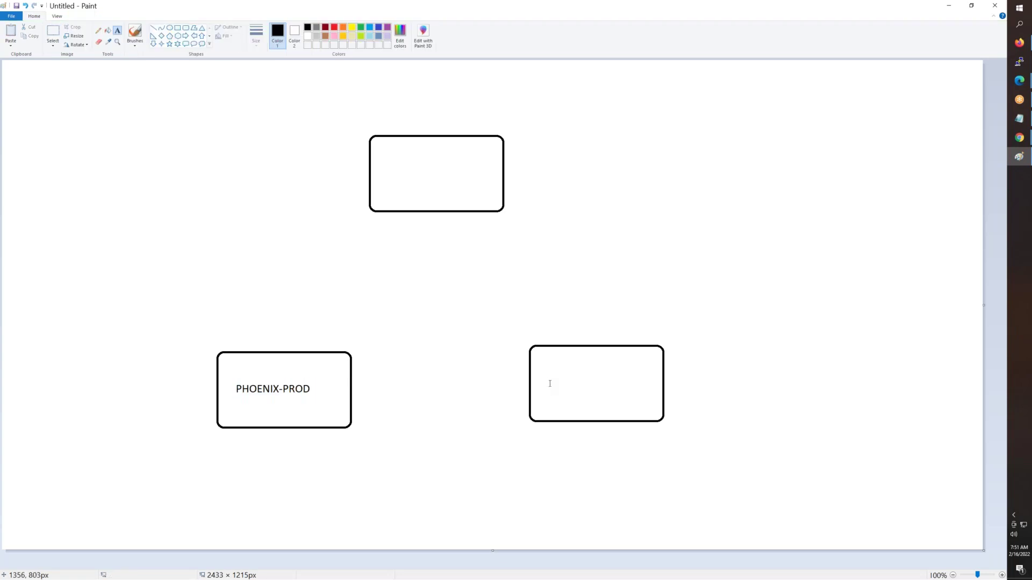
Step: Label the bottom-right box PHOENIX-DEV and begin a label in the top box
{"action": "left_click", "coordinate": [551, 385]}
{"action": "key", "text": "ctrl+v"}
{"action": "left_click_drag", "start_coordinate": [600, 385], "coordinate": [648, 392]}
{"action": "type", "text": "DEV"}
{"action": "left_click", "coordinate": [399, 171]}
{"action": "left_click", "coordinate": [399, 170]}
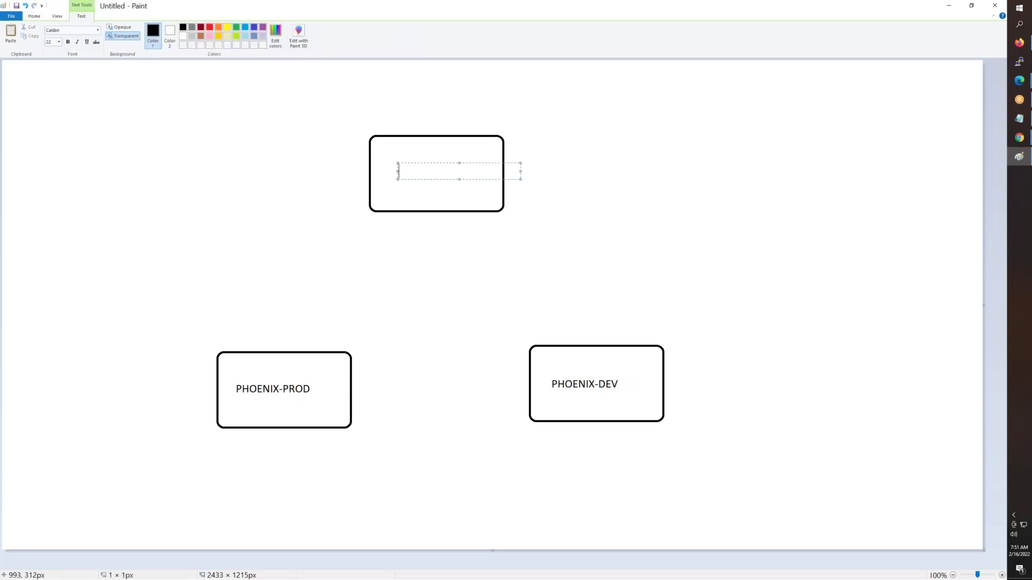
{"action": "left_click", "coordinate": [1020, 137]}
{"action": "left_click", "coordinate": [957, 122]}
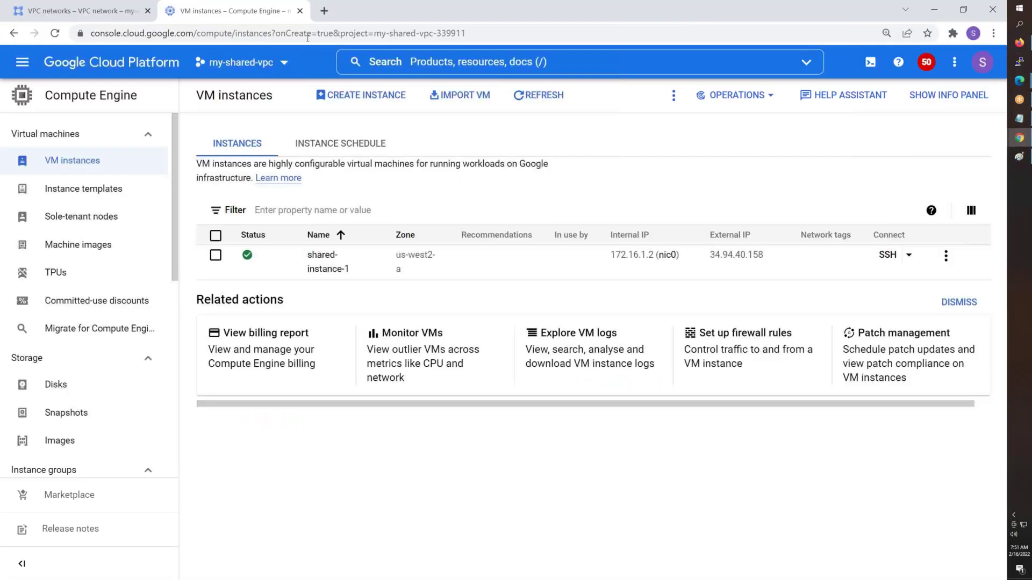
{"action": "key", "text": "alt+Tab"}
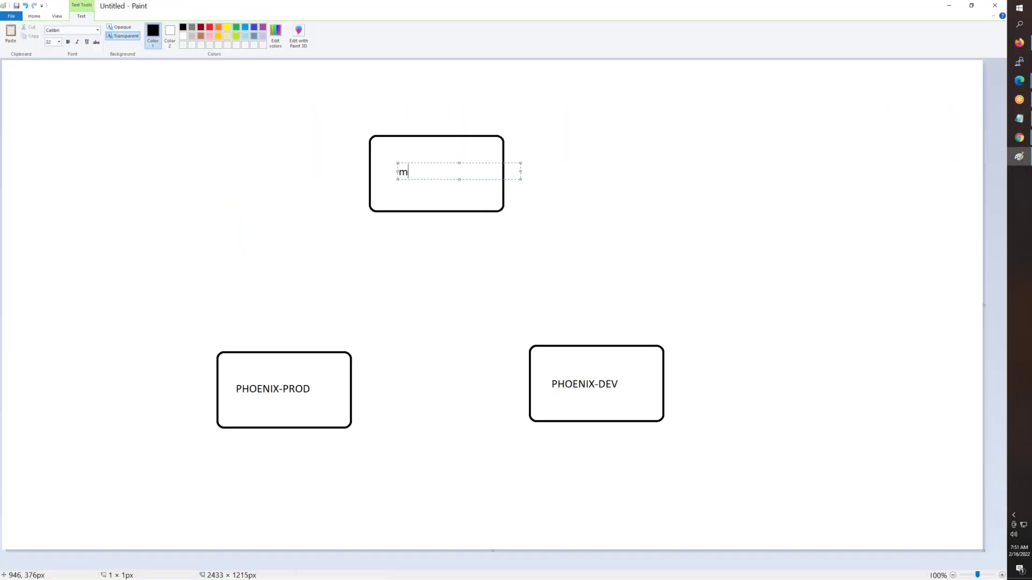
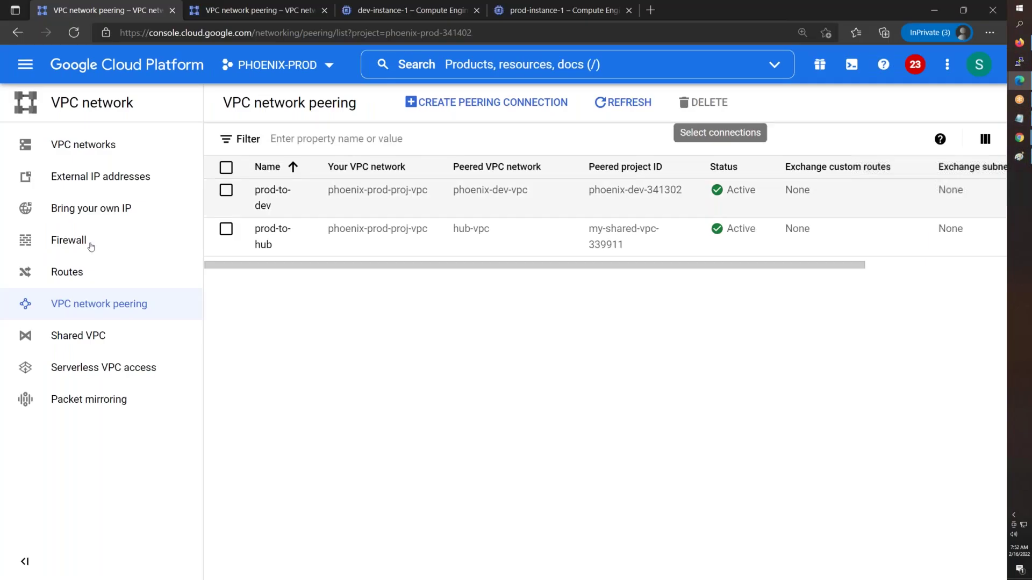
Step: List PHOENIX-DEV's VPC networks and review the phoenix-prod-vpc and phoenix-test-vpc subnet ranges and gateways
{"action": "left_click", "coordinate": [233, 9]}
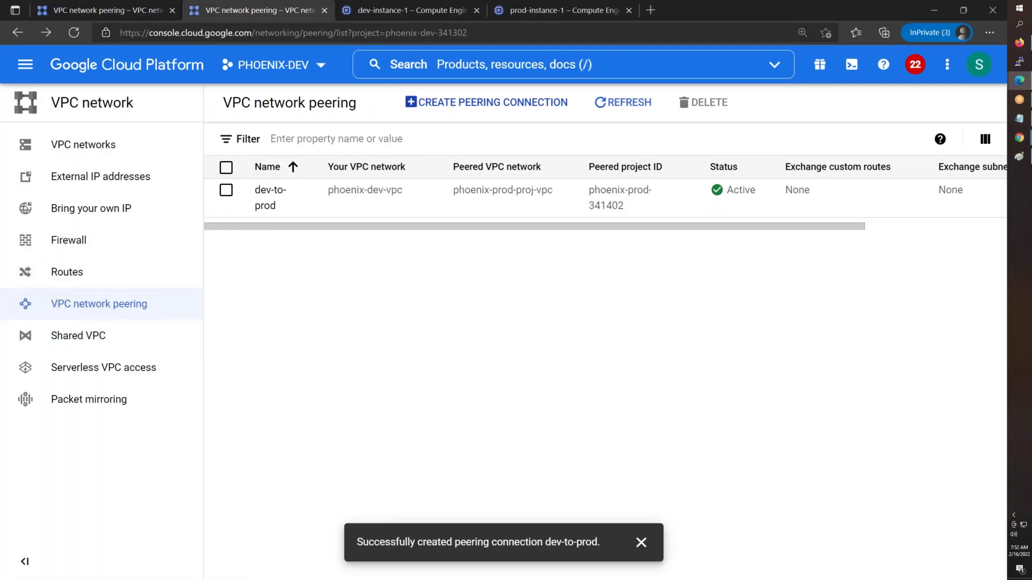
{"action": "left_click", "coordinate": [149, 153]}
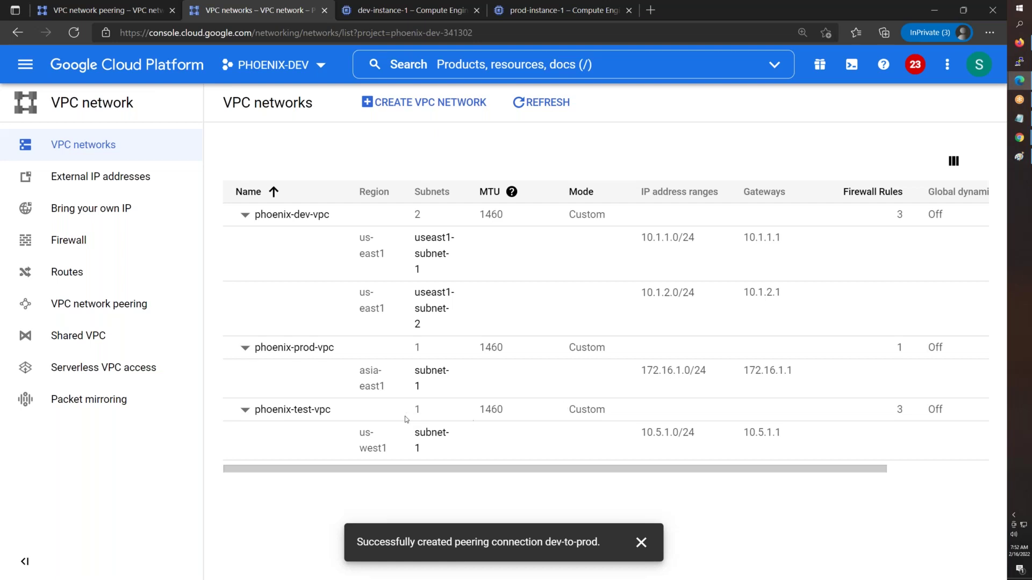
{"action": "left_click_drag", "start_coordinate": [650, 371], "coordinate": [792, 370]}
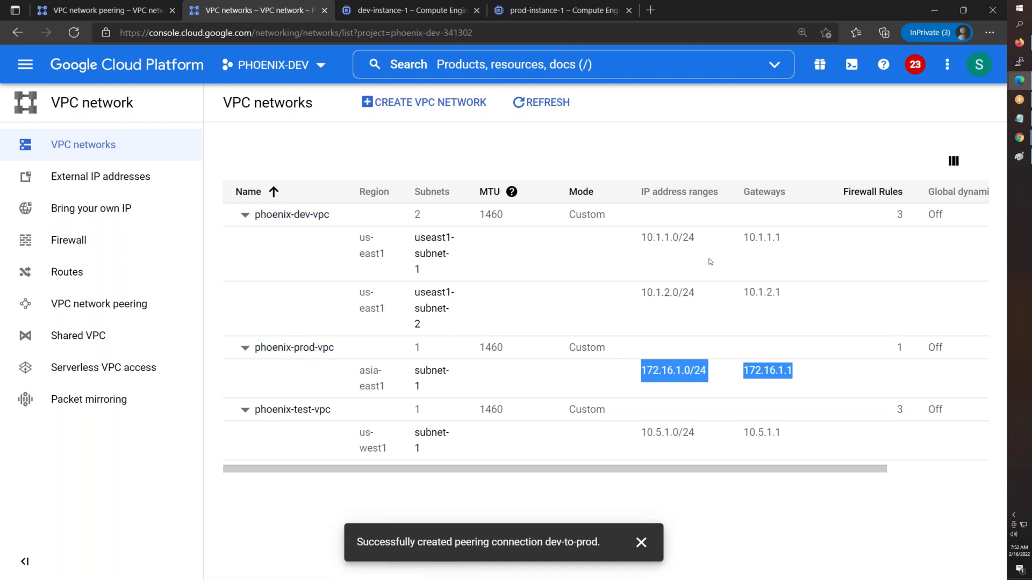
{"action": "left_click_drag", "start_coordinate": [343, 416], "coordinate": [255, 411]}
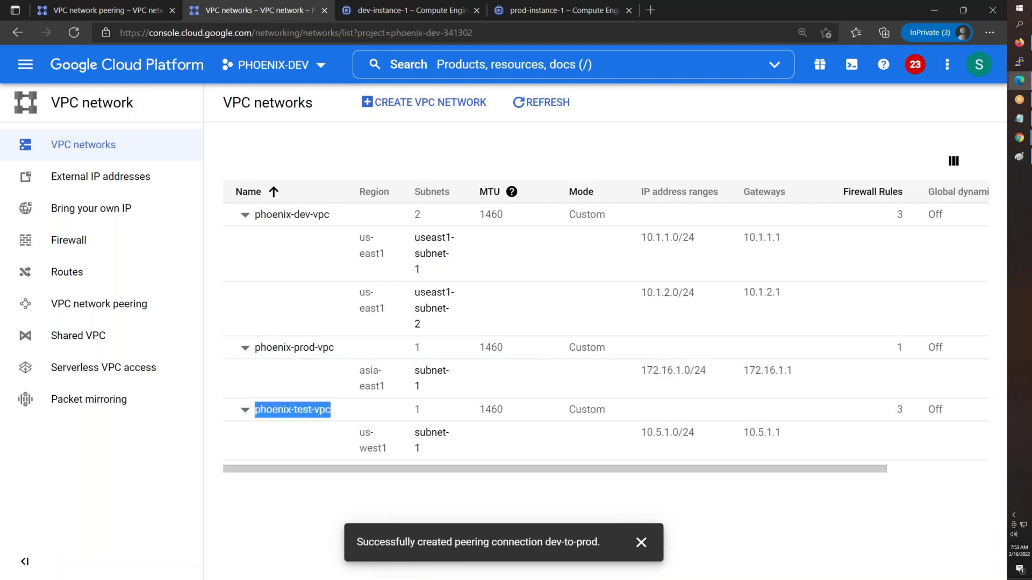
{"action": "mouse_move", "coordinate": [1017, 142]}
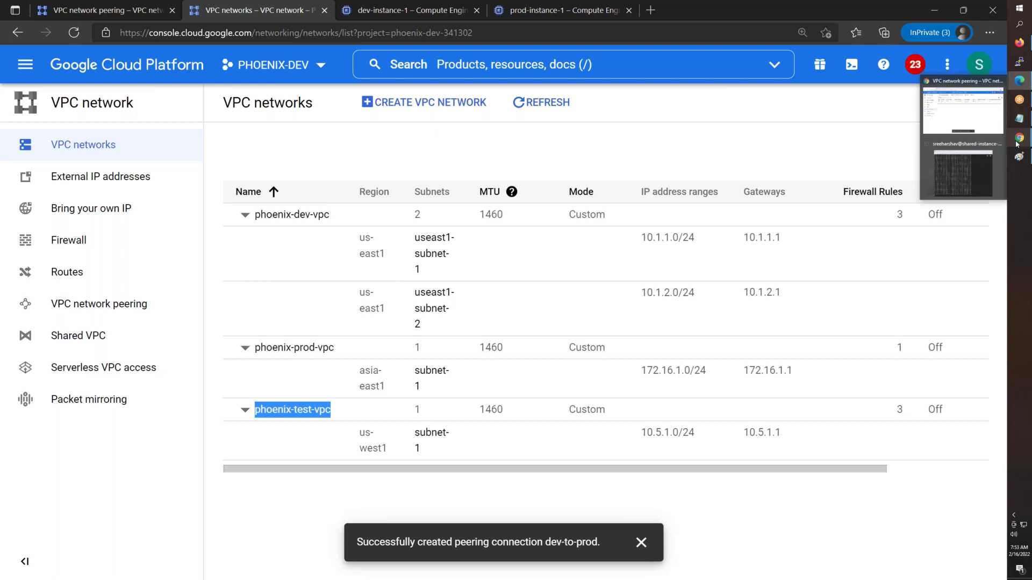
{"action": "left_click", "coordinate": [962, 108]}
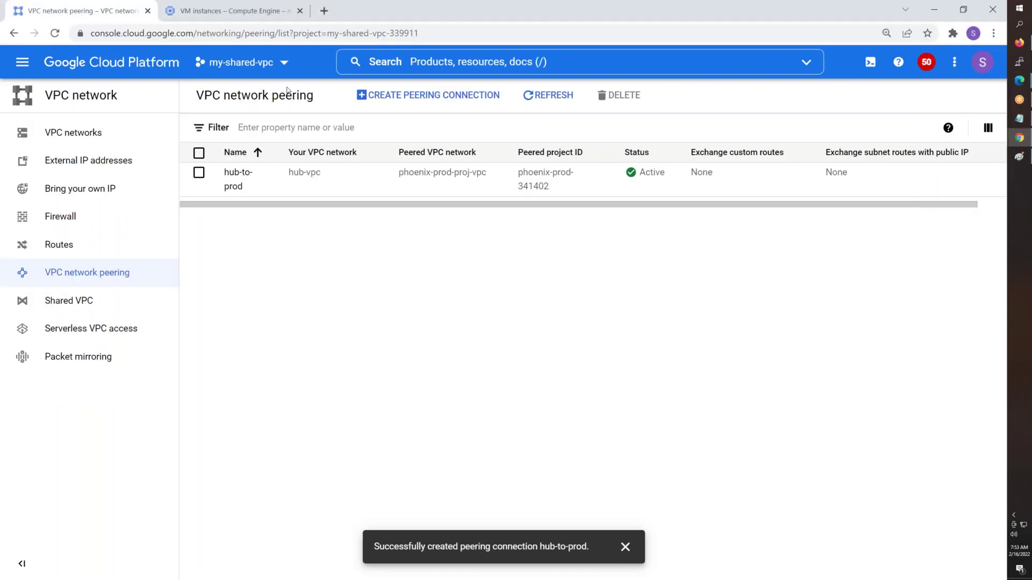
{"action": "key", "text": "alt+Tab"}
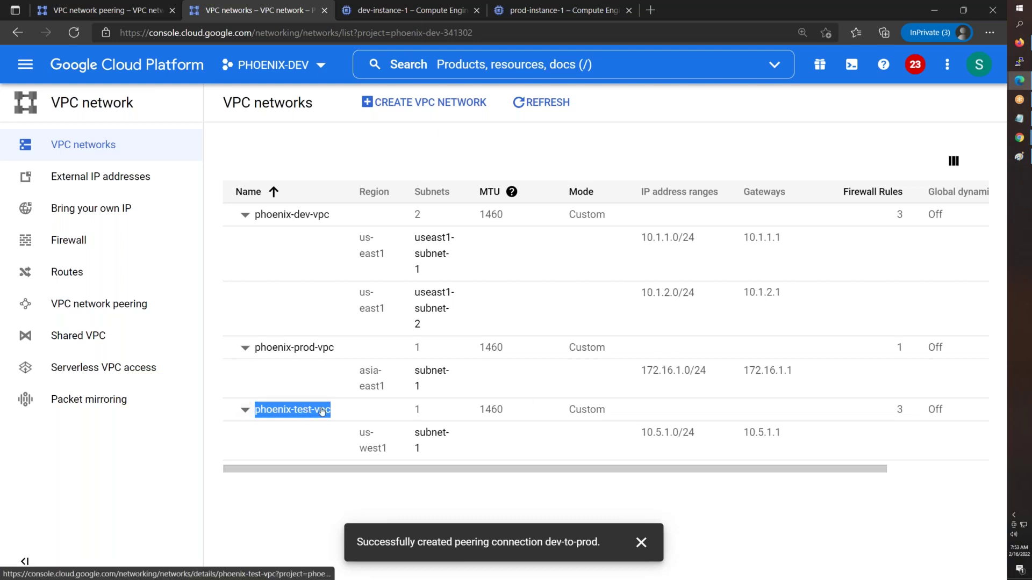
Step: Delete subnet-1 from the phoenix-prod-vpc network
{"action": "left_click", "coordinate": [316, 349]}
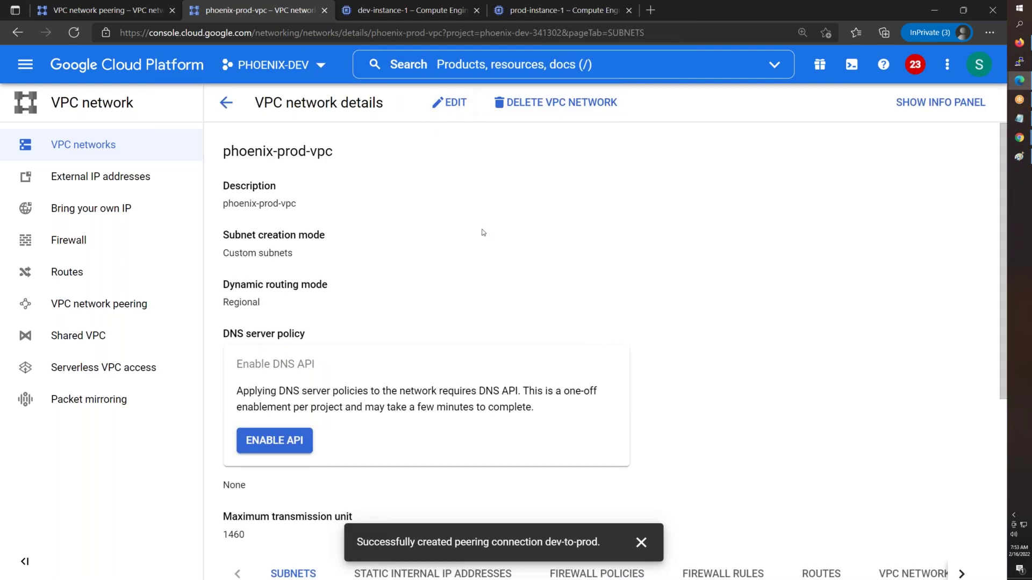
{"action": "scroll", "coordinate": [483, 234], "scroll_direction": "down", "scroll_amount": 5}
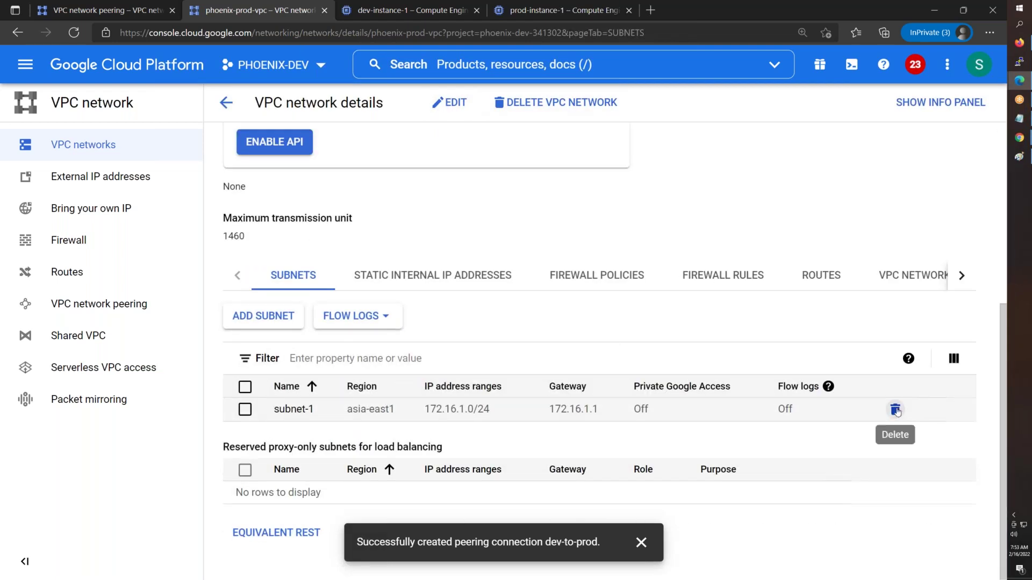
{"action": "left_click", "coordinate": [895, 409]}
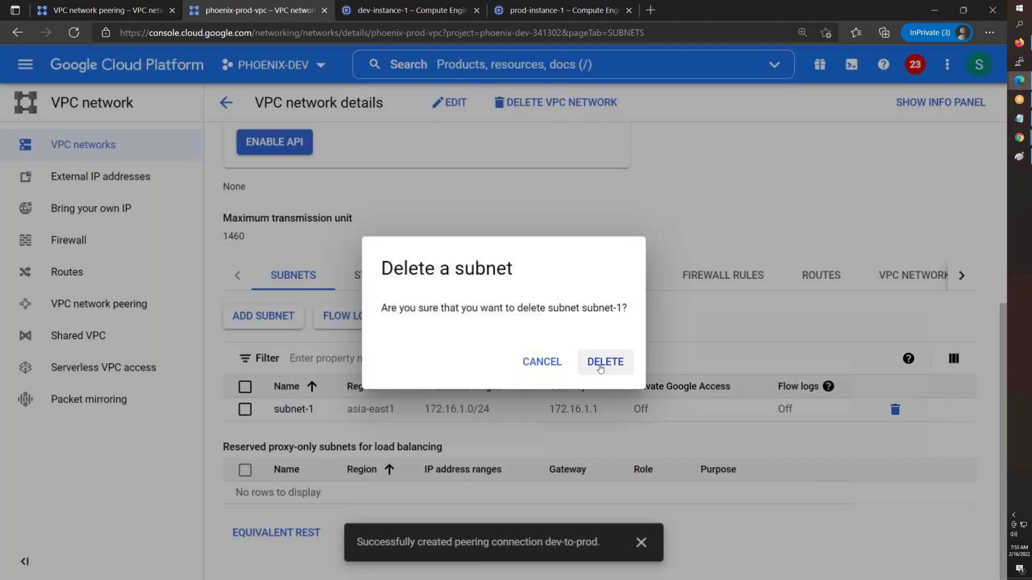
{"action": "left_click", "coordinate": [542, 362]}
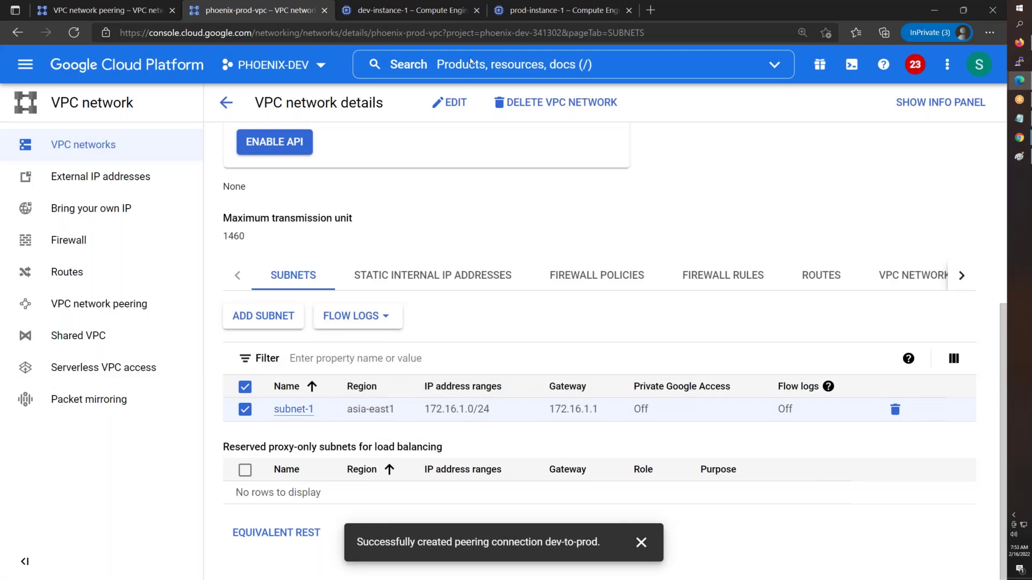
{"action": "left_click", "coordinate": [450, 102]}
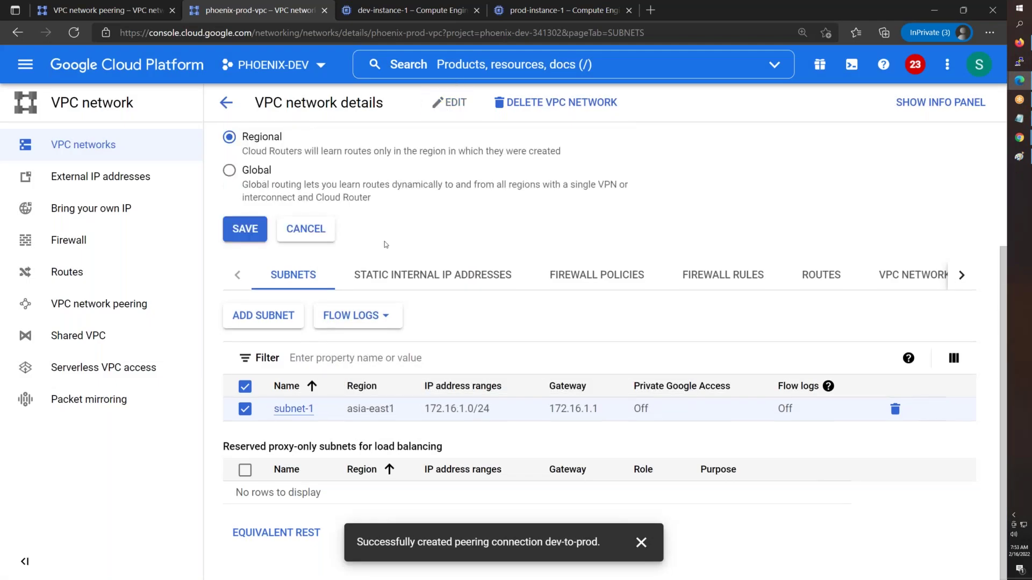
{"action": "scroll", "coordinate": [385, 242], "scroll_direction": "up", "scroll_amount": 3}
{"action": "scroll", "coordinate": [385, 241], "scroll_direction": "down", "scroll_amount": 3}
{"action": "left_click", "coordinate": [895, 409]}
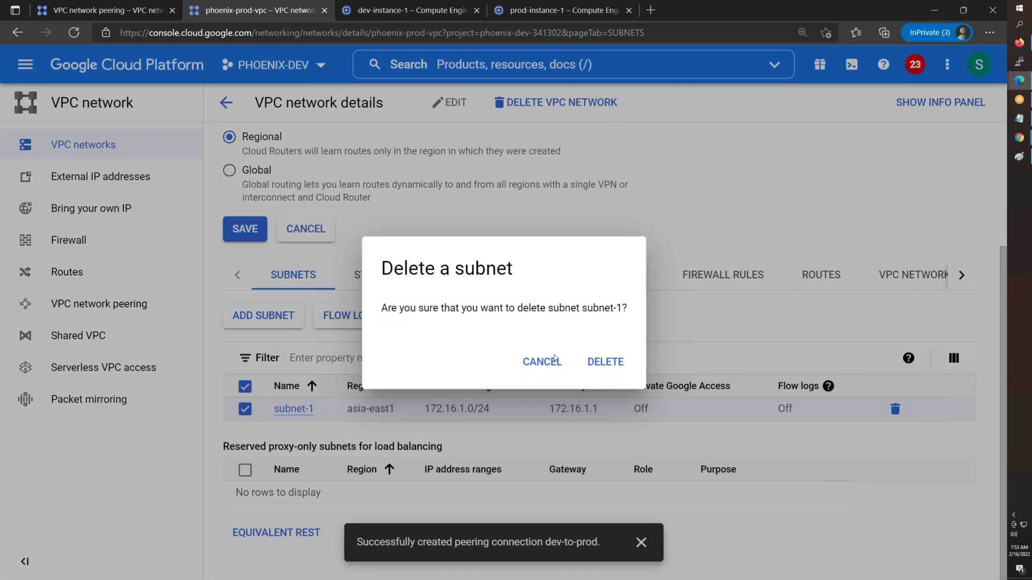
{"action": "left_click", "coordinate": [604, 362]}
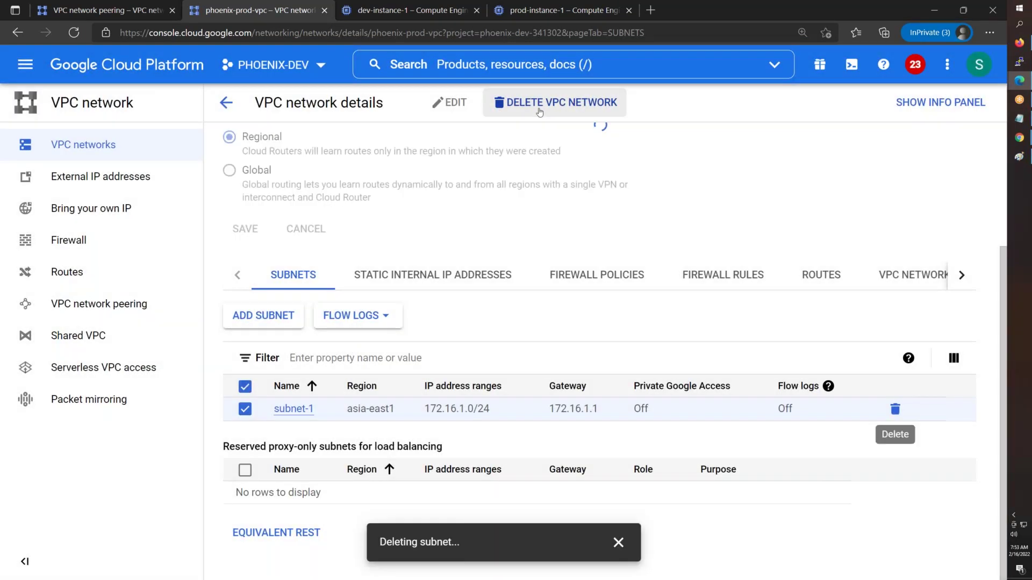
Step: Delete the phoenix-prod-vpc network and return to the hub project's peering list
{"action": "key", "text": "Return"}
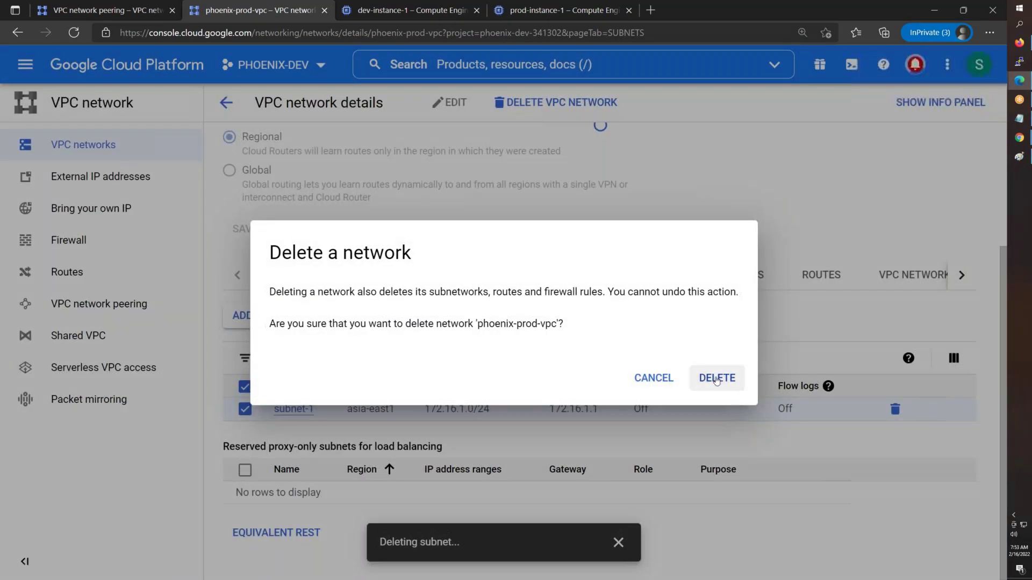
{"action": "left_click", "coordinate": [717, 378]}
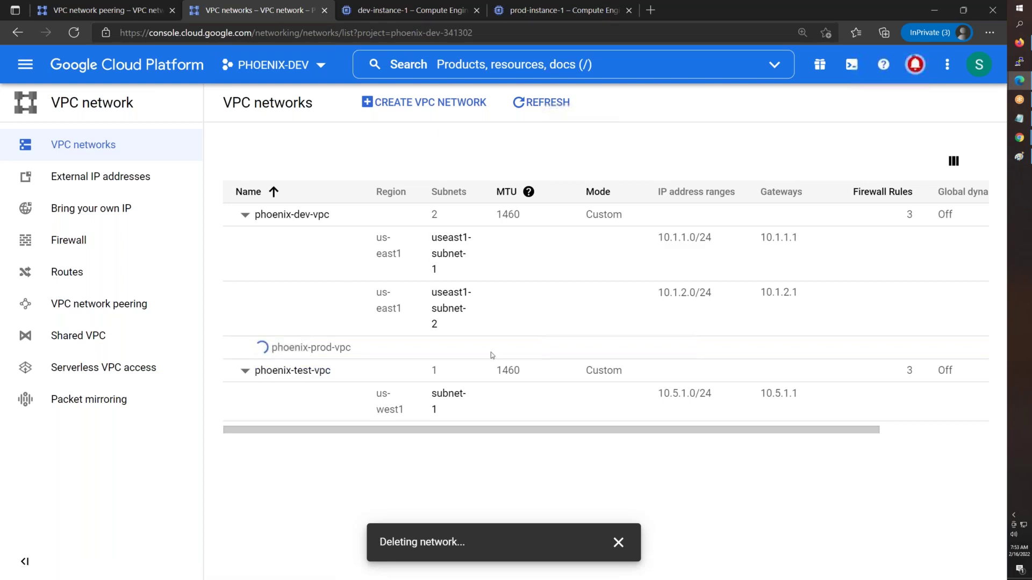
{"action": "left_click_drag", "start_coordinate": [329, 214], "coordinate": [267, 215]}
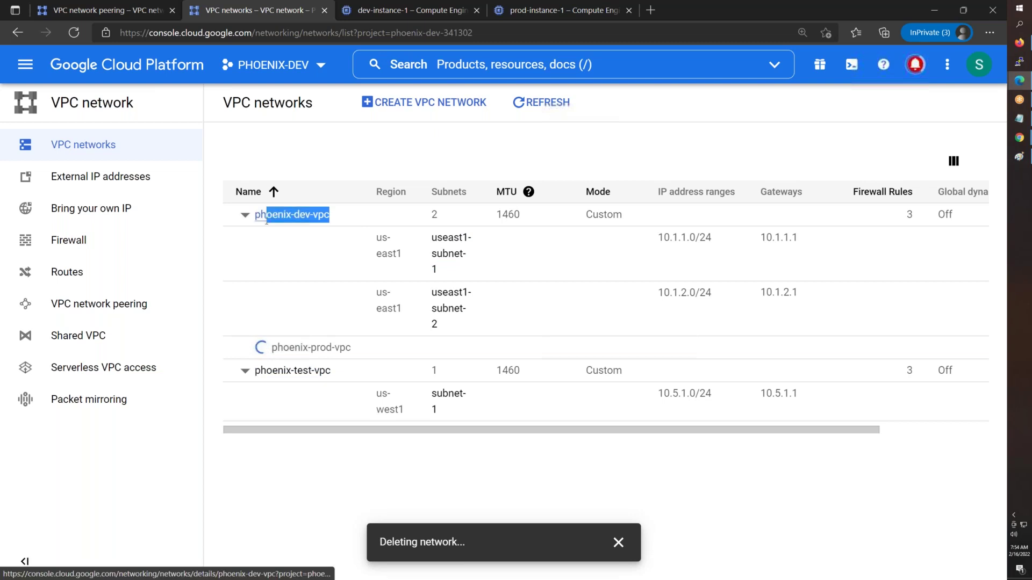
{"action": "left_click", "coordinate": [1017, 134]}
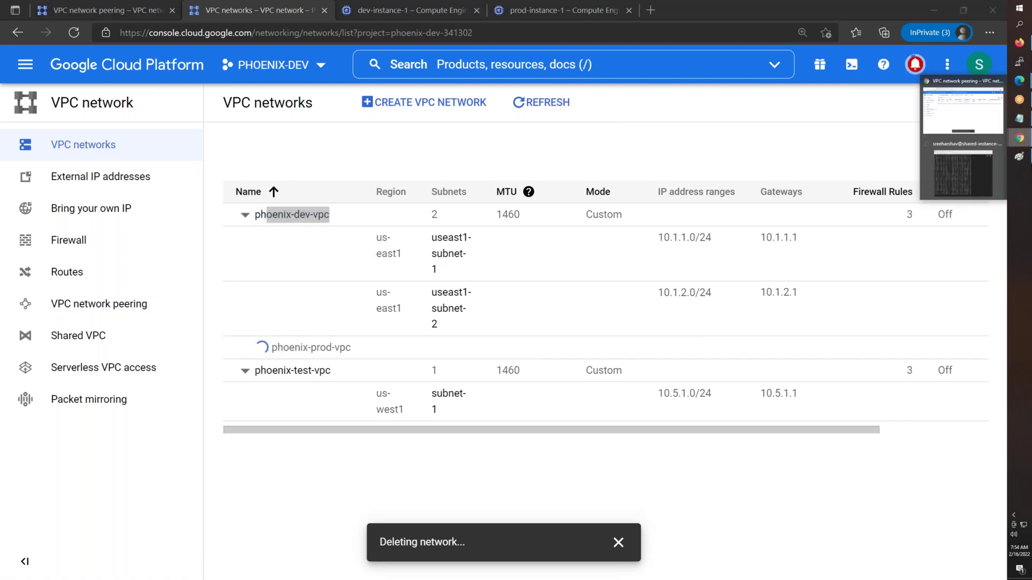
{"action": "mouse_move", "coordinate": [1026, 140]}
{"action": "left_click", "coordinate": [965, 107]}
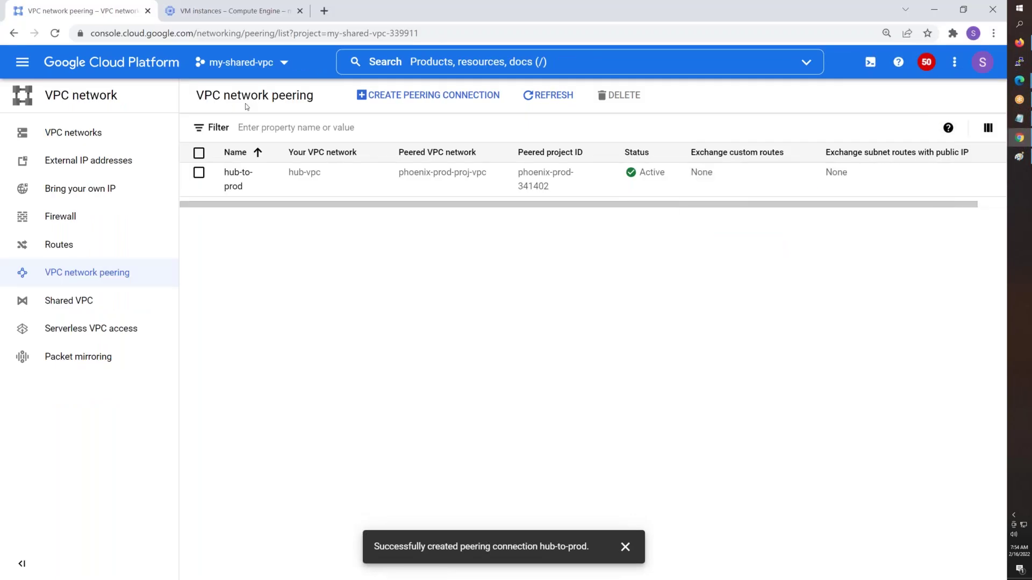
Step: Start a peering named hub-to-dev on hub-vpc, with the peer network in another project
{"action": "left_click", "coordinate": [394, 97]}
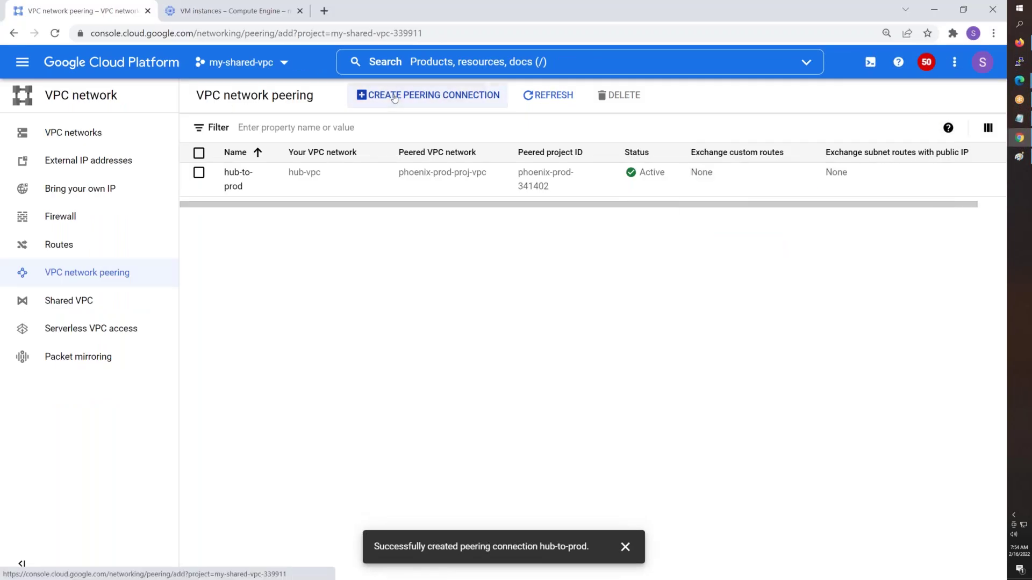
{"action": "left_click", "coordinate": [226, 239]}
{"action": "left_click", "coordinate": [241, 212]}
{"action": "type", "text": "hib-t"}
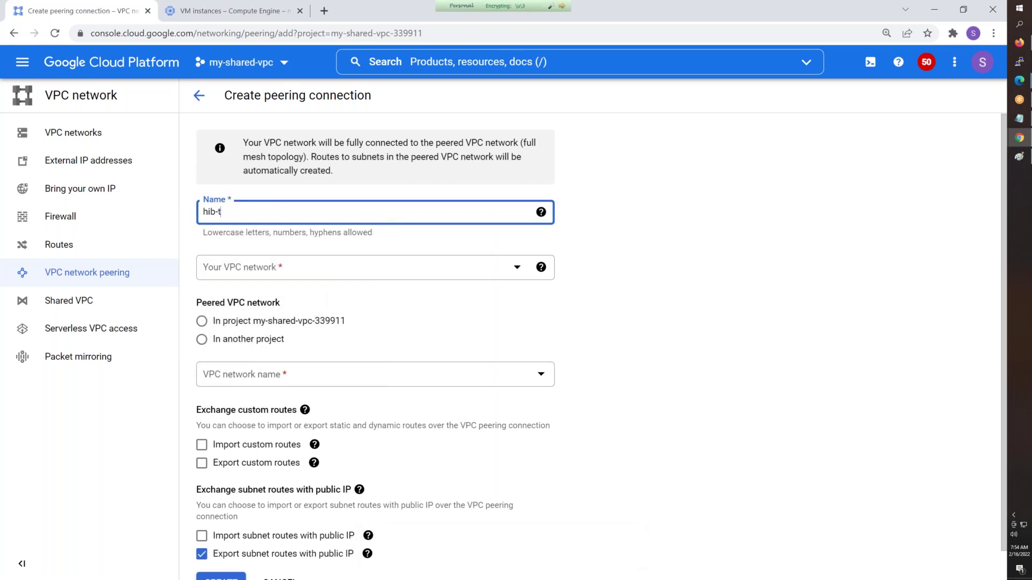
{"action": "key", "text": "BackSpace"}
{"action": "type", "text": "ub-to"}
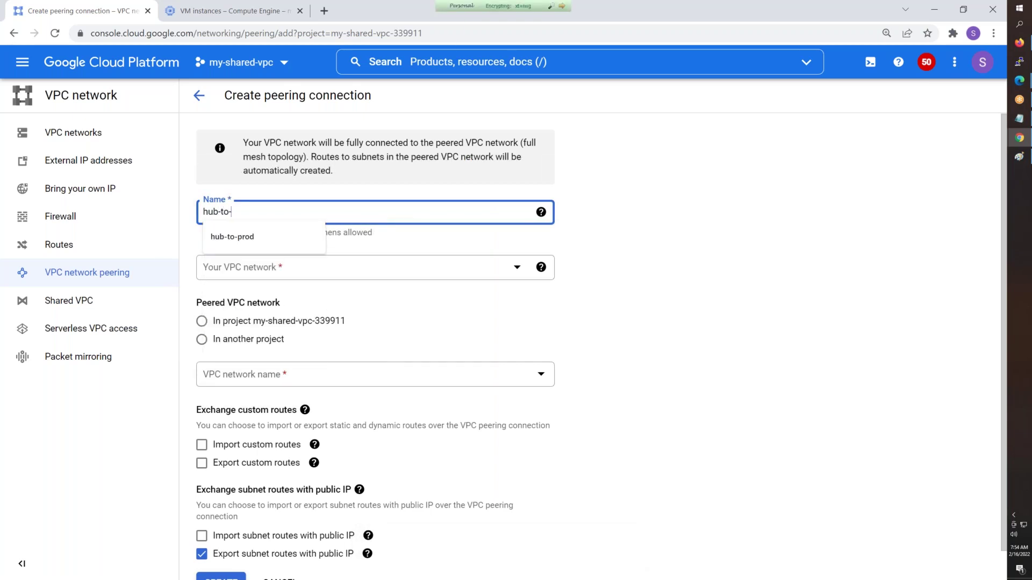
{"action": "type", "text": "-dev"}
{"action": "key", "text": "Tab"}
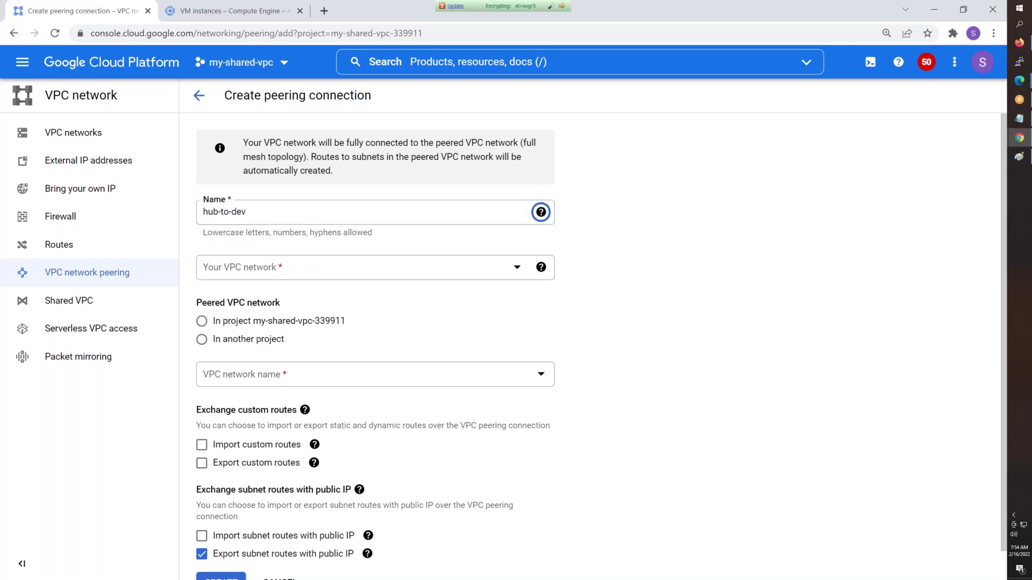
{"action": "left_click", "coordinate": [254, 273]}
{"action": "left_click", "coordinate": [220, 317]}
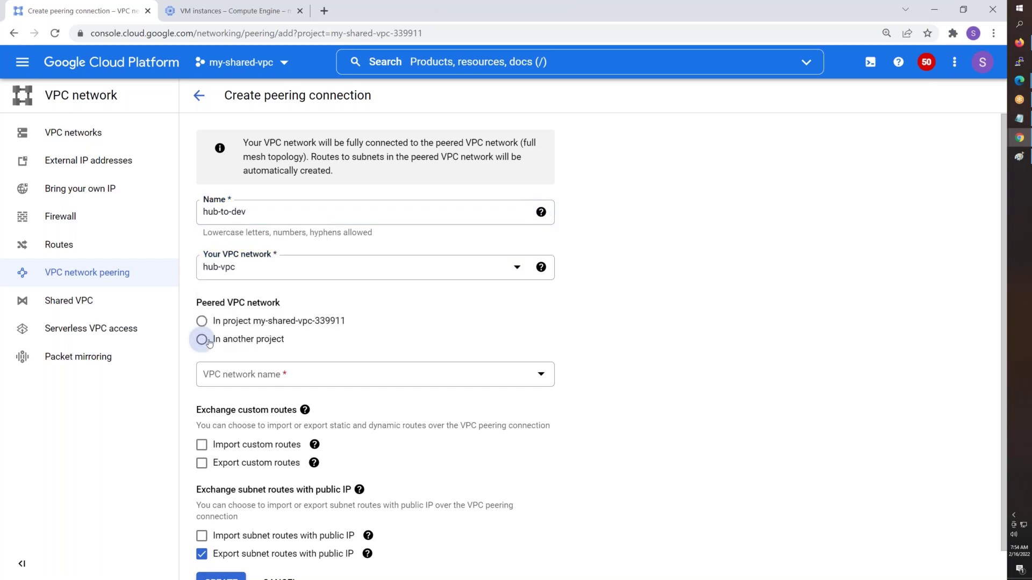
{"action": "left_click", "coordinate": [202, 340]}
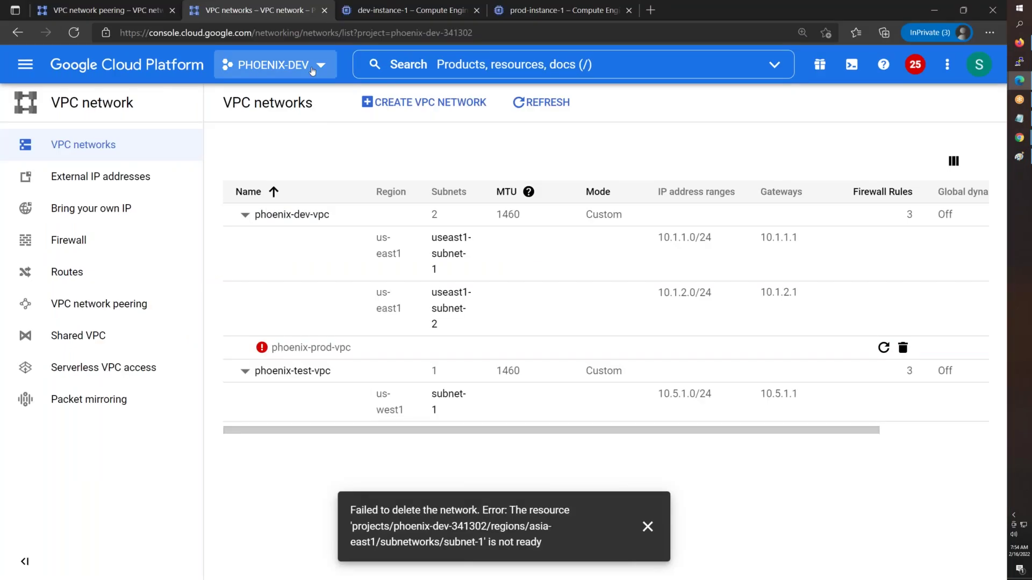
Step: Enter the PHOENIX-DEV project ID phoenix-dev-341302 in the peering's Project ID field
{"action": "key", "text": "ctrl+o"}
{"action": "left_click_drag", "start_coordinate": [639, 239], "coordinate": [550, 240]}
{"action": "left_click_drag", "start_coordinate": [618, 238], "coordinate": [544, 242]}
{"action": "left_click", "coordinate": [664, 243]}
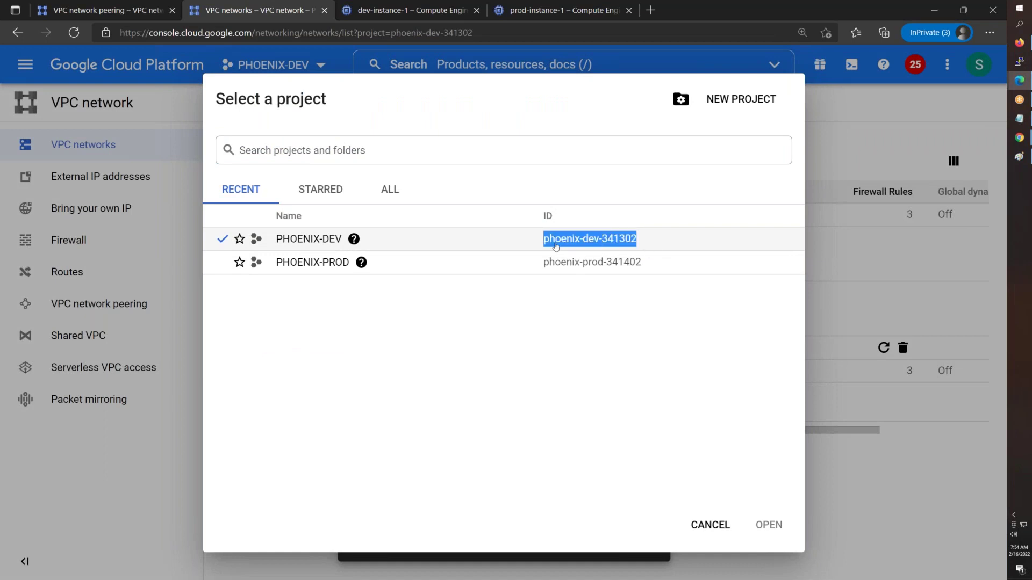
{"action": "key", "text": "Escape"}
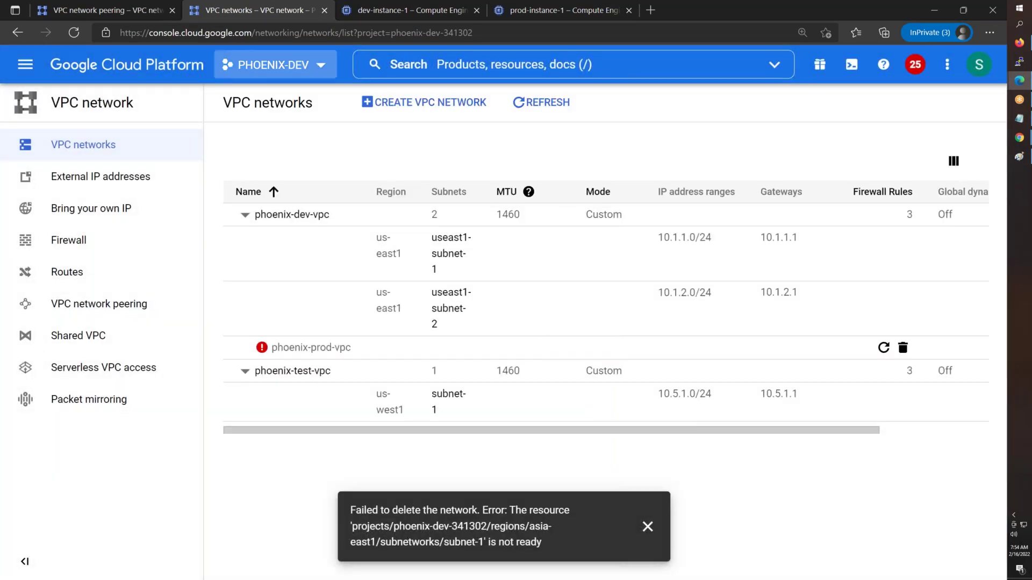
{"action": "left_click", "coordinate": [274, 64]}
{"action": "left_click_drag", "start_coordinate": [640, 239], "coordinate": [518, 239]}
{"action": "key", "text": "ctrl+c"}
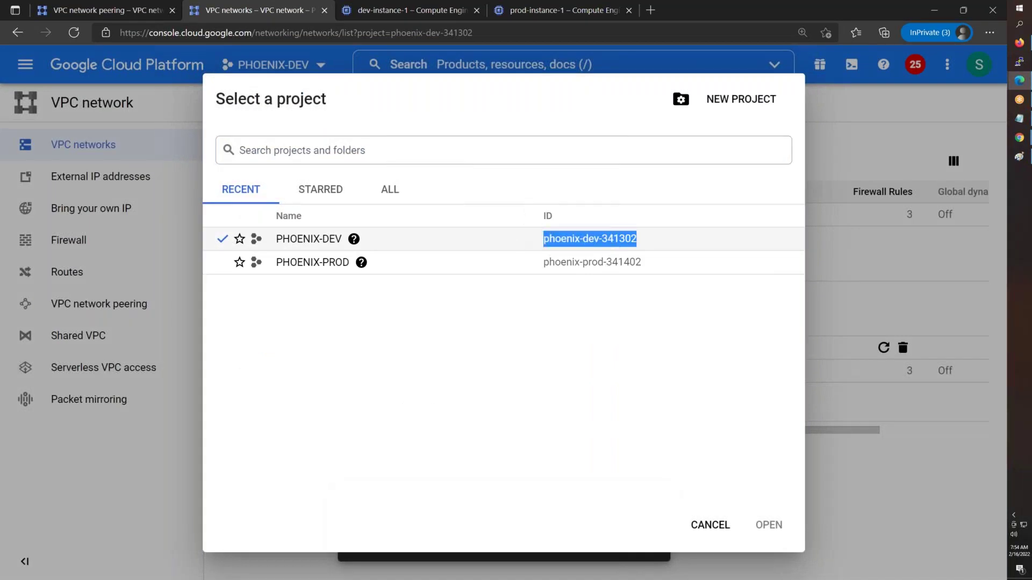
{"action": "key", "text": "alt+Tab"}
{"action": "left_click", "coordinate": [259, 381]}
{"action": "key", "text": "ctrl+v"}
{"action": "key", "text": "Tab"}
{"action": "left_click_drag", "start_coordinate": [221, 374], "coordinate": [174, 381]}
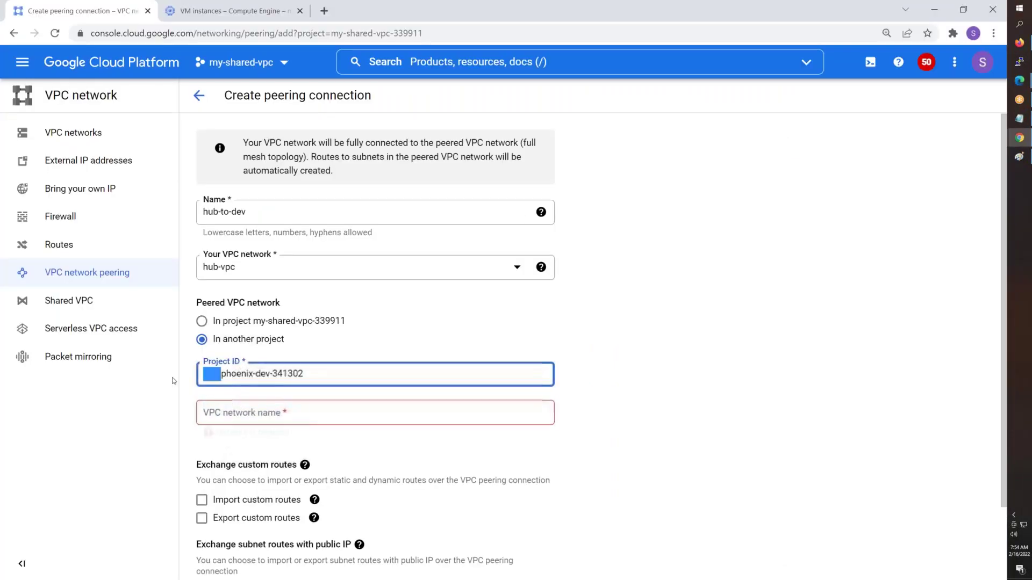
{"action": "key", "text": "BackSpace"}
{"action": "key", "text": "Tab"}
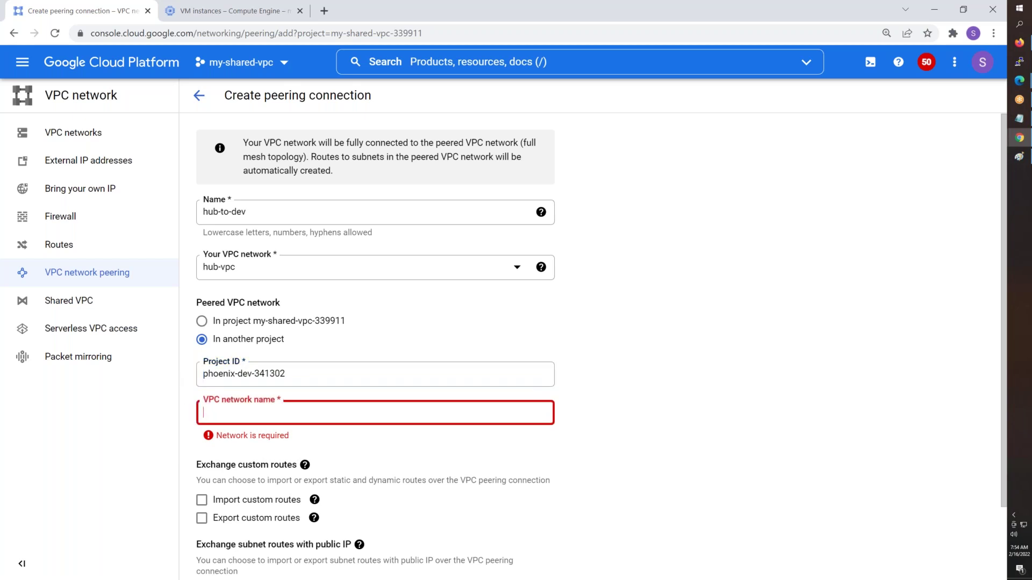
Step: On dev-instance-1, stop the ping to 172.16.1.2 and run ifconfig to check its IP
{"action": "key", "text": "alt+Tab"}
{"action": "left_click", "coordinate": [710, 525]}
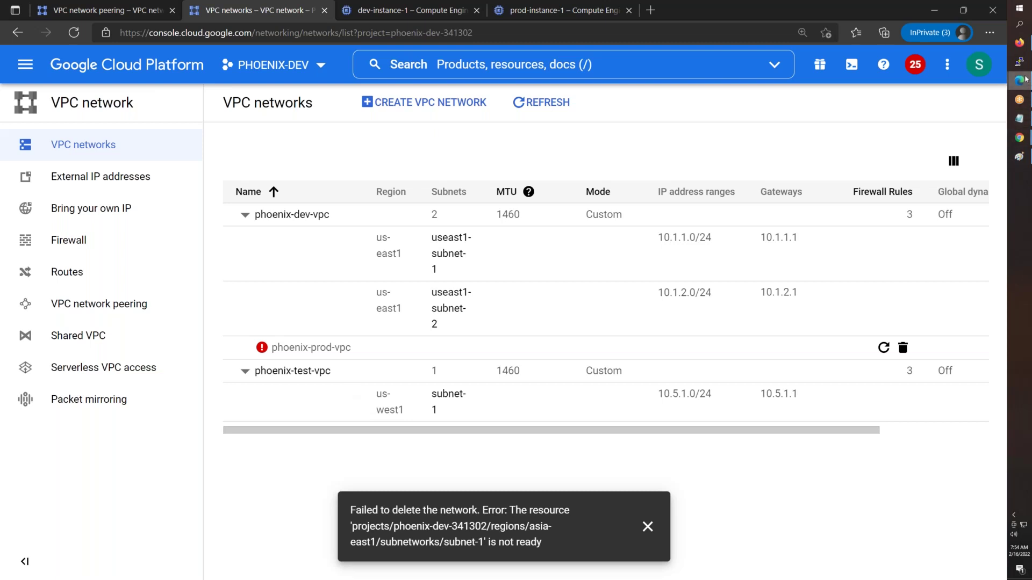
{"action": "mouse_move", "coordinate": [1028, 141]}
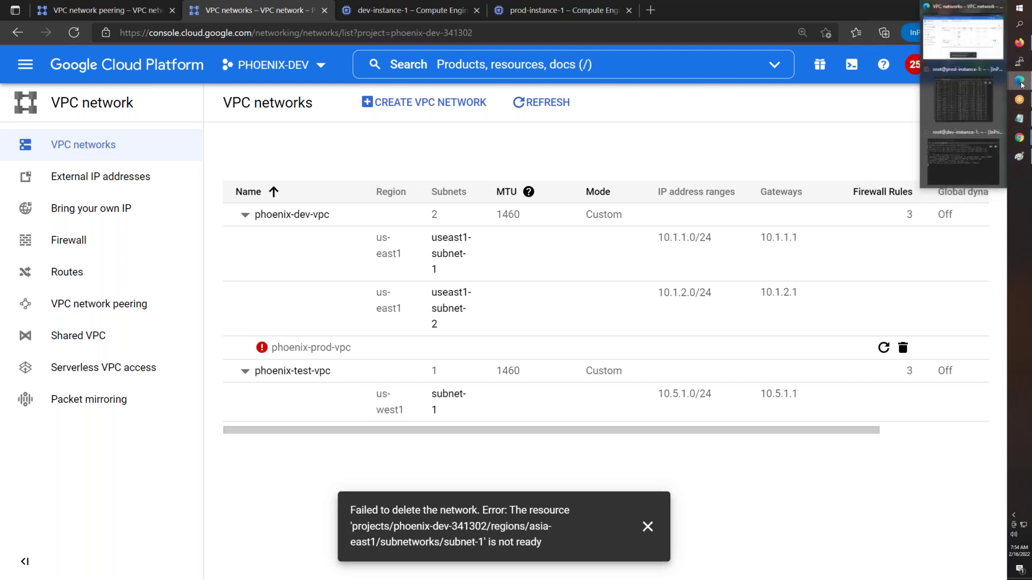
{"action": "key", "text": "alt+Tab"}
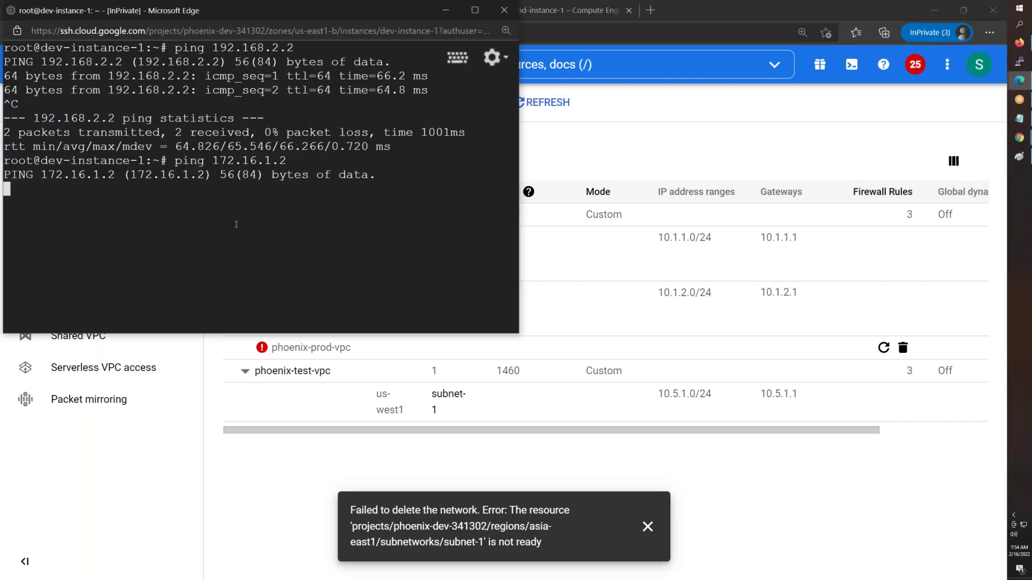
{"action": "key", "text": "ctrl+c"}
{"action": "type", "text": "ifconfig"}
{"action": "key", "text": "Return"}
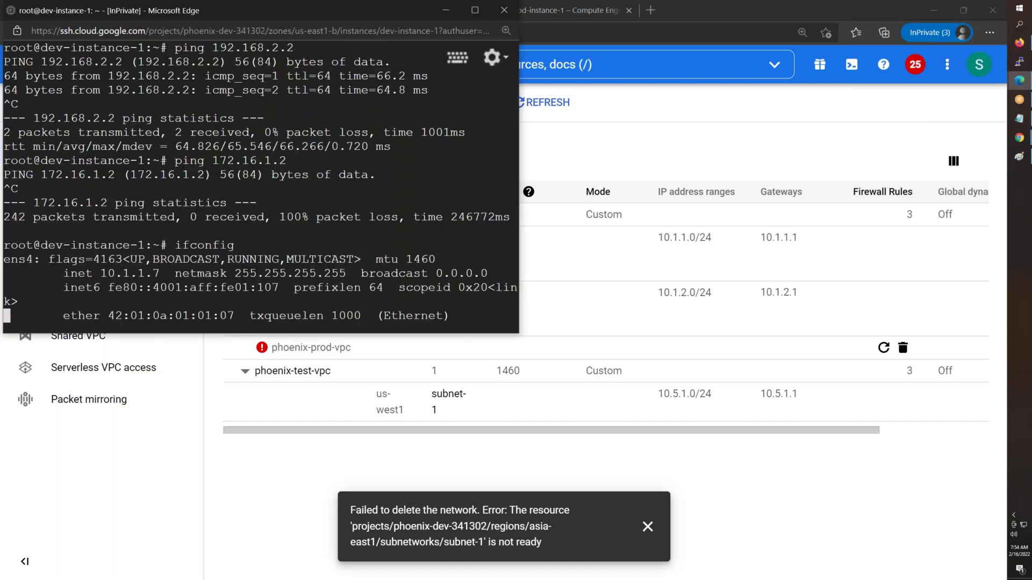
Step: Set phoenix-dev-vpc as the peered VPC network name and create the hub-to-dev peering
{"action": "left_click", "coordinate": [681, 249]}
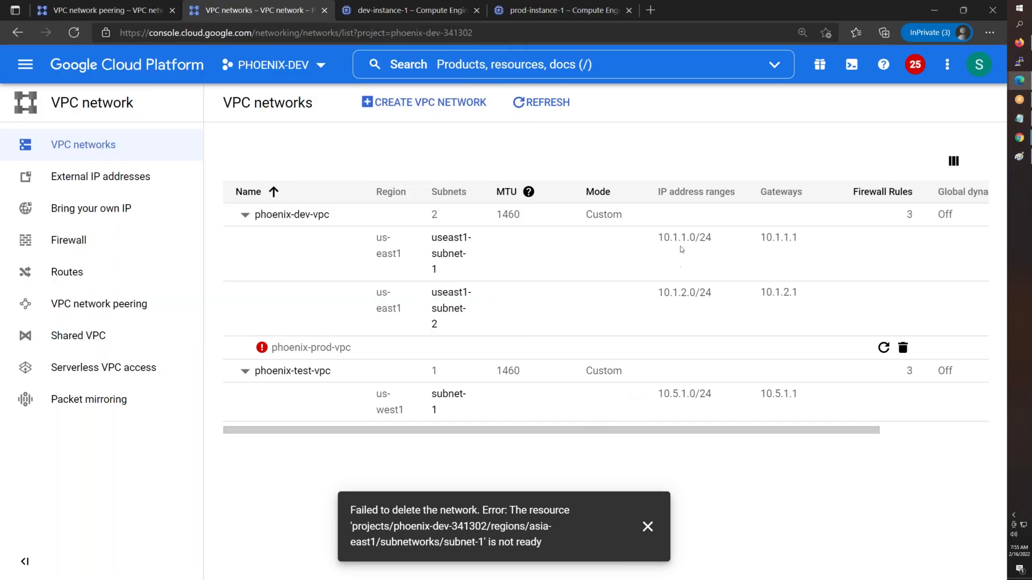
{"action": "left_click_drag", "start_coordinate": [357, 219], "coordinate": [254, 215]}
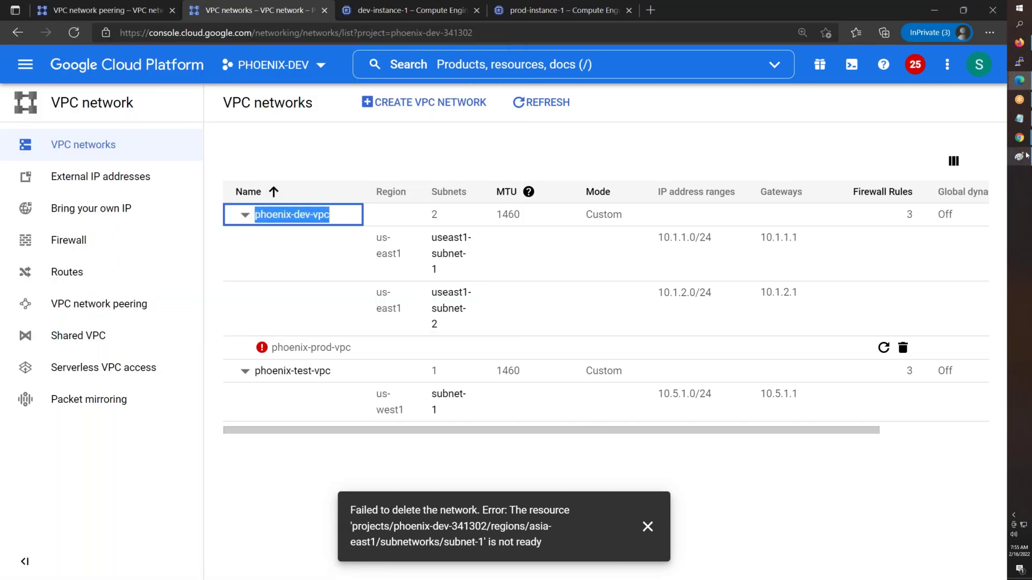
{"action": "left_click", "coordinate": [1019, 137]}
{"action": "left_click", "coordinate": [962, 111]}
{"action": "left_click", "coordinate": [317, 407]}
{"action": "key", "text": "ctrl+v"}
{"action": "scroll", "coordinate": [320, 433], "scroll_direction": "down", "scroll_amount": 2}
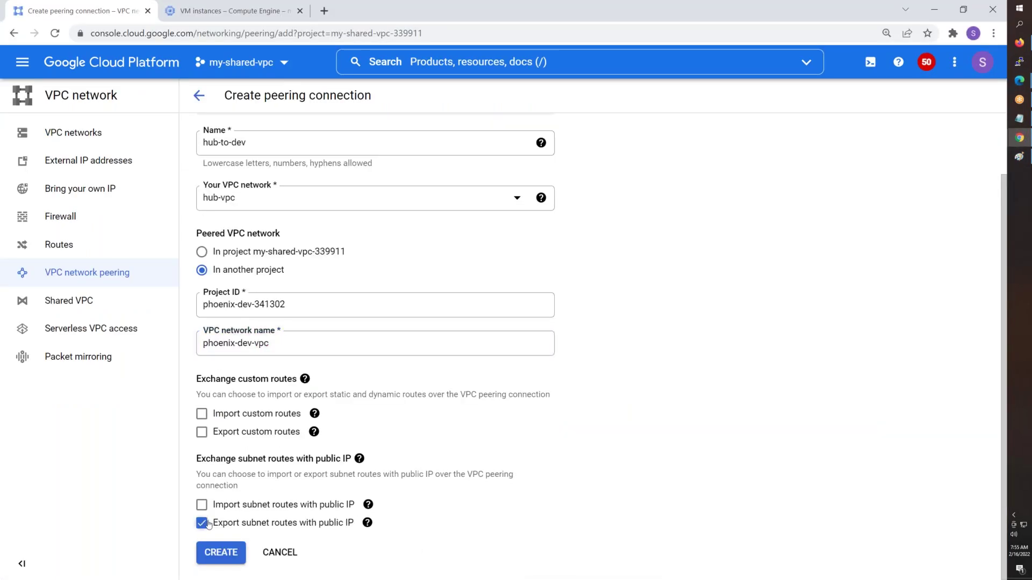
{"action": "left_click", "coordinate": [221, 553]}
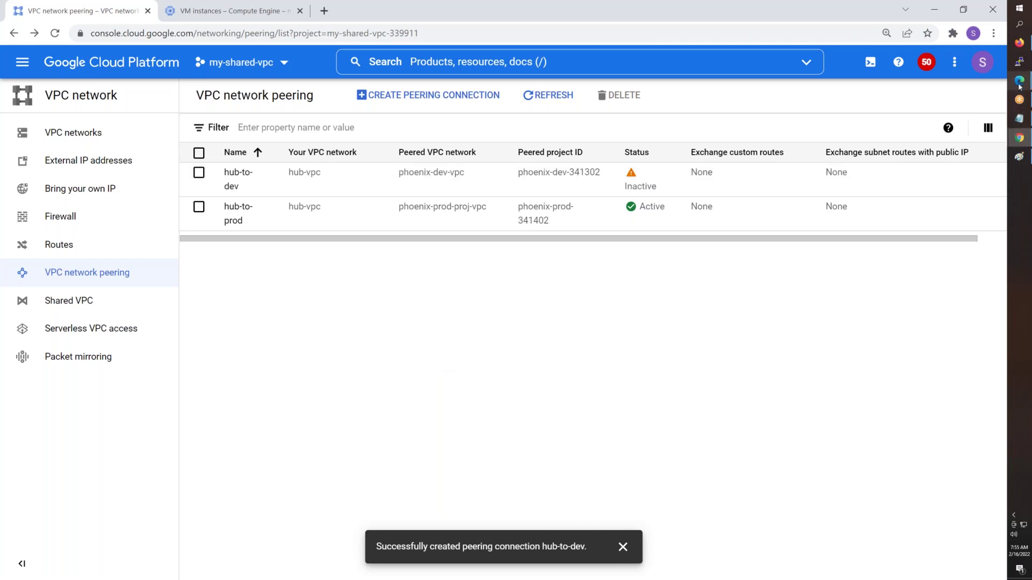
Step: Show PHOENIX-DEV's VPC network peering list with the Active dev-to-prod peering
{"action": "mouse_move", "coordinate": [1019, 86]}
{"action": "left_click", "coordinate": [974, 73]}
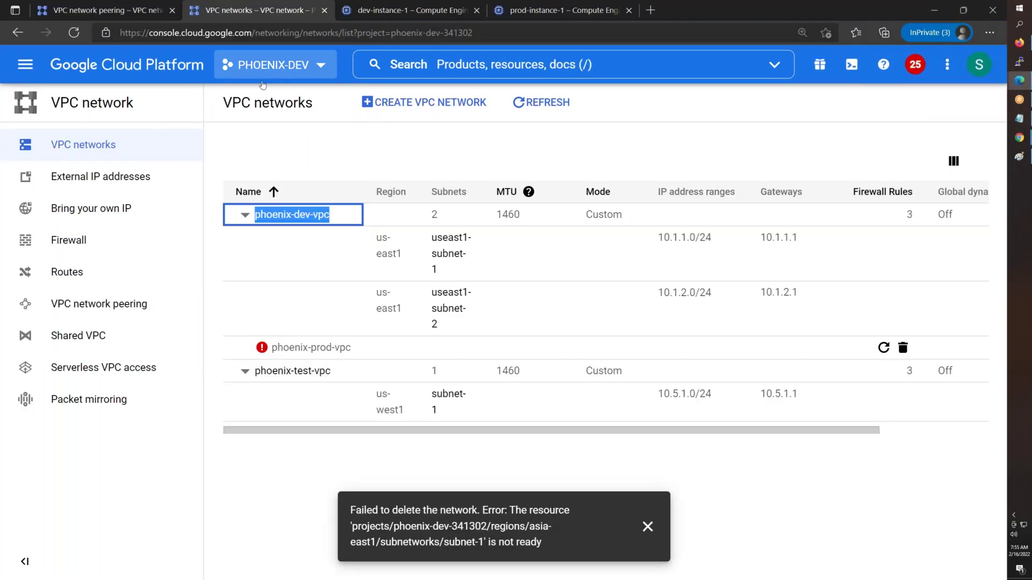
{"action": "left_click", "coordinate": [131, 312]}
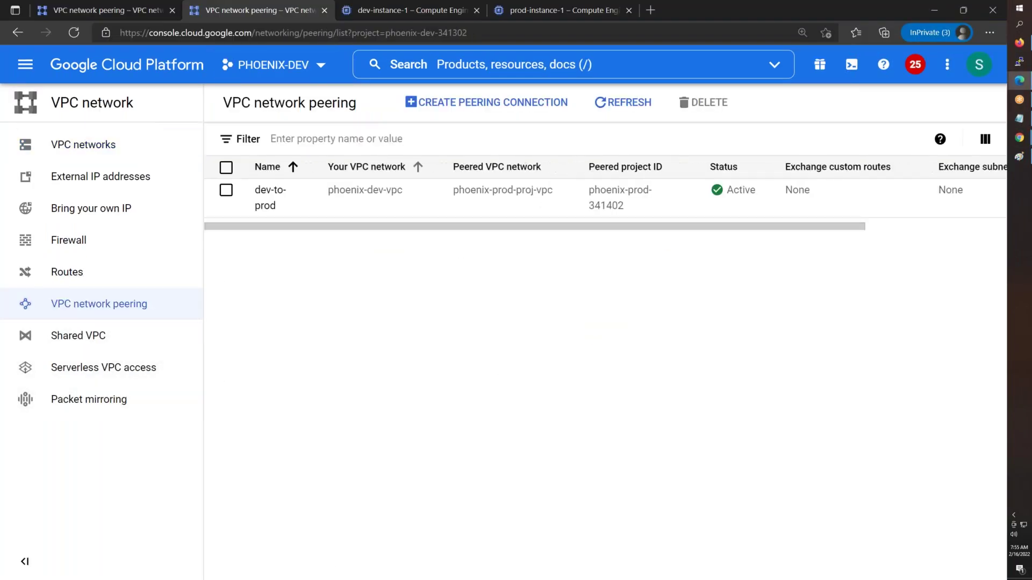
Step: Start a dev-to-hub peering on phoenix-dev-vpc, peering with a network in another project
{"action": "left_click", "coordinate": [503, 102]}
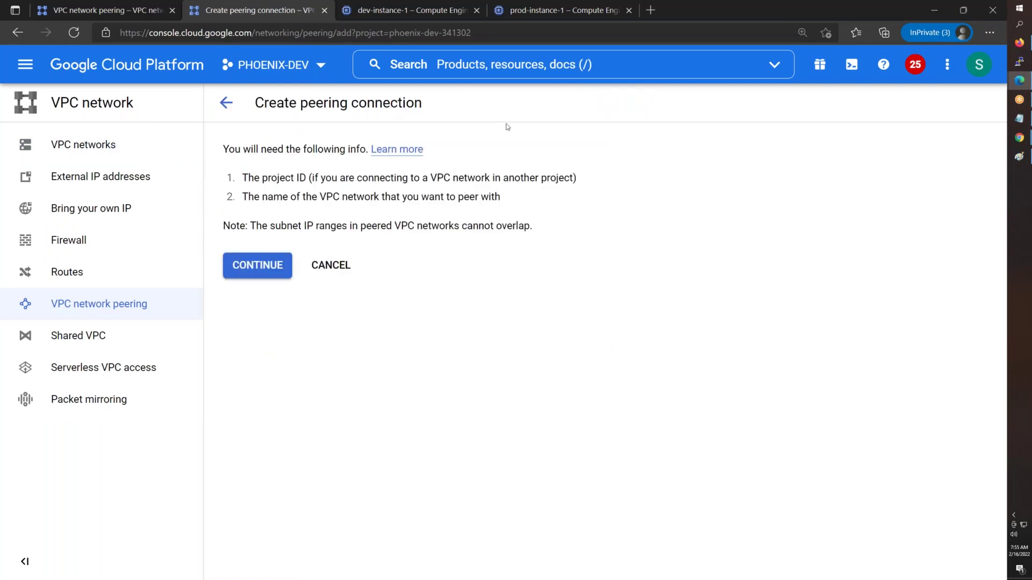
{"action": "left_click", "coordinate": [280, 266]}
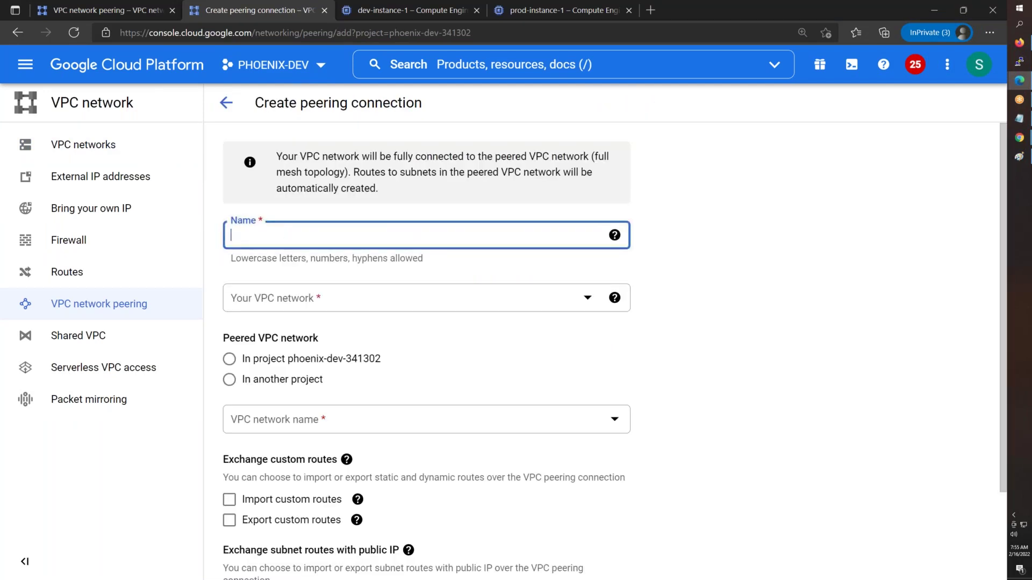
{"action": "type", "text": "dev-tp"}
{"action": "type", "text": "-hub"}
{"action": "left_click", "coordinate": [293, 298]}
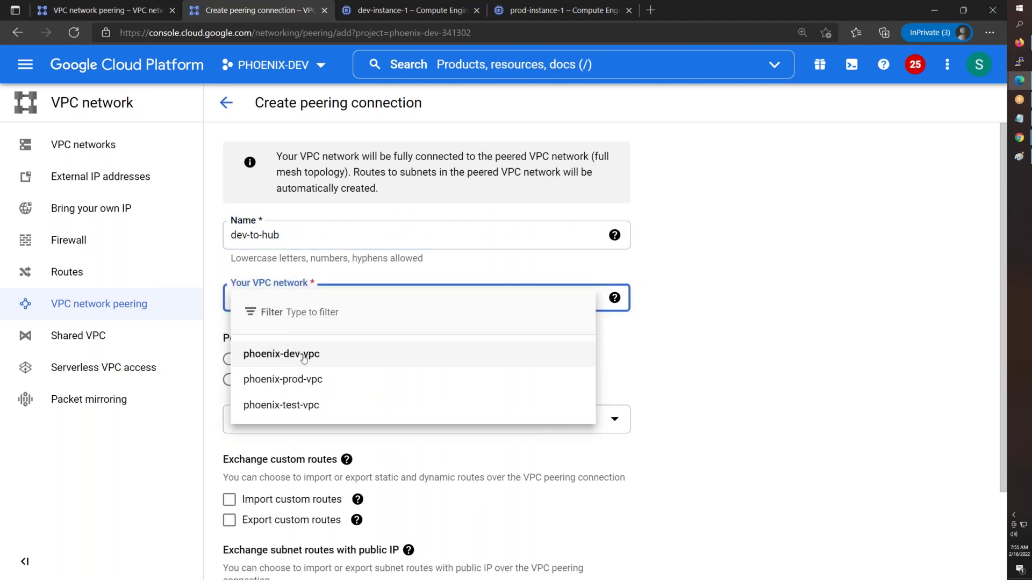
{"action": "left_click", "coordinate": [322, 353]}
{"action": "left_click", "coordinate": [270, 381]}
Step: Fill the Project ID field with my-shared-vpc-339911
{"action": "mouse_move", "coordinate": [1019, 139]}
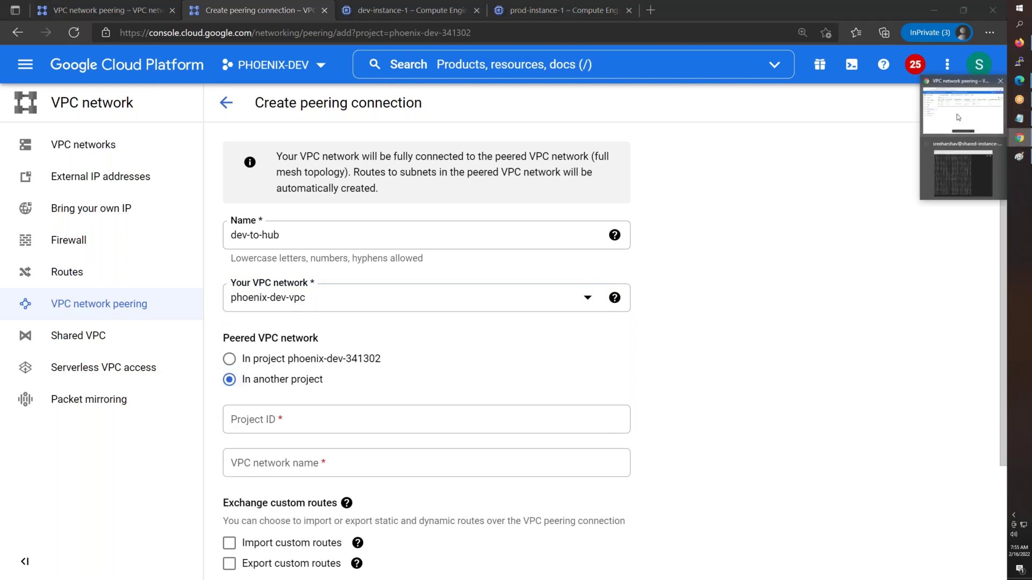
{"action": "left_click", "coordinate": [958, 118]}
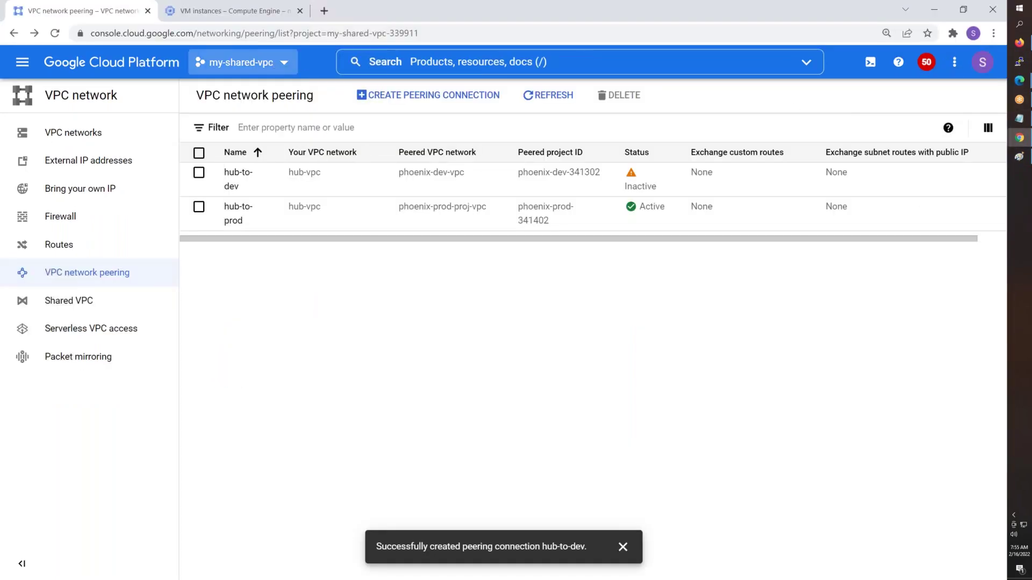
{"action": "key", "text": "ctrl+o"}
{"action": "left_click", "coordinate": [590, 247]}
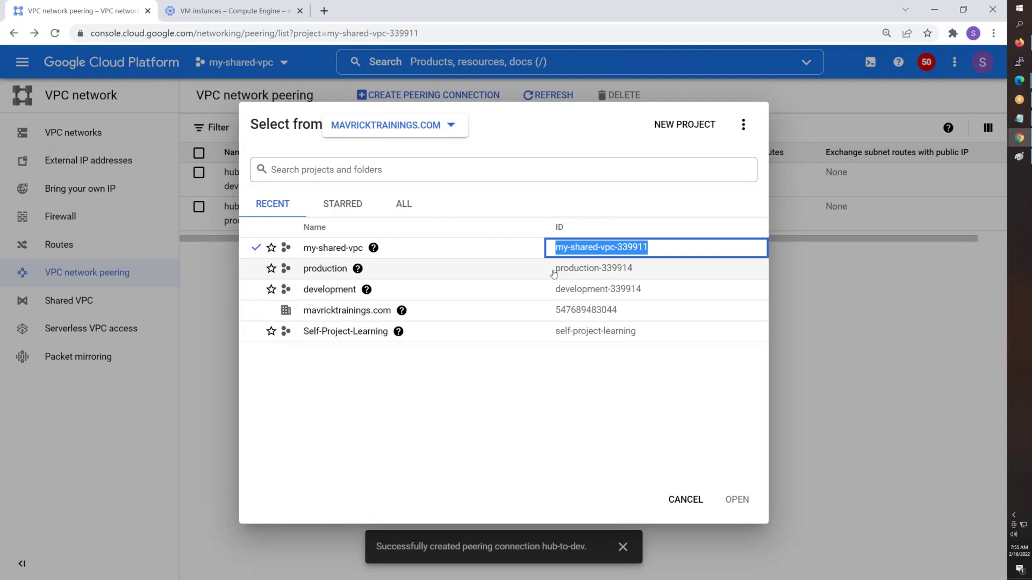
{"action": "key", "text": "ctrl+c"}
{"action": "key", "text": "alt+Tab"}
{"action": "left_click", "coordinate": [316, 421]}
{"action": "key", "text": "ctrl+v"}
{"action": "key", "text": "Tab"}
{"action": "key", "text": "alt+Tab"}
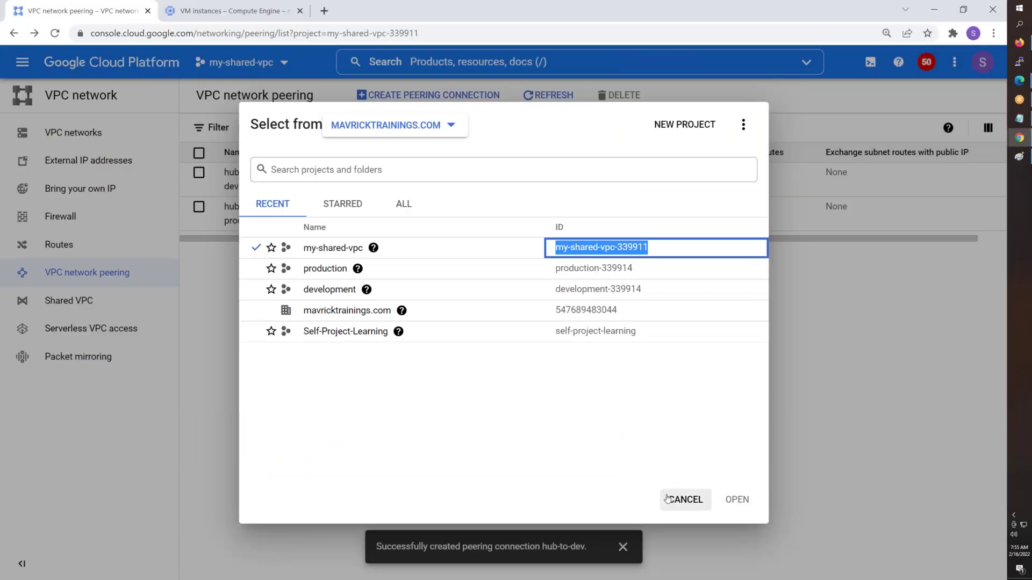
{"action": "left_click", "coordinate": [678, 504]}
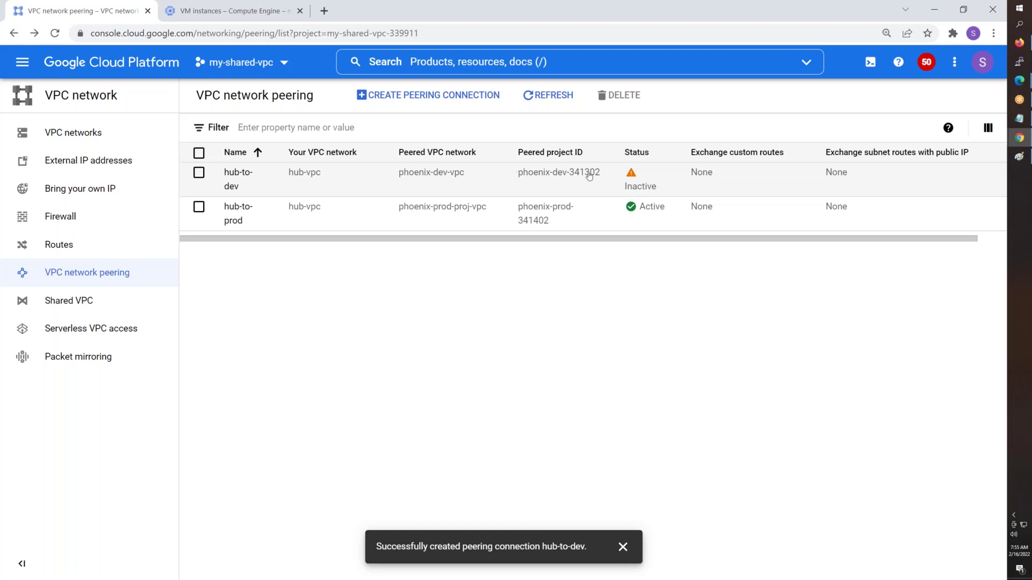
Step: Enter hub-vpc as the peered network name and create the dev-to-hub peering
{"action": "left_click_drag", "start_coordinate": [555, 225], "coordinate": [513, 212]}
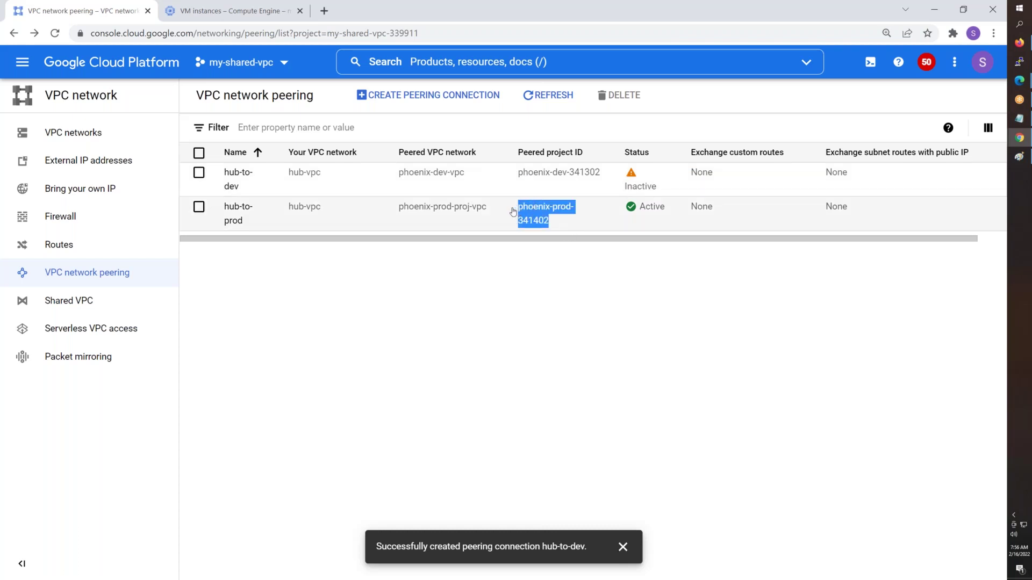
{"action": "left_click", "coordinate": [551, 284]}
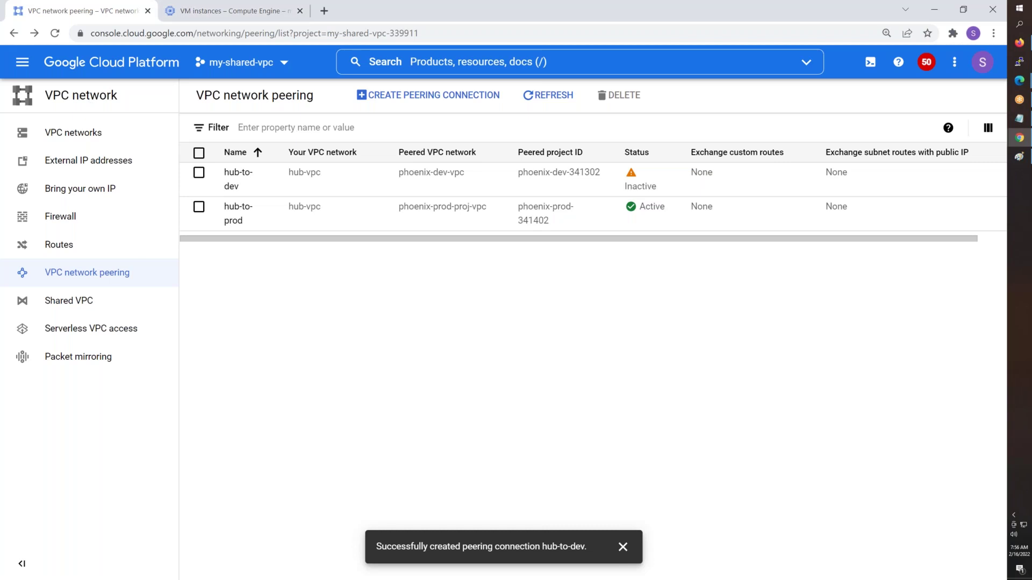
{"action": "left_click_drag", "start_coordinate": [327, 175], "coordinate": [279, 174]}
{"action": "key", "text": "ctrl+c"}
{"action": "key", "text": "alt+Tab"}
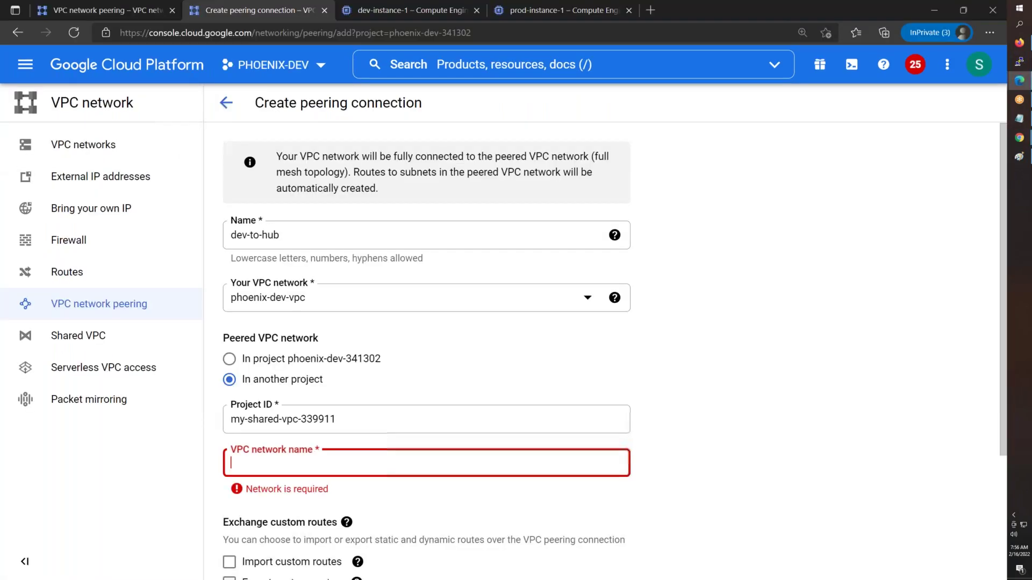
{"action": "key", "text": "ctrl+v"}
{"action": "scroll", "coordinate": [346, 497], "scroll_direction": "down", "scroll_amount": 3}
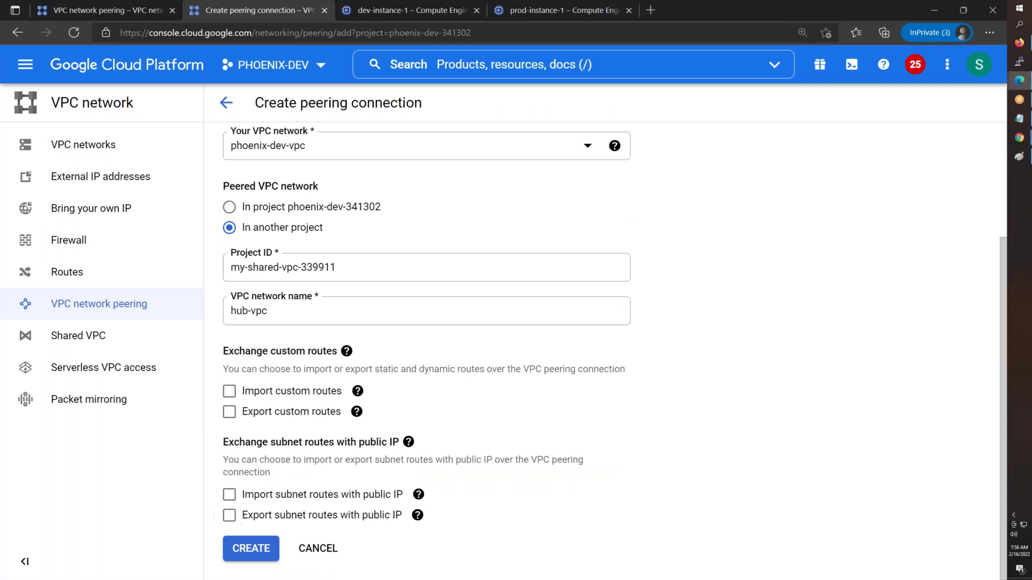
{"action": "left_click", "coordinate": [263, 548]}
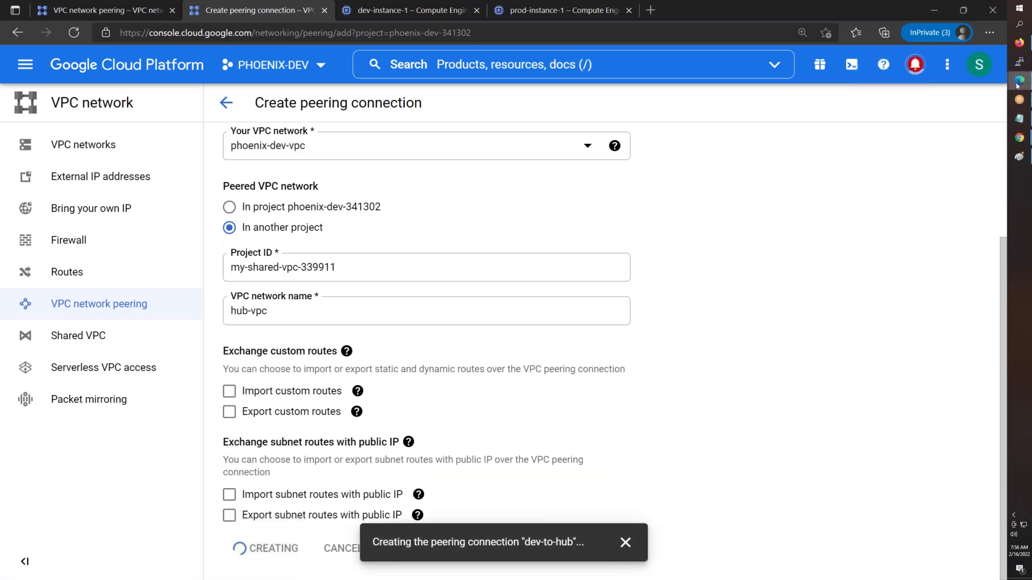
Step: Rerun the ping to 172.16.1.2 on dev-instance-1
{"action": "mouse_move", "coordinate": [1019, 80]}
{"action": "left_click", "coordinate": [981, 158]}
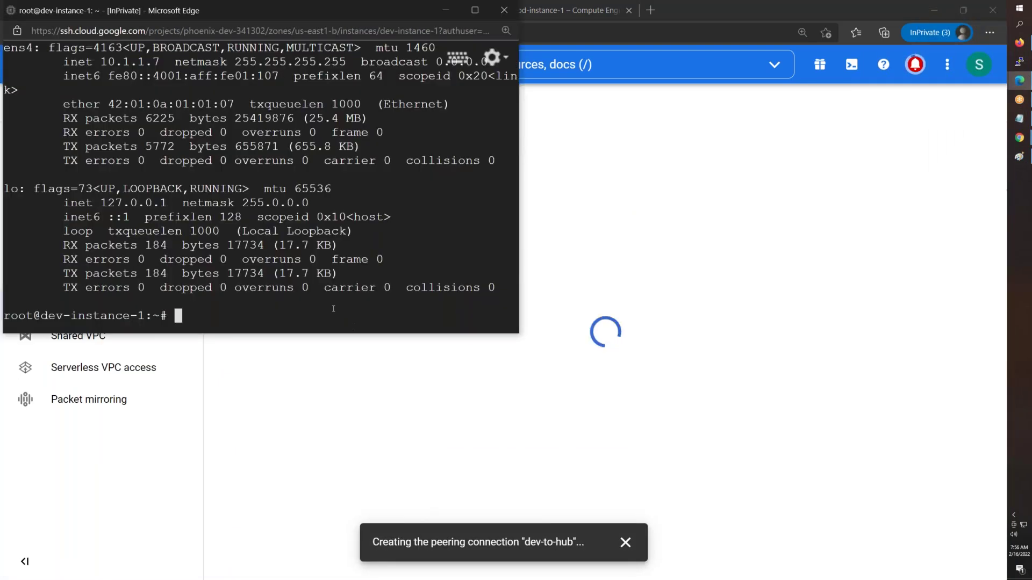
{"action": "key", "text": "Up"}
{"action": "key", "text": "Return"}
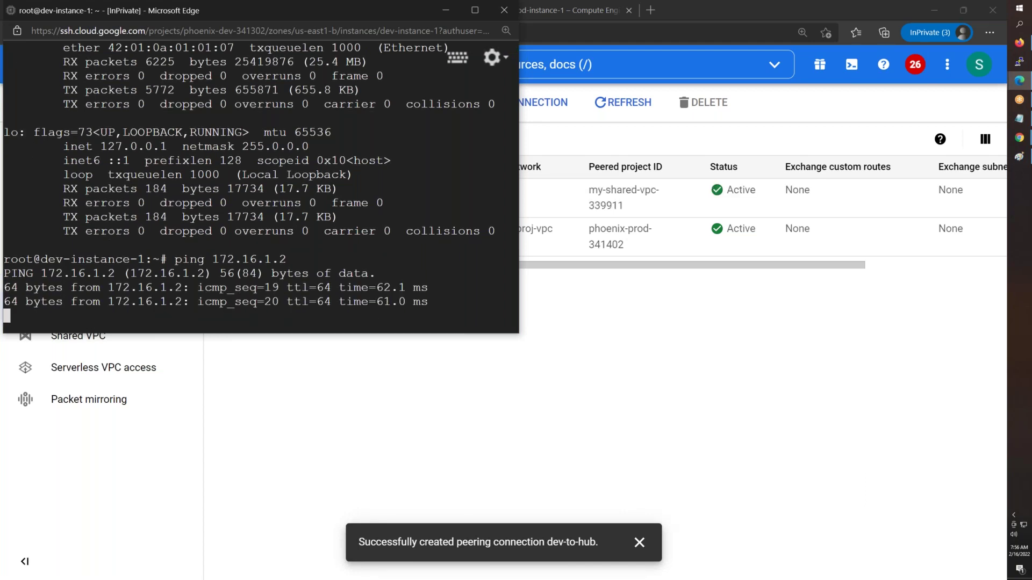
Step: On shared-instance-1, stop the ping to 192.168.2.2 and ping 10.1.1.7
{"action": "left_click", "coordinate": [1019, 138]}
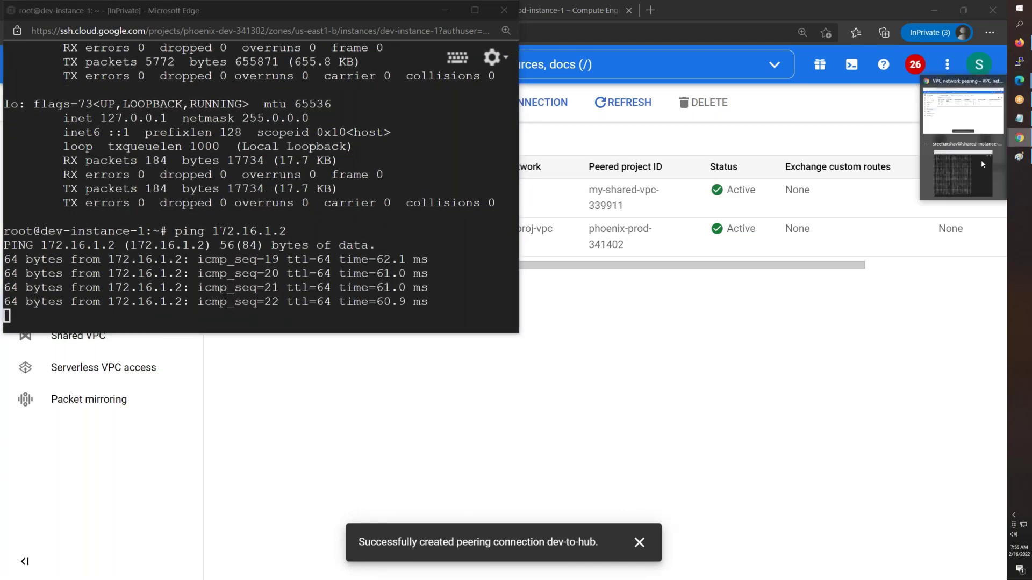
{"action": "left_click", "coordinate": [971, 172]}
{"action": "key", "text": "ctrl+c"}
{"action": "type", "text": "ping 10.1.1.7"}
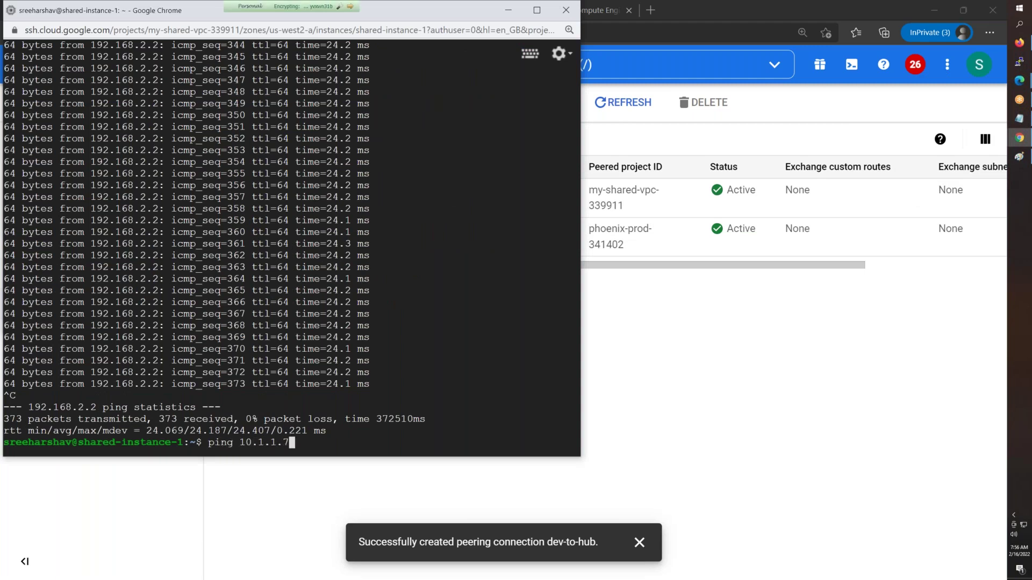
{"action": "key", "text": "Return"}
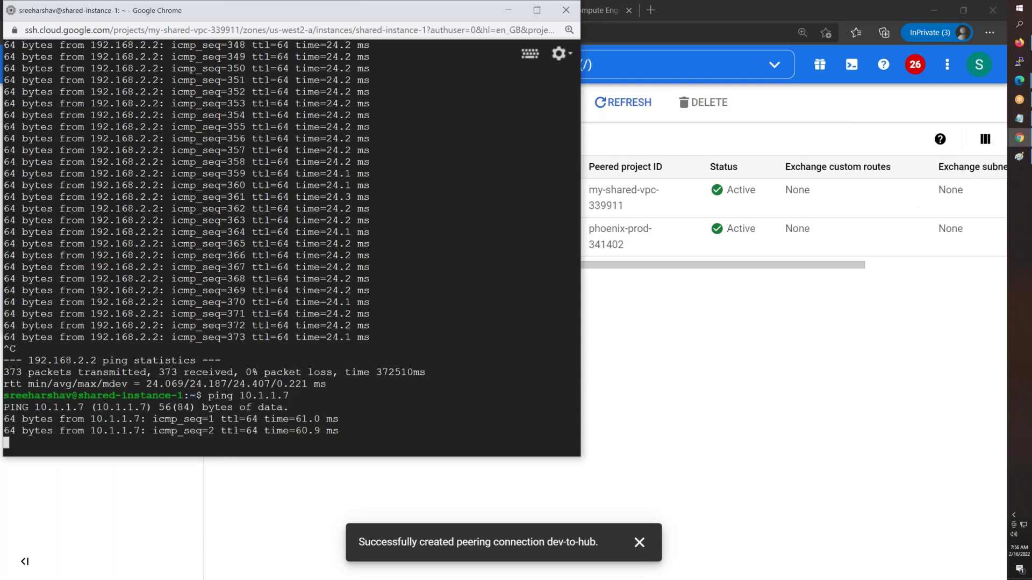
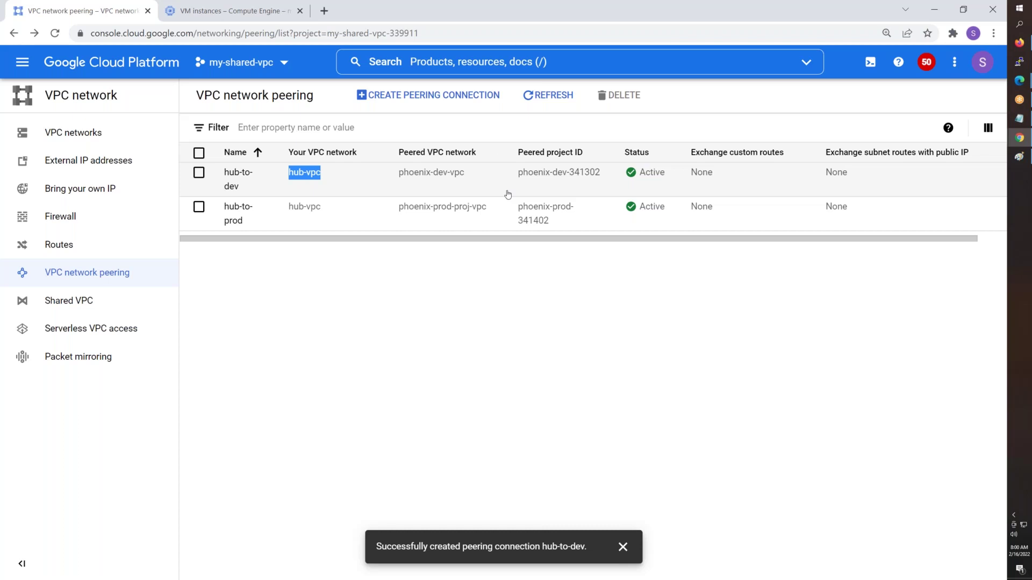
Step: Delete the hub-to-dev and hub-to-prod VPC peerings
{"action": "left_click", "coordinate": [18, 65]}
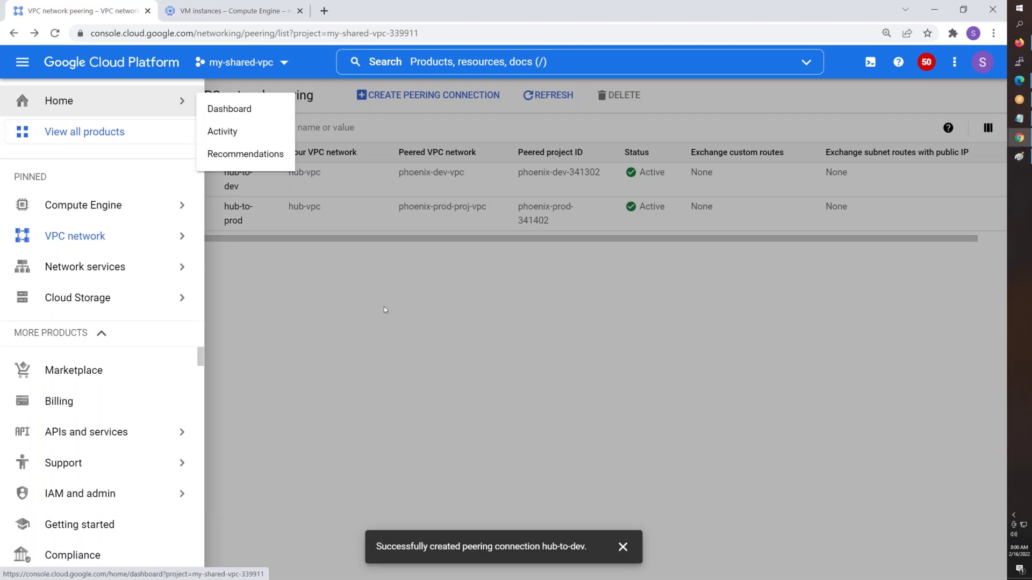
{"action": "left_click", "coordinate": [384, 310]}
{"action": "left_click", "coordinate": [226, 11]}
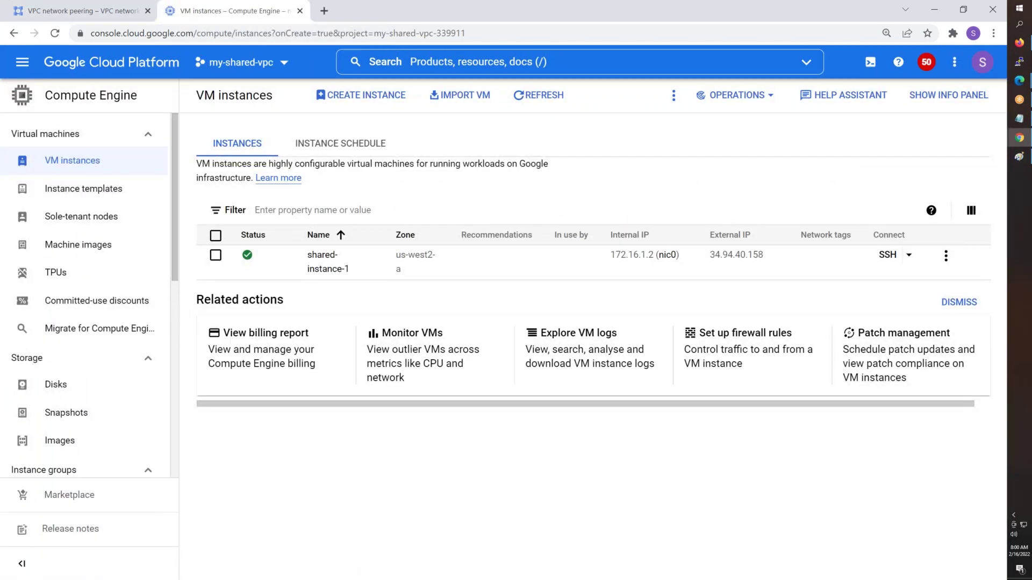
{"action": "left_click", "coordinate": [102, 11]}
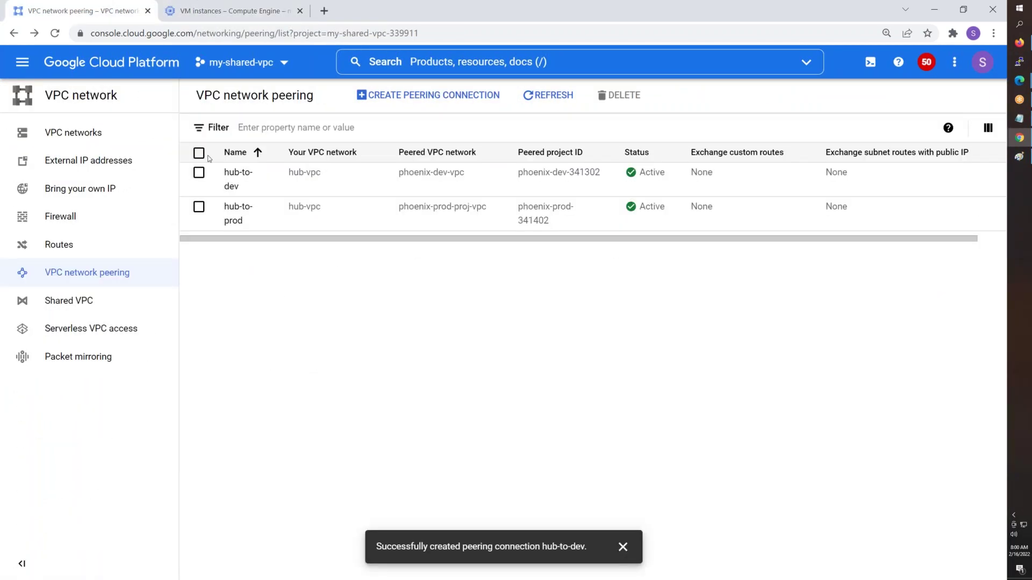
{"action": "left_click", "coordinate": [199, 172]}
{"action": "left_click", "coordinate": [199, 207]}
{"action": "left_click", "coordinate": [620, 102]}
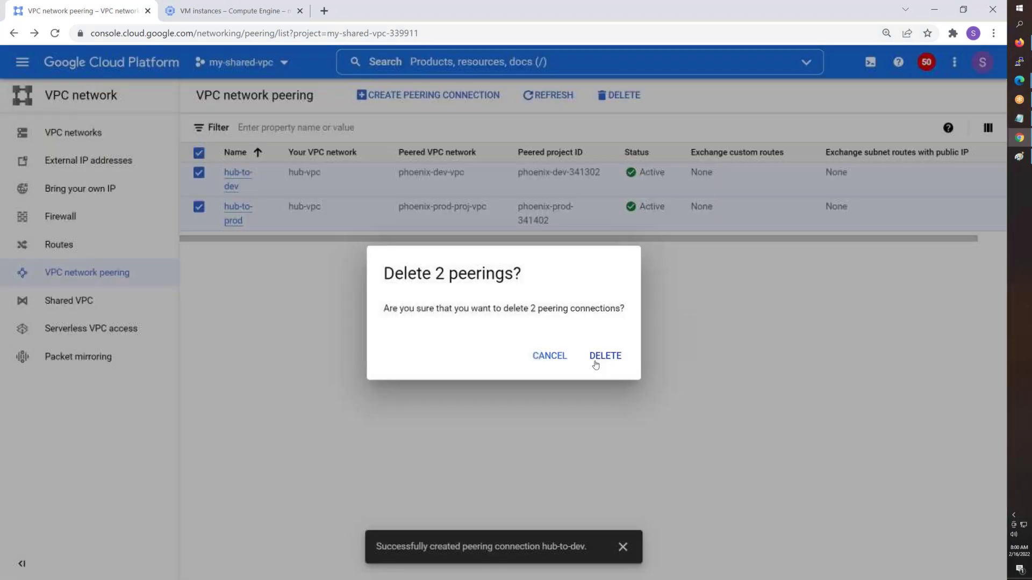
{"action": "left_click", "coordinate": [597, 357]}
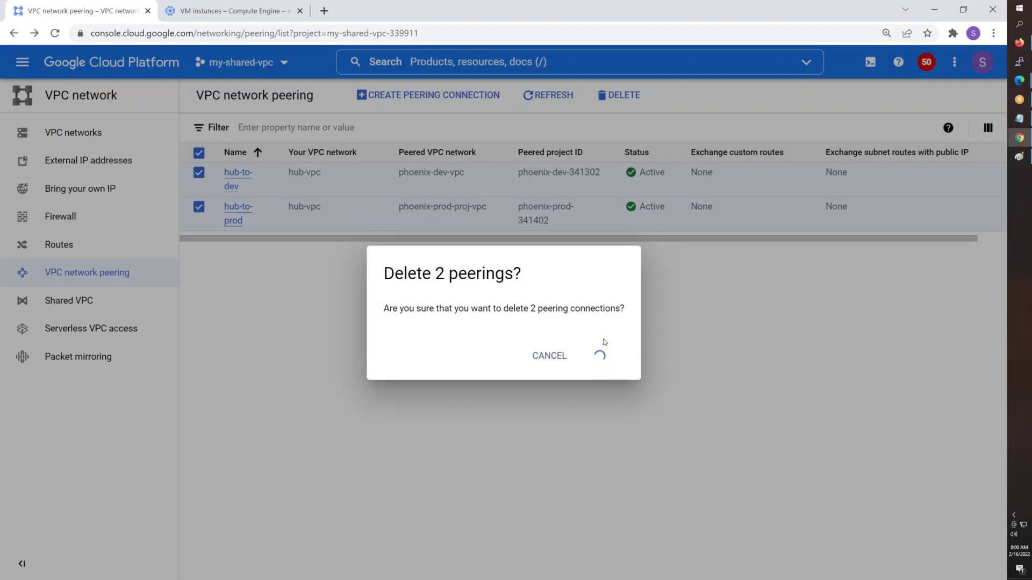
Step: Delete the shared-instance-1 VM instance
{"action": "key", "text": "ctrl+Tab"}
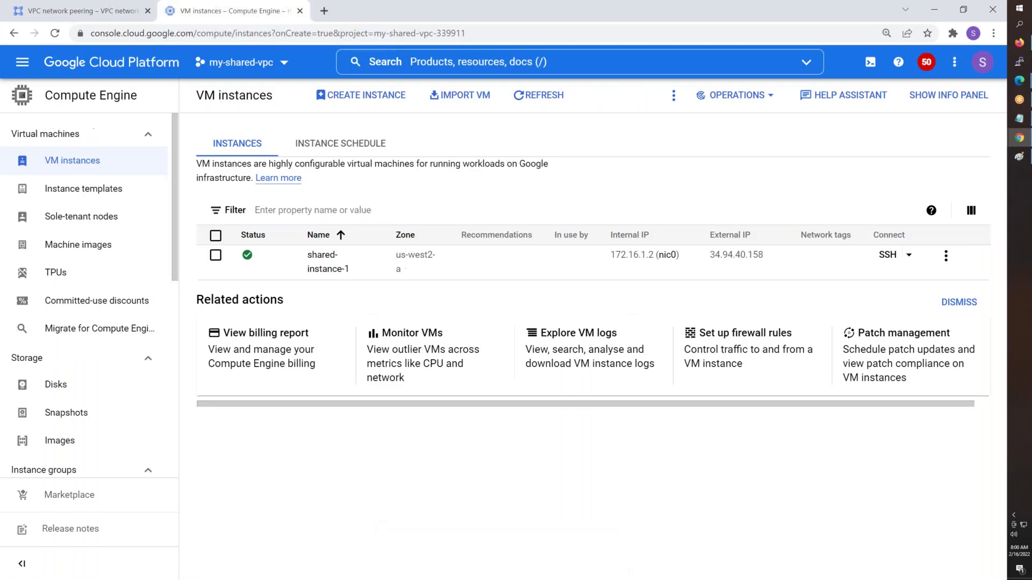
{"action": "left_click", "coordinate": [216, 255]}
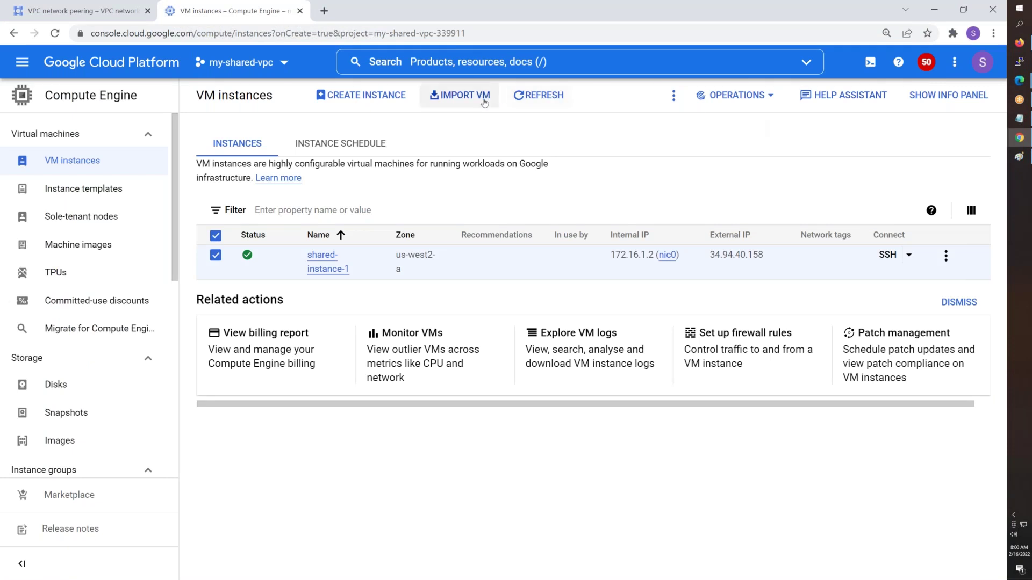
{"action": "left_click", "coordinate": [946, 256]}
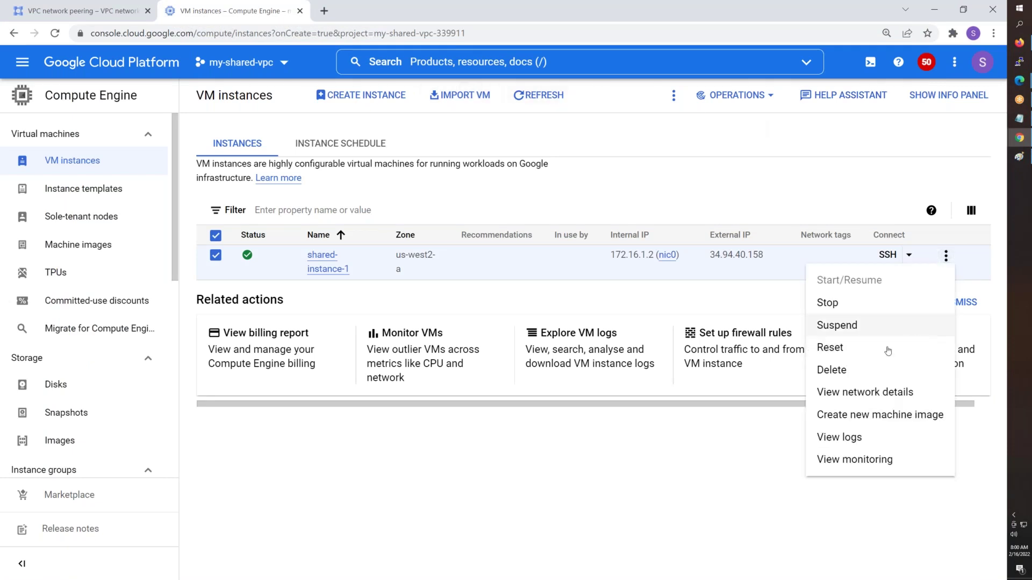
{"action": "left_click", "coordinate": [857, 377]}
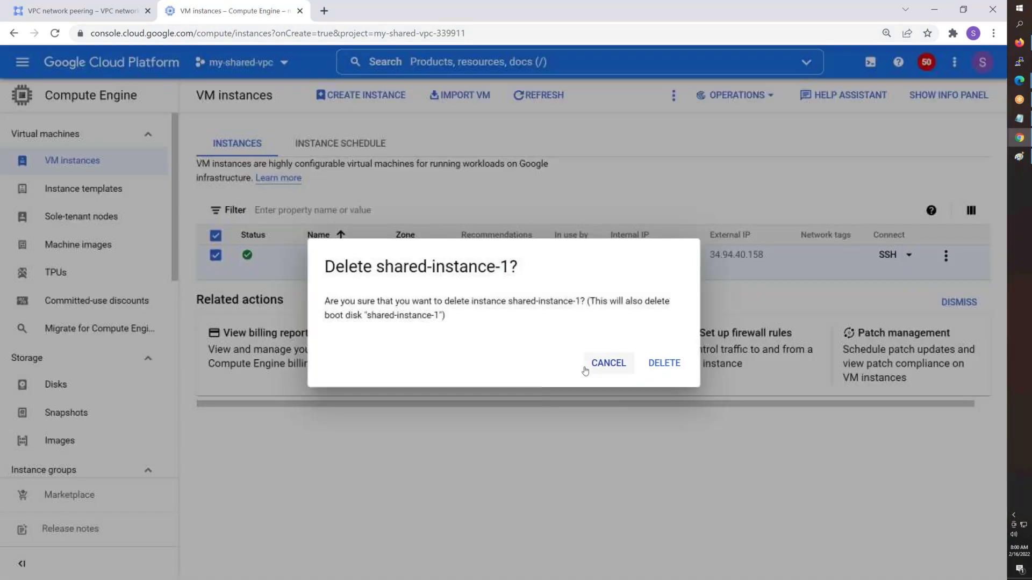
{"action": "left_click", "coordinate": [661, 363]}
Step: Check the peering deletion progress, then bring up PHOENIX-DEV's peering page
{"action": "left_click", "coordinate": [79, 10]}
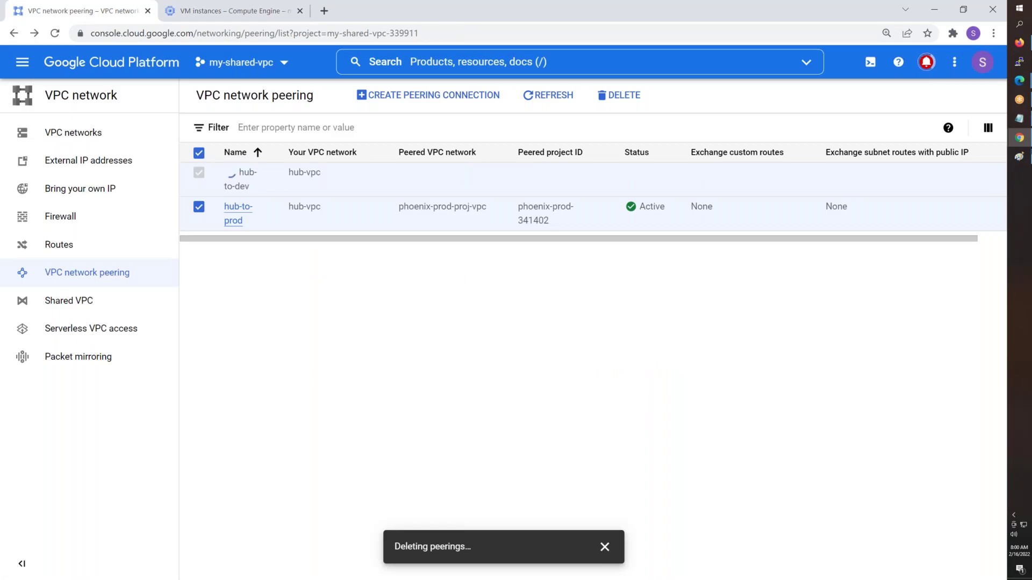
{"action": "mouse_move", "coordinate": [1020, 48]}
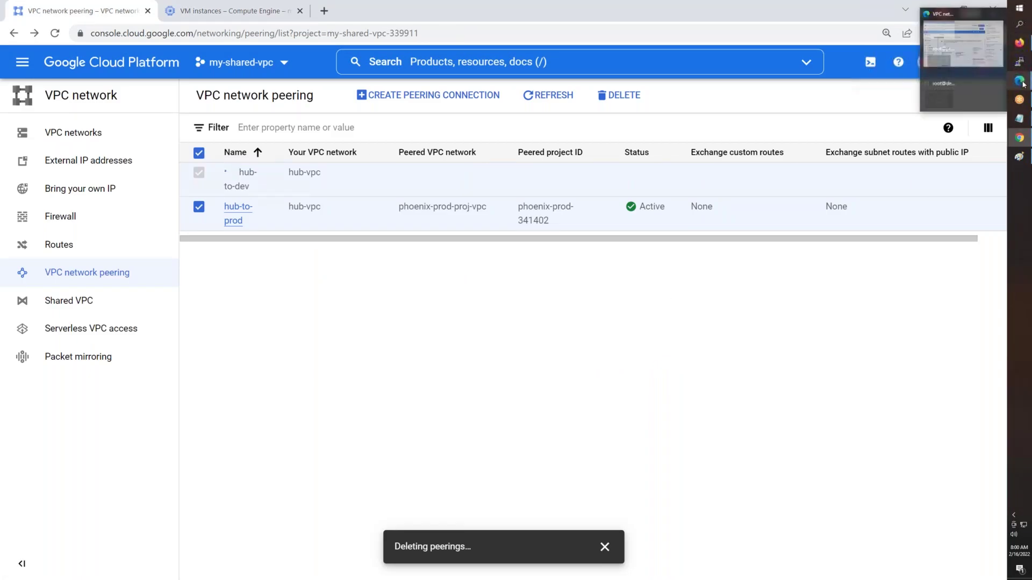
{"action": "left_click", "coordinate": [1020, 80]}
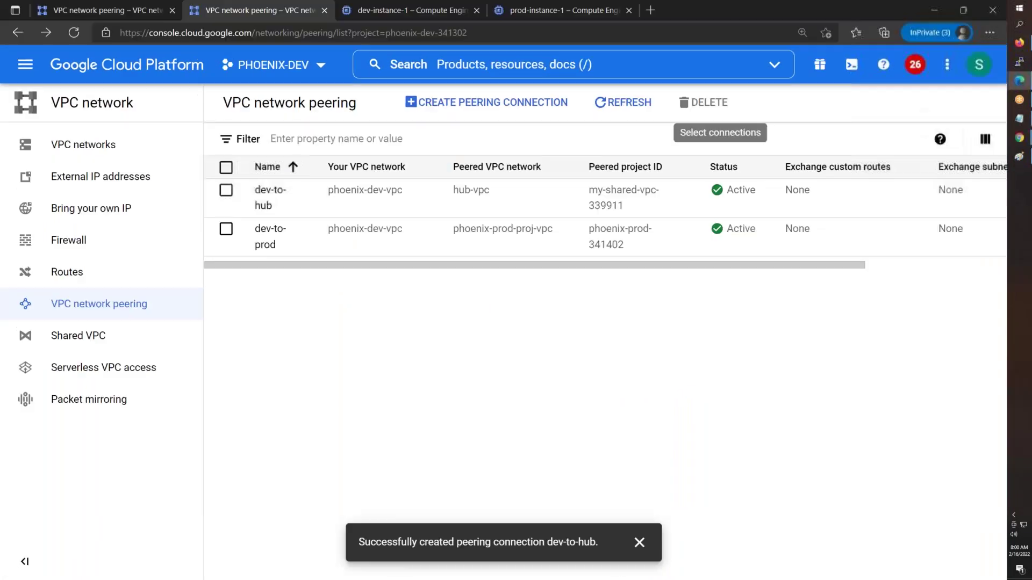
Step: Delete PHOENIX-DEV's dev-to-hub and dev-to-prod peerings
{"action": "left_click", "coordinate": [225, 168]}
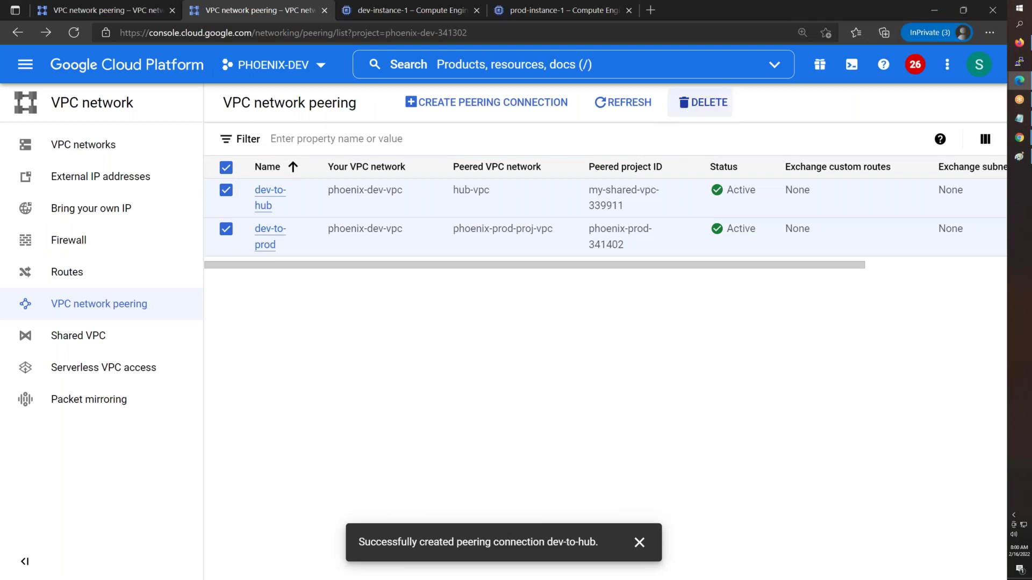
{"action": "left_click", "coordinate": [704, 103]}
{"action": "left_click", "coordinate": [621, 367]}
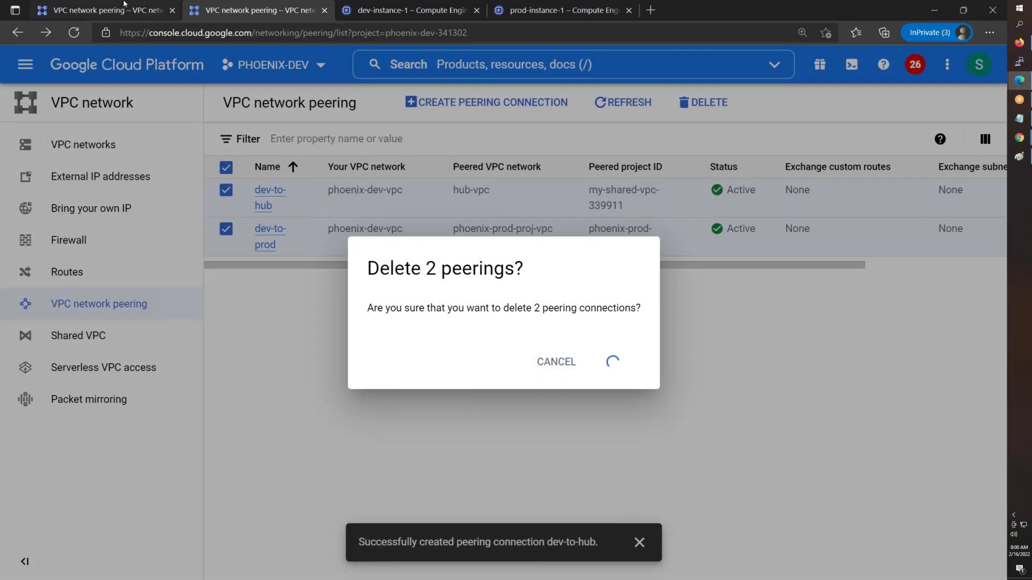
Step: Attempt to delete PHOENIX-PROD's prod-to-dev and prod-to-hub peerings
{"action": "left_click", "coordinate": [107, 9]}
{"action": "left_click", "coordinate": [225, 167]}
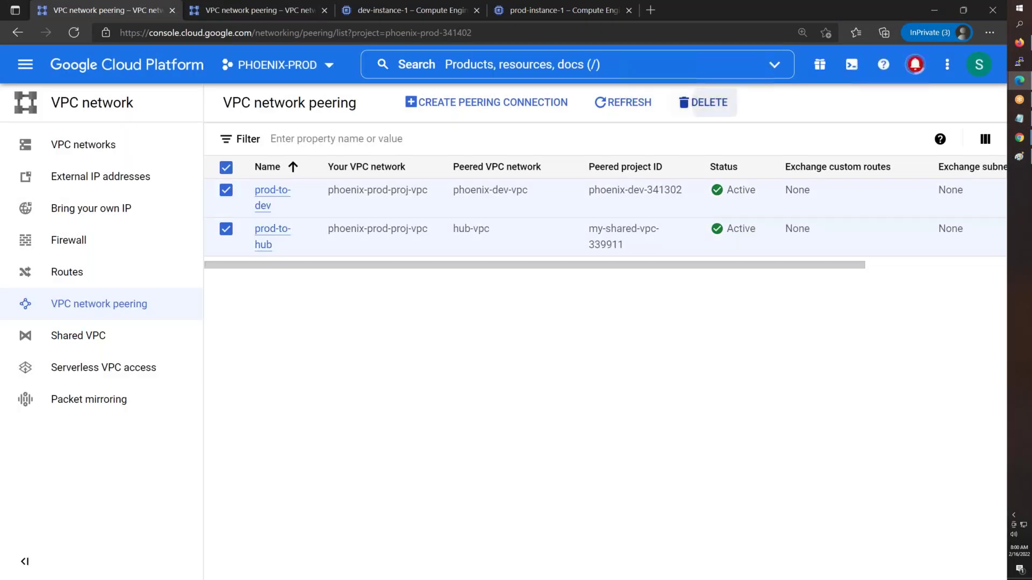
{"action": "left_click", "coordinate": [704, 102]}
{"action": "left_click", "coordinate": [618, 362]}
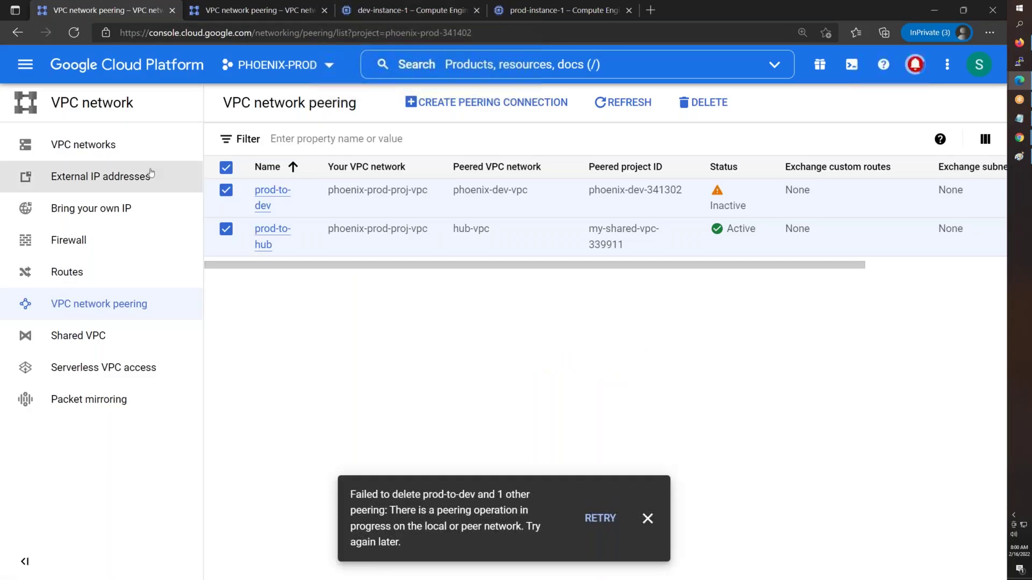
Step: Go to PHOENIX-PROD's firewall rules list
{"action": "left_click", "coordinate": [30, 72]}
{"action": "left_click", "coordinate": [341, 320]}
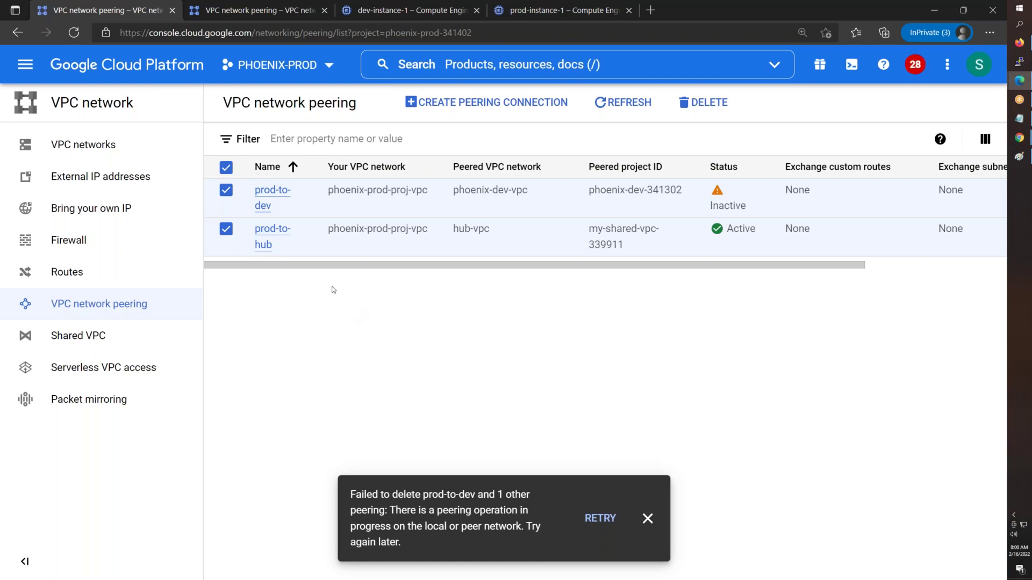
{"action": "left_click", "coordinate": [66, 243]}
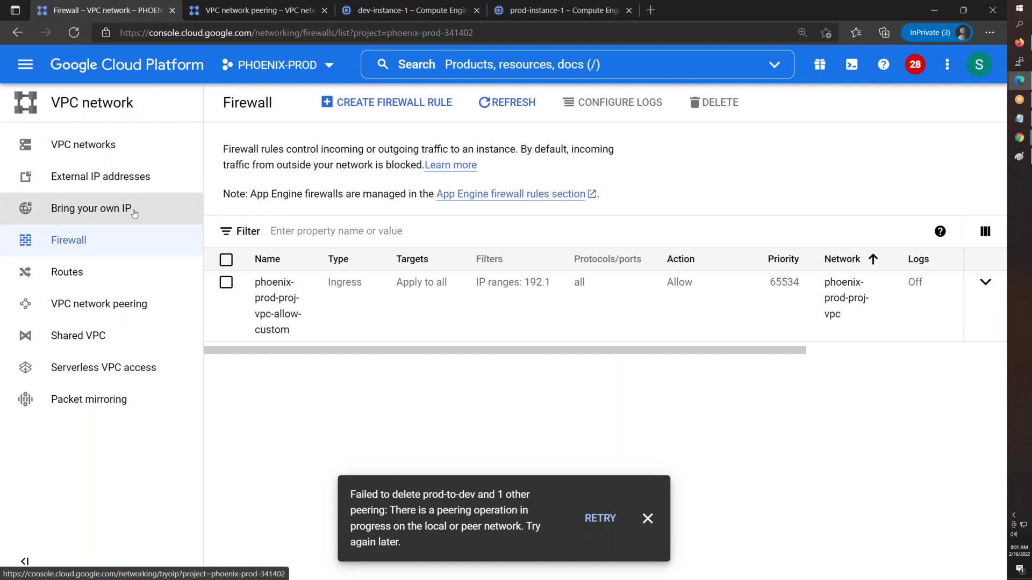
Step: Start a new firewall rule on phoenix-prod-proj-vpc, leaving the action on Allow
{"action": "left_click", "coordinate": [394, 104]}
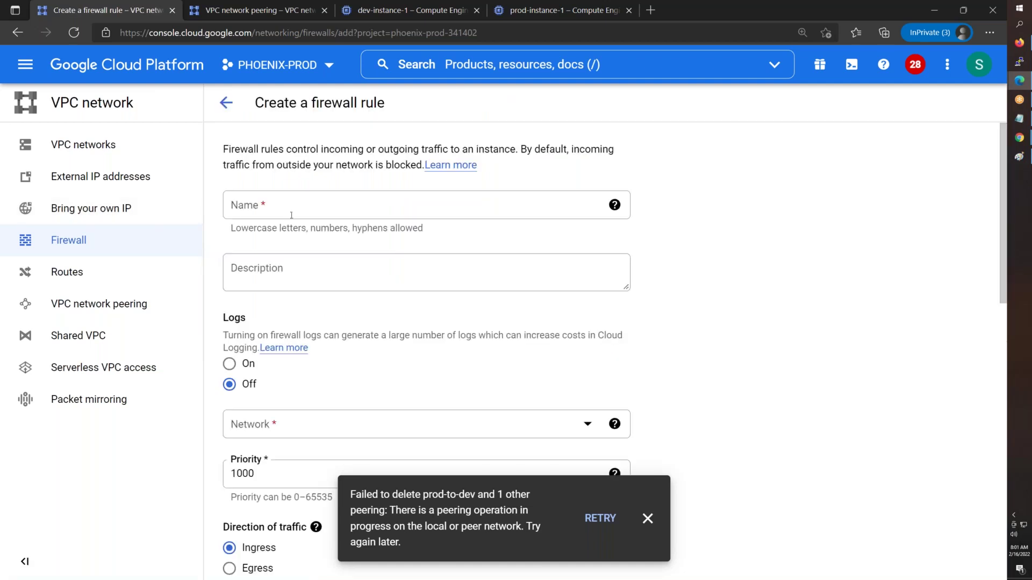
{"action": "scroll", "coordinate": [292, 215], "scroll_direction": "down", "scroll_amount": 4}
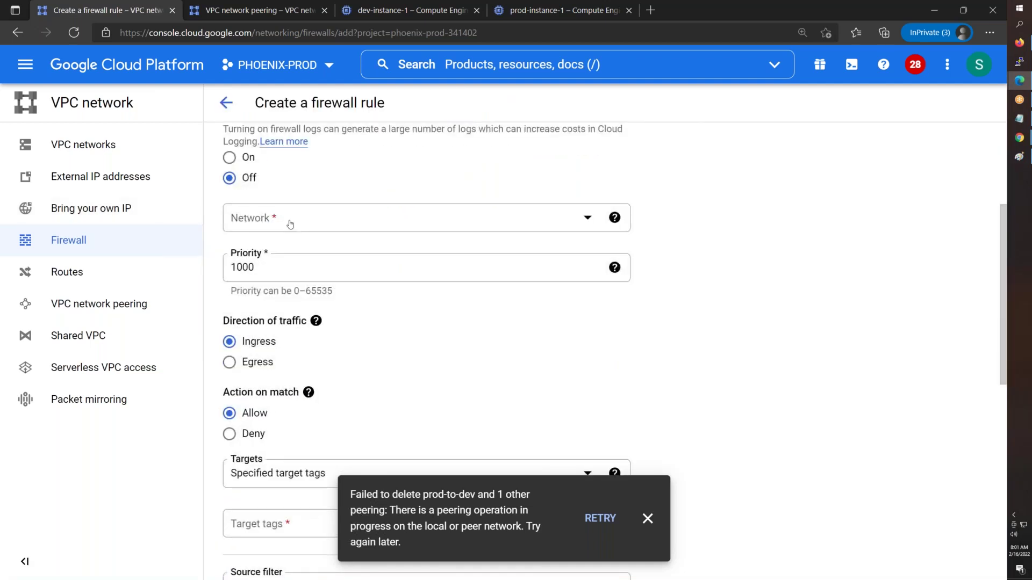
{"action": "left_click", "coordinate": [290, 224]}
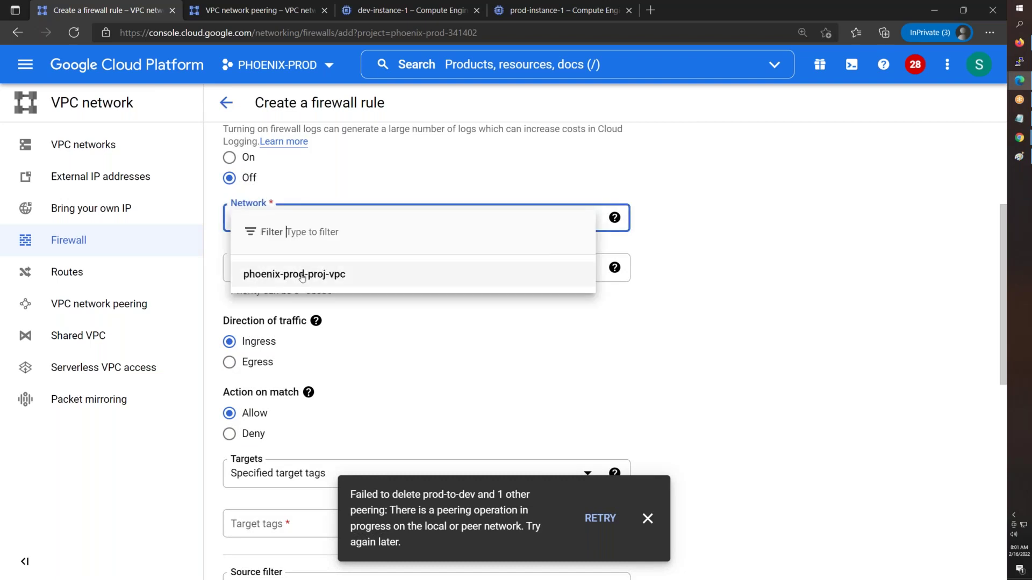
{"action": "left_click", "coordinate": [301, 274]}
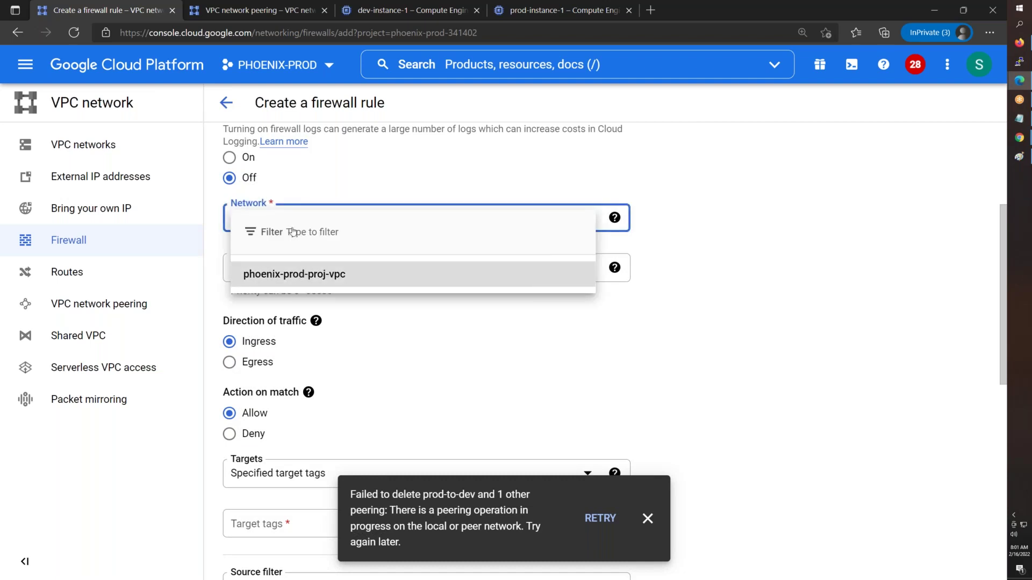
{"action": "scroll", "coordinate": [291, 226], "scroll_direction": "down", "scroll_amount": 4}
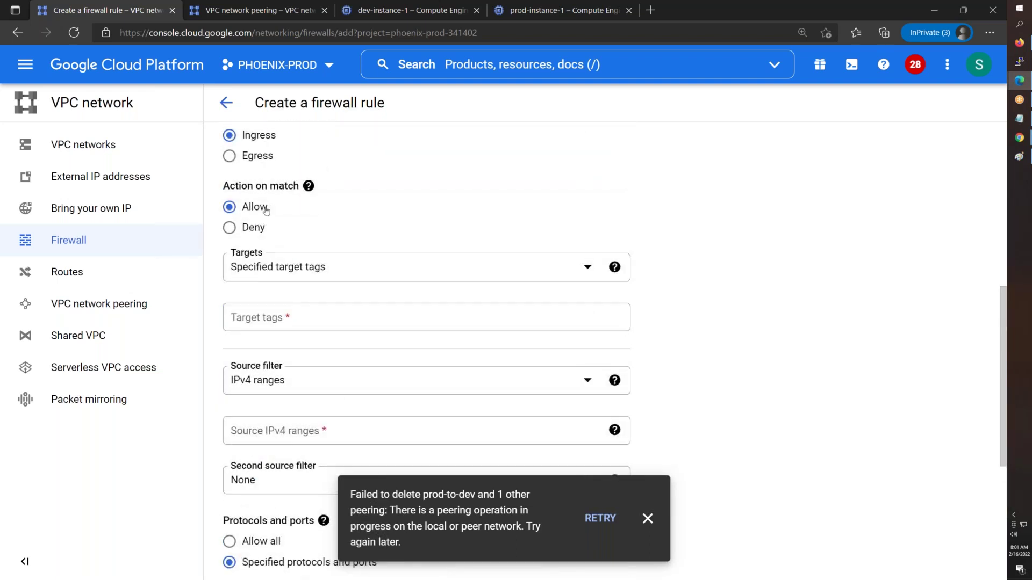
{"action": "left_click", "coordinate": [258, 226]}
{"action": "left_click", "coordinate": [263, 209]}
{"action": "scroll", "coordinate": [447, 387], "scroll_direction": "down", "scroll_amount": 3}
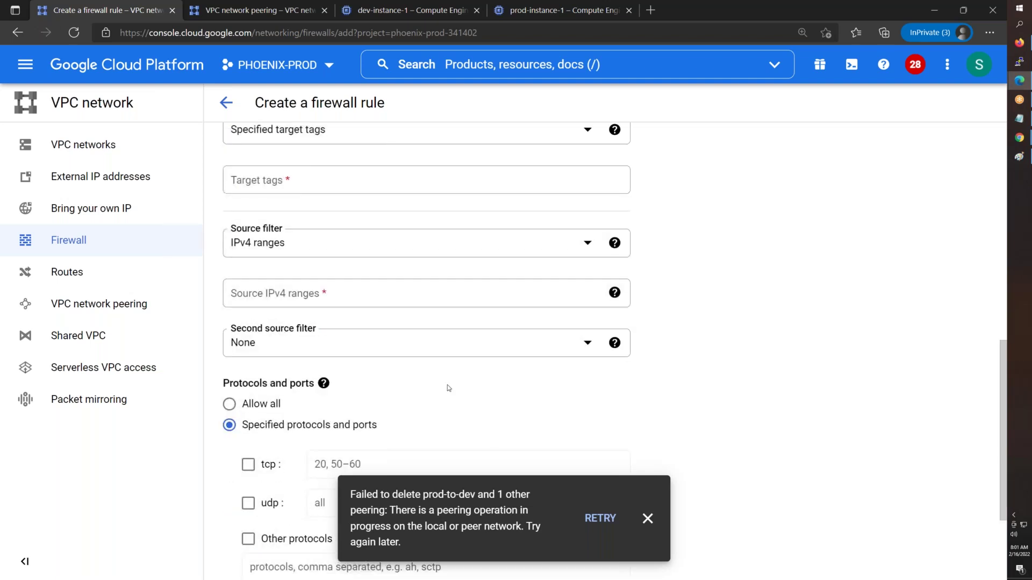
{"action": "scroll", "coordinate": [451, 387], "scroll_direction": "up", "scroll_amount": 8}
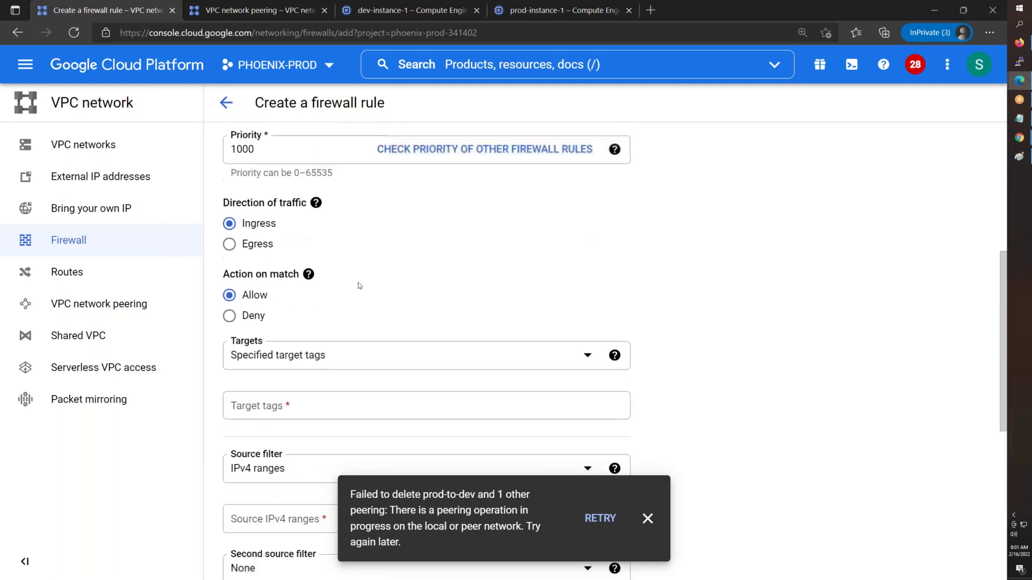
{"action": "scroll", "coordinate": [329, 275], "scroll_direction": "up", "scroll_amount": 5}
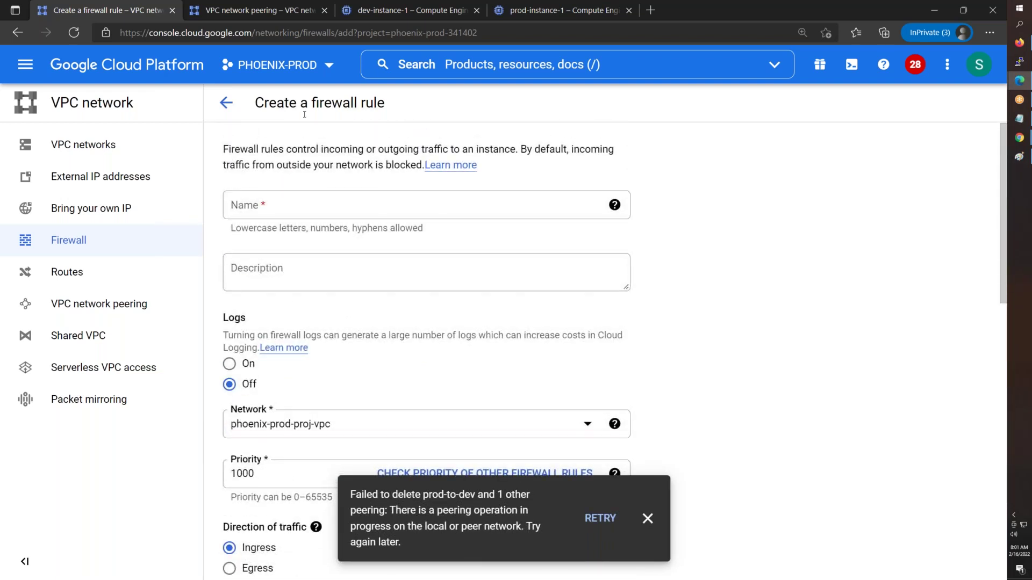
Step: Name the rule allow-https and use the same text as its description
{"action": "left_click", "coordinate": [284, 205]}
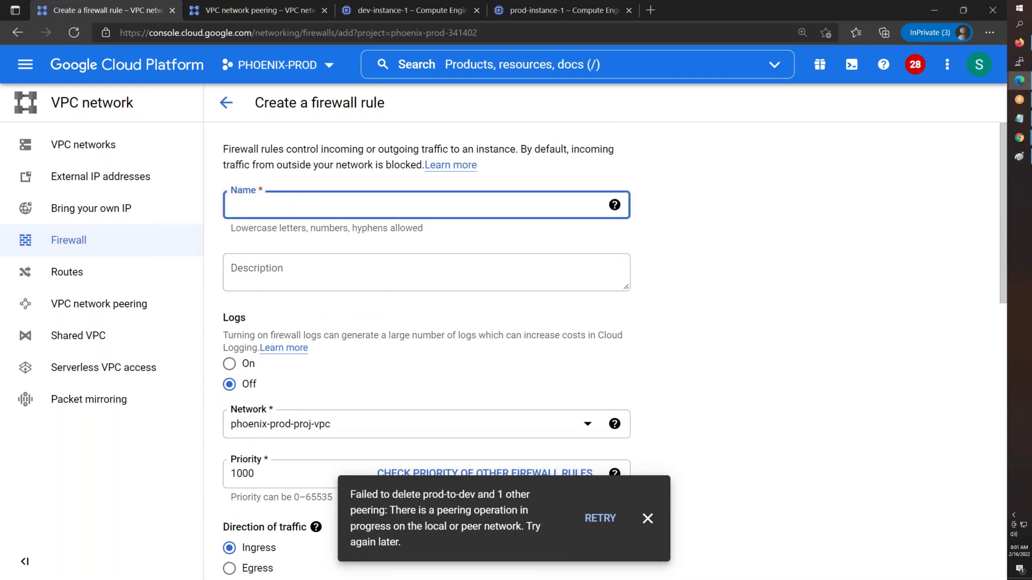
{"action": "type", "text": "Allow_Https"}
{"action": "key", "text": "BackSpace"}
{"action": "key", "text": "BackSpace"}
{"action": "key", "text": "BackSpace"}
{"action": "key", "text": "BackSpace"}
{"action": "key", "text": "BackSpace"}
{"action": "key", "text": "BackSpace"}
{"action": "key", "text": "BackSpace"}
{"action": "key", "text": "BackSpace"}
{"action": "key", "text": "BackSpace"}
{"action": "key", "text": "BackSpace"}
{"action": "key", "text": "BackSpace"}
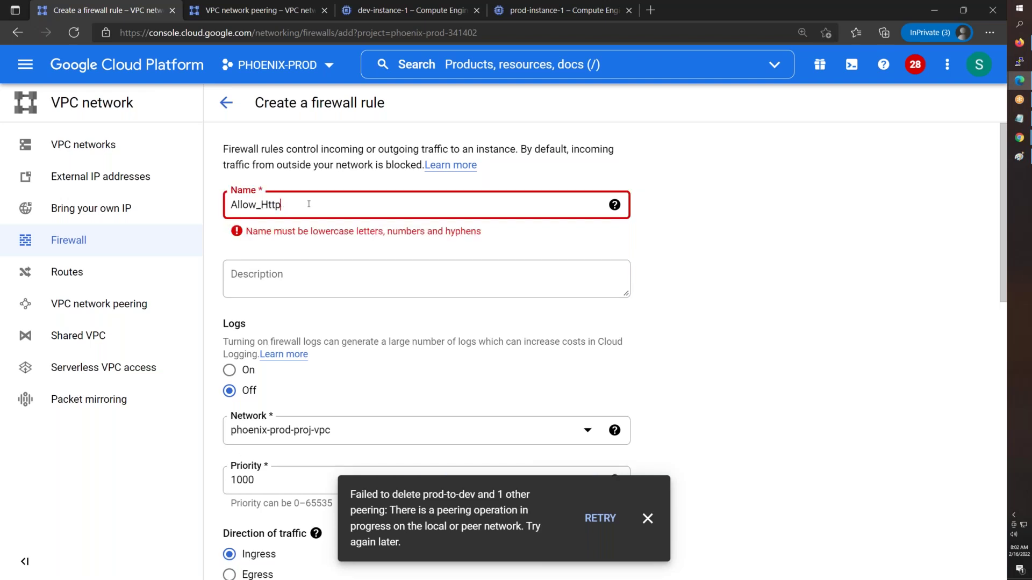
{"action": "type", "text": "allow_"}
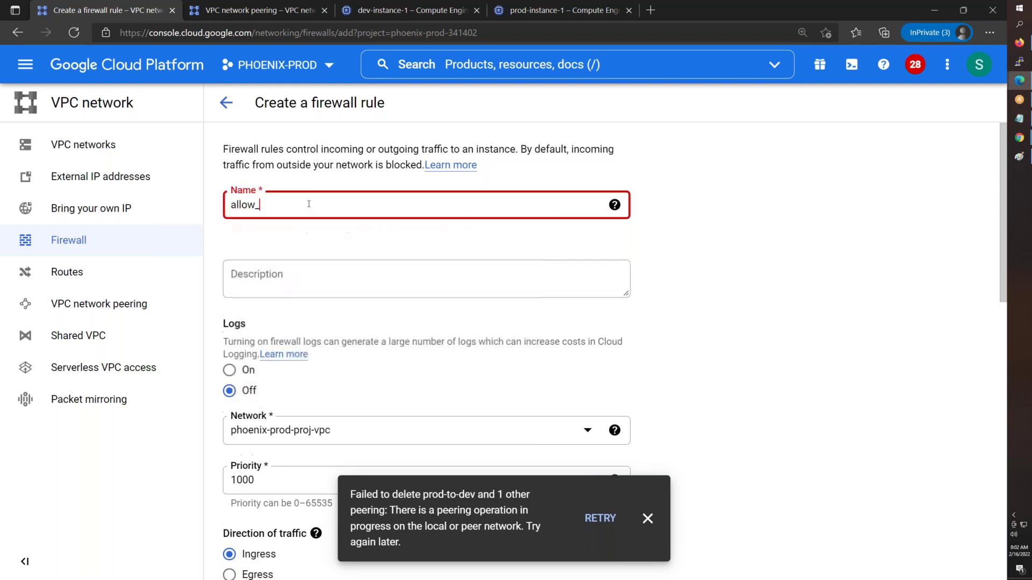
{"action": "type", "text": "https"}
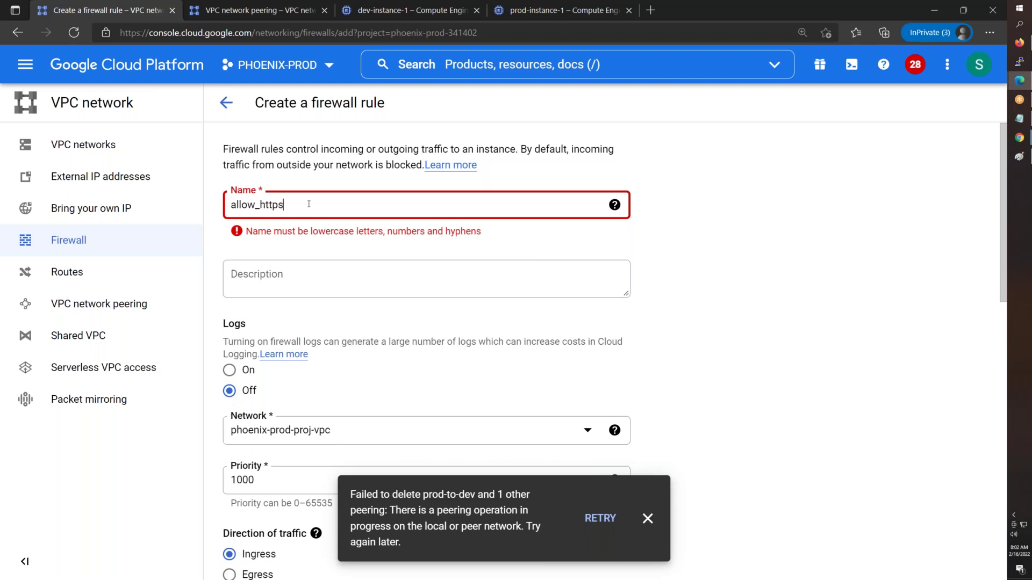
{"action": "left_click", "coordinate": [262, 207]}
{"action": "key", "text": "shift+Left"}
{"action": "type", "text": "-"}
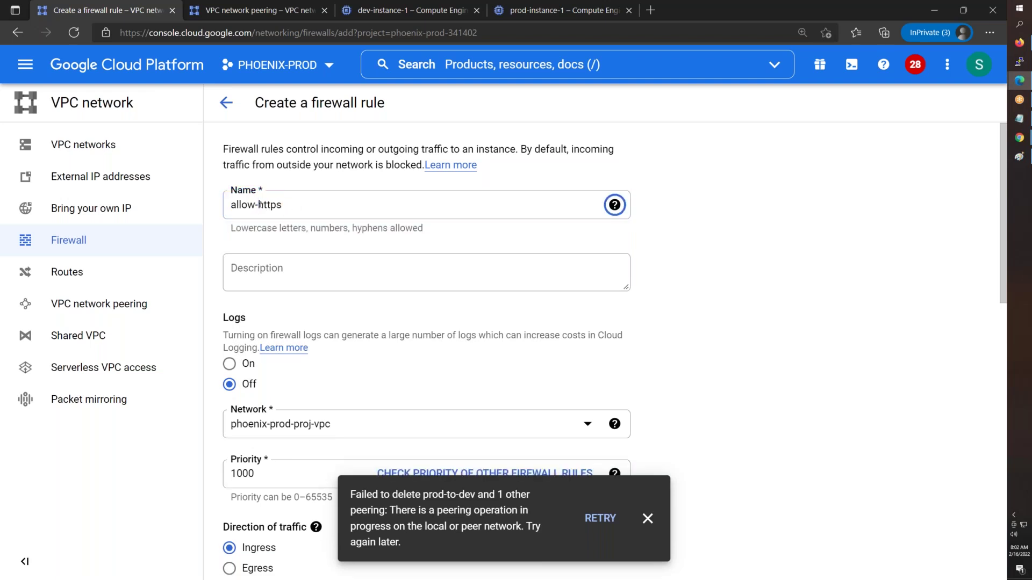
{"action": "key", "text": "shift+Tab"}
{"action": "key", "text": "ctrl+c"}
{"action": "key", "text": "Tab"}
{"action": "key", "text": "ctrl+v"}
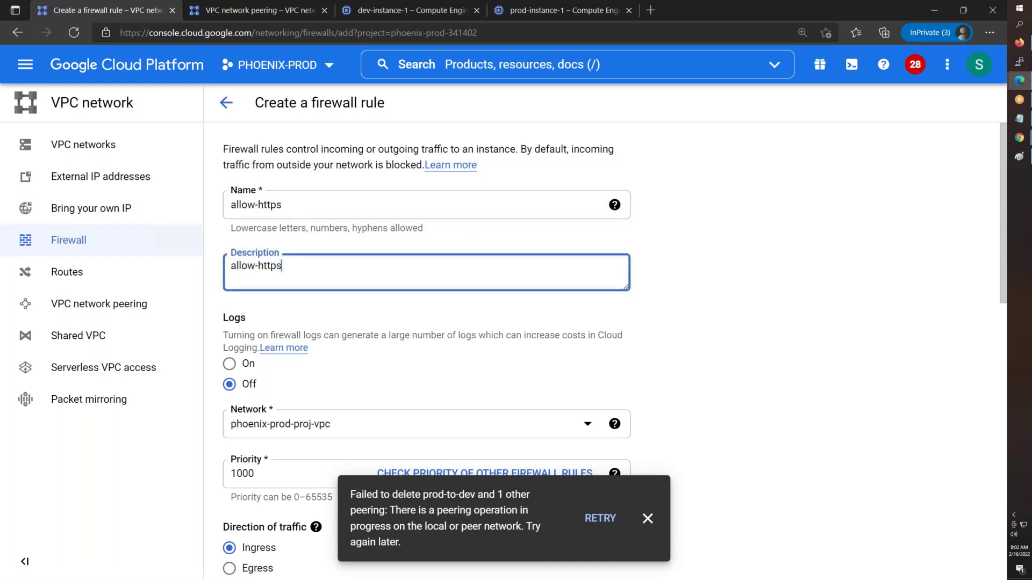
Step: Confirm phoenix-prod-proj-vpc as the network and compare existing rules' priorities with 1000
{"action": "scroll", "coordinate": [290, 253], "scroll_direction": "down", "scroll_amount": 5}
{"action": "scroll", "coordinate": [278, 199], "scroll_direction": "down", "scroll_amount": 1}
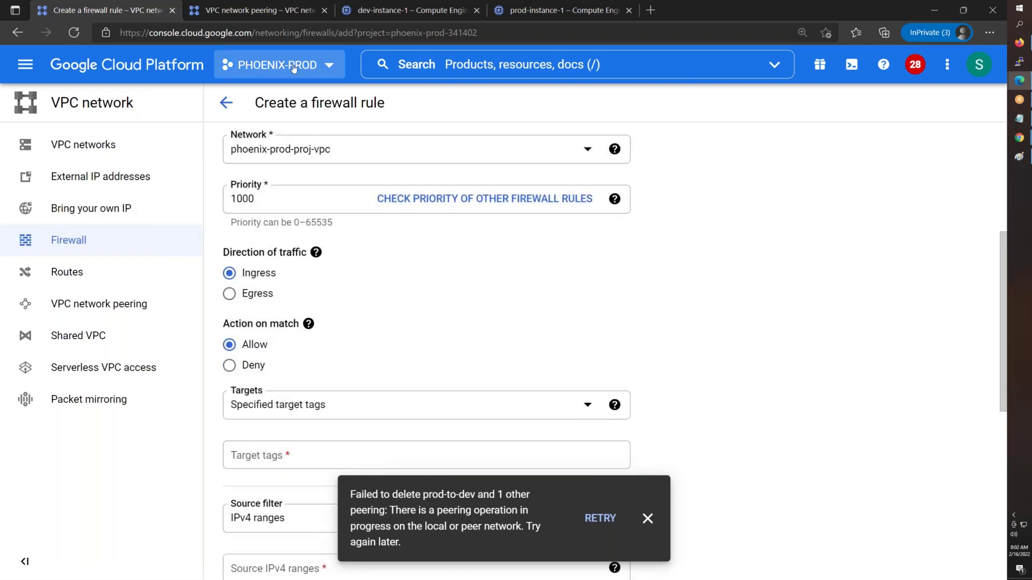
{"action": "left_click", "coordinate": [311, 141]}
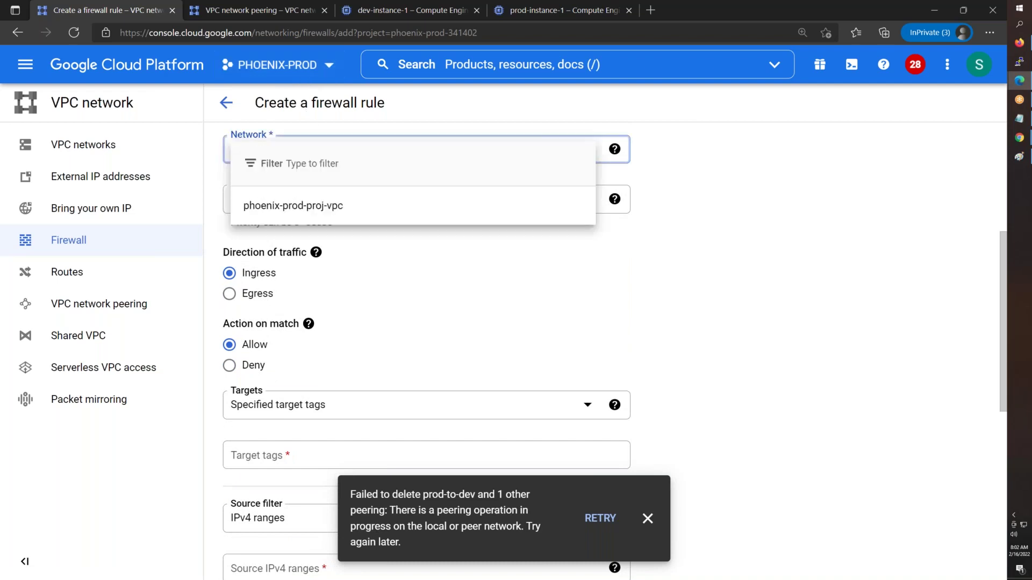
{"action": "left_click", "coordinate": [320, 212]}
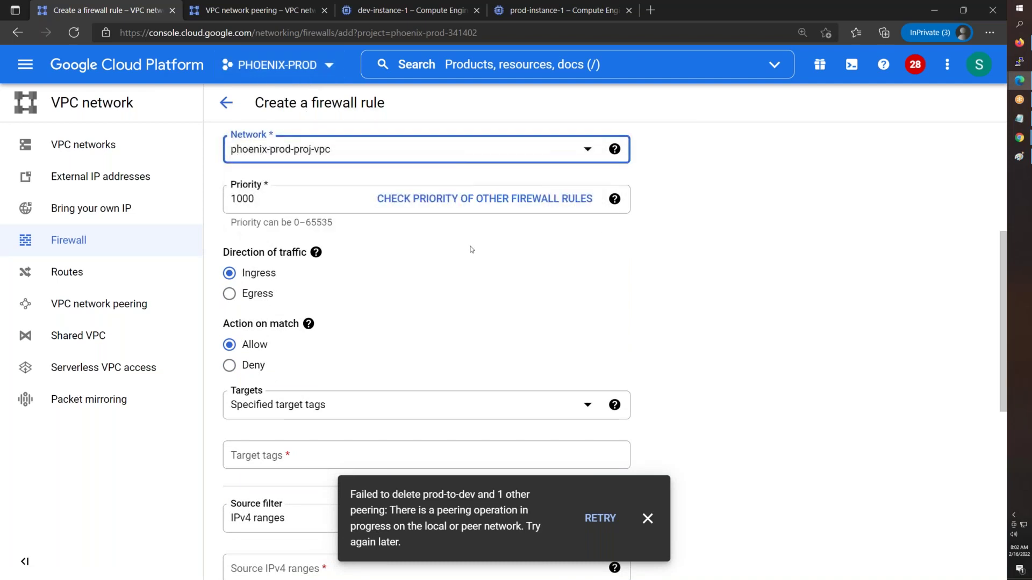
{"action": "left_click_drag", "start_coordinate": [257, 199], "coordinate": [231, 198]}
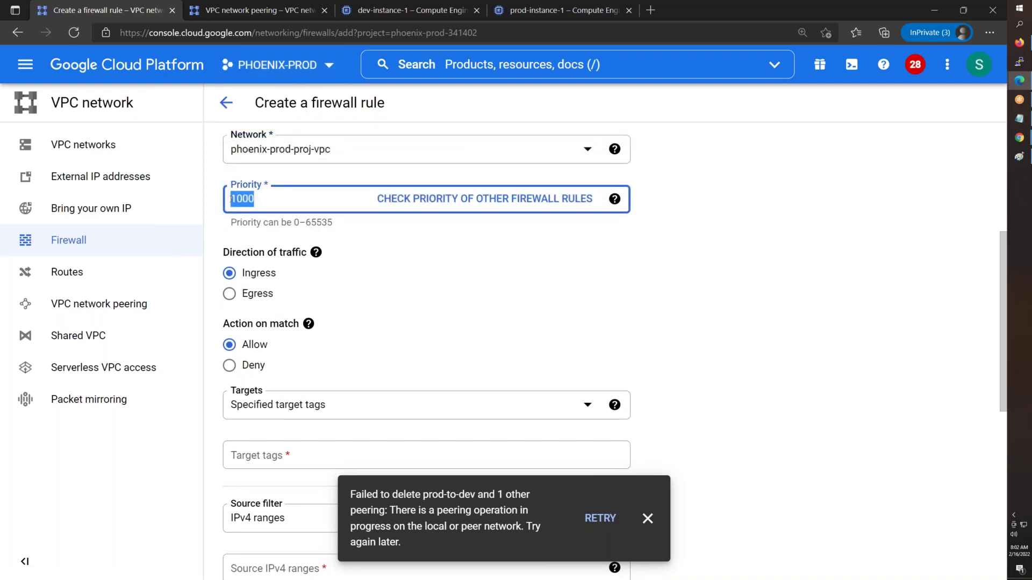
{"action": "left_click", "coordinate": [427, 199]}
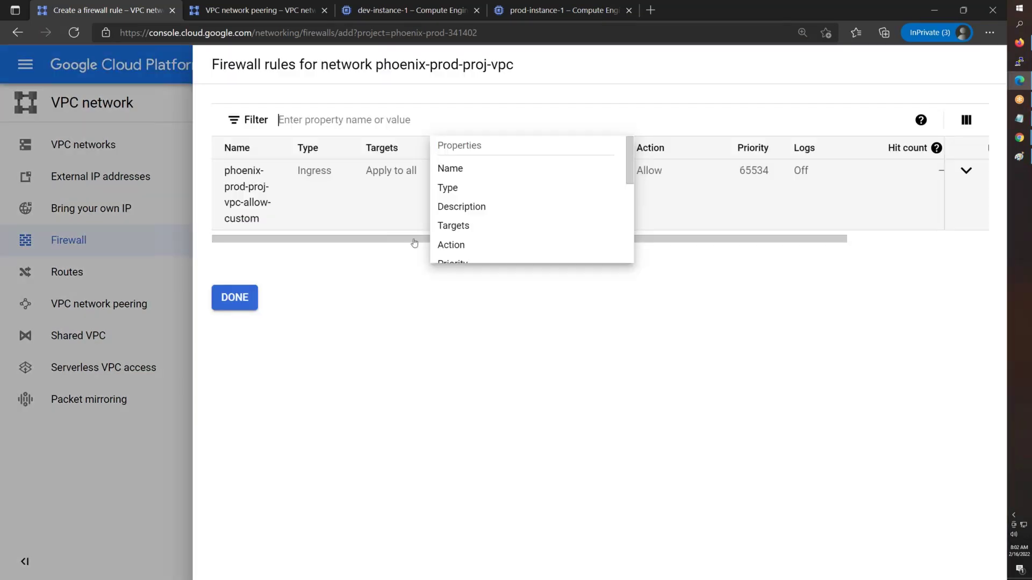
{"action": "left_click", "coordinate": [249, 311]}
{"action": "left_click", "coordinate": [250, 310]}
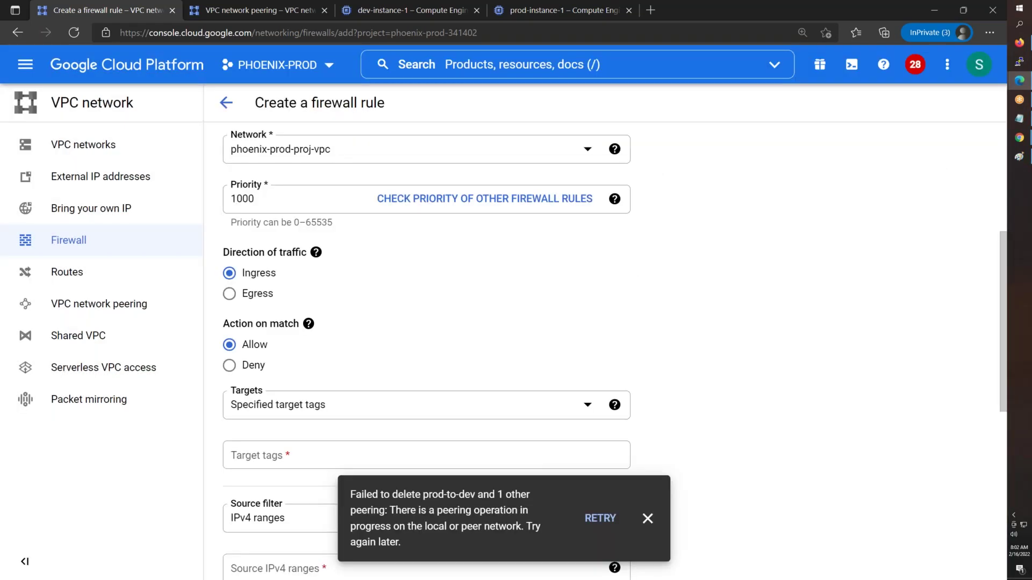
Step: Keep the rule's direction on Ingress and its action on Allow
{"action": "left_click", "coordinate": [260, 299]}
{"action": "left_click", "coordinate": [261, 277]}
{"action": "scroll", "coordinate": [261, 286], "scroll_direction": "down", "scroll_amount": 1}
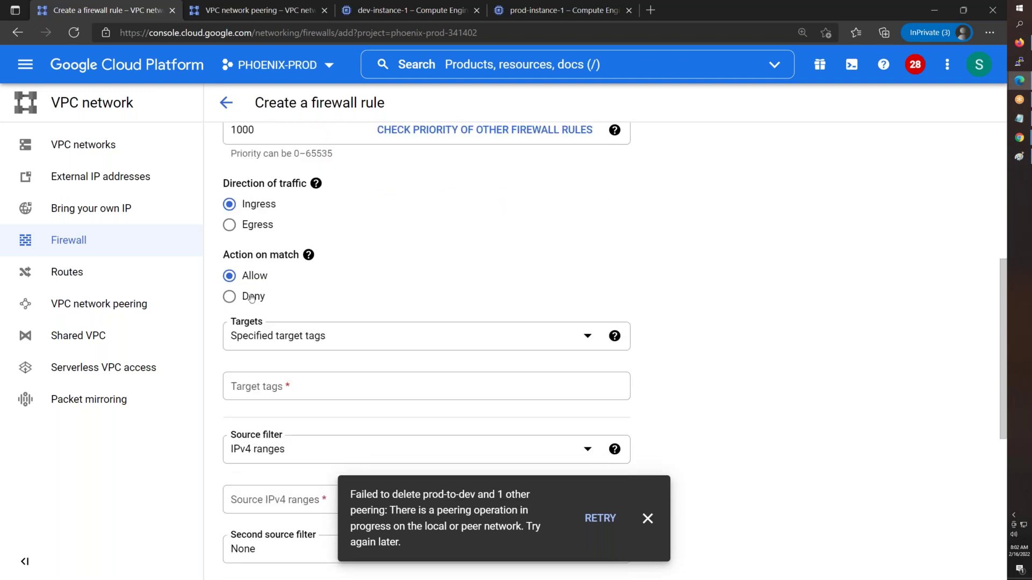
{"action": "left_click", "coordinate": [251, 299]}
{"action": "left_click", "coordinate": [255, 279]}
{"action": "scroll", "coordinate": [268, 353], "scroll_direction": "down", "scroll_amount": 2}
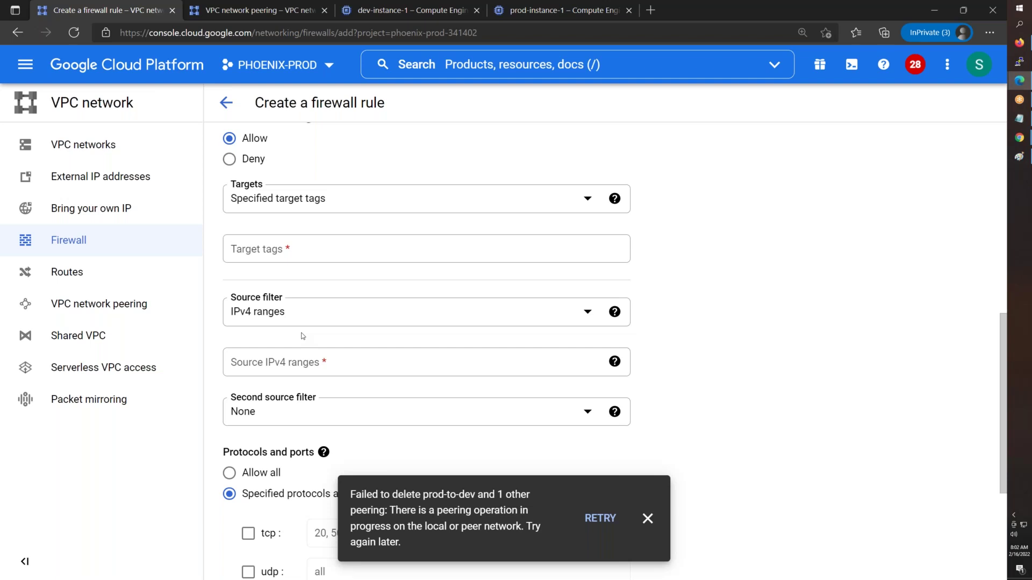
{"action": "left_click", "coordinate": [313, 377]}
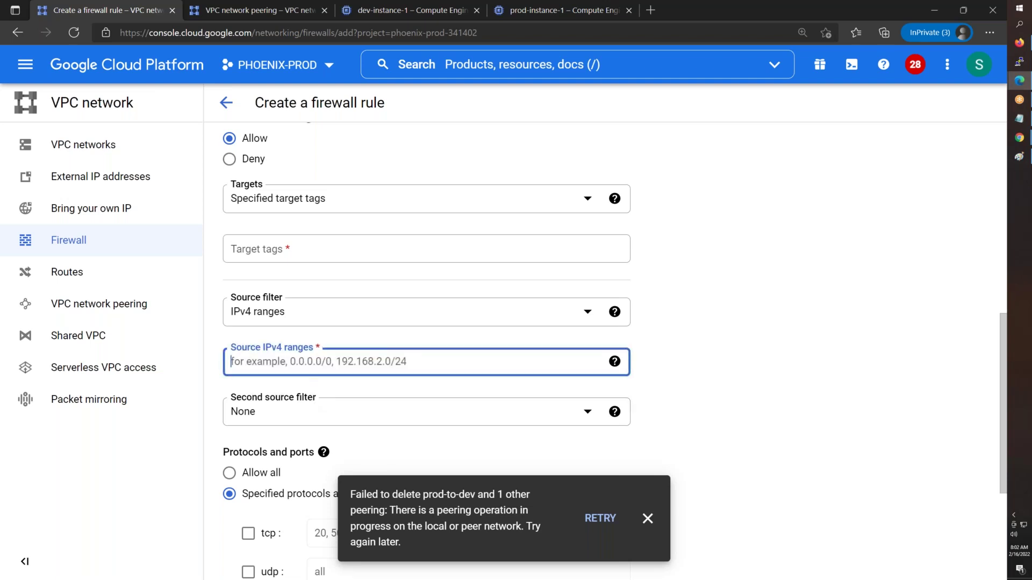
Step: Try source ranges 10.1.1.0/24 and 10.1.1.10/32, then remove both, leaving none
{"action": "type", "text": "10.1.1.0"}
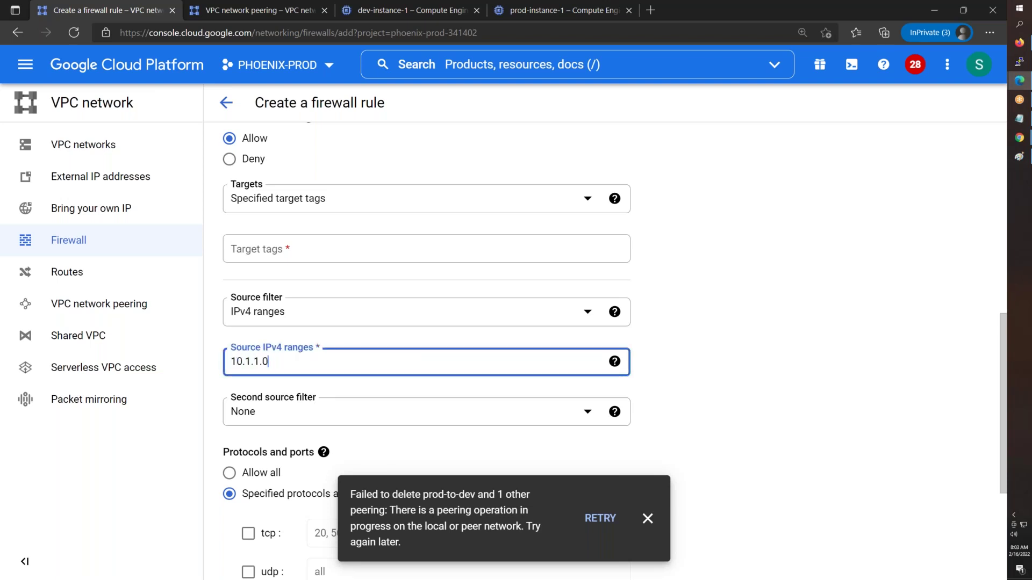
{"action": "type", "text": "/24"}
{"action": "key", "text": "Tab"}
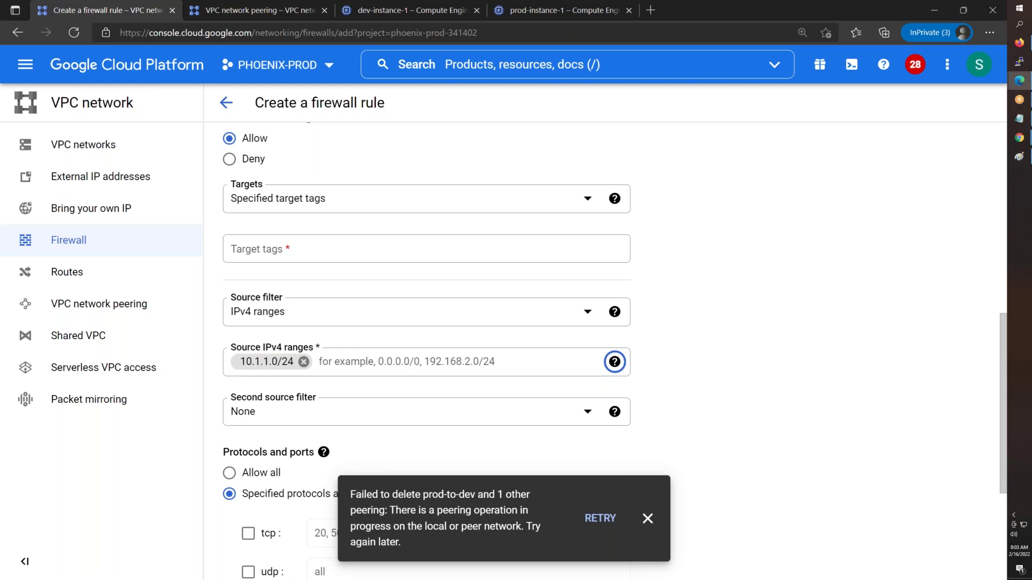
{"action": "left_click", "coordinate": [340, 364]}
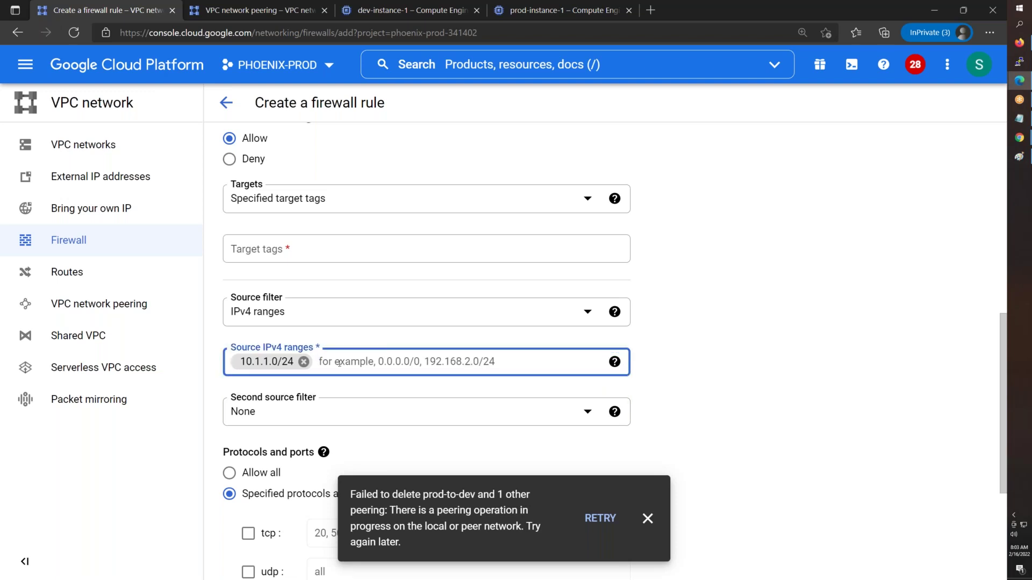
{"action": "type", "text": "10.1.1.10/24"}
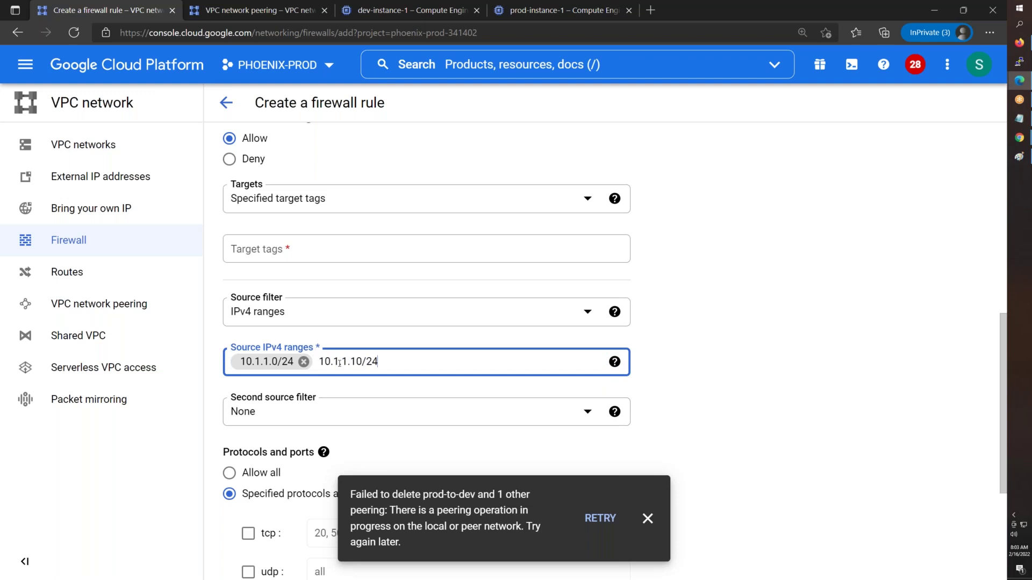
{"action": "key", "text": "Return"}
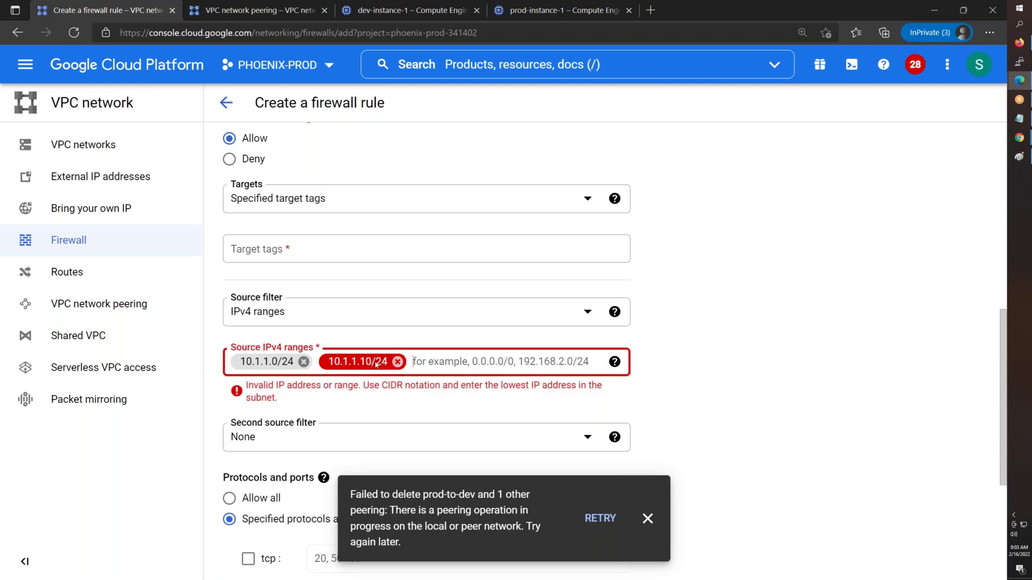
{"action": "left_click", "coordinate": [397, 362]}
{"action": "type", "text": "10.1.1."}
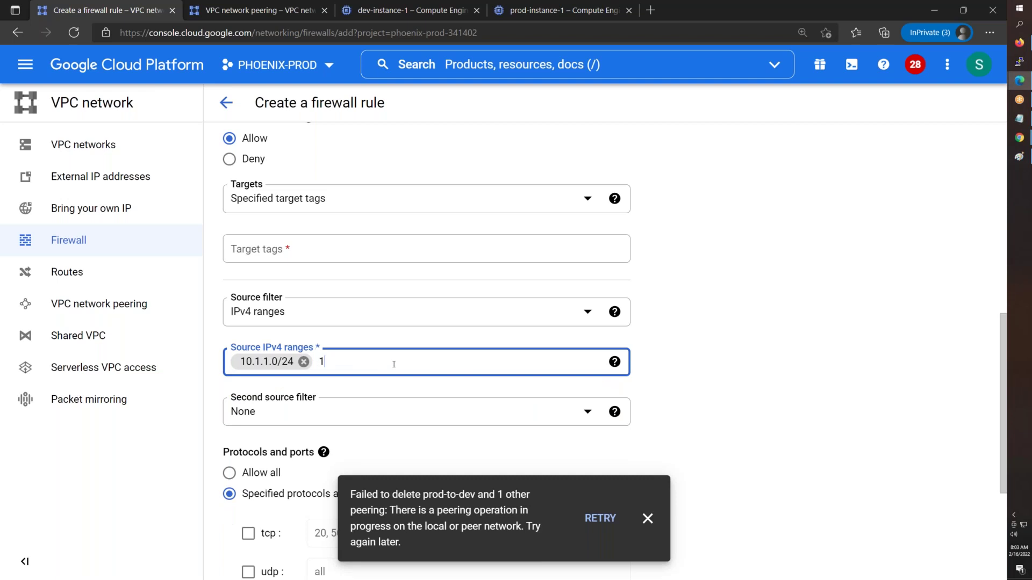
{"action": "type", "text": "10/32"}
{"action": "key", "text": "Return"}
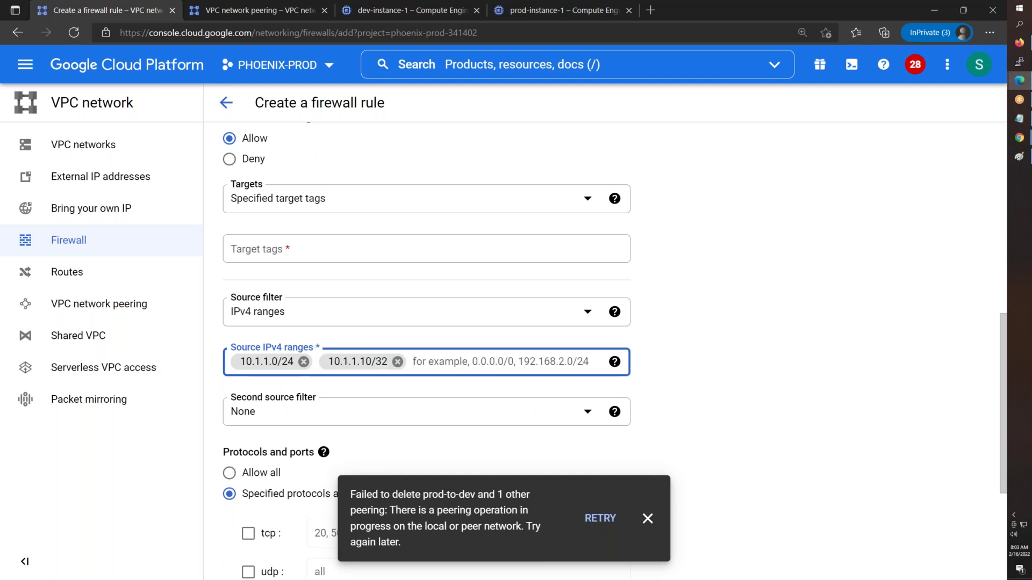
{"action": "left_click", "coordinate": [398, 362]}
{"action": "left_click", "coordinate": [303, 362]}
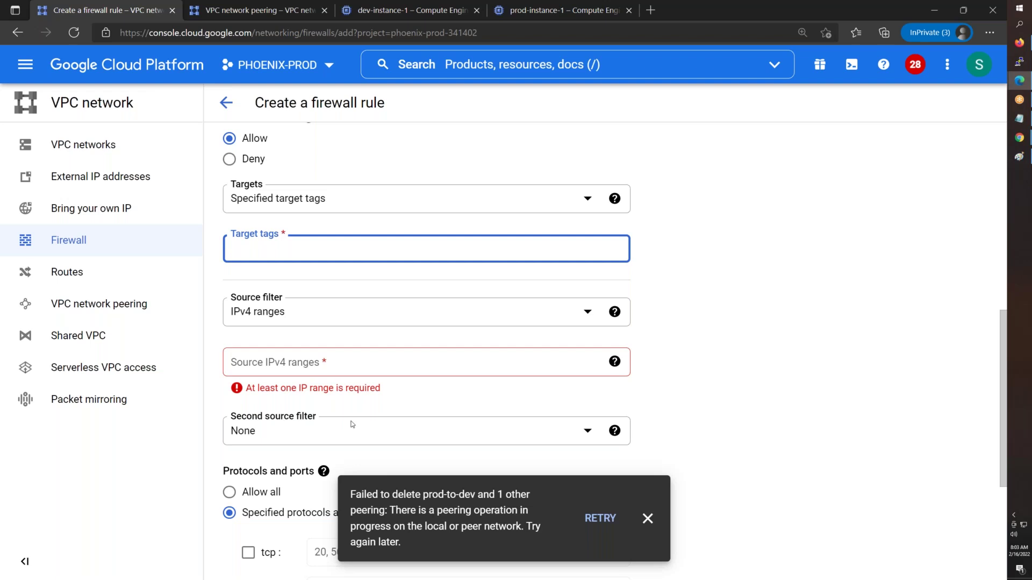
Step: From dev-instance-1, start creating a new VM instance and expand its networking settings
{"action": "left_click", "coordinate": [380, 9]}
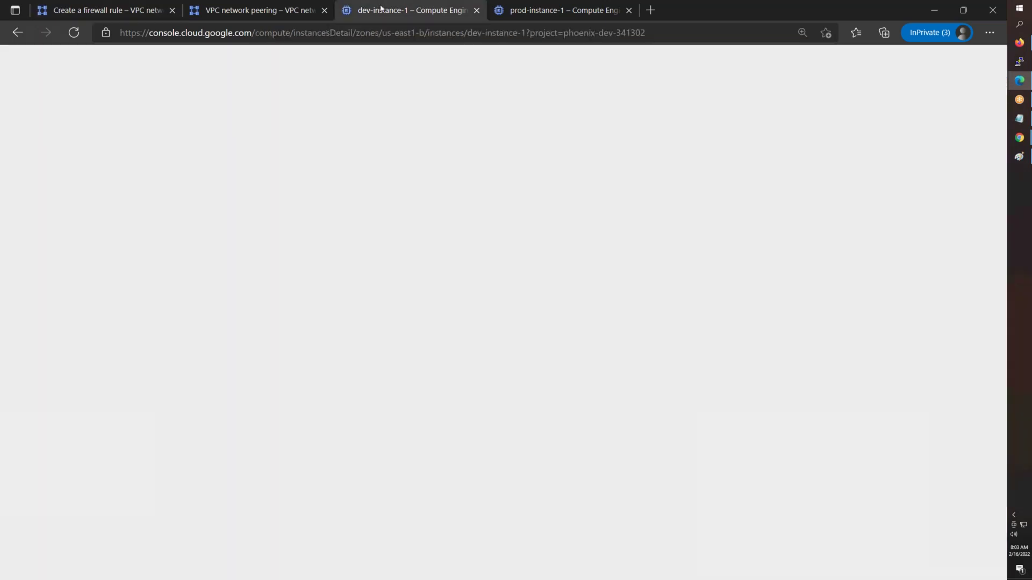
{"action": "left_click", "coordinate": [223, 104]}
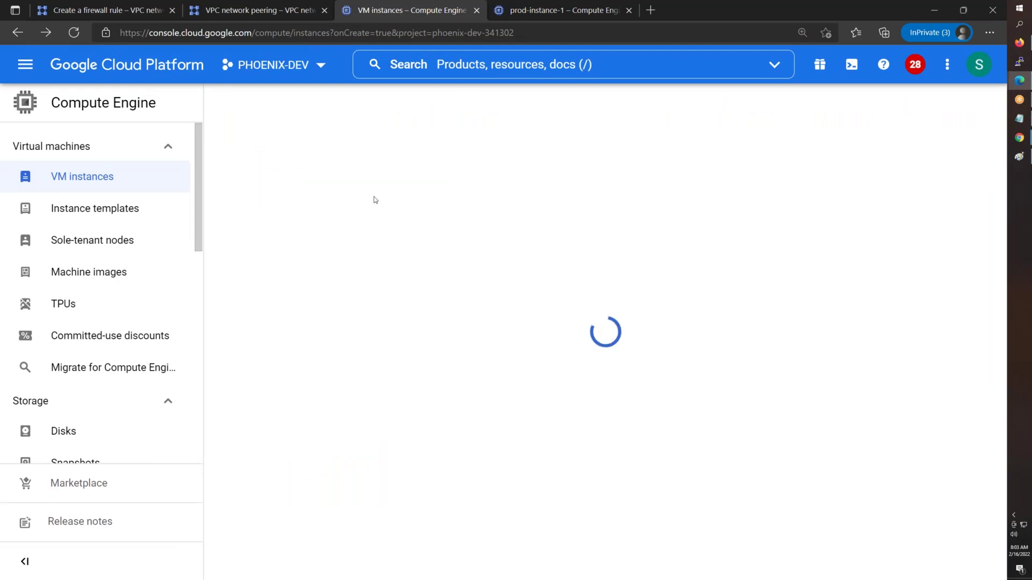
{"action": "left_click", "coordinate": [414, 97]}
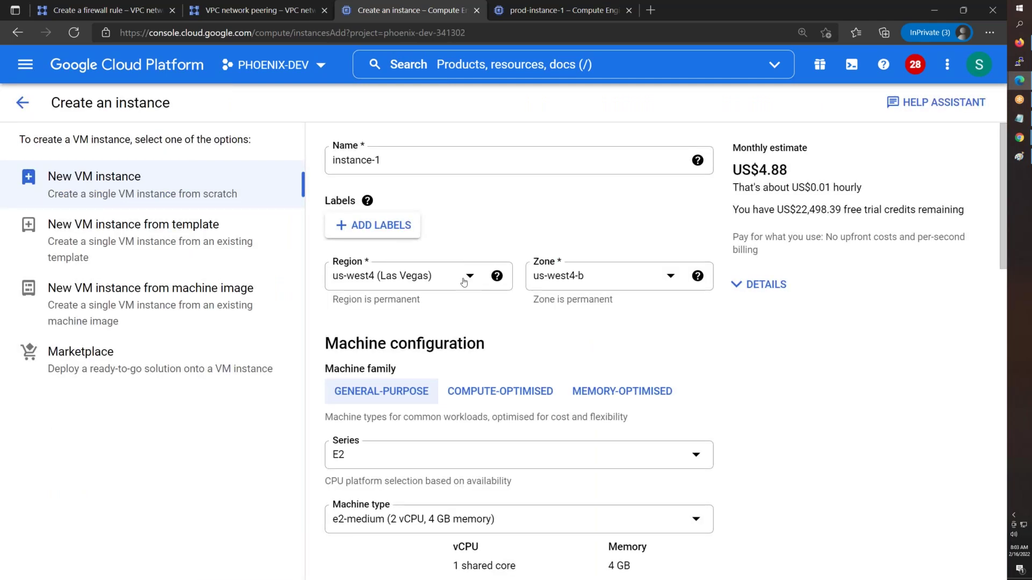
{"action": "scroll", "coordinate": [464, 282], "scroll_direction": "down", "scroll_amount": 11}
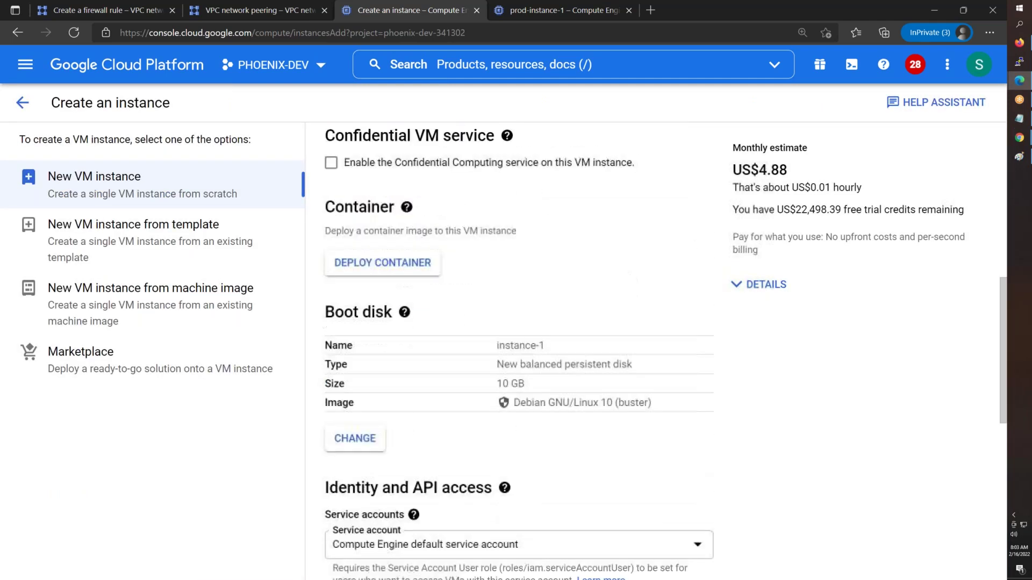
{"action": "scroll", "coordinate": [457, 463], "scroll_direction": "down", "scroll_amount": 7}
{"action": "left_click", "coordinate": [458, 462]}
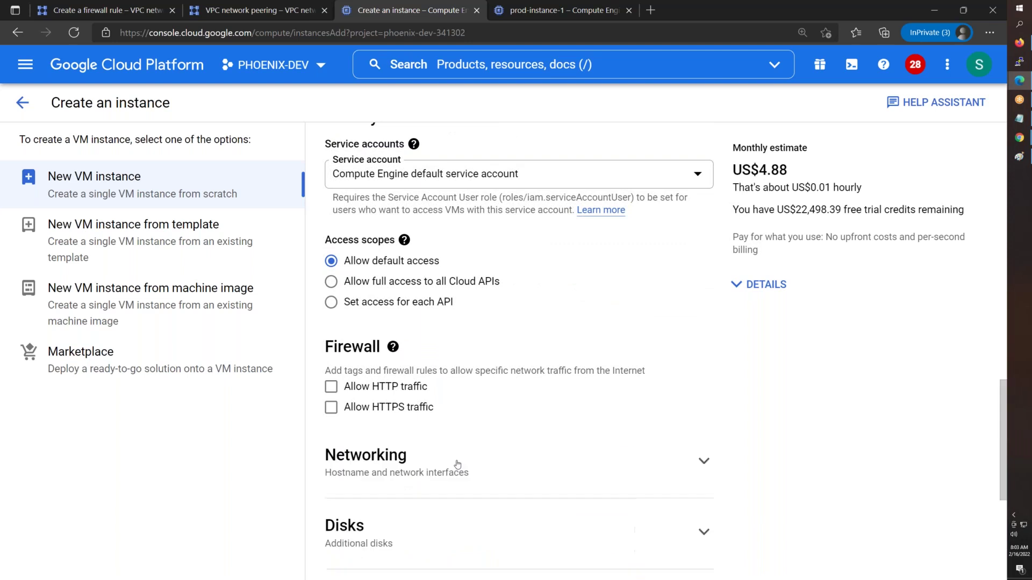
{"action": "scroll", "coordinate": [457, 463], "scroll_direction": "down", "scroll_amount": 5}
{"action": "scroll", "coordinate": [430, 268], "scroll_direction": "up", "scroll_amount": 2}
{"action": "left_click", "coordinate": [473, 277]}
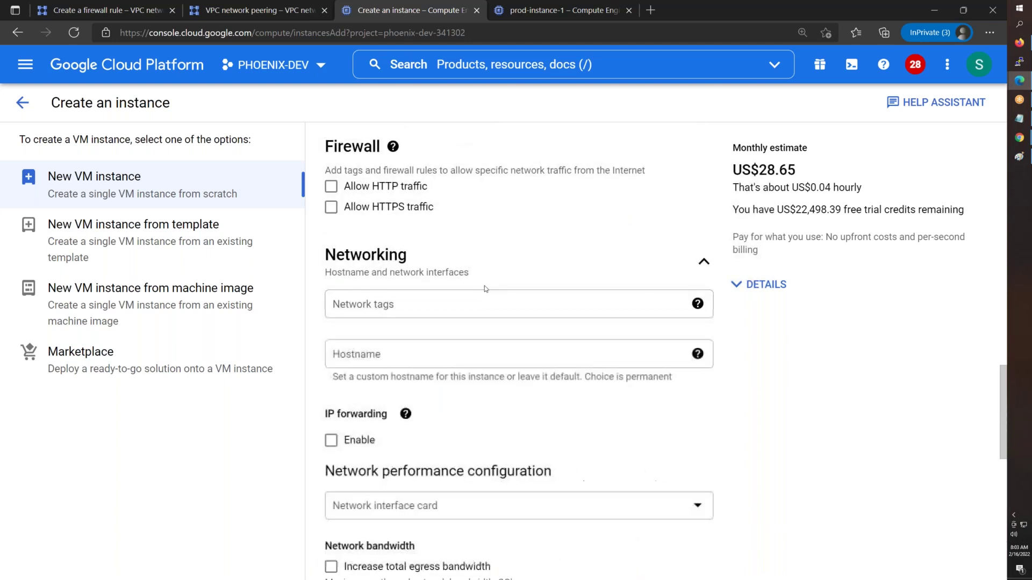
Step: Add network tag MyHRApp, then replace the rejected tag with lowercase myhrapp
{"action": "left_click", "coordinate": [403, 305]}
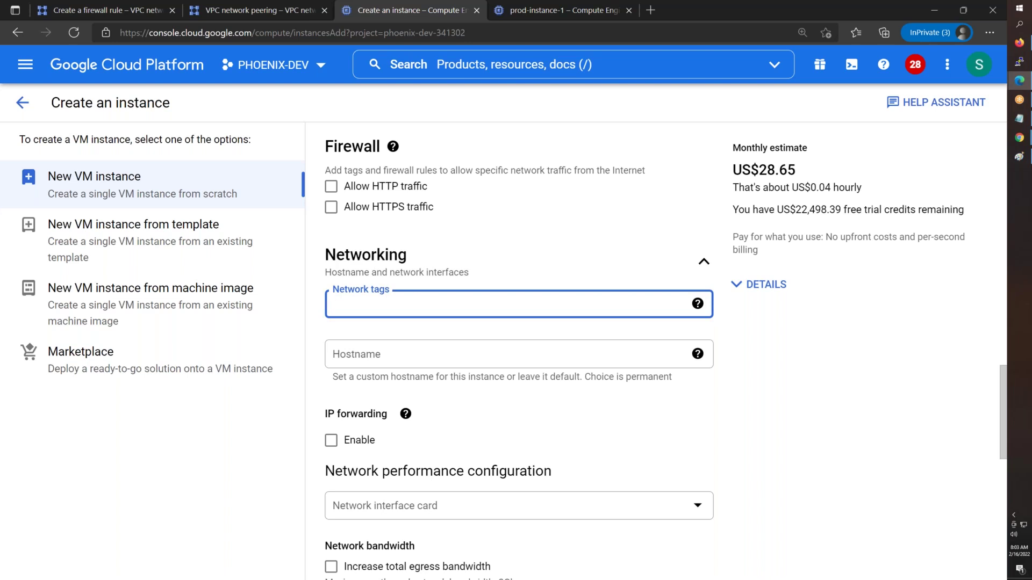
{"action": "type", "text": "MyHRAoo"}
{"action": "key", "text": "BackSpace"}
{"action": "key", "text": "BackSpace"}
{"action": "type", "text": "pp"}
{"action": "key", "text": "Return"}
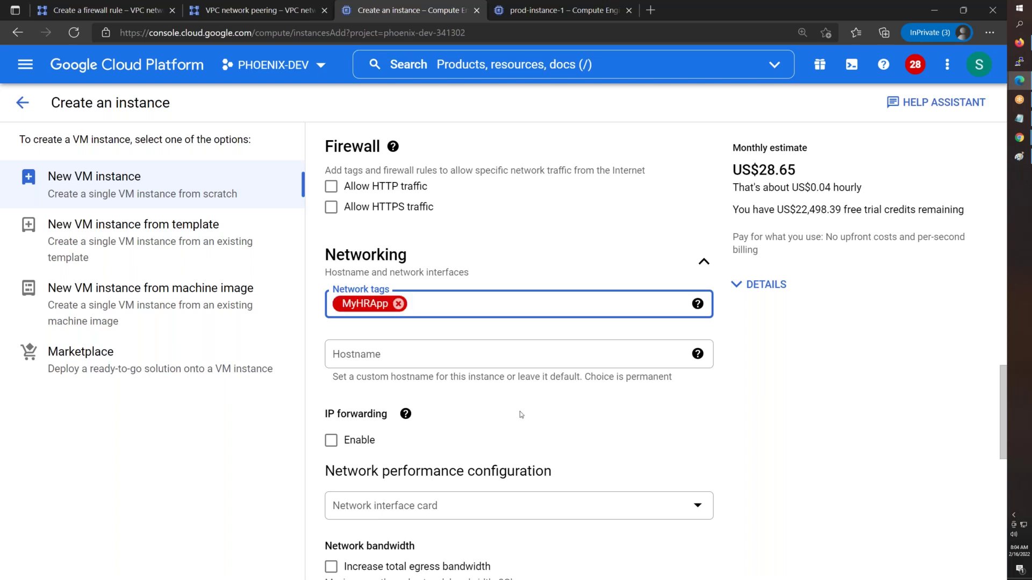
{"action": "left_click", "coordinate": [502, 420]}
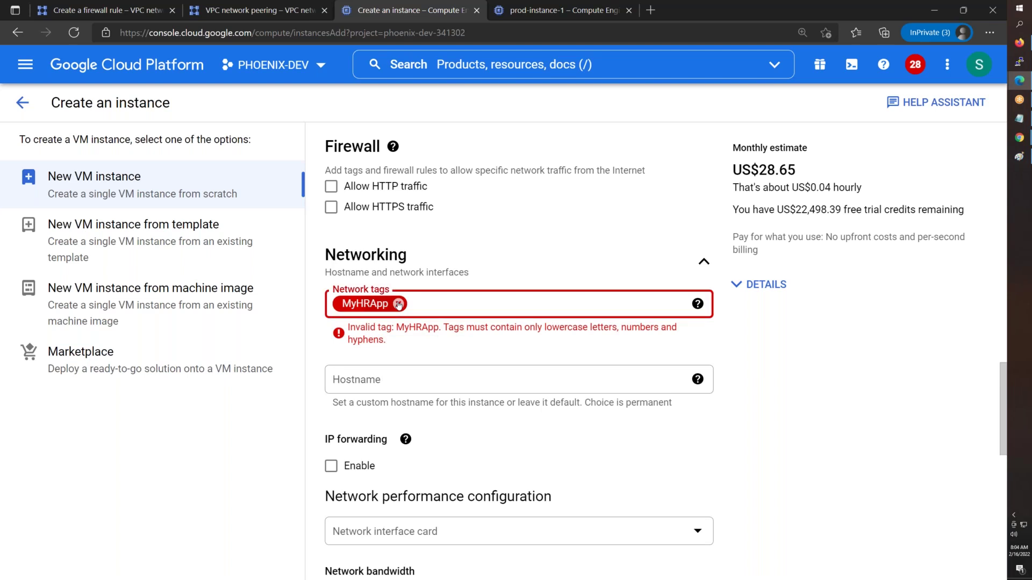
{"action": "left_click", "coordinate": [397, 304]}
{"action": "type", "text": "myhrapp"}
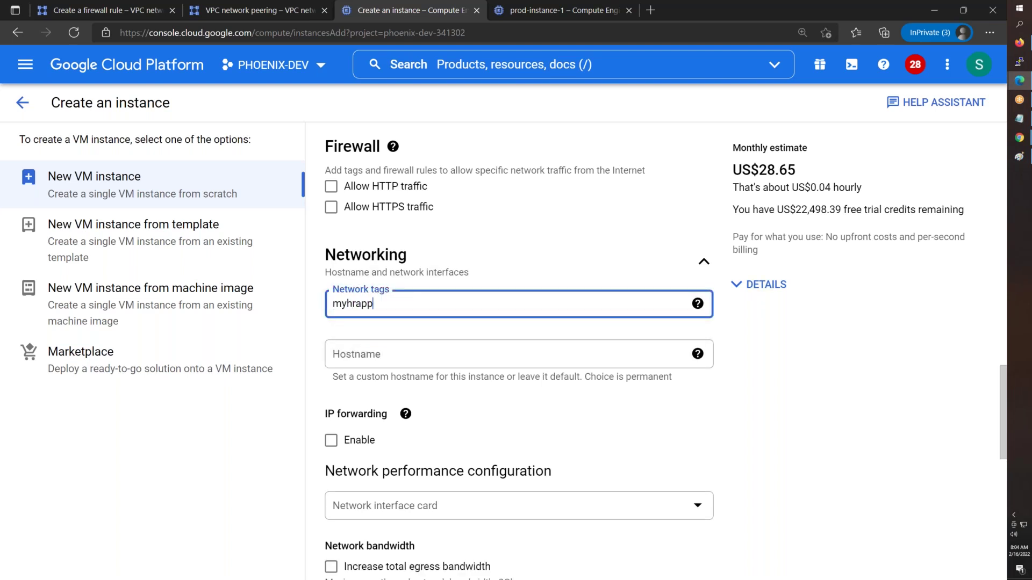
{"action": "key", "text": "Return"}
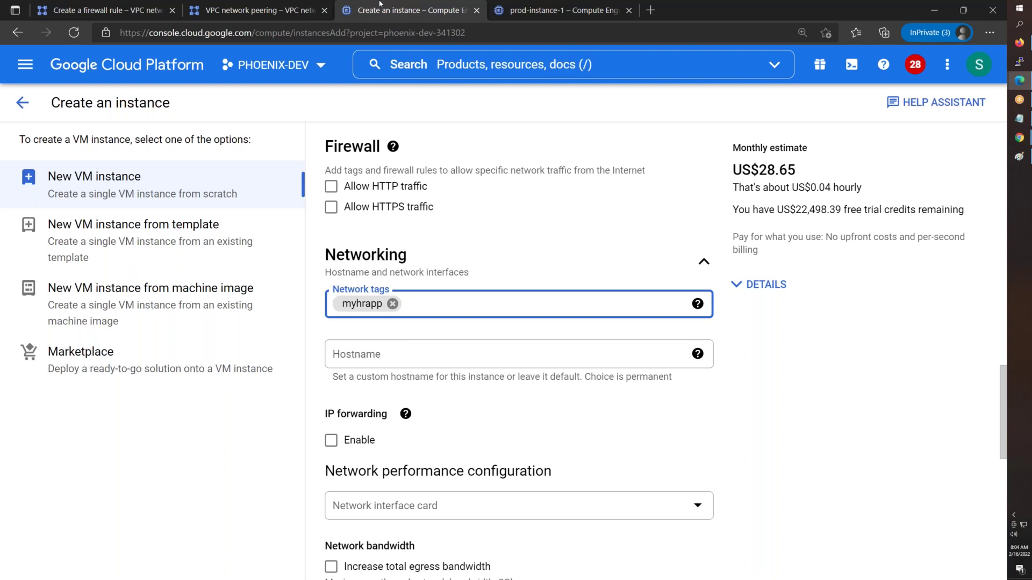
Step: Back in the prod rule draft, try Source tags and All instances, settling on Specified target tags
{"action": "left_click", "coordinate": [107, 11]}
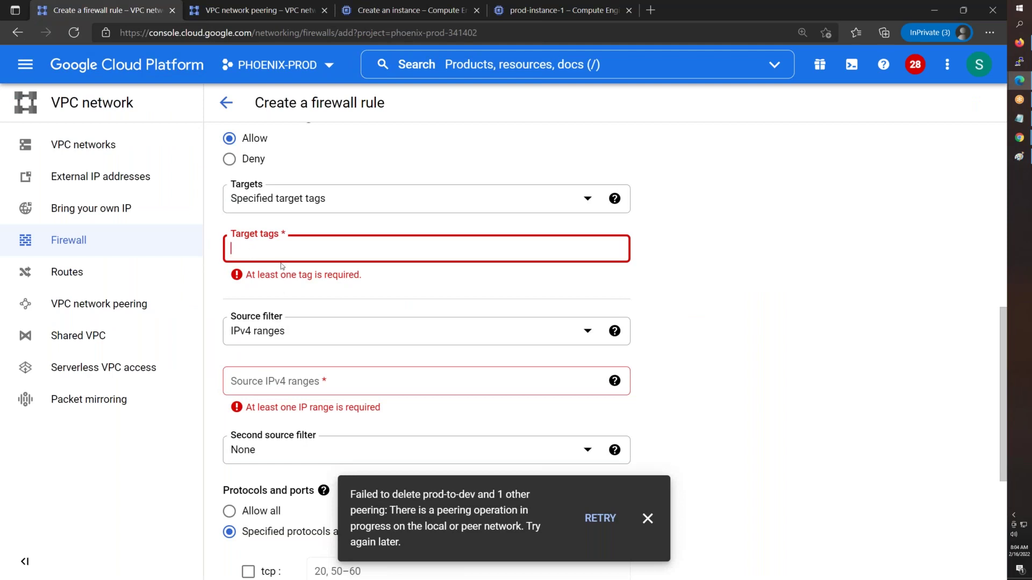
{"action": "left_click", "coordinate": [296, 332]}
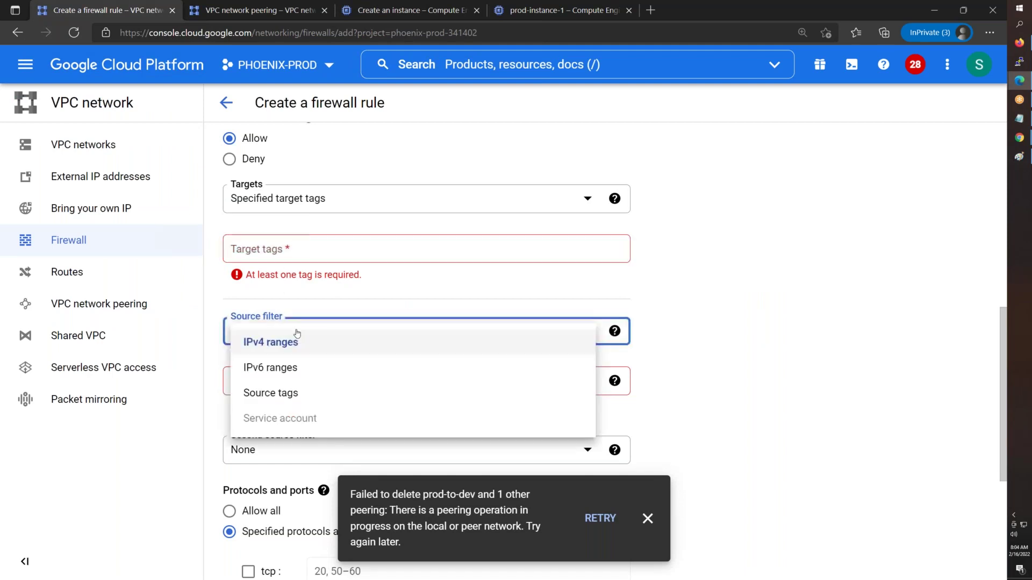
{"action": "left_click", "coordinate": [290, 393]}
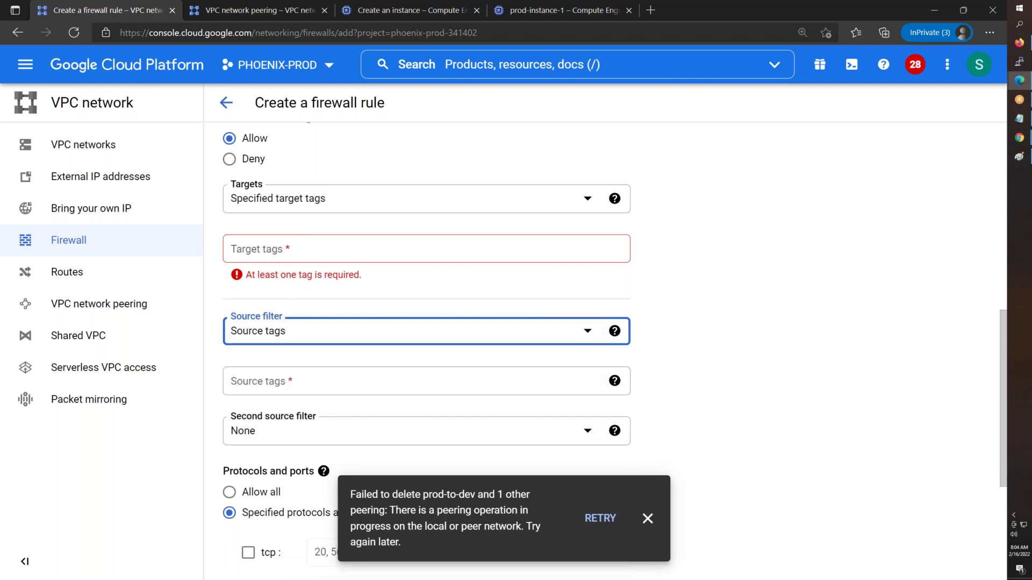
{"action": "left_click", "coordinate": [282, 380]}
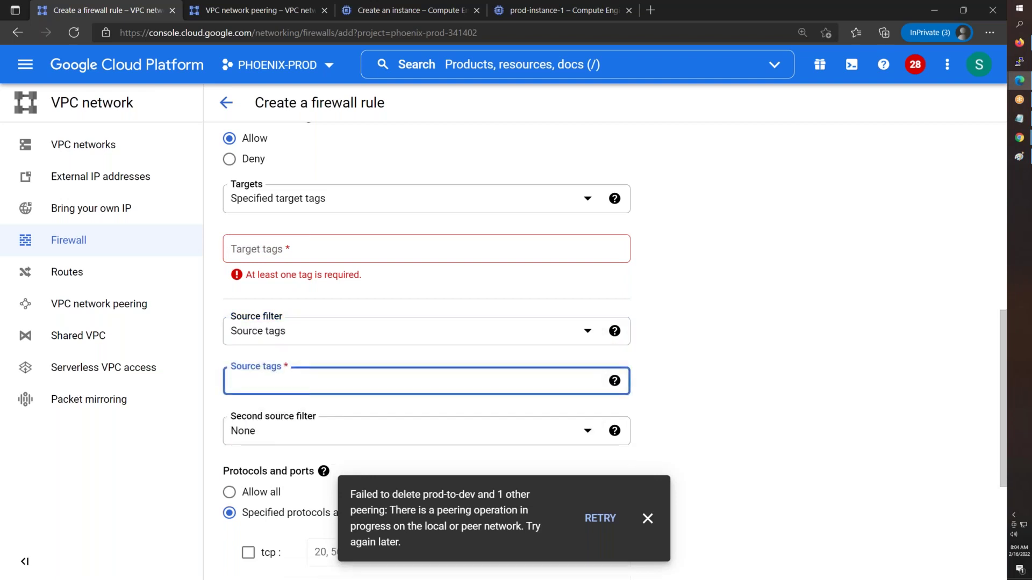
{"action": "left_click", "coordinate": [304, 210]}
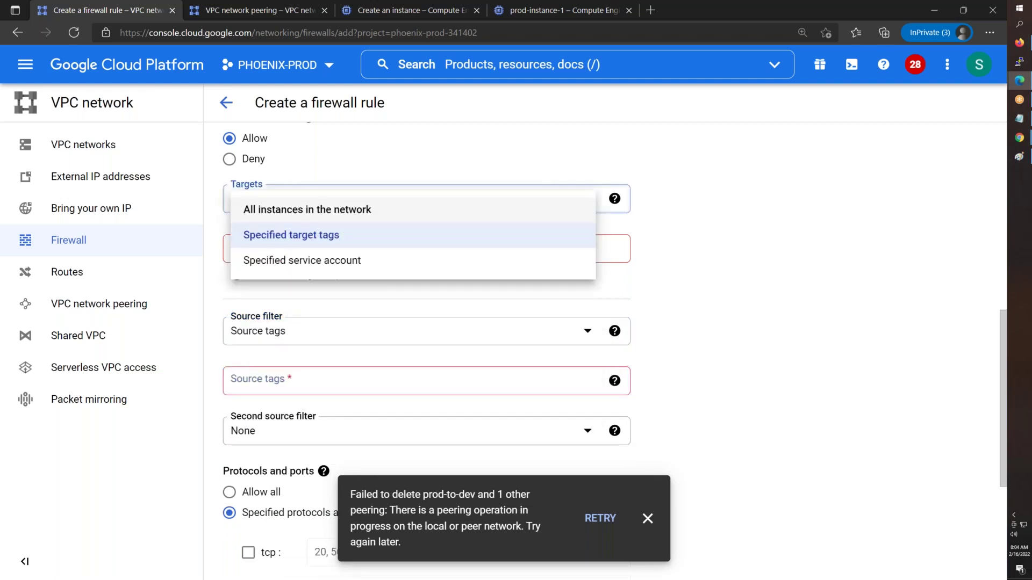
{"action": "left_click", "coordinate": [322, 209]}
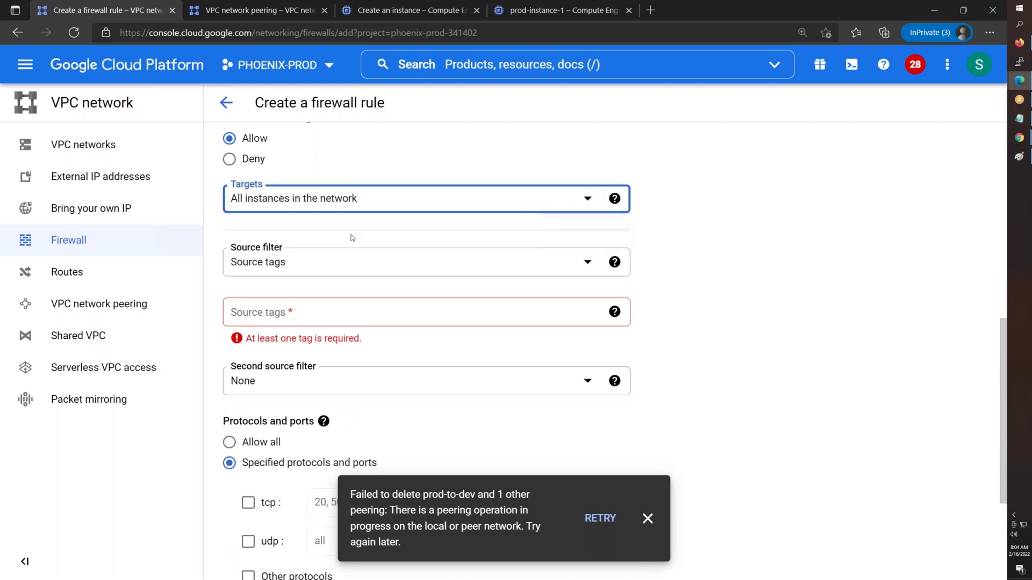
{"action": "left_click", "coordinate": [306, 212]}
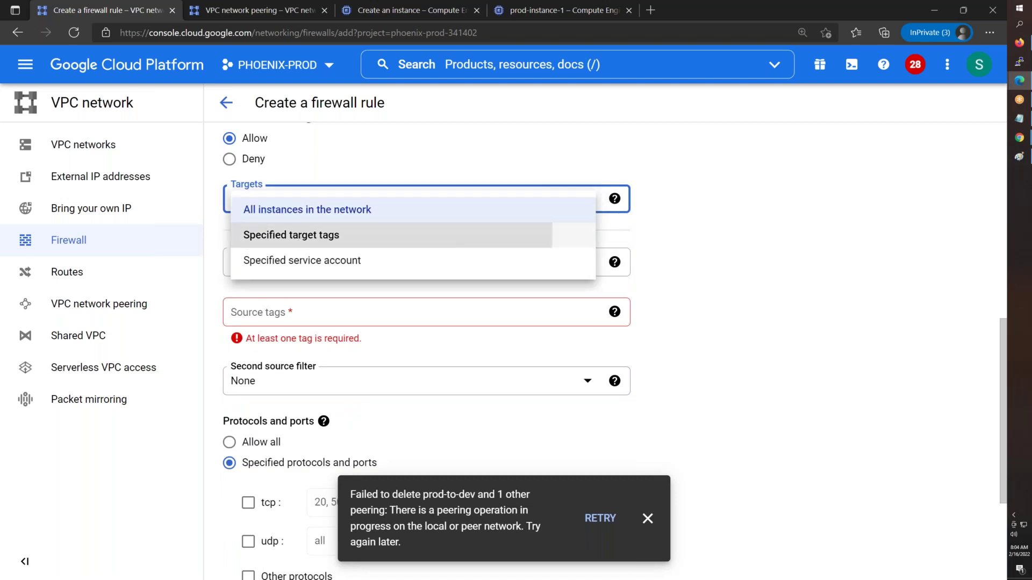
{"action": "left_click", "coordinate": [301, 236]}
Step: Enter a placeholder target tag 'tags' and set the source filter to IPv4 ranges
{"action": "scroll", "coordinate": [298, 248], "scroll_direction": "up", "scroll_amount": 2}
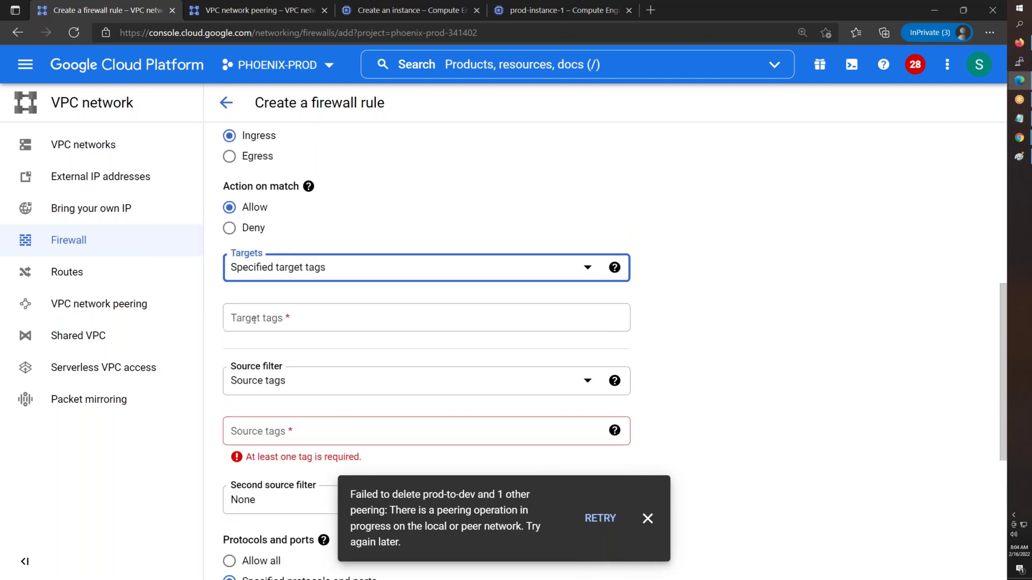
{"action": "left_click", "coordinate": [253, 322]}
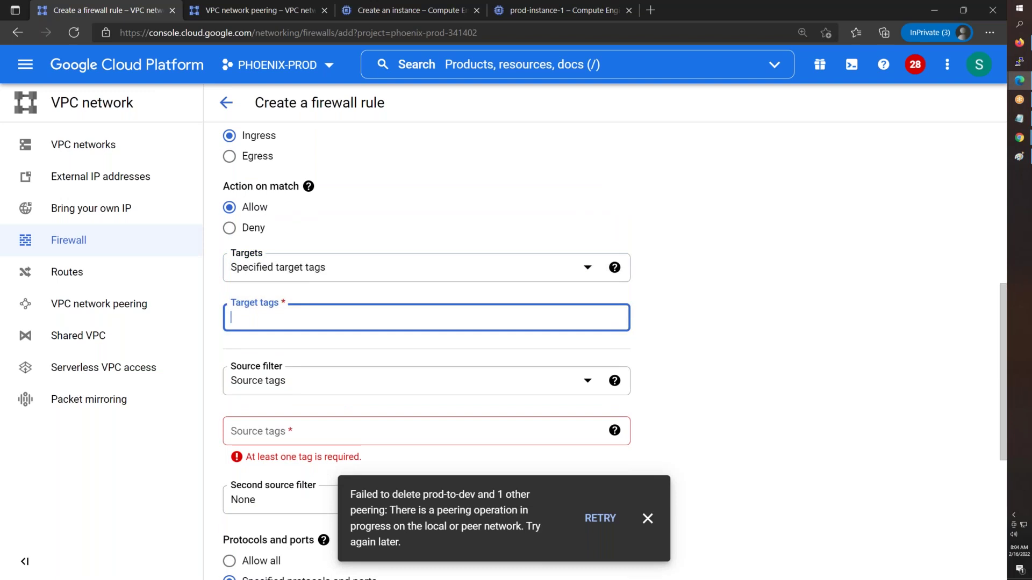
{"action": "type", "text": "tags"}
{"action": "scroll", "coordinate": [253, 322], "scroll_direction": "down", "scroll_amount": 3}
{"action": "left_click", "coordinate": [285, 243]}
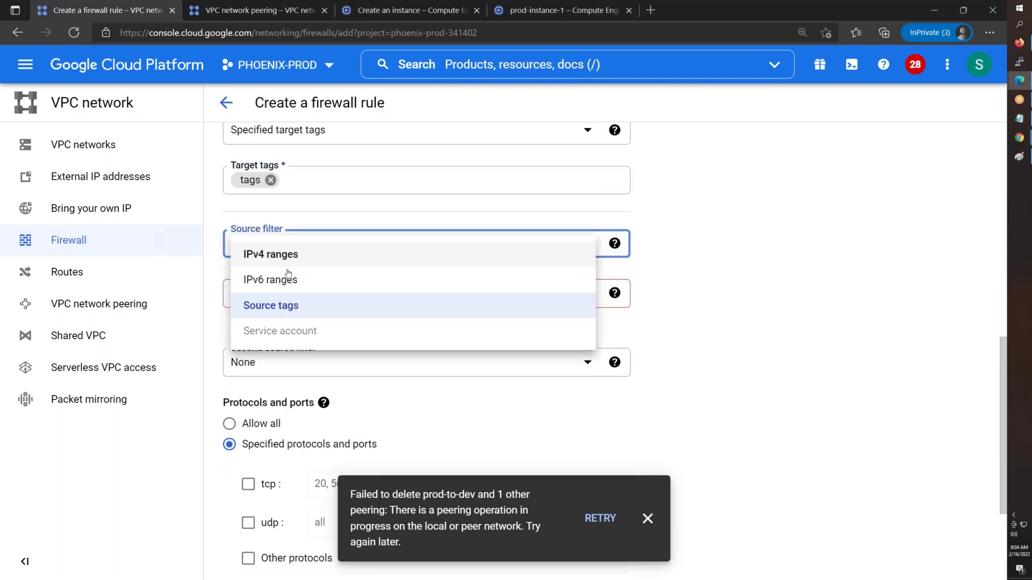
{"action": "left_click", "coordinate": [284, 254]}
{"action": "left_click", "coordinate": [267, 295]}
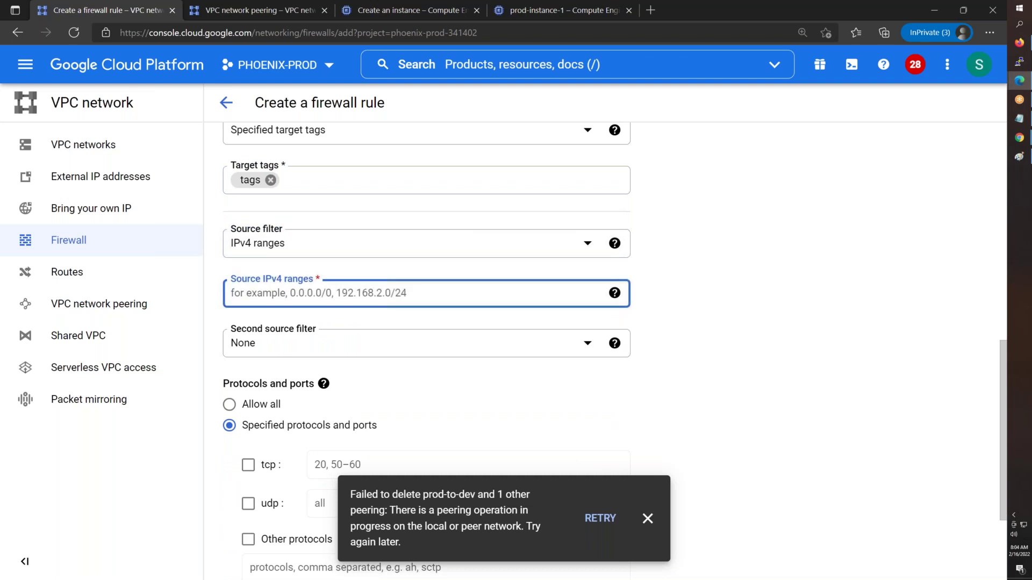
Step: Remove the placeholder tag, keep Specified target tags, and read the targets explanation
{"action": "scroll", "coordinate": [269, 292], "scroll_direction": "up", "scroll_amount": 2}
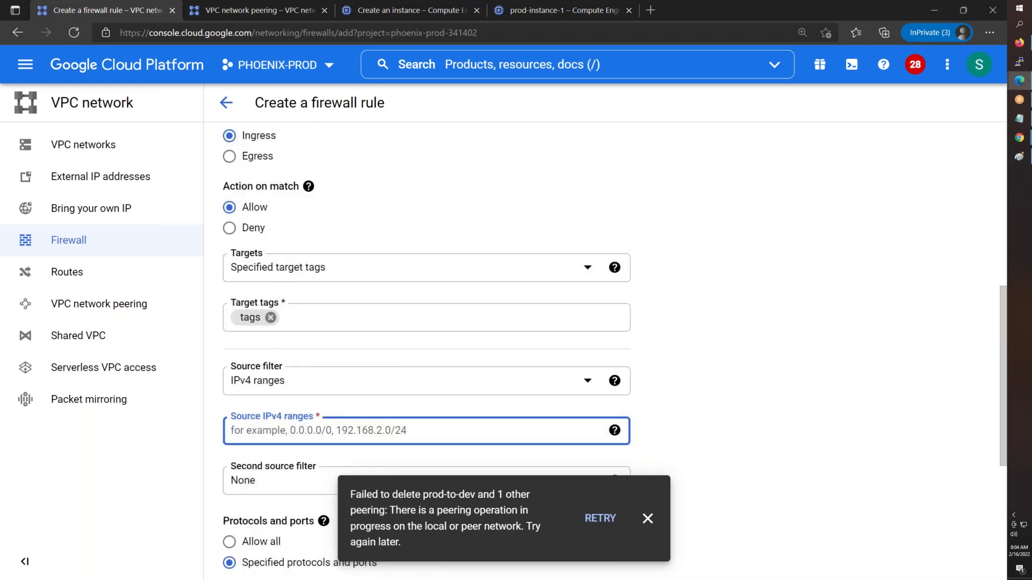
{"action": "left_click", "coordinate": [271, 319]}
{"action": "left_click", "coordinate": [281, 267]}
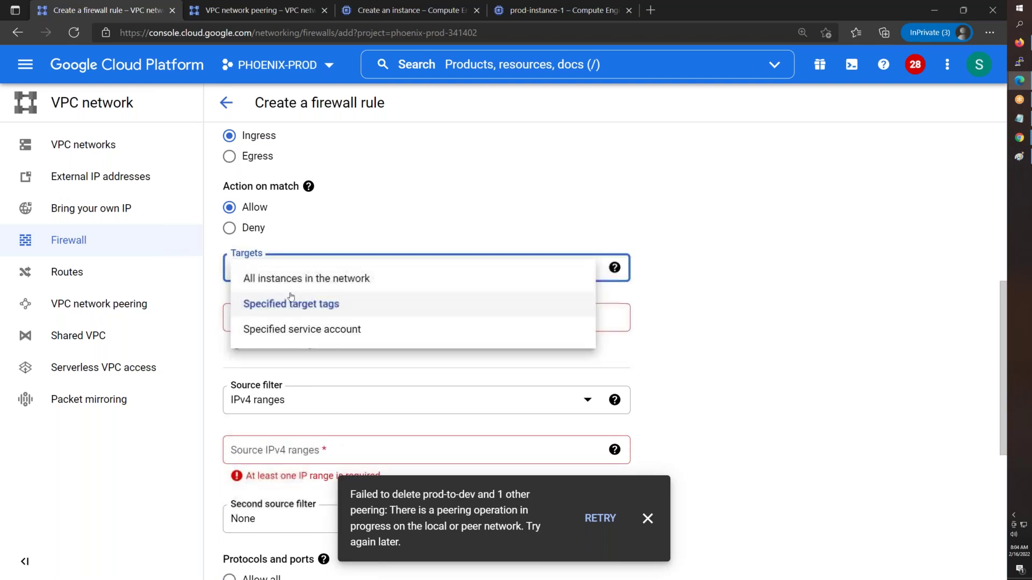
{"action": "left_click", "coordinate": [318, 240]}
{"action": "scroll", "coordinate": [310, 331], "scroll_direction": "up", "scroll_amount": 6}
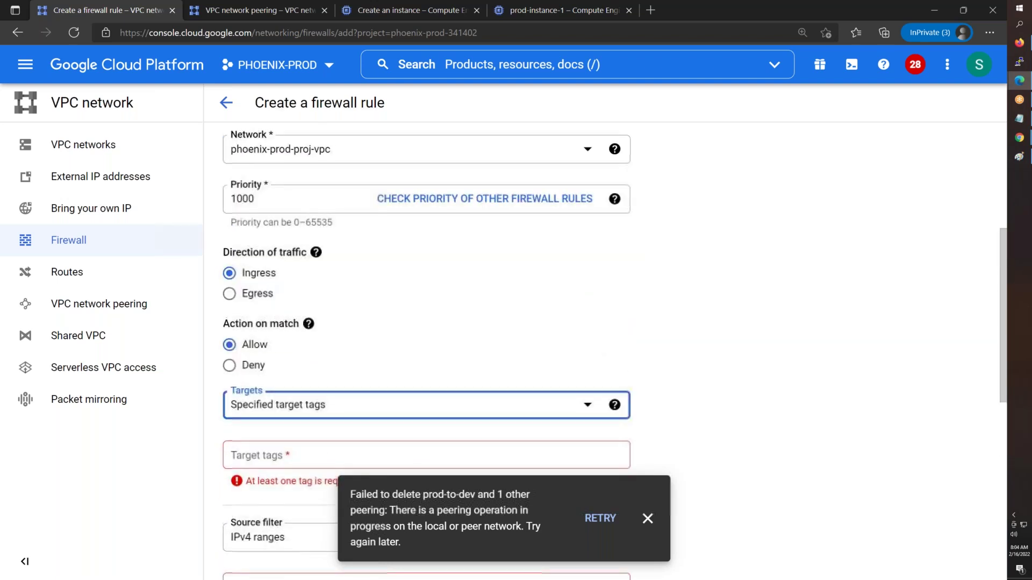
{"action": "scroll", "coordinate": [310, 331], "scroll_direction": "down", "scroll_amount": 5}
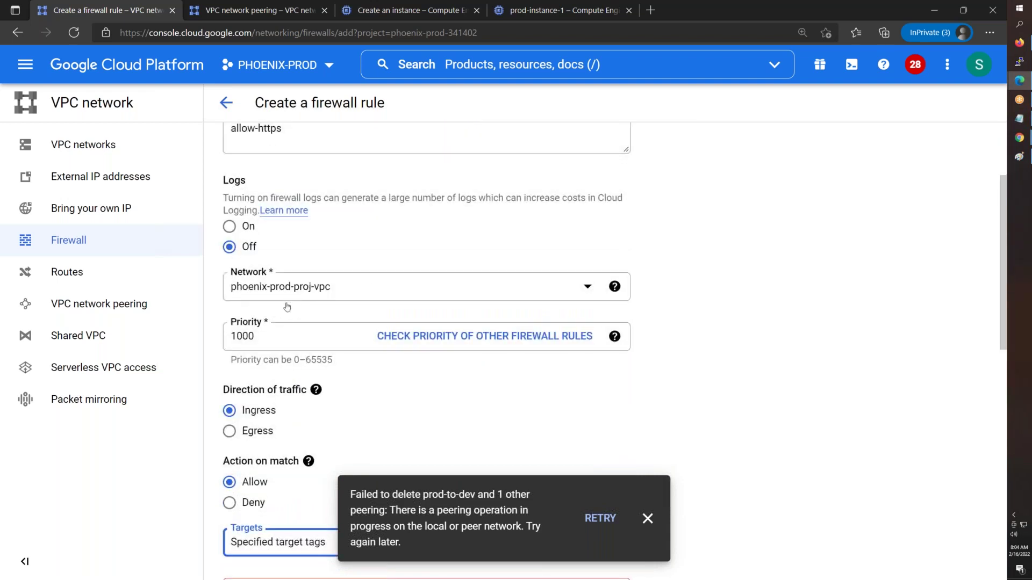
{"action": "scroll", "coordinate": [283, 319], "scroll_direction": "down", "scroll_amount": 4}
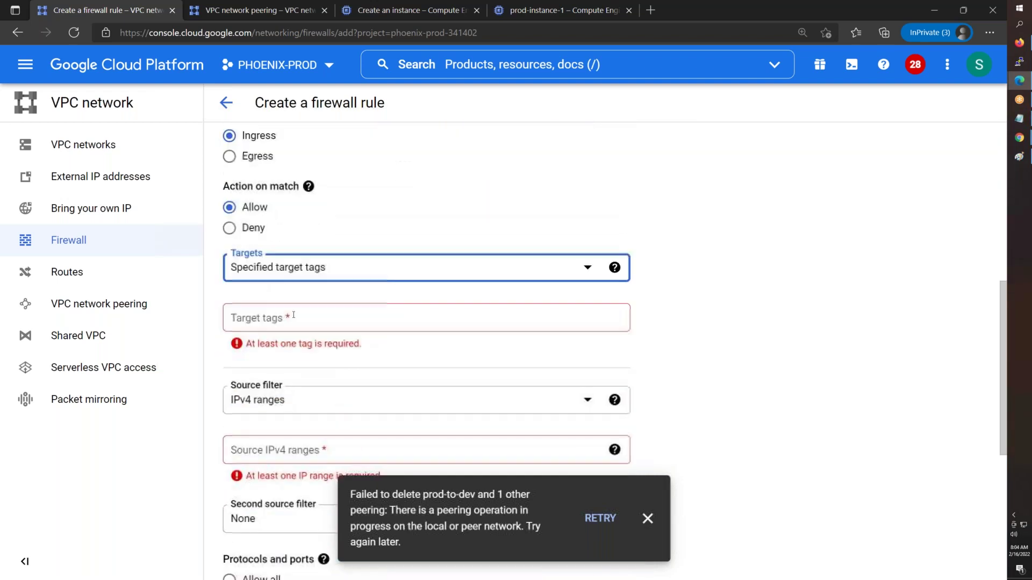
{"action": "left_click", "coordinate": [604, 208]}
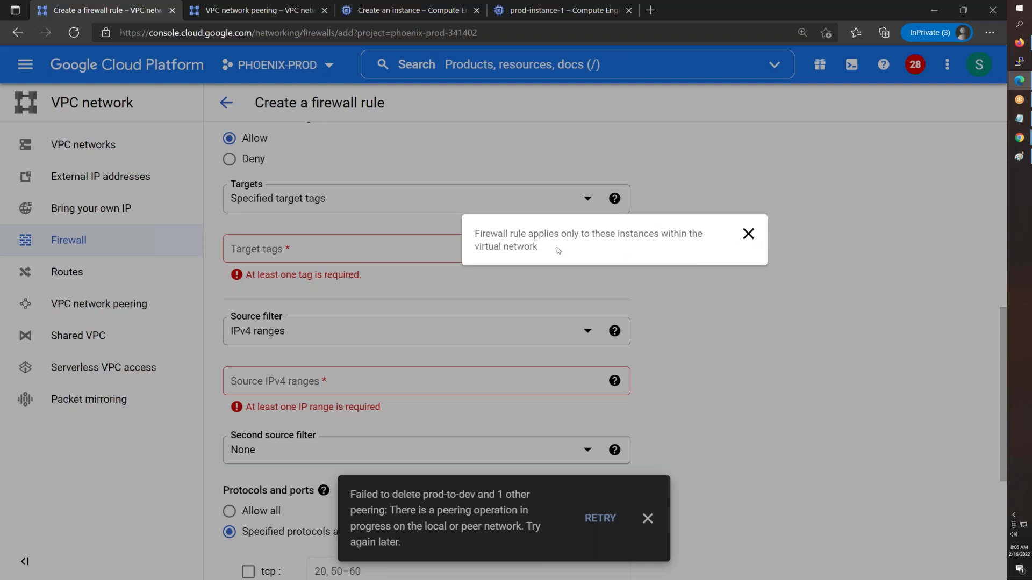
{"action": "left_click", "coordinate": [270, 202]}
{"action": "left_click", "coordinate": [271, 202]}
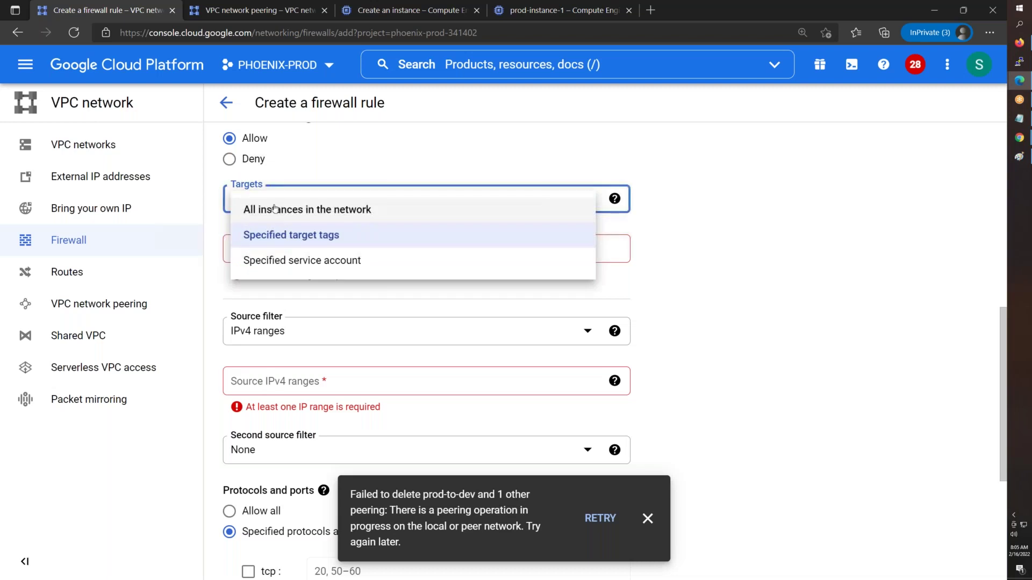
Step: Give the rule the target tag myhrapp
{"action": "left_click", "coordinate": [286, 235]}
{"action": "left_click", "coordinate": [288, 242]}
{"action": "type", "text": "myhrapp"}
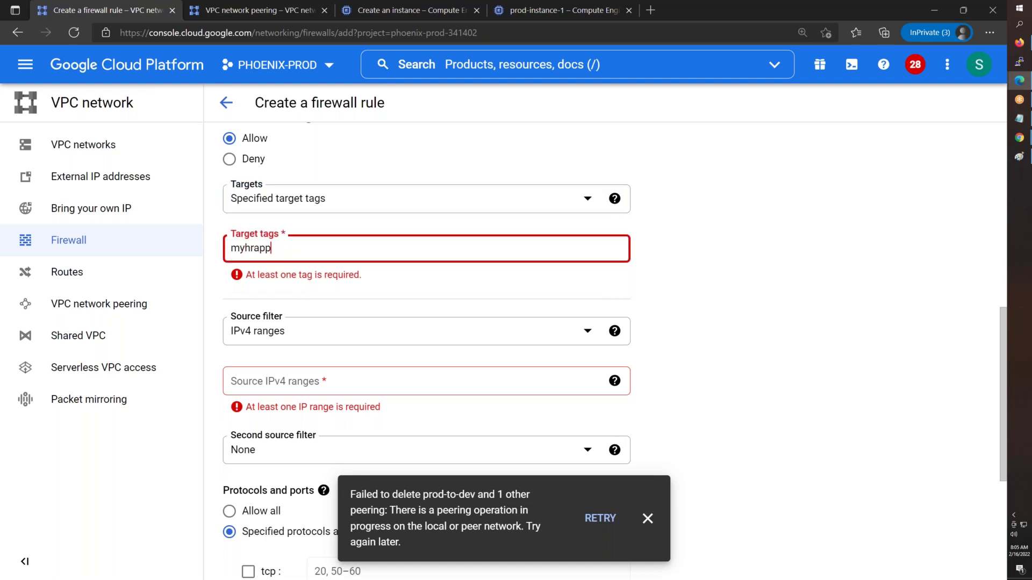
{"action": "key", "text": "Return"}
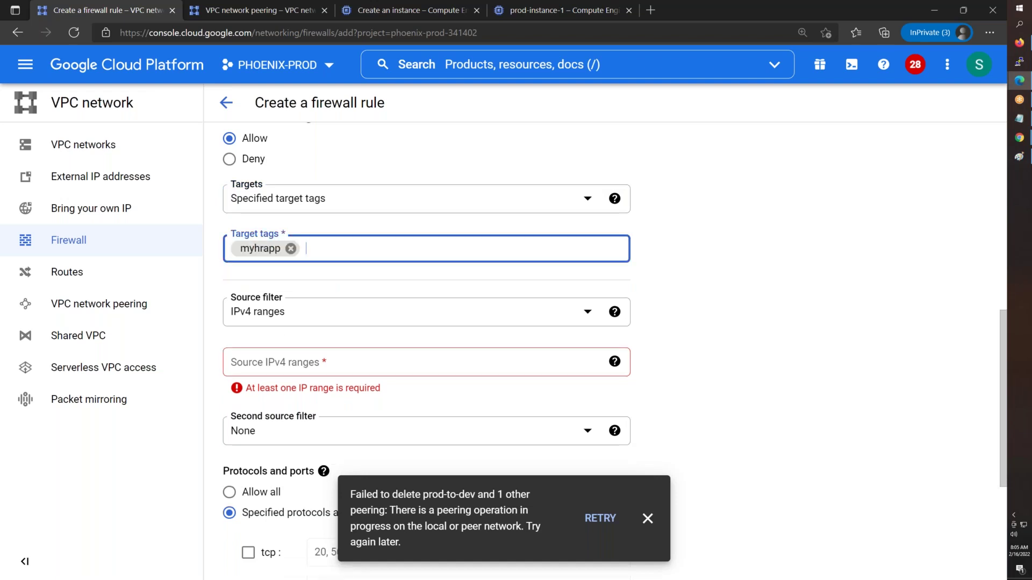
Step: Add 0.0.0.0/0 as the rule's source IPv4 range
{"action": "left_click", "coordinate": [274, 362]}
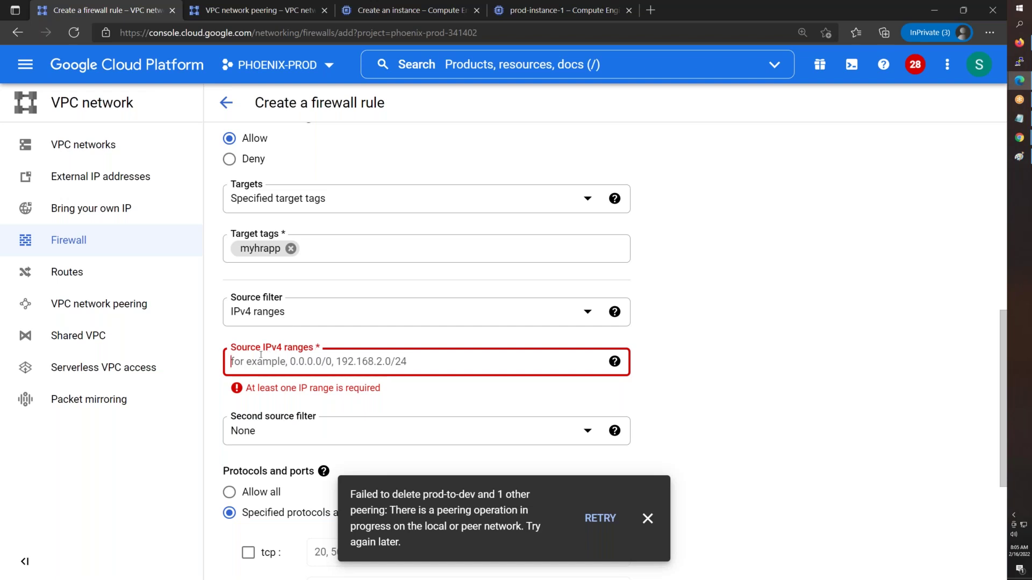
{"action": "type", "text": "0.0.0.0/0"}
{"action": "key", "text": "Return"}
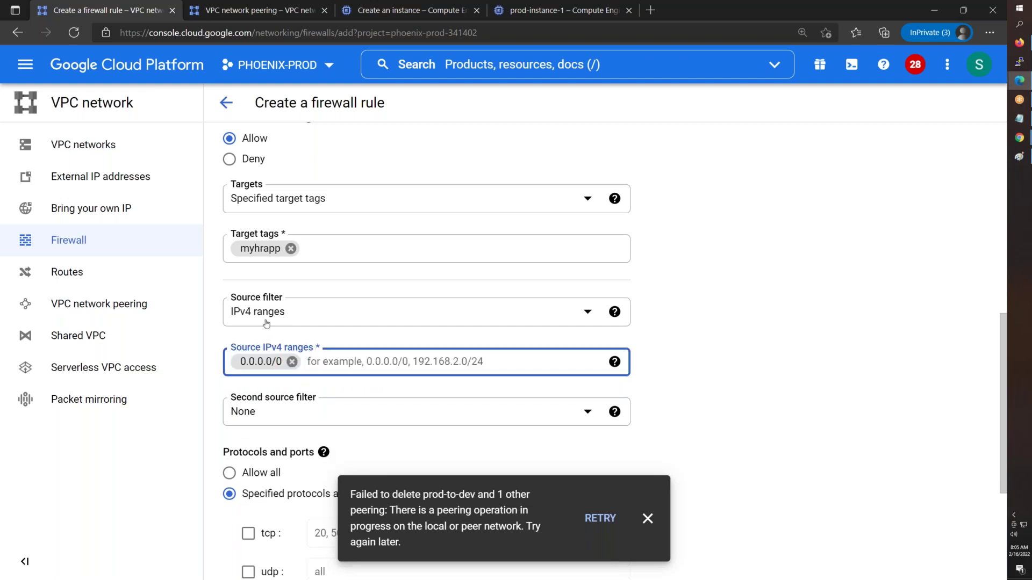
{"action": "scroll", "coordinate": [266, 324], "scroll_direction": "down", "scroll_amount": 4}
Step: Allow tcp ports 443,80 and review the completed rule form
{"action": "left_click", "coordinate": [380, 319]}
{"action": "type", "text": "443"}
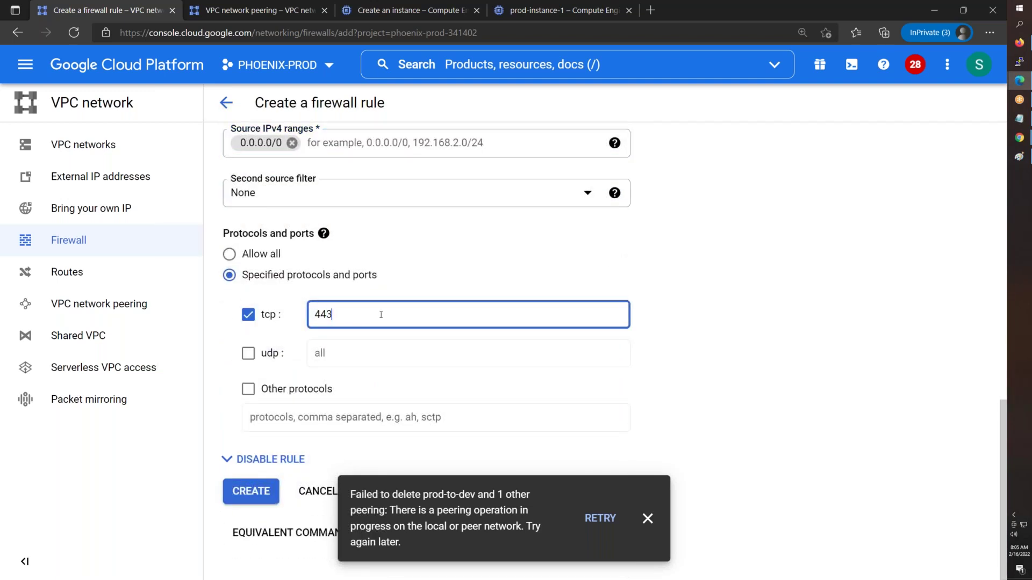
{"action": "type", "text": ",80"}
{"action": "key", "text": "Tab"}
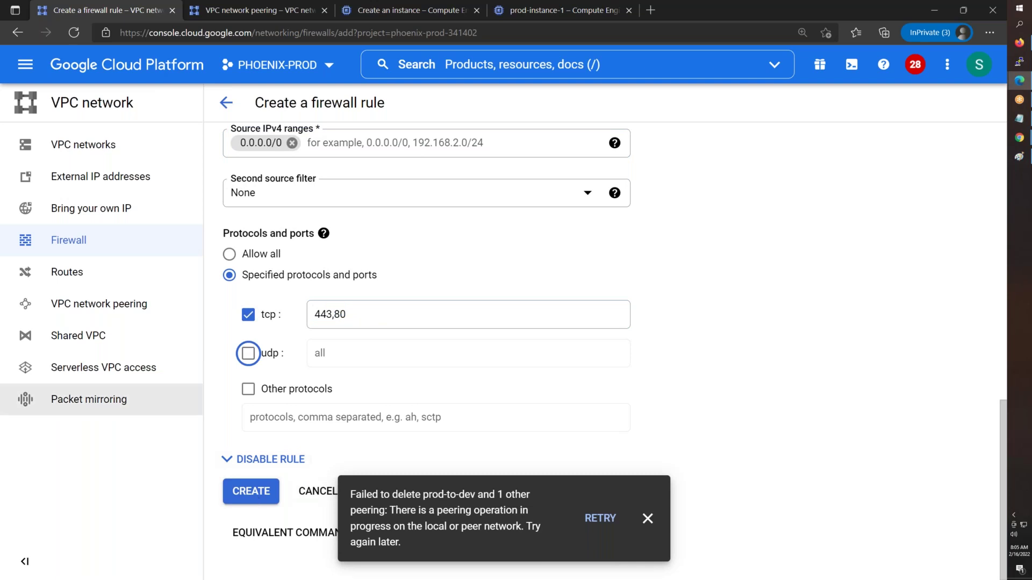
{"action": "scroll", "coordinate": [356, 375], "scroll_direction": "up", "scroll_amount": 5}
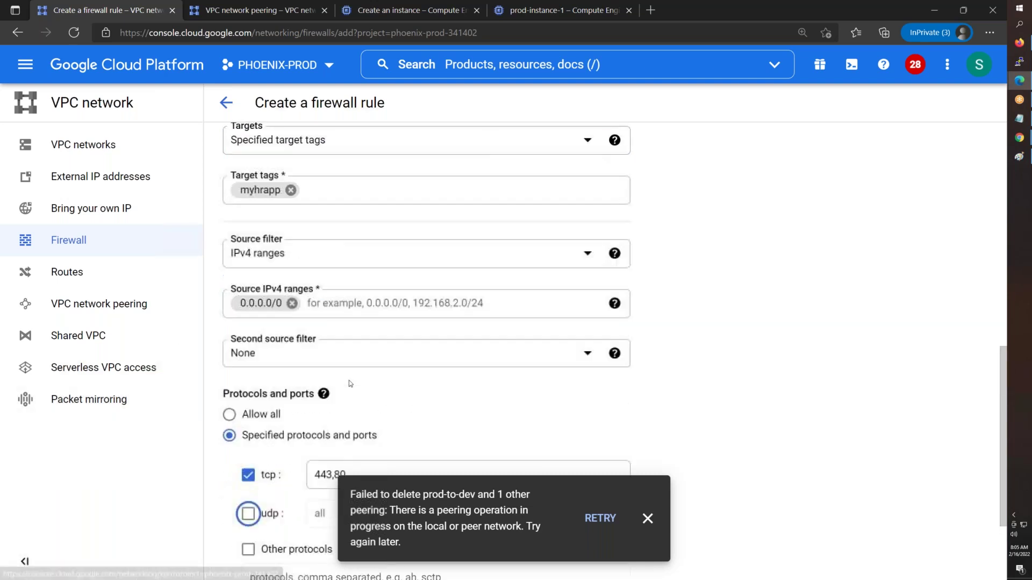
{"action": "scroll", "coordinate": [357, 375], "scroll_direction": "down", "scroll_amount": 5}
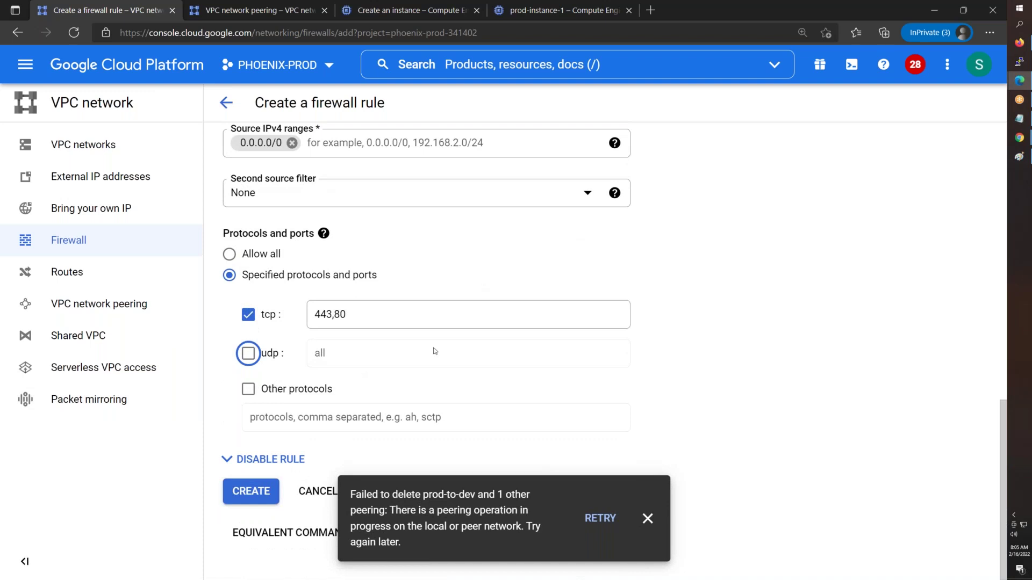
{"action": "scroll", "coordinate": [435, 351], "scroll_direction": "up", "scroll_amount": 3}
{"action": "scroll", "coordinate": [403, 366], "scroll_direction": "down", "scroll_amount": 3}
{"action": "scroll", "coordinate": [365, 382], "scroll_direction": "up", "scroll_amount": 7}
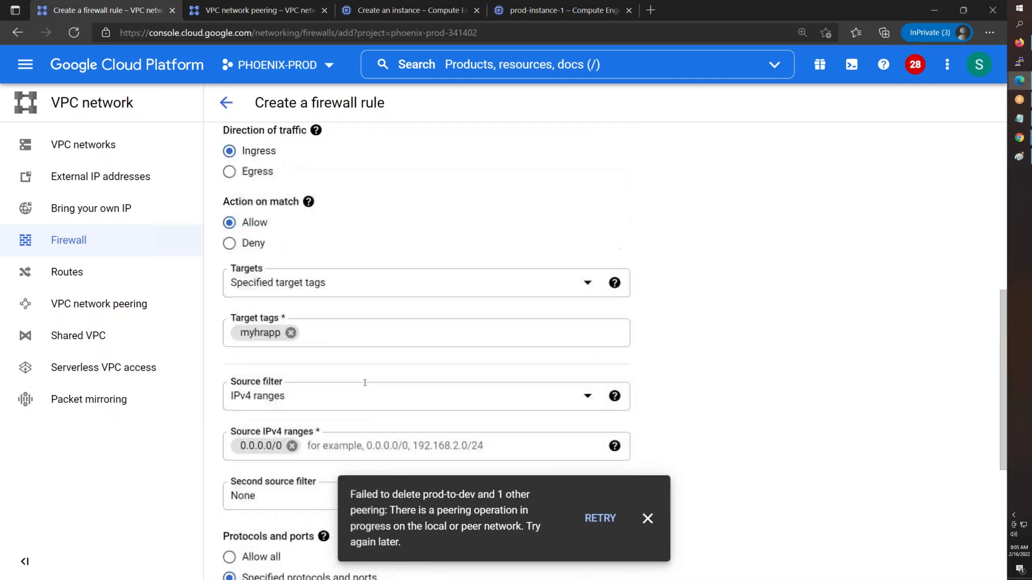
{"action": "scroll", "coordinate": [365, 383], "scroll_direction": "up", "scroll_amount": 6}
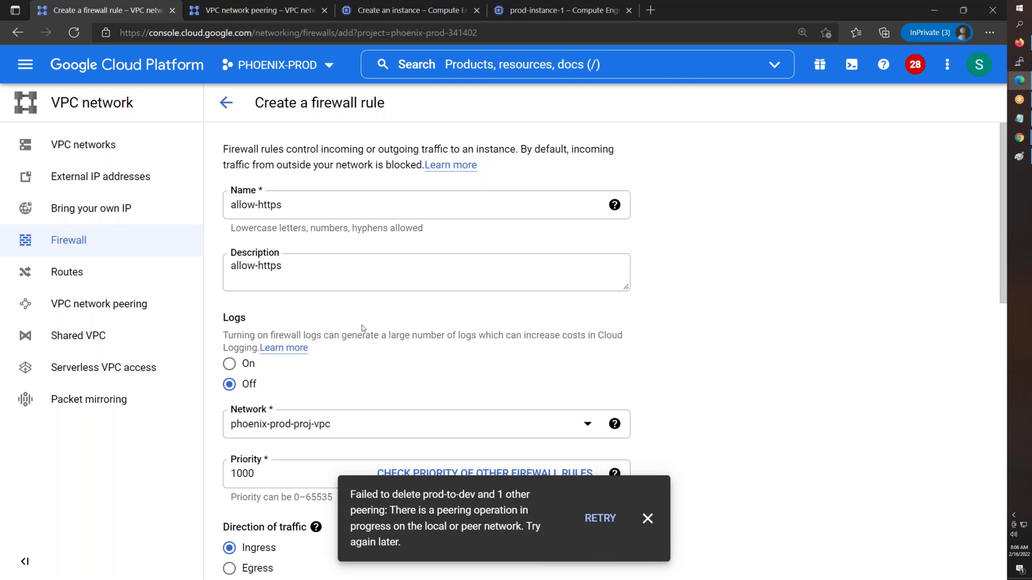
Step: Keep phoenix-prod-proj-vpc as the rule's network and instances by network tag as targets
{"action": "scroll", "coordinate": [358, 326], "scroll_direction": "down", "scroll_amount": 5}
{"action": "left_click", "coordinate": [323, 150]}
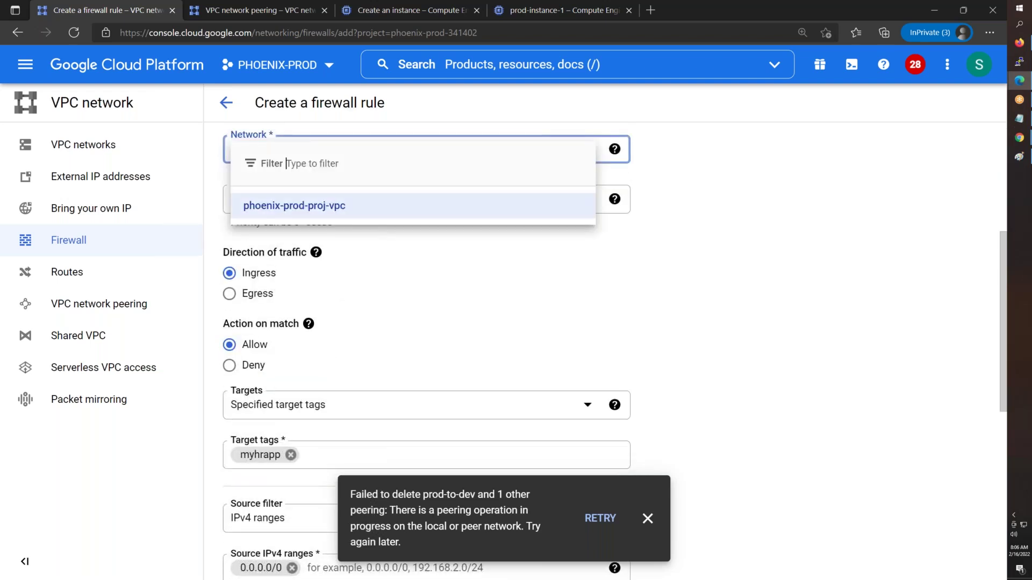
{"action": "left_click", "coordinate": [317, 209]}
{"action": "scroll", "coordinate": [322, 252], "scroll_direction": "down", "scroll_amount": 3}
{"action": "left_click", "coordinate": [338, 209]}
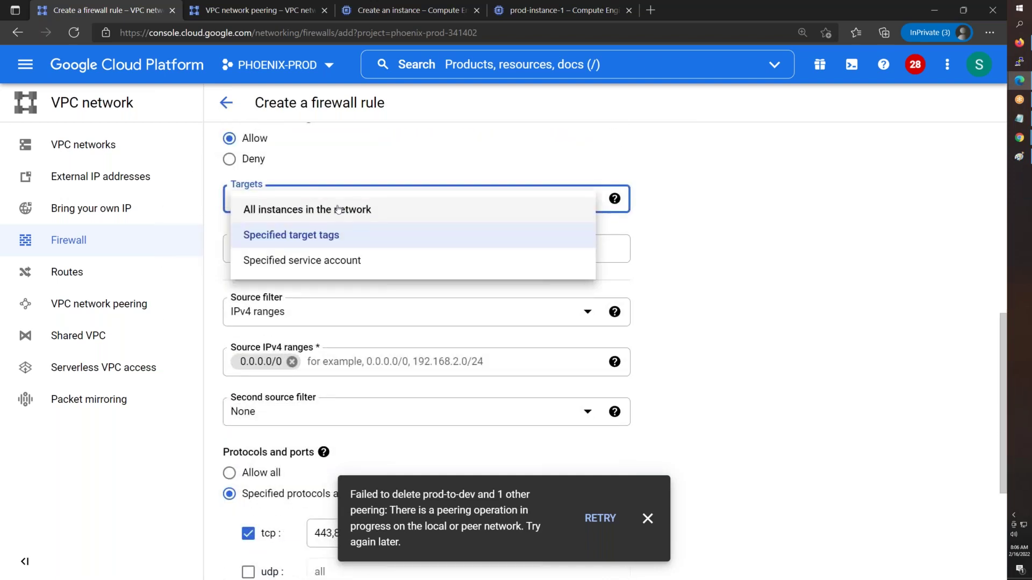
{"action": "left_click", "coordinate": [331, 240]}
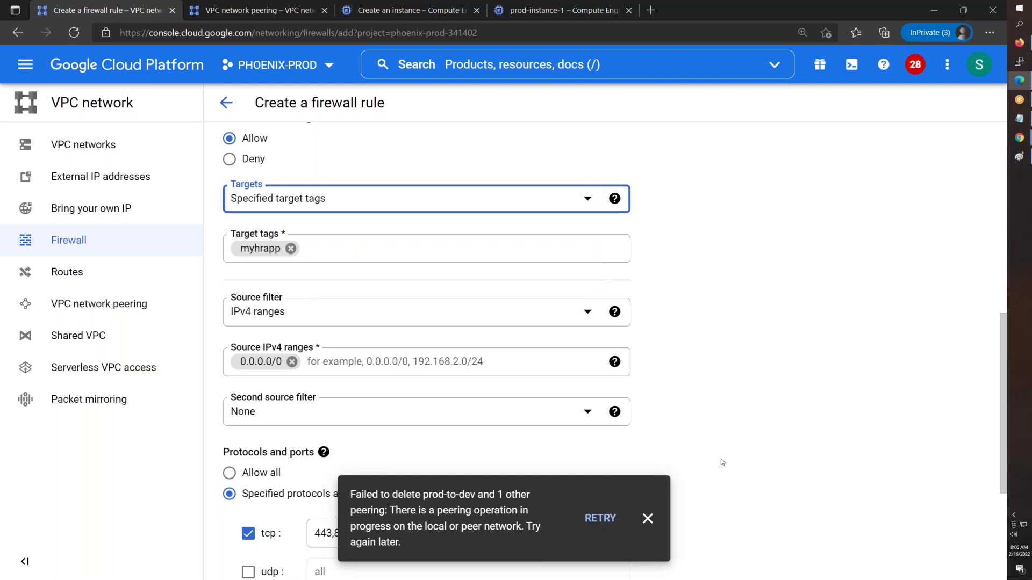
Step: Dismiss the peering deletion error and leave the rule form for the firewall rules list
{"action": "left_click", "coordinate": [647, 518]}
{"action": "scroll", "coordinate": [659, 479], "scroll_direction": "down", "scroll_amount": 2}
{"action": "scroll", "coordinate": [651, 479], "scroll_direction": "down", "scroll_amount": 2}
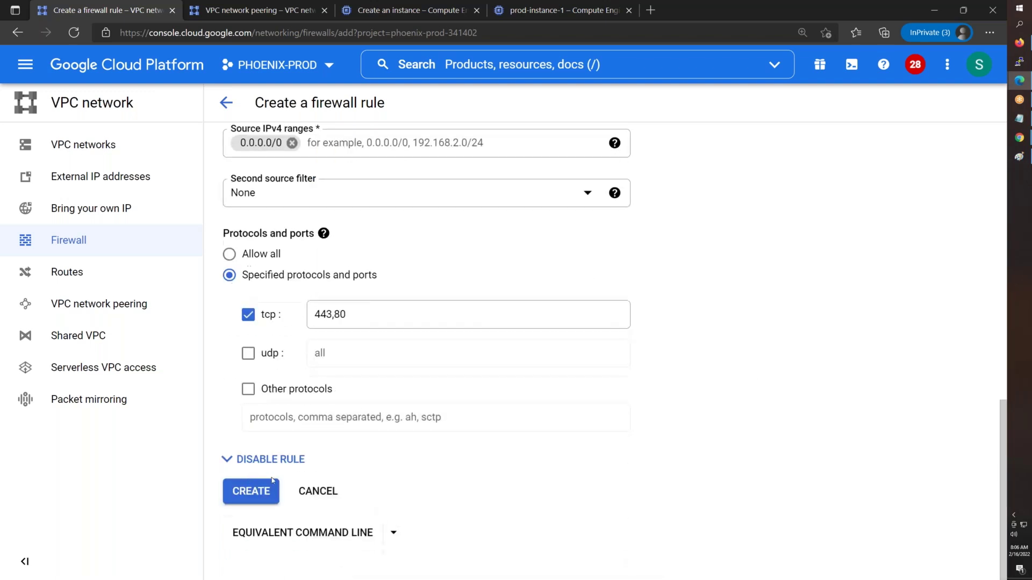
{"action": "left_click", "coordinate": [318, 492]}
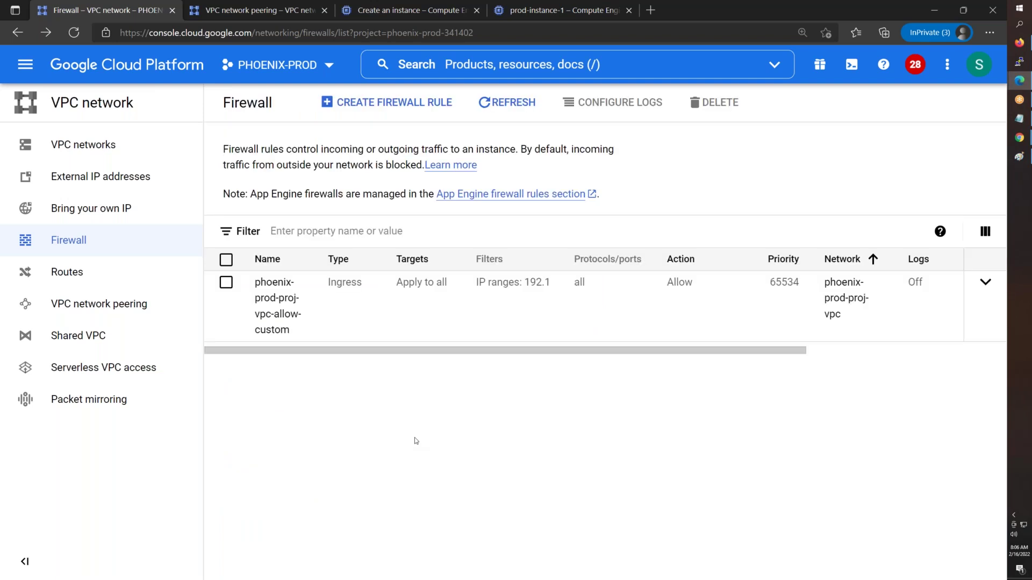
Step: Request deletion of dev-instance-1 from the VM instances list, then switch to the prod-instance-1 tab
{"action": "left_click", "coordinate": [377, 13]}
{"action": "left_click", "coordinate": [22, 102]}
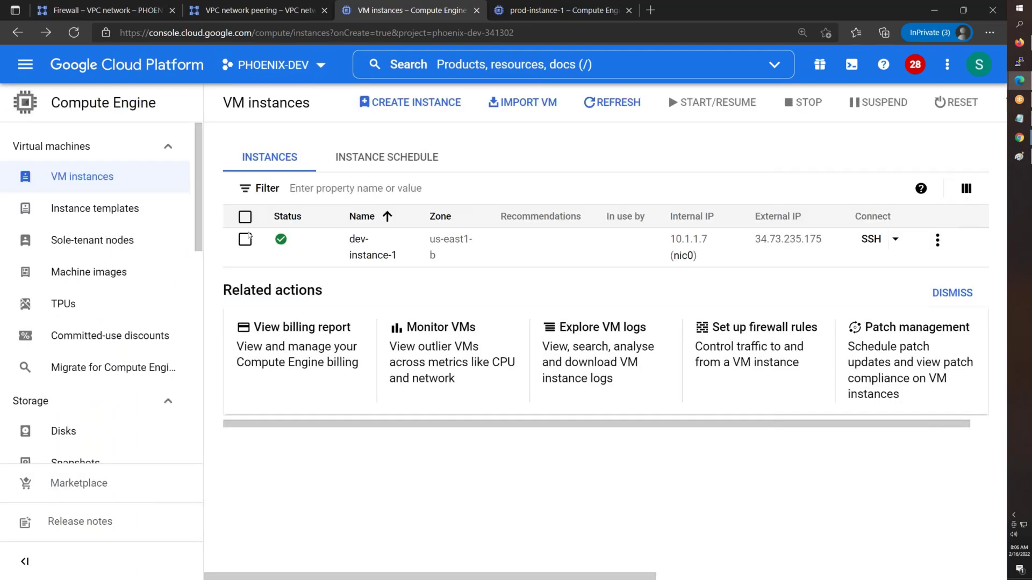
{"action": "left_click", "coordinate": [244, 286]}
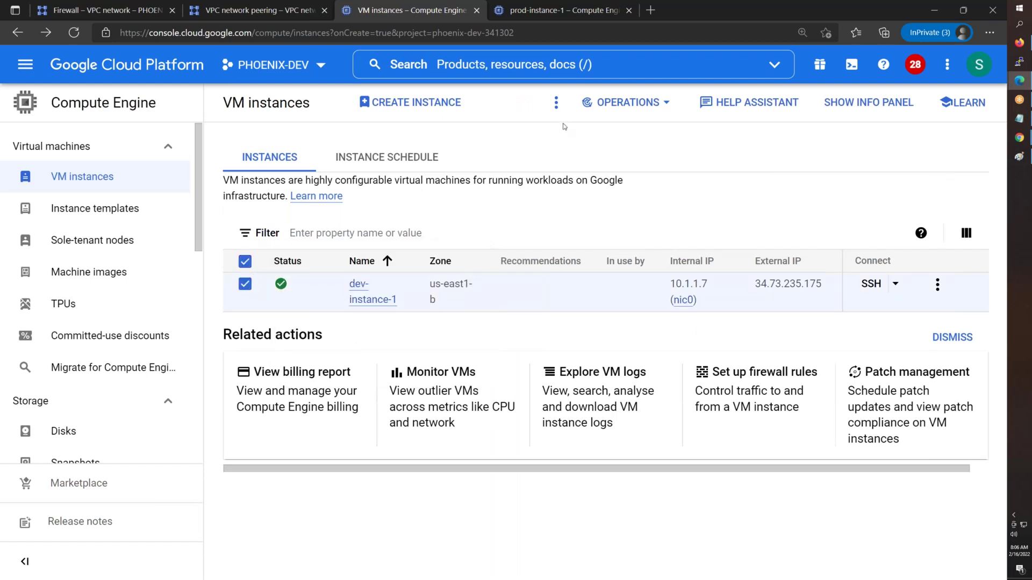
{"action": "left_click", "coordinate": [557, 105]}
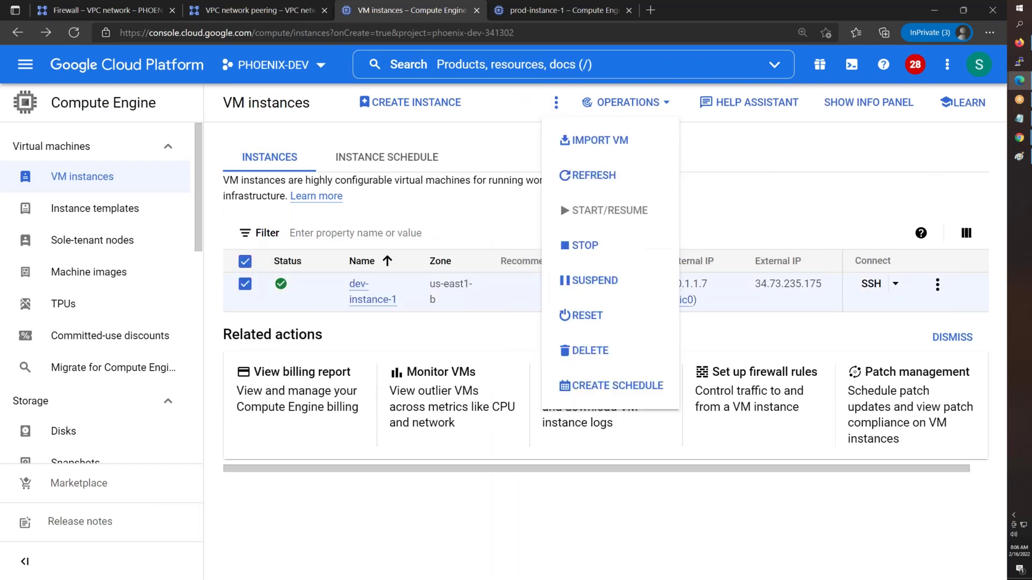
{"action": "left_click", "coordinate": [615, 354]}
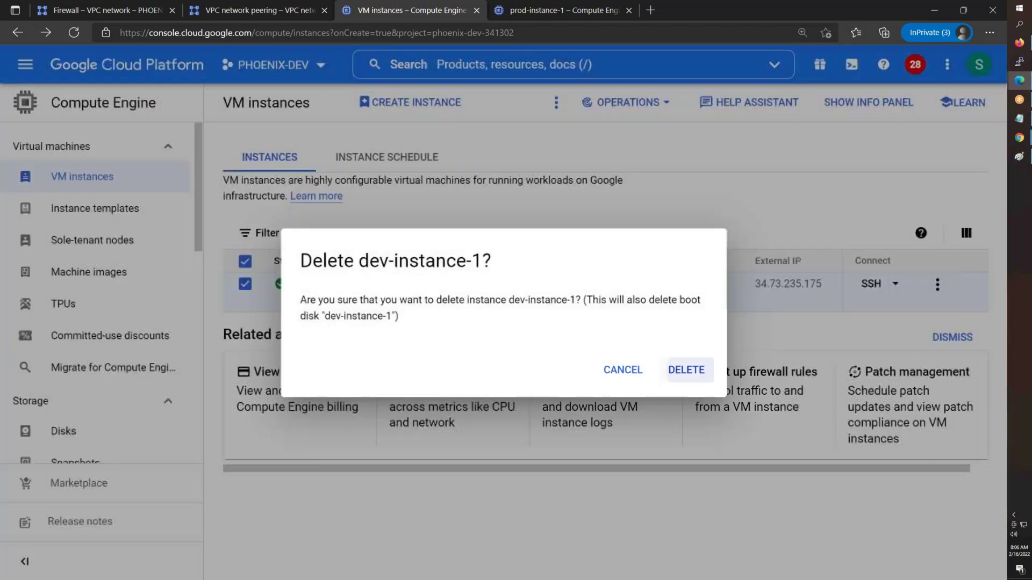
{"action": "key", "text": "ctrl+Tab"}
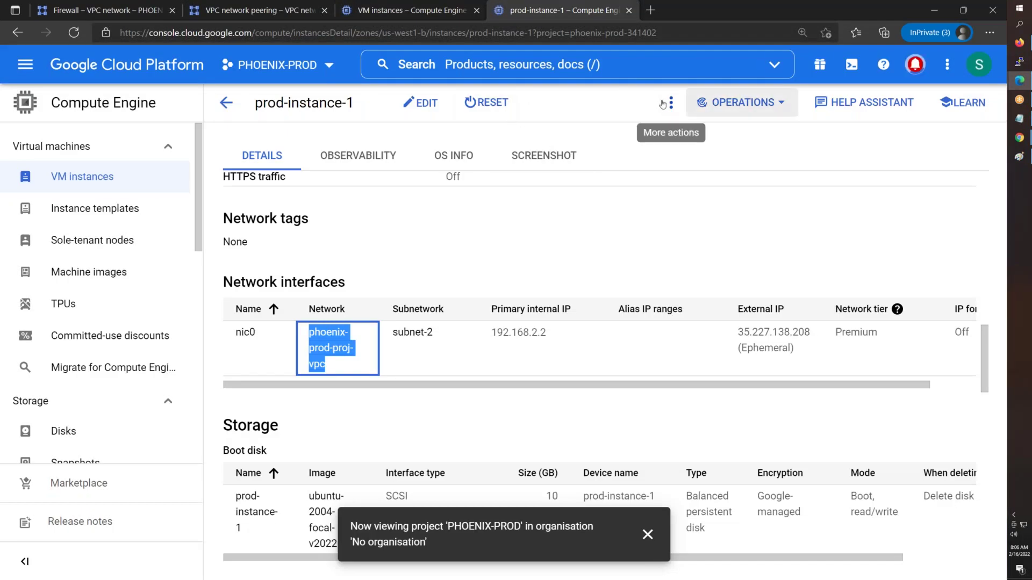
Step: Delete prod-instance-1 from its details page and confirm the pending dev-instance-1 deletion
{"action": "left_click", "coordinate": [669, 102]}
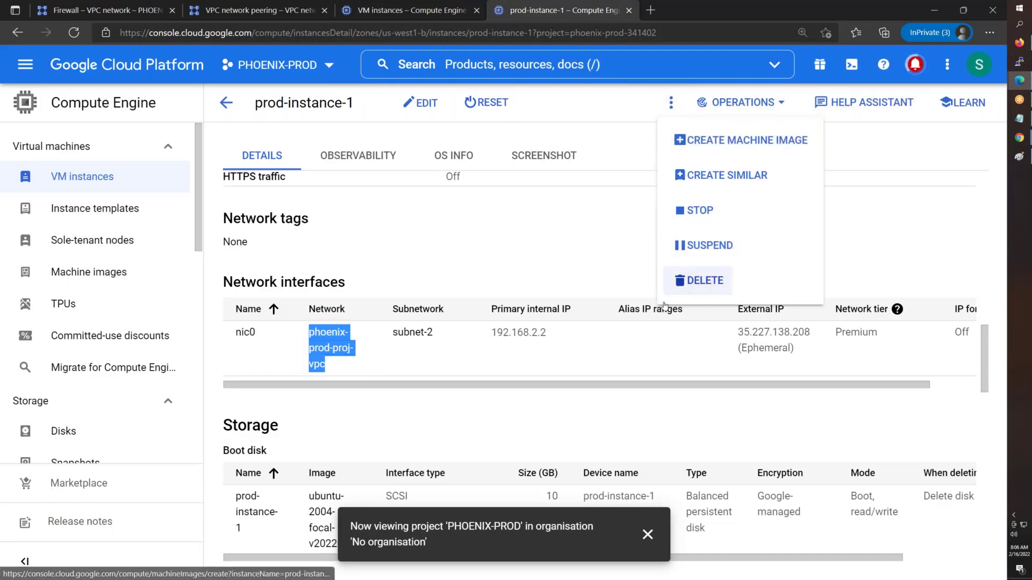
{"action": "left_click", "coordinate": [698, 281]}
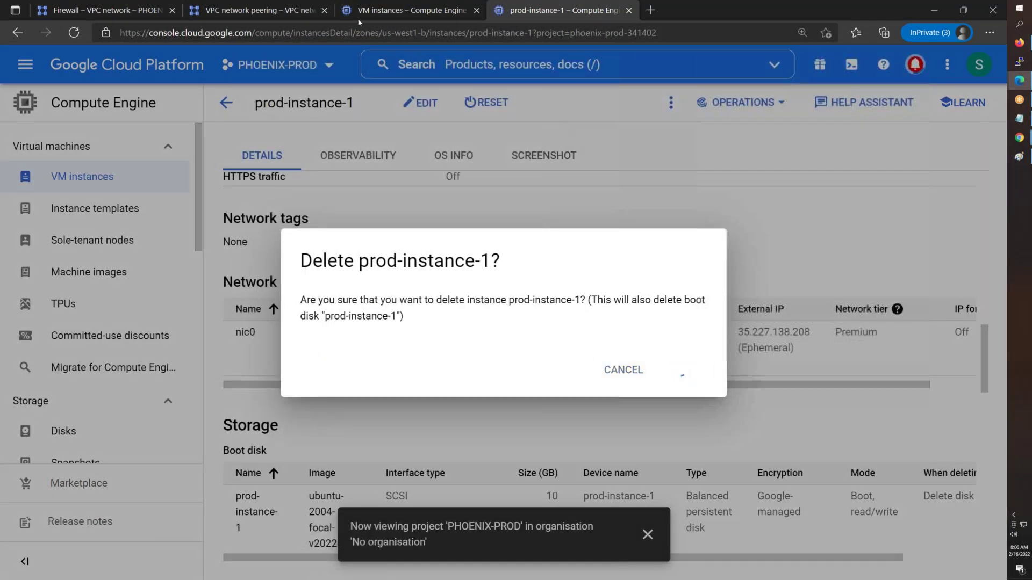
{"action": "left_click", "coordinate": [283, 11]}
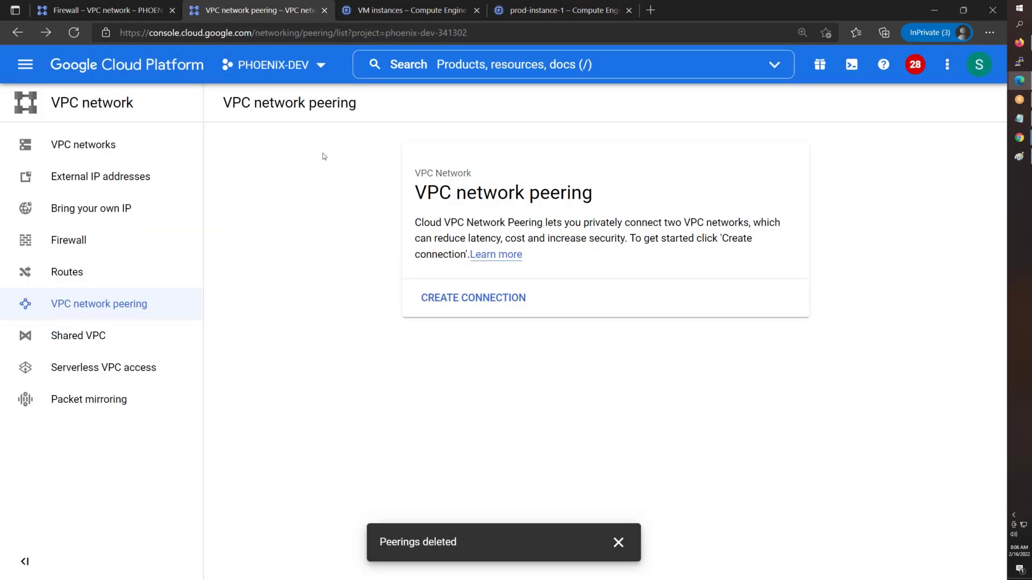
{"action": "left_click", "coordinate": [363, 19]}
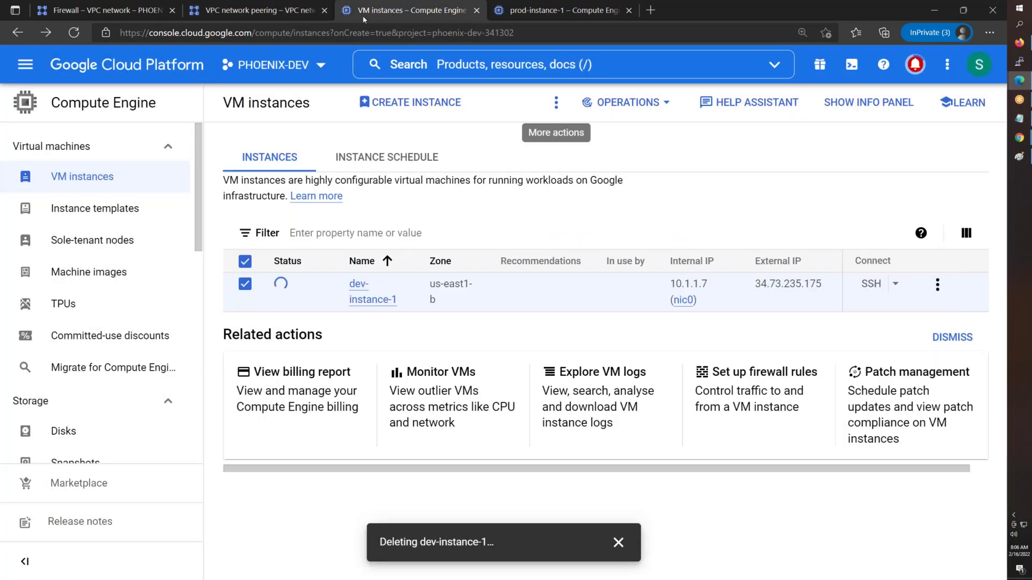